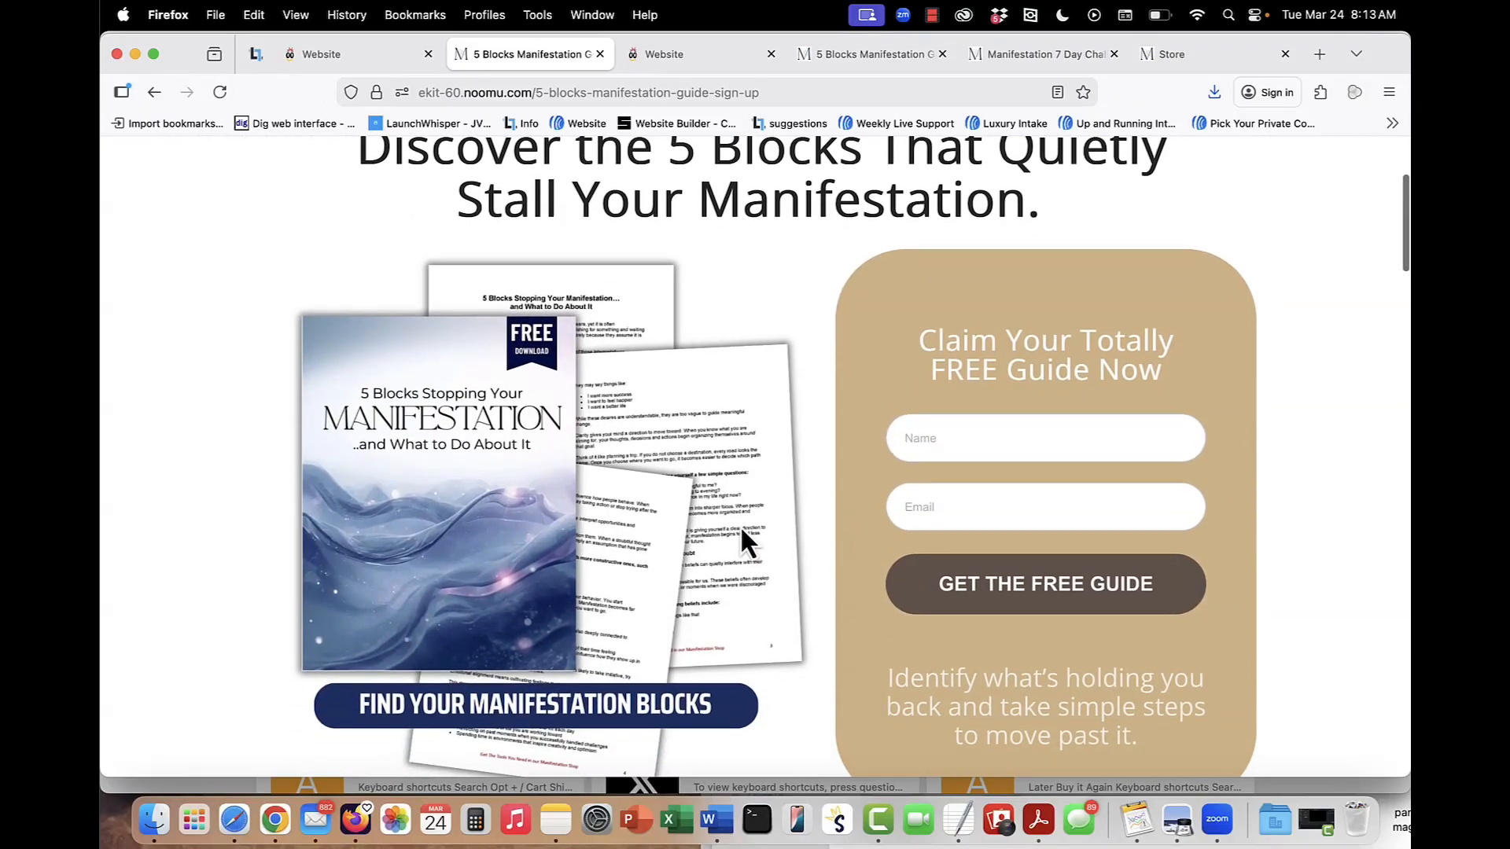
Review the site's 5 Blocks Manifestation Guide sign-up page and the products on its Store page.
scroll(741, 541, up, 1)
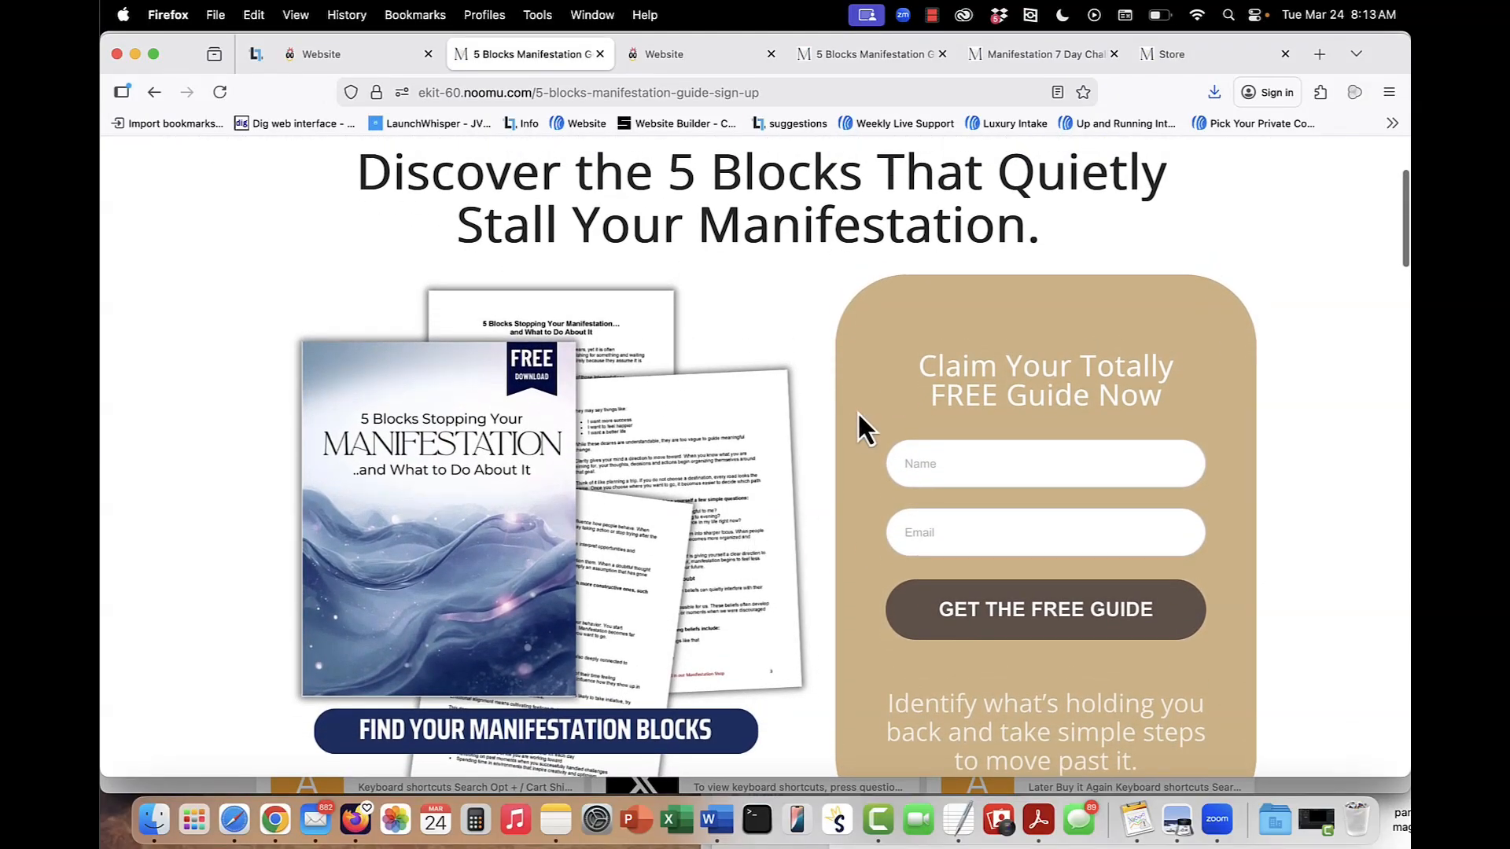
scroll(859, 418, up, 4)
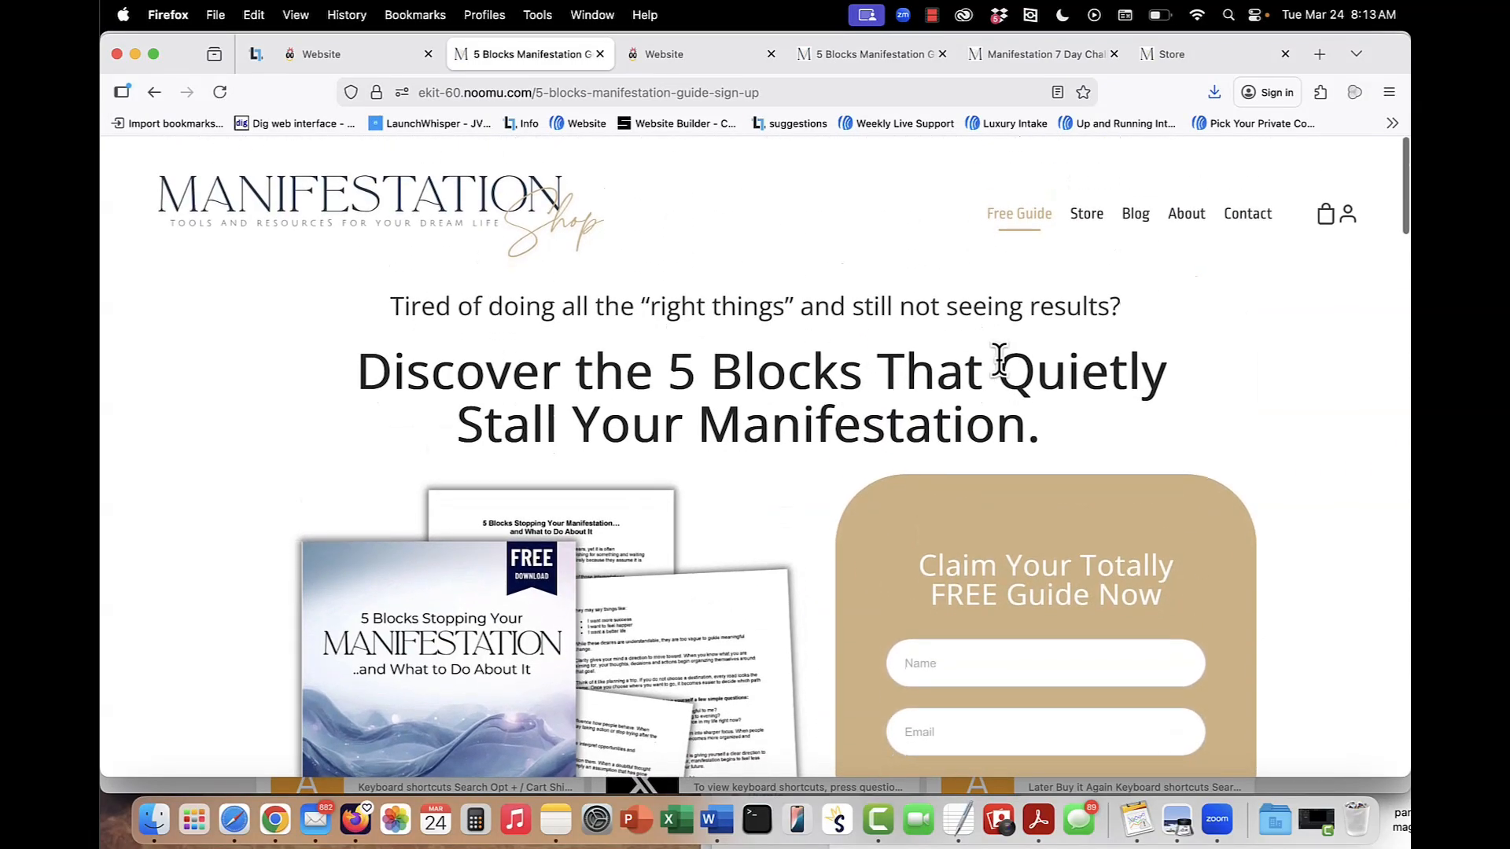
click(1090, 222)
scroll(843, 519, down, 3)
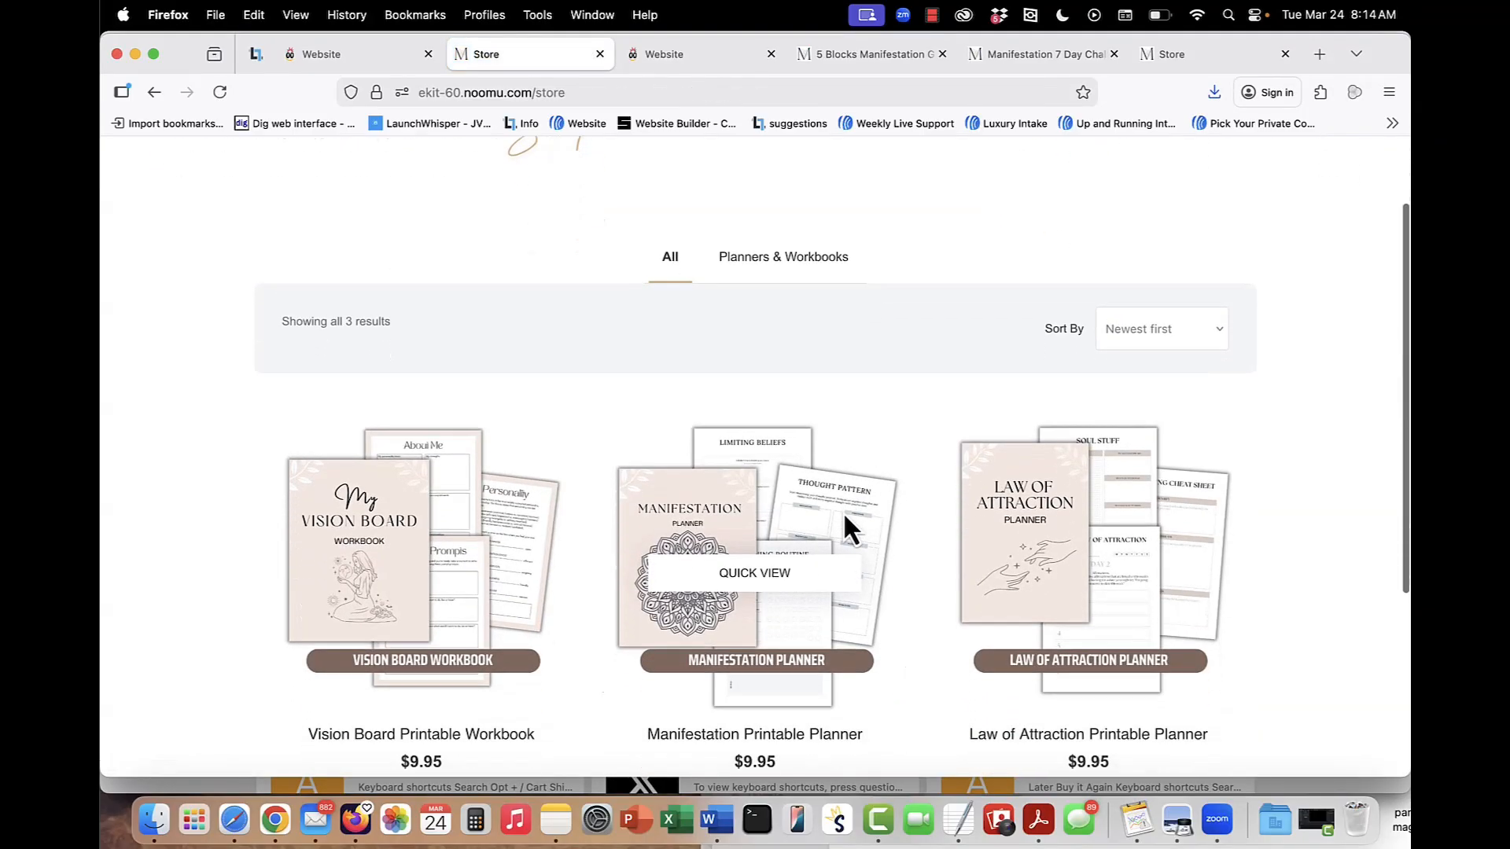
scroll(903, 571, up, 3)
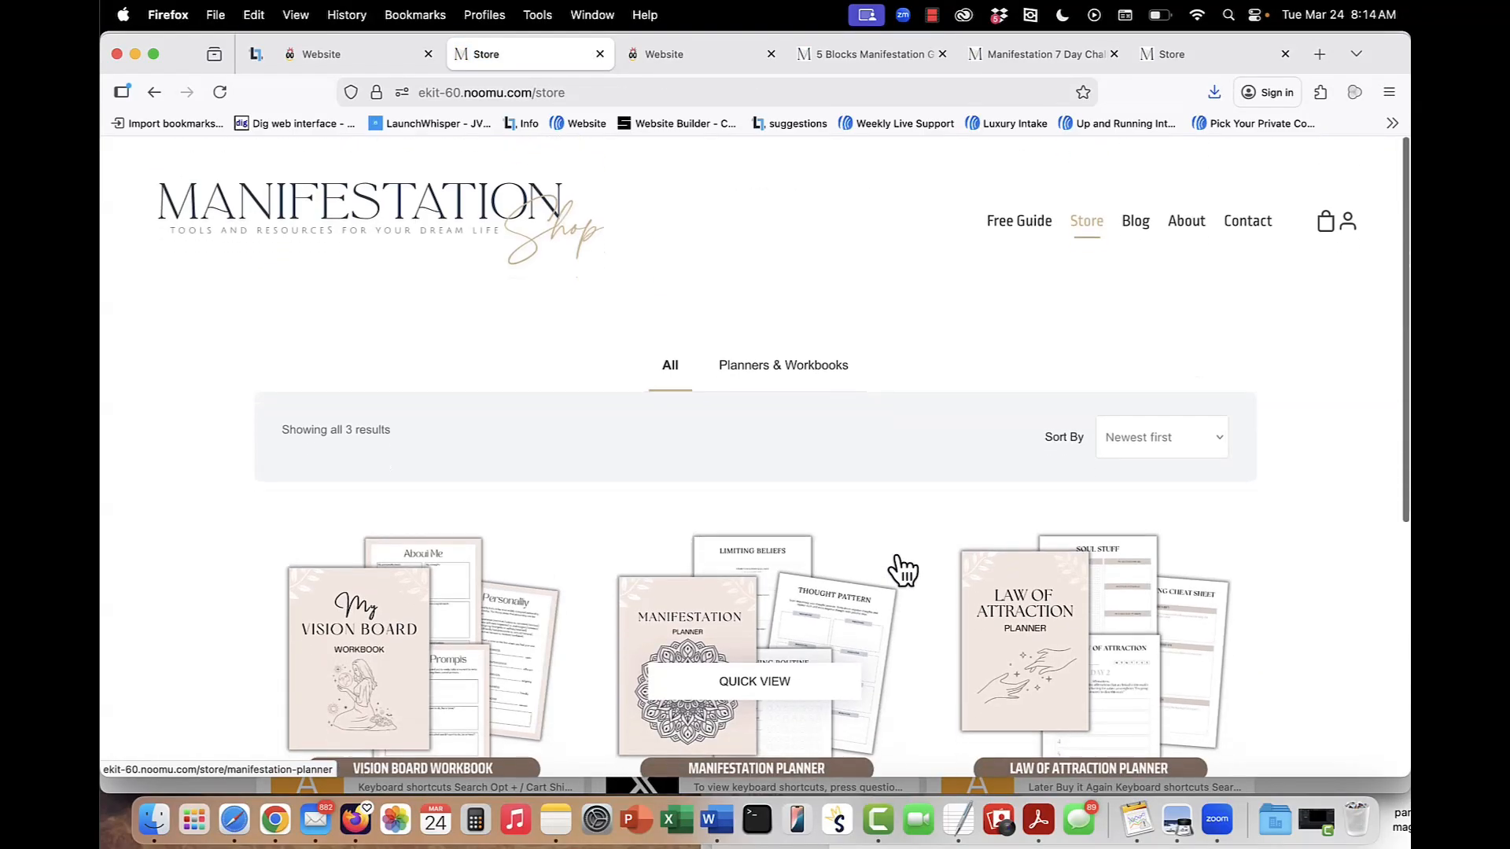
Look through the site's Blog and About pages, and open its Contact page.
click(1135, 220)
scroll(778, 576, down, 10)
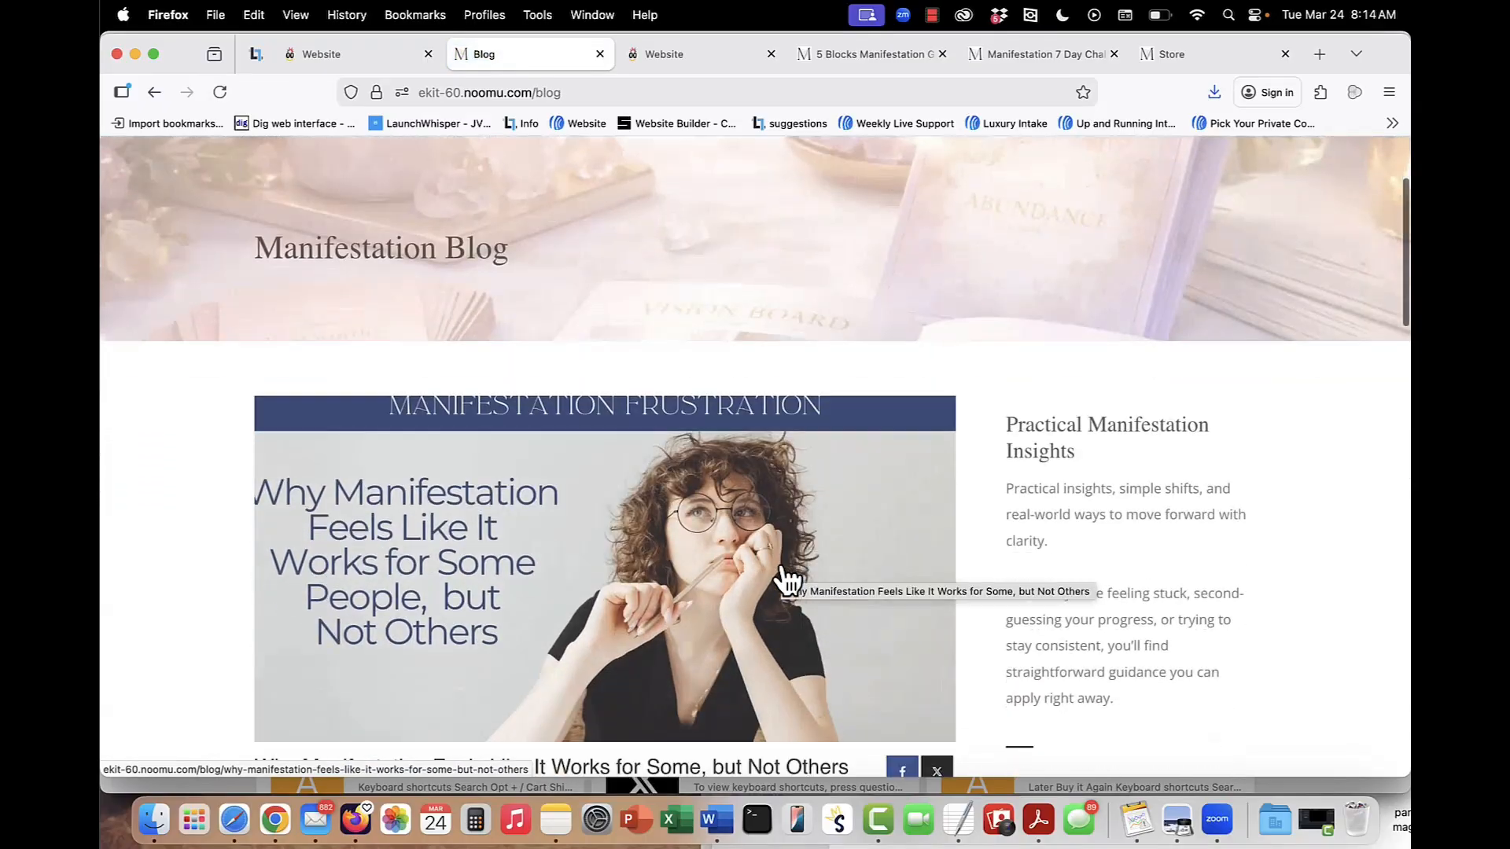
scroll(1069, 494, up, 10)
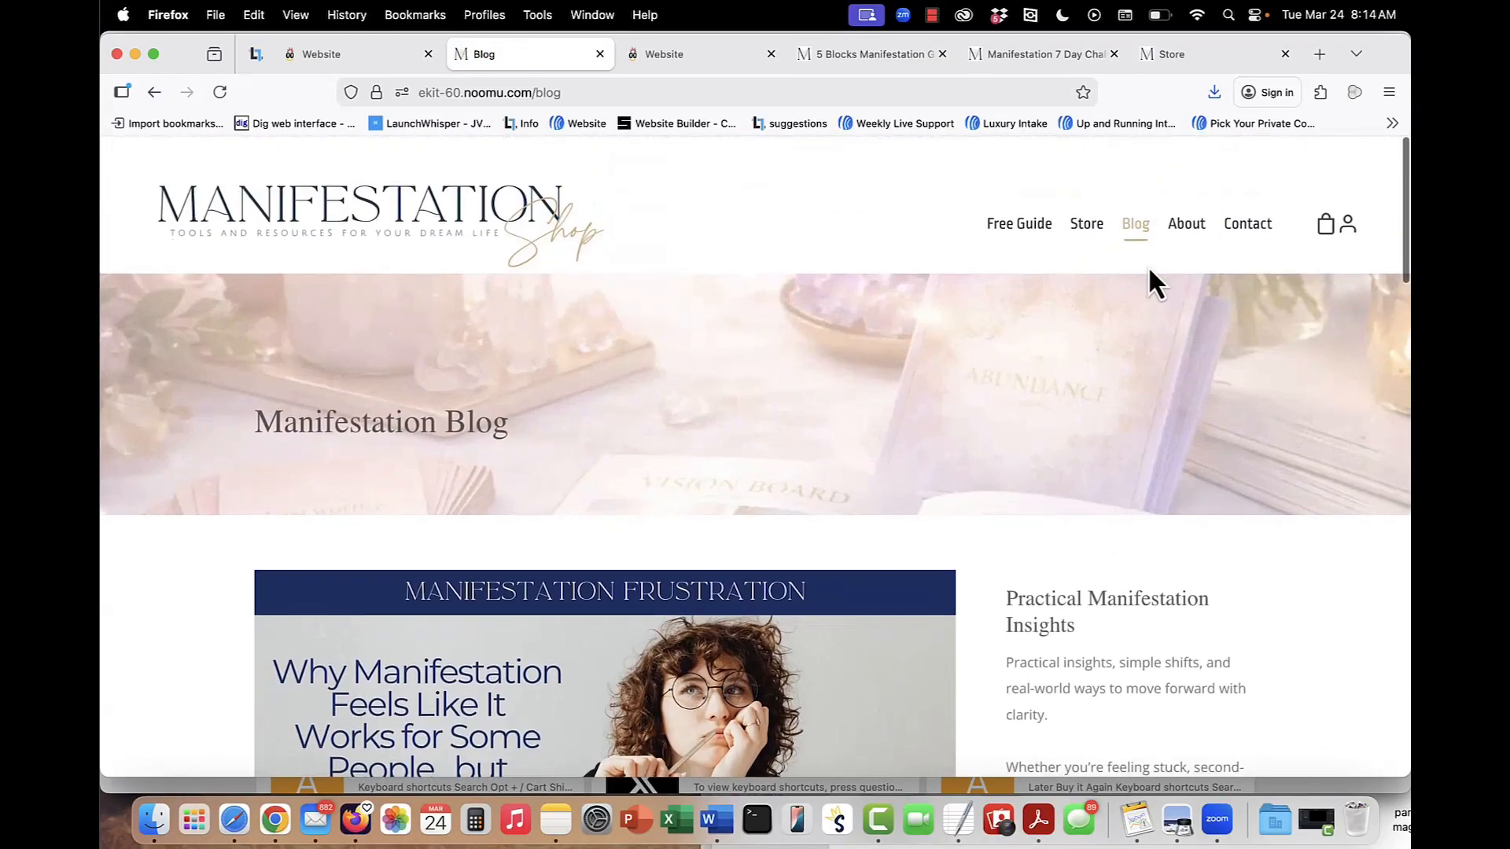
click(1190, 225)
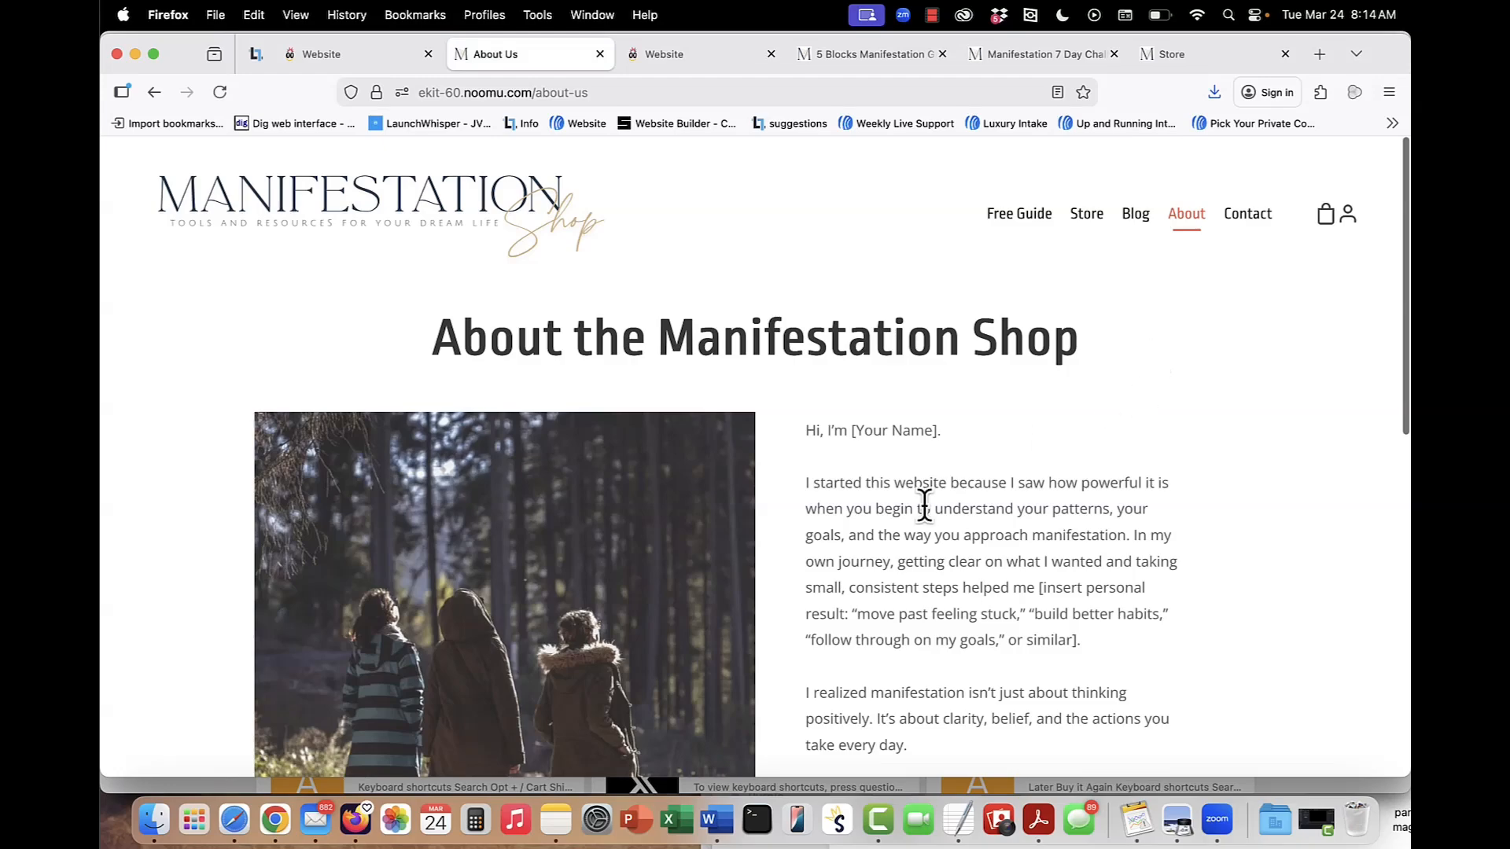
click(1251, 228)
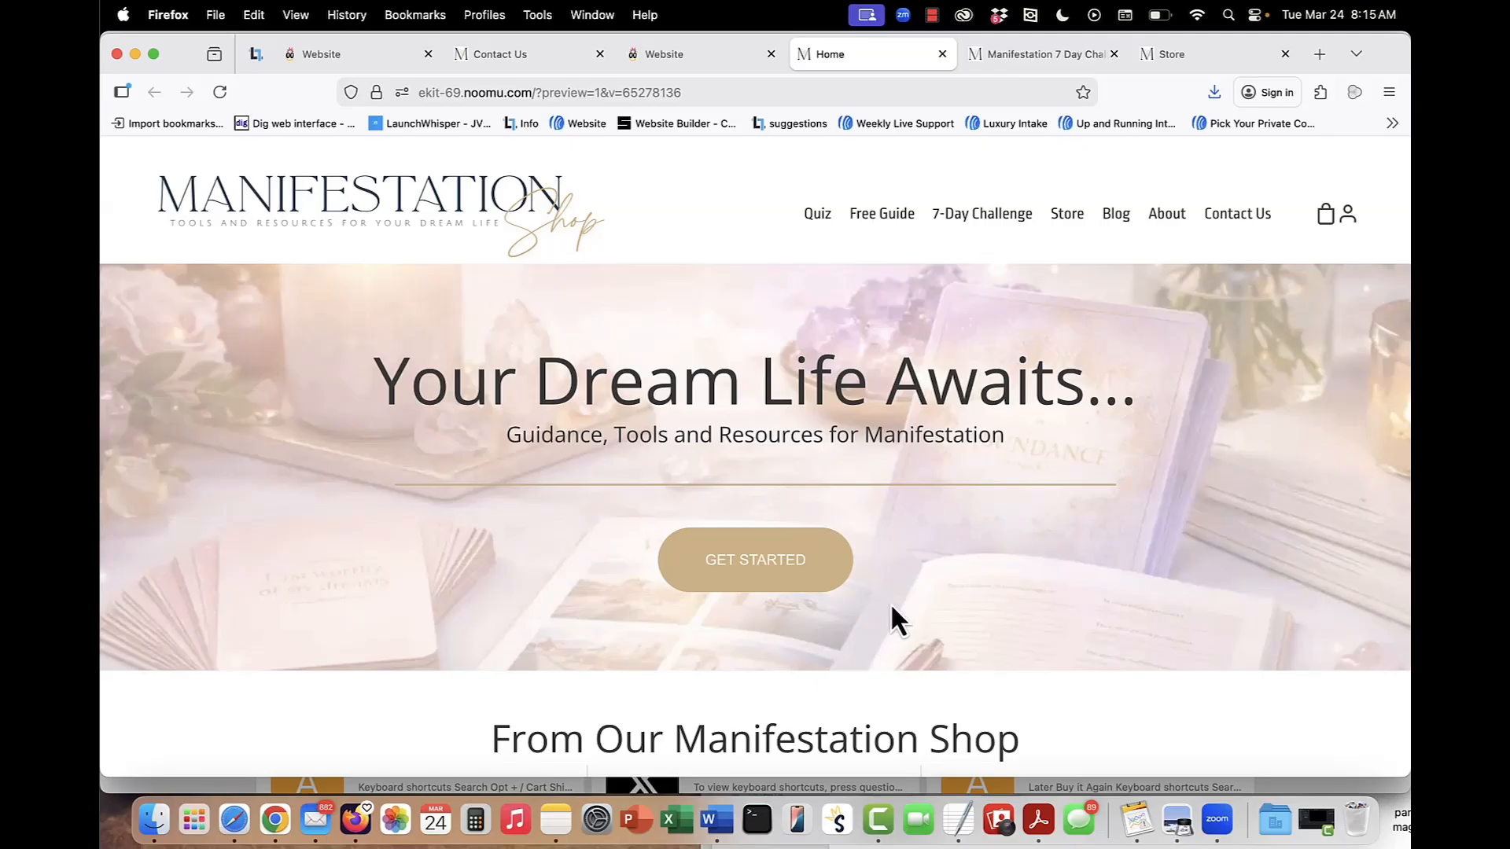
Open the second site's Manifestation Quiz page and look over its introduction and first quiz screen.
click(818, 213)
scroll(782, 498, down, 10)
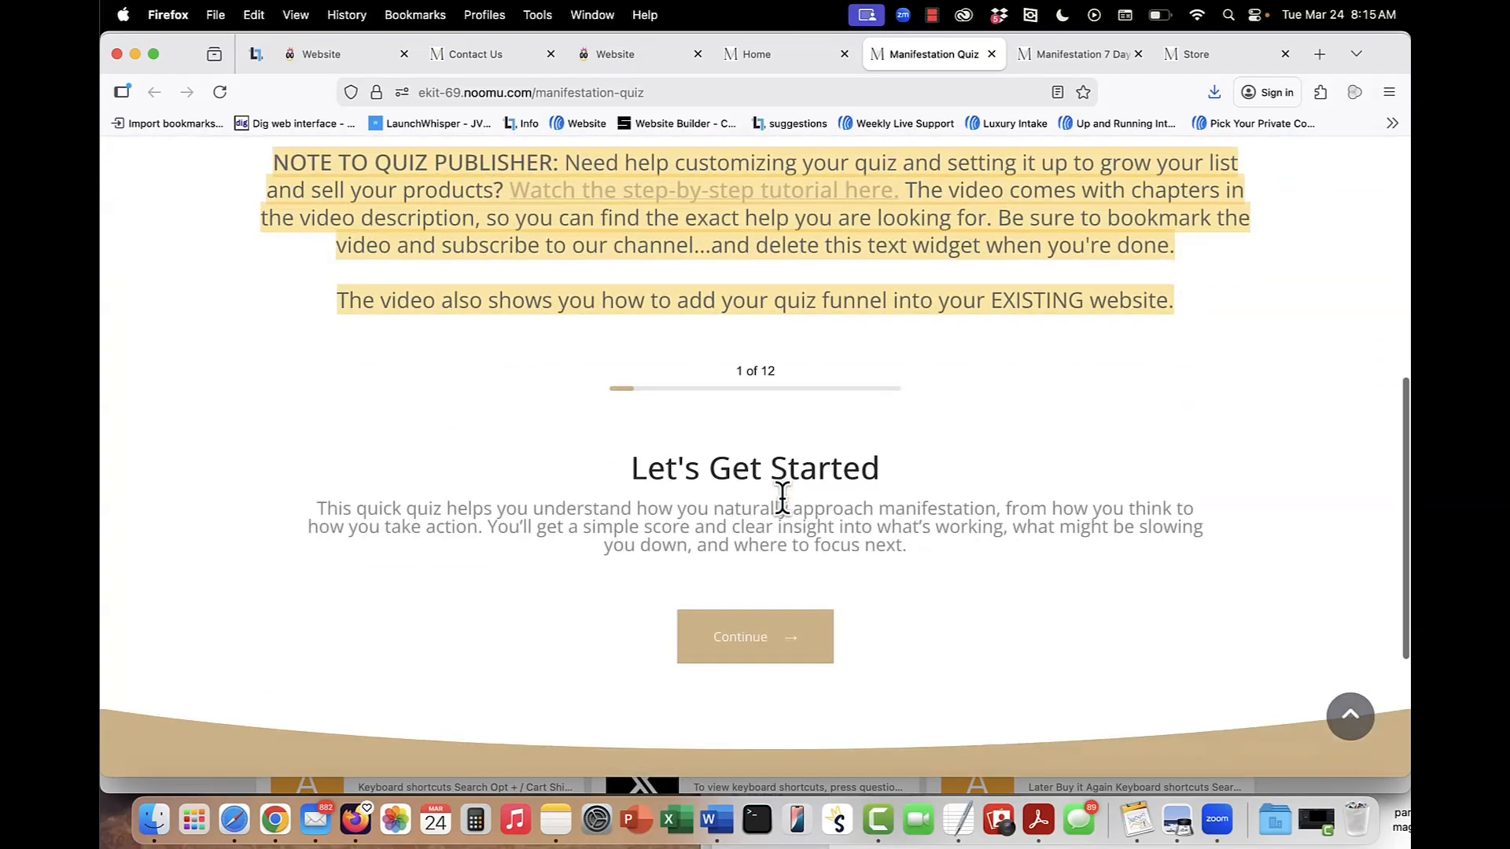
scroll(777, 592, up, 10)
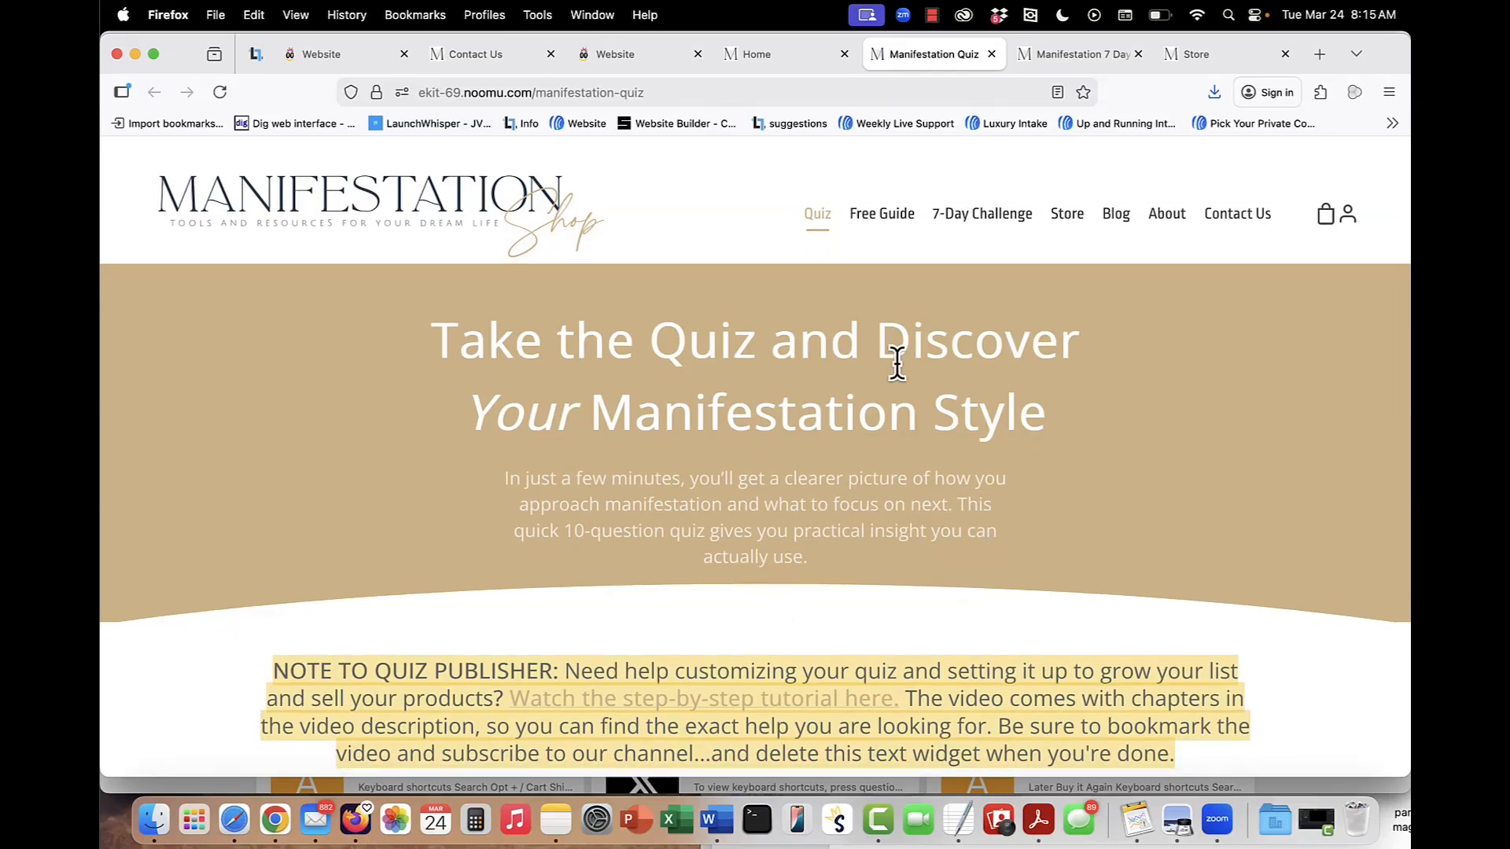
Review the Manifestation 7-Day Challenge sign-up page, including its graphics and opt-in form.
click(1061, 63)
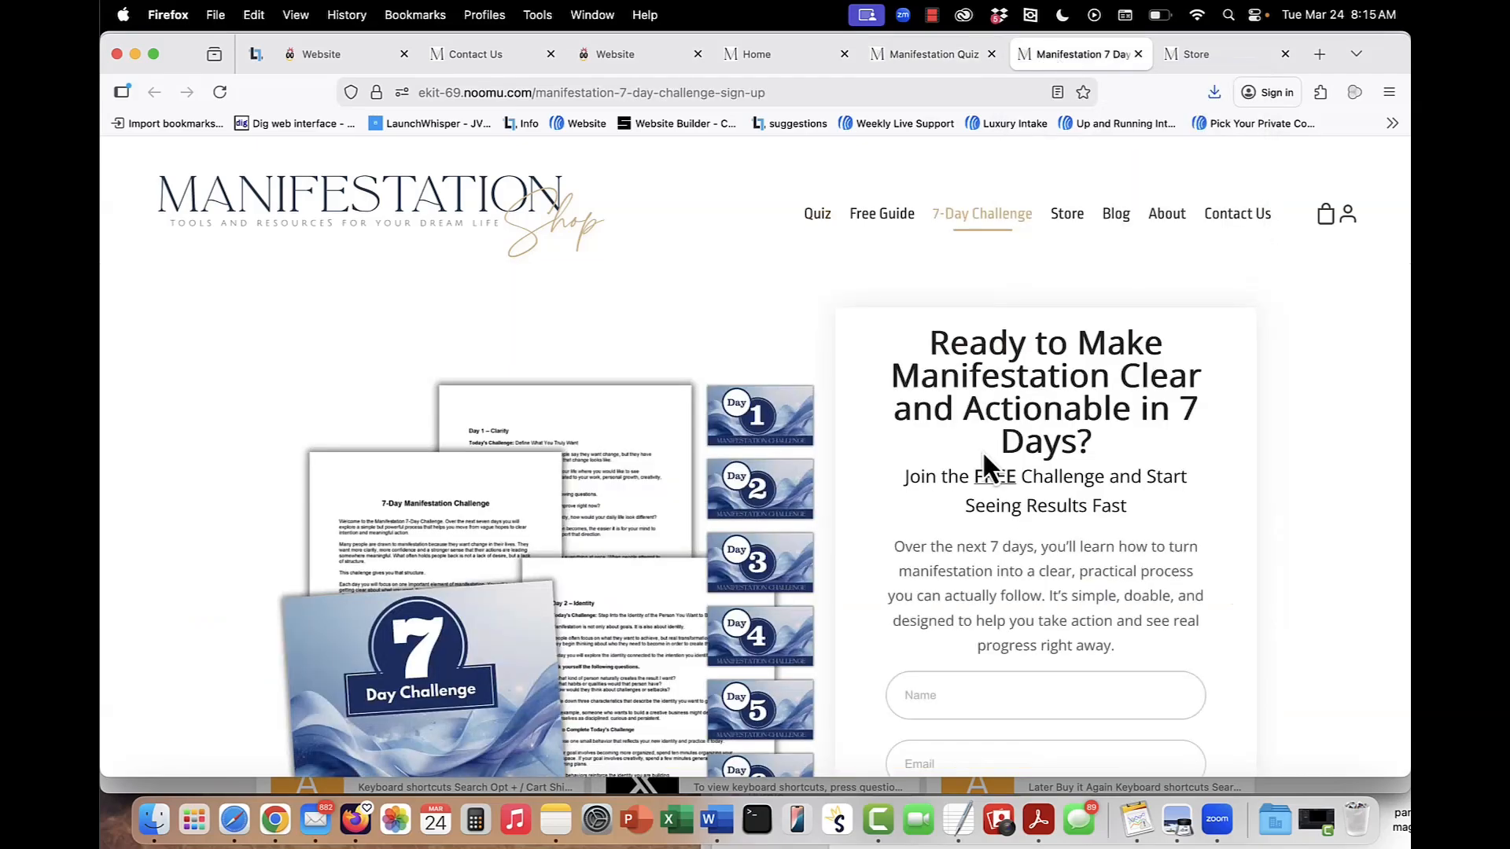
scroll(988, 462, down, 3)
scroll(985, 457, down, 1)
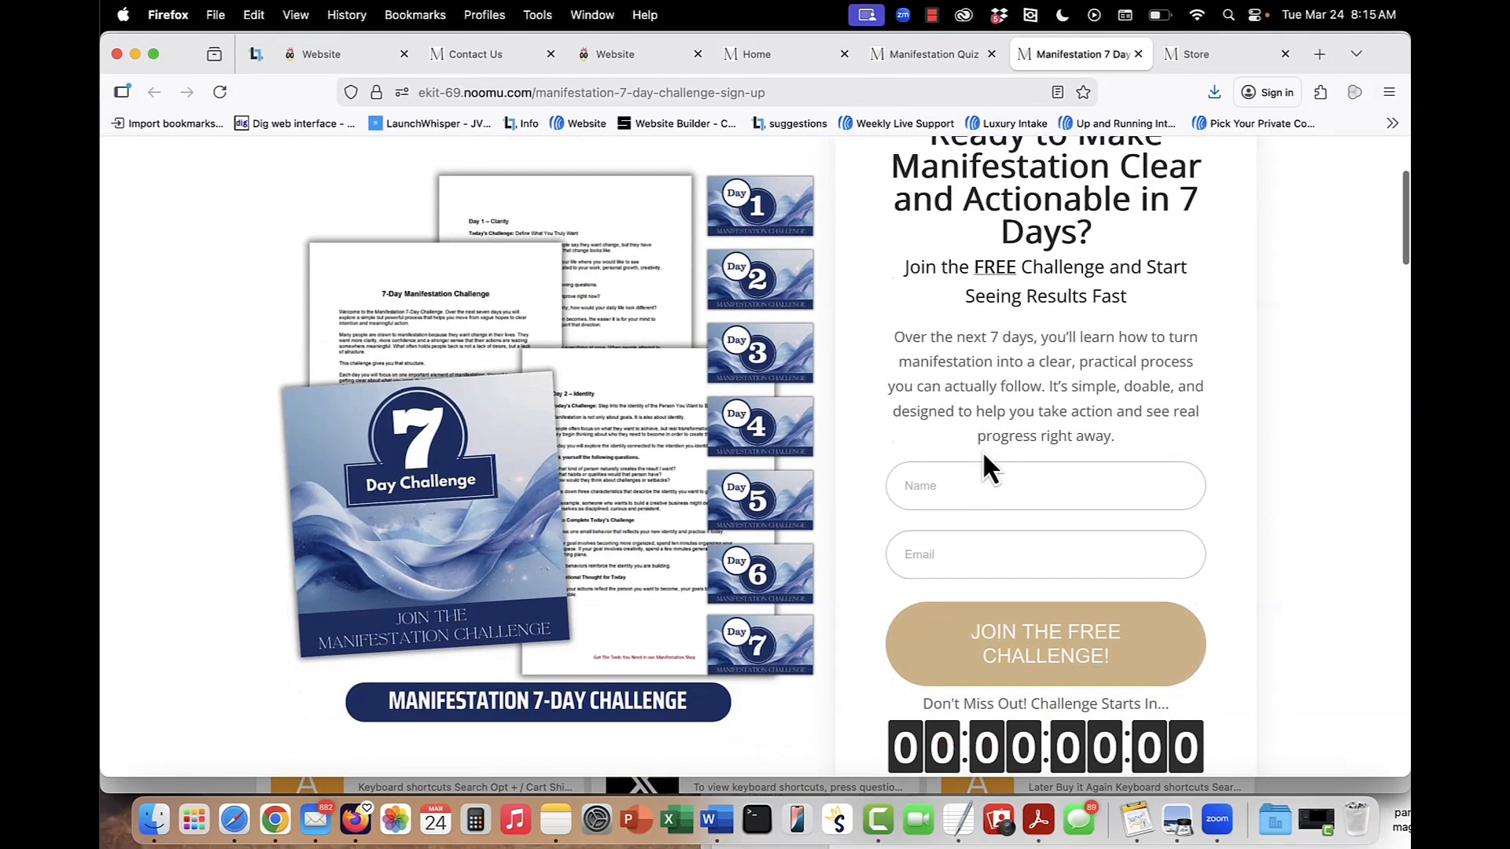
scroll(983, 457, up, 3)
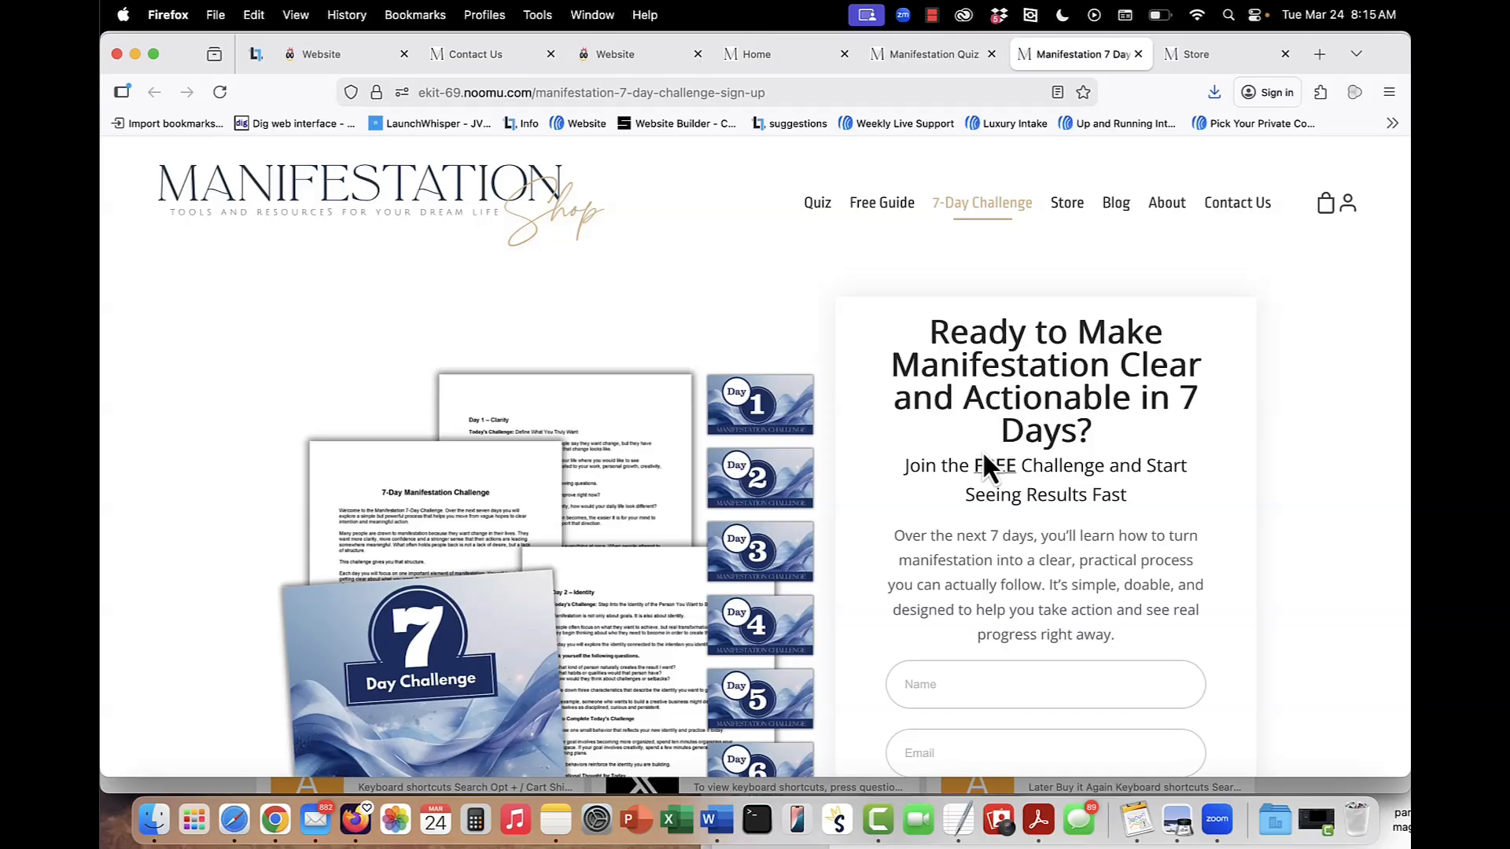
scroll(985, 471, down, 1)
Browse the larger site's Store page with its planners, workbooks, journals and card decks.
click(1196, 63)
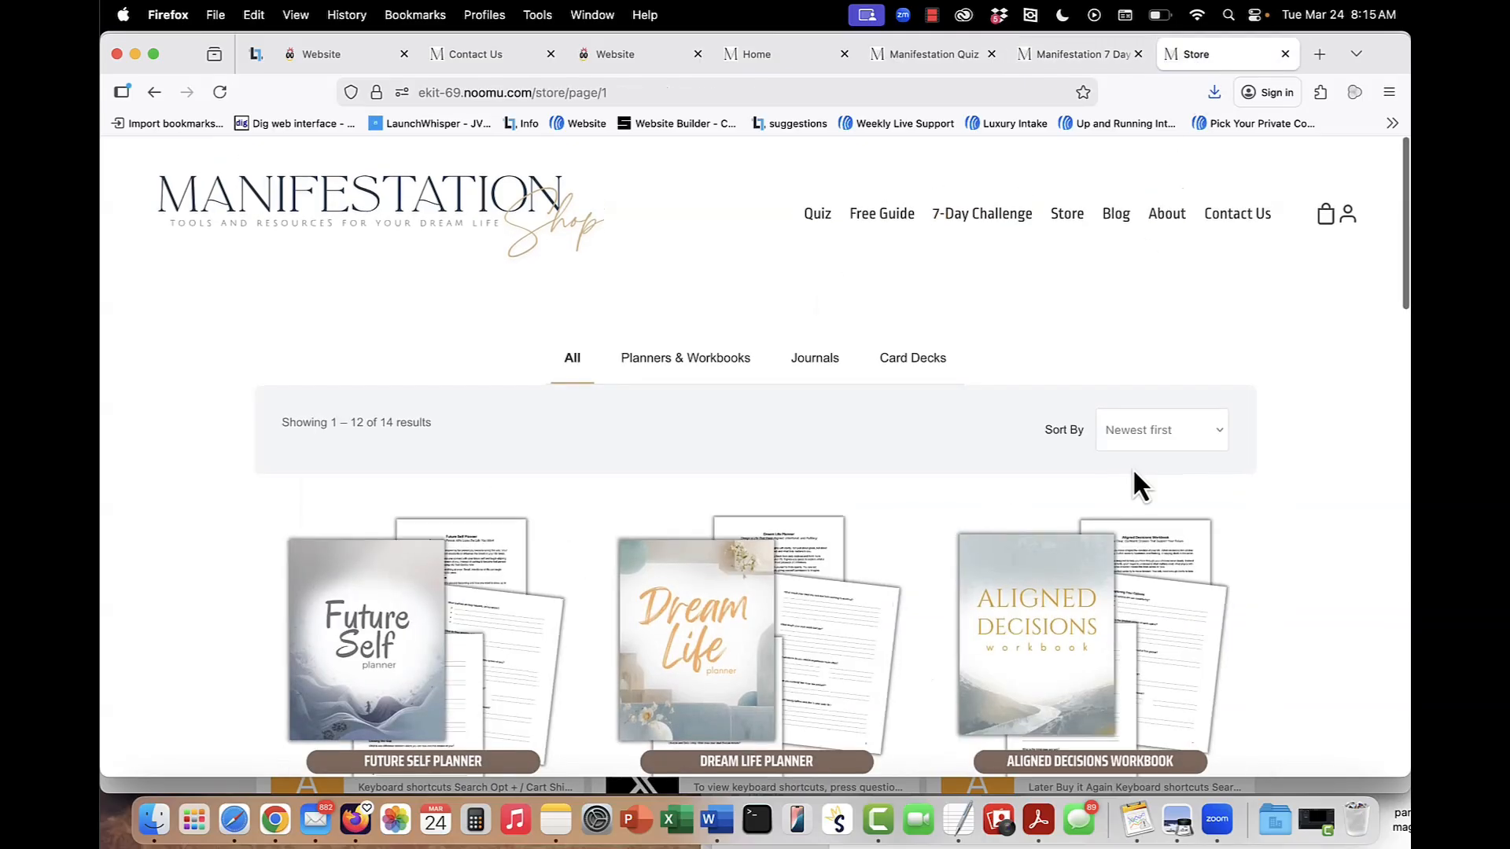
scroll(1133, 472, down, 5)
scroll(1139, 481, down, 7)
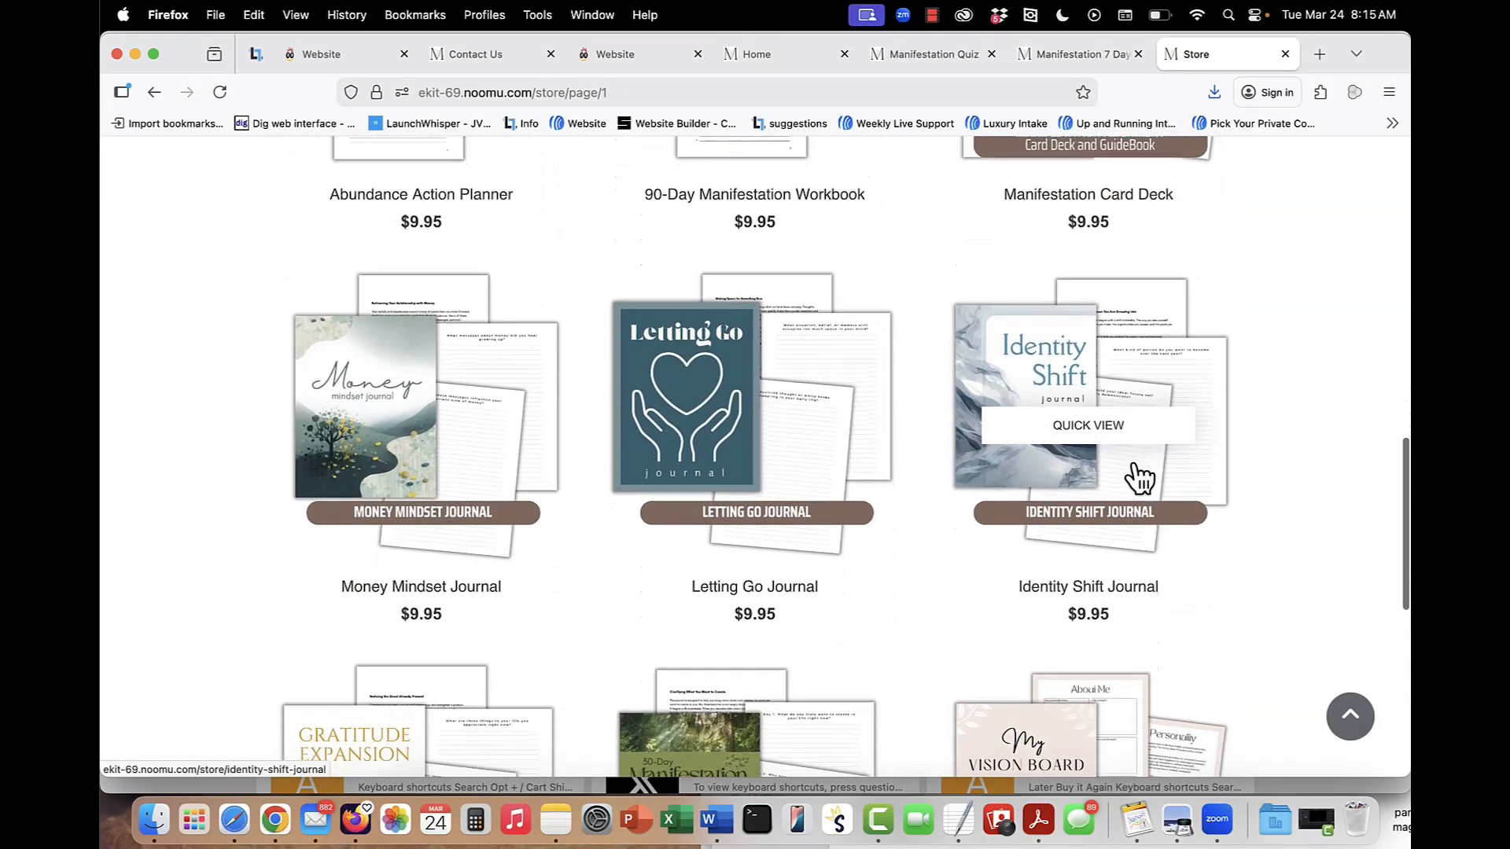
scroll(1139, 477, down, 5)
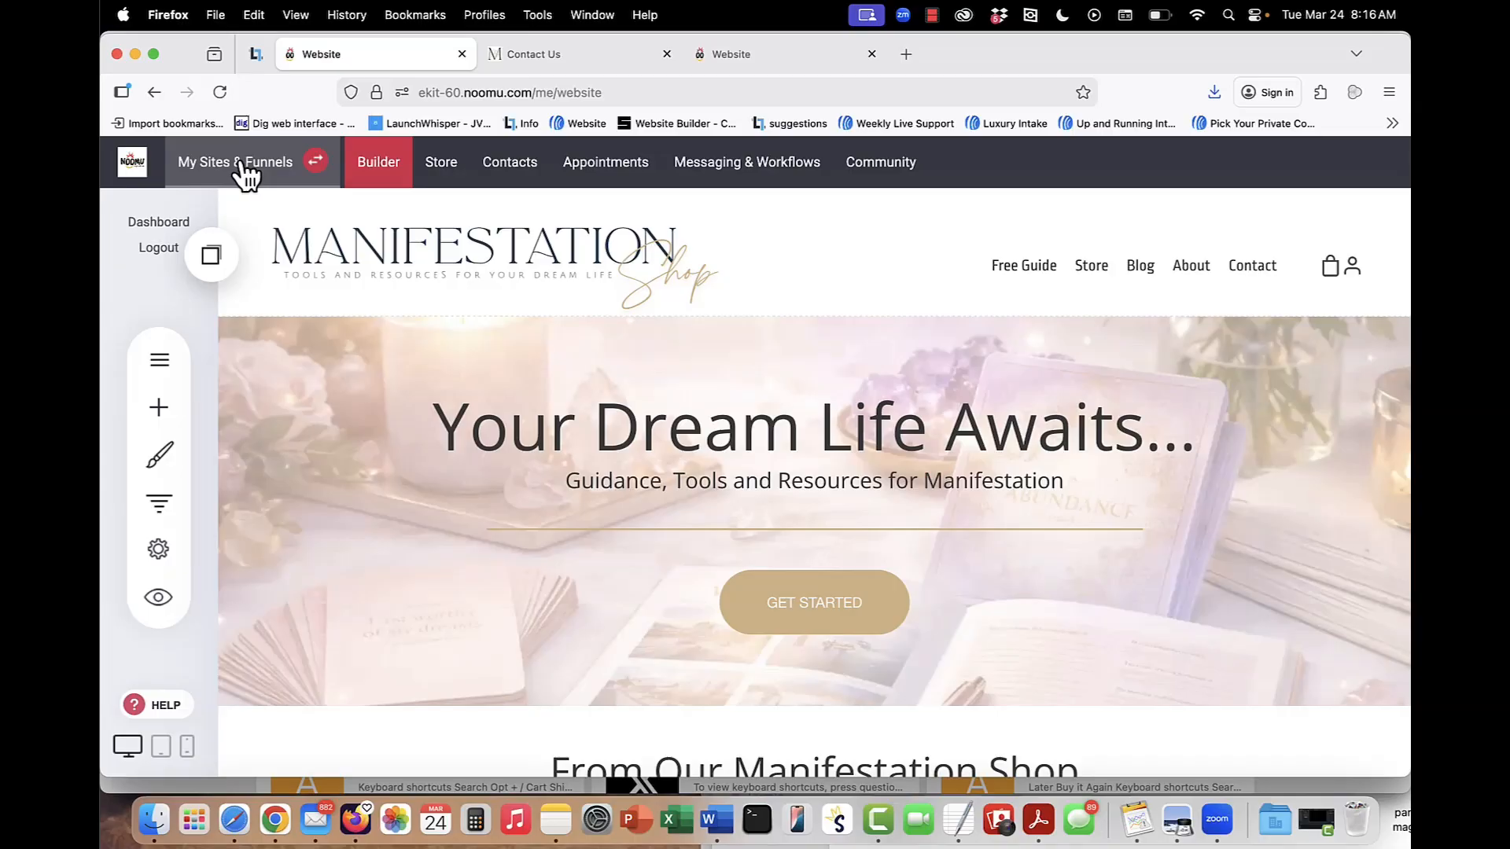
Create another website from the account's website list to reach the template selection.
click(242, 165)
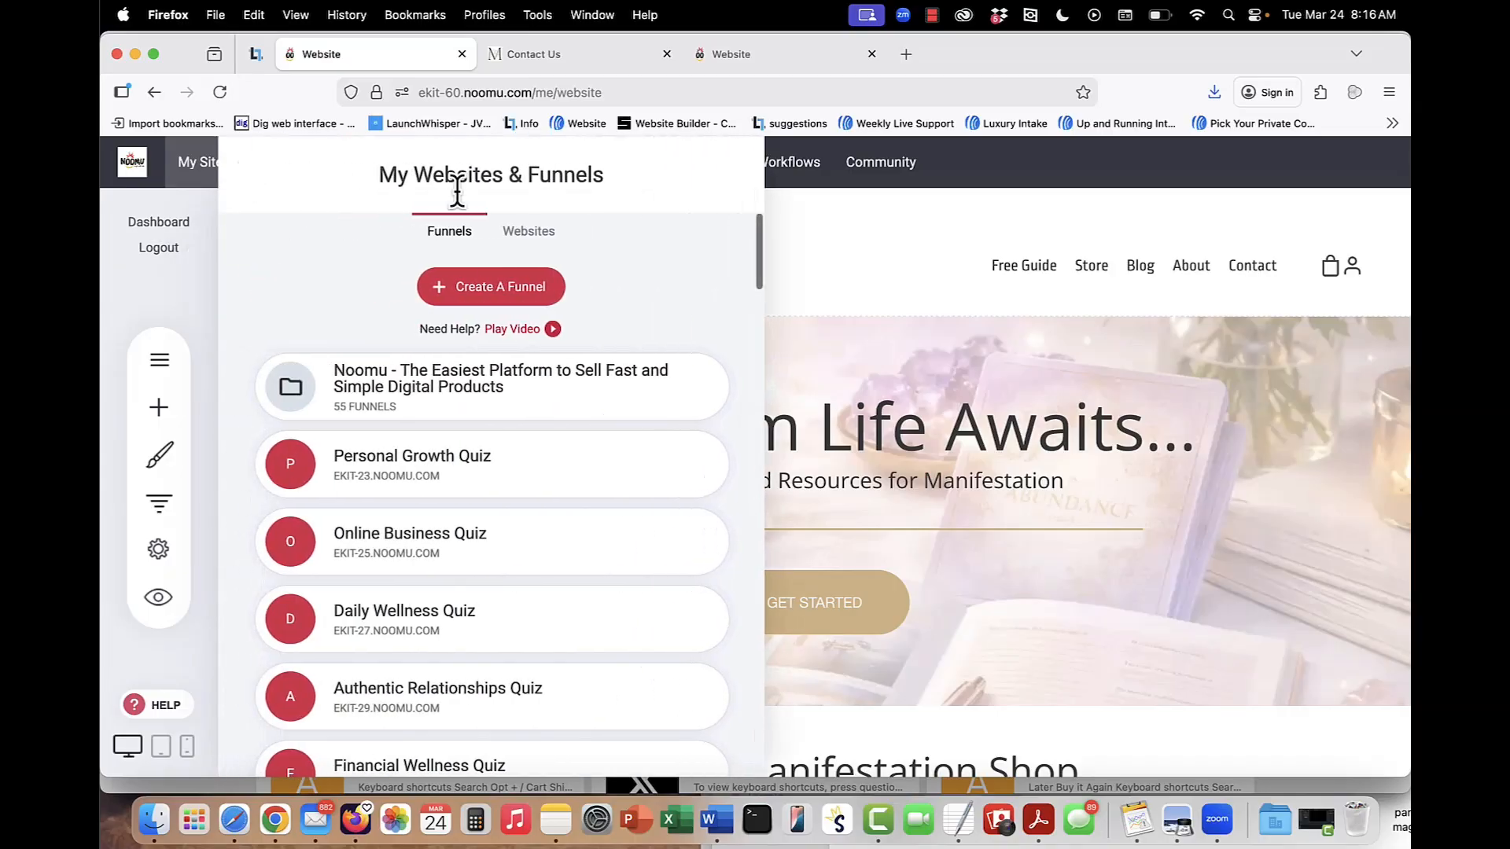
click(529, 232)
click(503, 294)
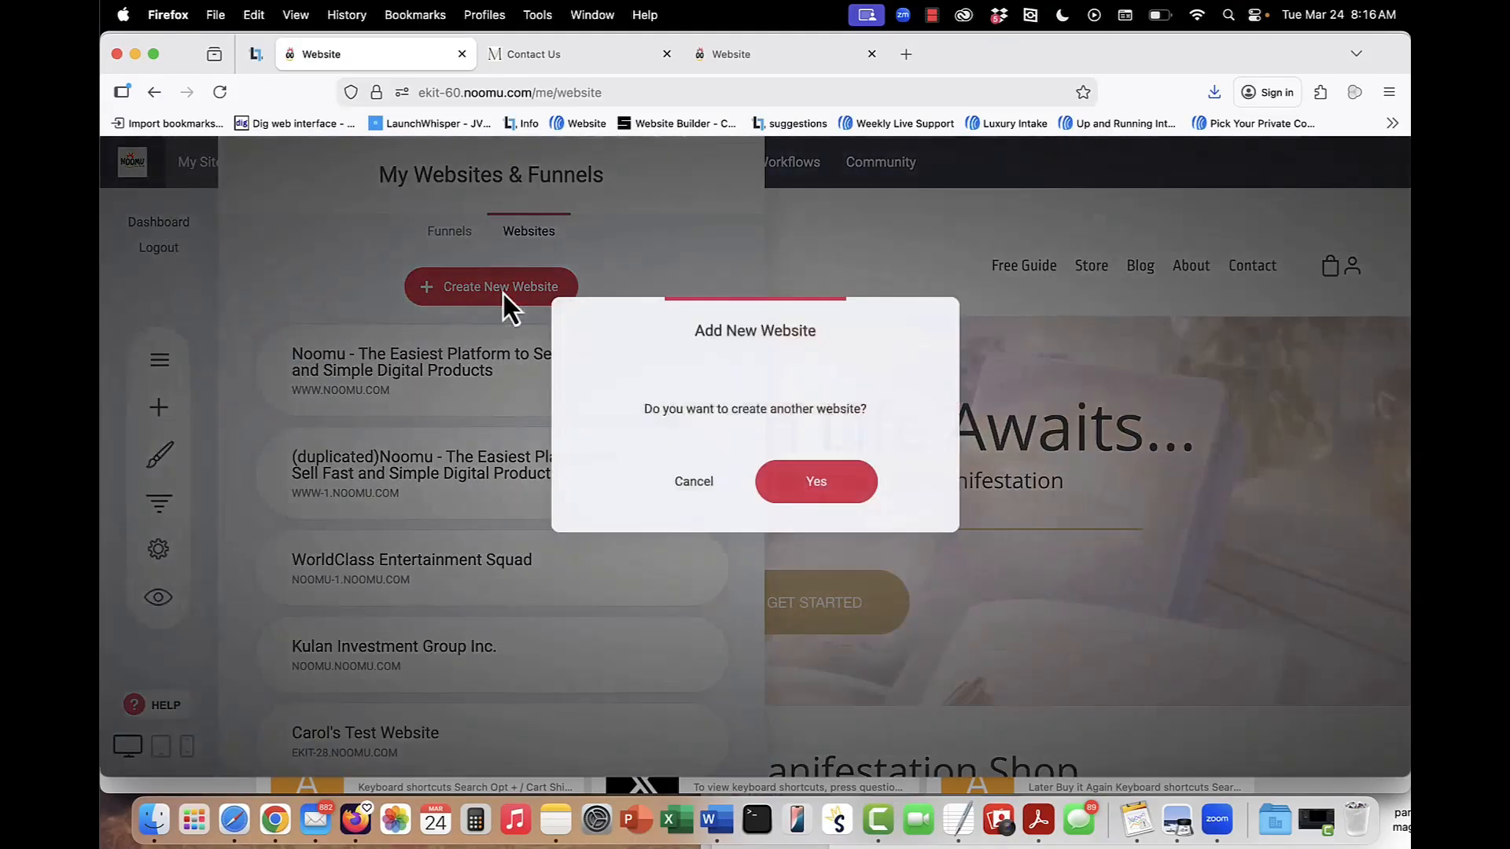
click(777, 483)
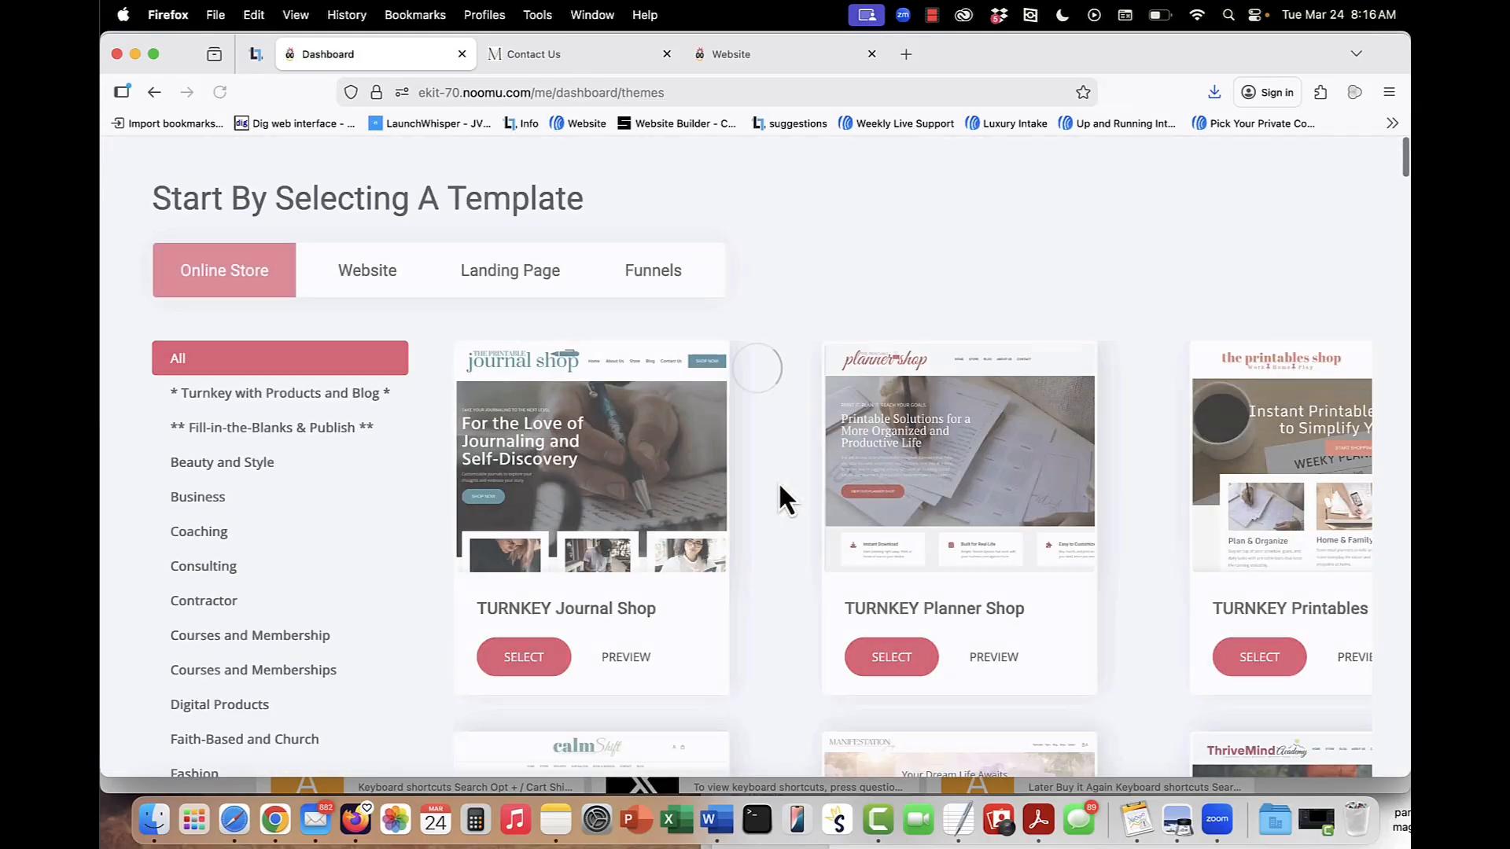
Browse the Online Store templates under Turnkey with Products and Blog, and return to the Manifestation Shop site's builder.
click(228, 397)
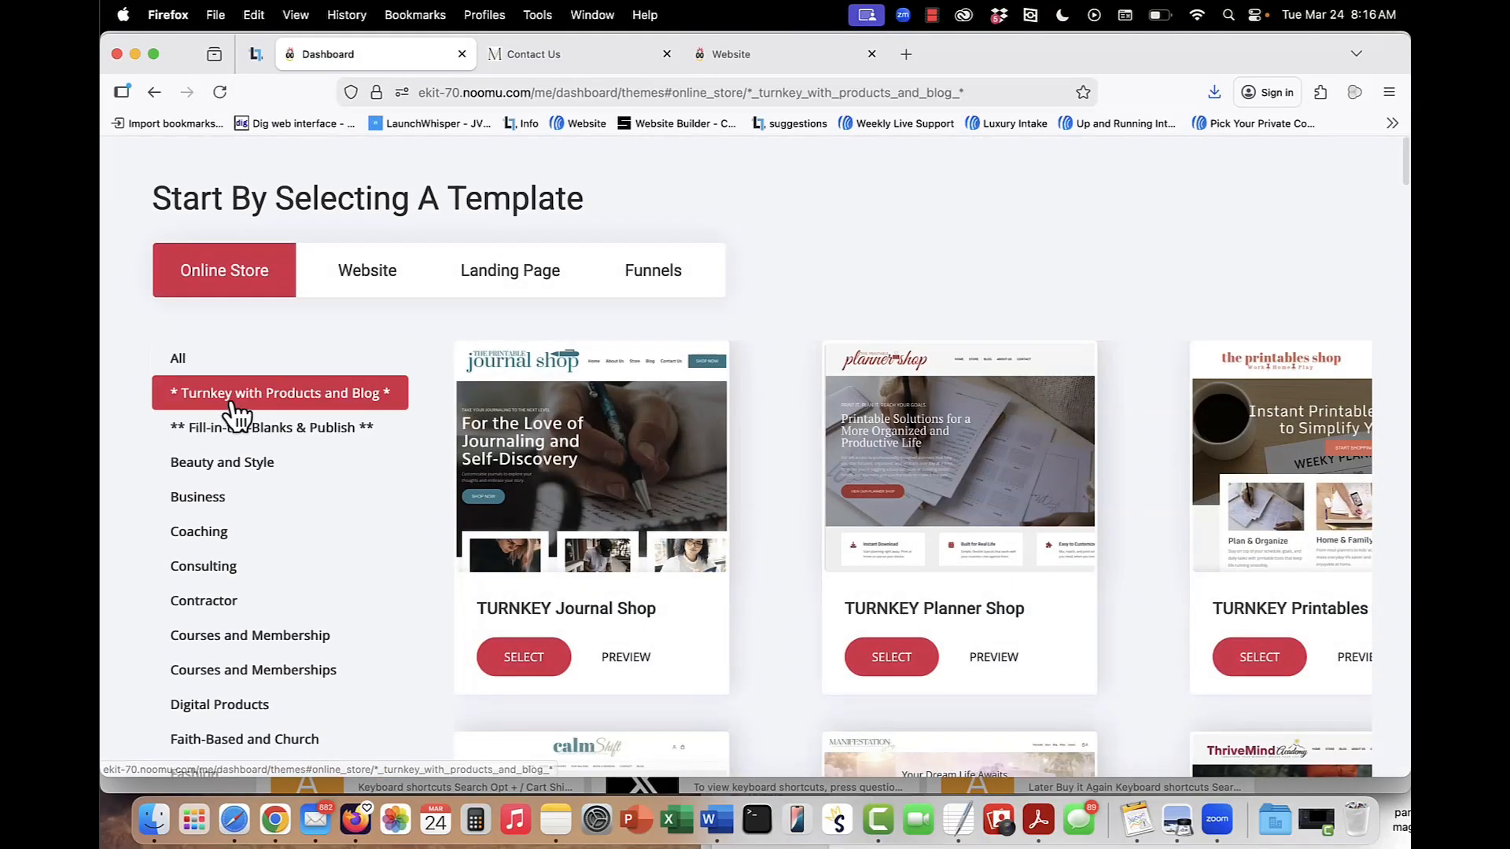
scroll(663, 498, down, 10)
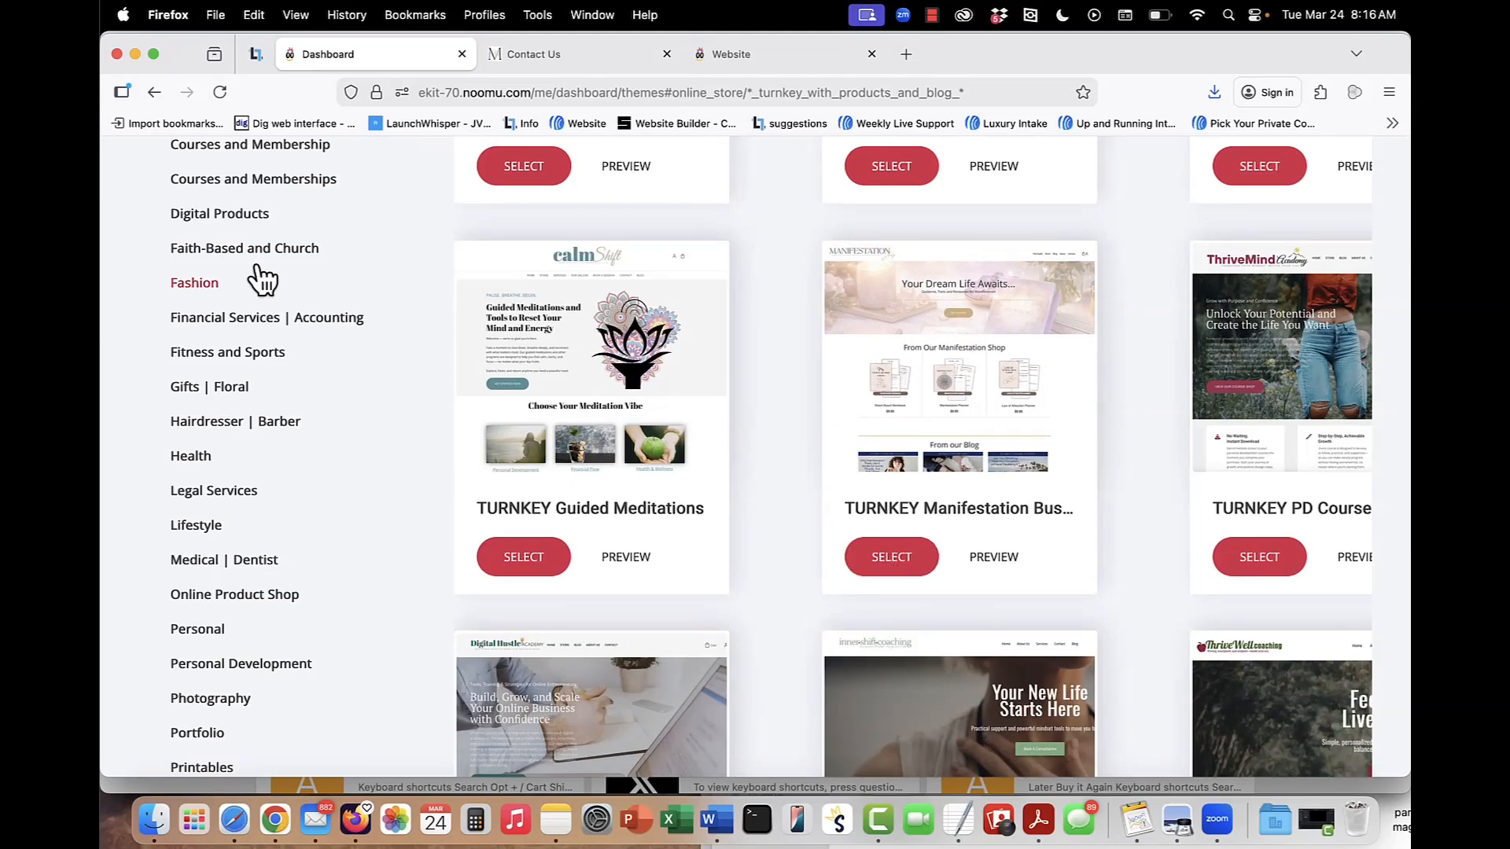
click(150, 95)
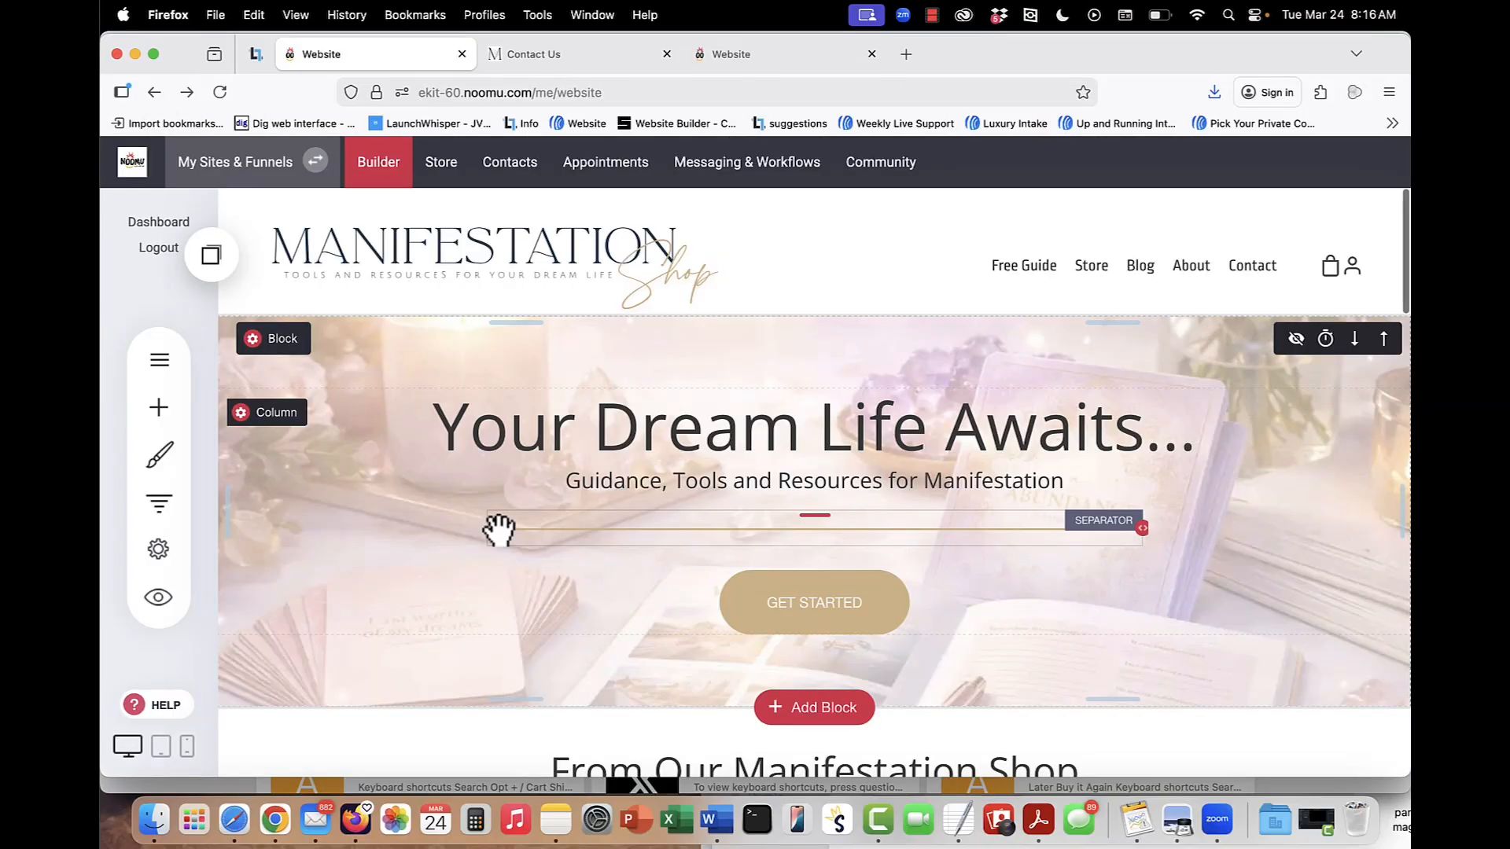
Examine the homepage in the builder, from the hero banner down to the blog posts and free guide section.
scroll(1074, 550, down, 1)
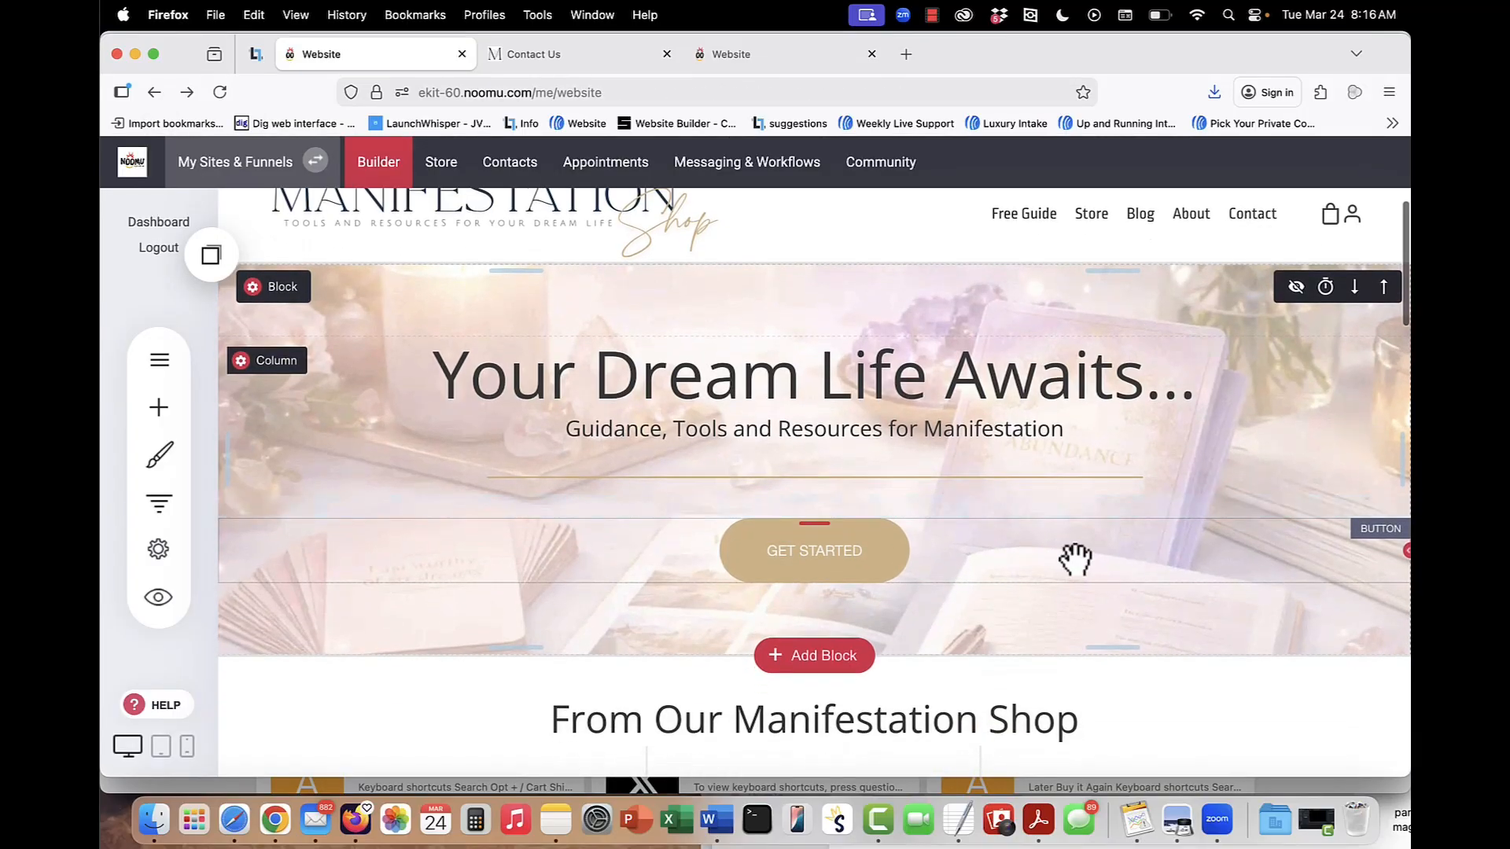
scroll(1075, 560, down, 10)
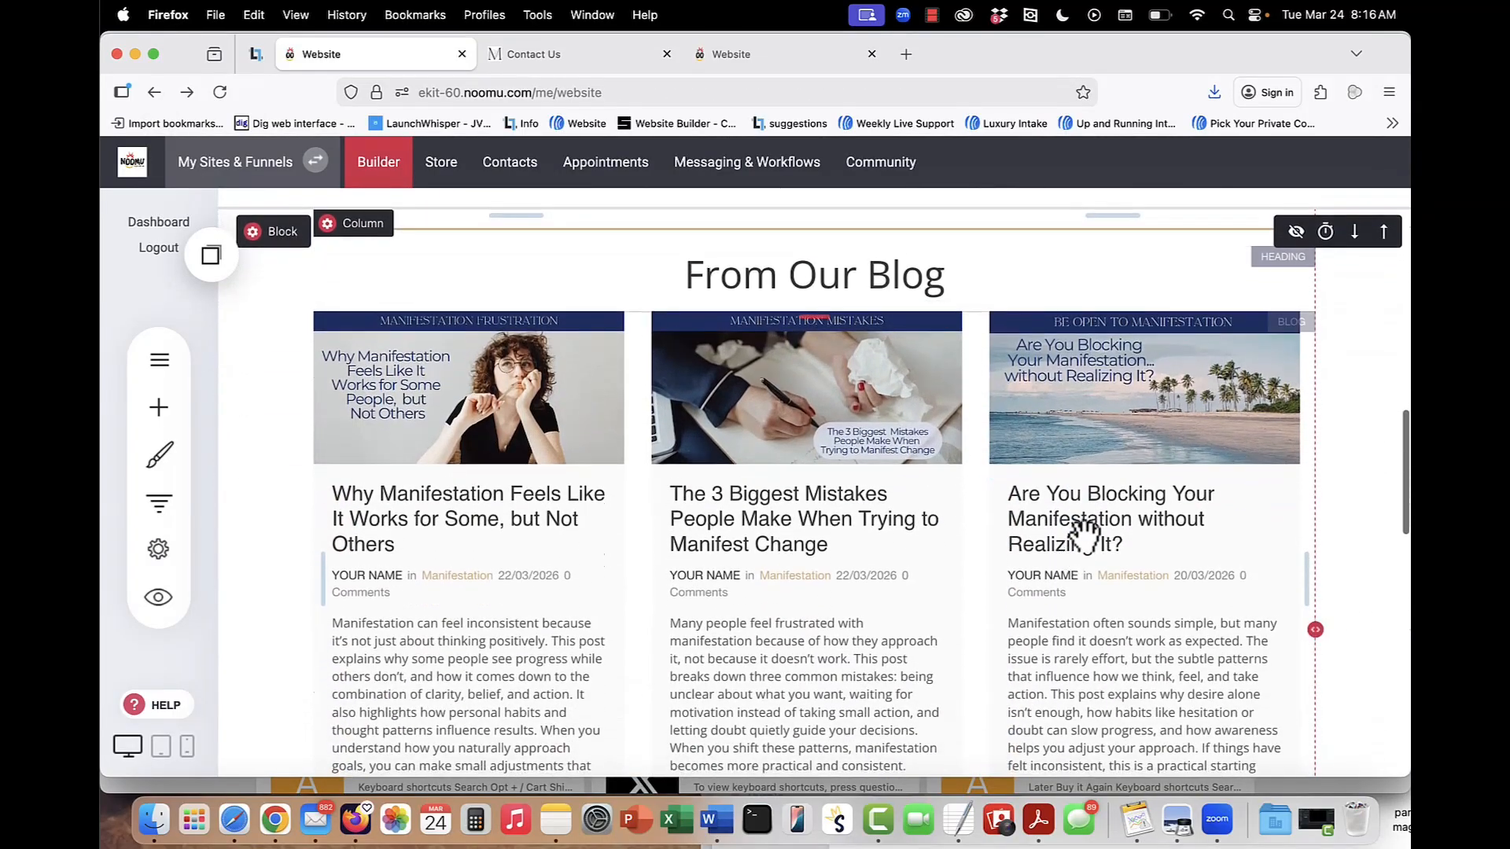
scroll(1082, 533, down, 8)
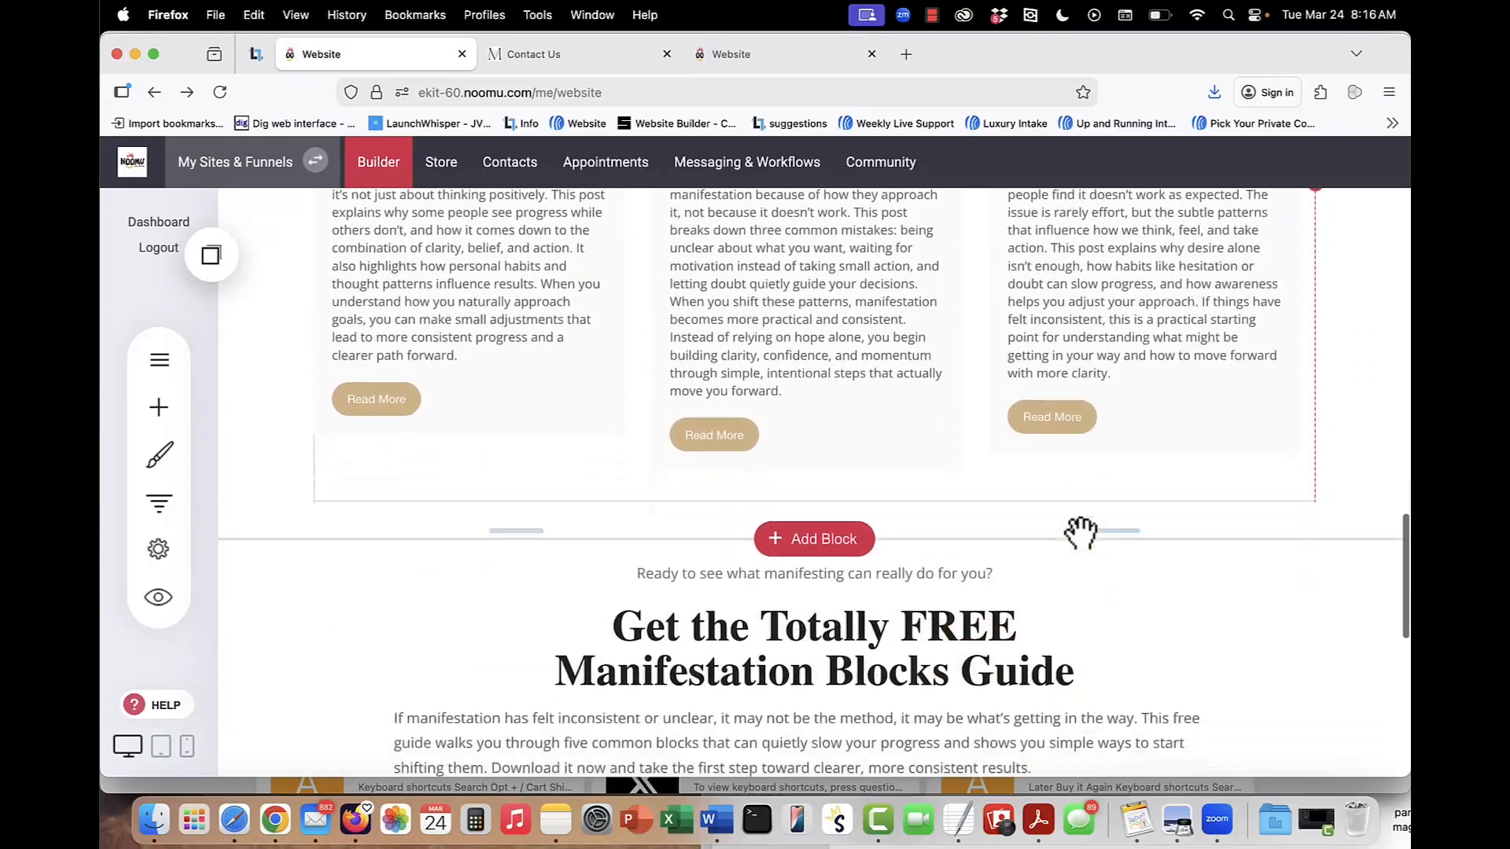
scroll(1081, 533, down, 2)
scroll(1079, 530, up, 6)
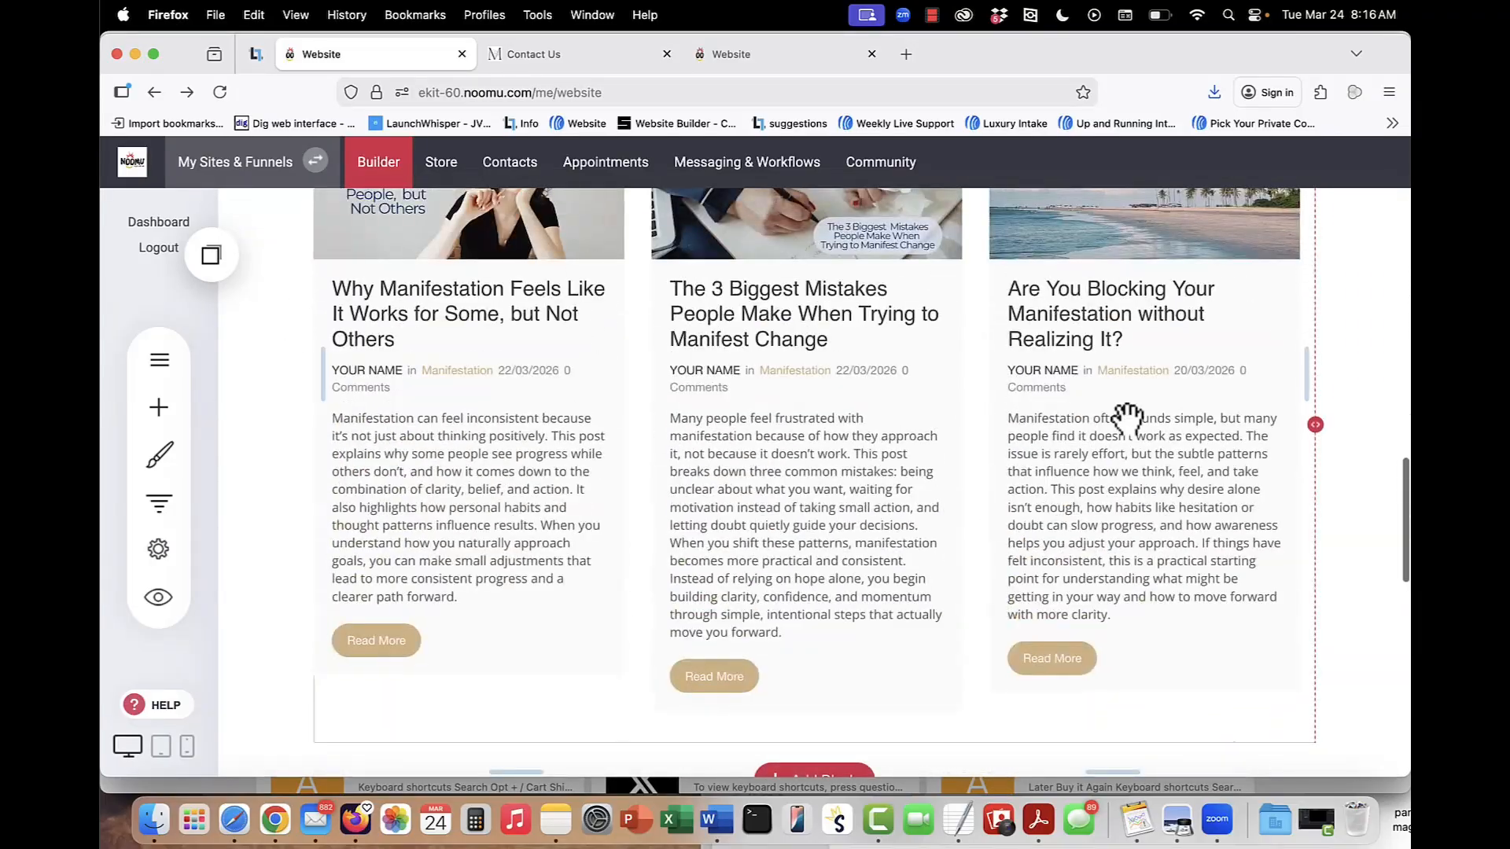
scroll(884, 431, up, 1)
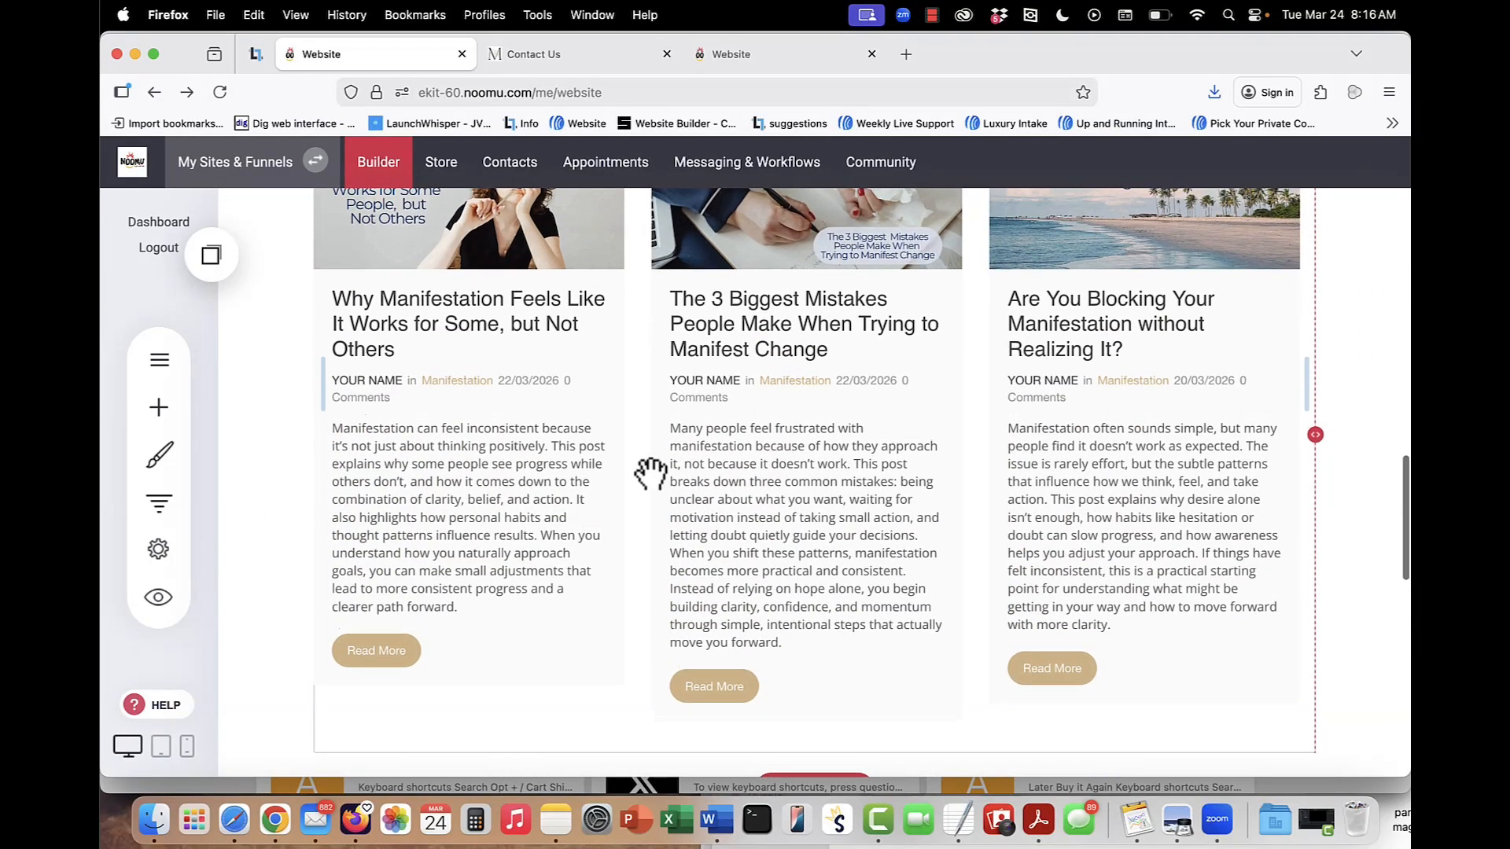
scroll(1051, 525, up, 3)
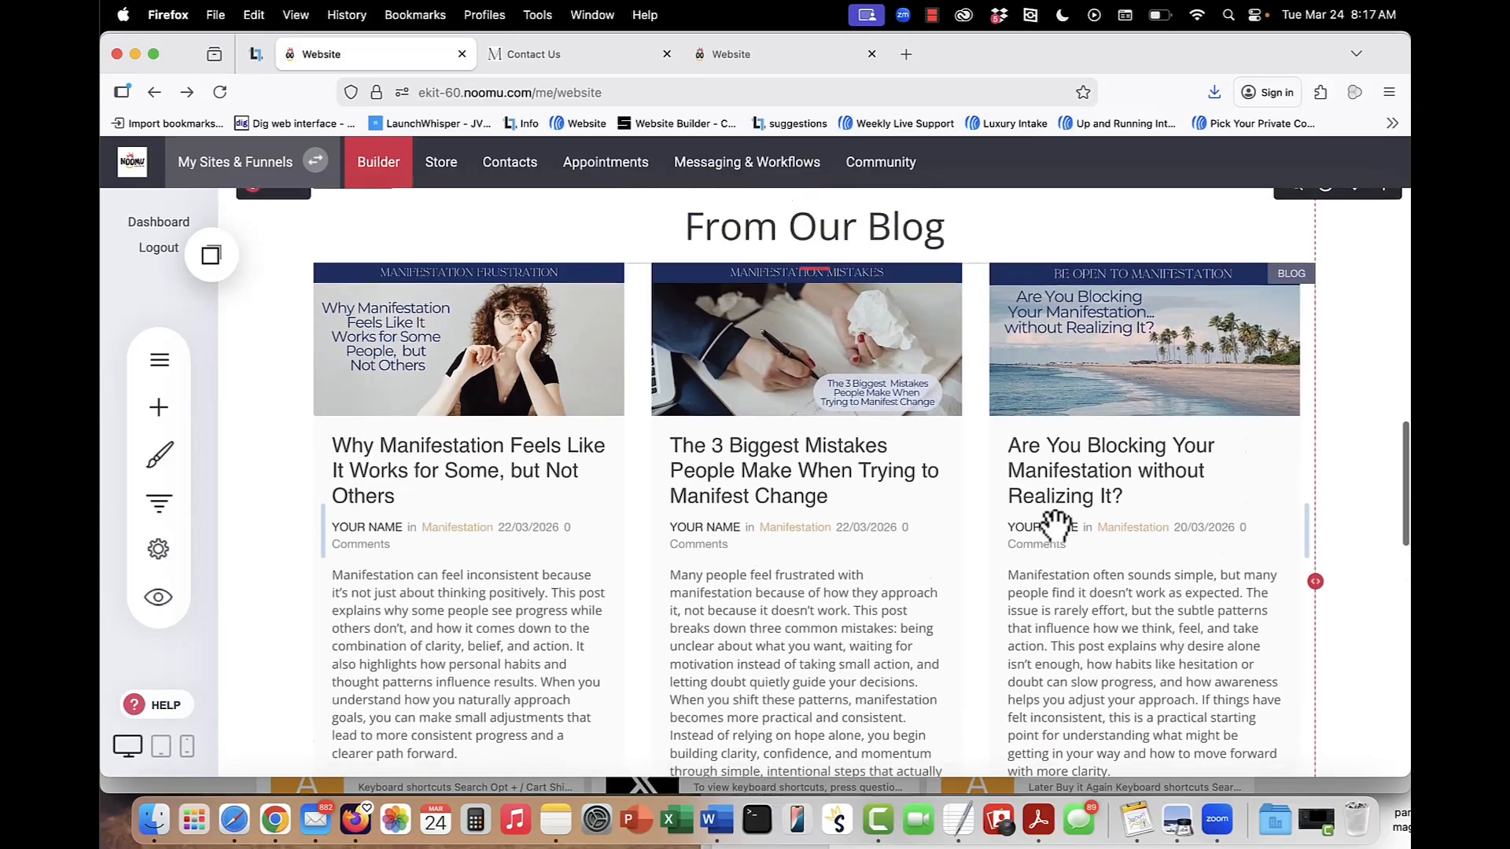
Open the settings of the homepage's From Our Blog widget and keep Recent Post as the collection to display.
mouse_move(413, 372)
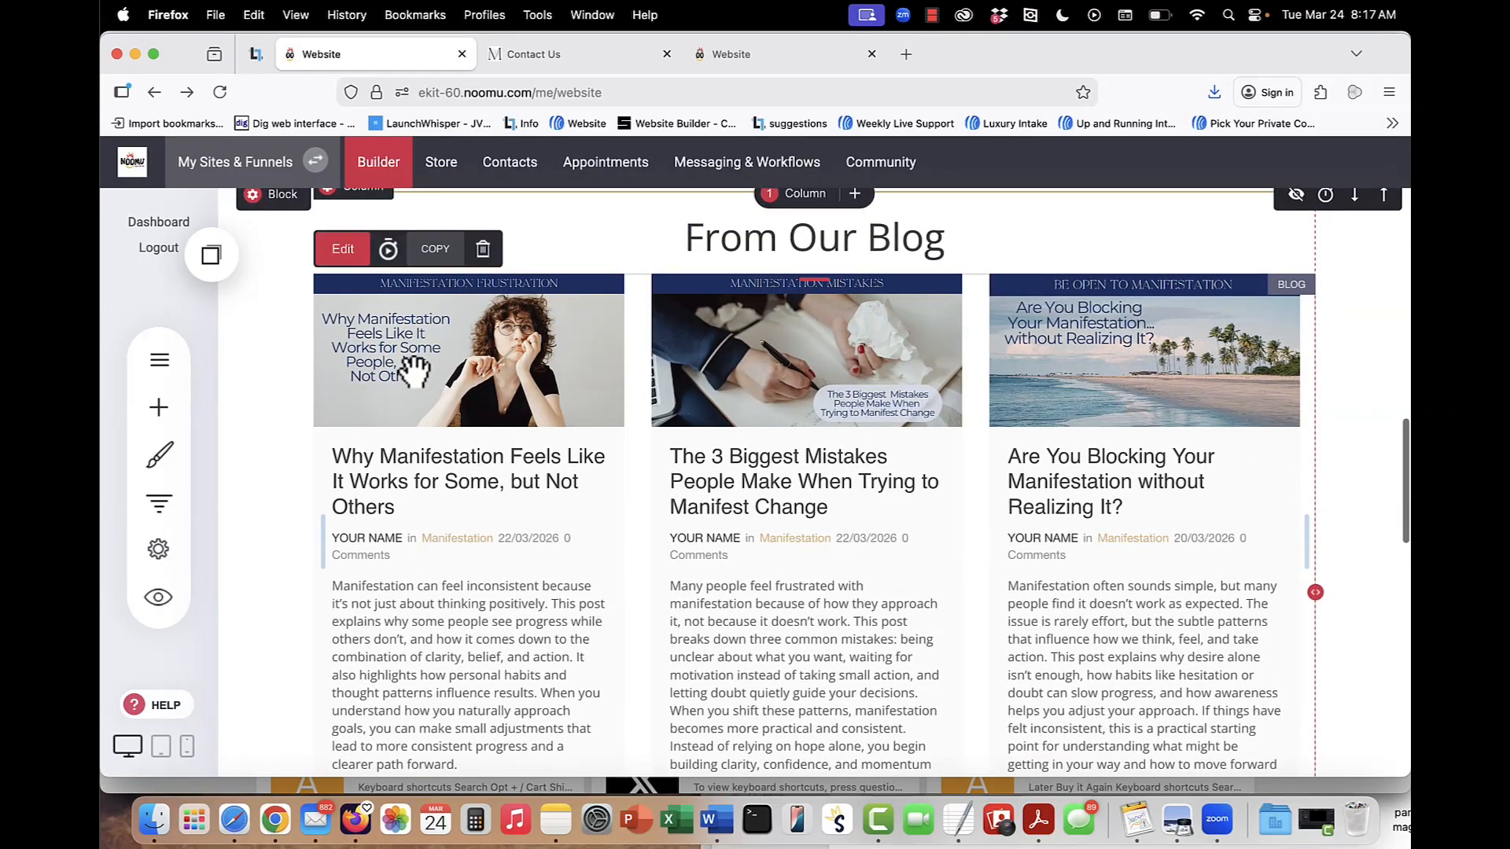
click(335, 253)
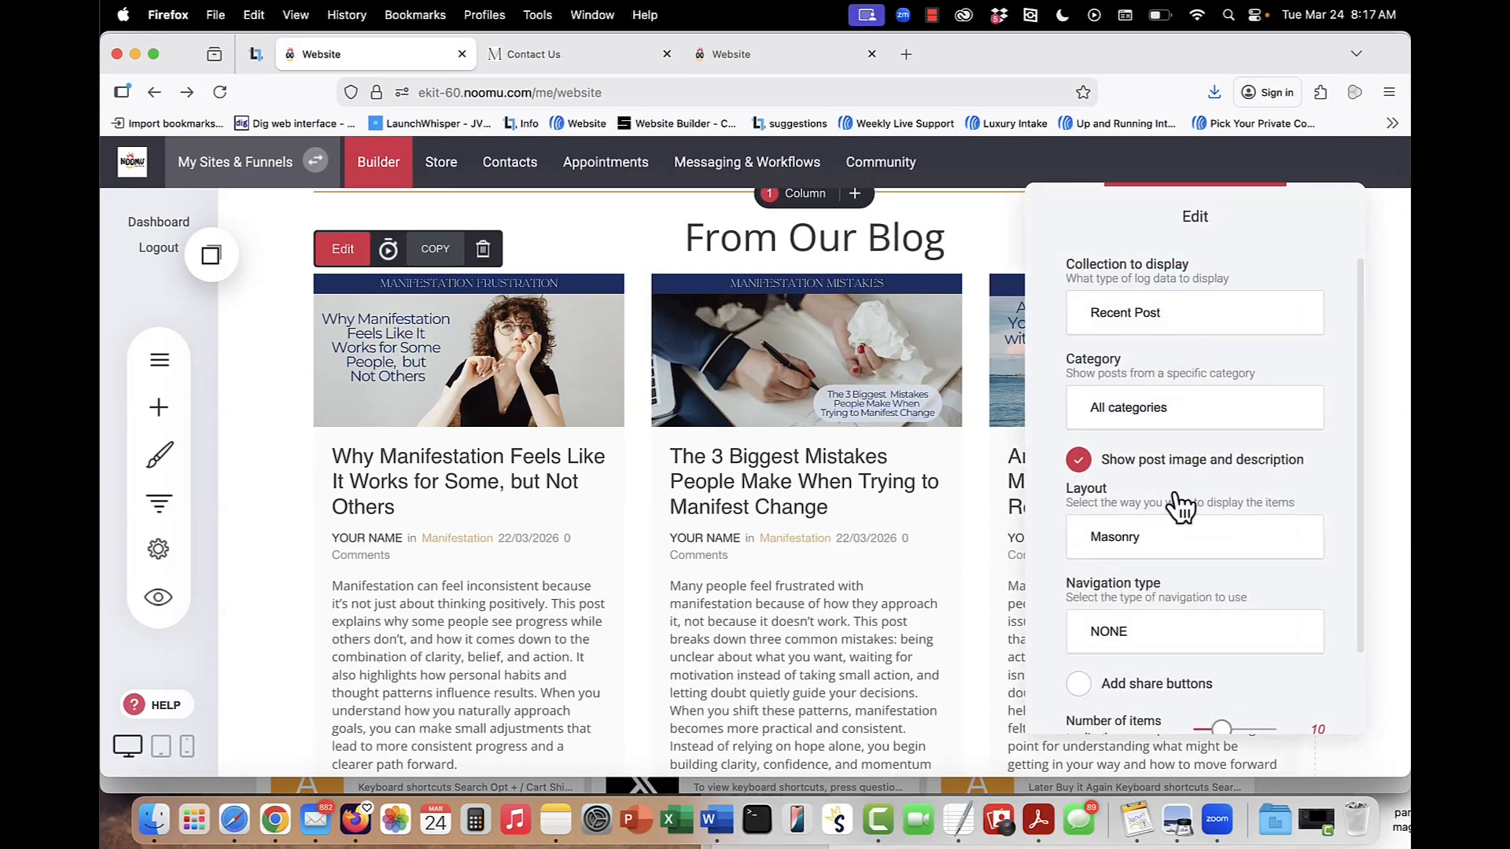
click(1211, 315)
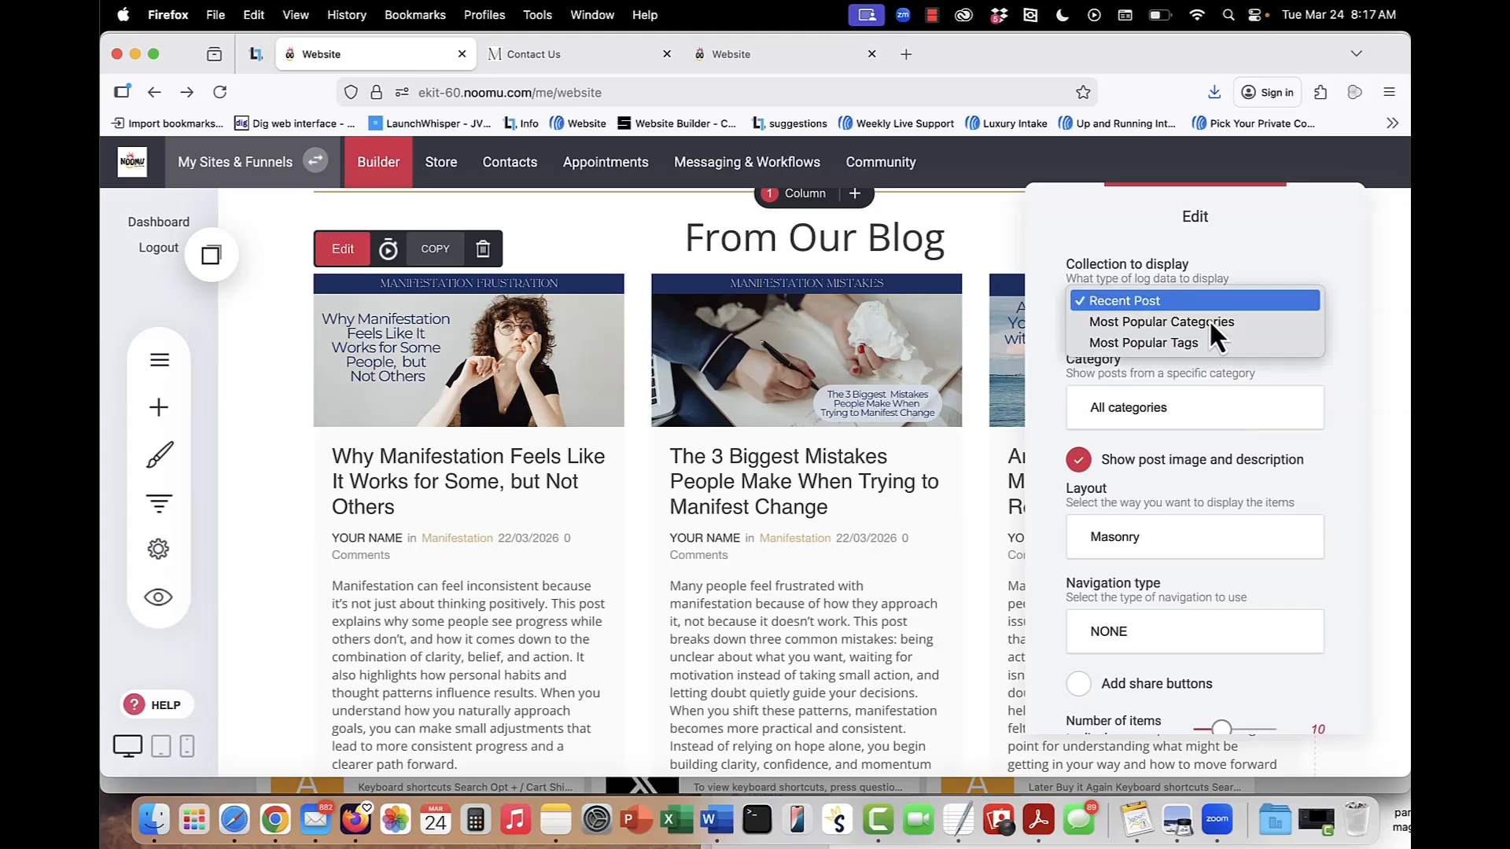
click(1204, 304)
Try the Medium Size Image layout on the blog widget and set the layout back to Masonry.
click(1217, 539)
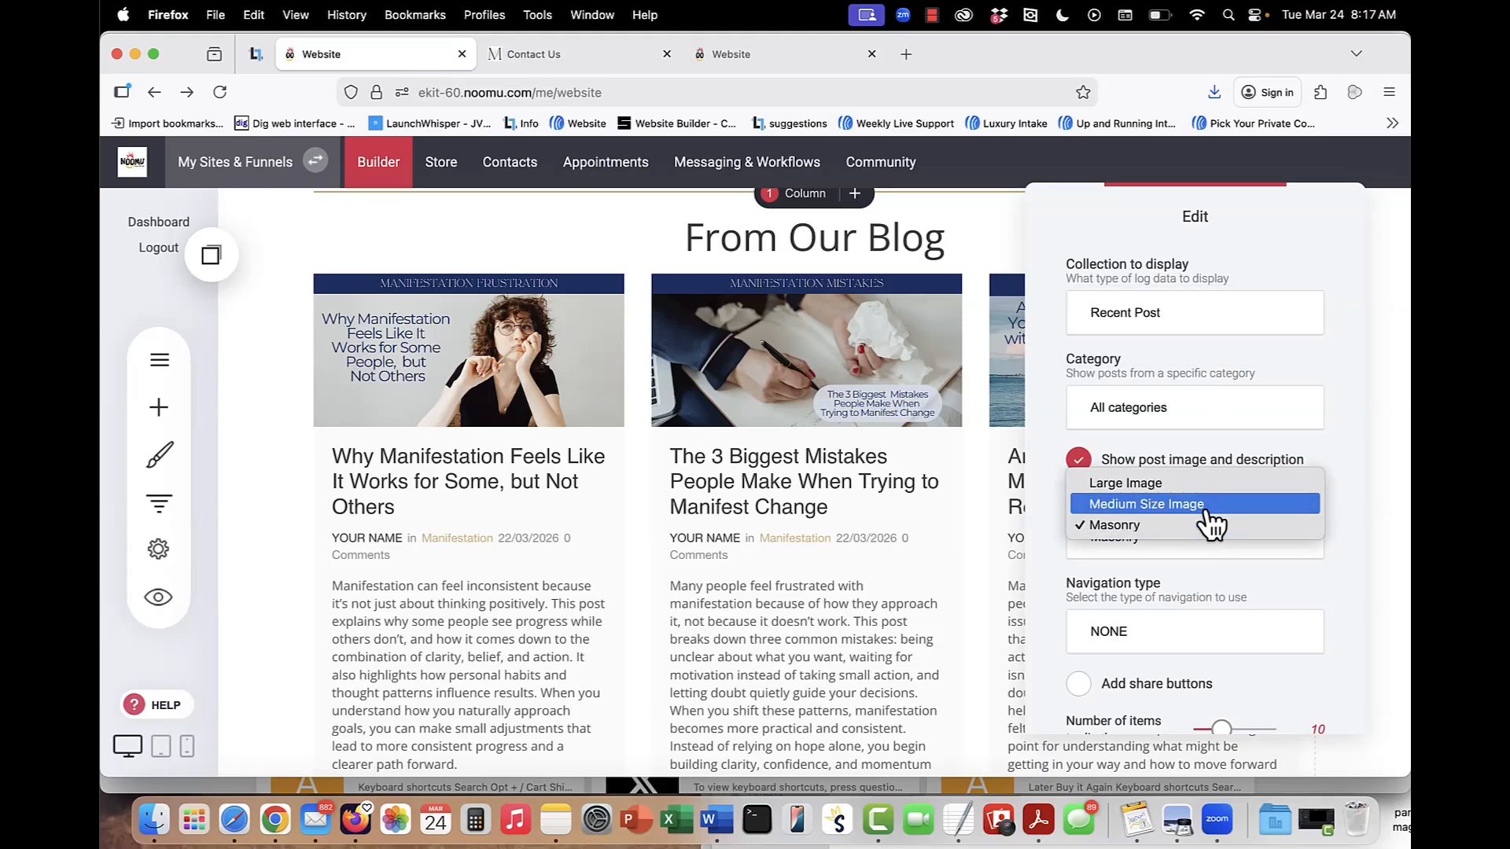
click(1207, 508)
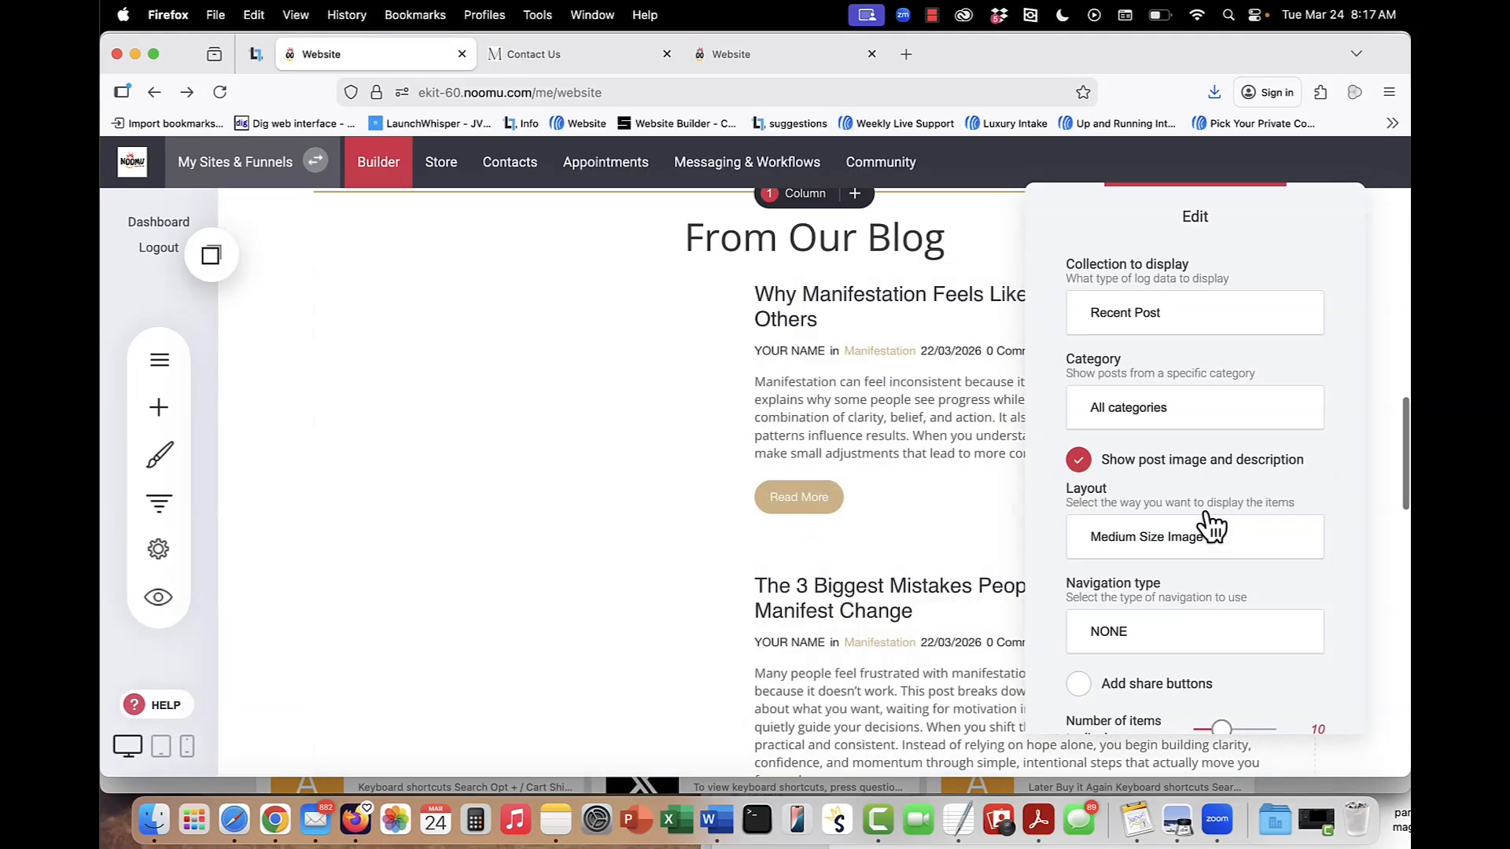
click(1203, 543)
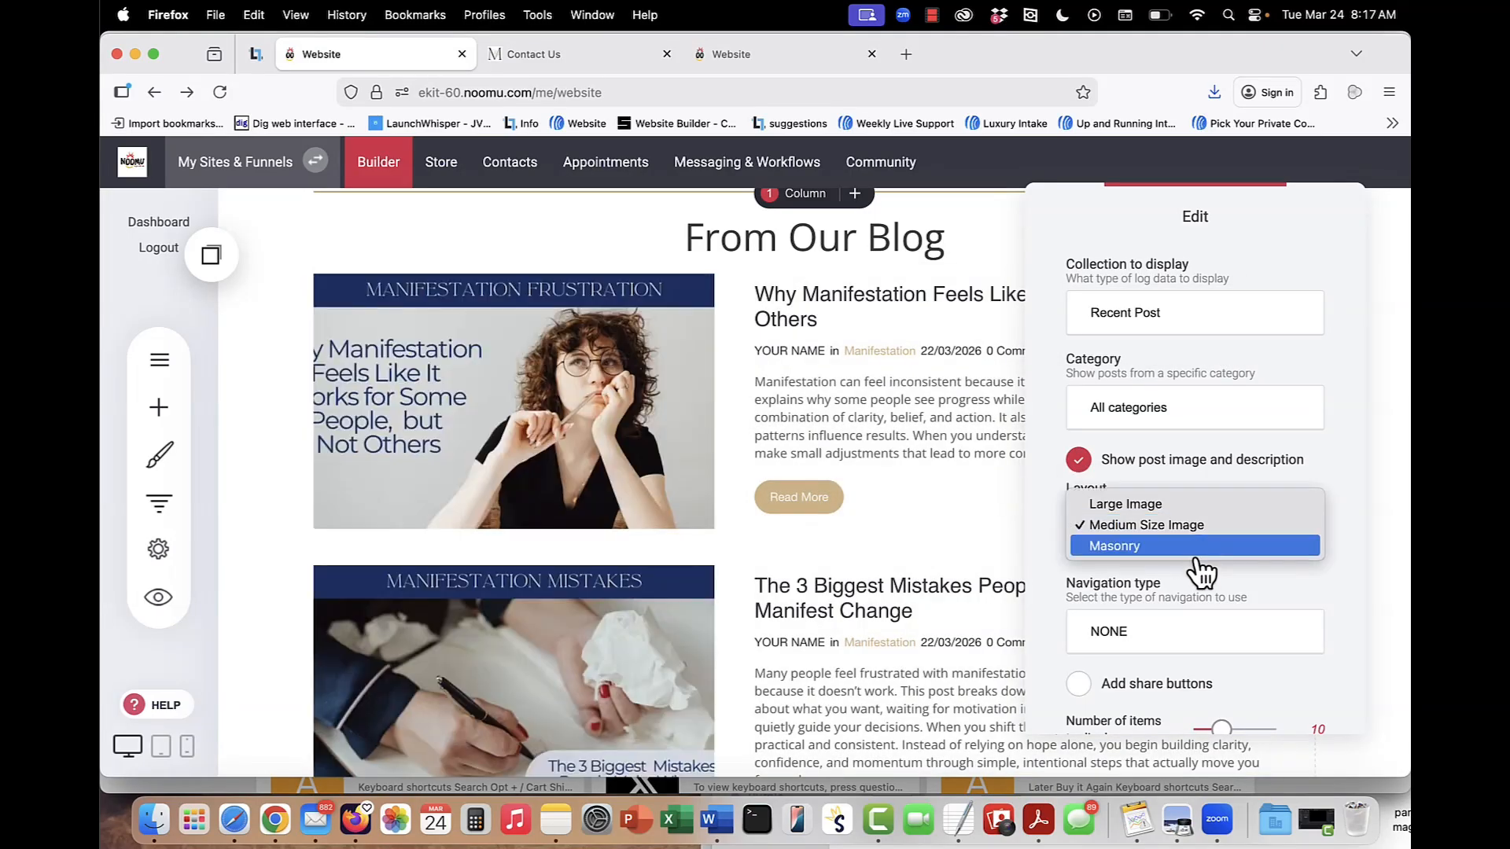
click(1202, 546)
scroll(1011, 546, up, 5)
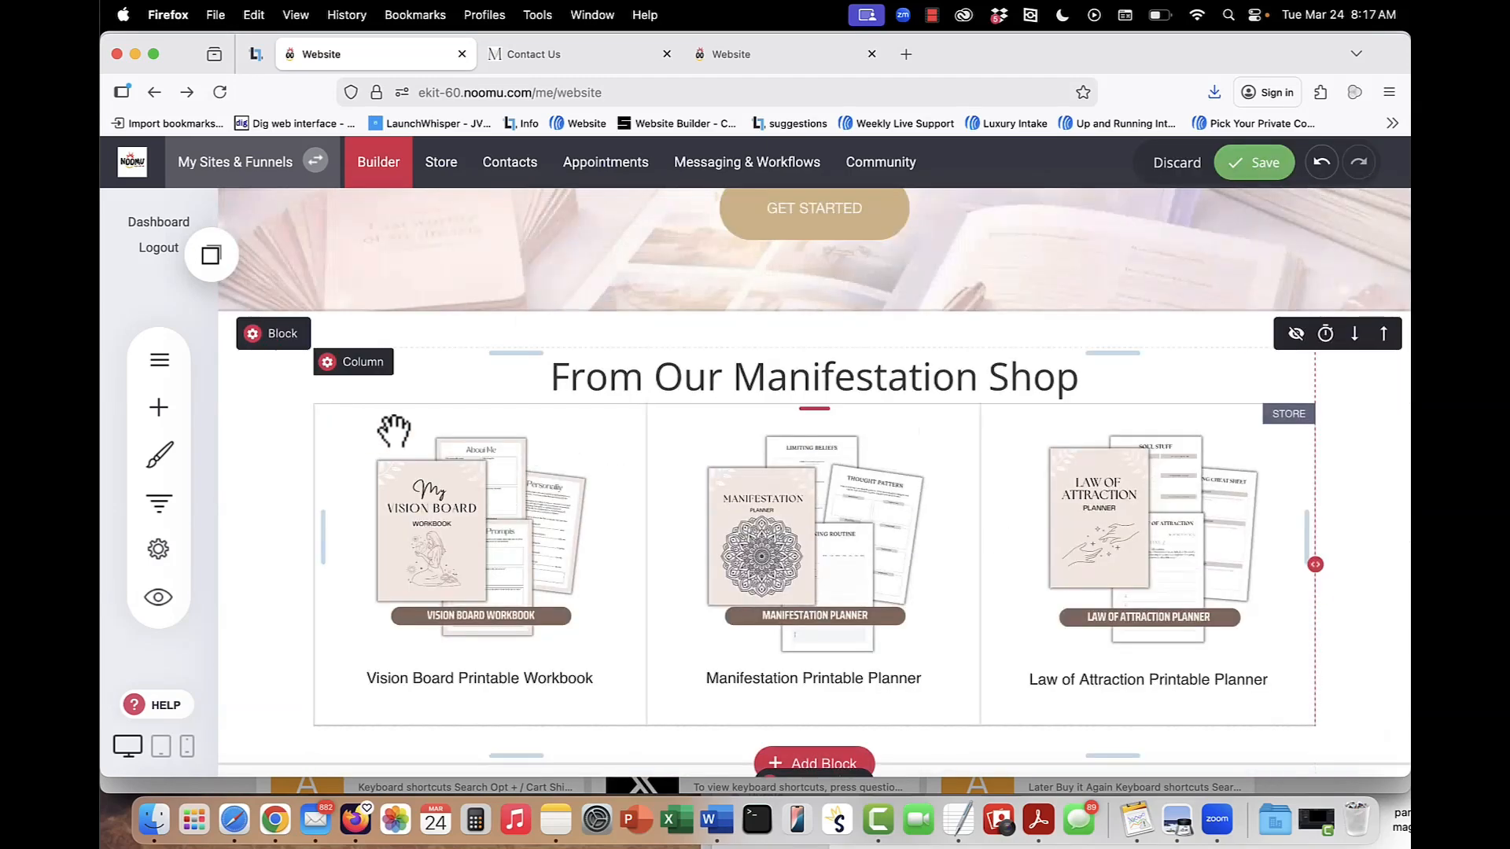
Review the product selection and Product Feed Looks settings of the homepage's From Our Manifestation Shop widget.
click(550, 503)
click(370, 379)
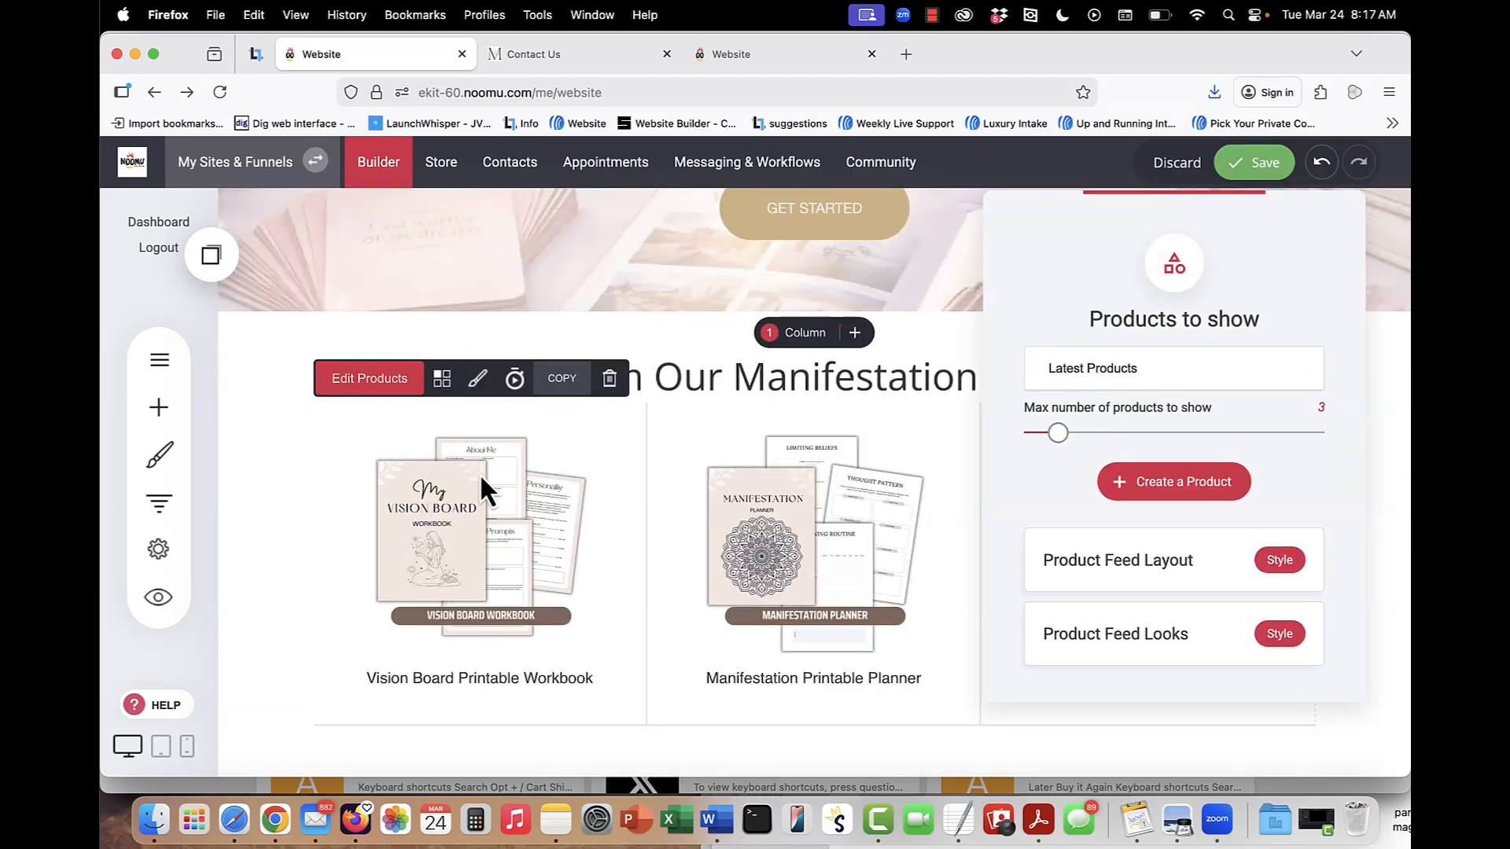
click(502, 504)
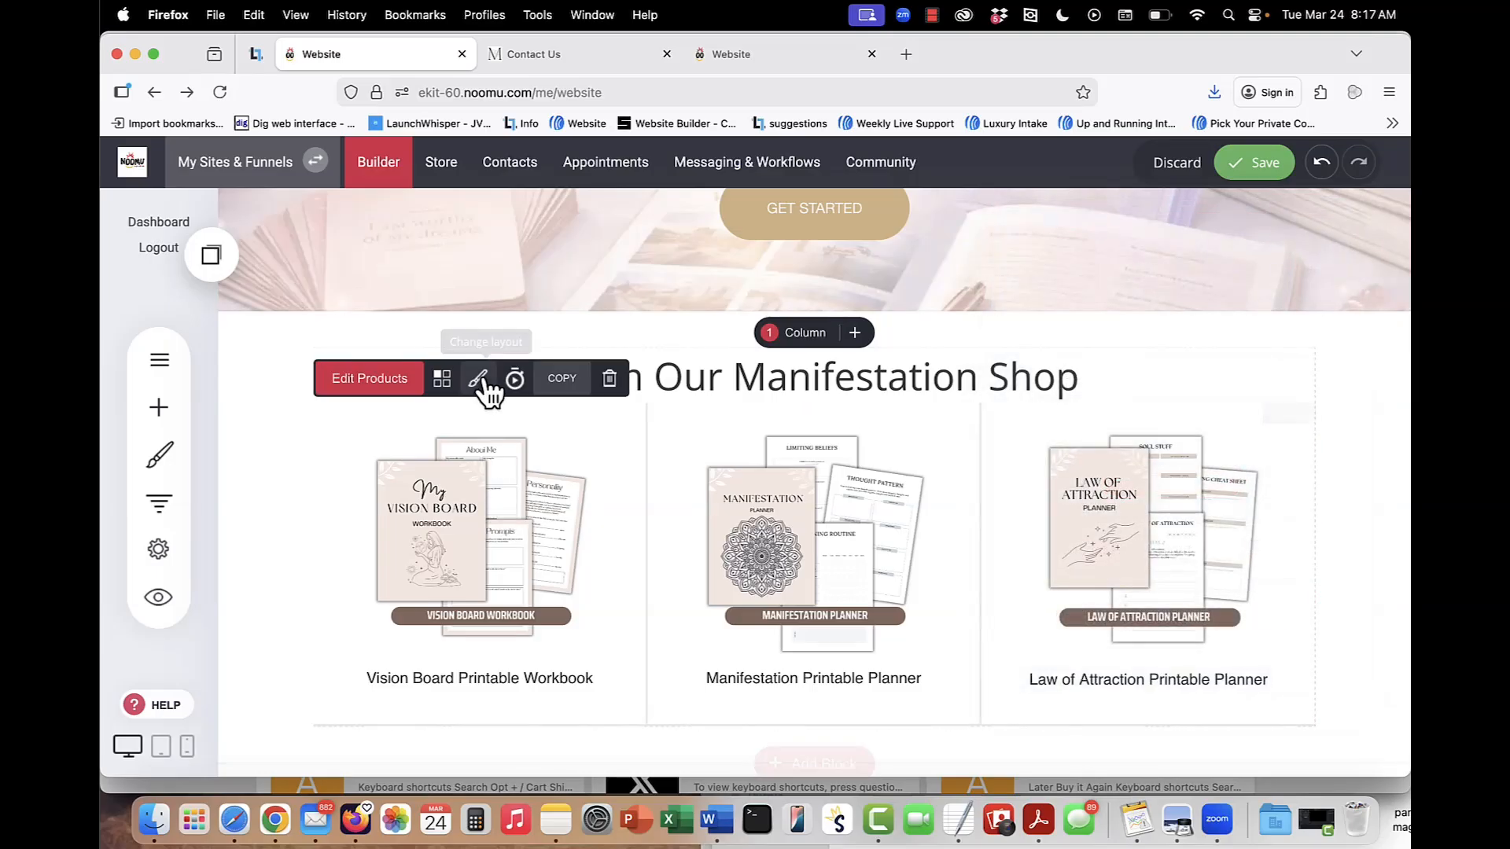
click(478, 379)
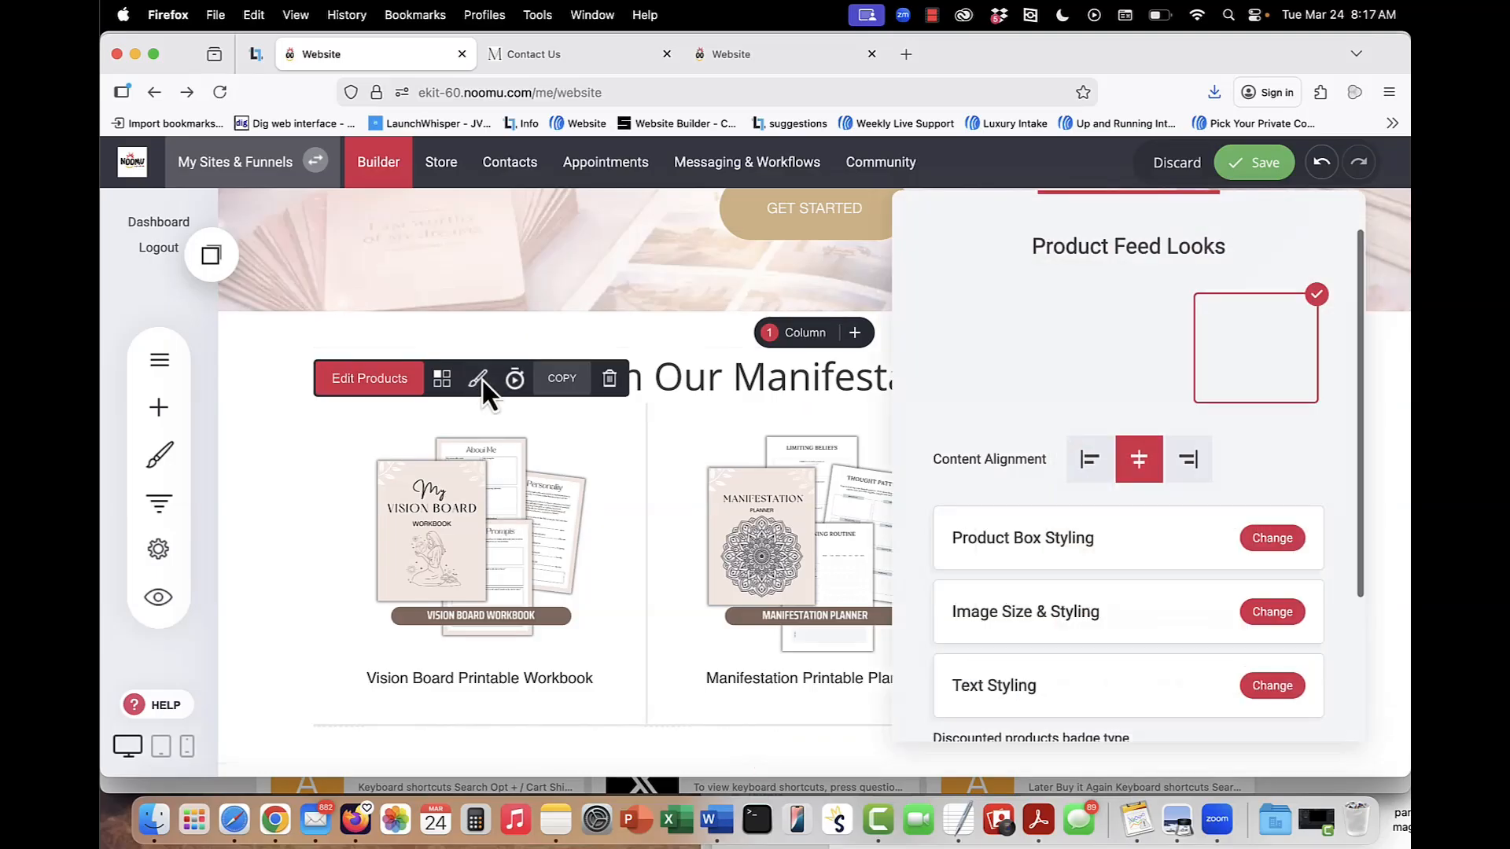
click(742, 530)
Open the settings of the free guide opt-in form and examine the notification, button text, submit action and thank-you page options.
scroll(743, 532, down, 10)
scroll(743, 535, down, 3)
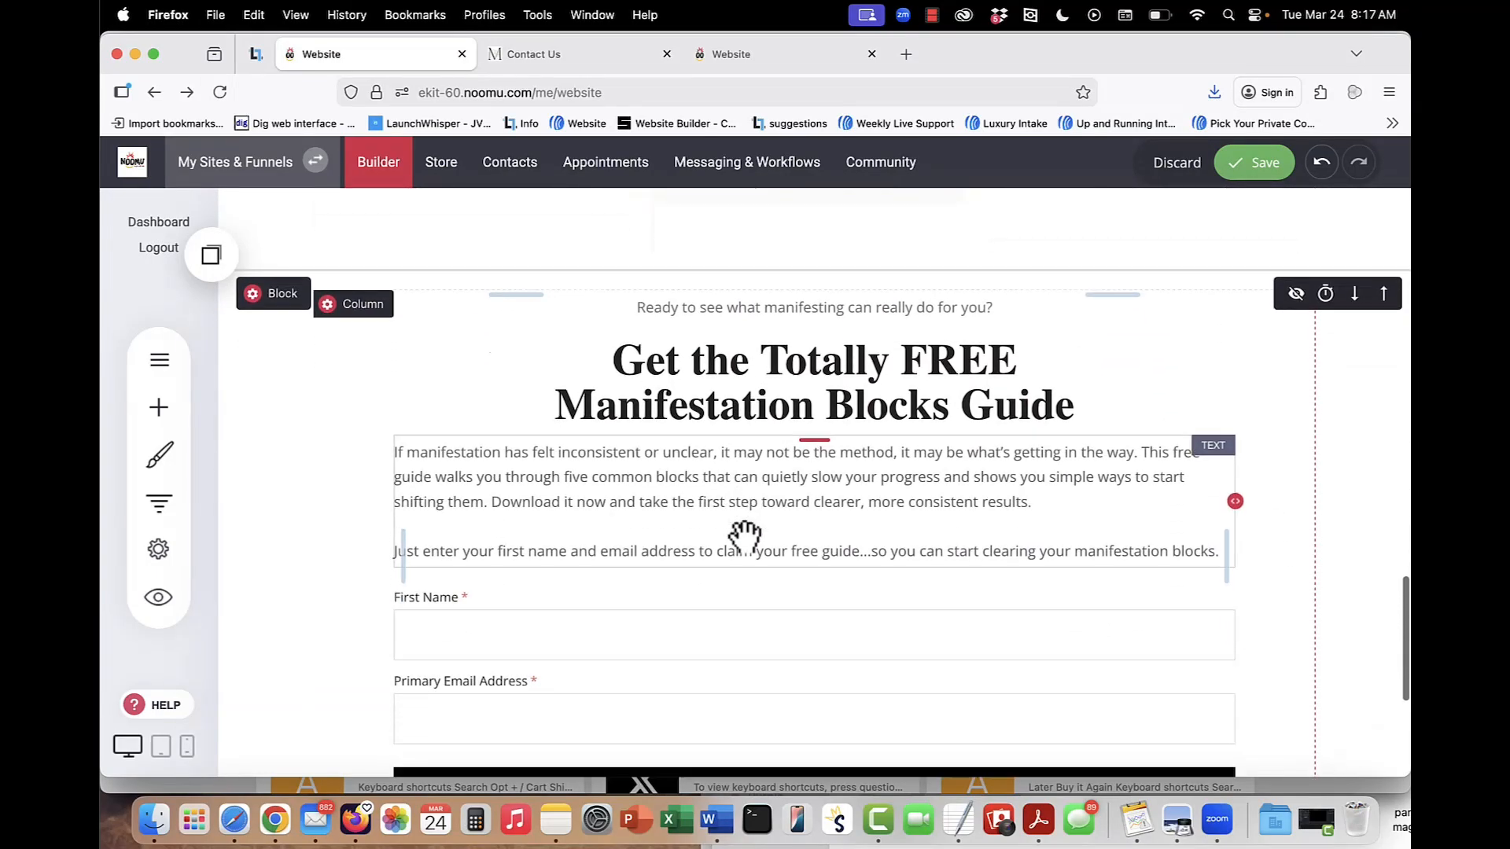
click(745, 535)
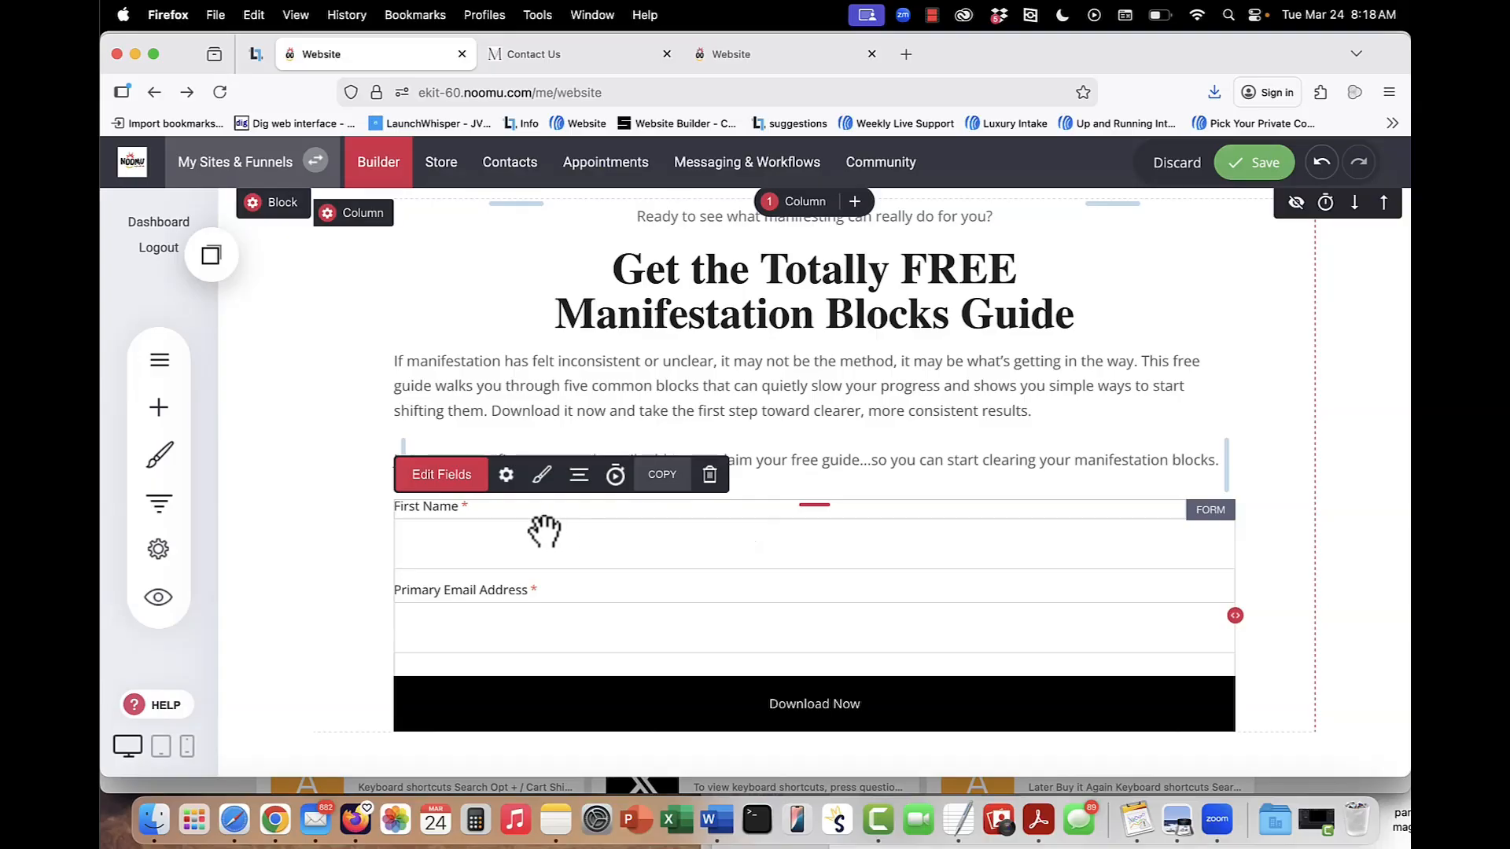
click(506, 480)
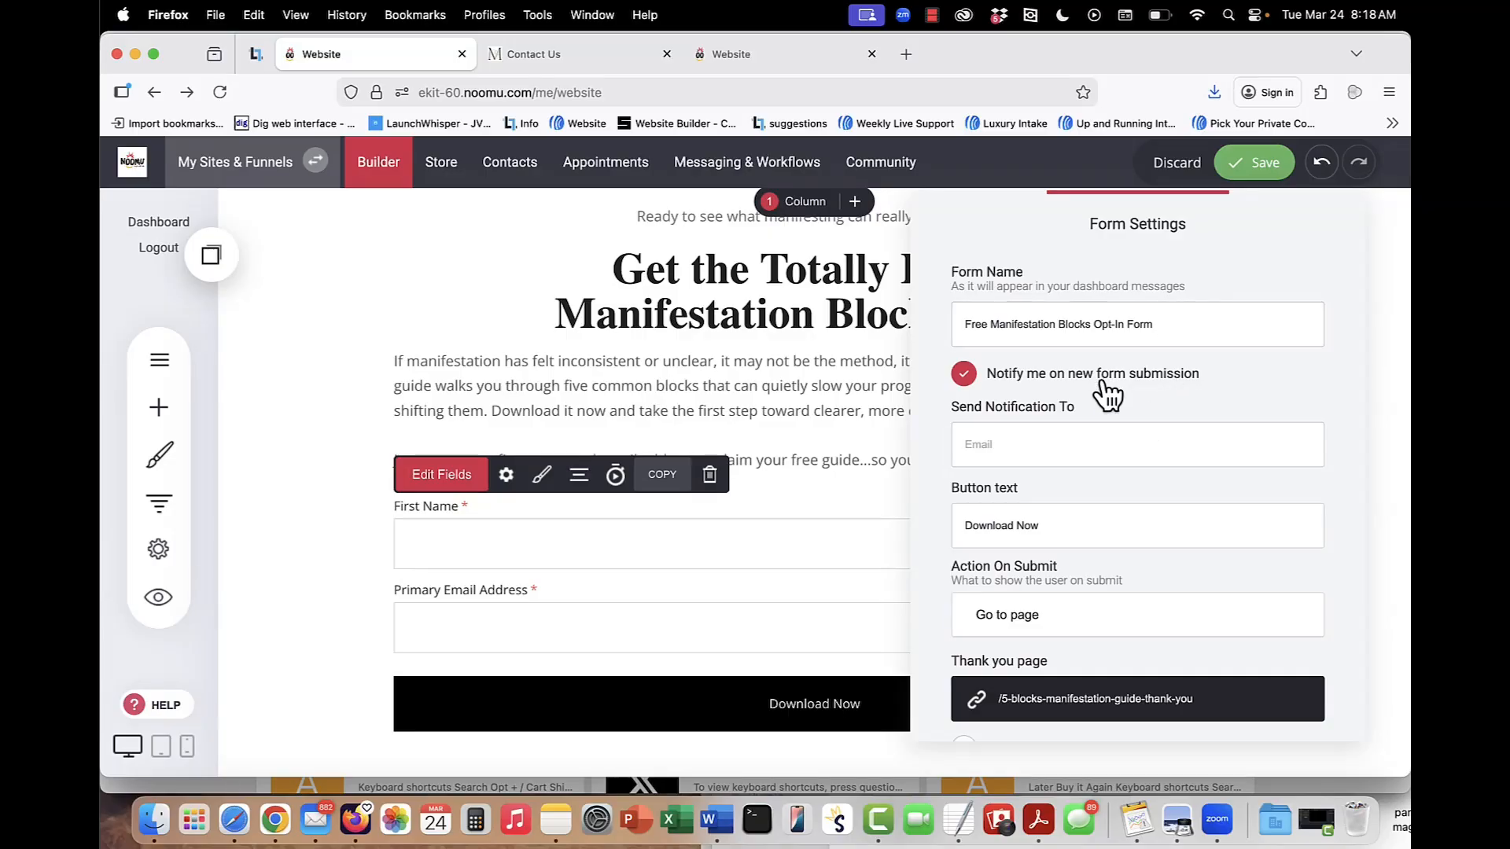
scroll(1105, 393, down, 2)
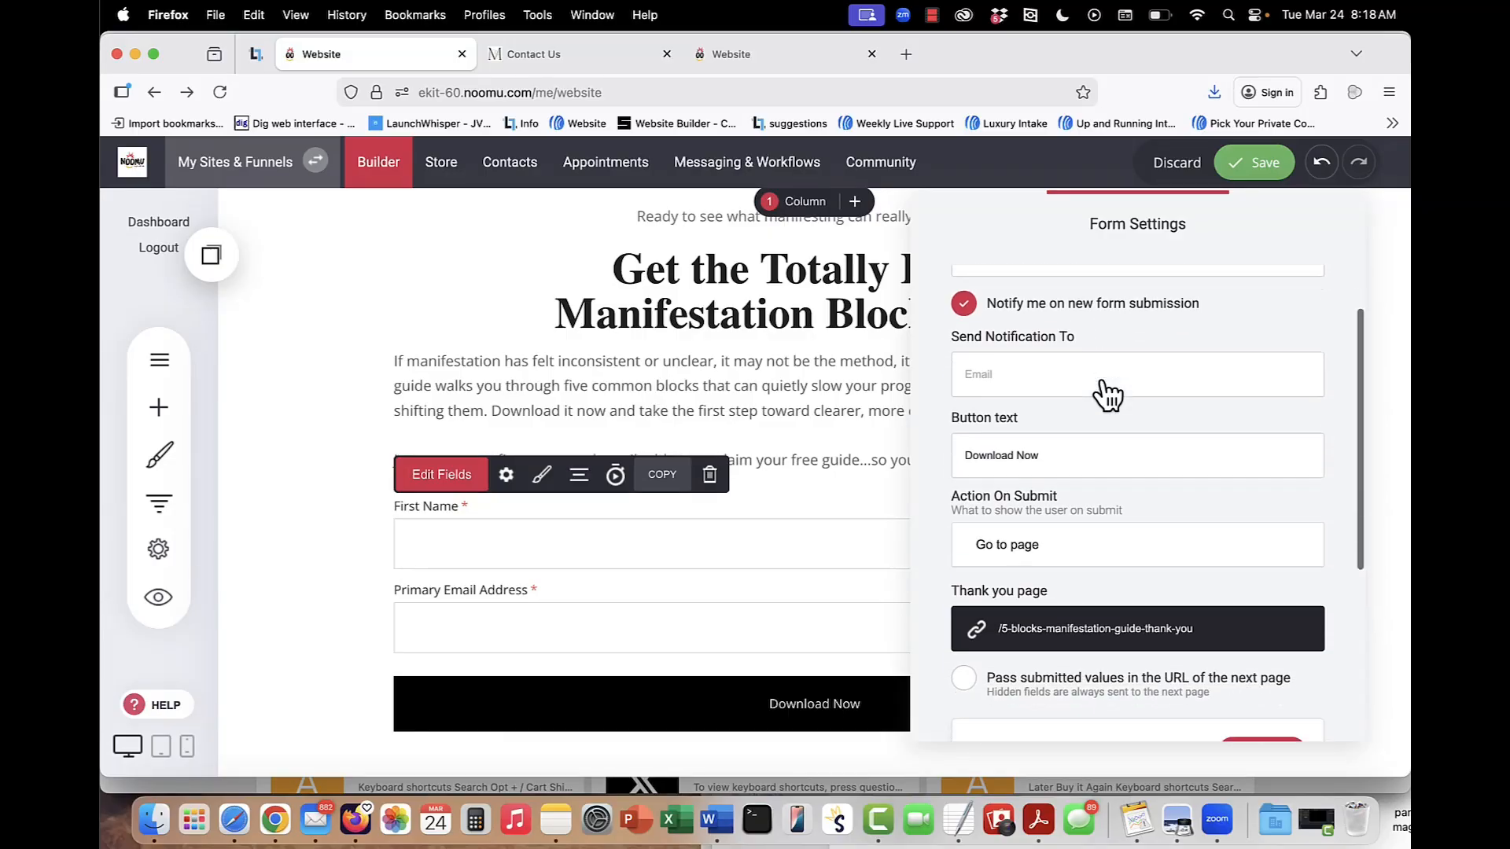
click(1010, 370)
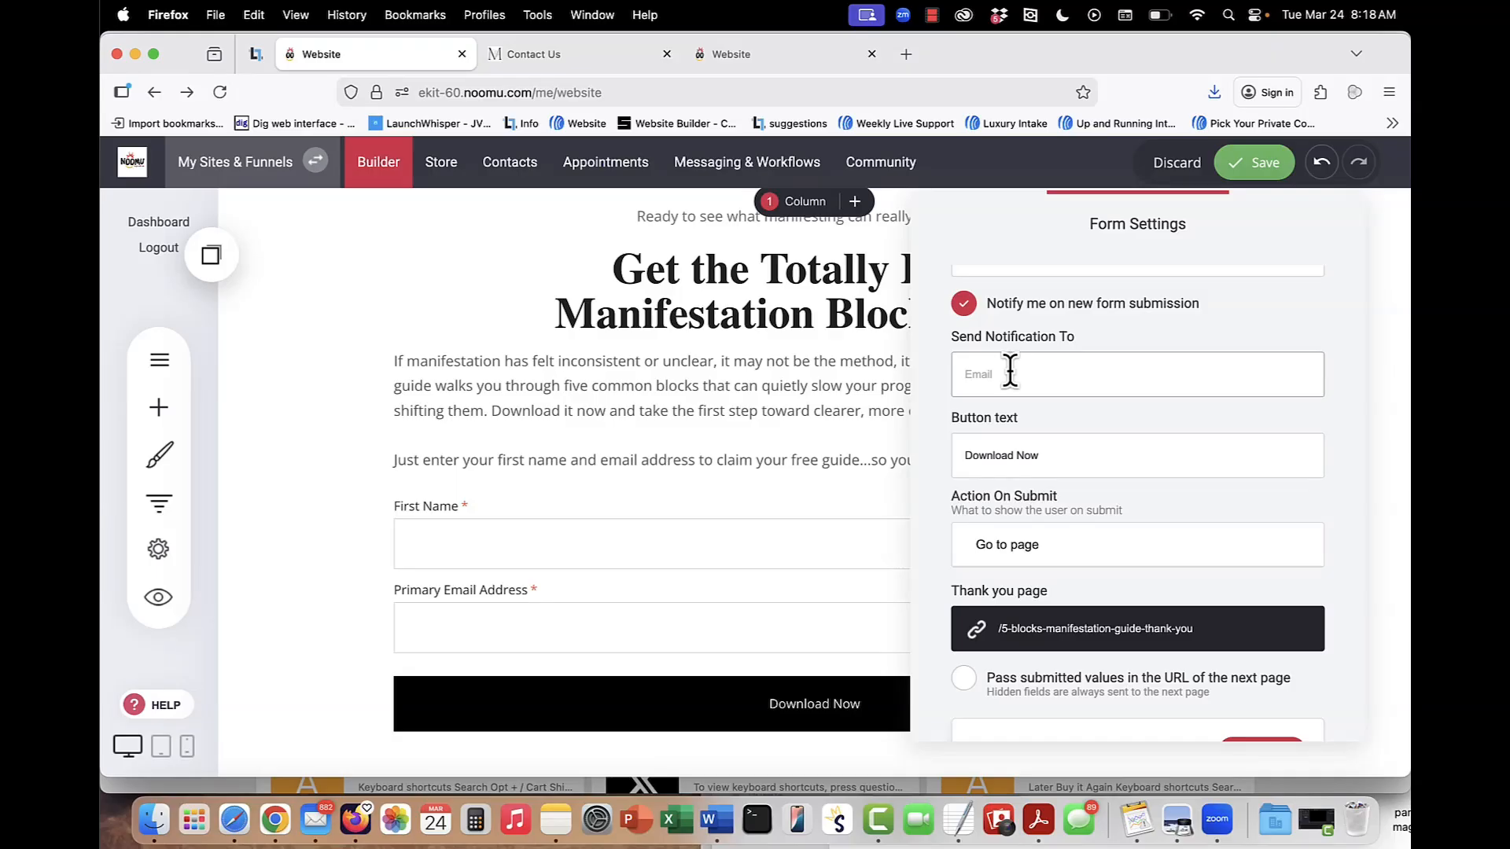
scroll(1073, 431, down, 2)
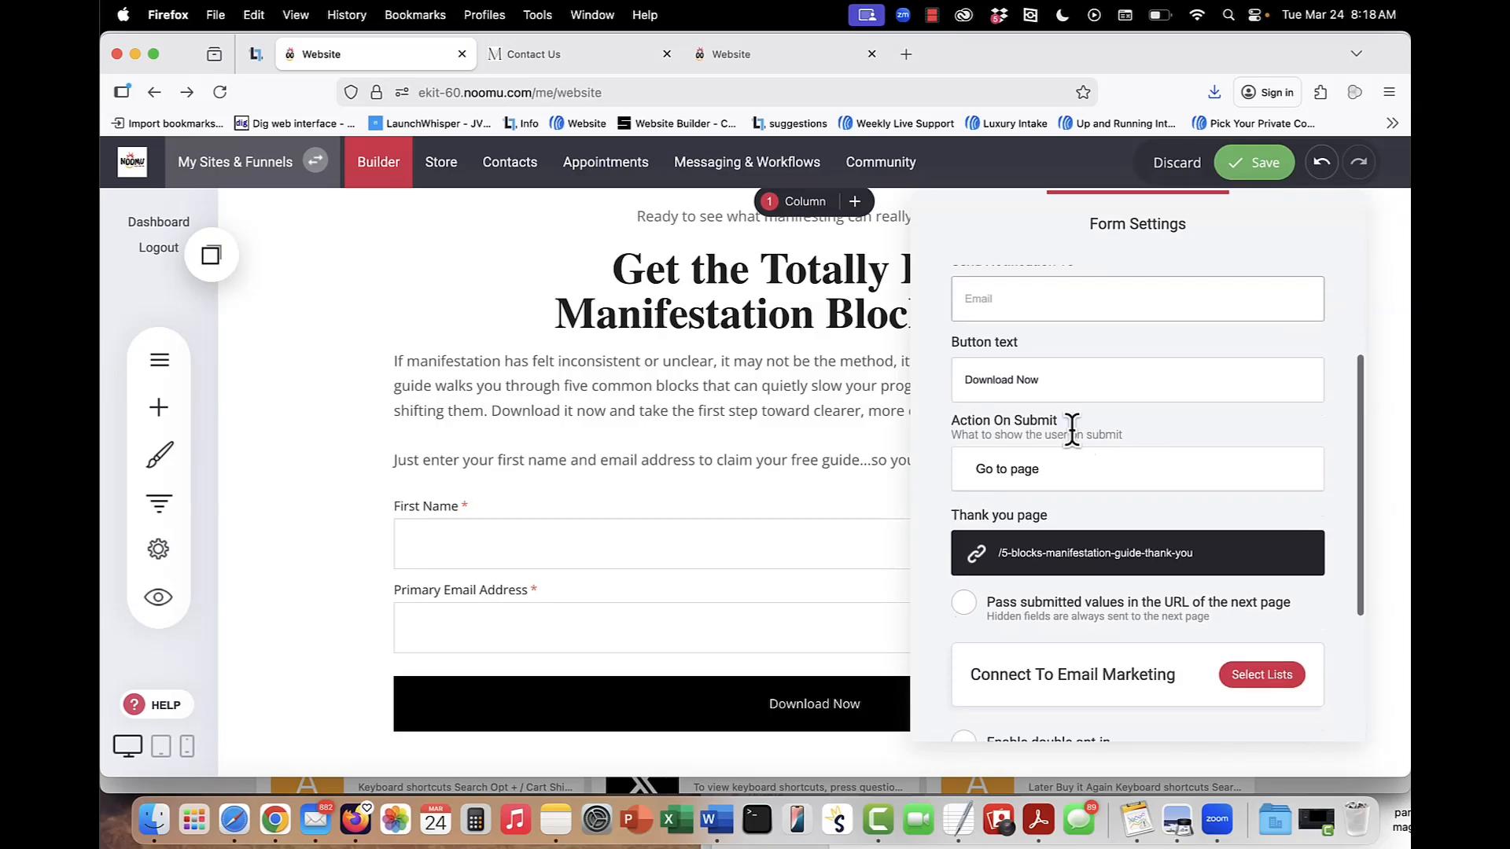
scroll(1101, 565, down, 3)
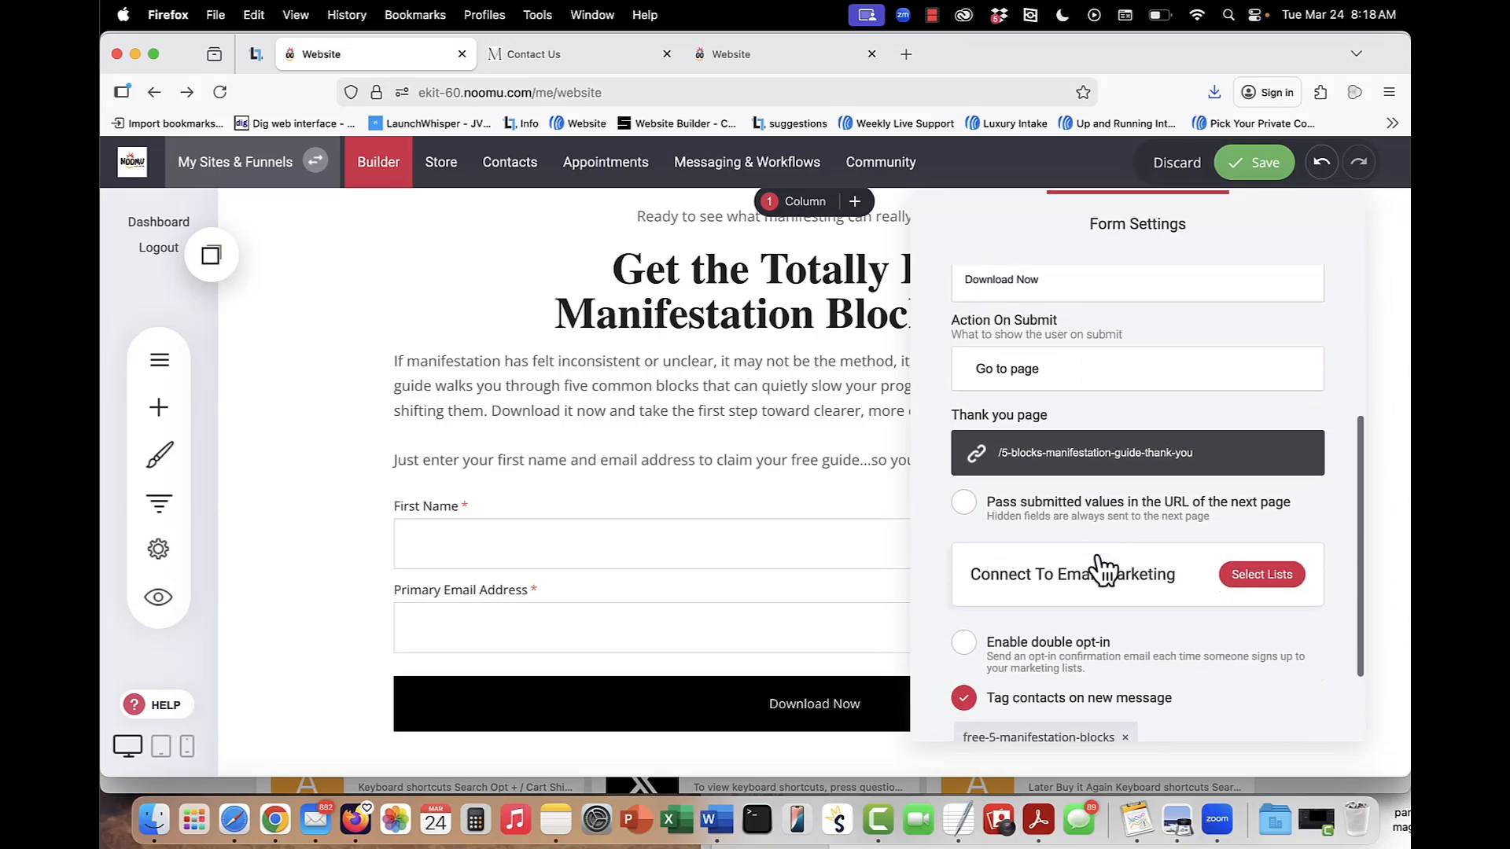
Confirm Free 5 Blocks Manifestation Guide as the opt-in form's email marketing list and save the website.
click(1263, 561)
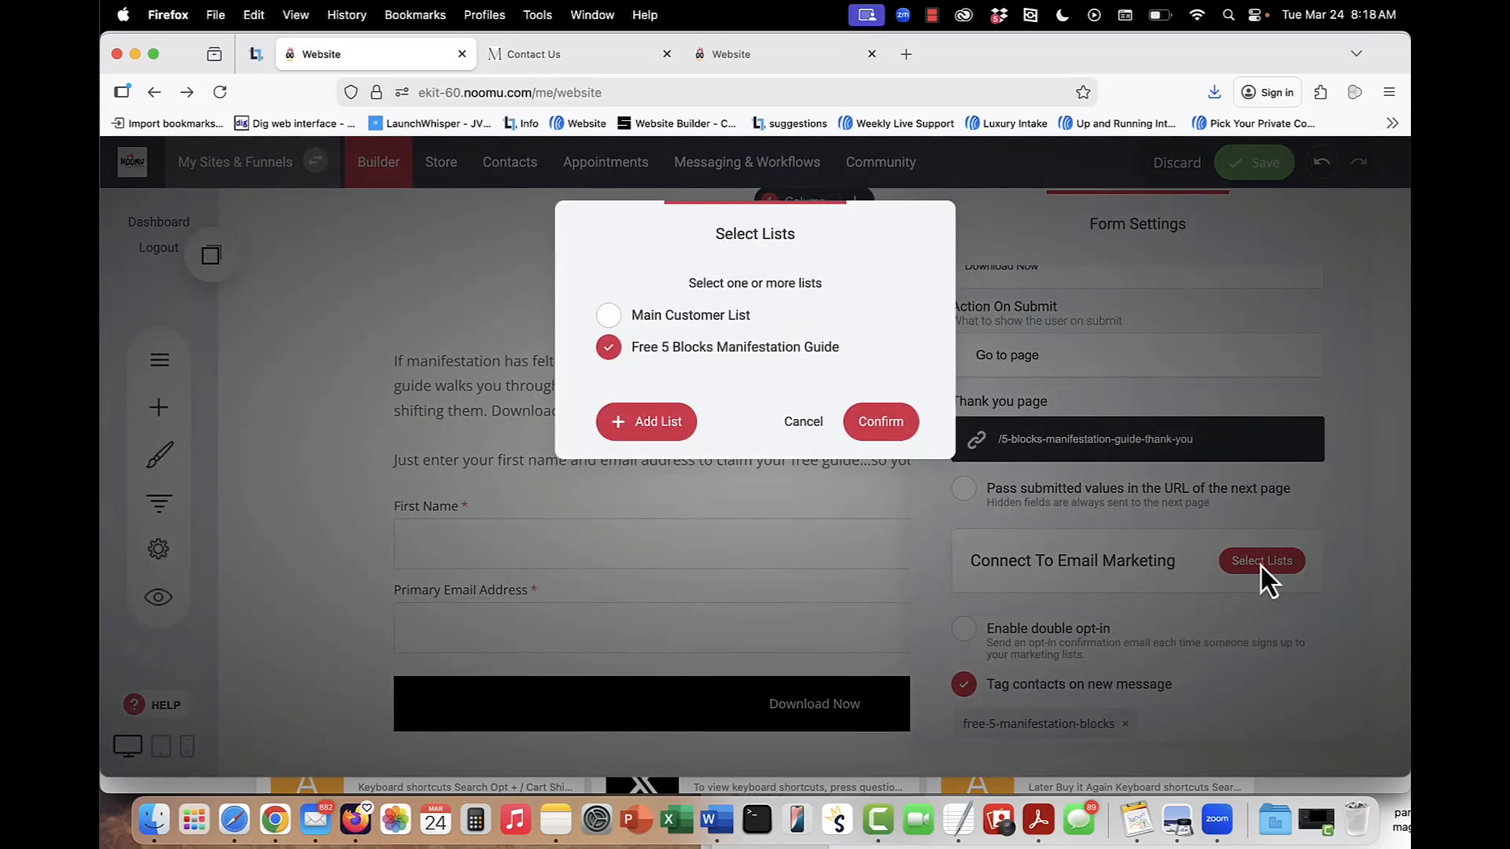
click(854, 428)
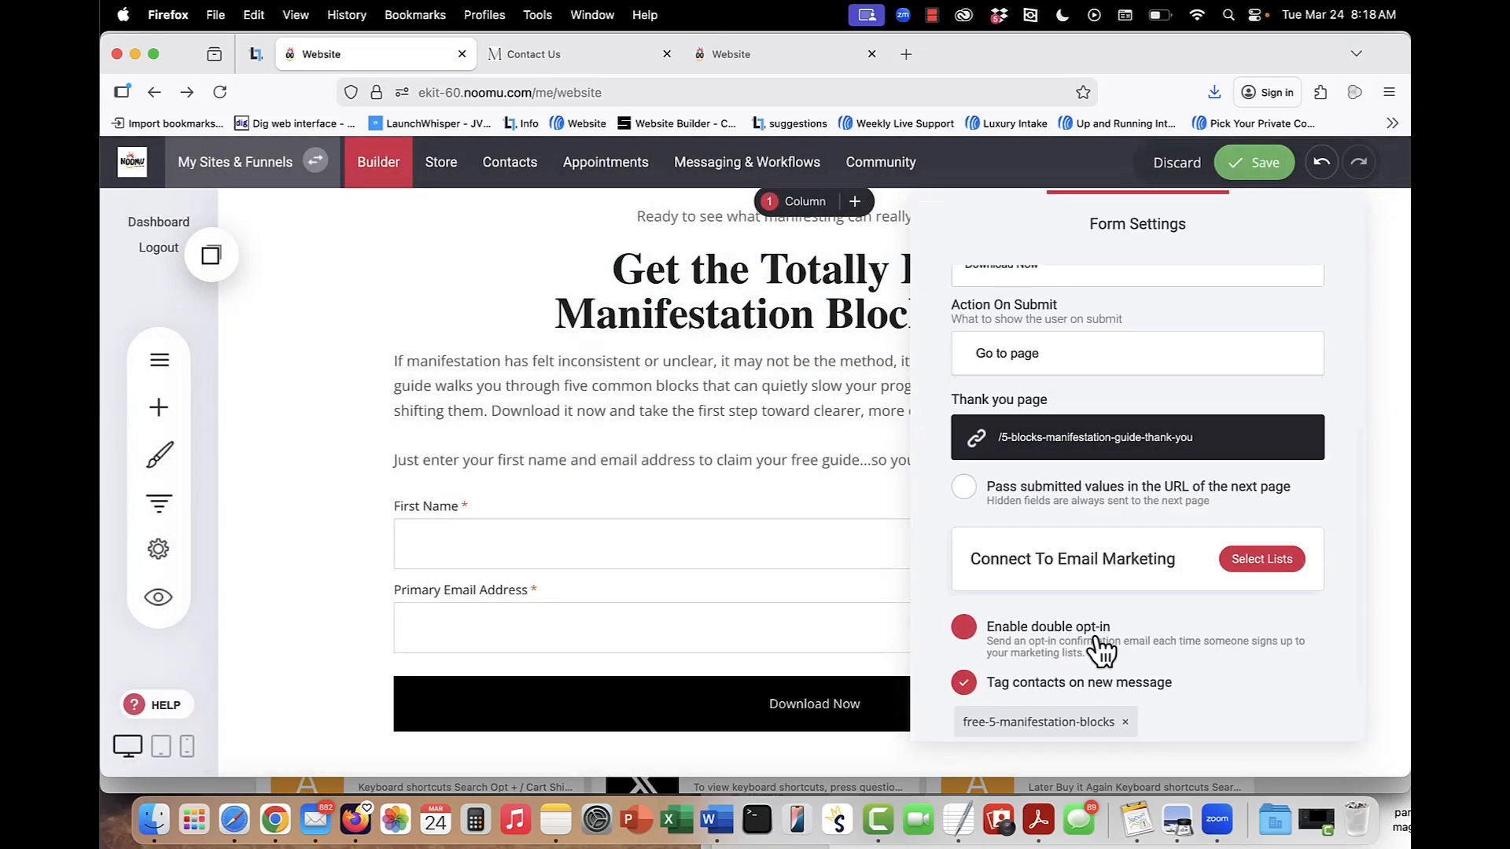
scroll(1022, 641, down, 2)
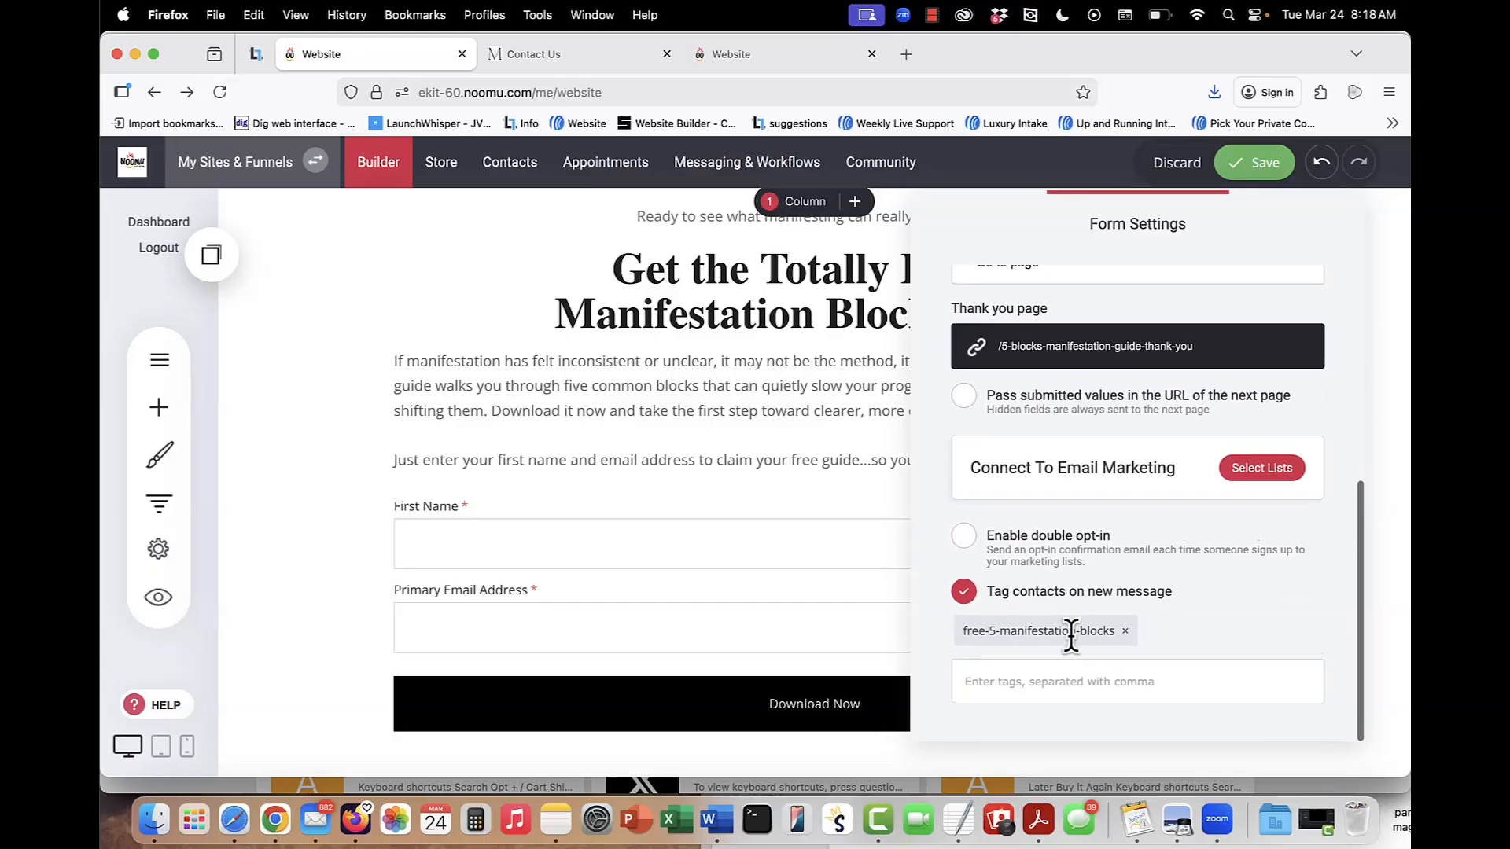
click(709, 546)
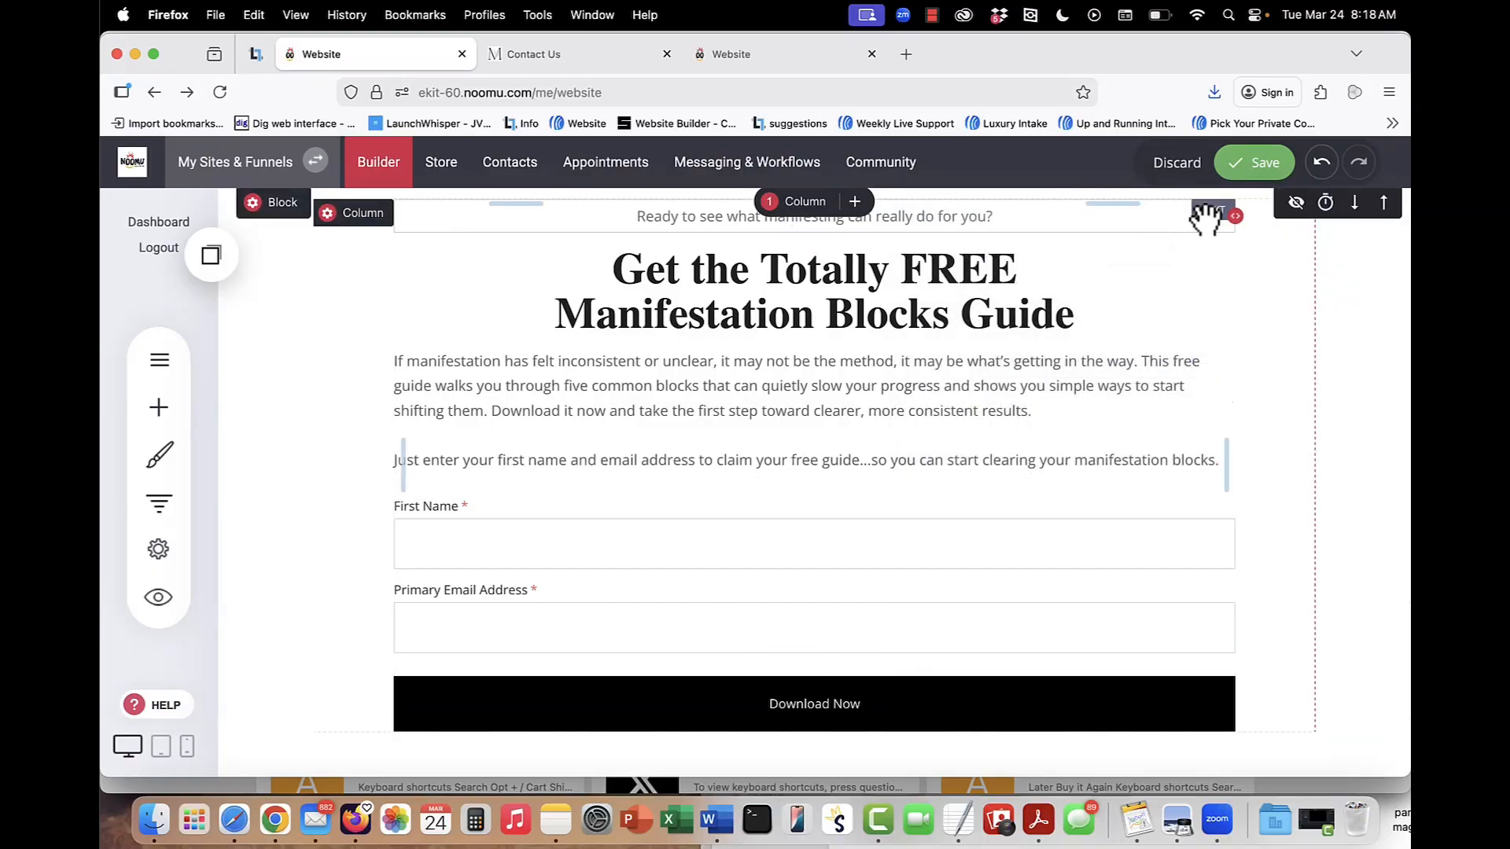
click(1253, 167)
Open the footer's social media settings, try Share This Page and set the icons back to Go to page.
scroll(689, 516, down, 3)
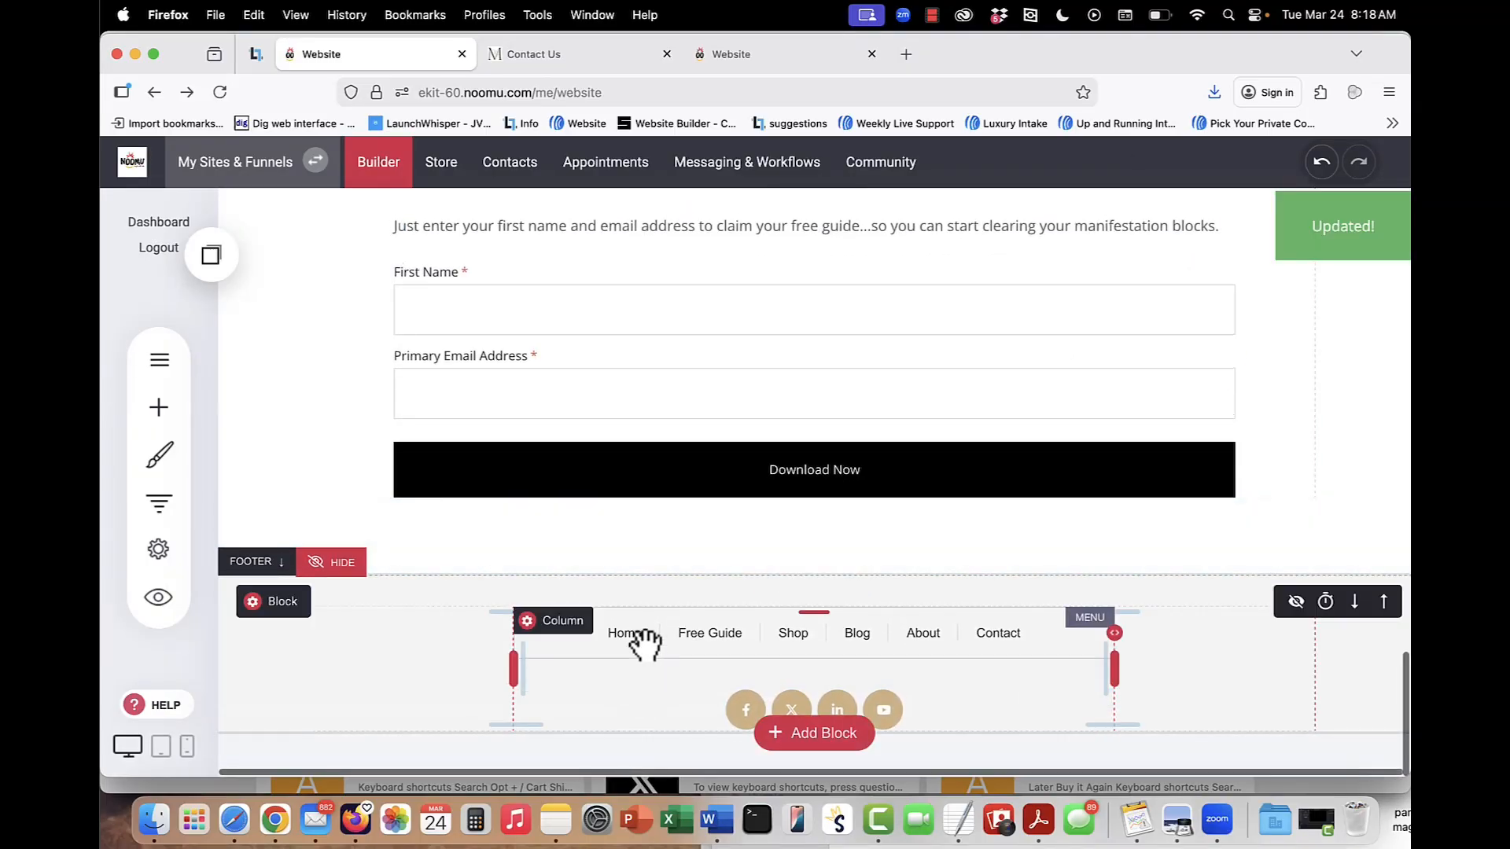
click(743, 710)
click(538, 669)
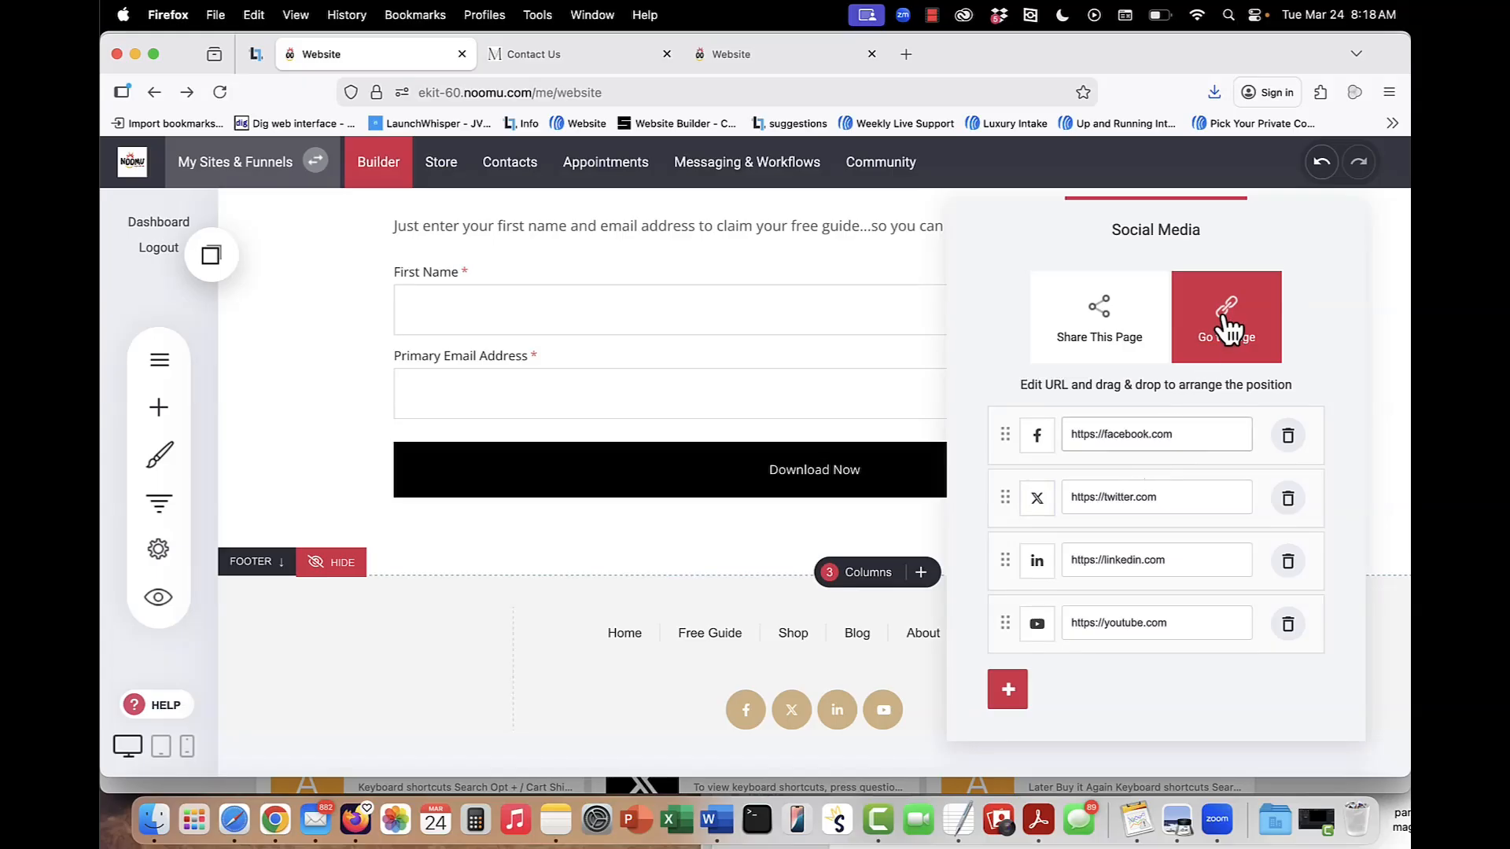
click(1083, 330)
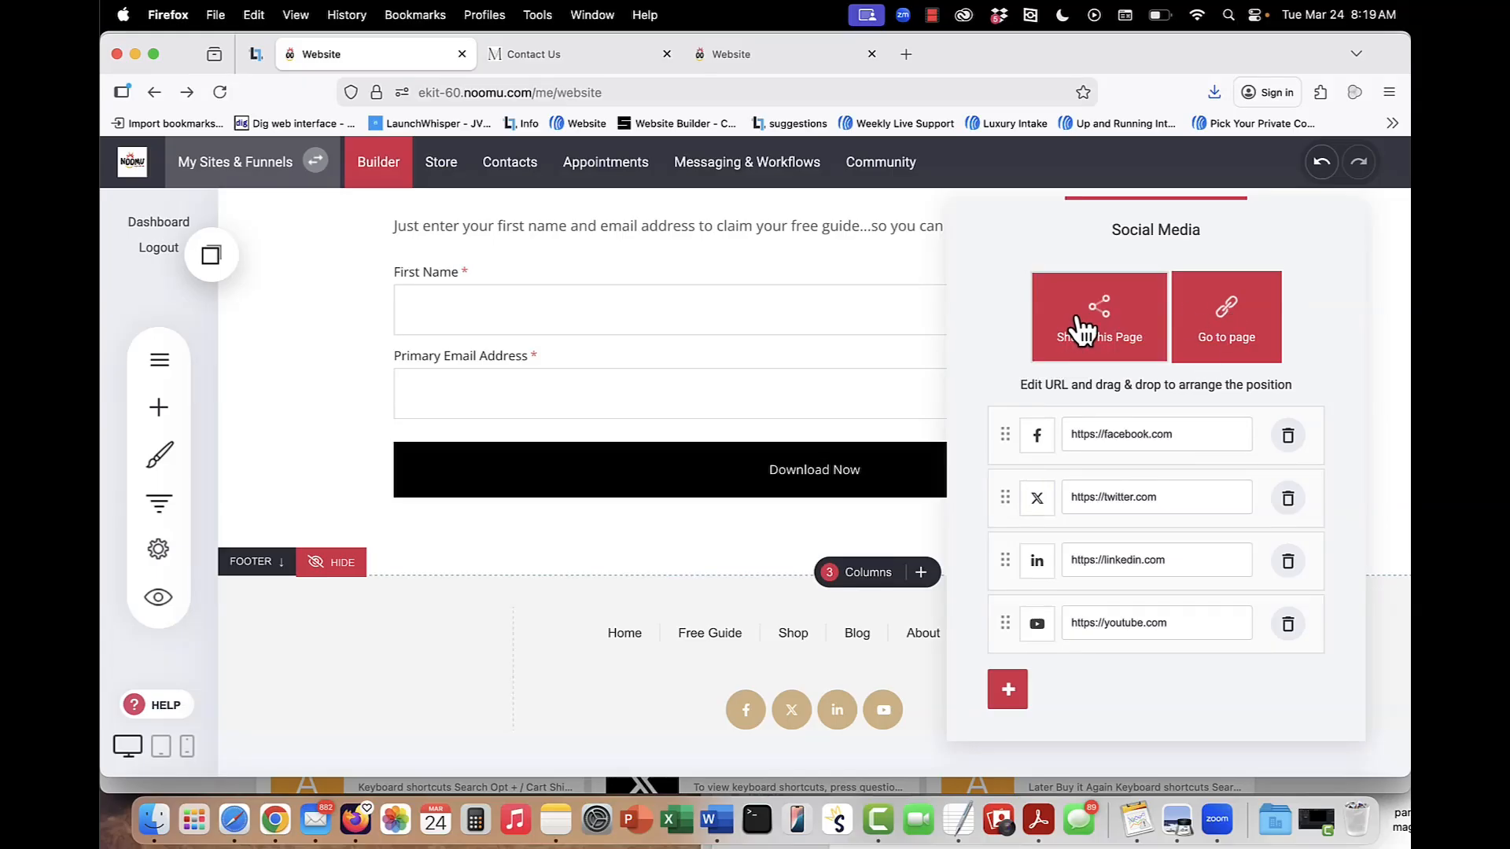
click(1211, 326)
click(1180, 435)
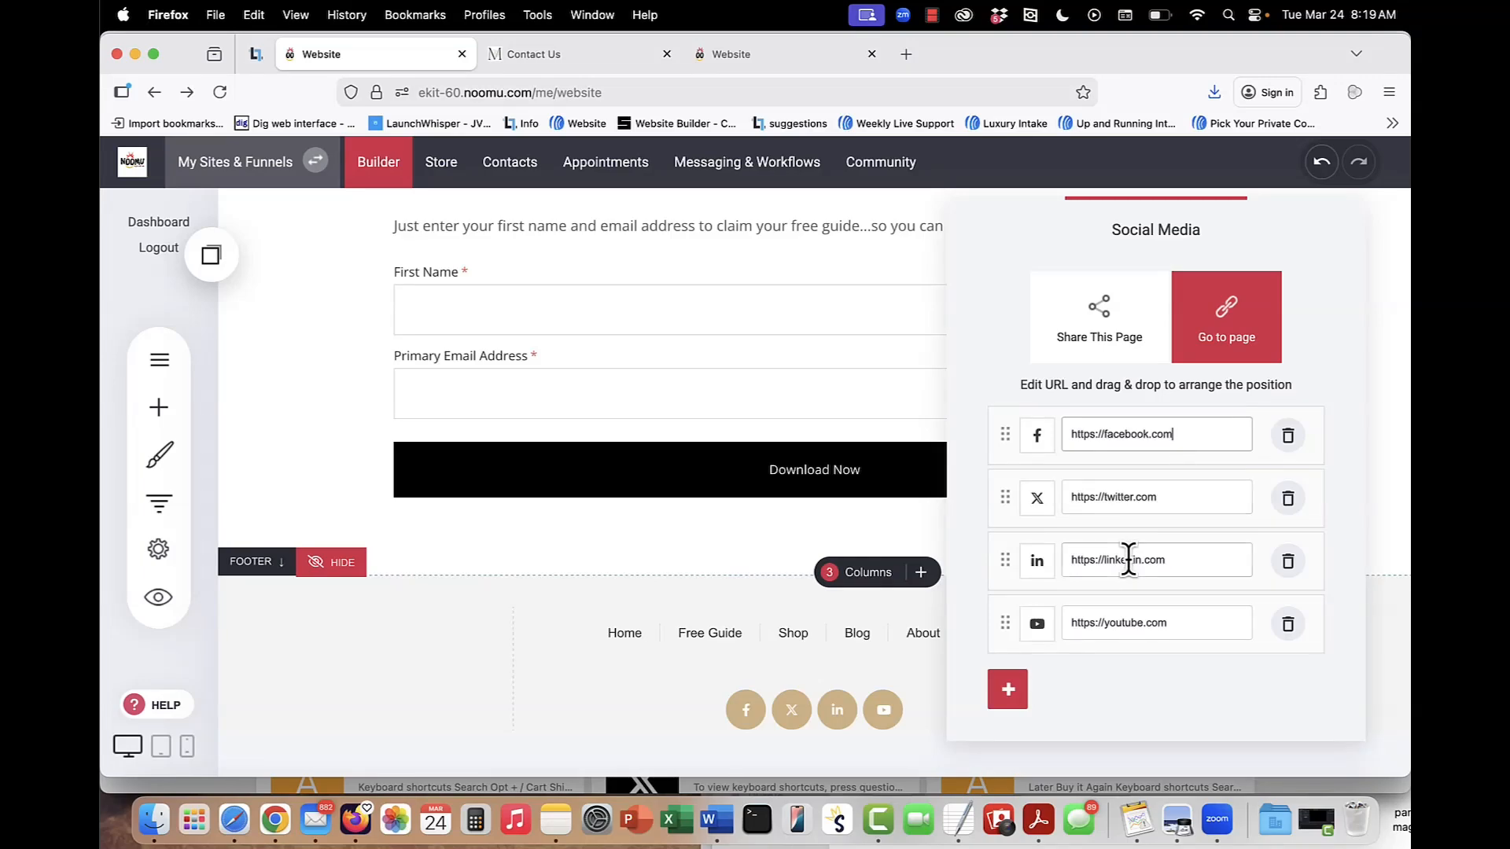
Add a fifth link to the footer's social media icons and view the available icons without picking one.
click(1009, 690)
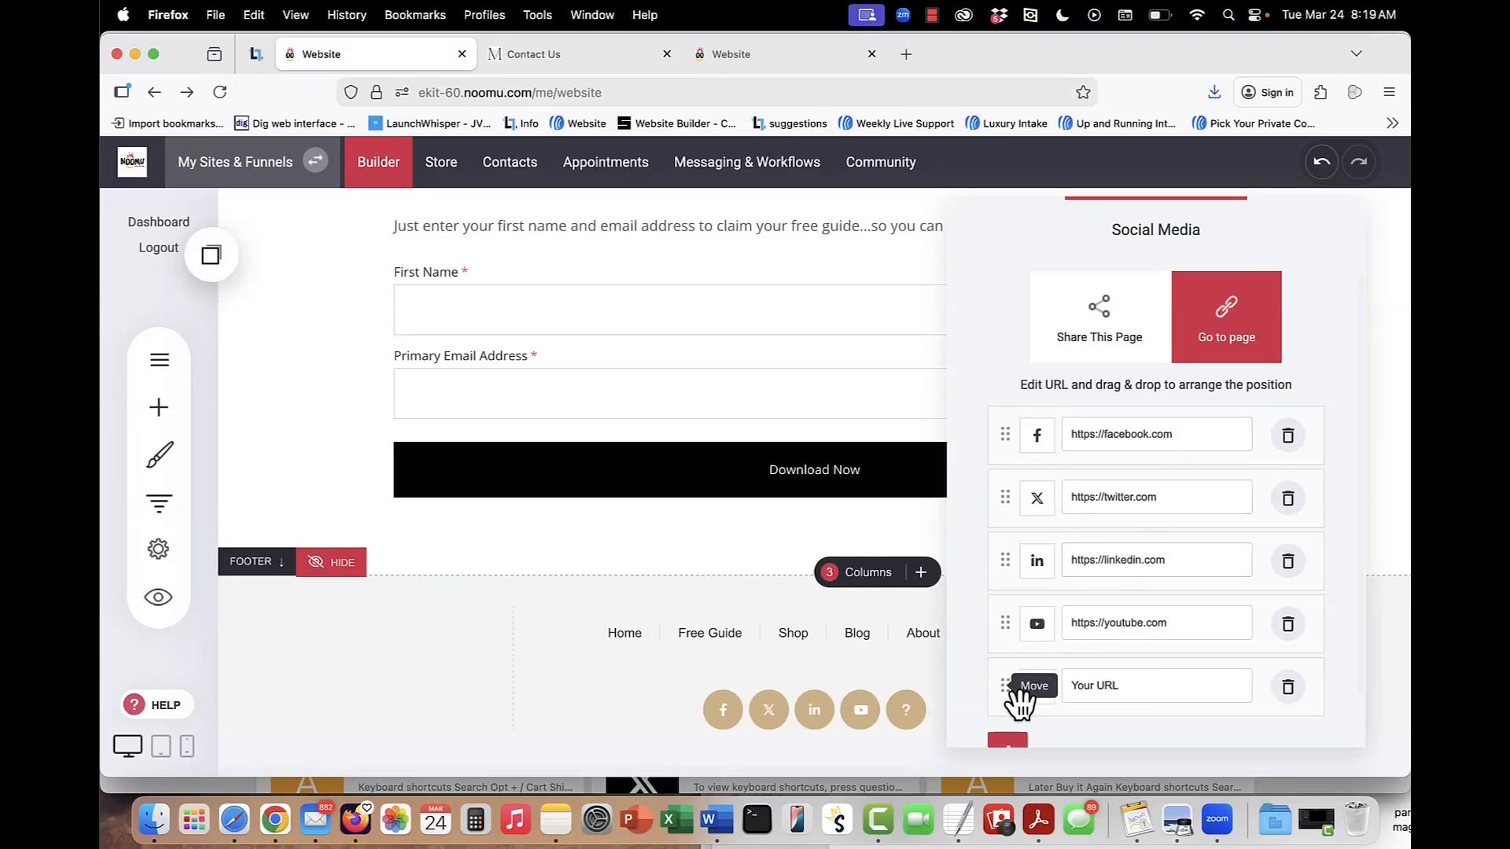
click(1015, 695)
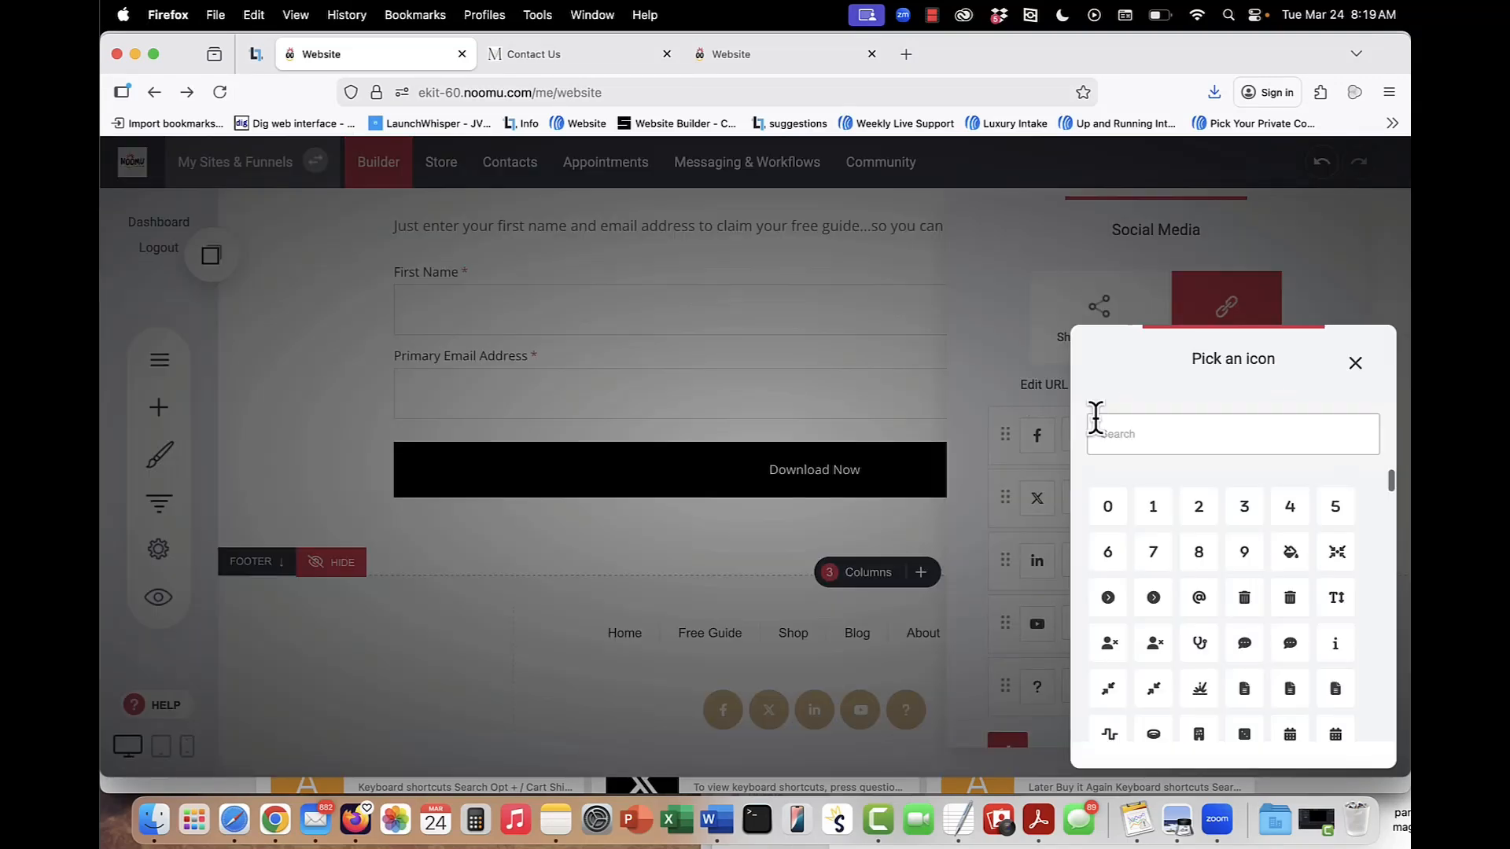
click(1355, 363)
click(784, 325)
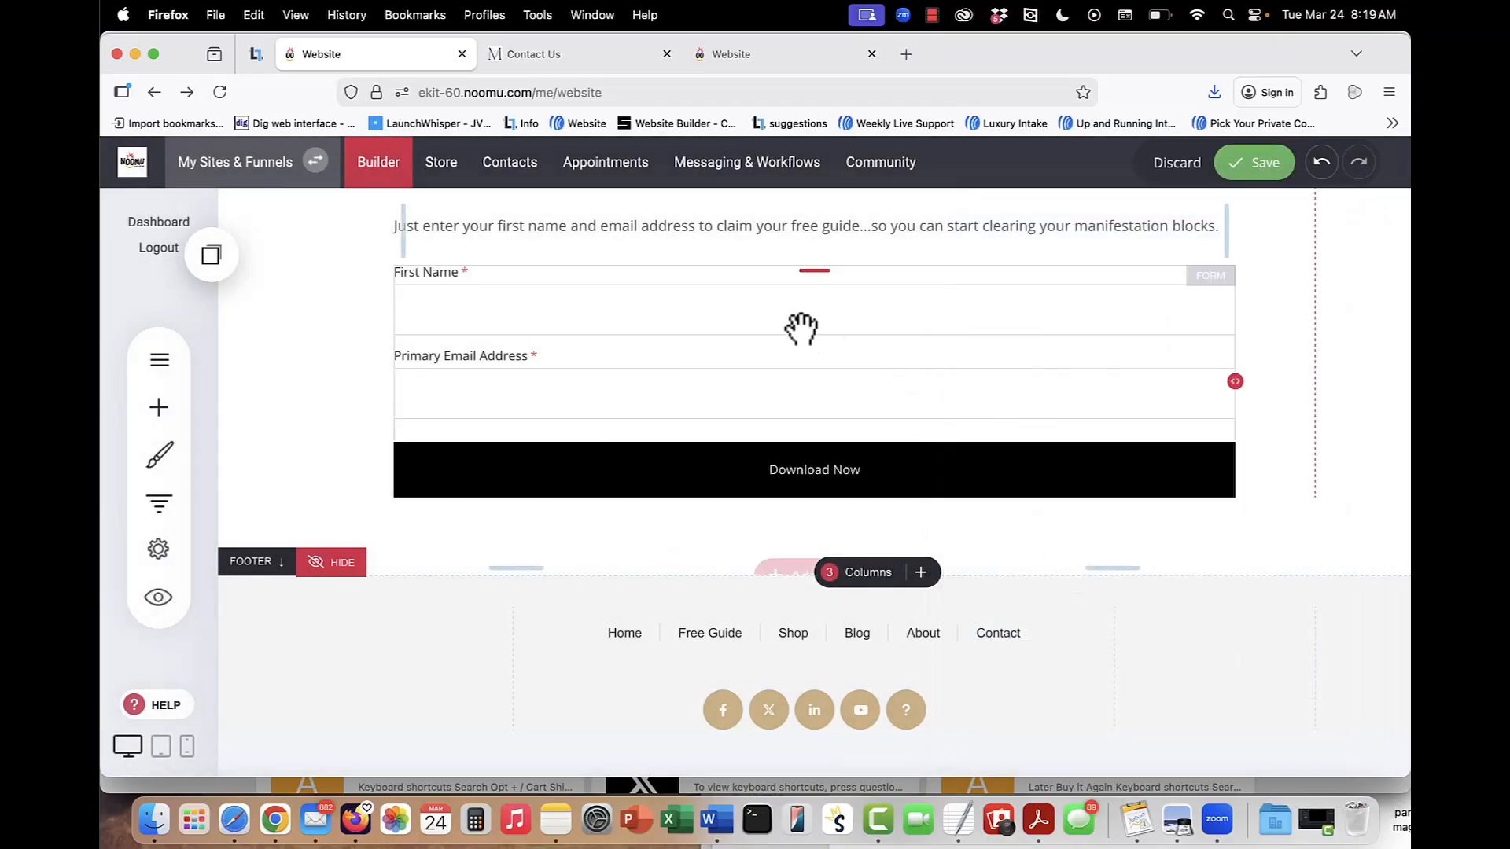
Examine the footer menu's list of items and its styling options.
scroll(1085, 347, up, 2)
scroll(1082, 350, down, 2)
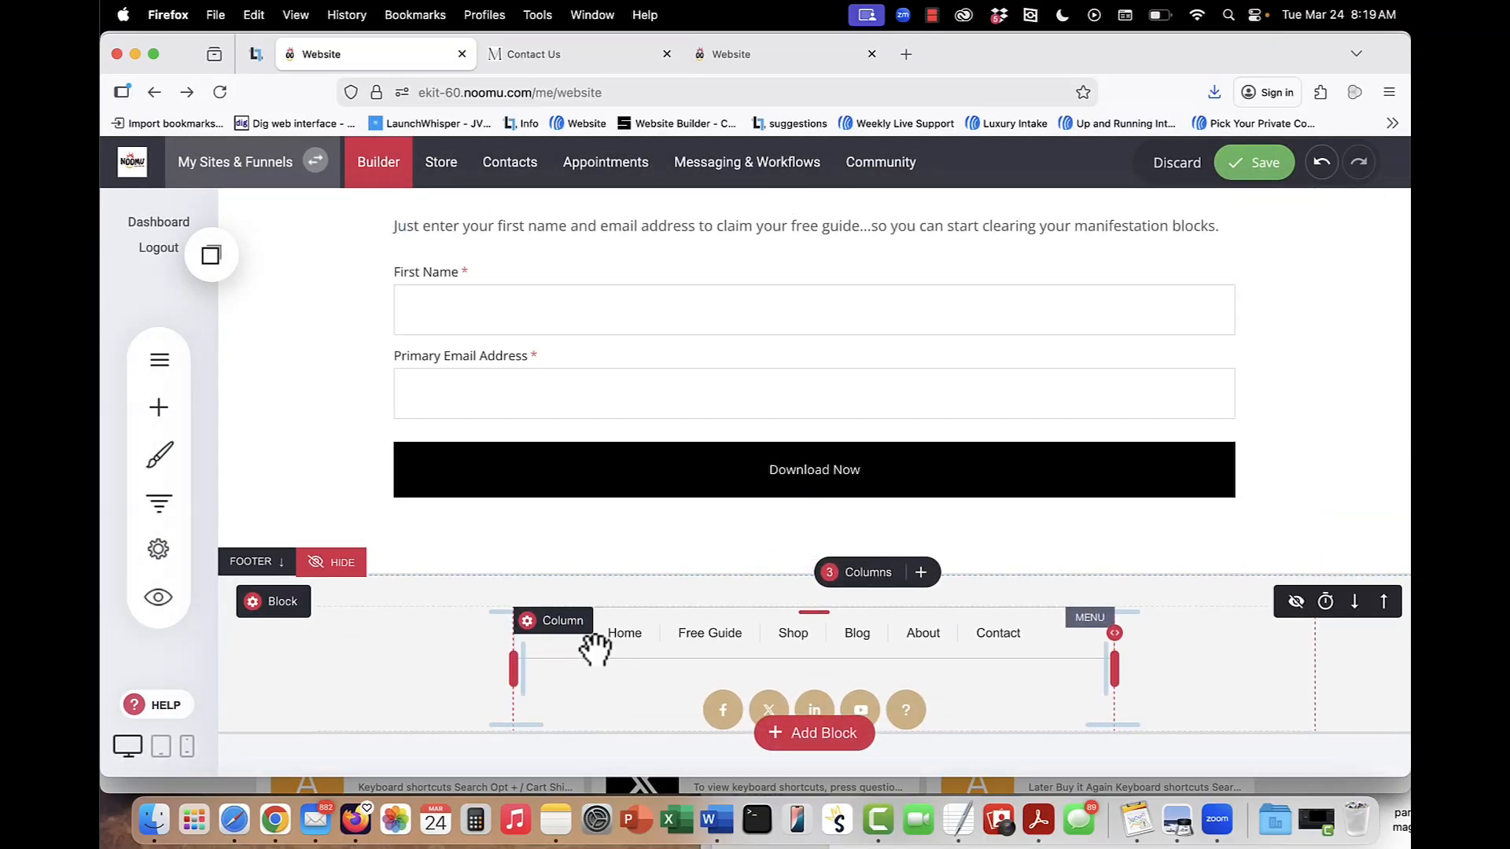
click(596, 649)
click(573, 584)
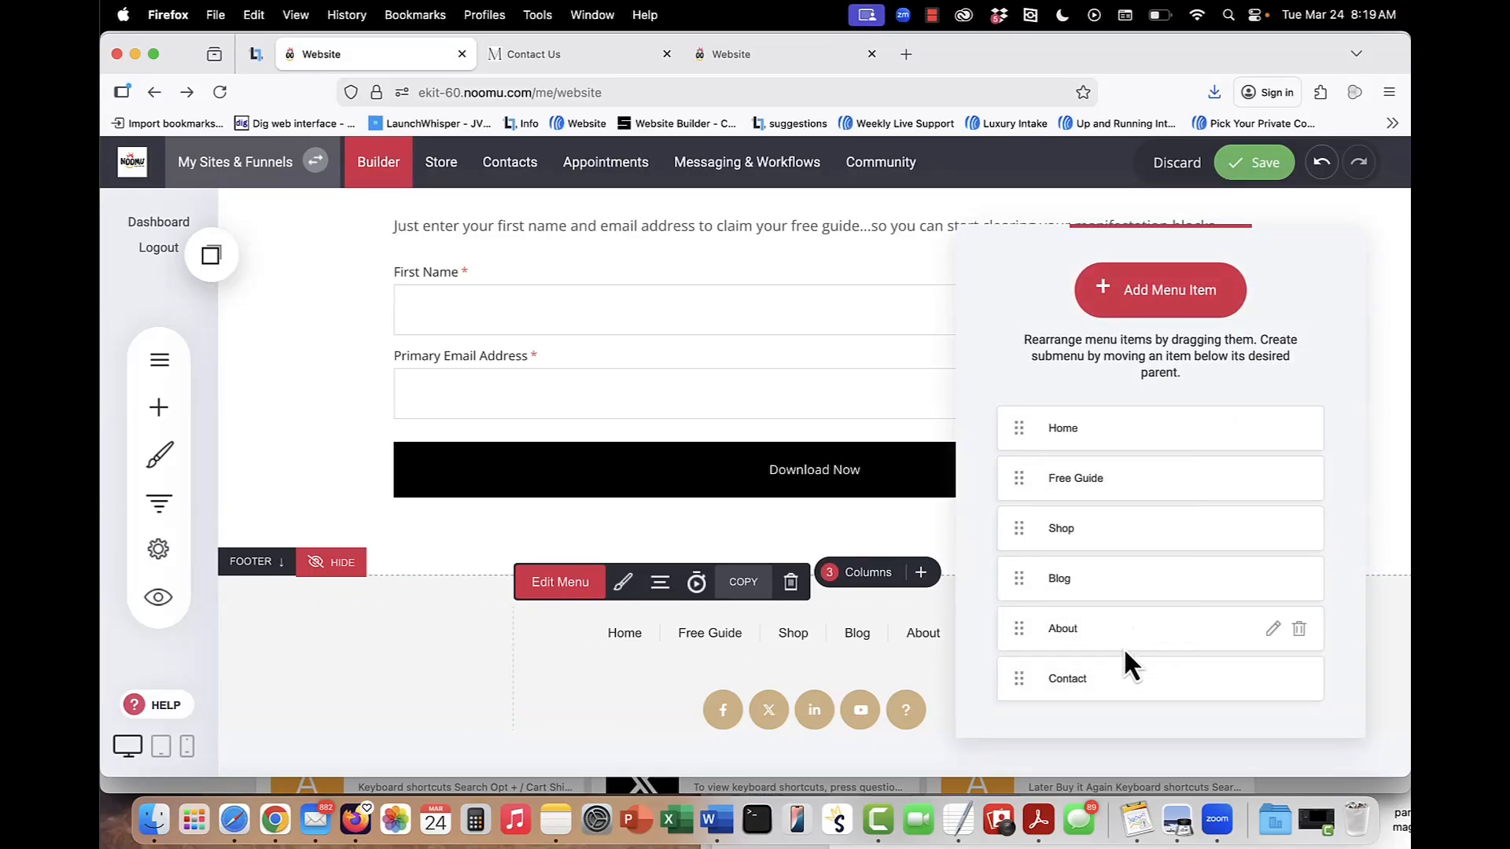
click(621, 589)
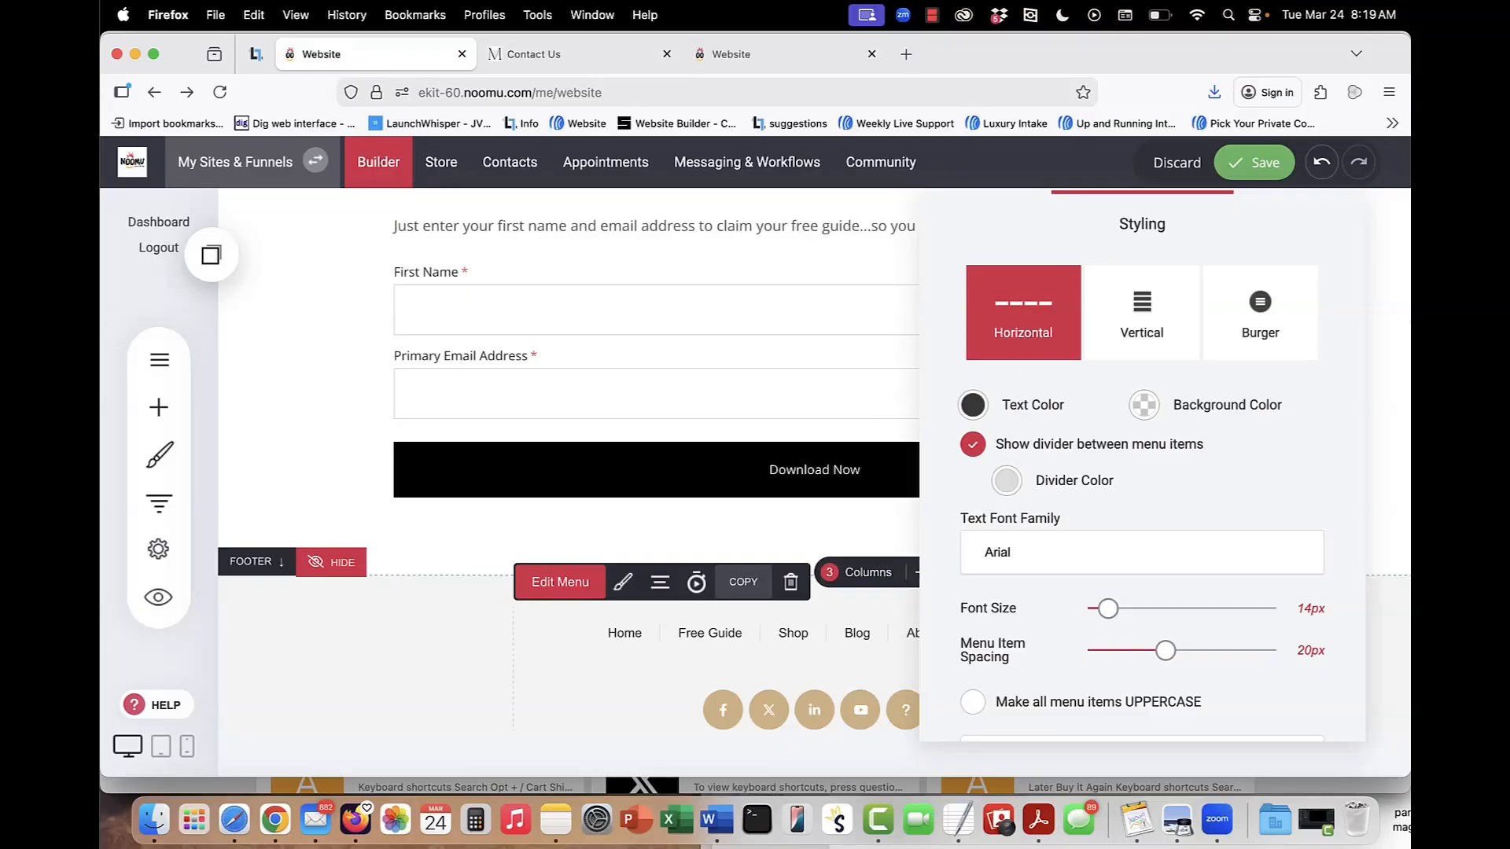
click(818, 362)
scroll(1174, 337, up, 10)
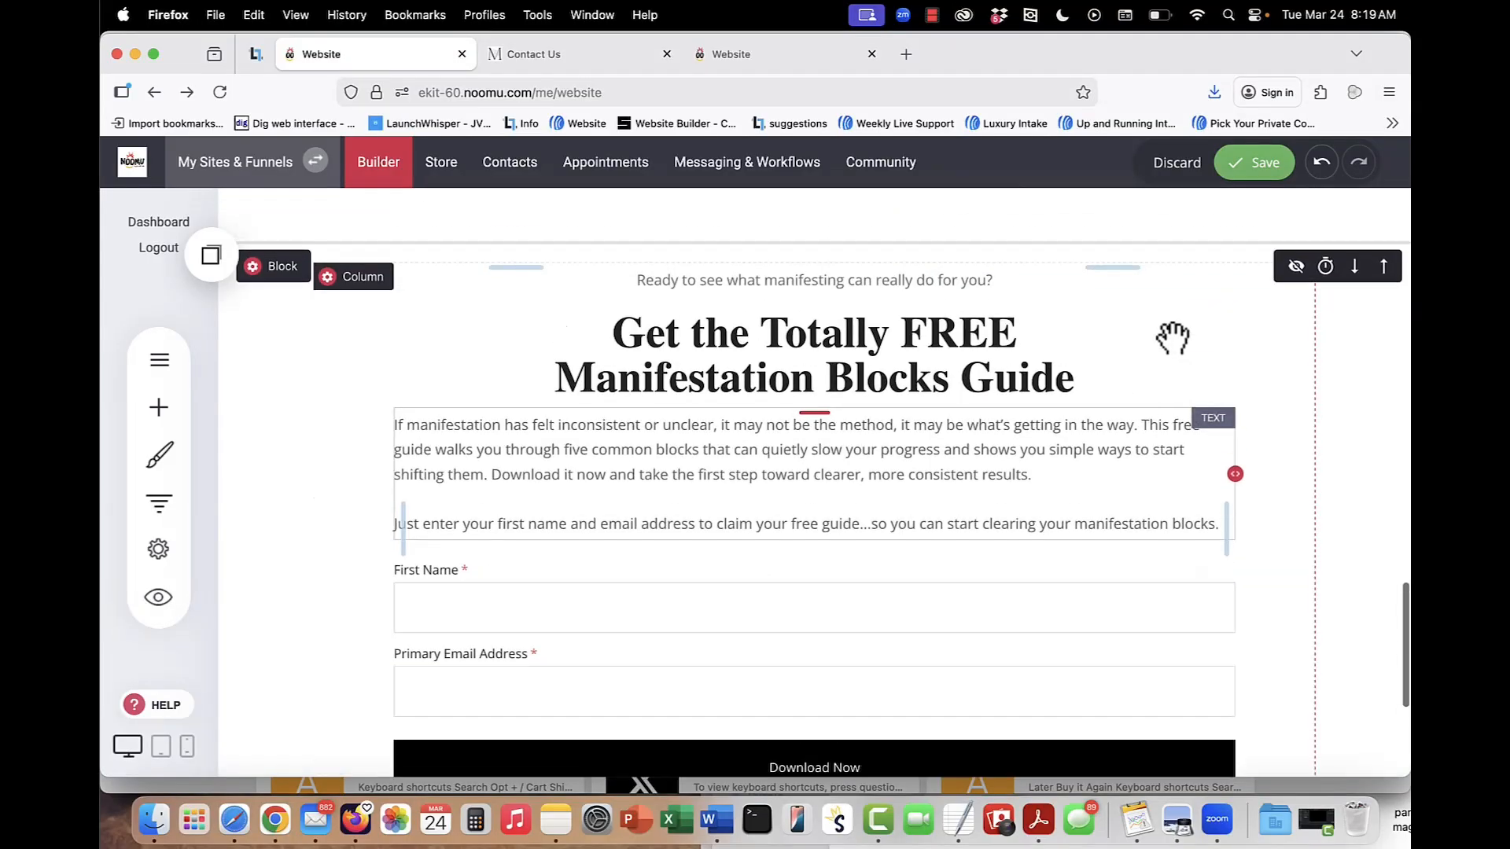
Look through the site's Pages and Free Offer folders and open the private Edit Your Branding Templates page.
scroll(1172, 334, up, 10)
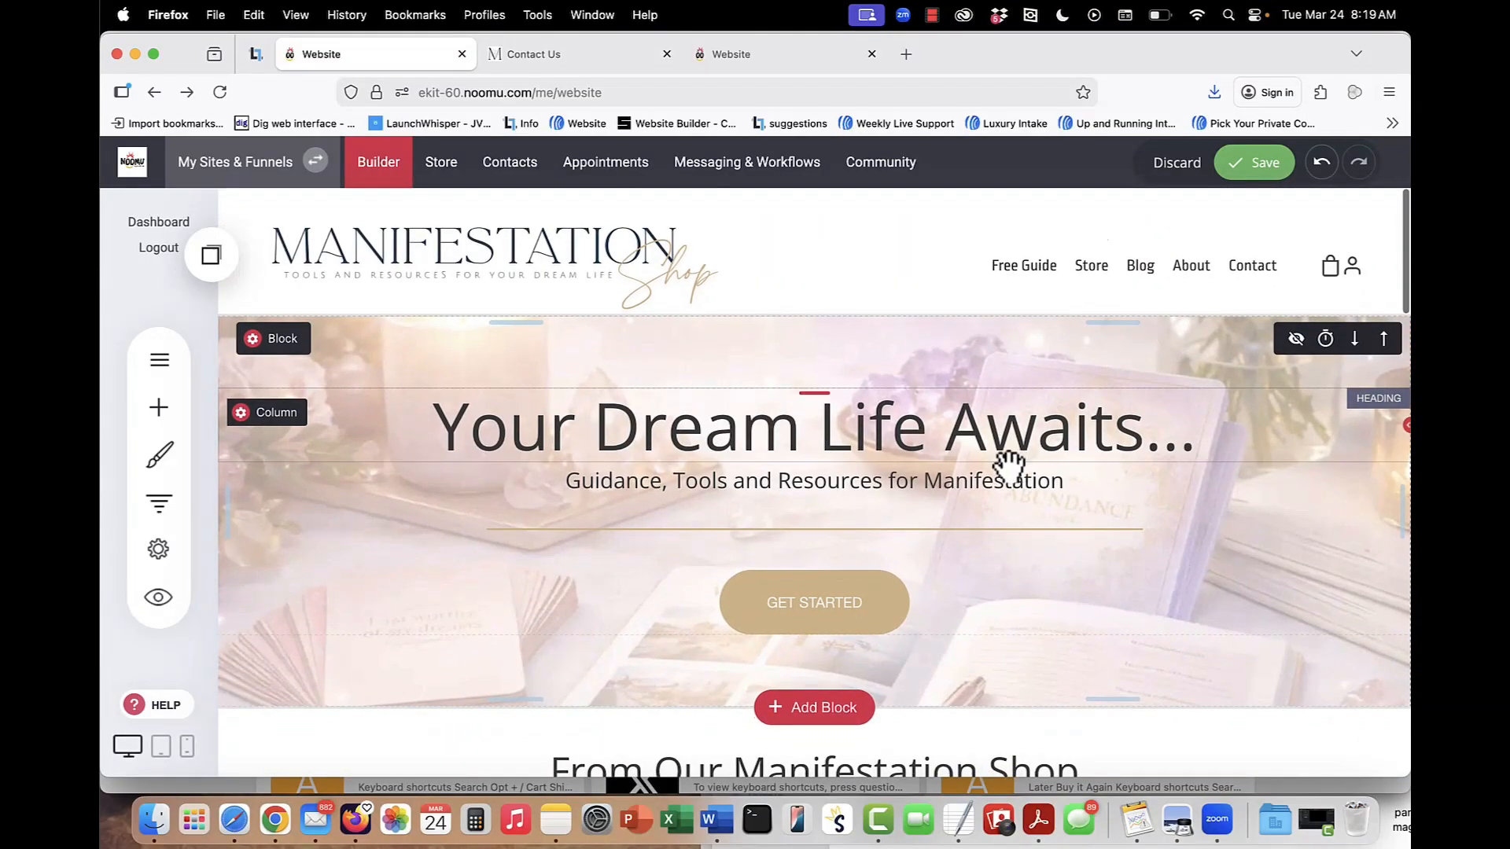
click(159, 359)
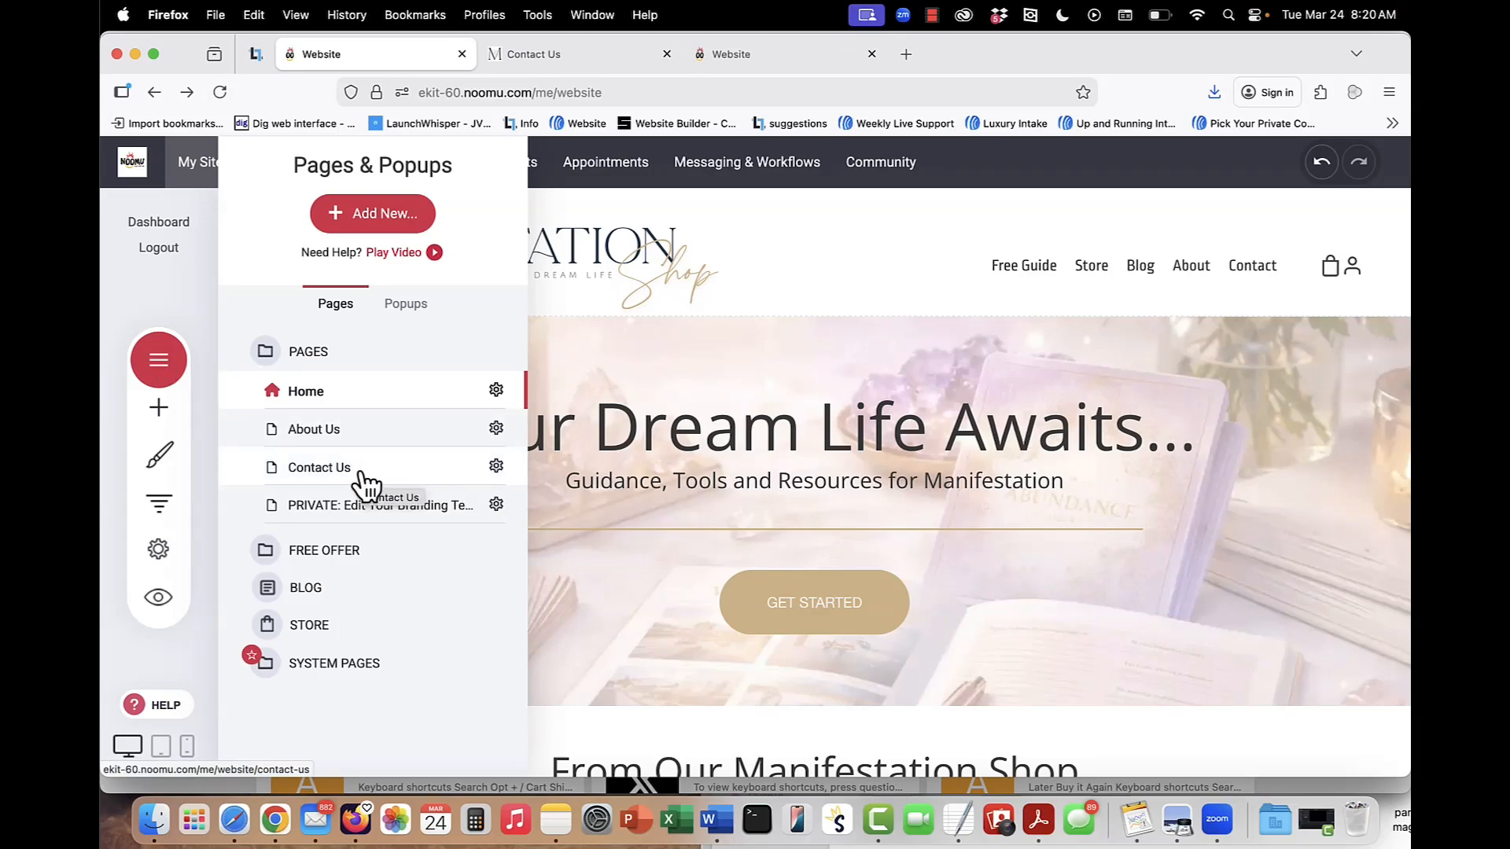
click(338, 553)
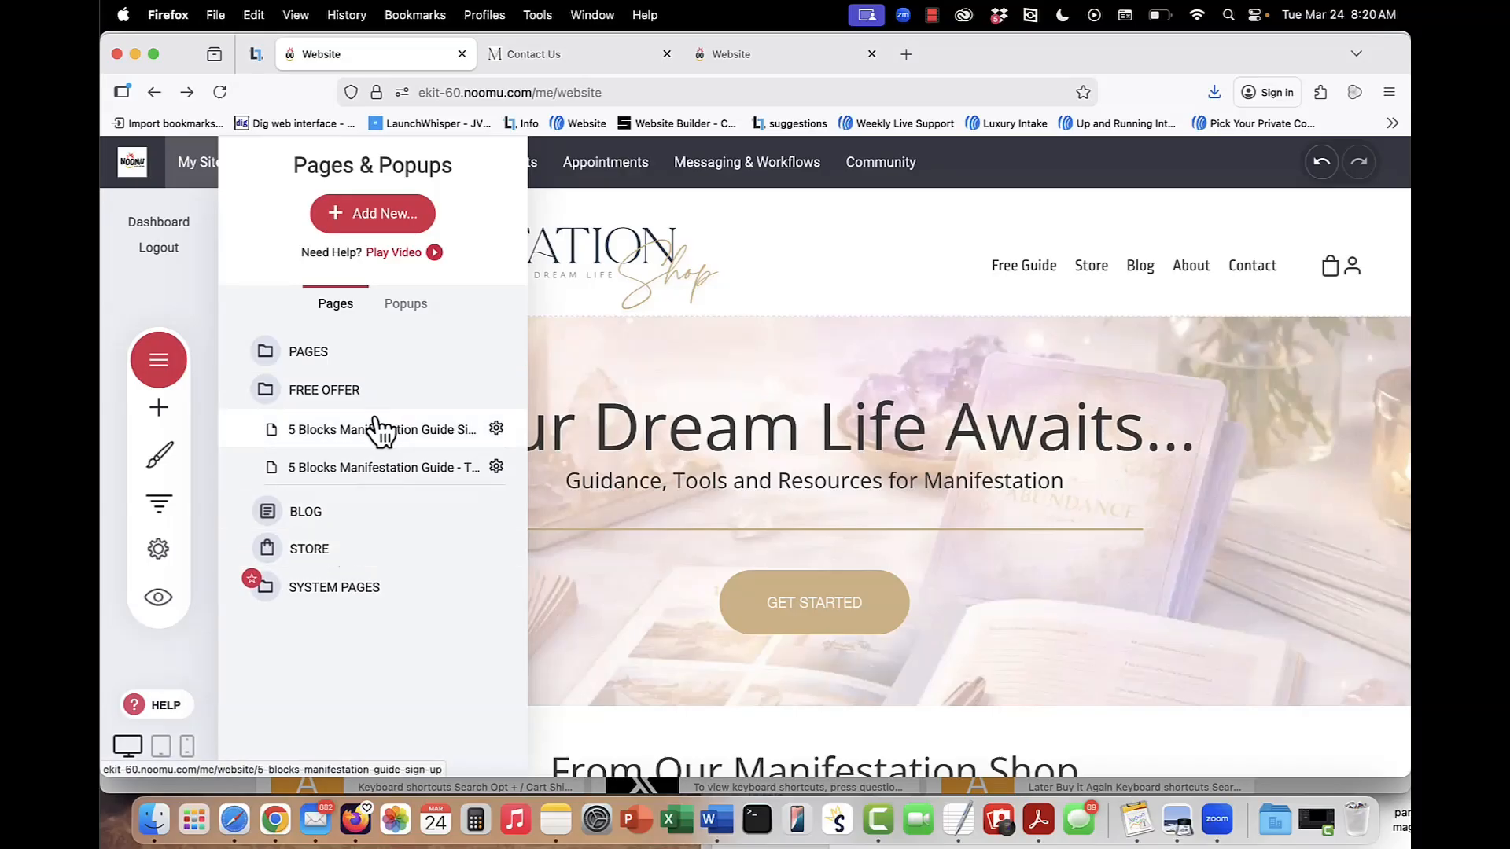
click(335, 360)
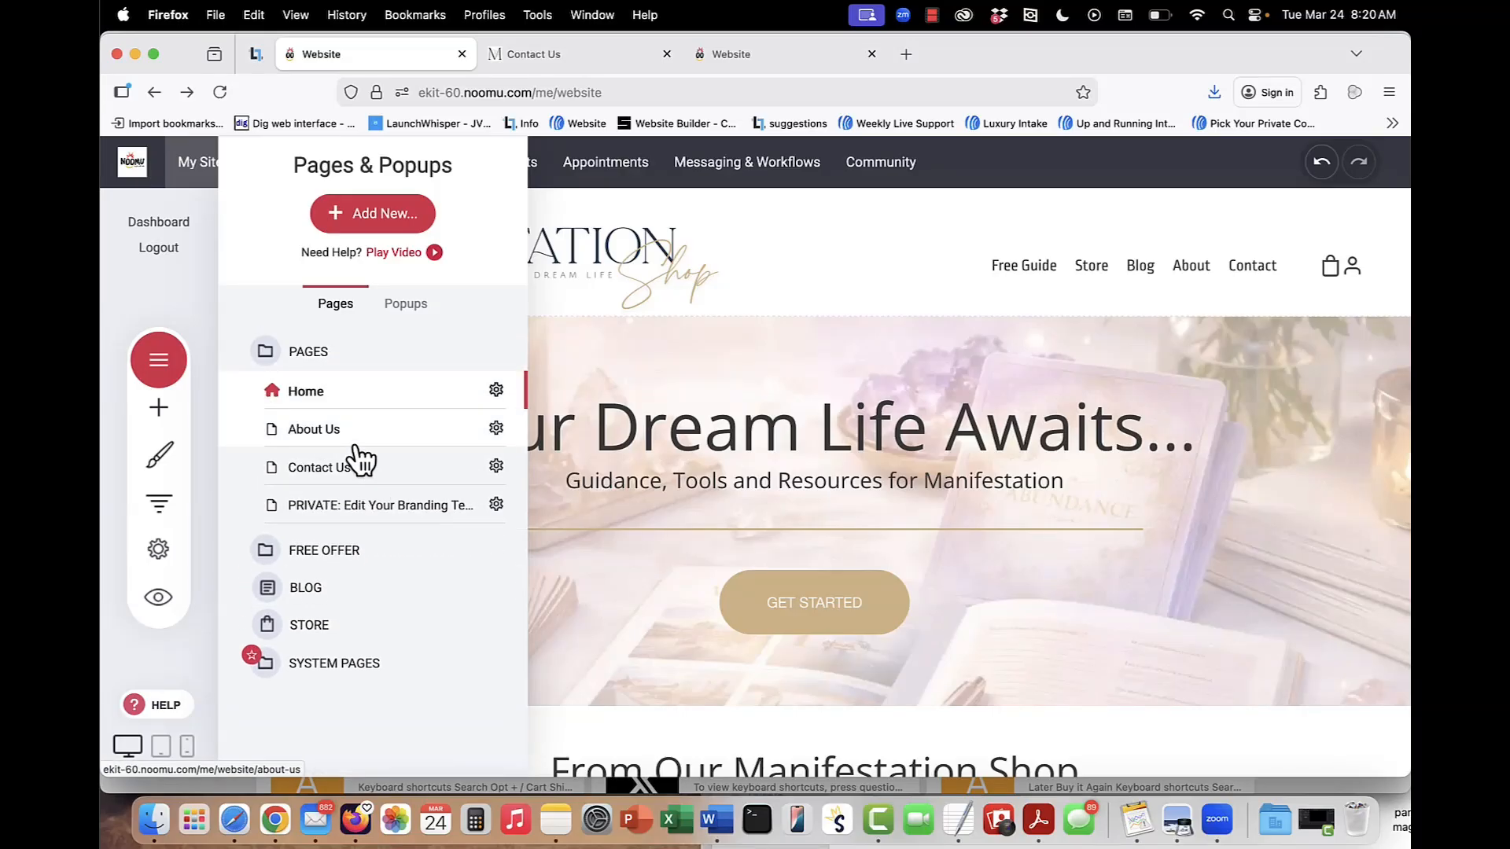
click(357, 507)
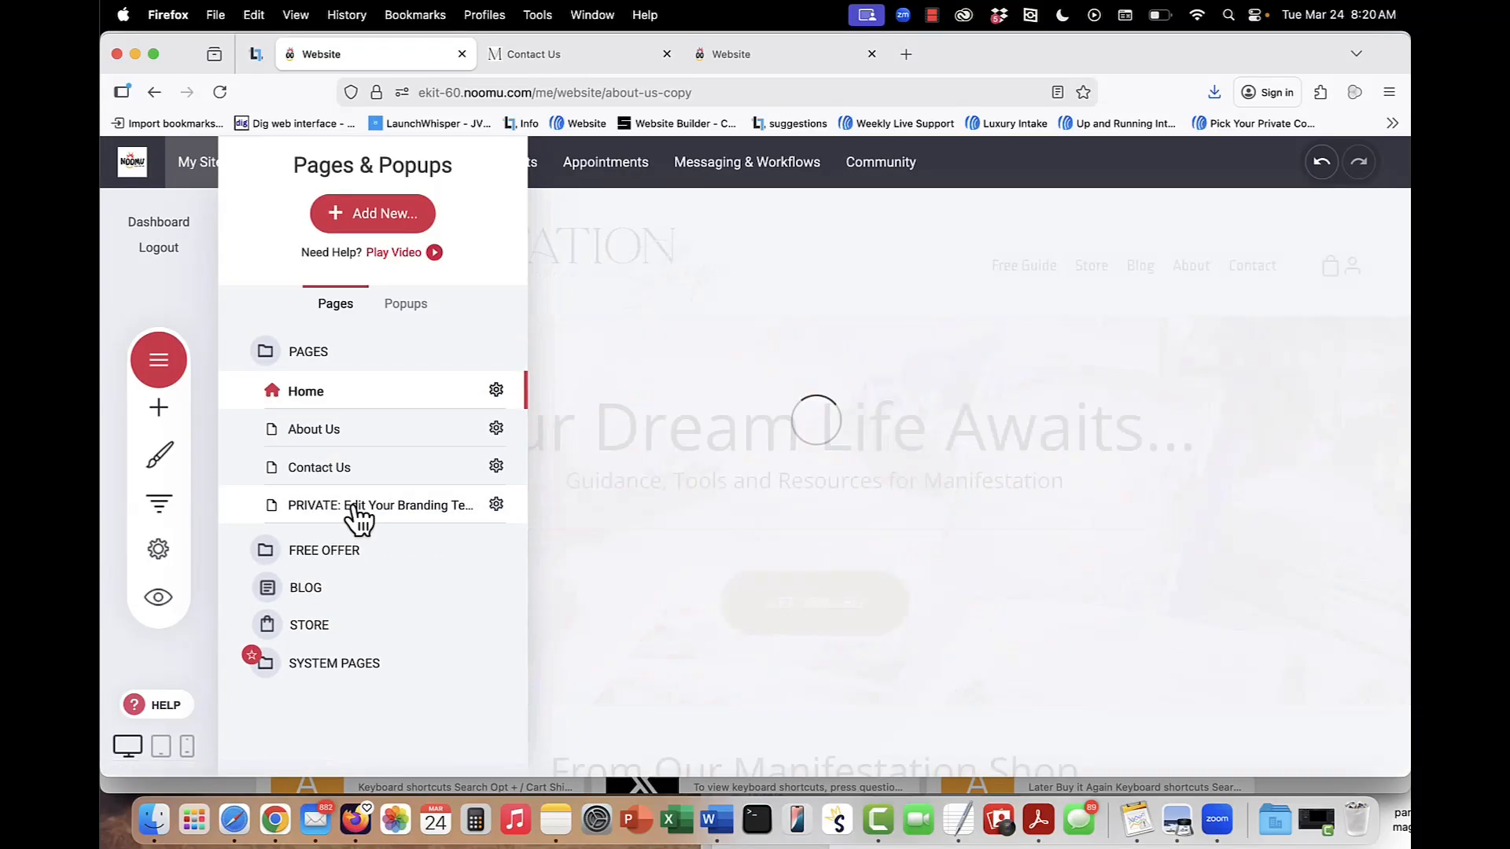
Inspect the Canva Logo Template link on the Edit Your Branding Templates page.
click(903, 455)
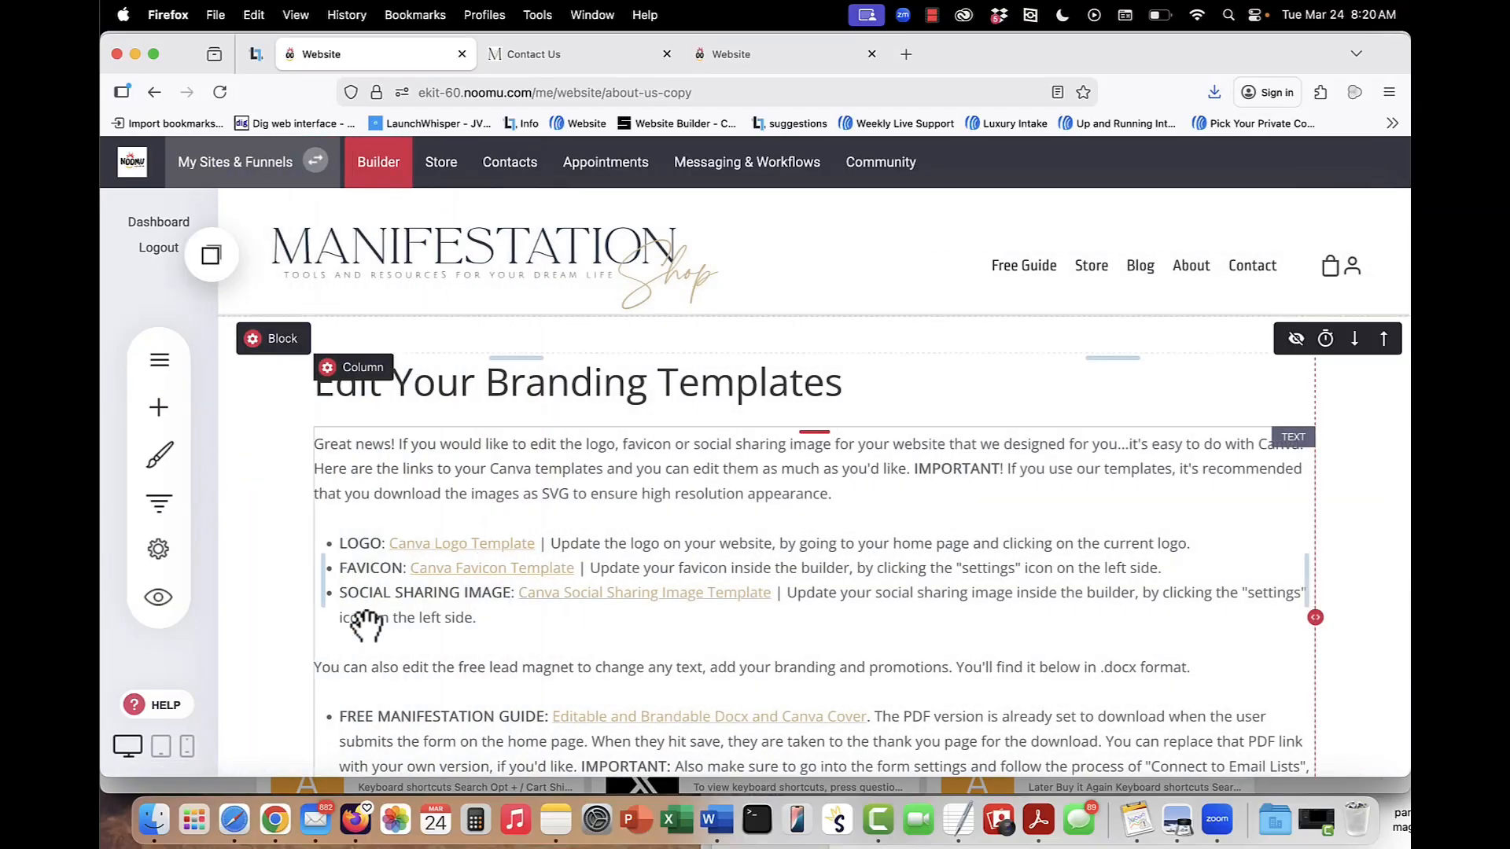
double_click(450, 543)
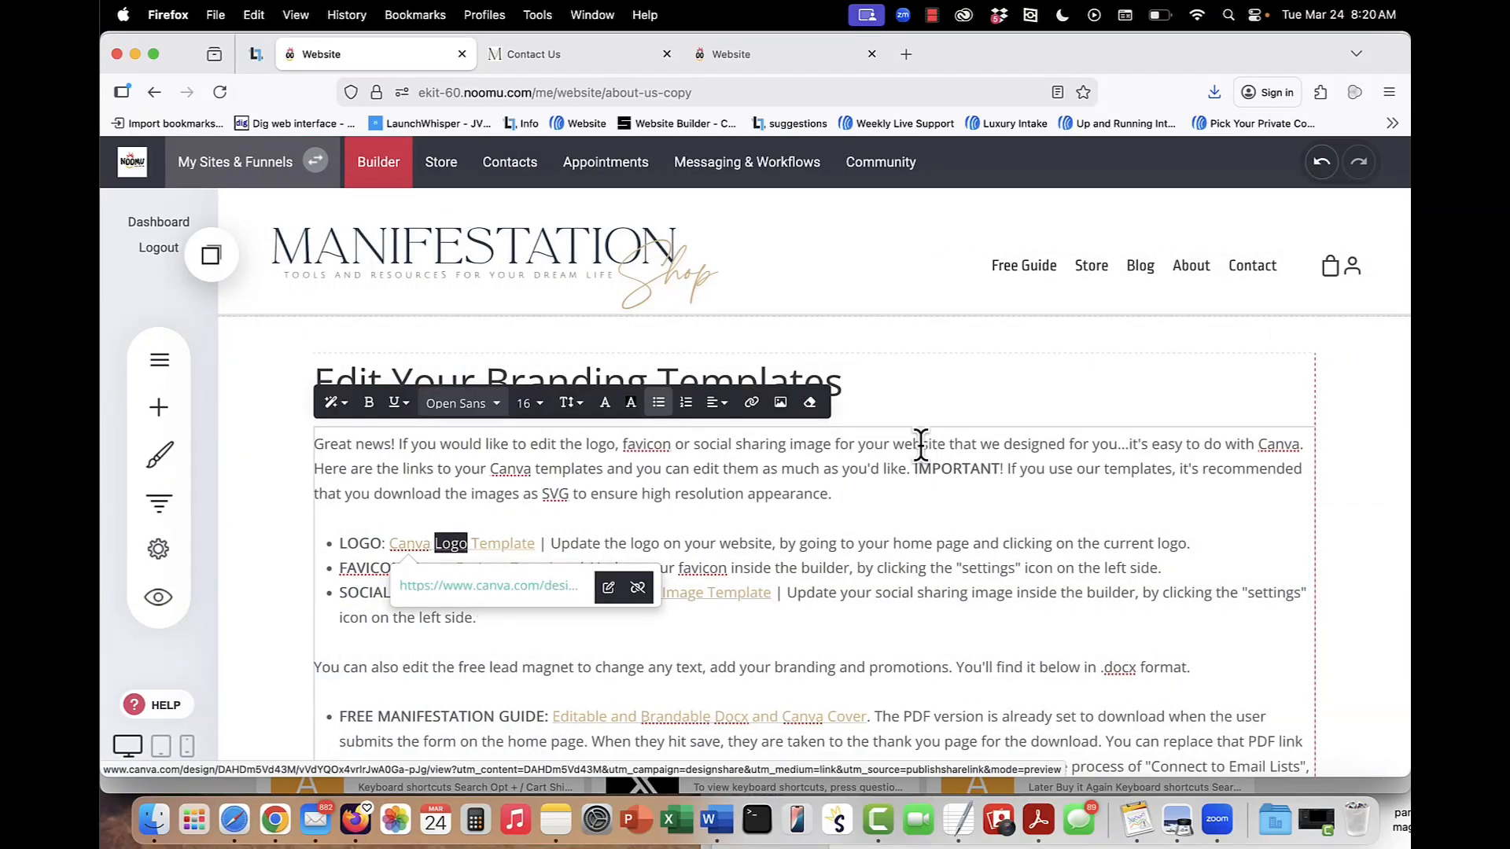
click(894, 460)
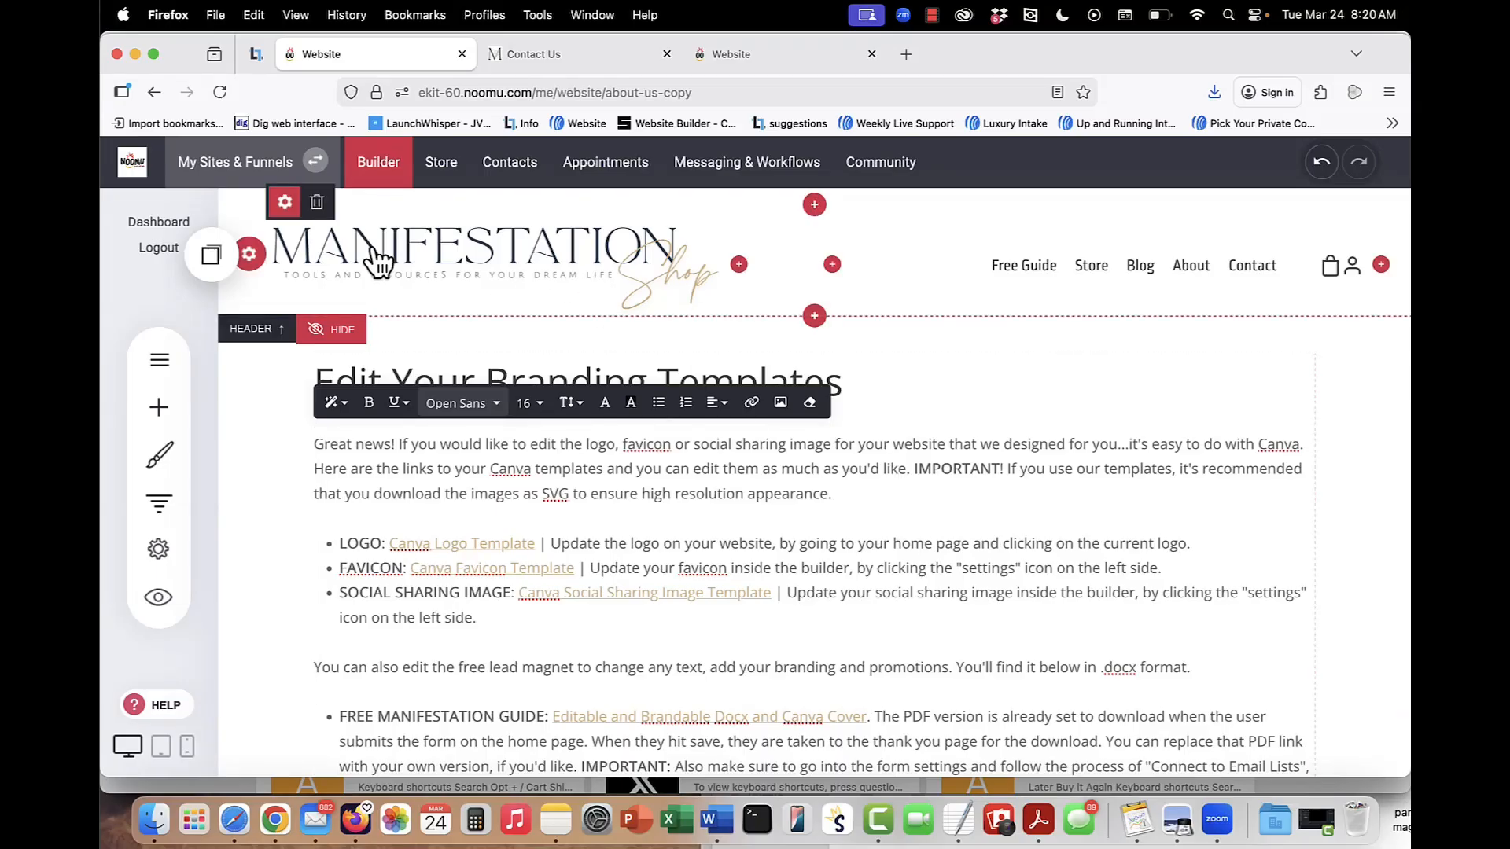
Inspect the header logo's settings and the file manager for replacing the logo image, without choosing a file.
click(285, 203)
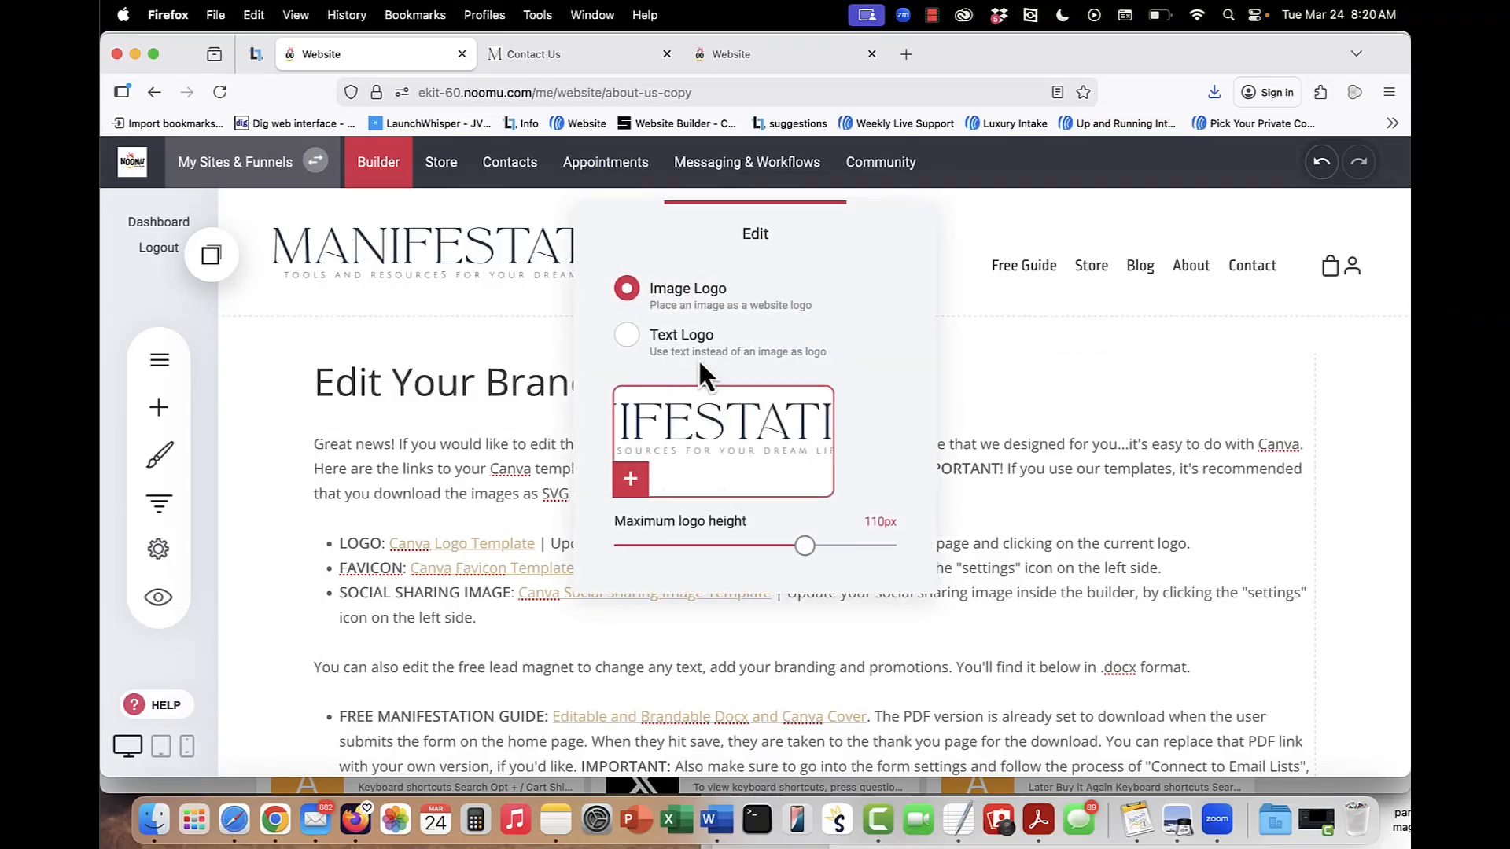
click(719, 475)
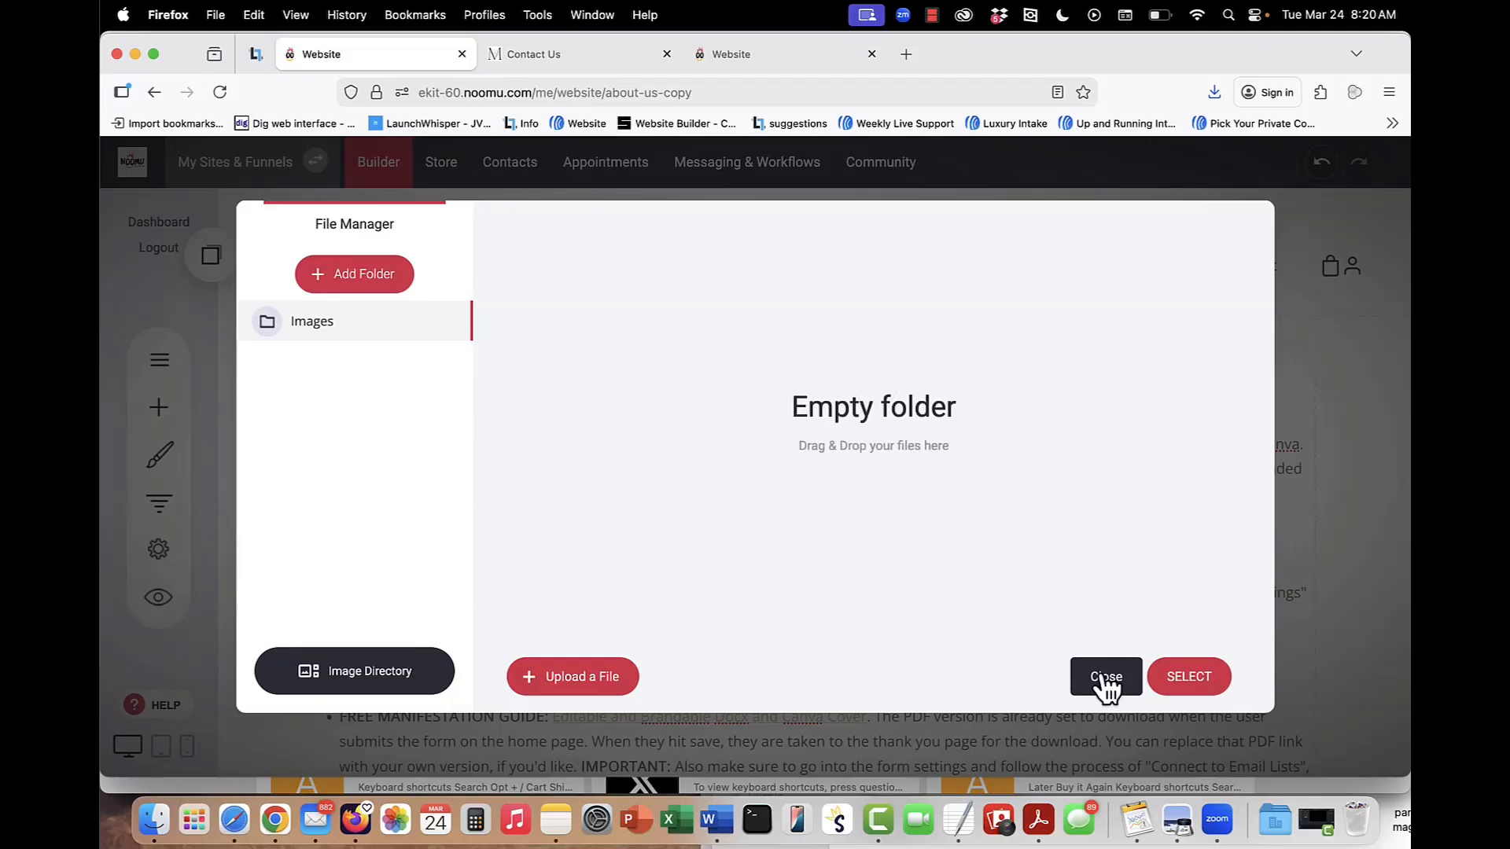
click(1108, 678)
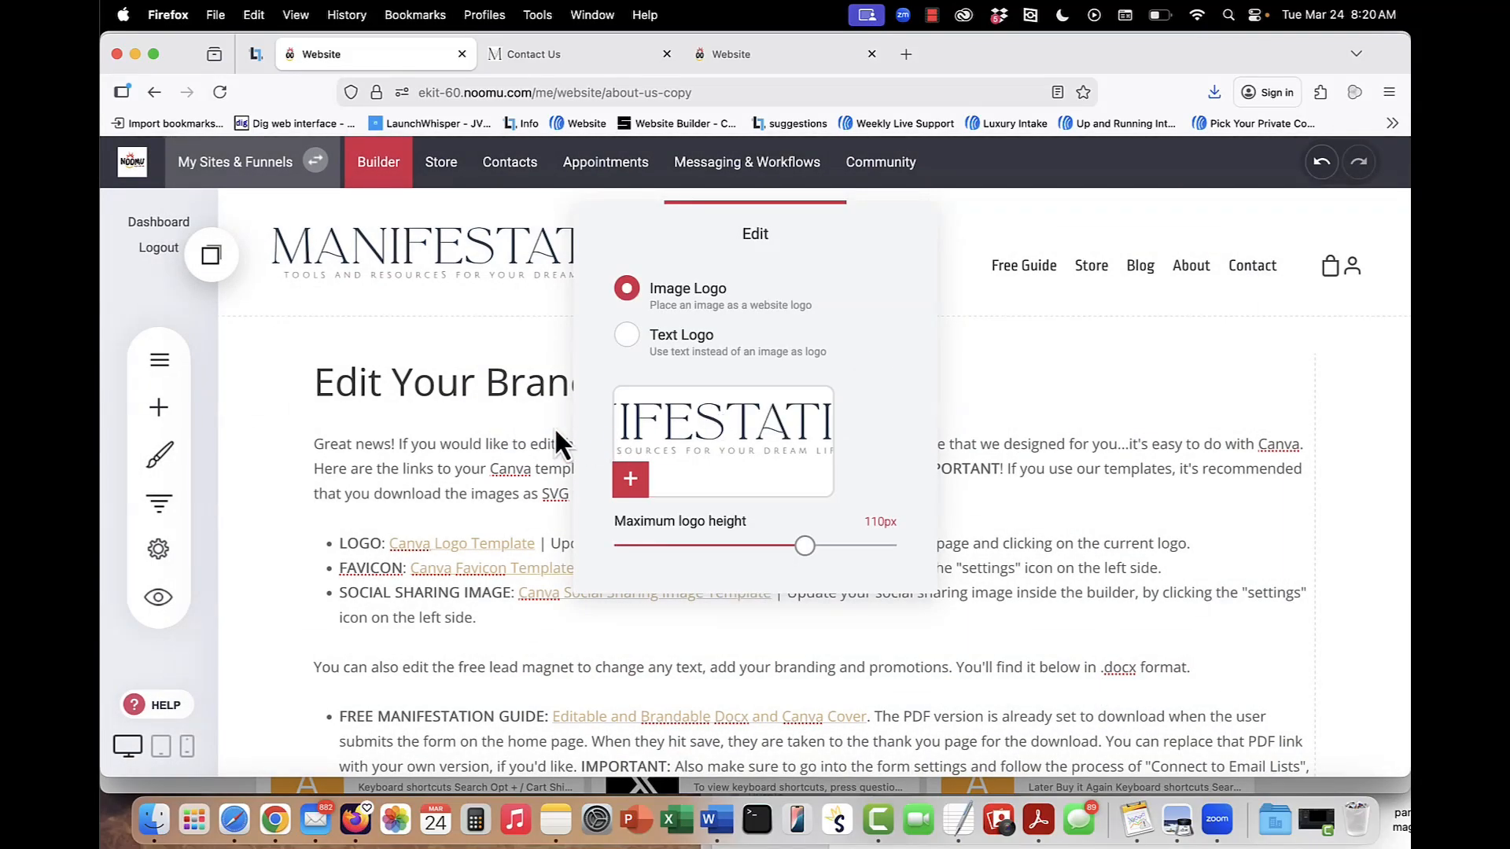
click(507, 433)
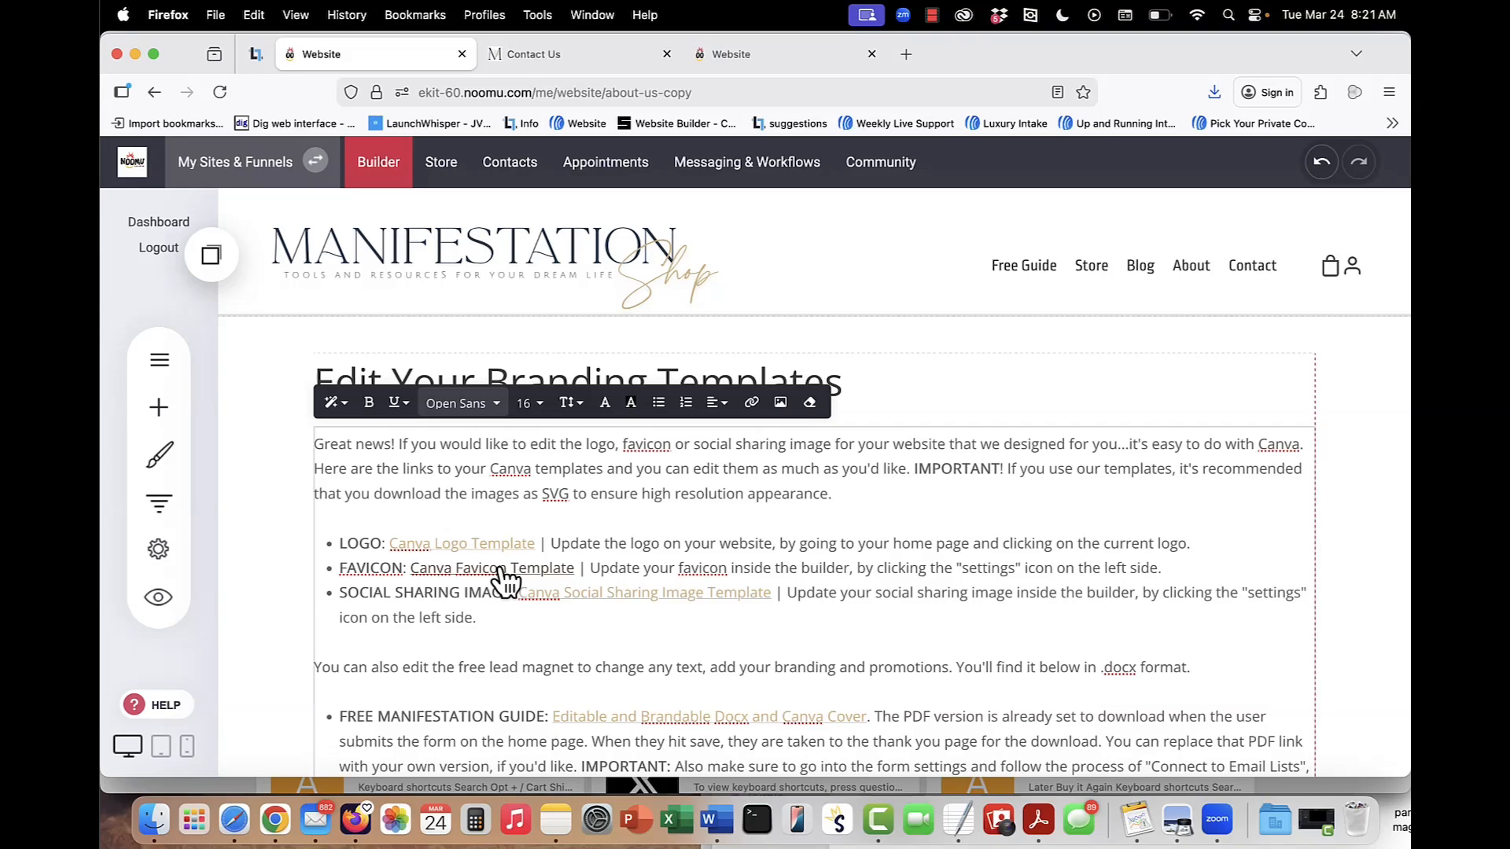
Inspect the Canva Favicon Template and Canva Social Sharing Image Template links on the branding page.
click(499, 567)
mouse_move(499, 63)
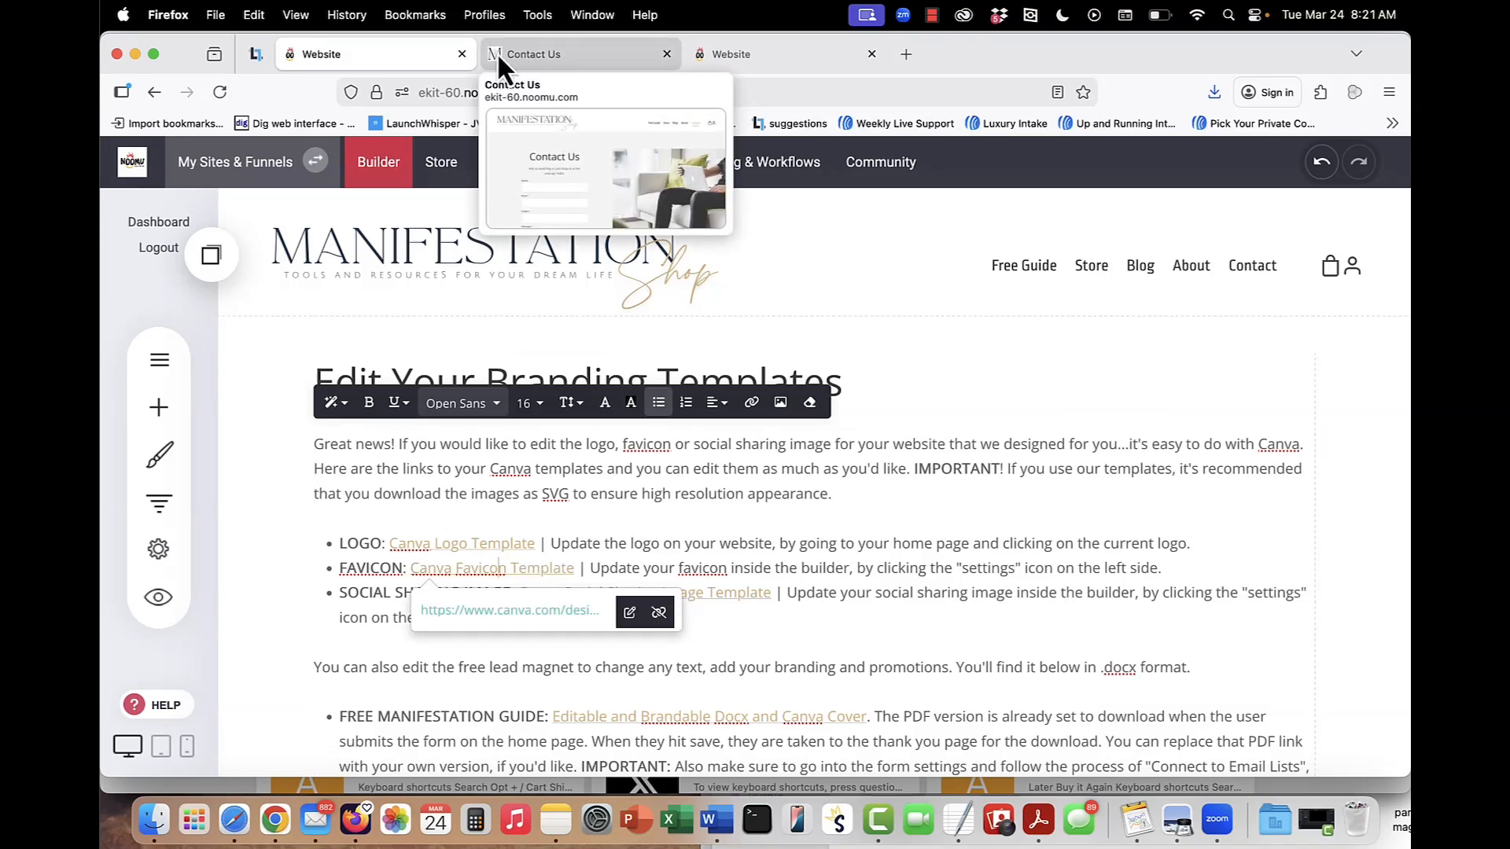
click(736, 574)
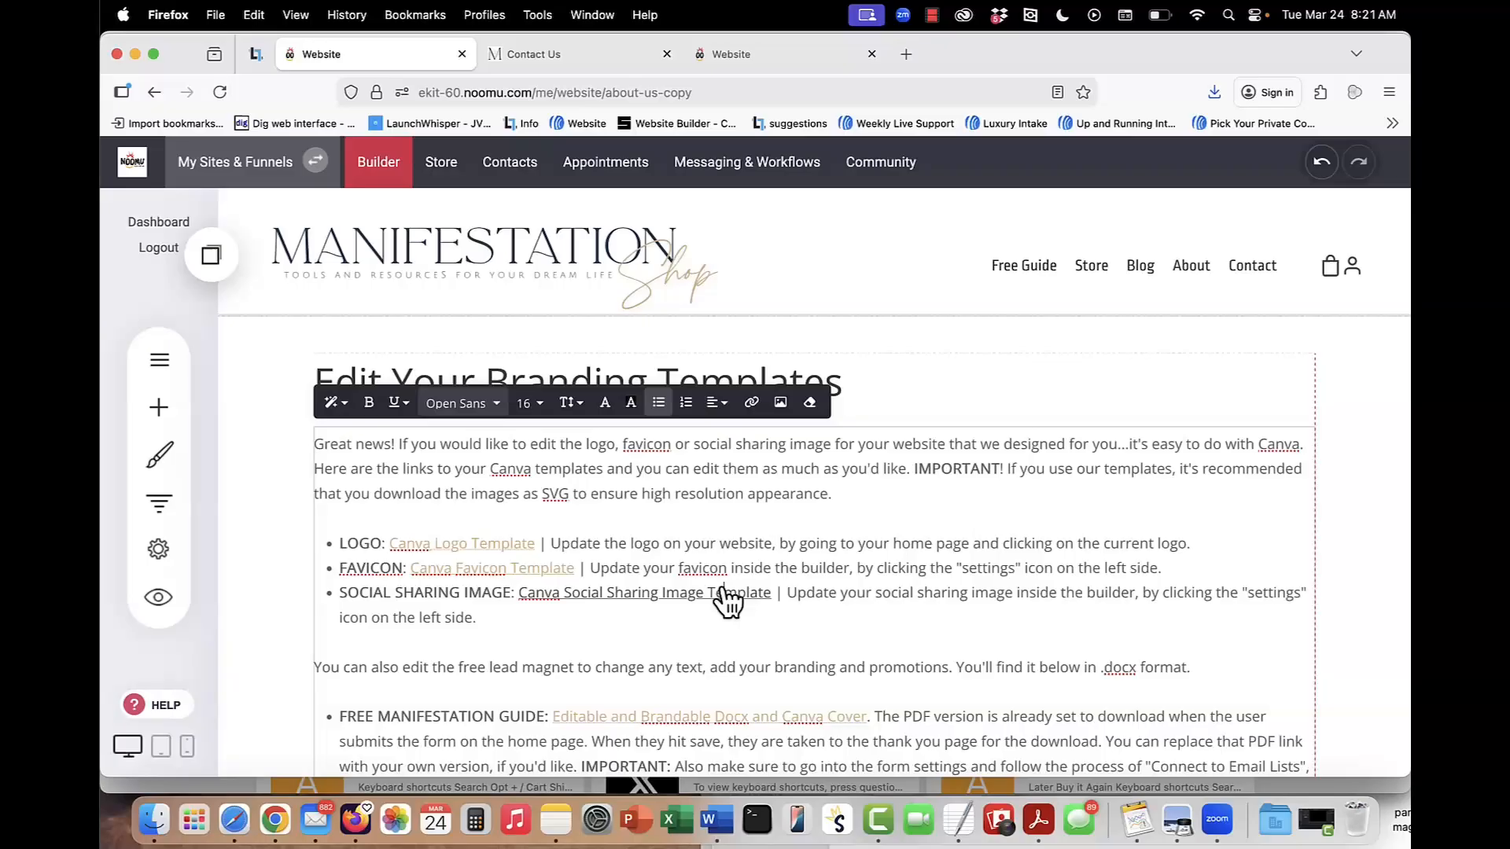
click(722, 592)
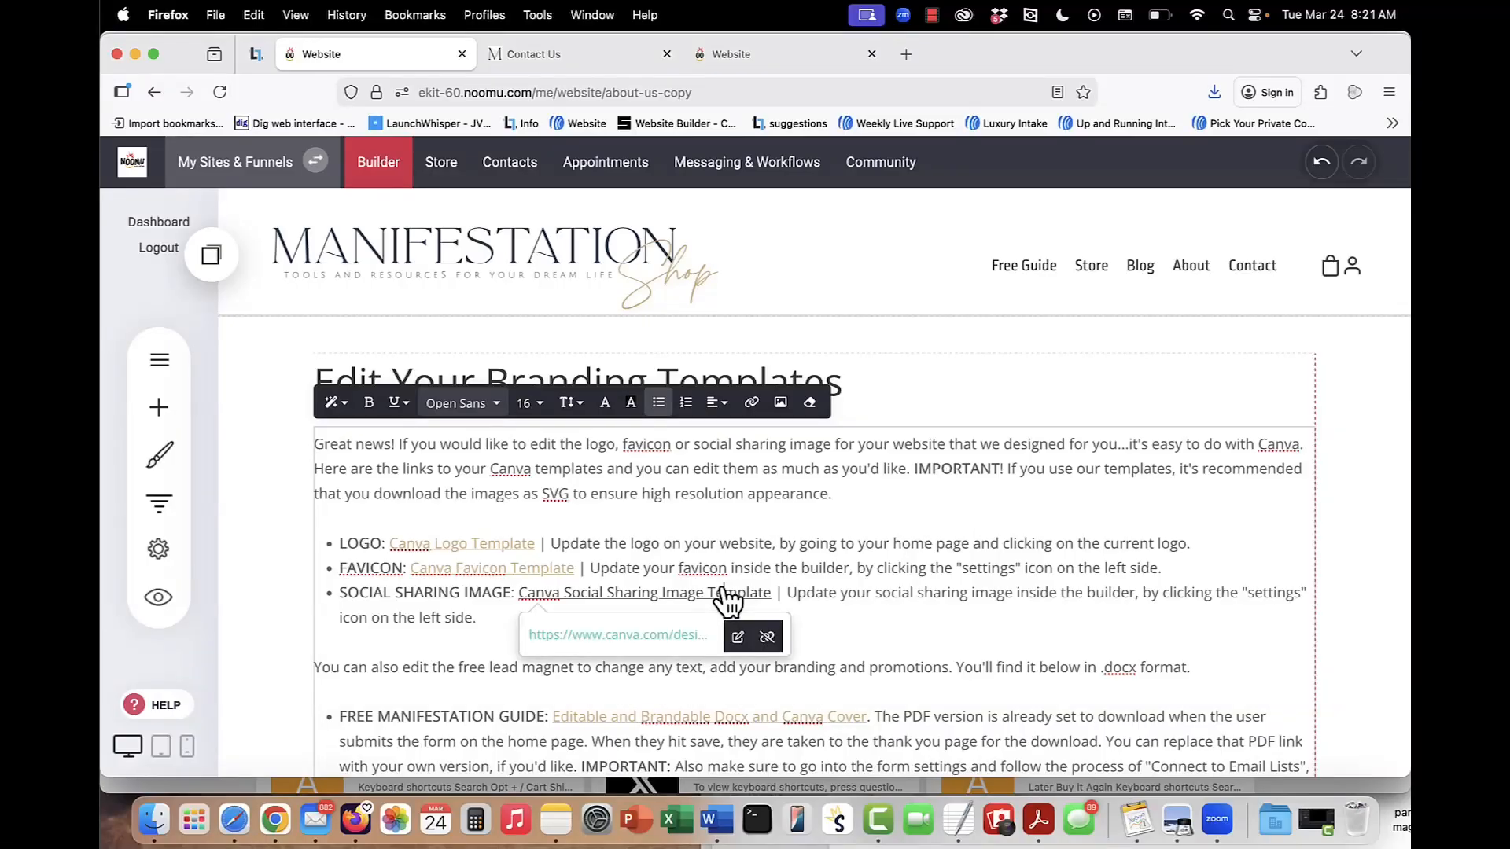
click(652, 522)
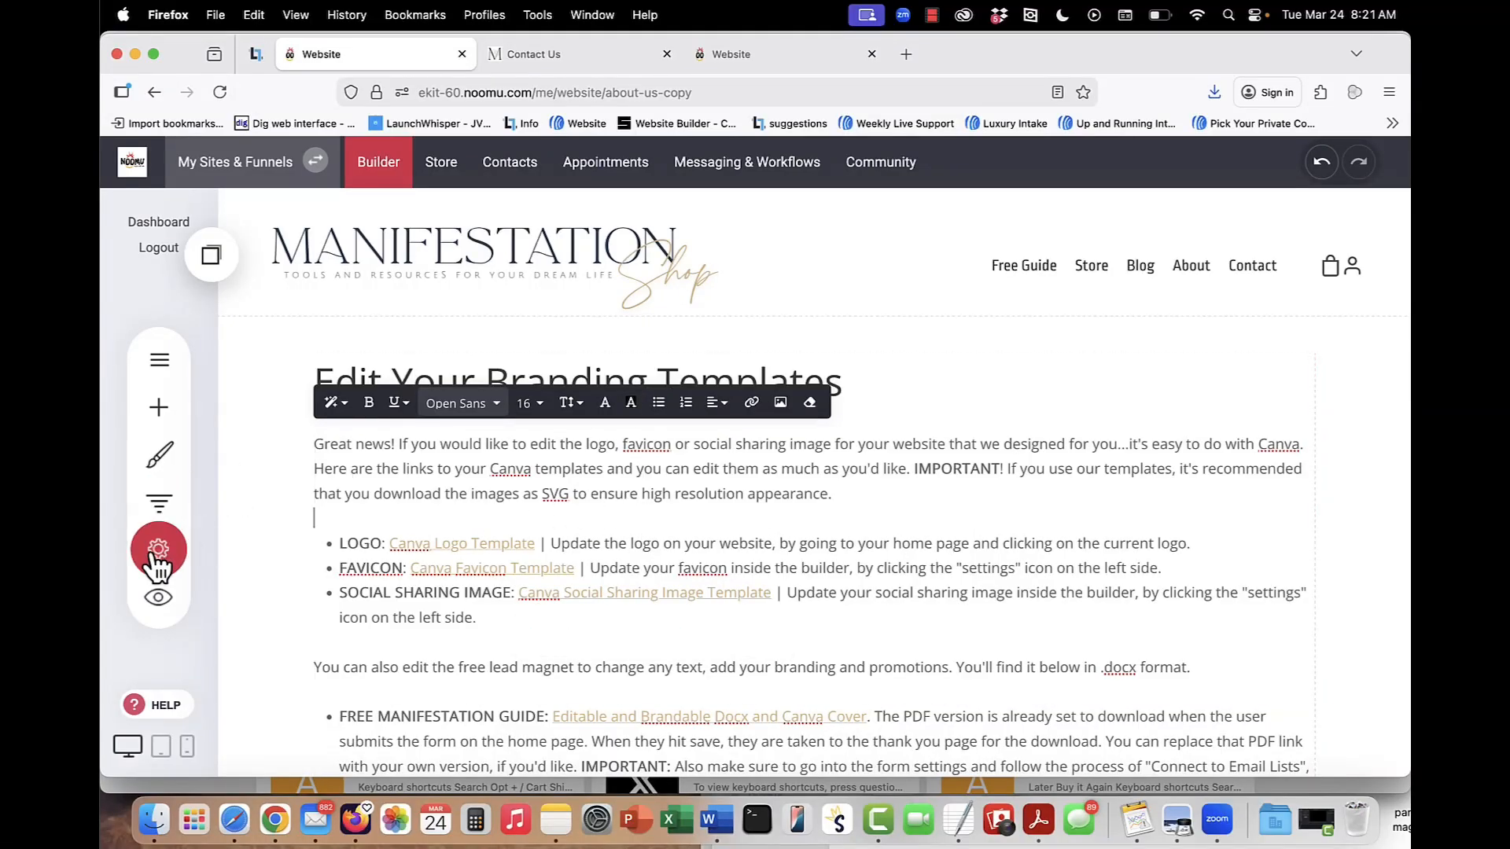
View the favicon and social sharing image in the website's general settings, then return to the page.
click(512, 494)
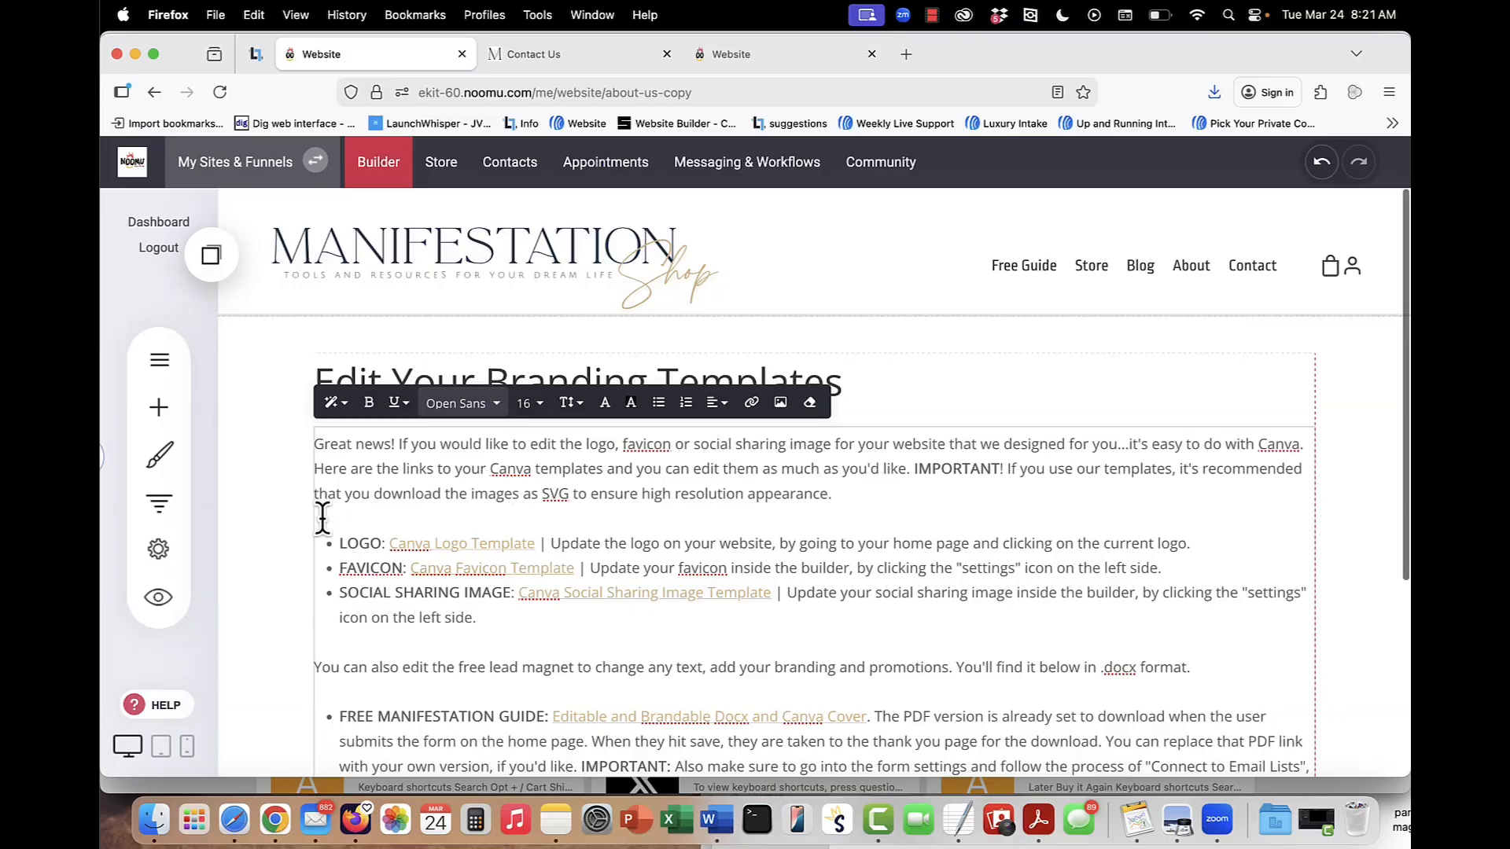
click(159, 549)
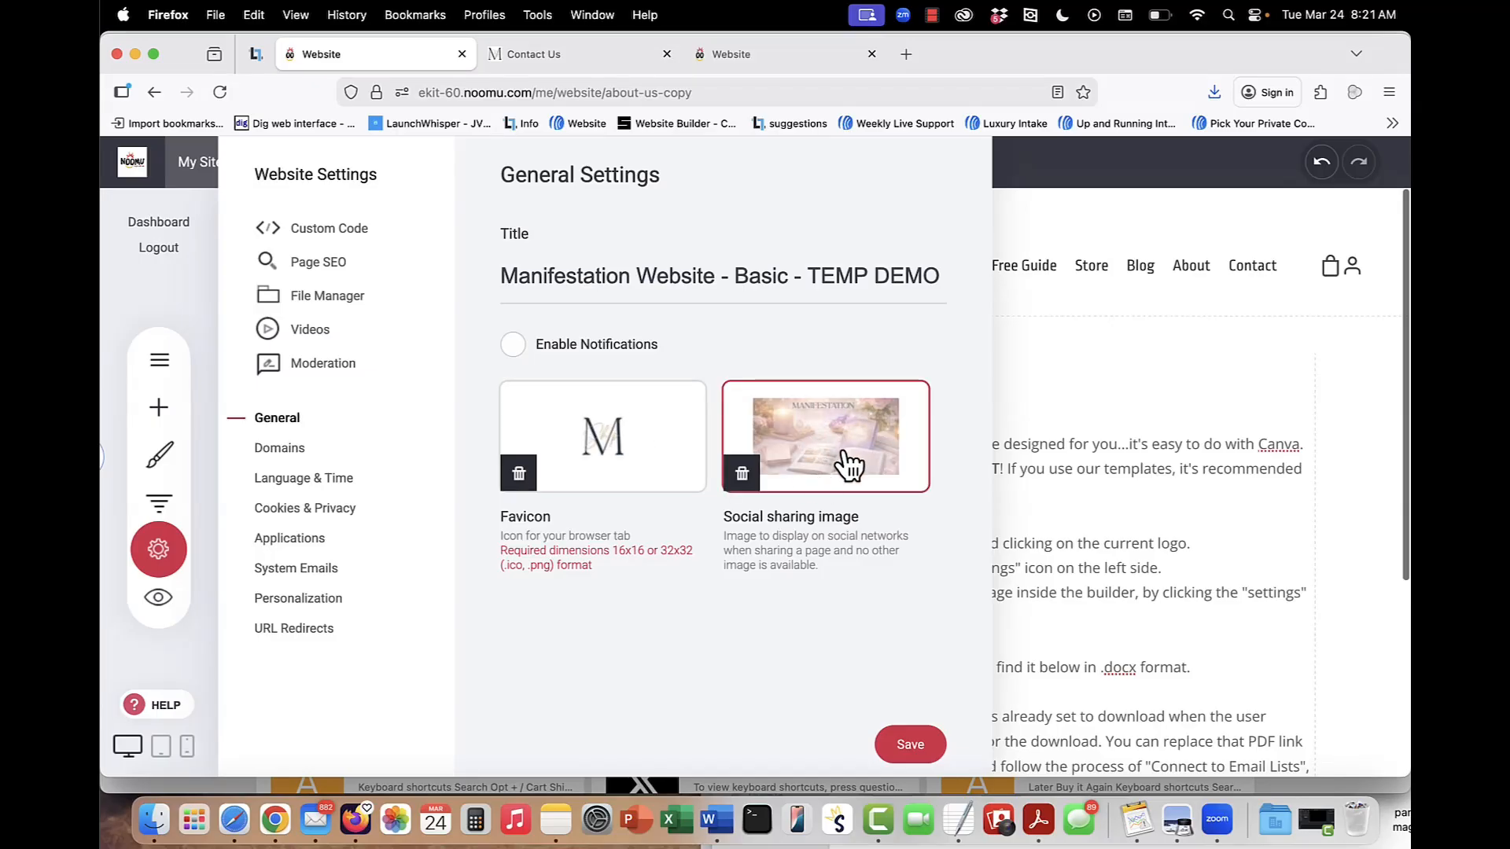
click(1054, 449)
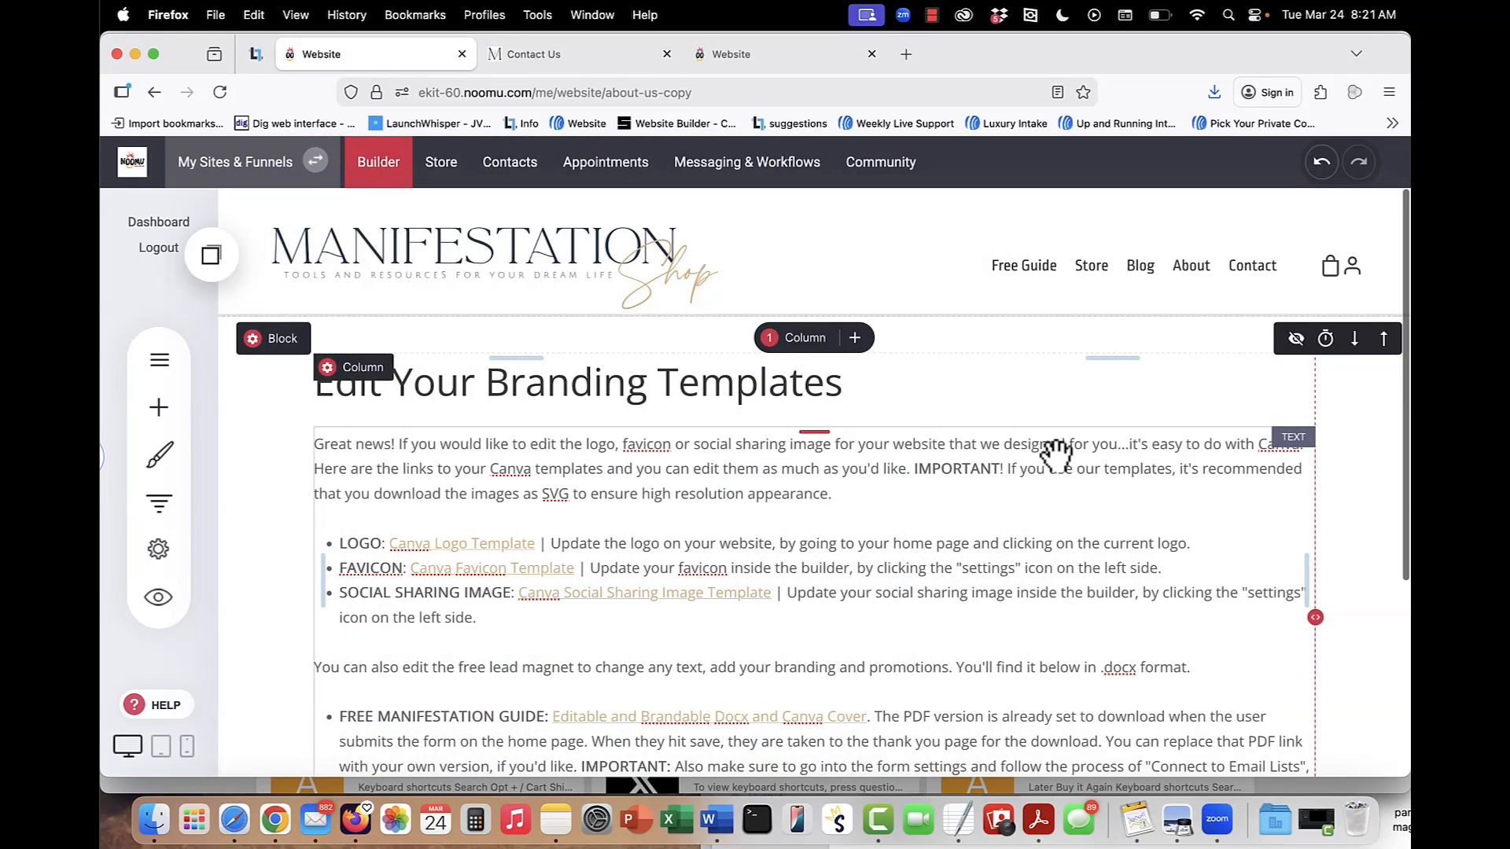
Open the About Us page and read through its placeholder introduction text.
click(158, 363)
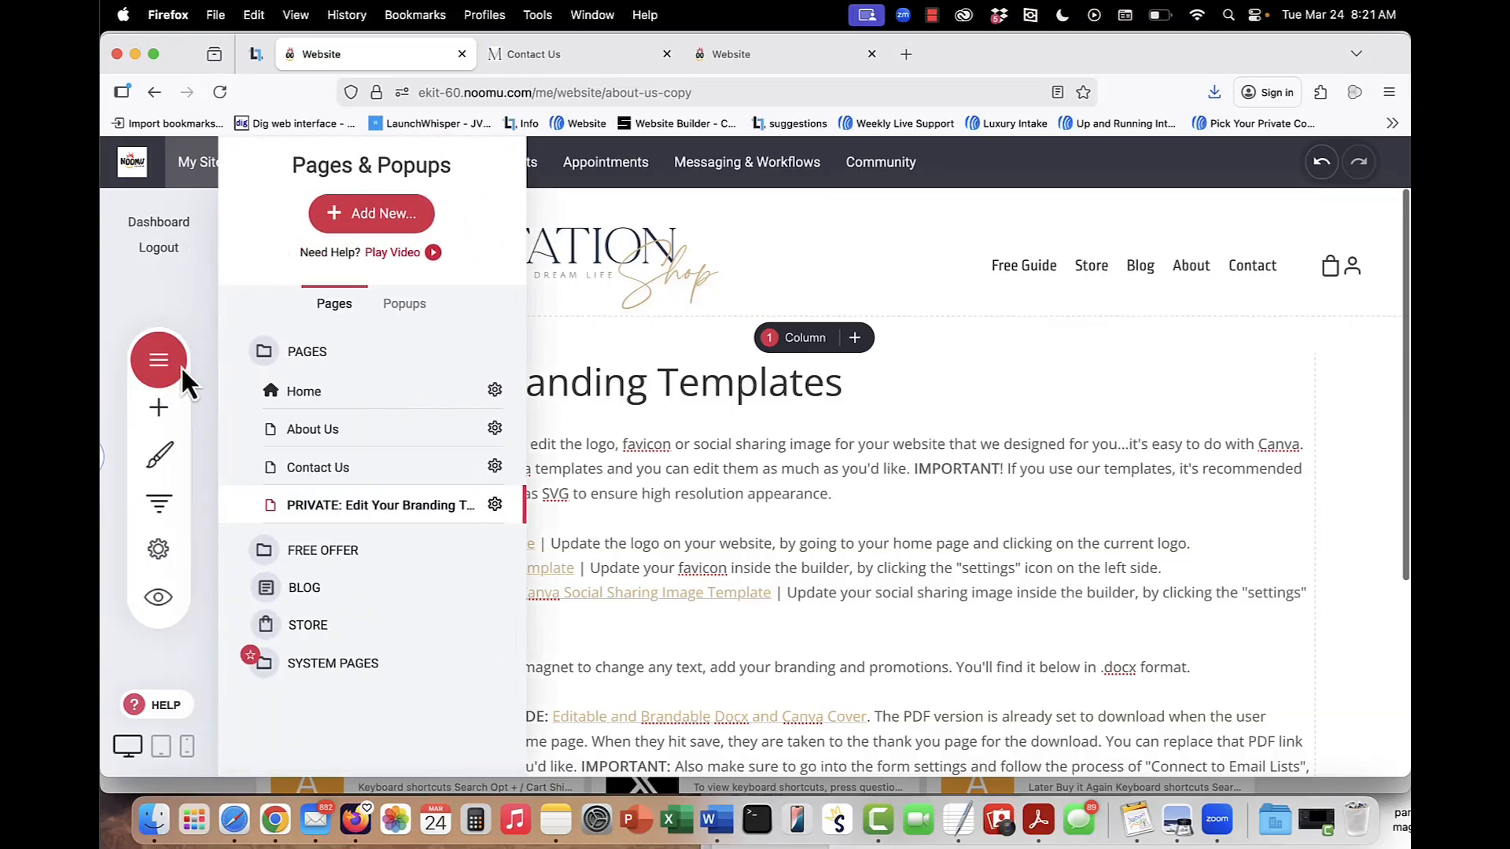
click(334, 435)
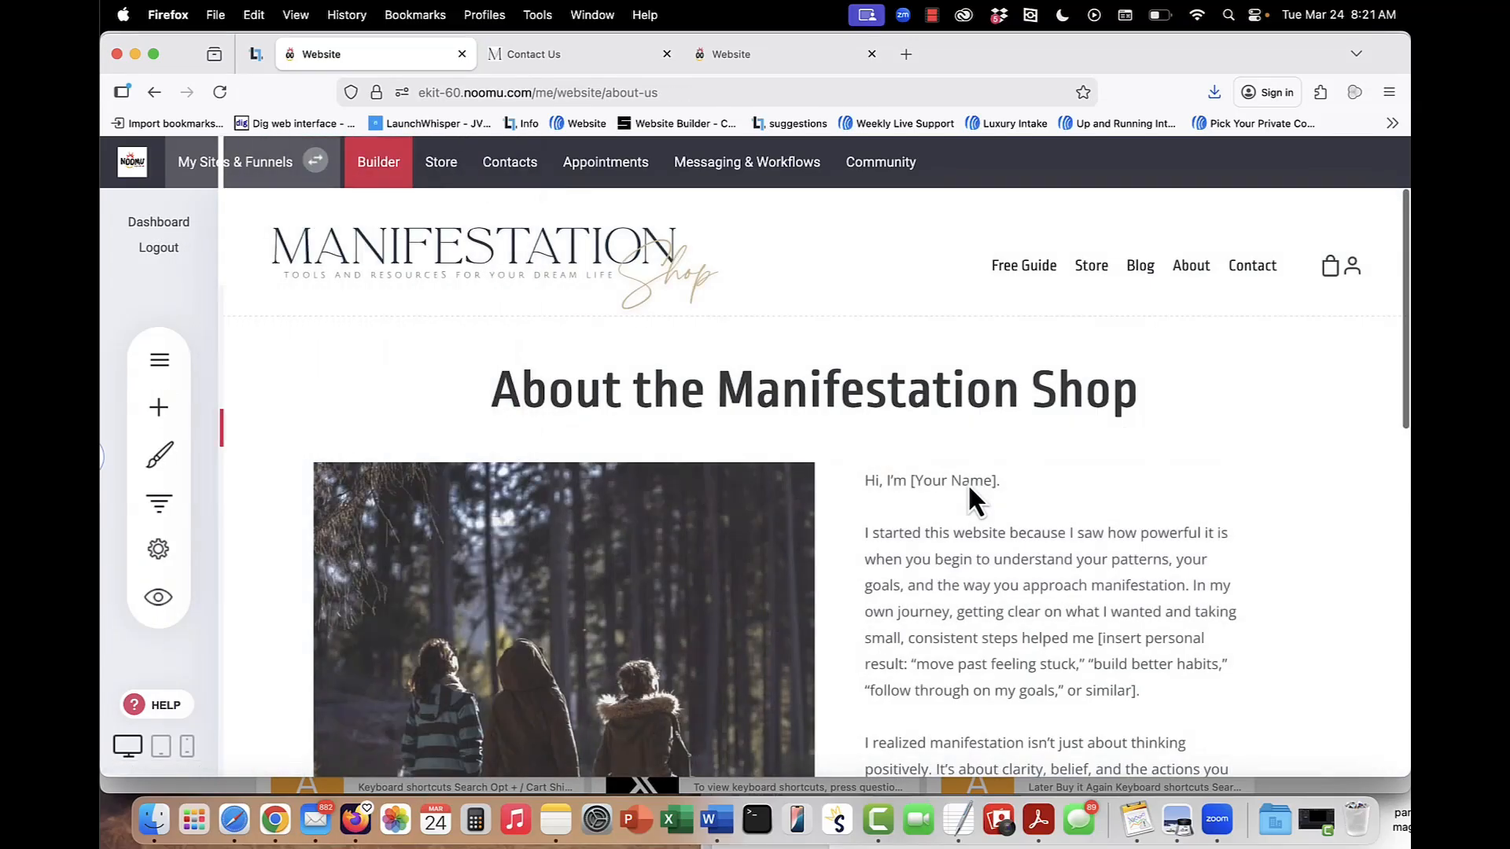
click(997, 504)
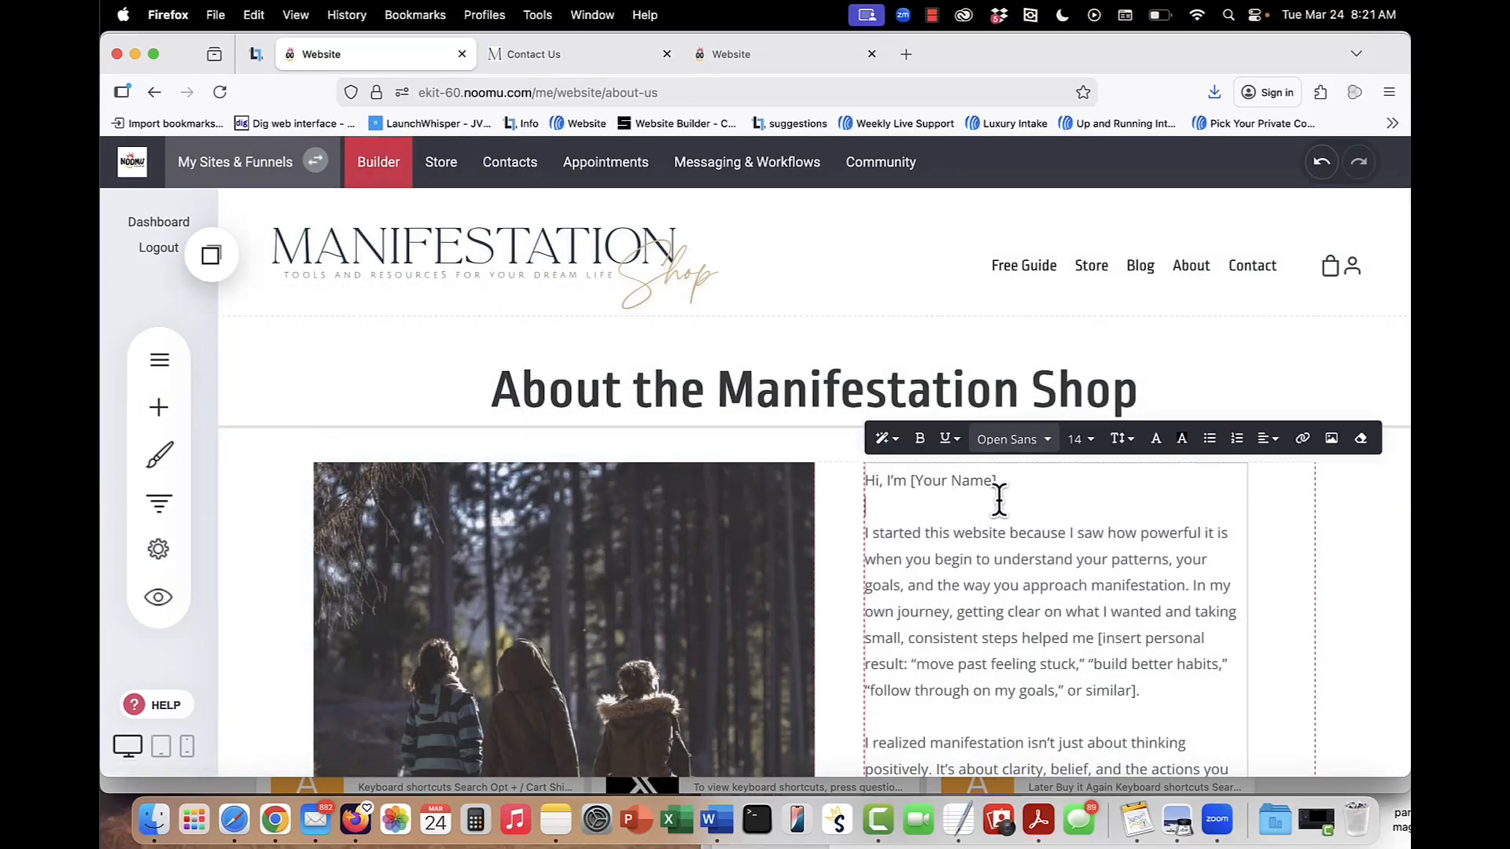
scroll(999, 499, down, 5)
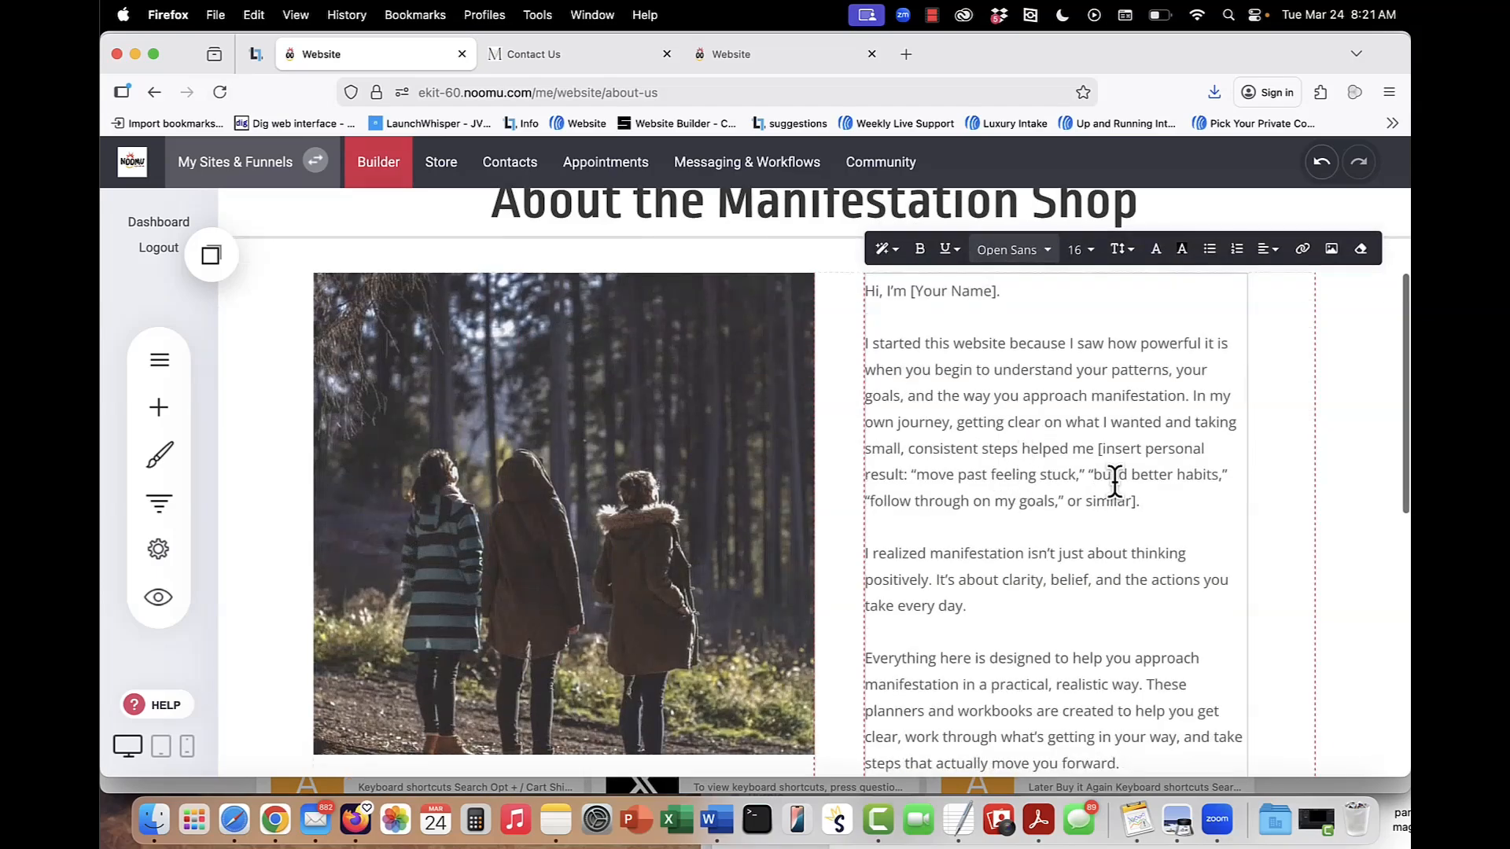
scroll(1180, 504, down, 10)
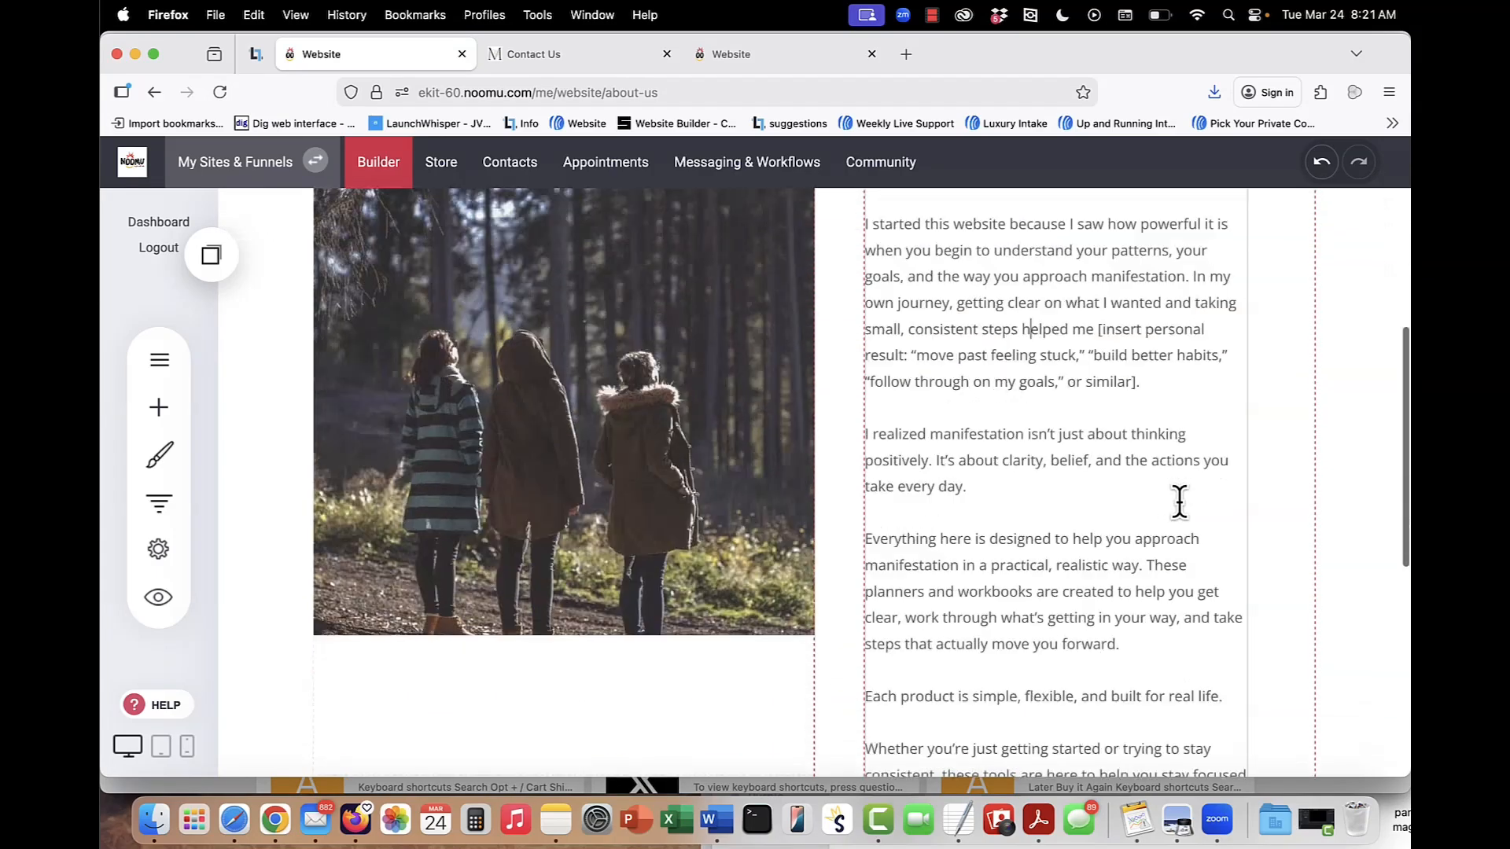
scroll(1172, 515, up, 12)
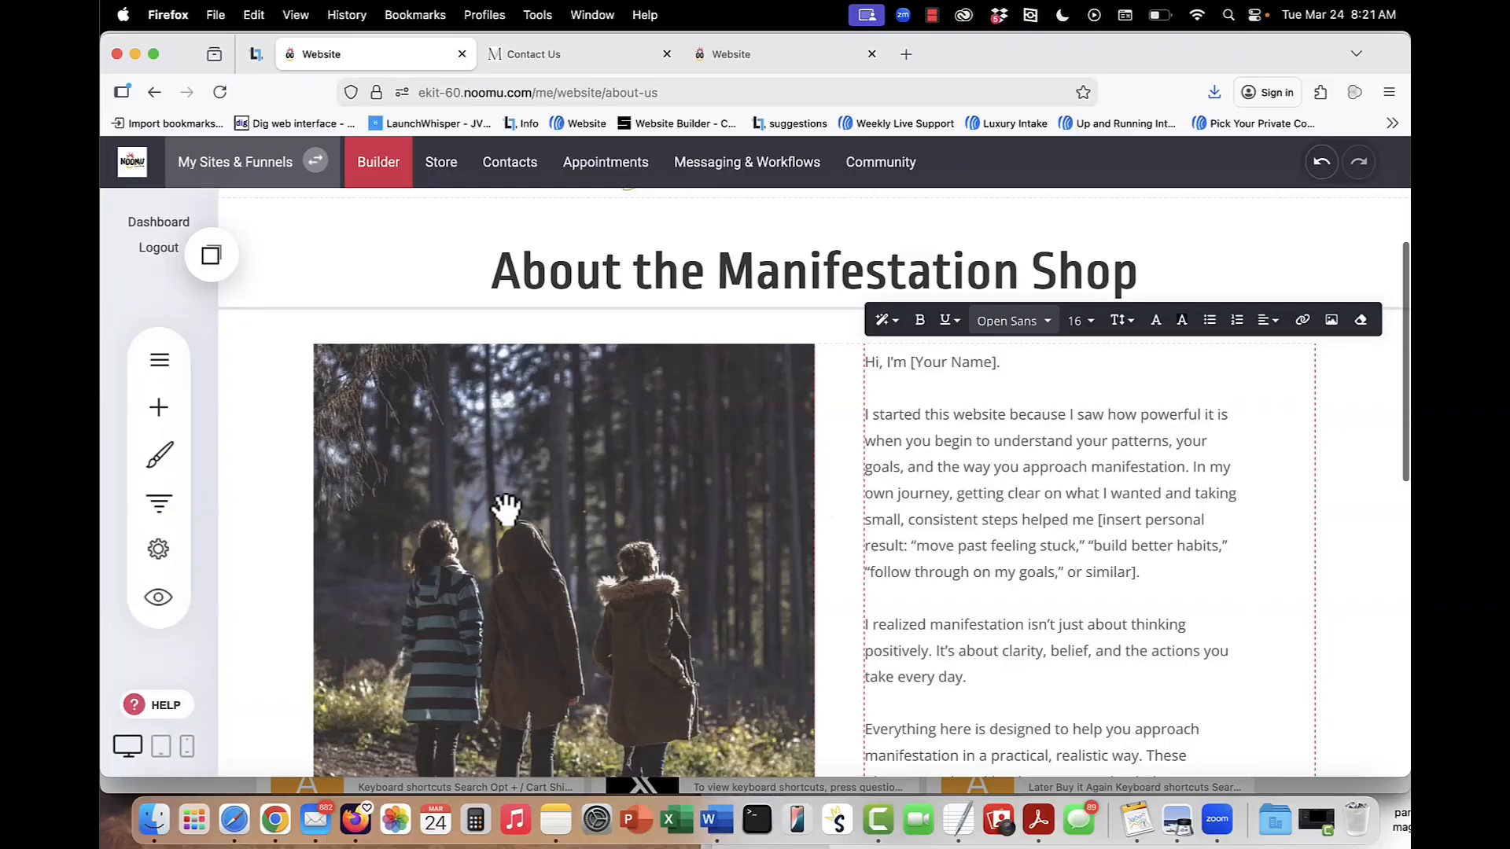
Explore the Unsplash image directory and the file upload option for replacing the About Us photo, without picking an image.
click(580, 530)
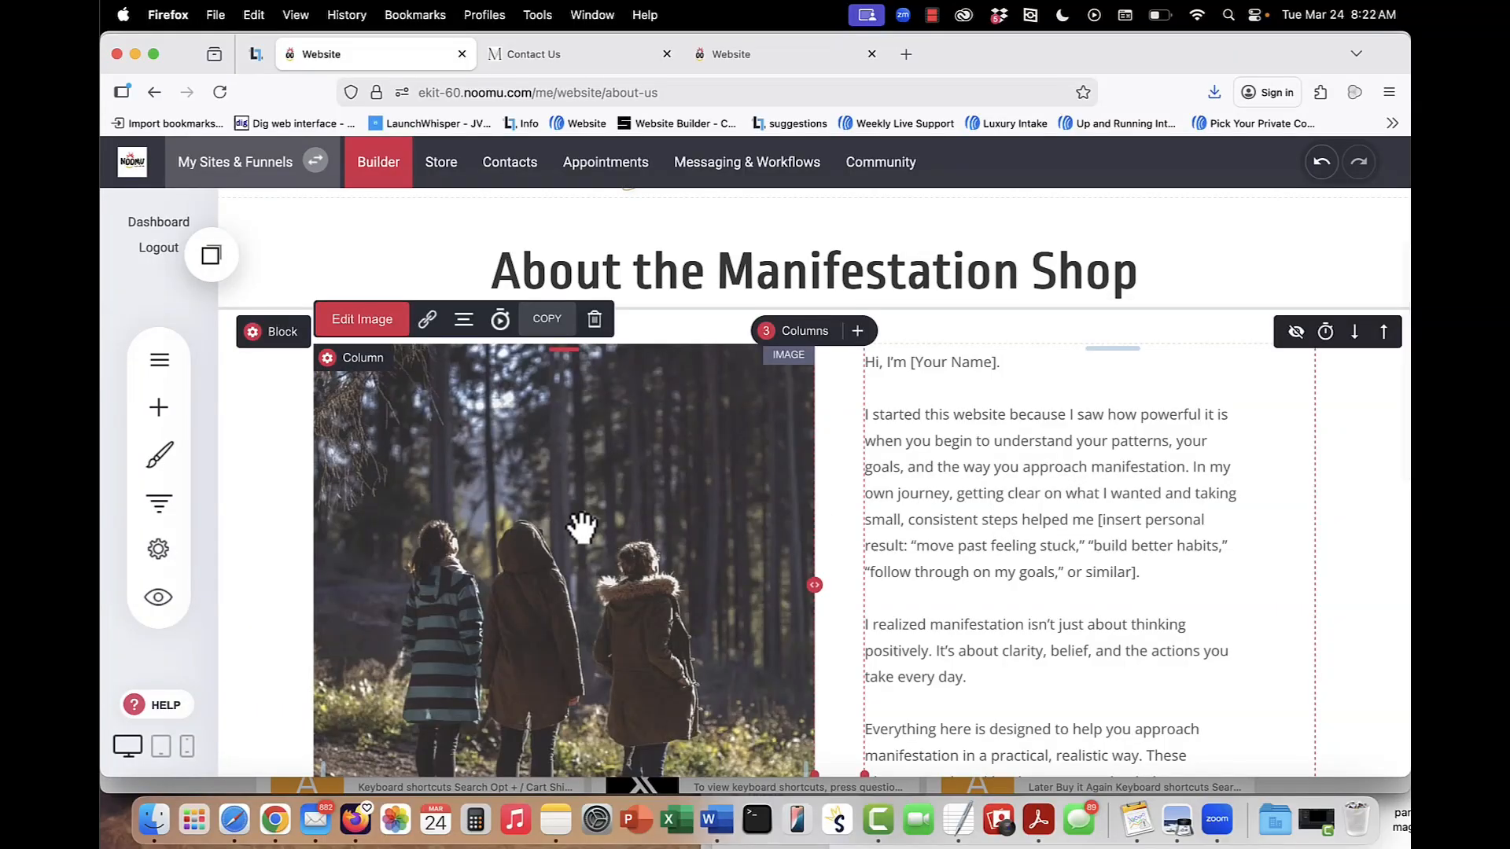
click(362, 319)
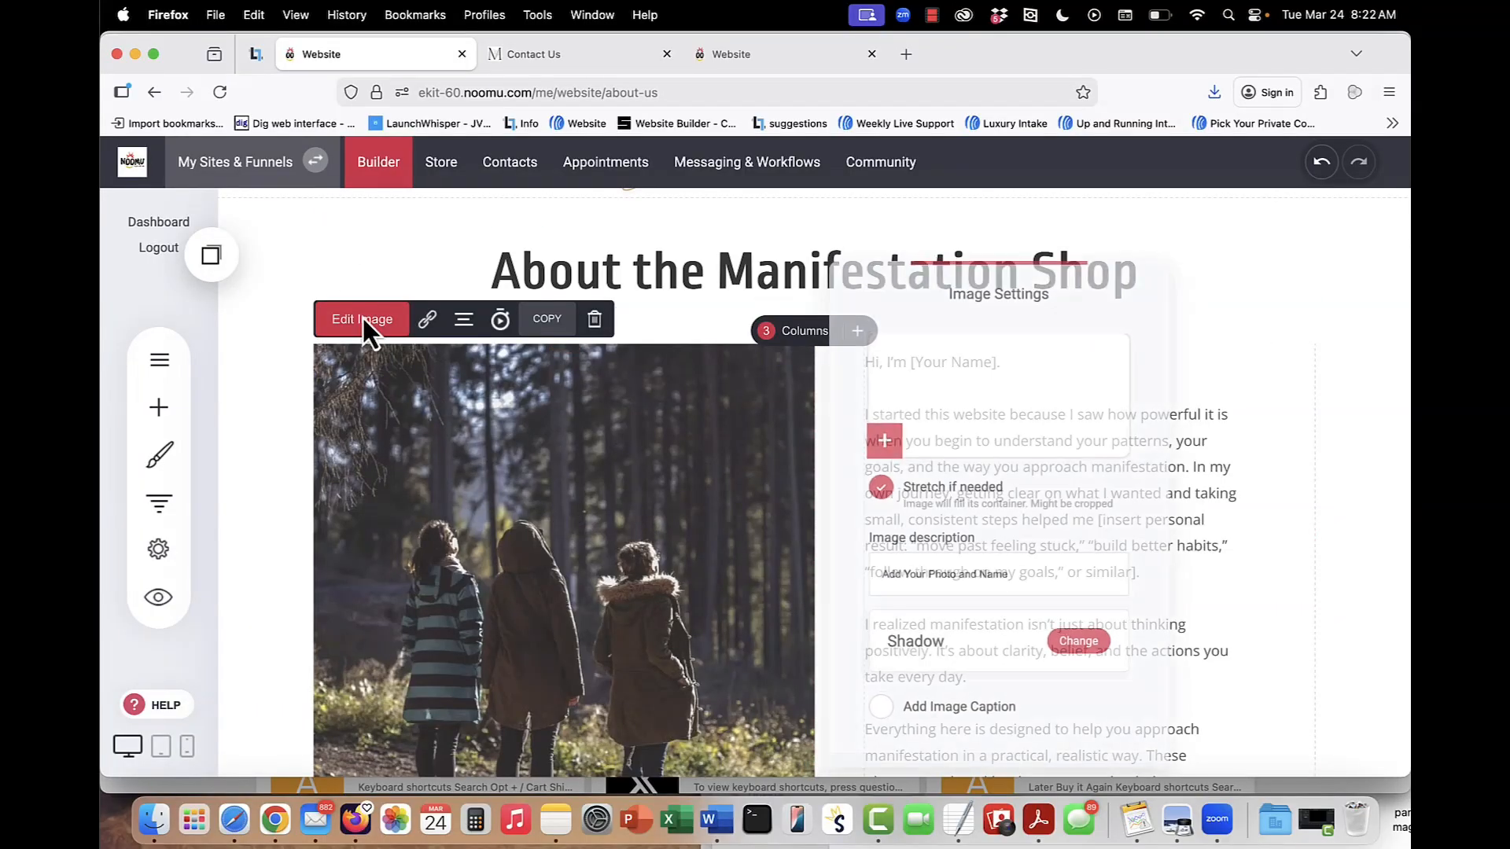
click(961, 408)
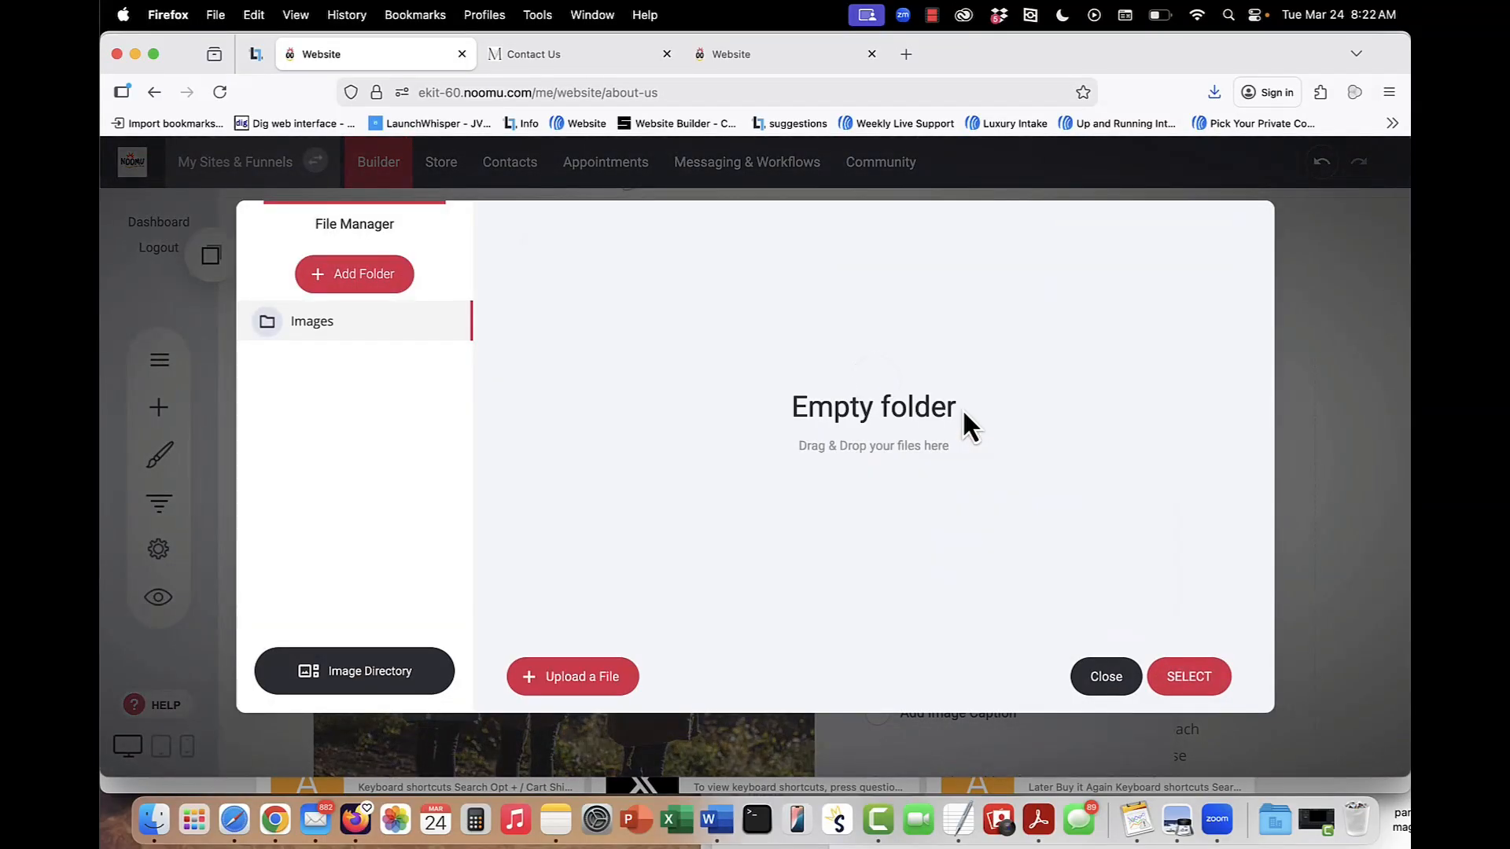
click(322, 684)
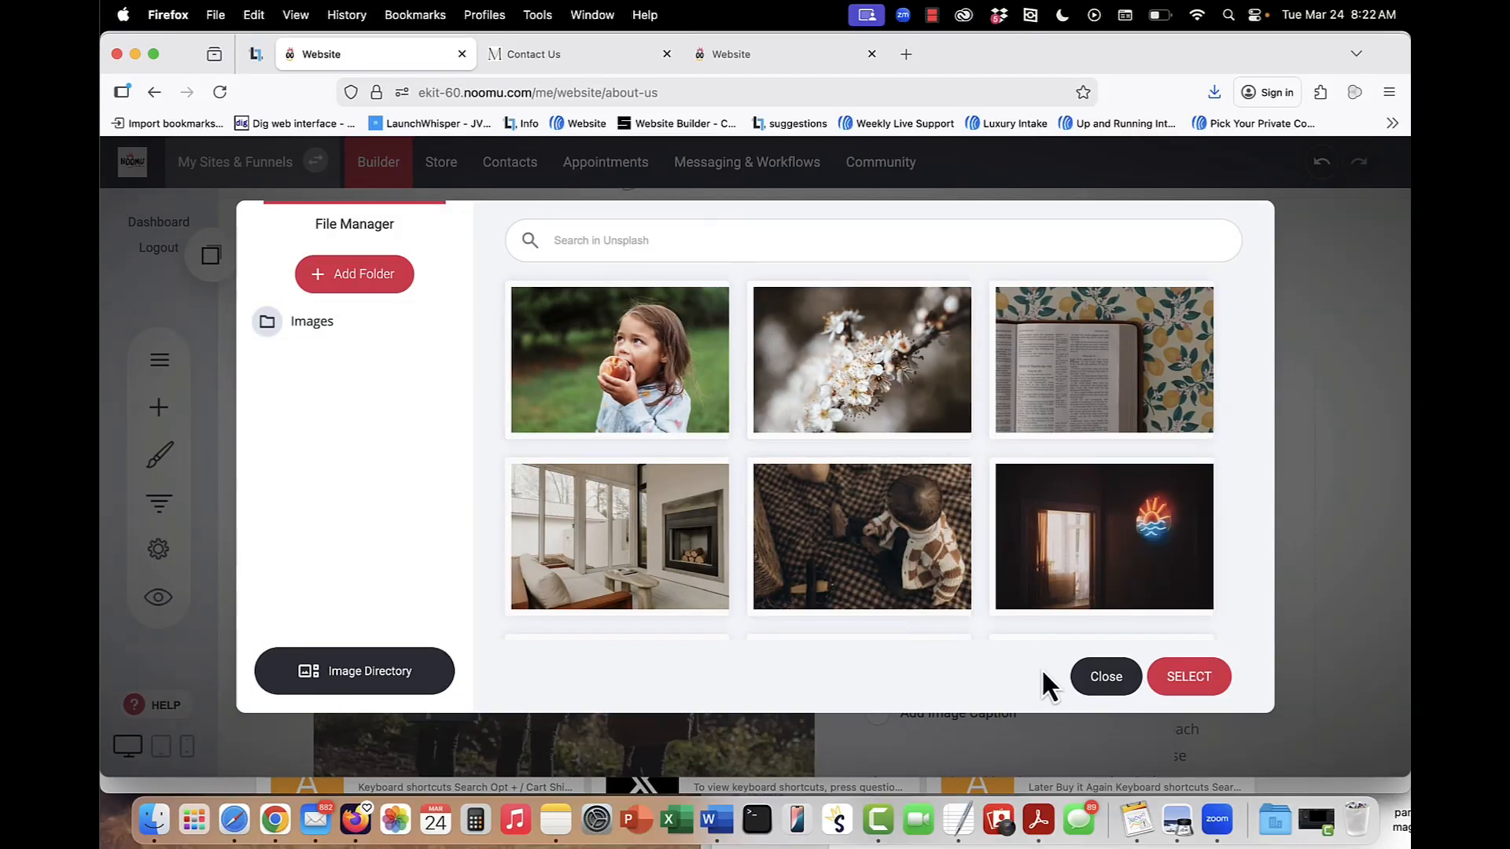
click(1090, 683)
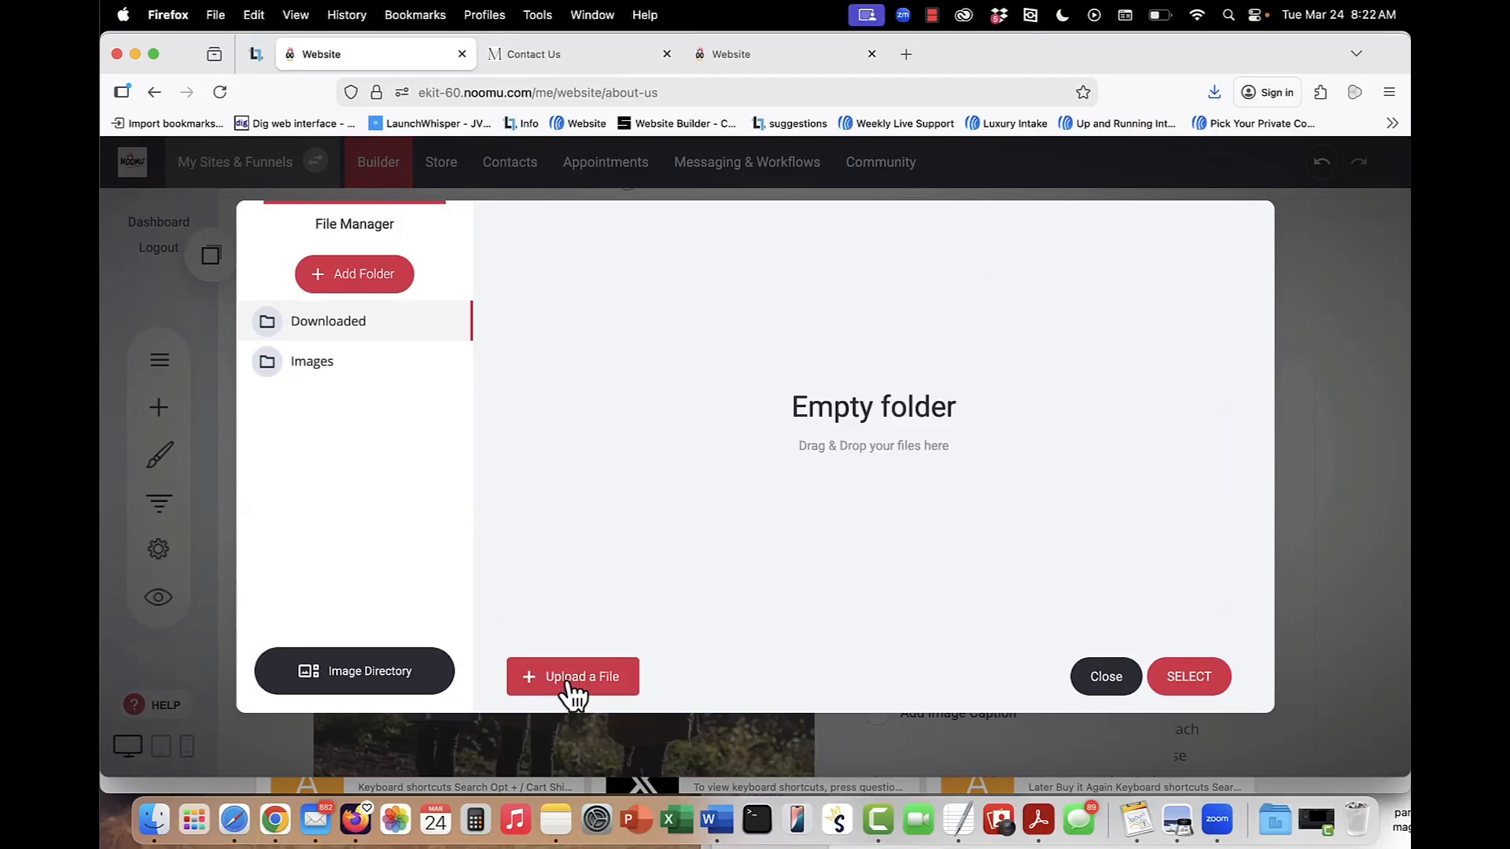
click(569, 680)
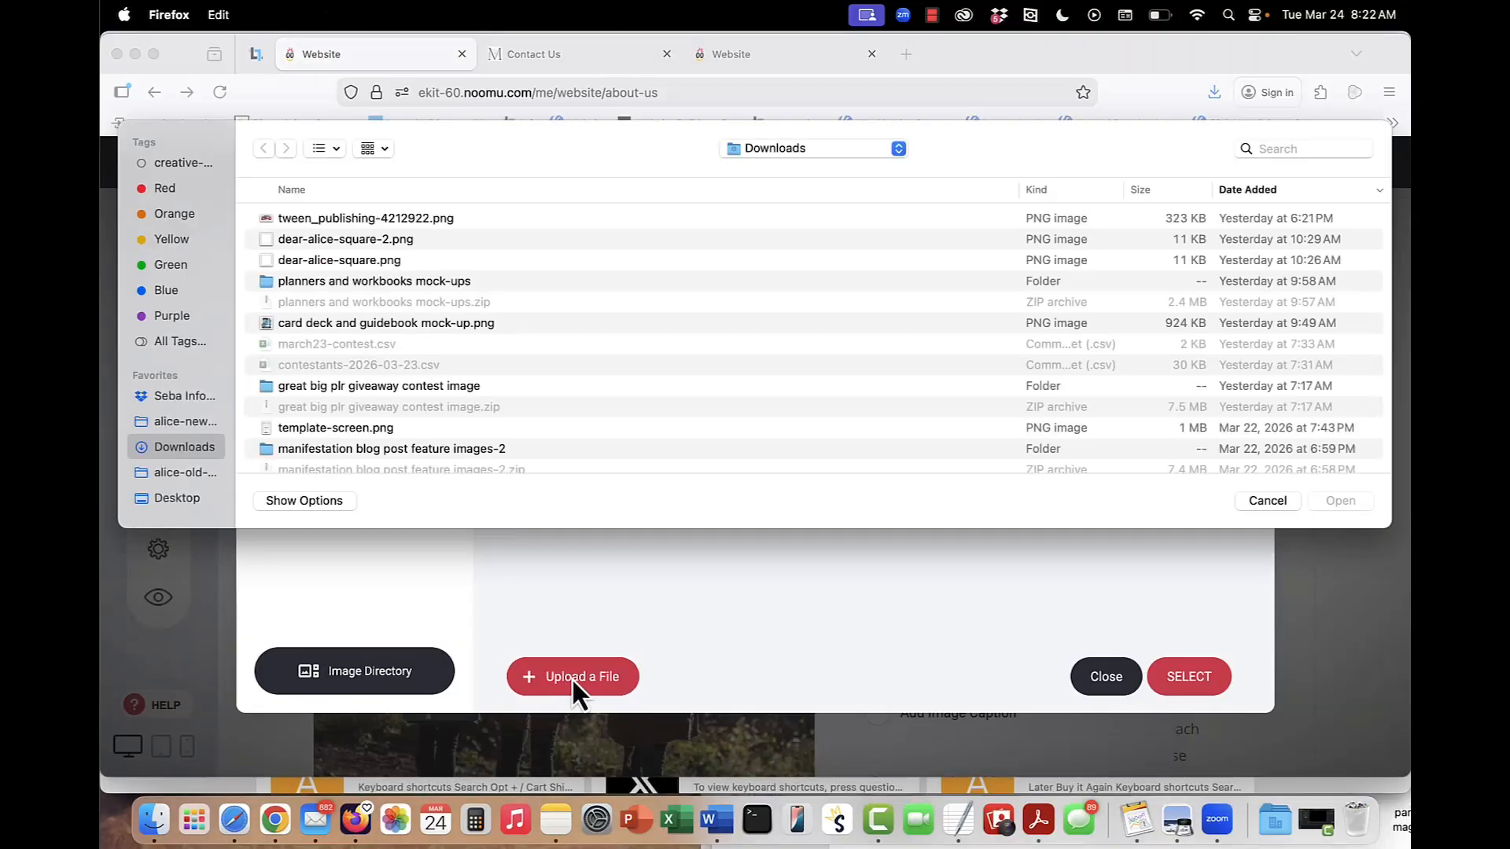
click(1288, 502)
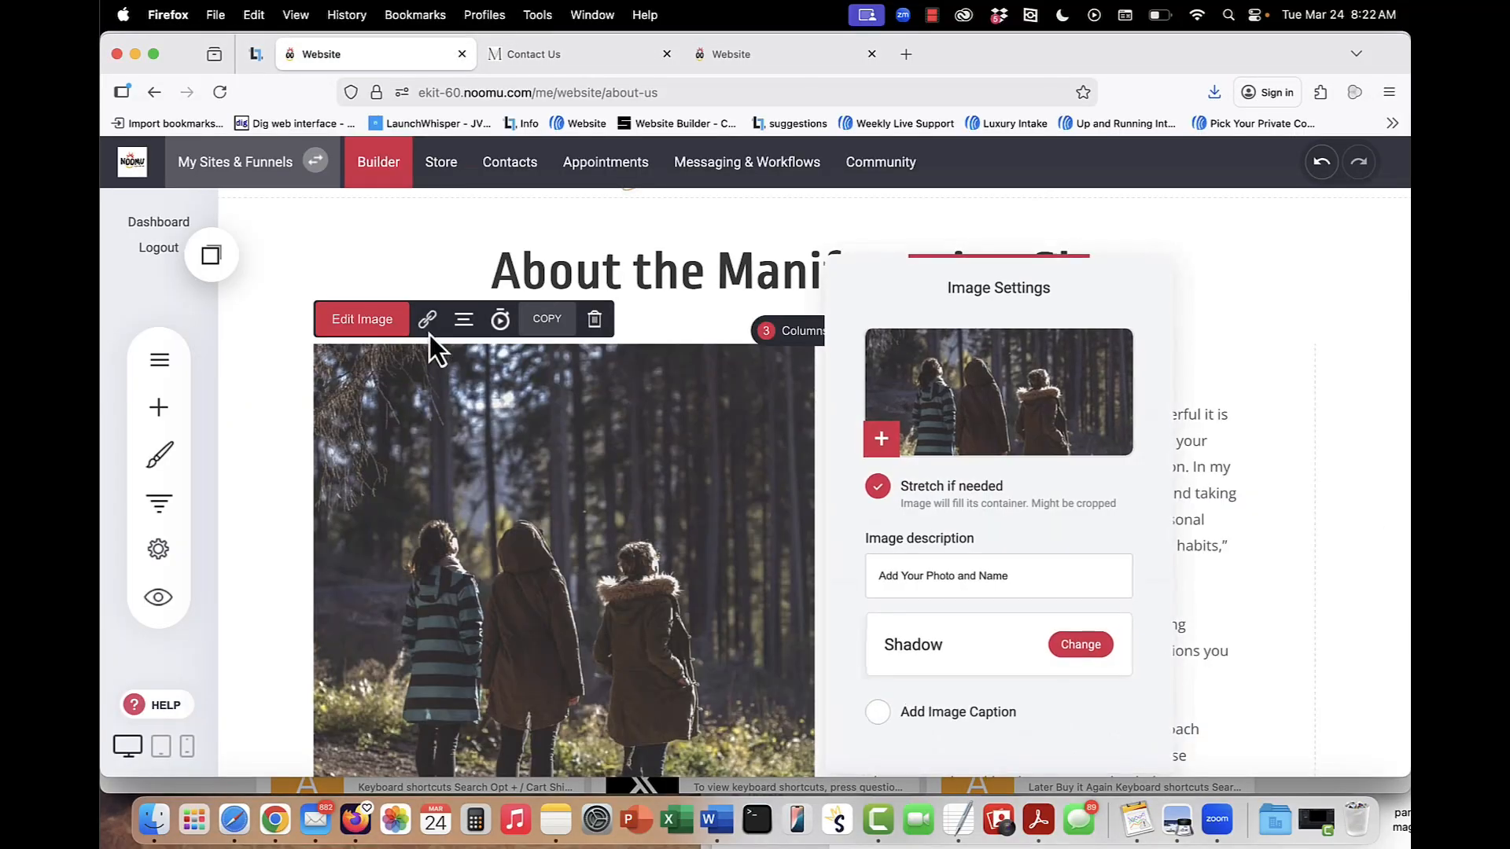
Highlight the About Us photo's image description, close the image settings and look over the page.
click(1014, 575)
drag(1015, 574, 875, 574)
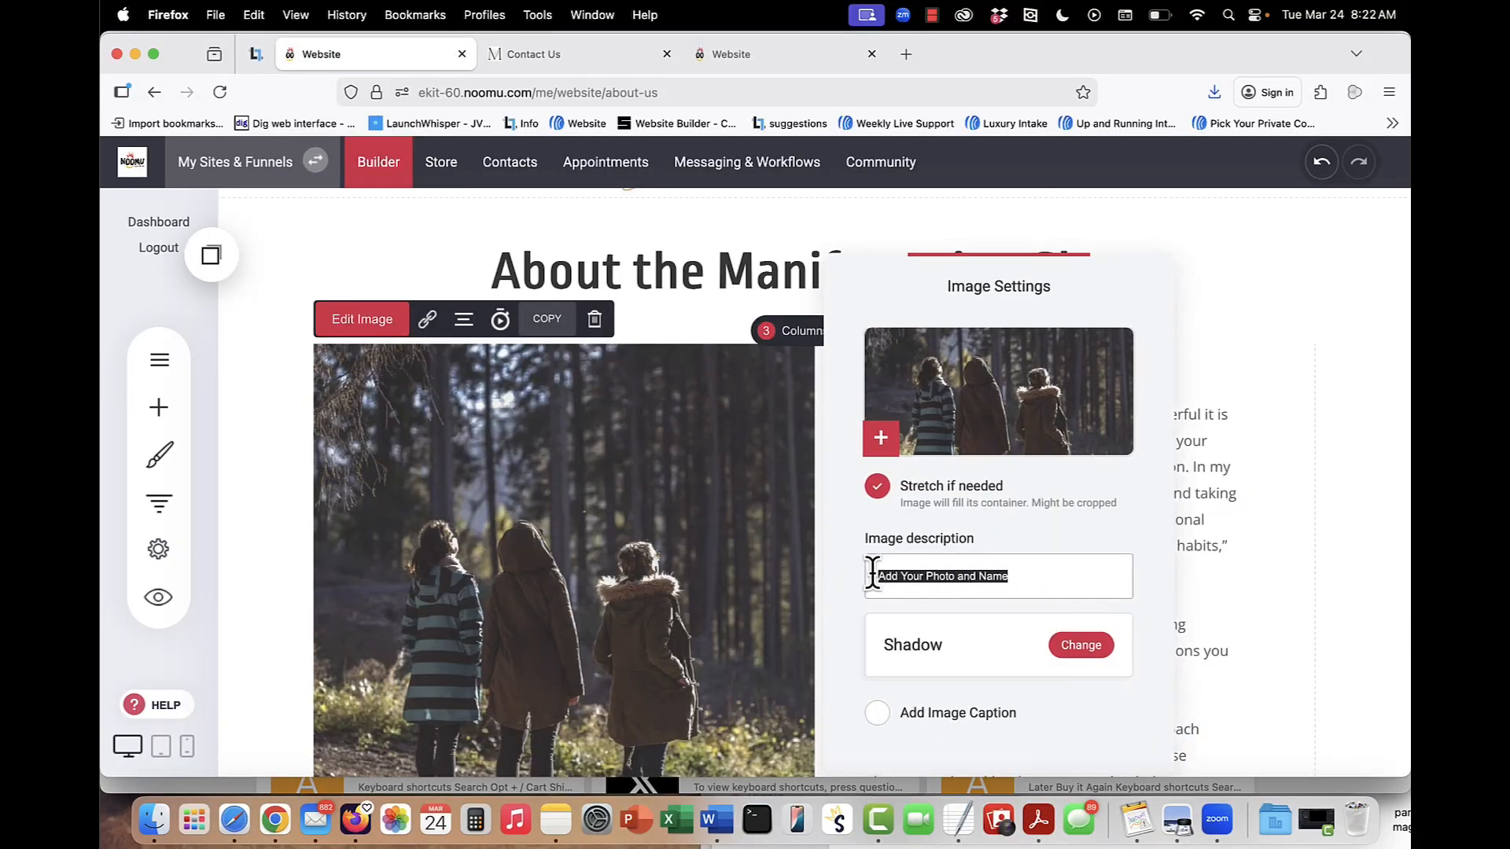
click(1202, 519)
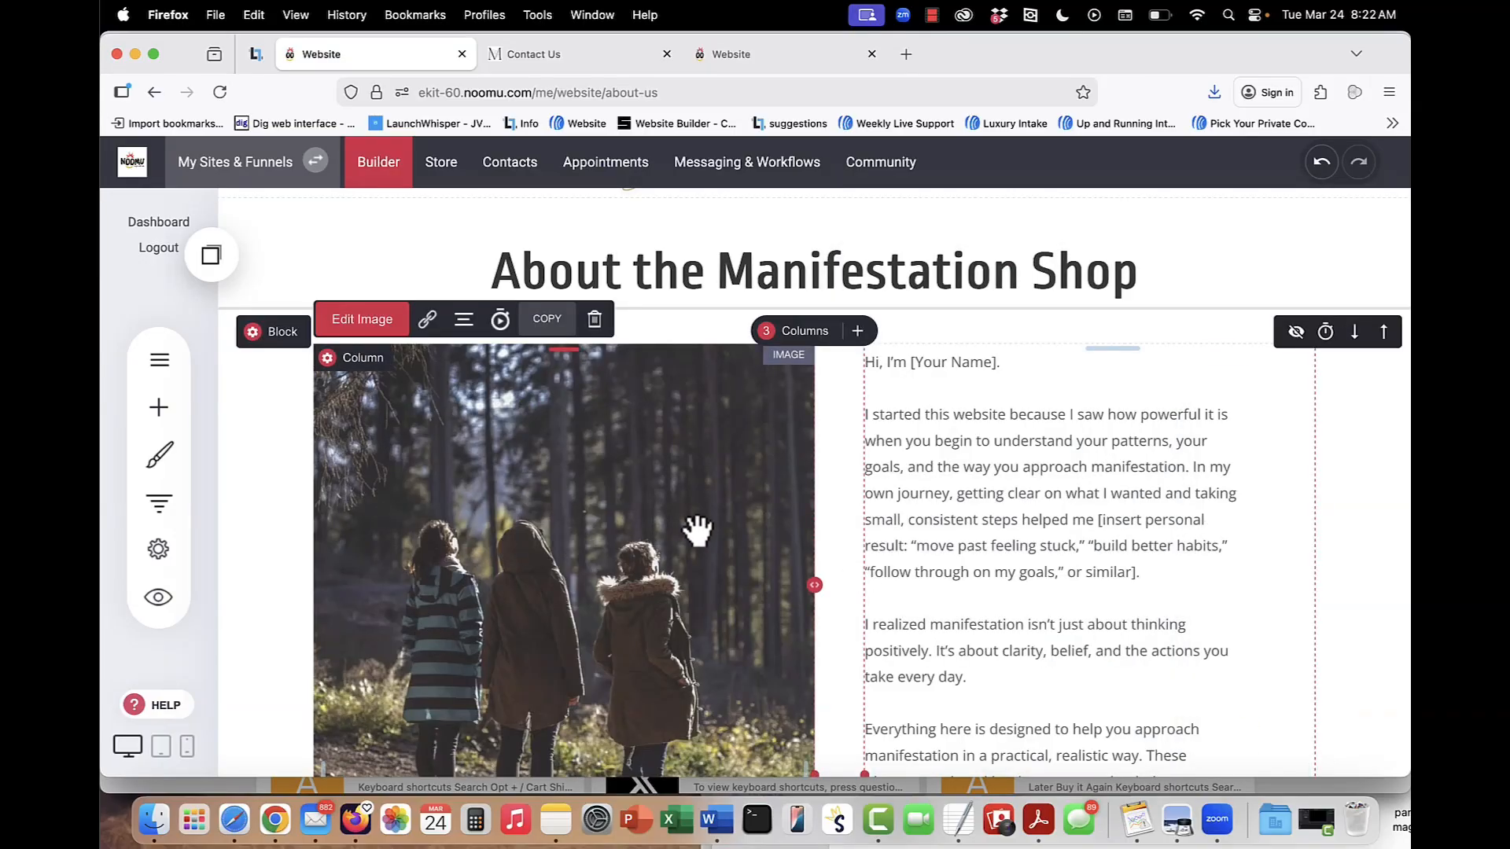
scroll(692, 529, down, 4)
scroll(696, 525, up, 4)
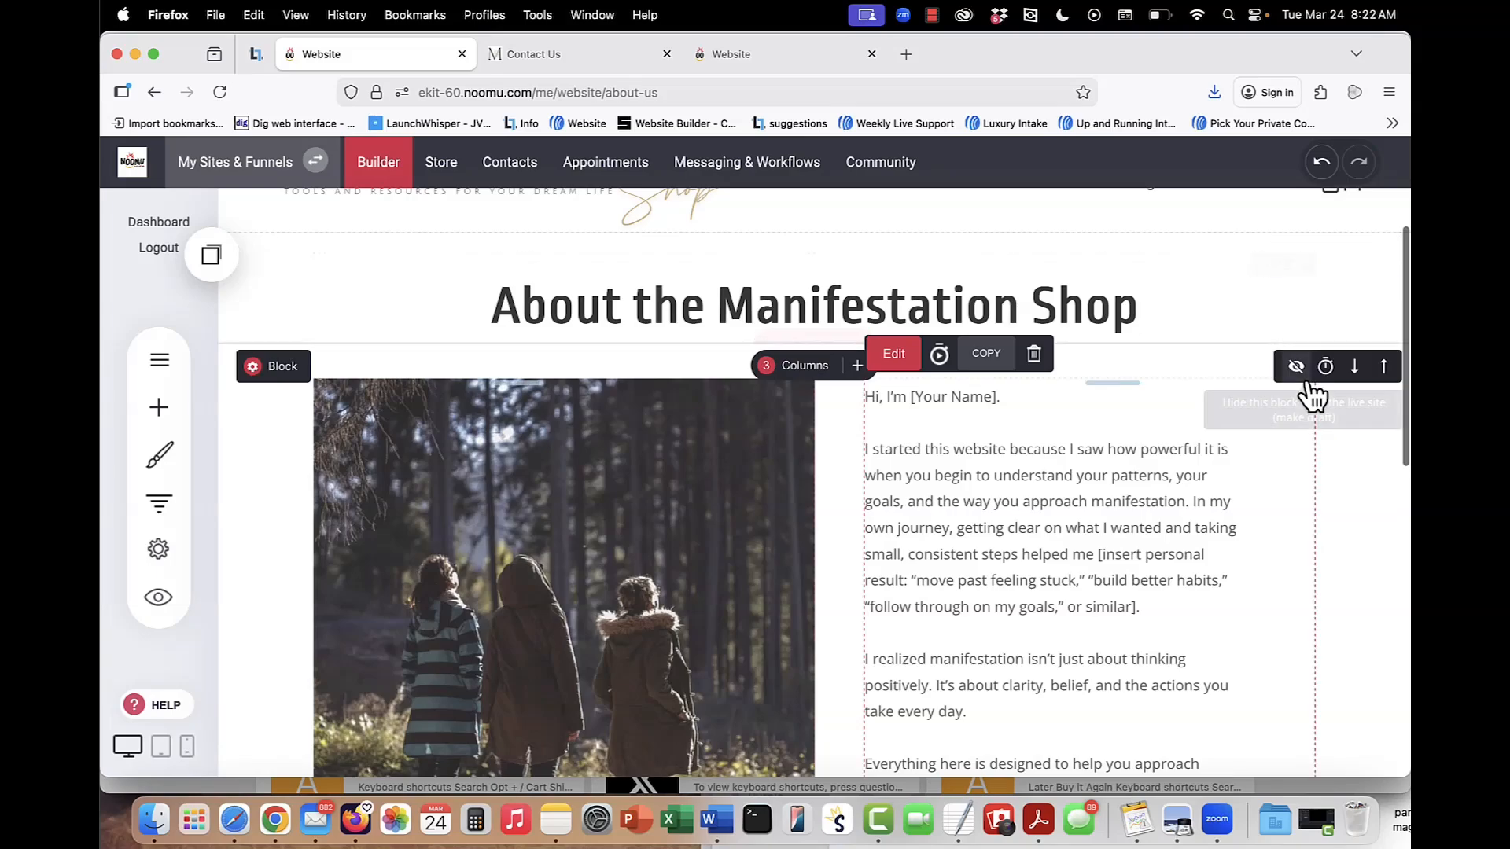
Open the Contact Us page and bring its contact form into view.
click(159, 360)
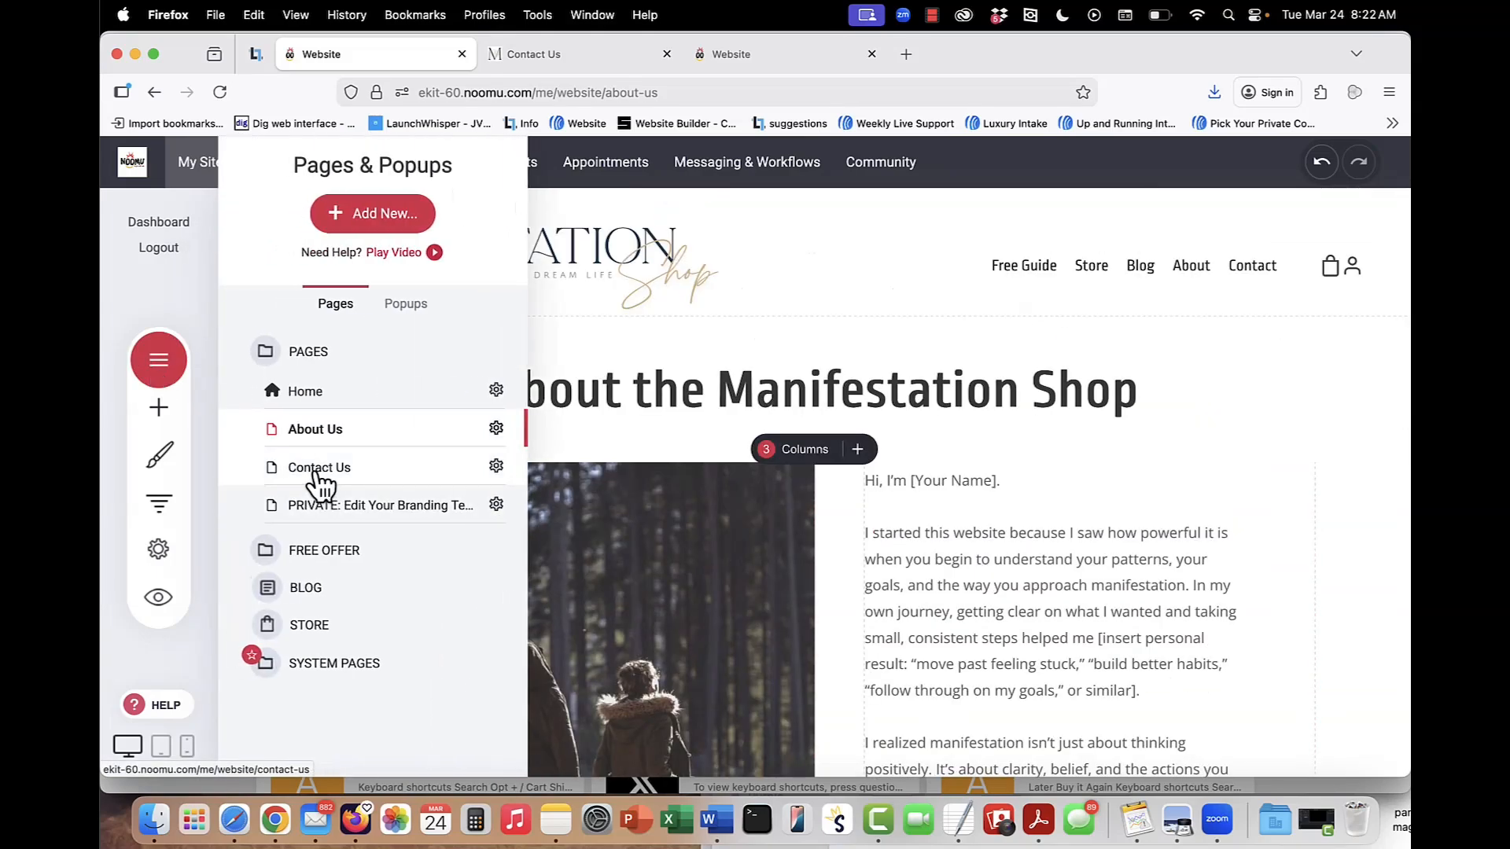
click(318, 469)
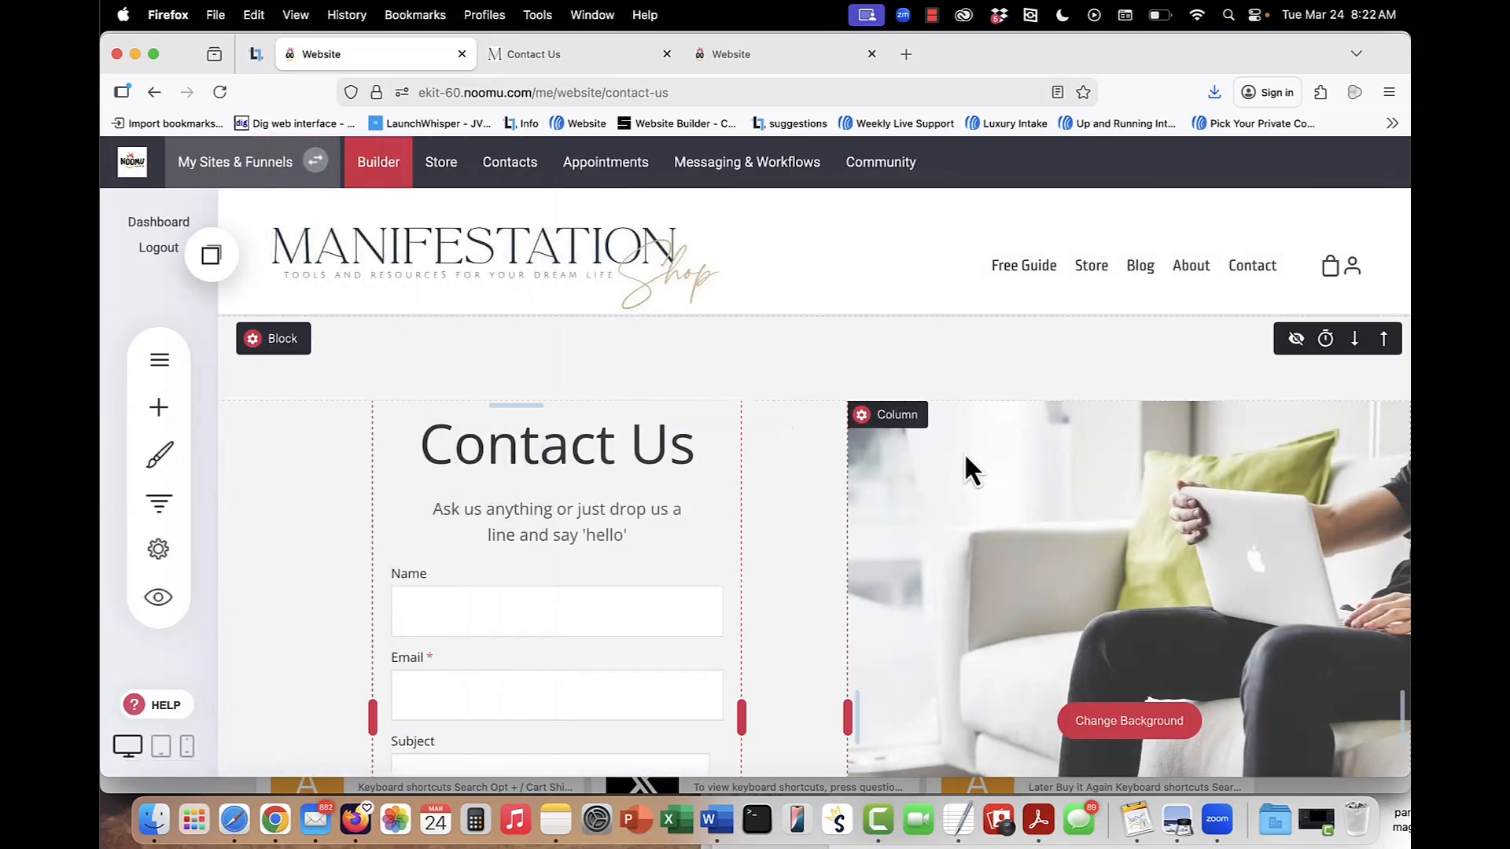
scroll(964, 451, down, 3)
Review the contact form's settings for notifications, button text, action on submit, thank you message and email marketing.
click(499, 464)
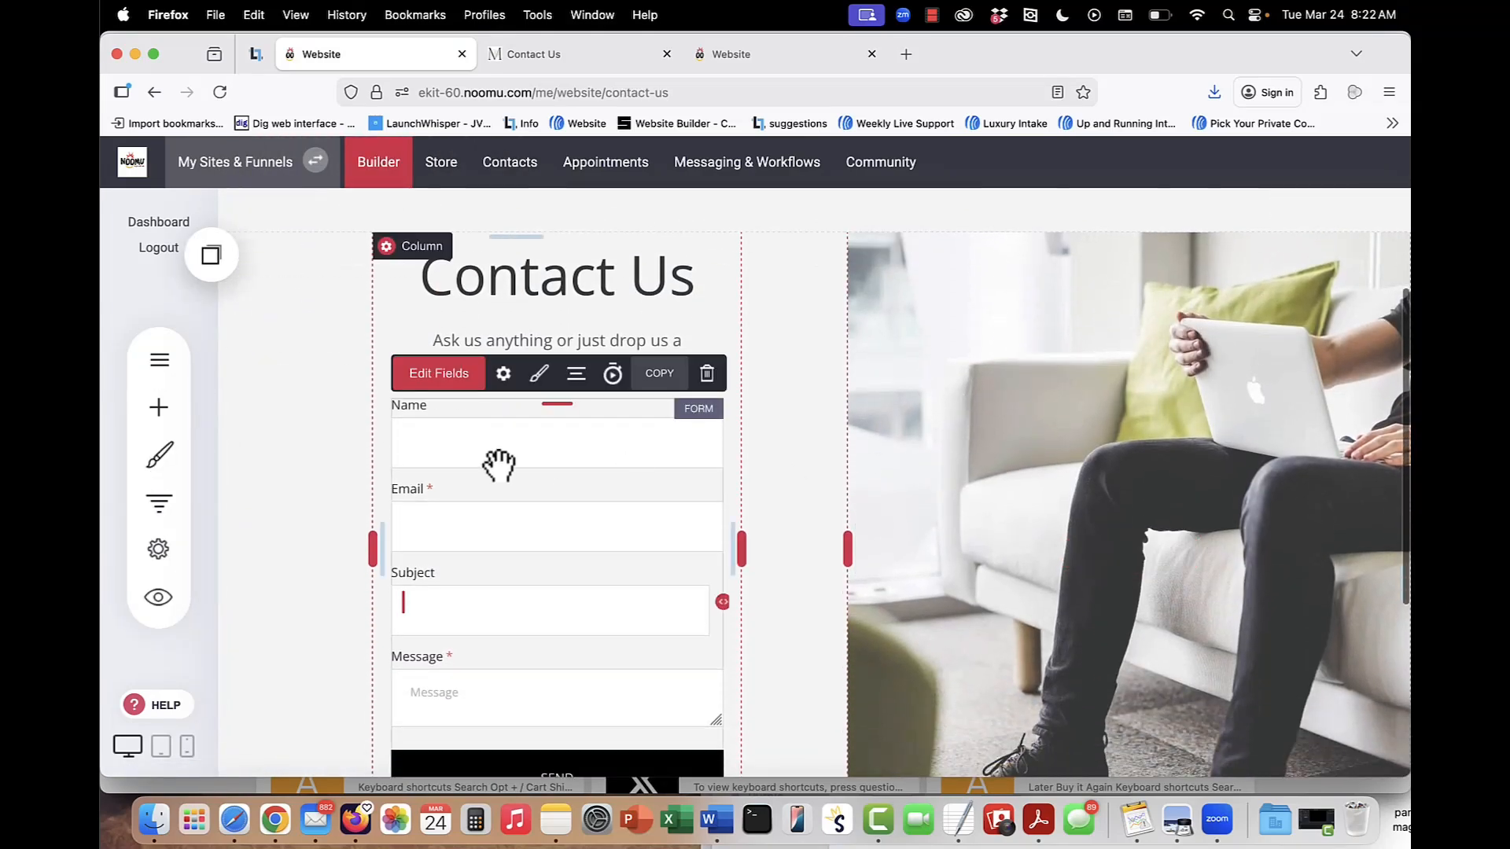
click(503, 375)
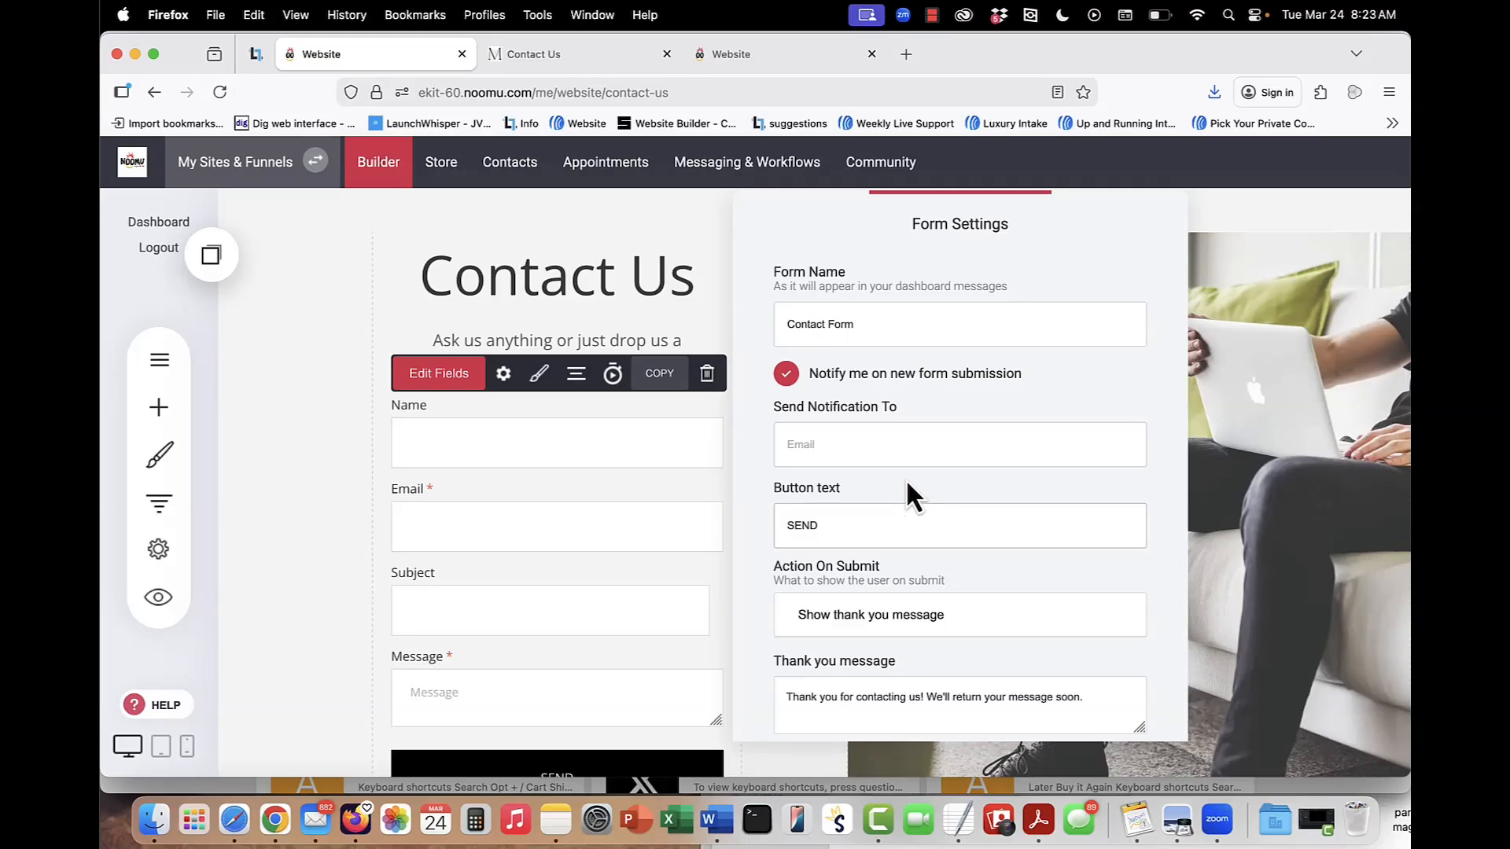
scroll(903, 478, down, 2)
scroll(903, 478, down, 2)
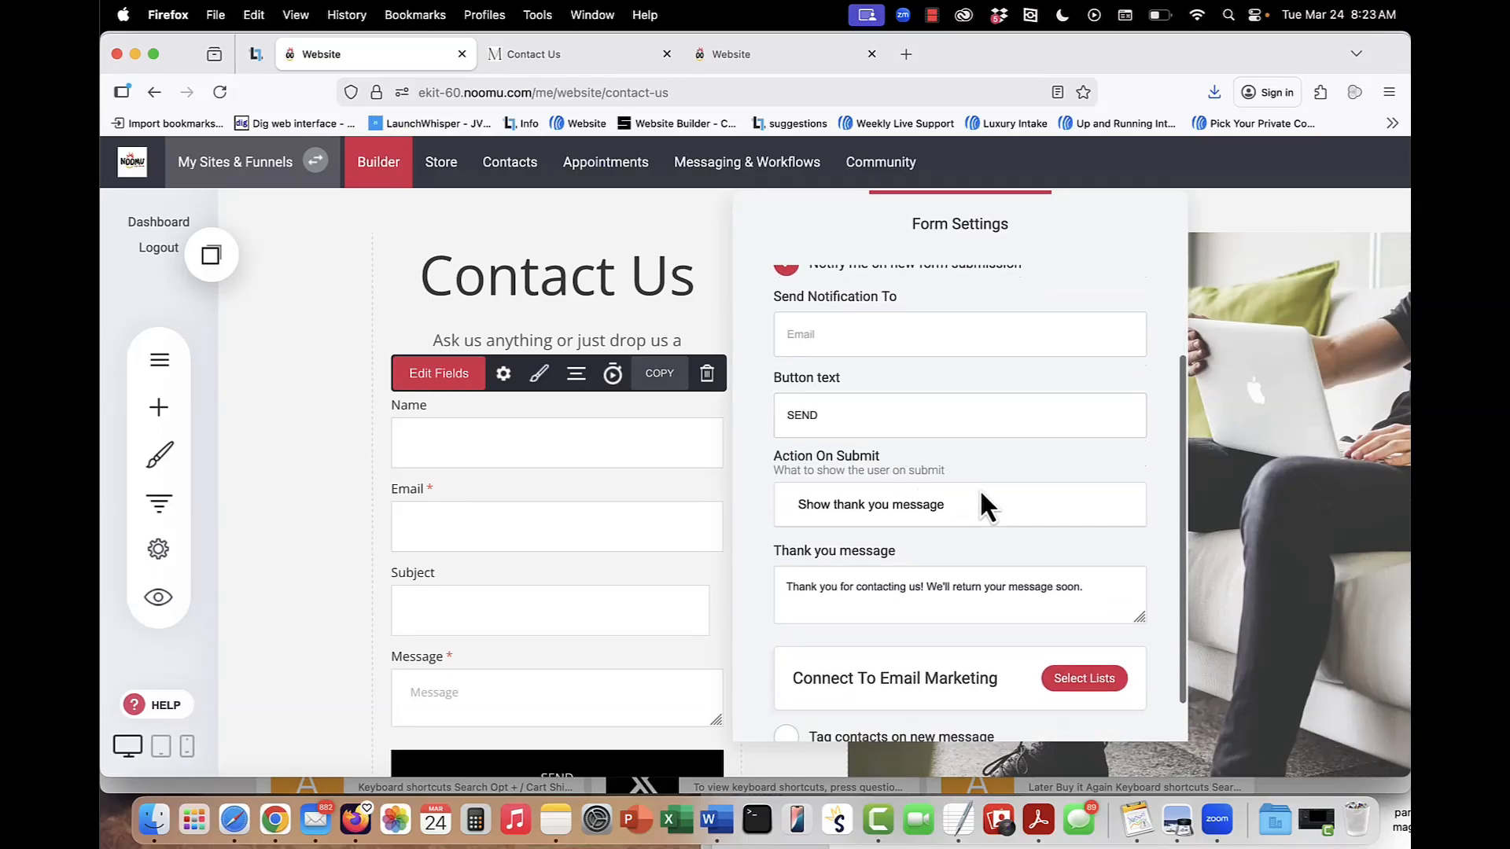
scroll(987, 498, down, 2)
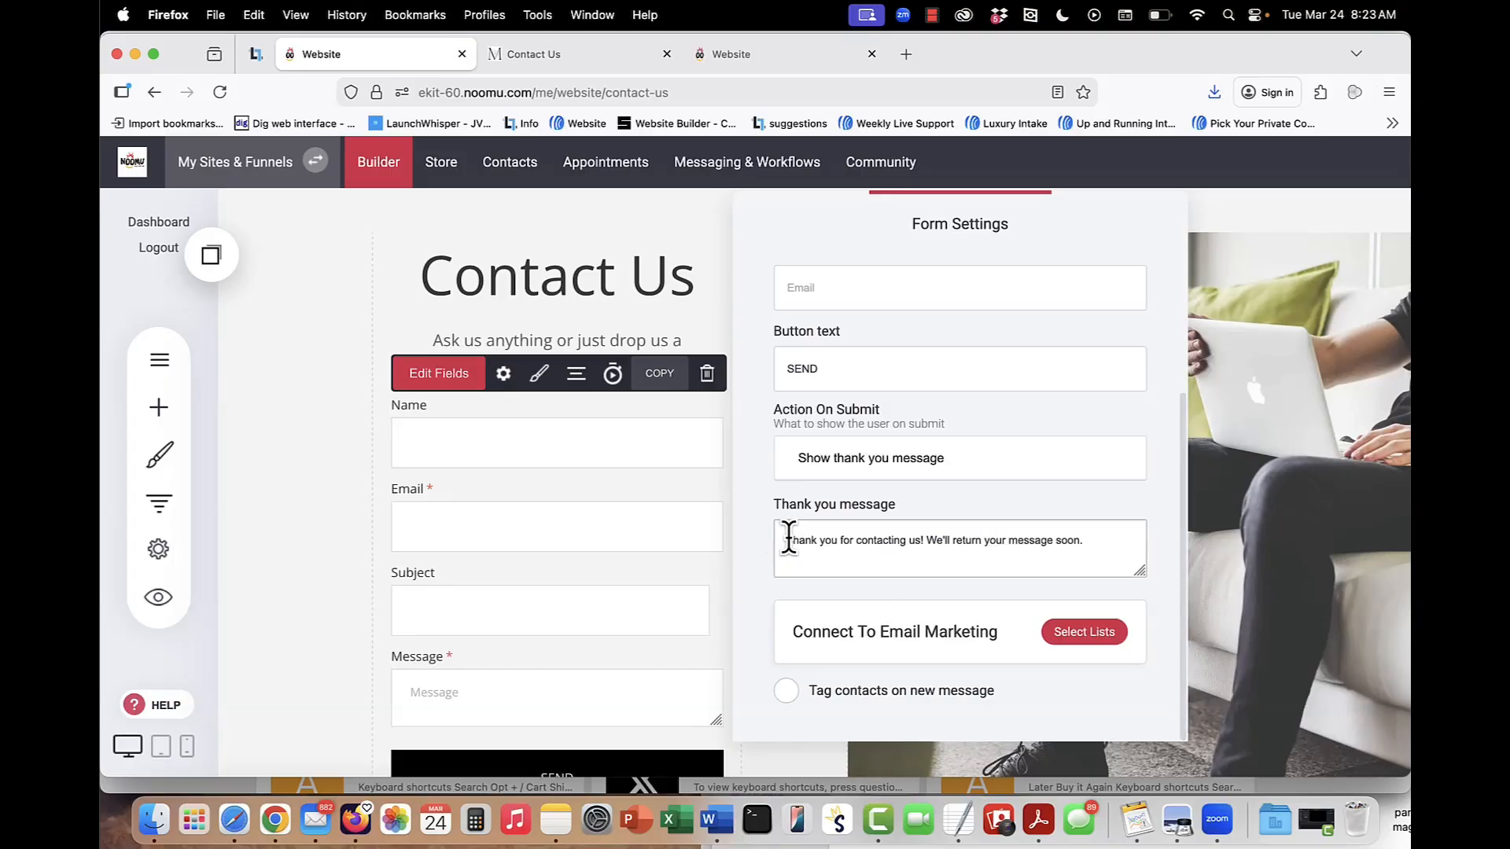
click(1252, 565)
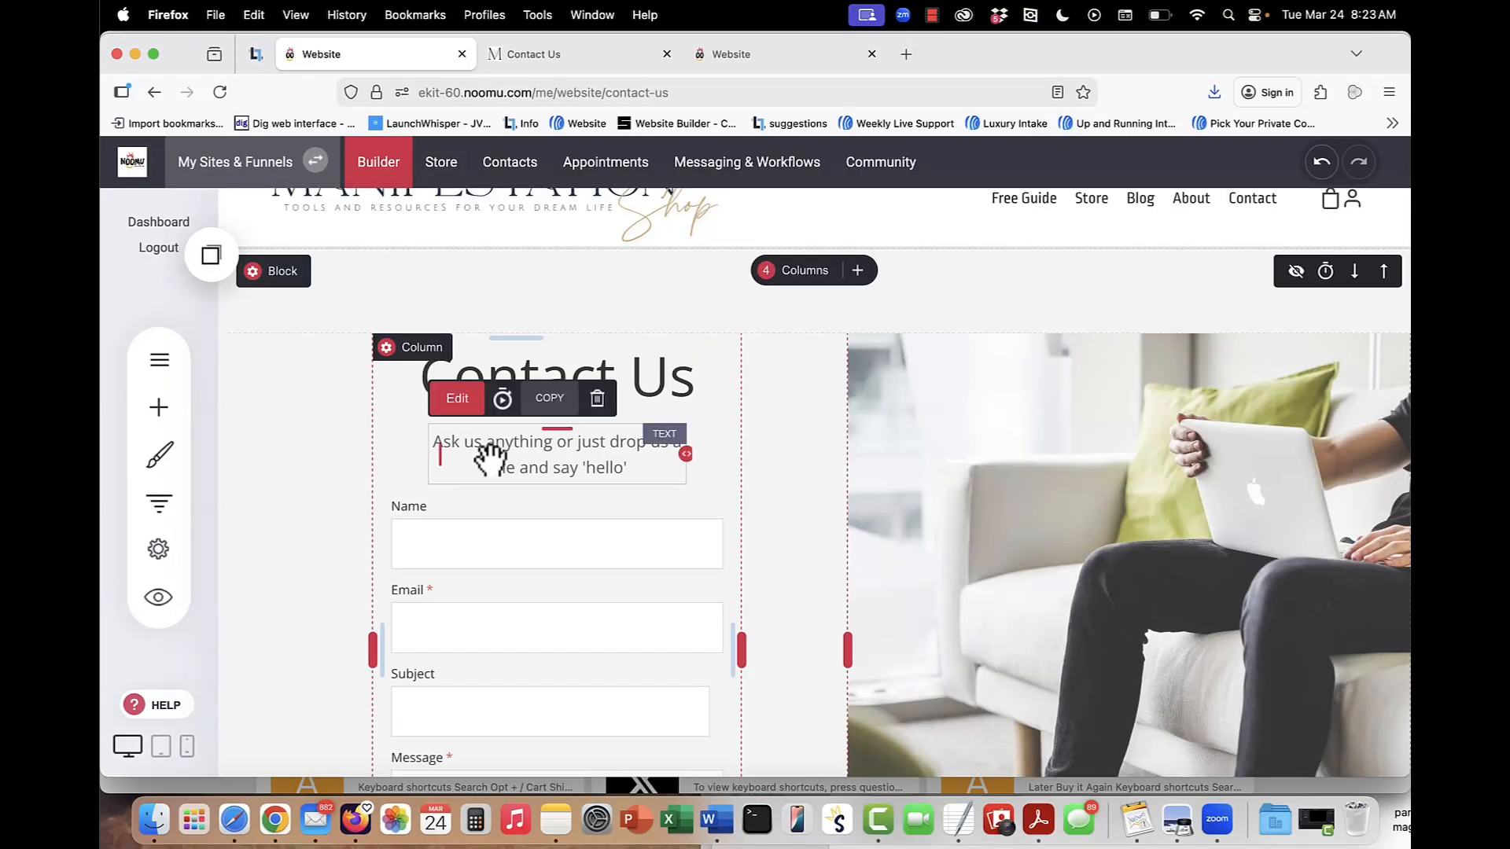
mouse_move(1272, 474)
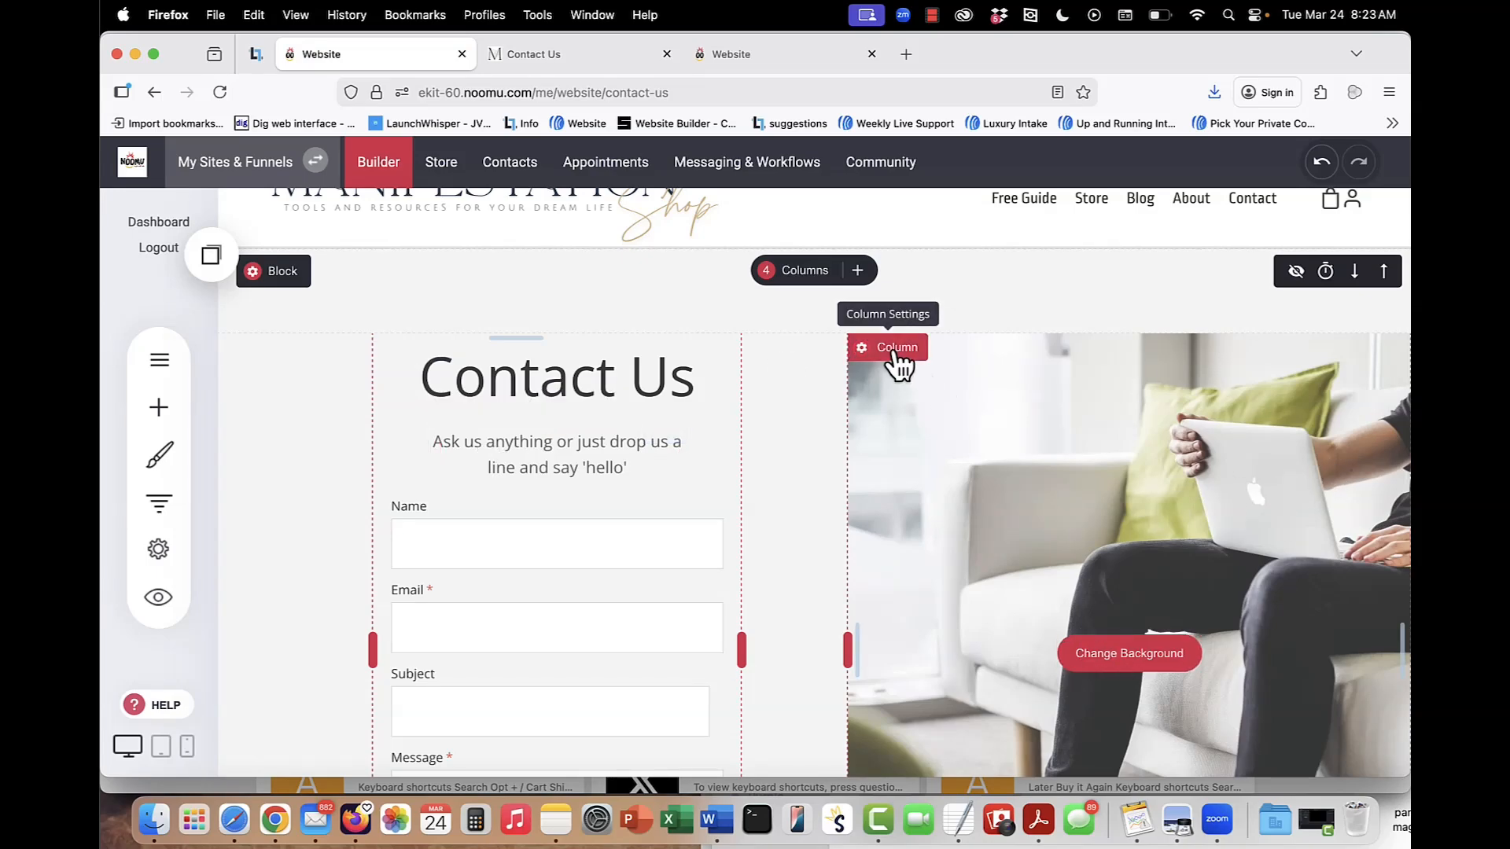
Check the background image settings of the photo column on the Contact Us page and close them.
click(1139, 650)
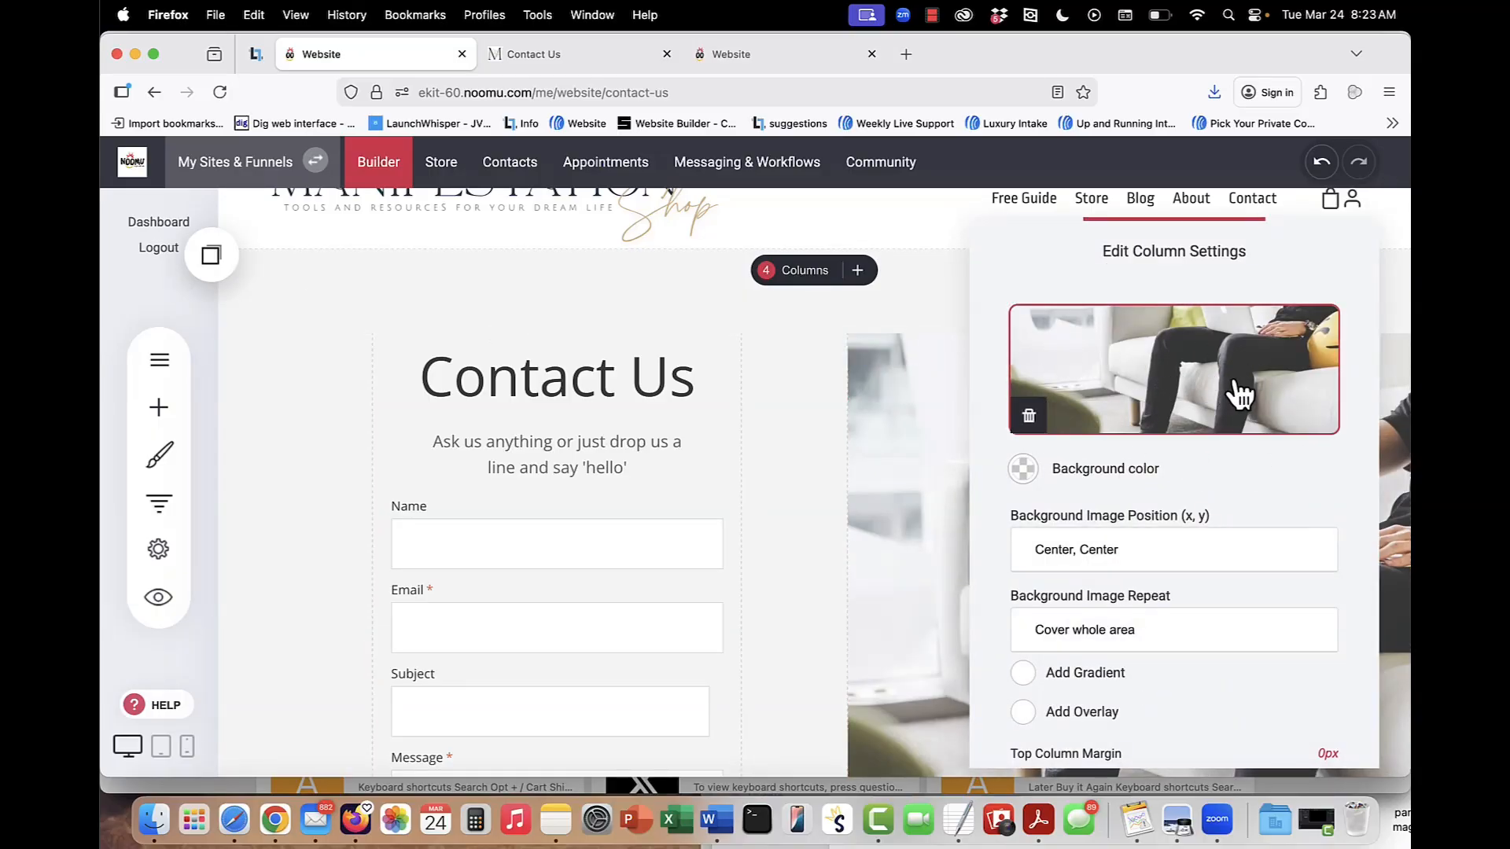
click(878, 437)
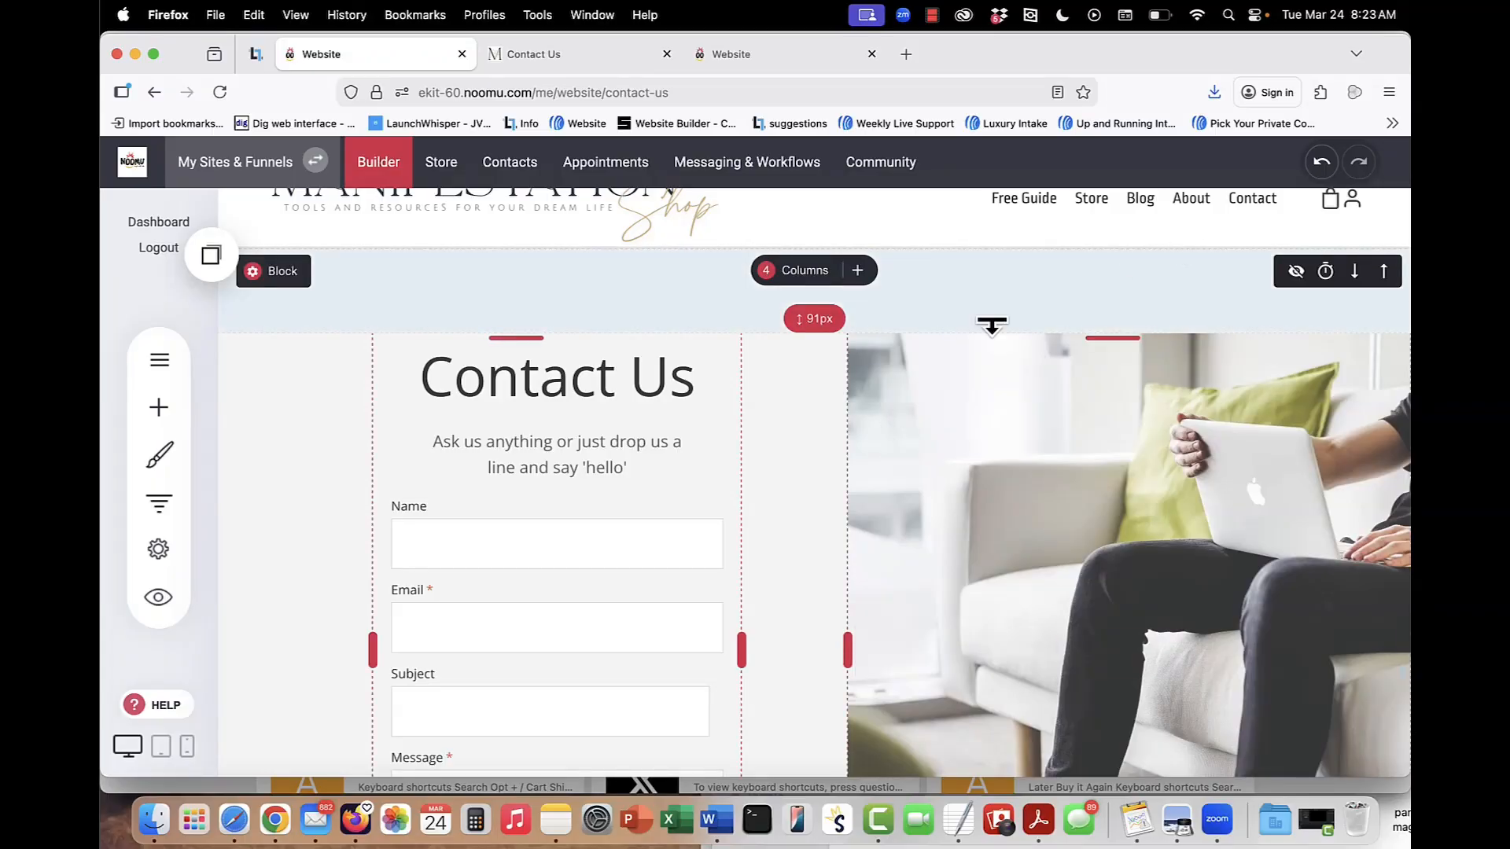
Open the 5 Blocks Manifestation Guide sign-up page from the Free Offer folder and look over its content and forms.
click(154, 364)
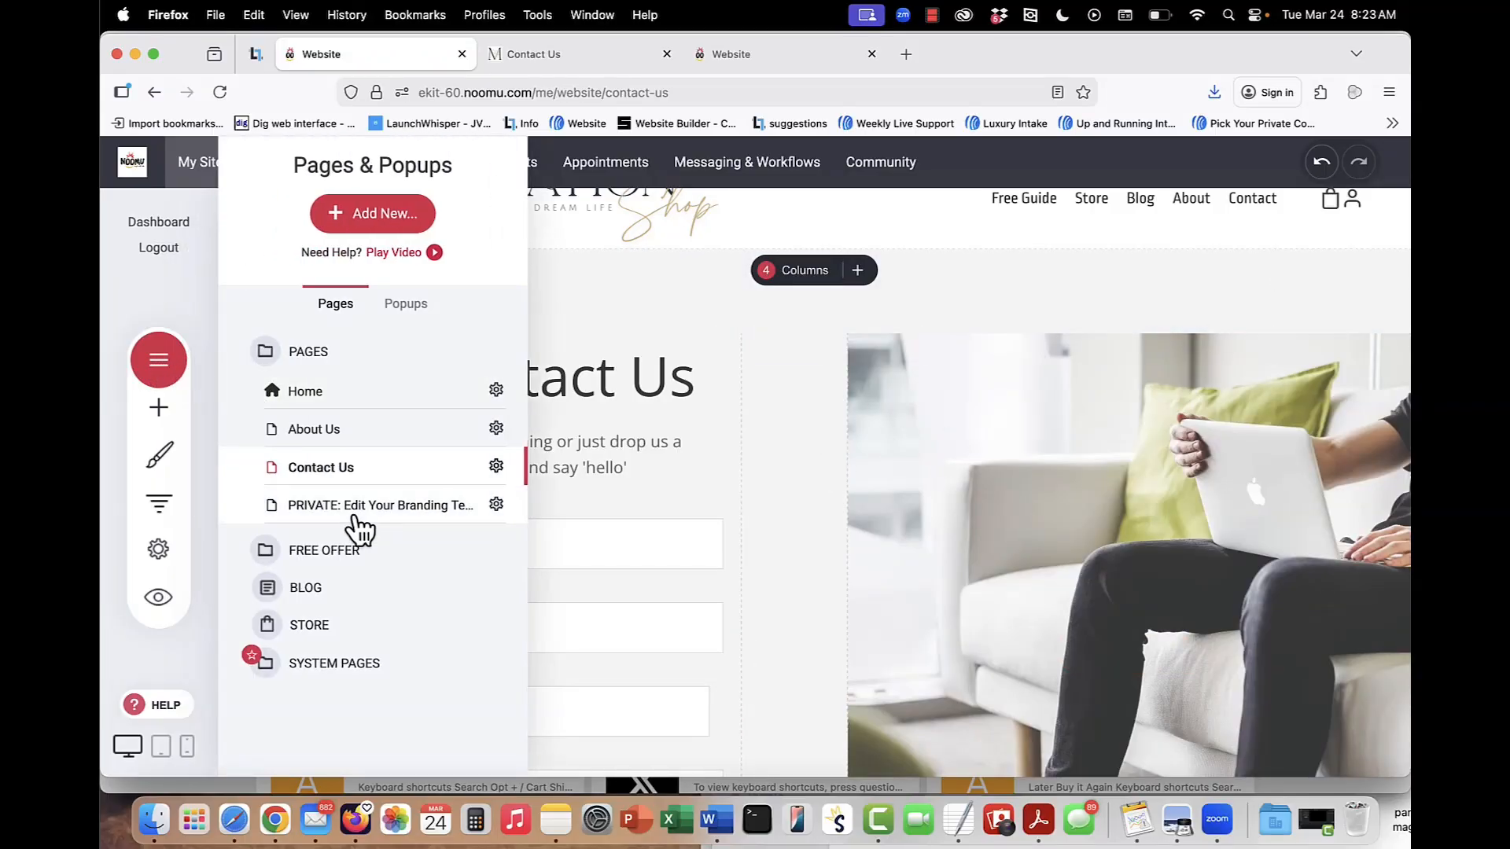
click(353, 563)
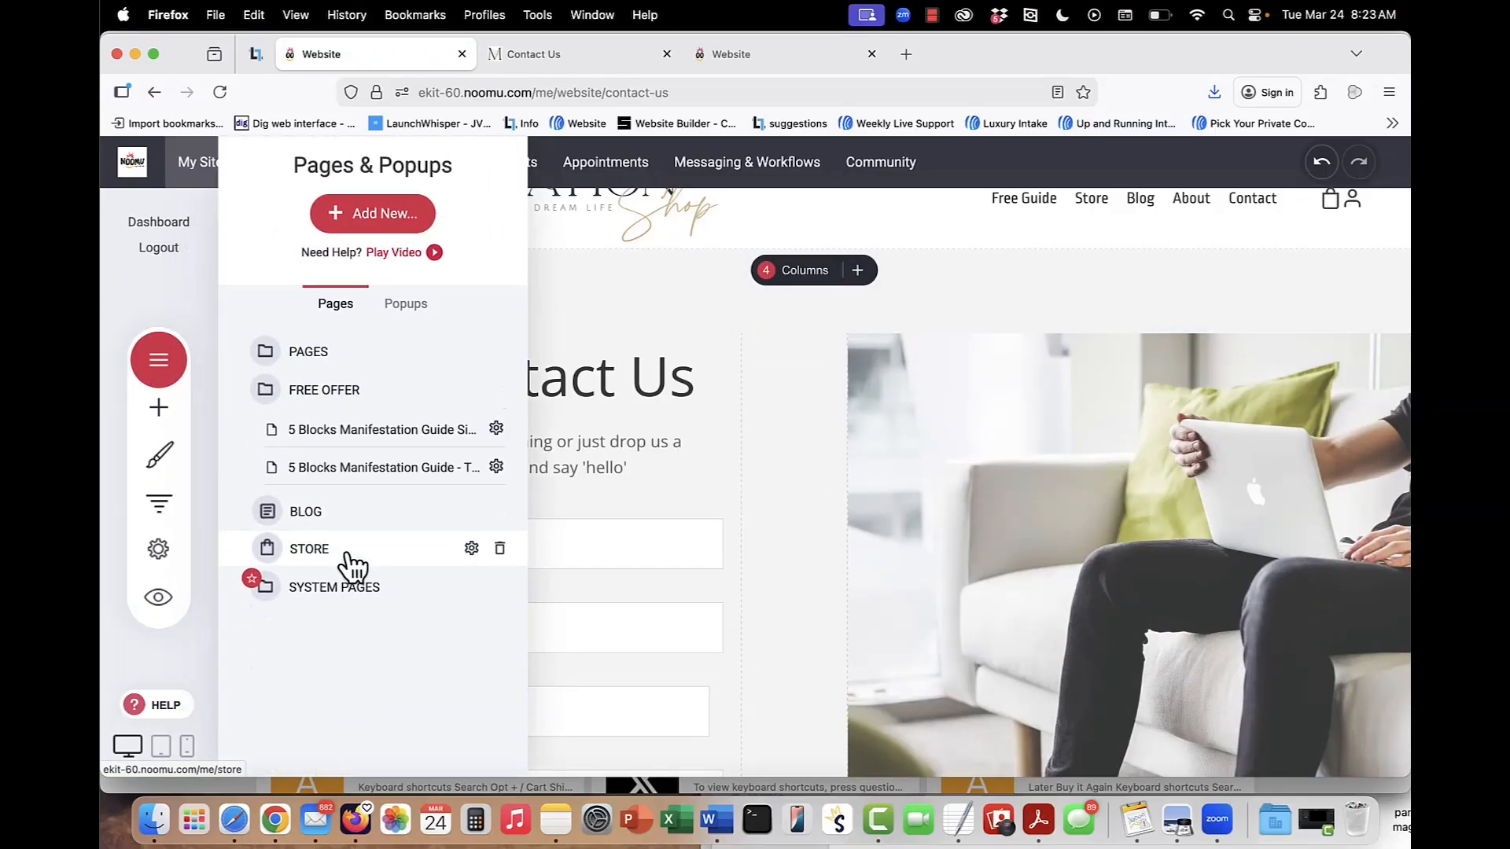
click(385, 431)
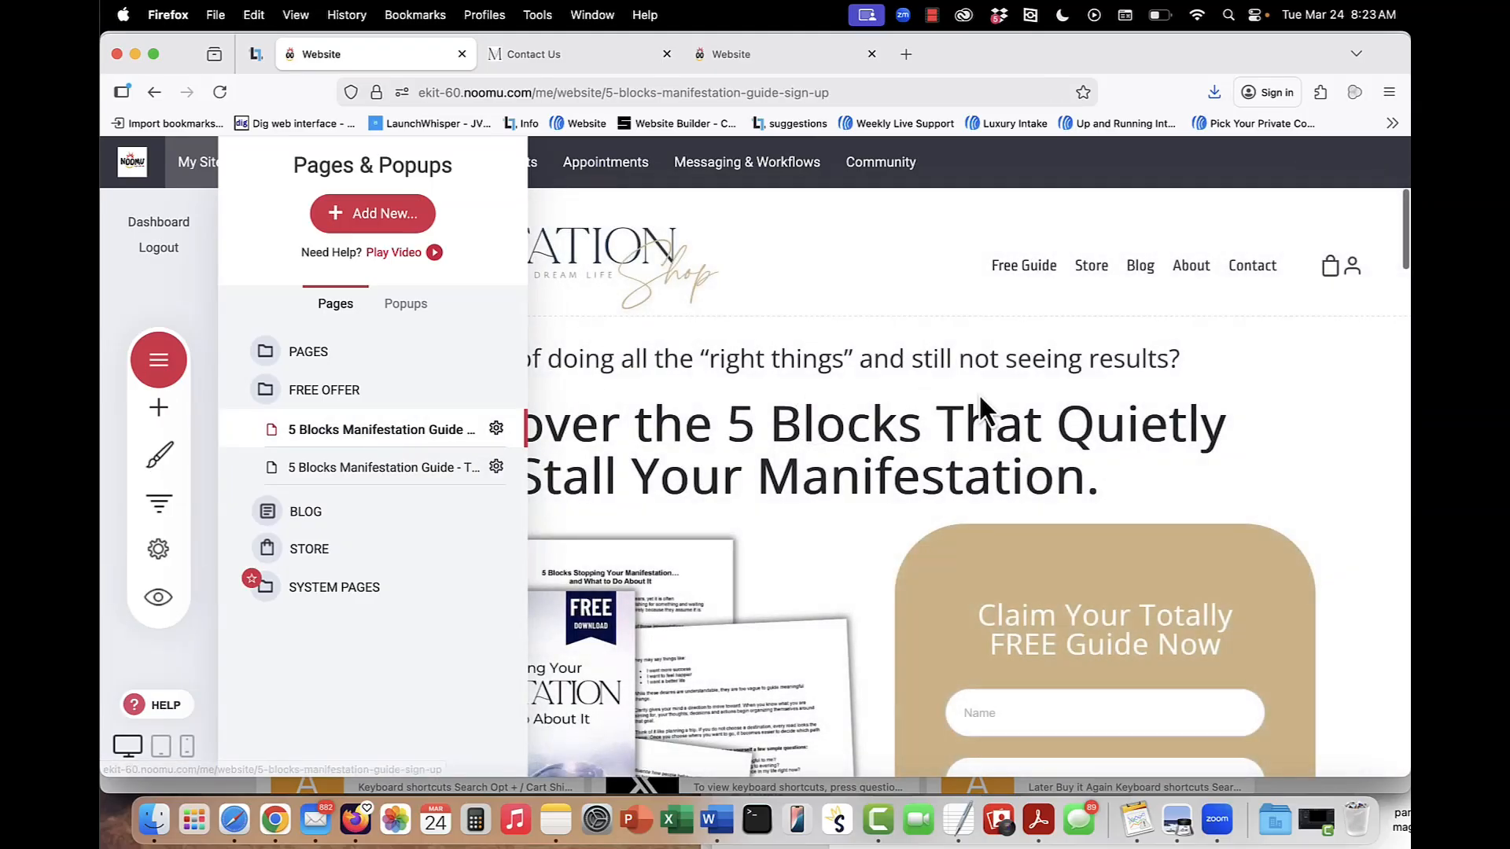
scroll(970, 394, down, 2)
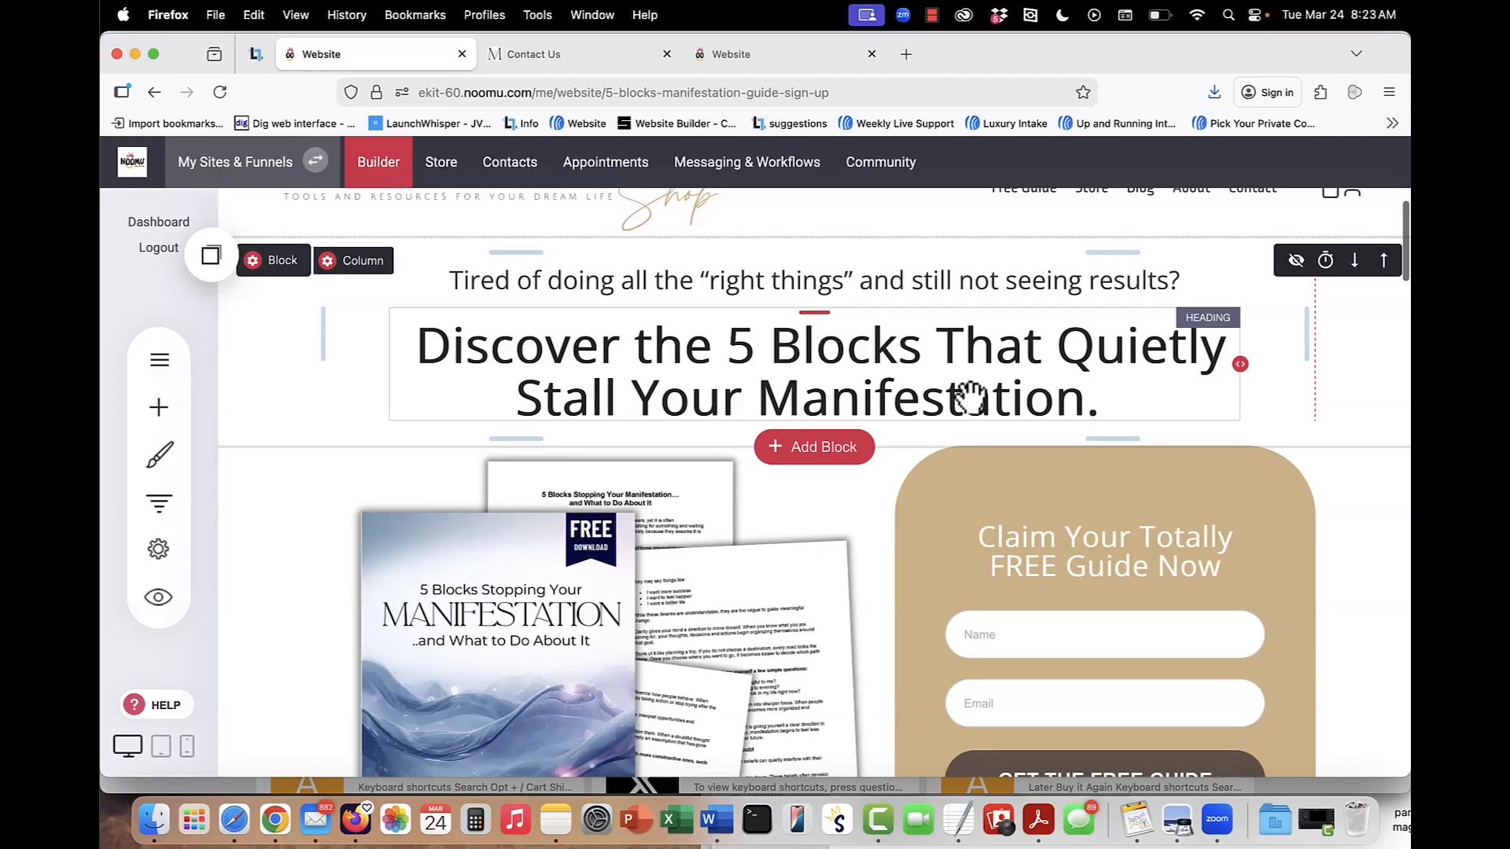
scroll(1075, 537, down, 4)
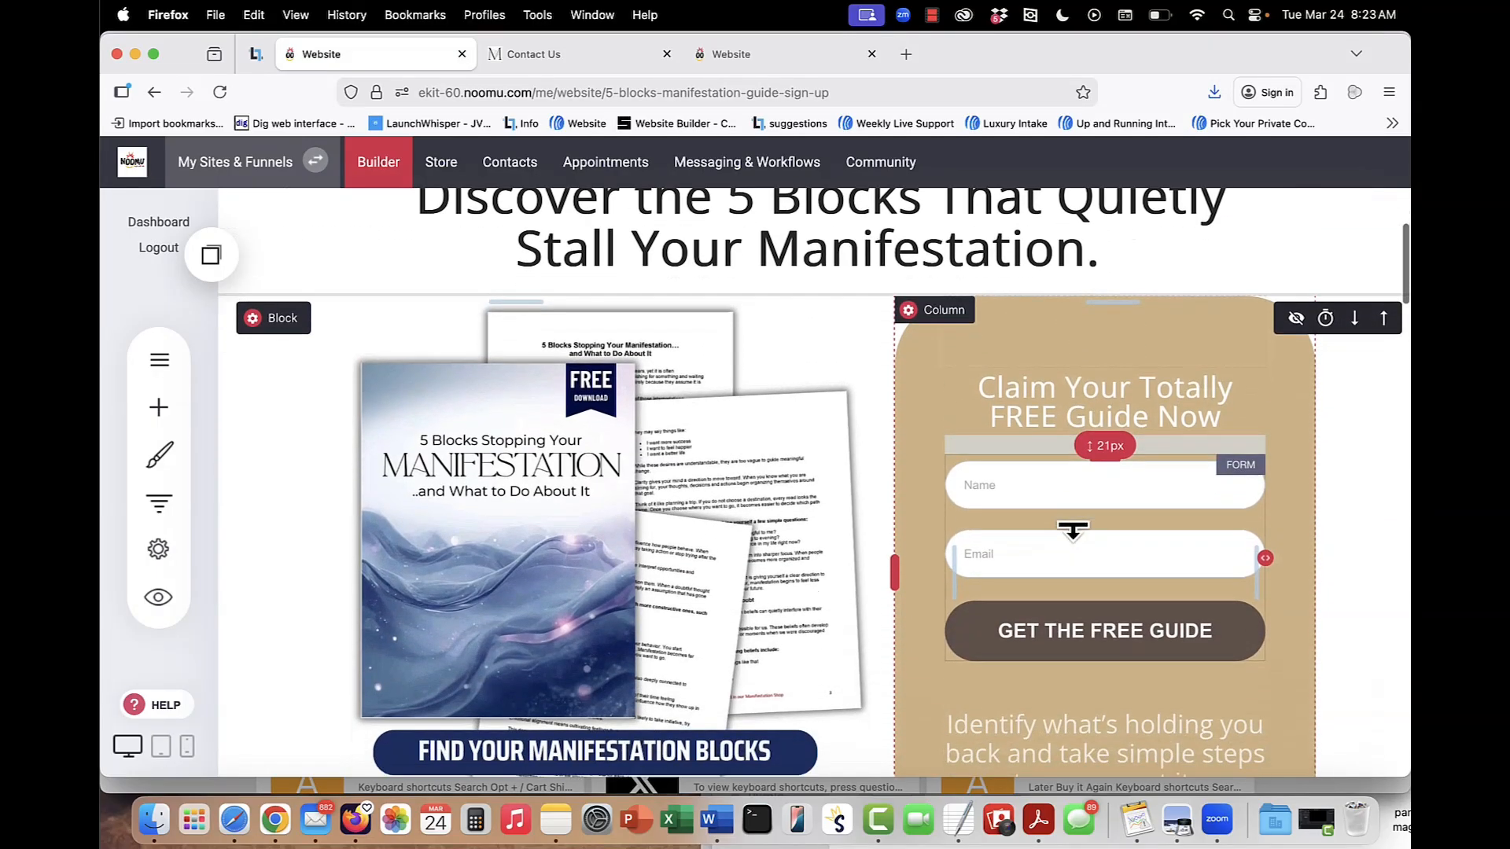
scroll(1075, 537, down, 15)
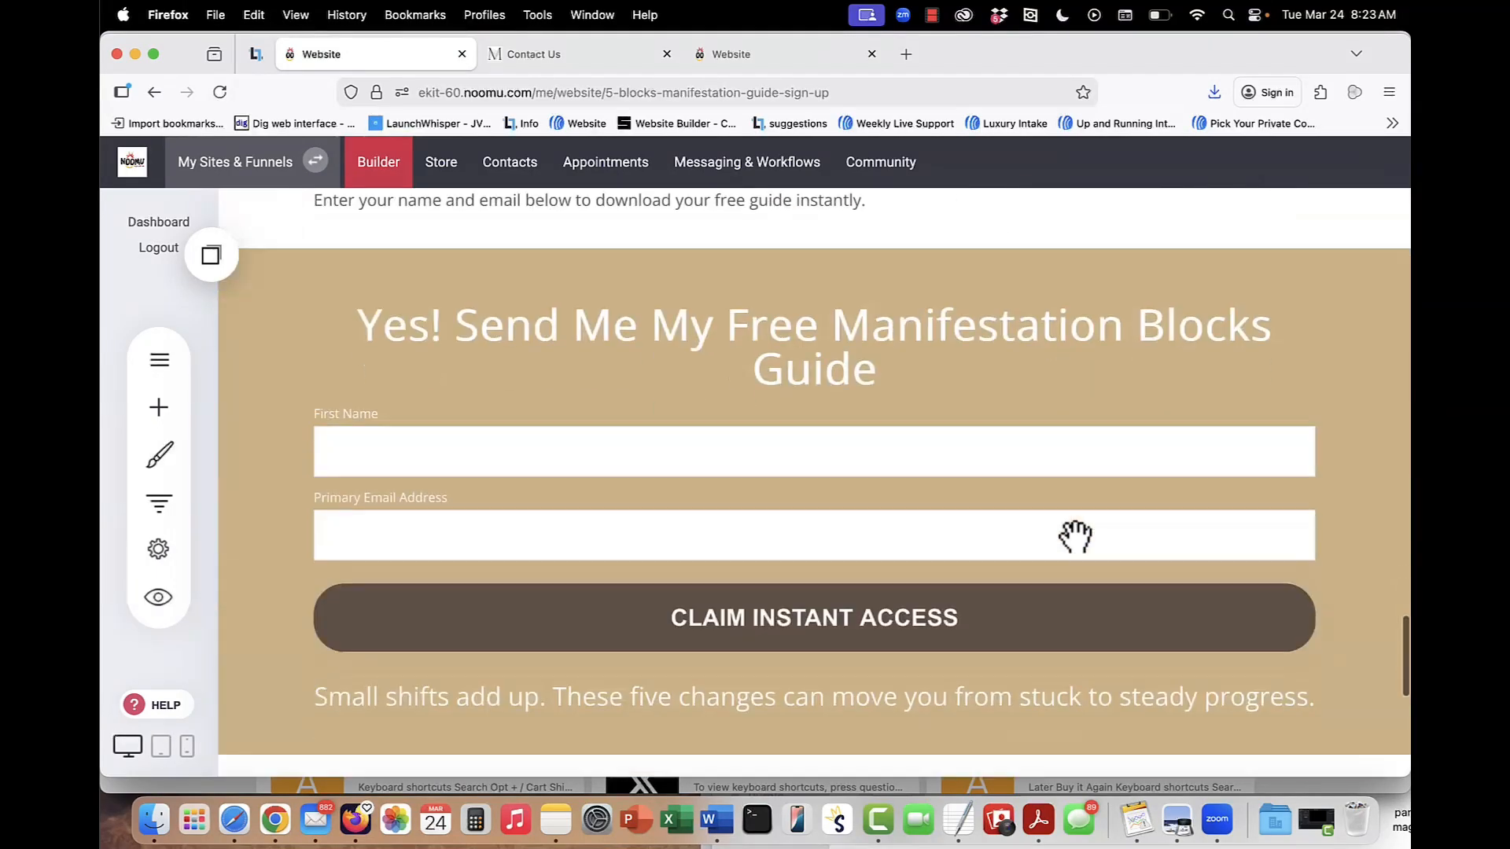
scroll(1074, 534, up, 4)
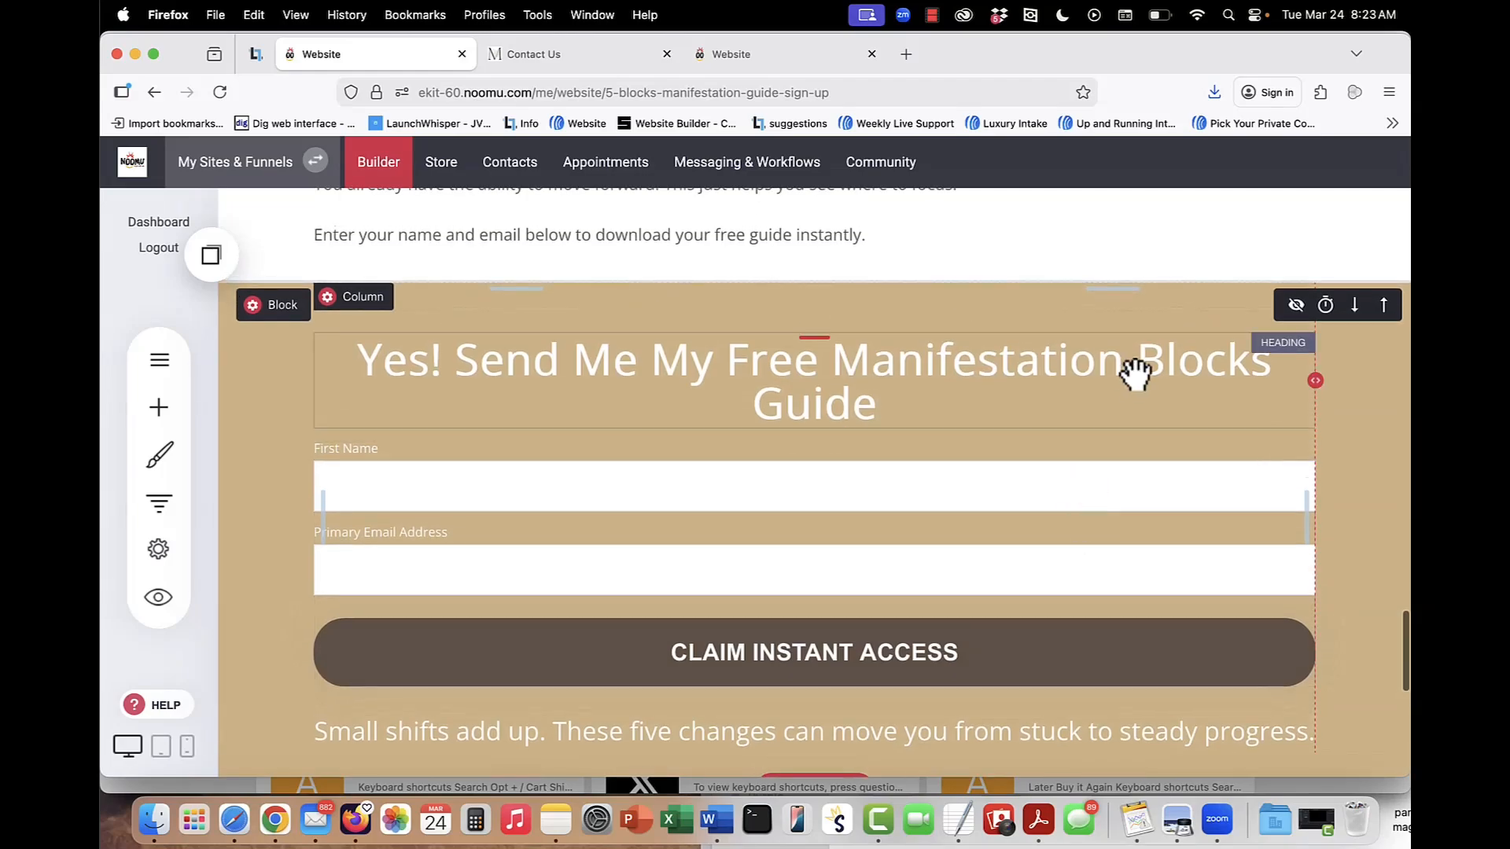
scroll(1137, 375, up, 15)
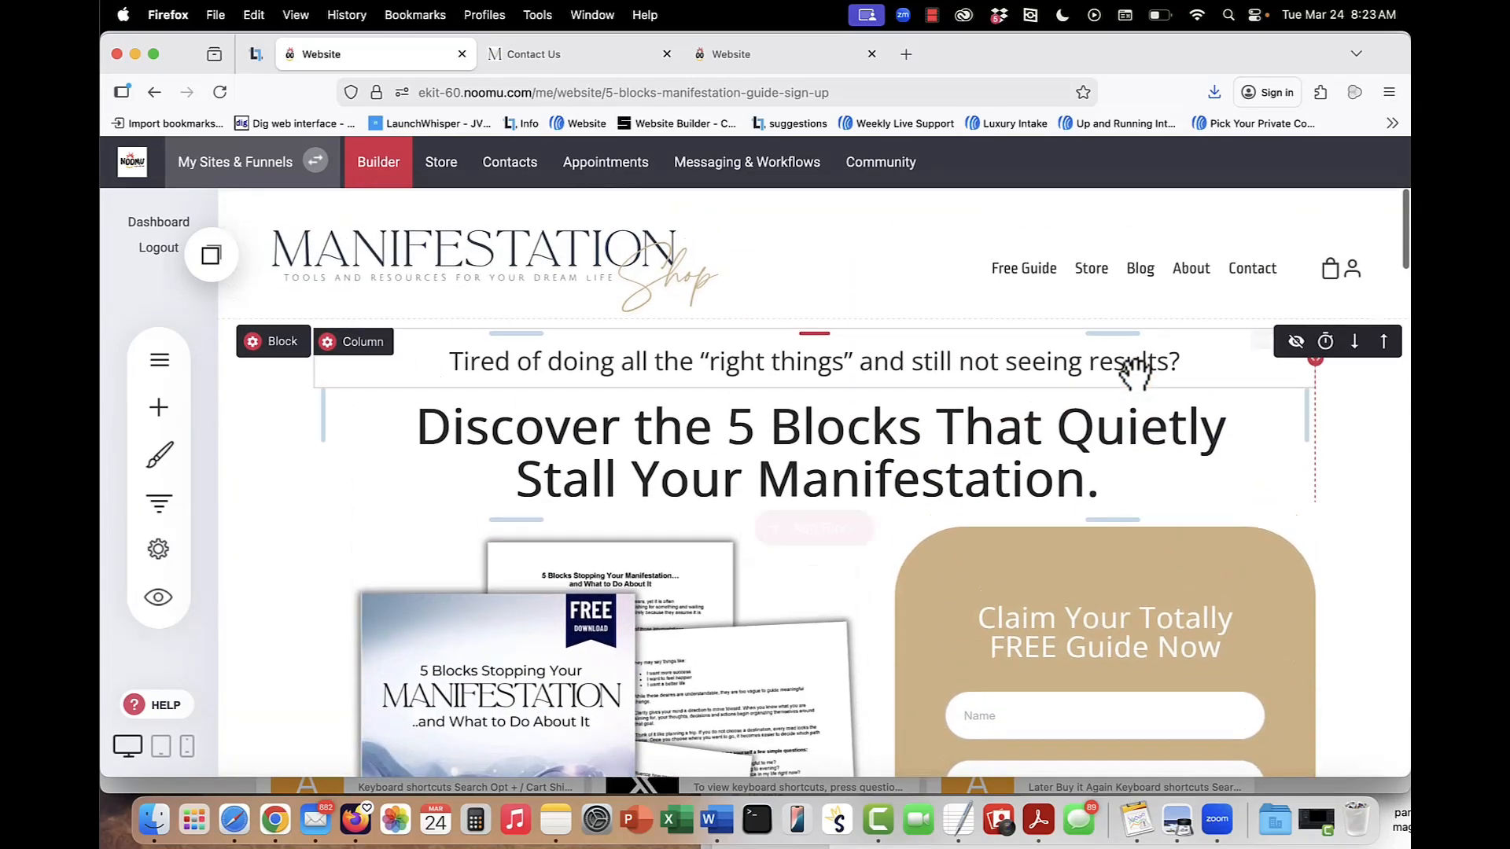
Open the settings of the Claim Your Totally FREE Guide form, highlight its form name and review the submit action and thank you page.
scroll(1112, 625, down, 3)
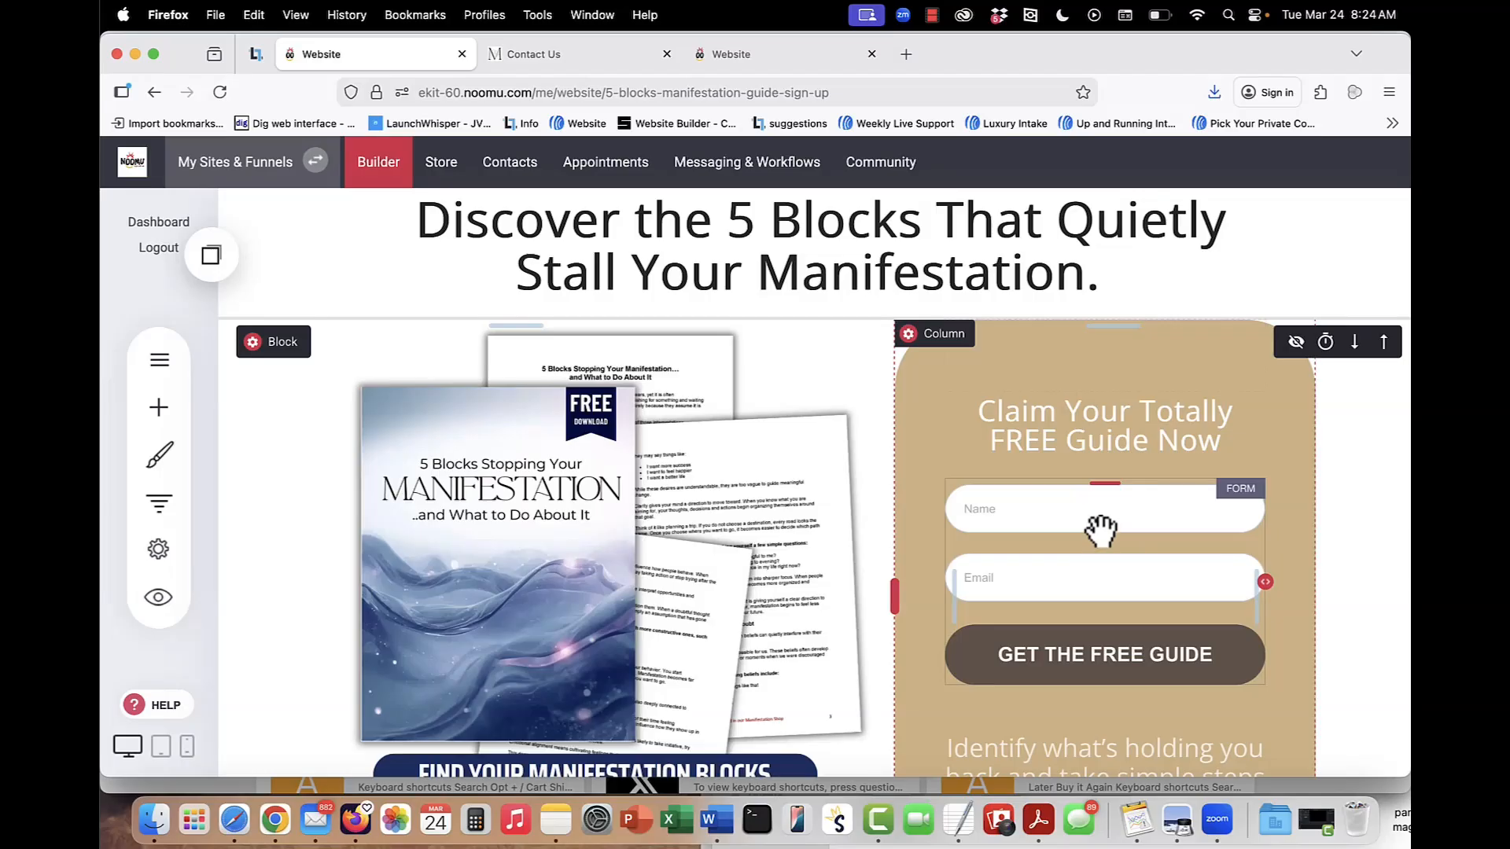
click(1101, 530)
click(1056, 454)
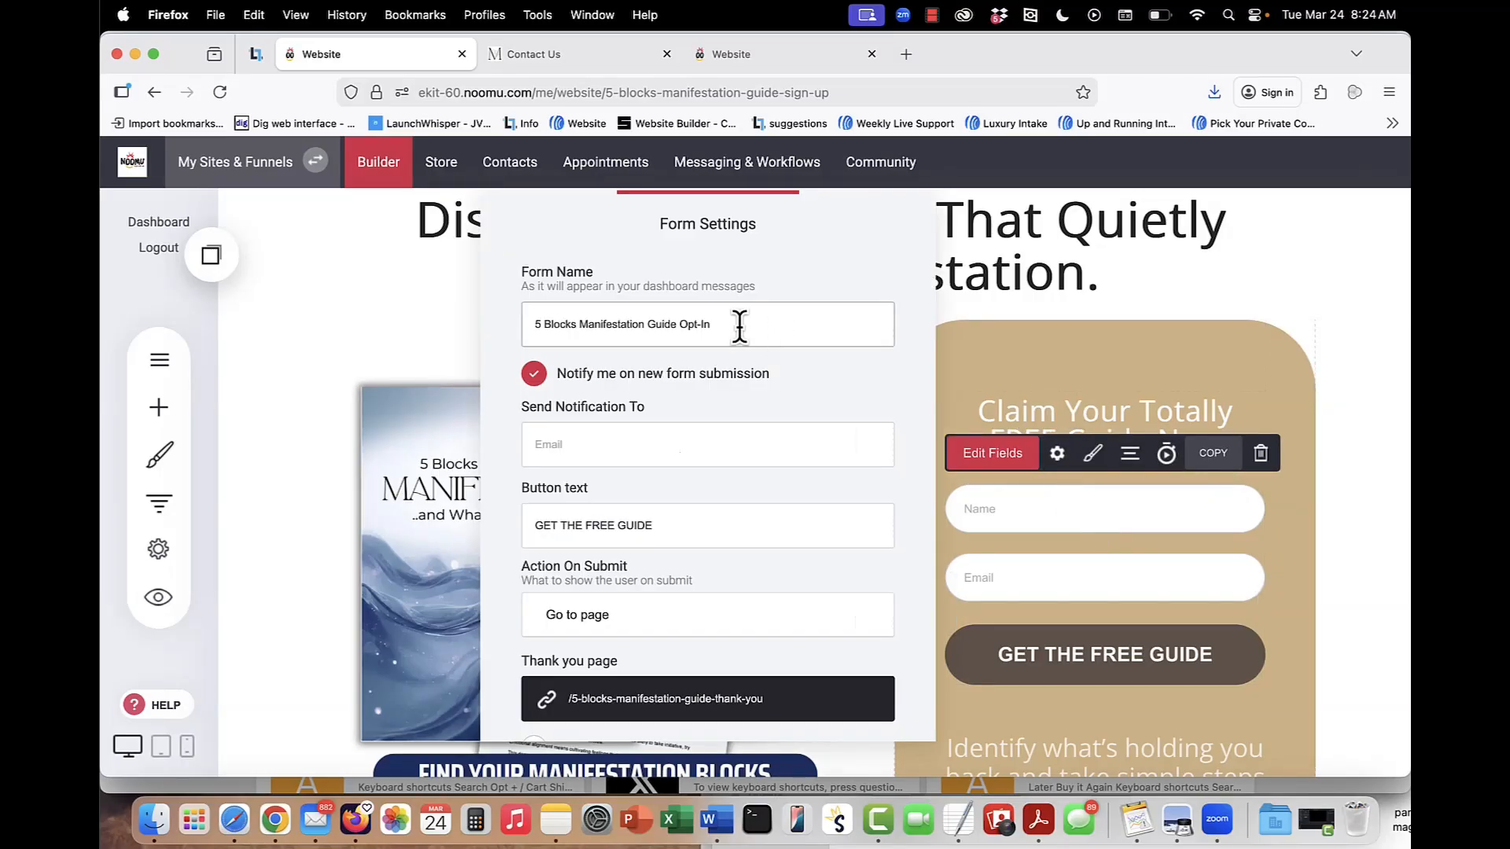
drag(739, 327, 522, 326)
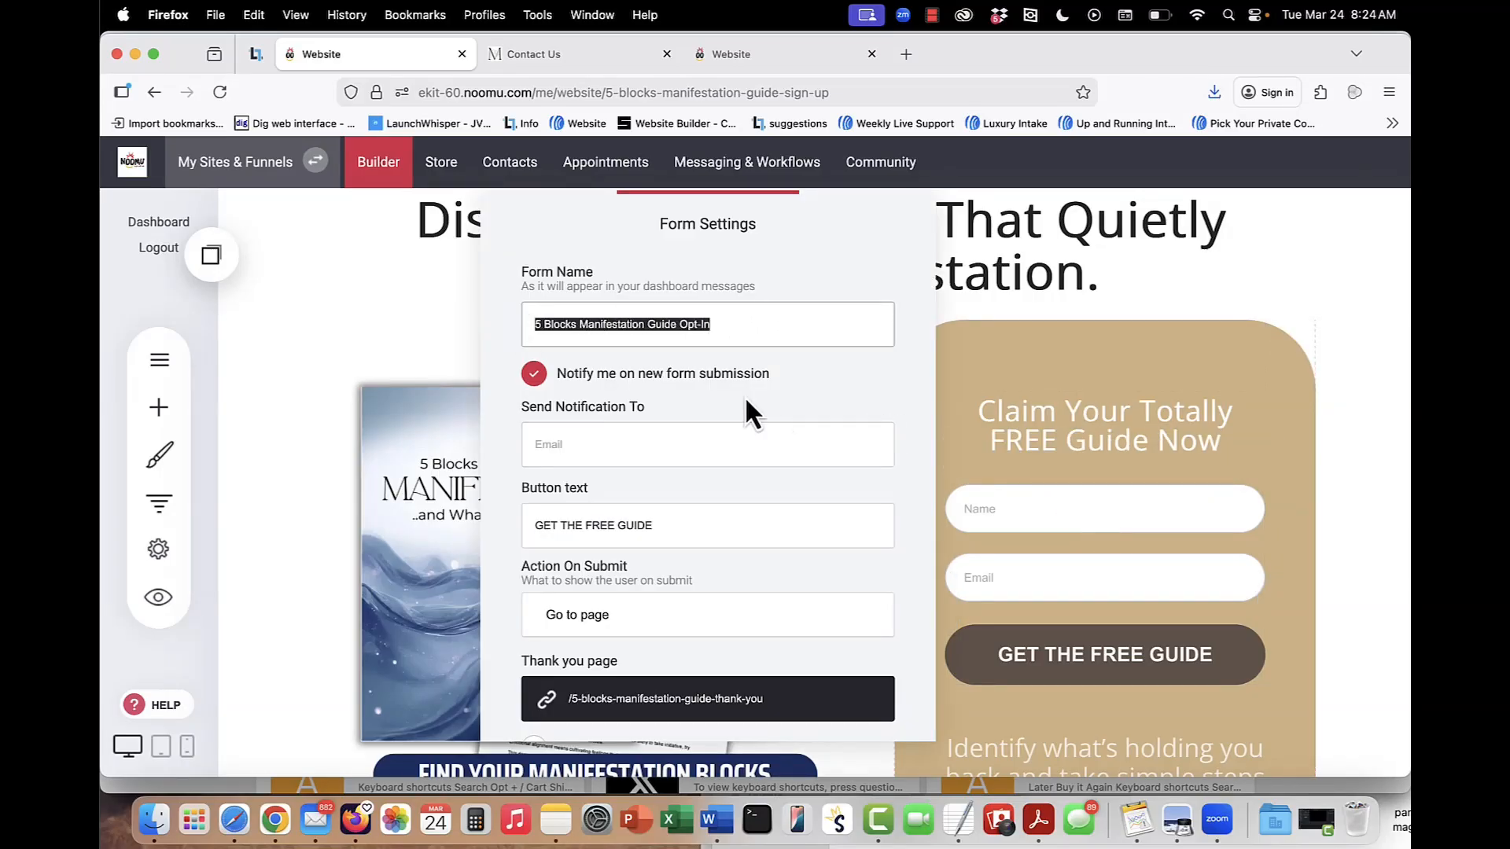
scroll(744, 395, down, 2)
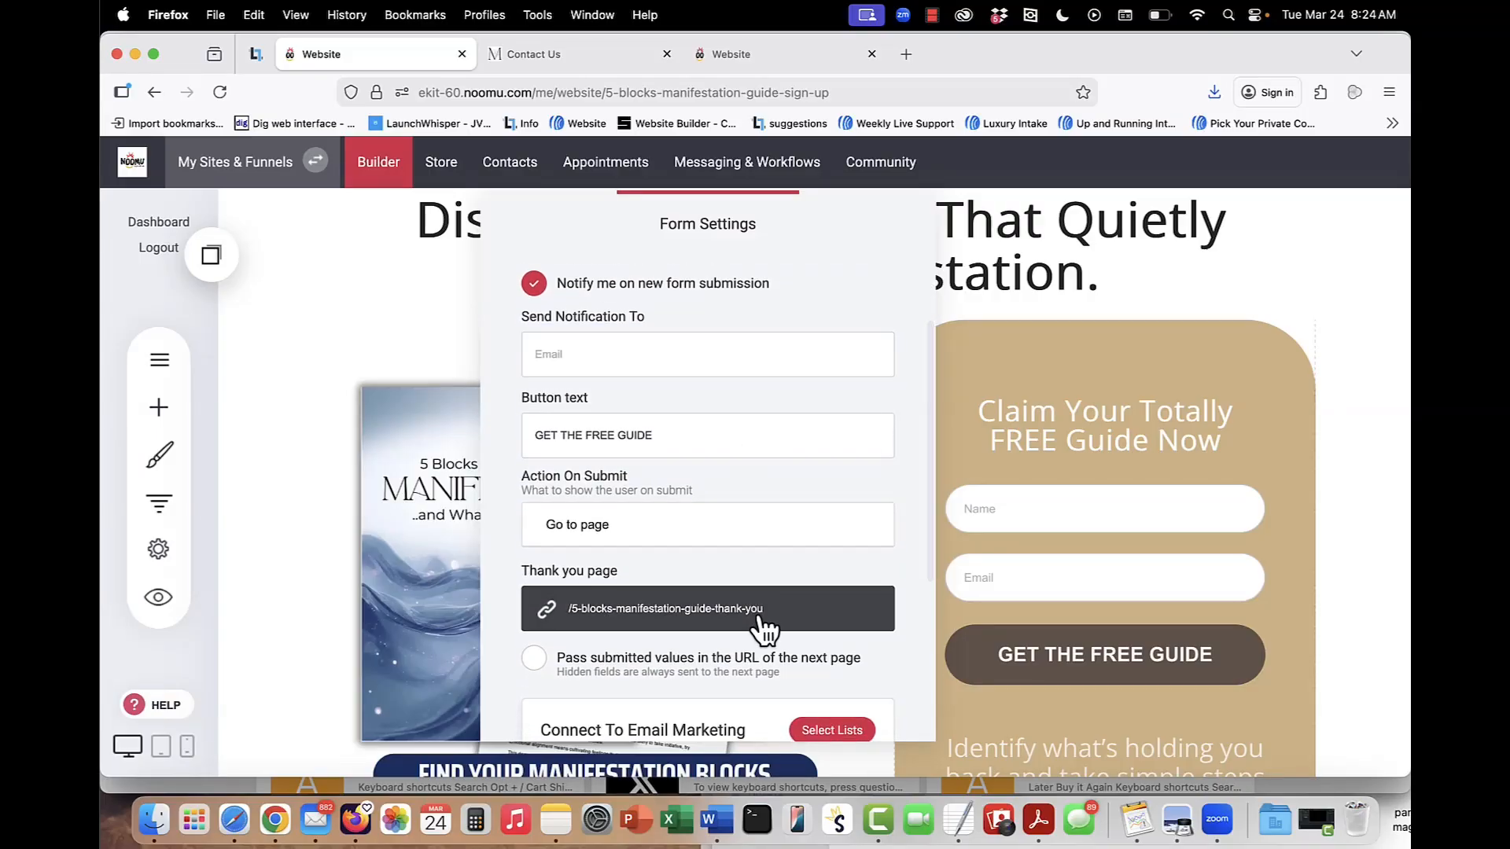
scroll(761, 625, down, 1)
scroll(763, 629, down, 1)
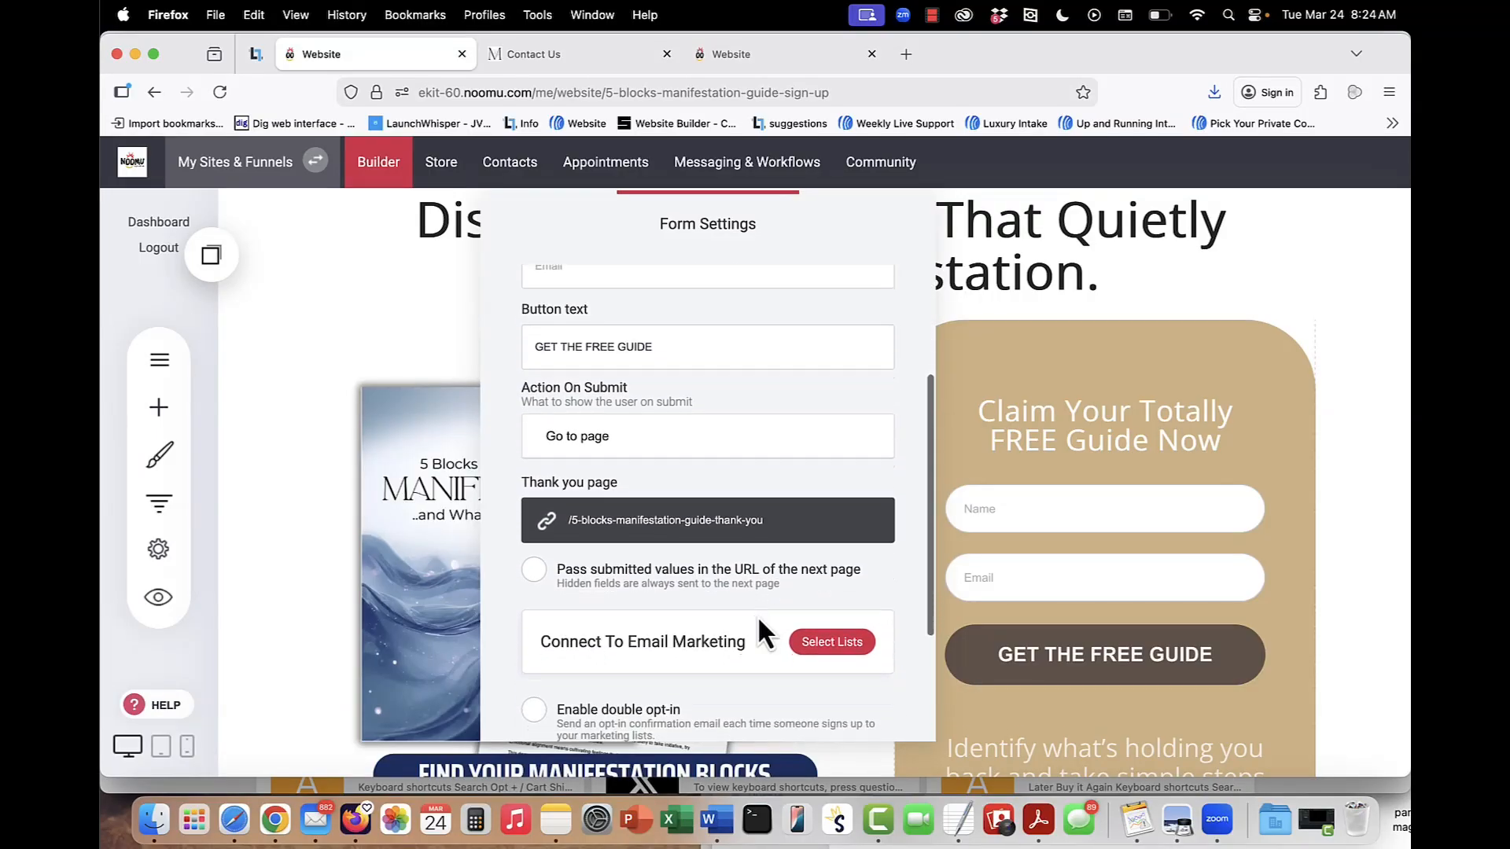
Check the form's email marketing lists without changing them, review its contact tagging and close the form settings.
click(832, 643)
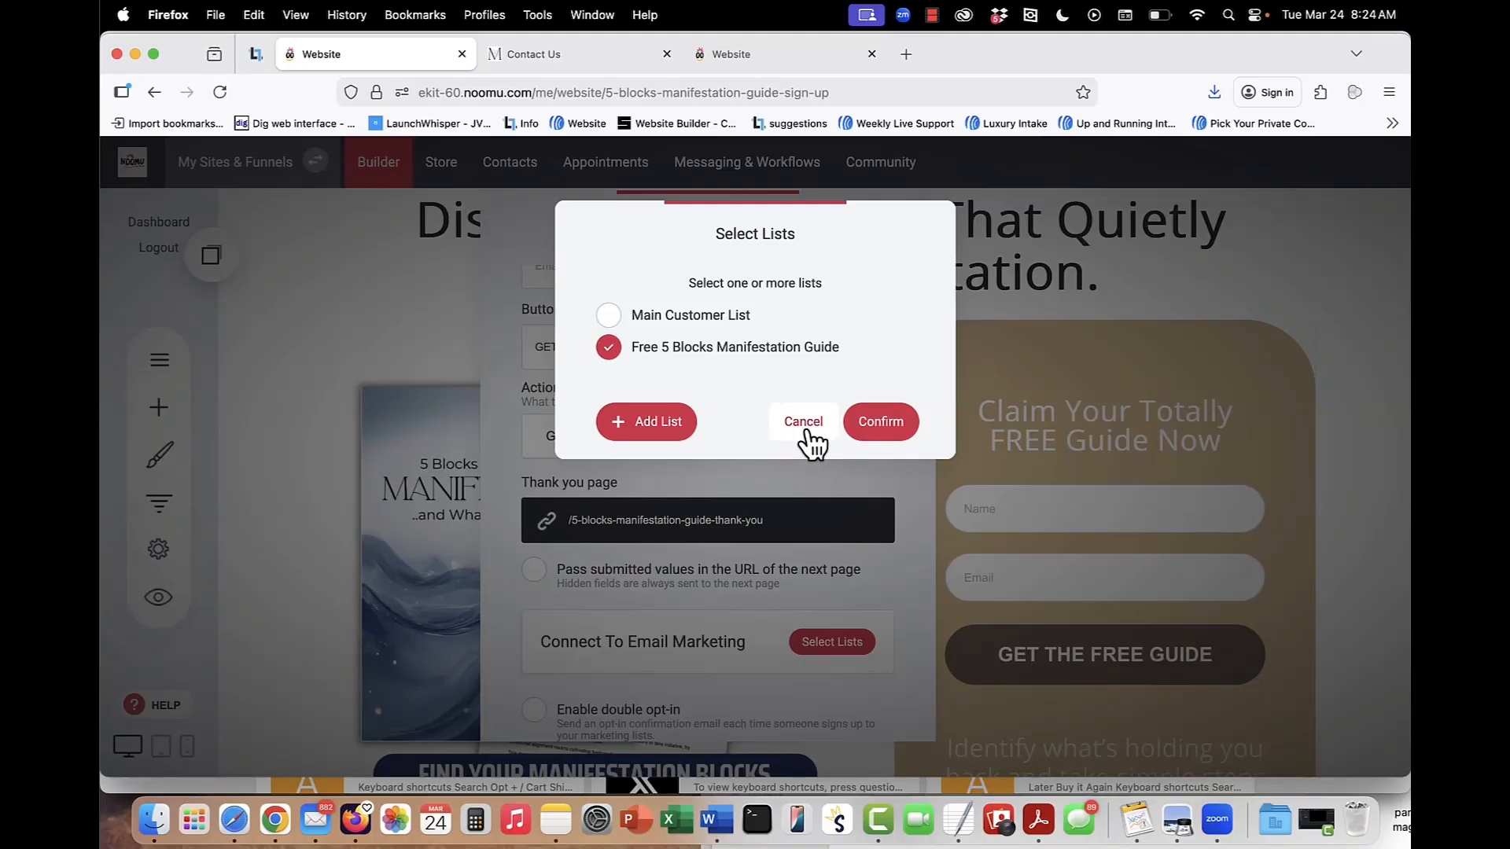
click(807, 432)
scroll(775, 560, down, 3)
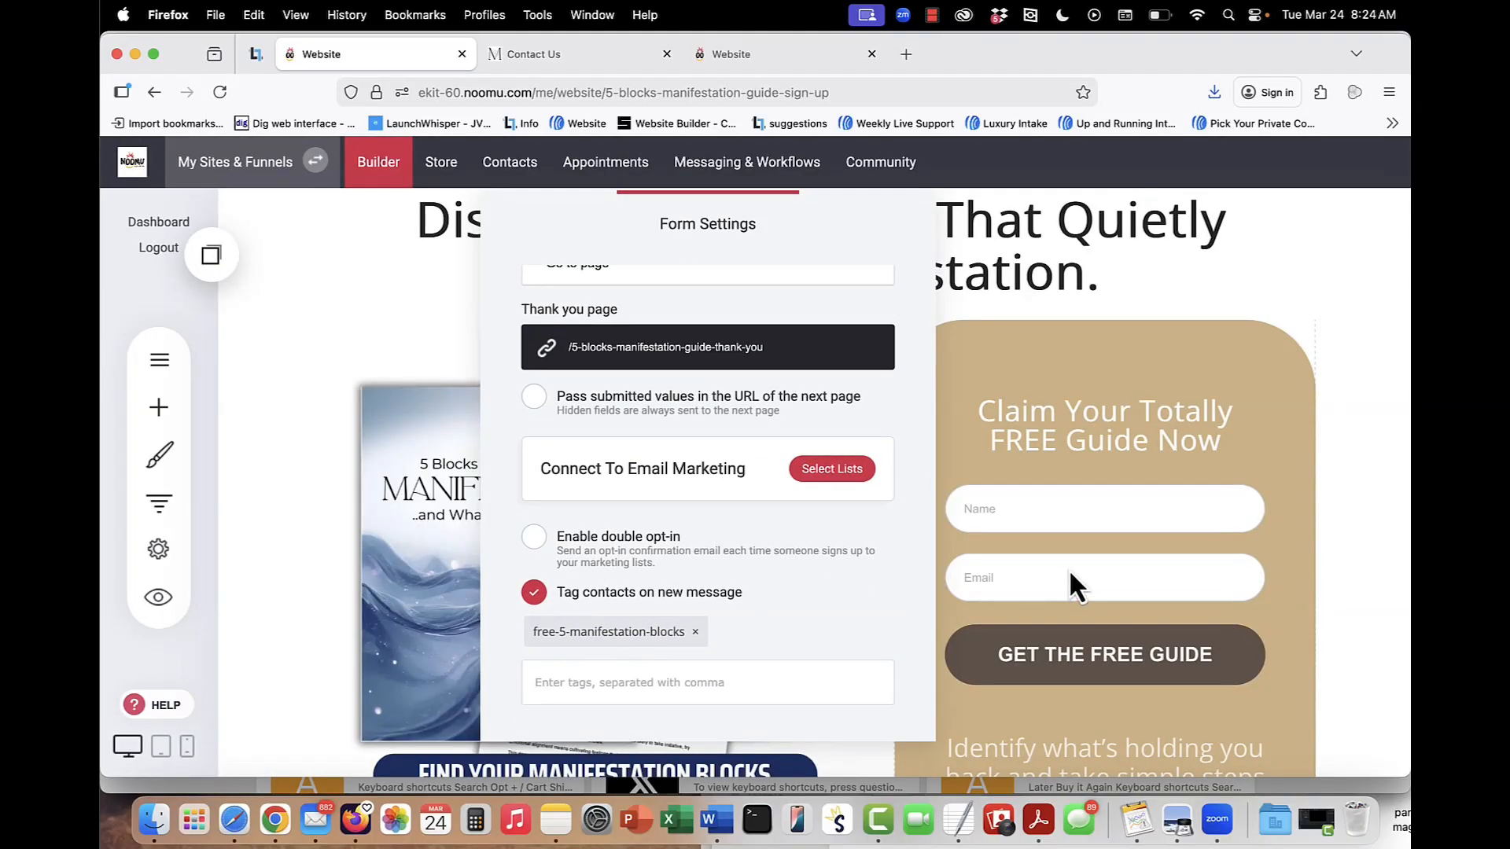
click(1121, 558)
Examine the sign-up page's sections below the form, from the three benefit cards to the guide author's introduction.
scroll(1122, 543, down, 5)
scroll(1122, 531, down, 5)
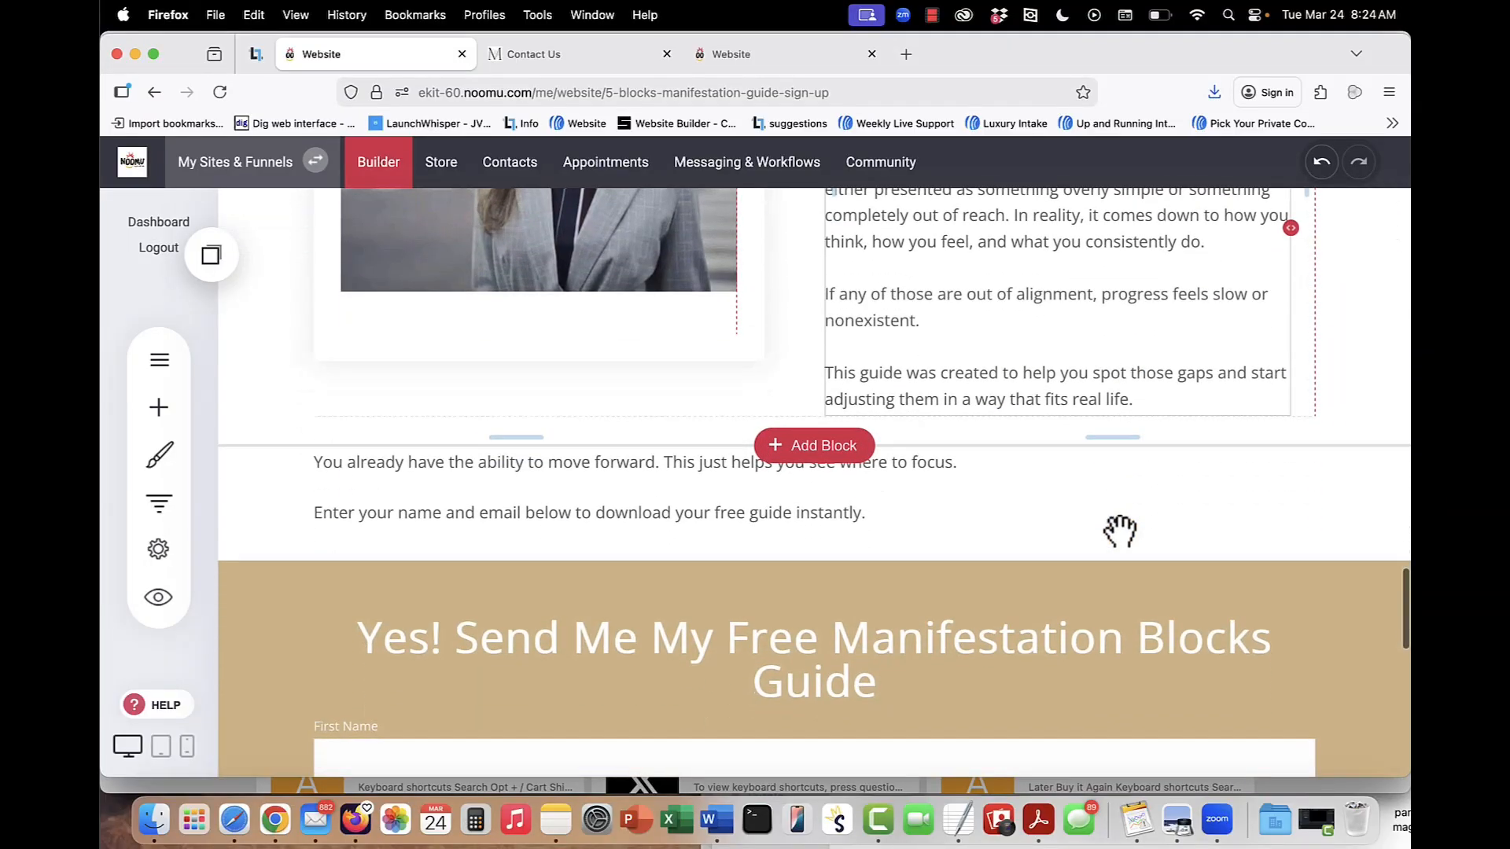
scroll(1121, 531, up, 10)
scroll(1121, 532, up, 12)
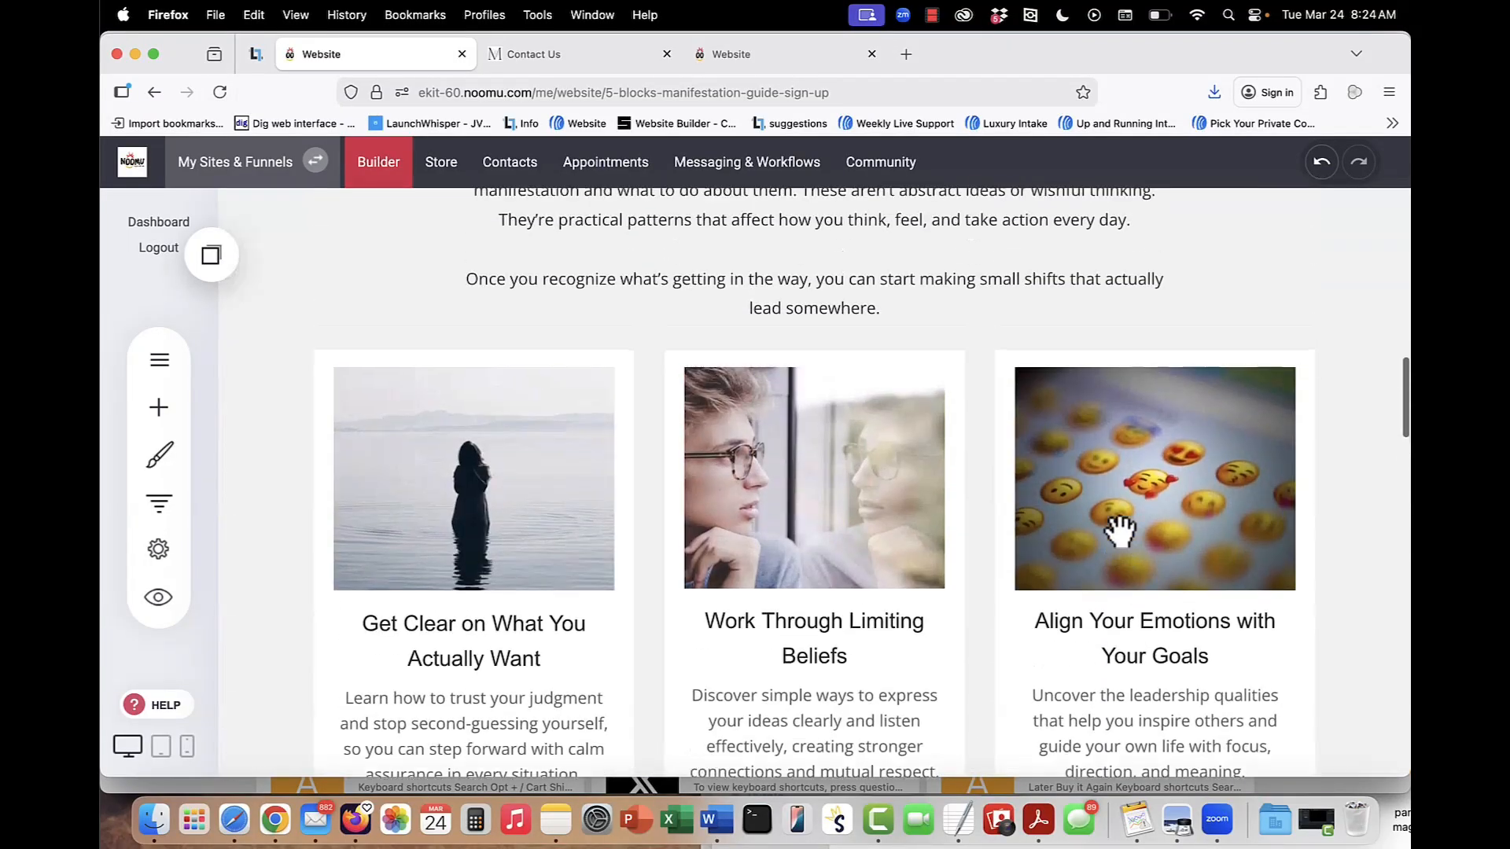
scroll(1121, 531, up, 2)
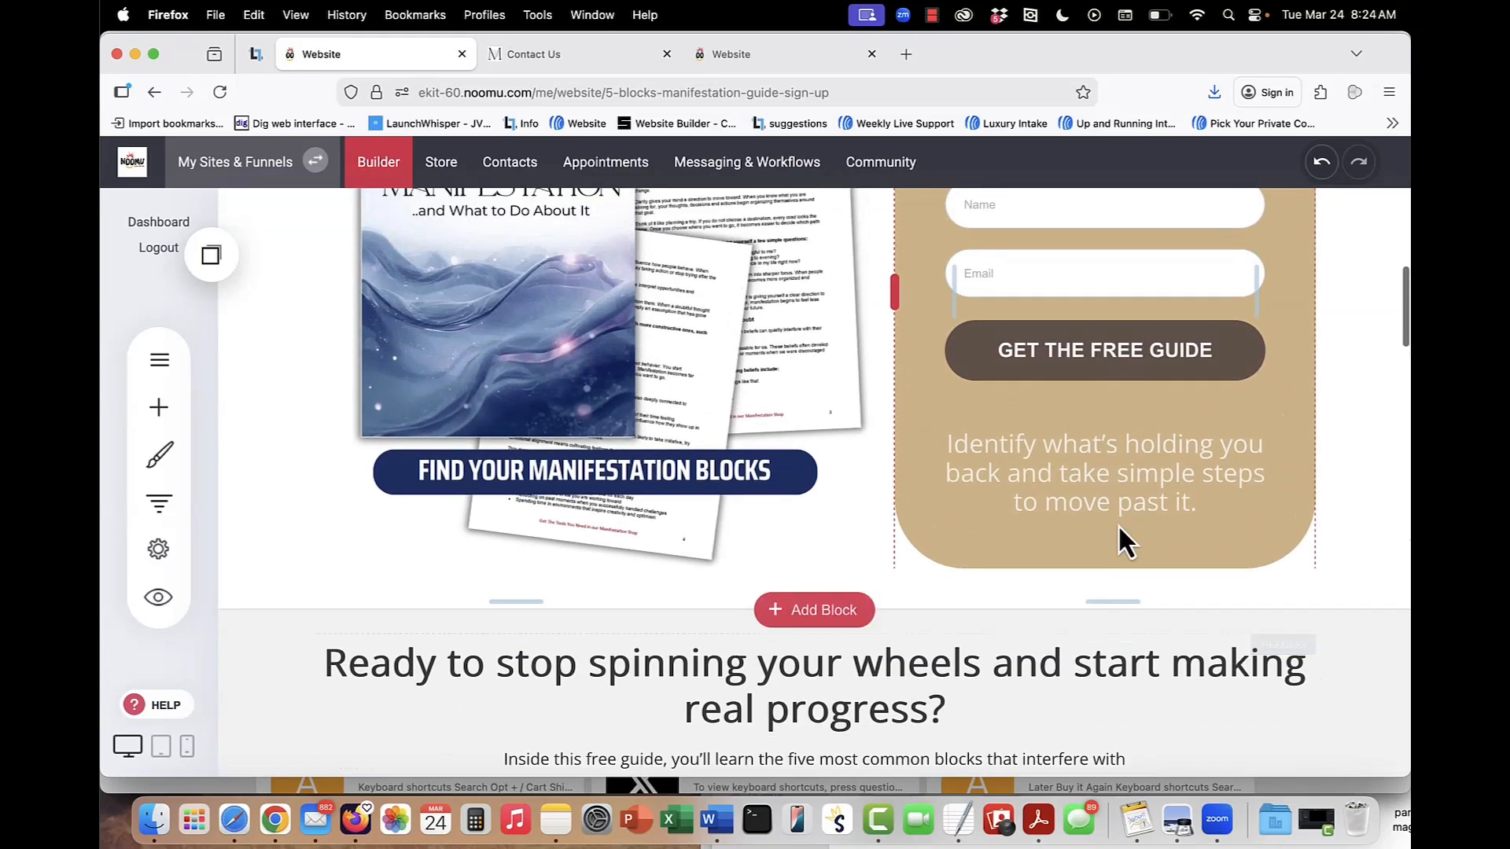
scroll(1121, 531, down, 5)
scroll(1121, 531, down, 5)
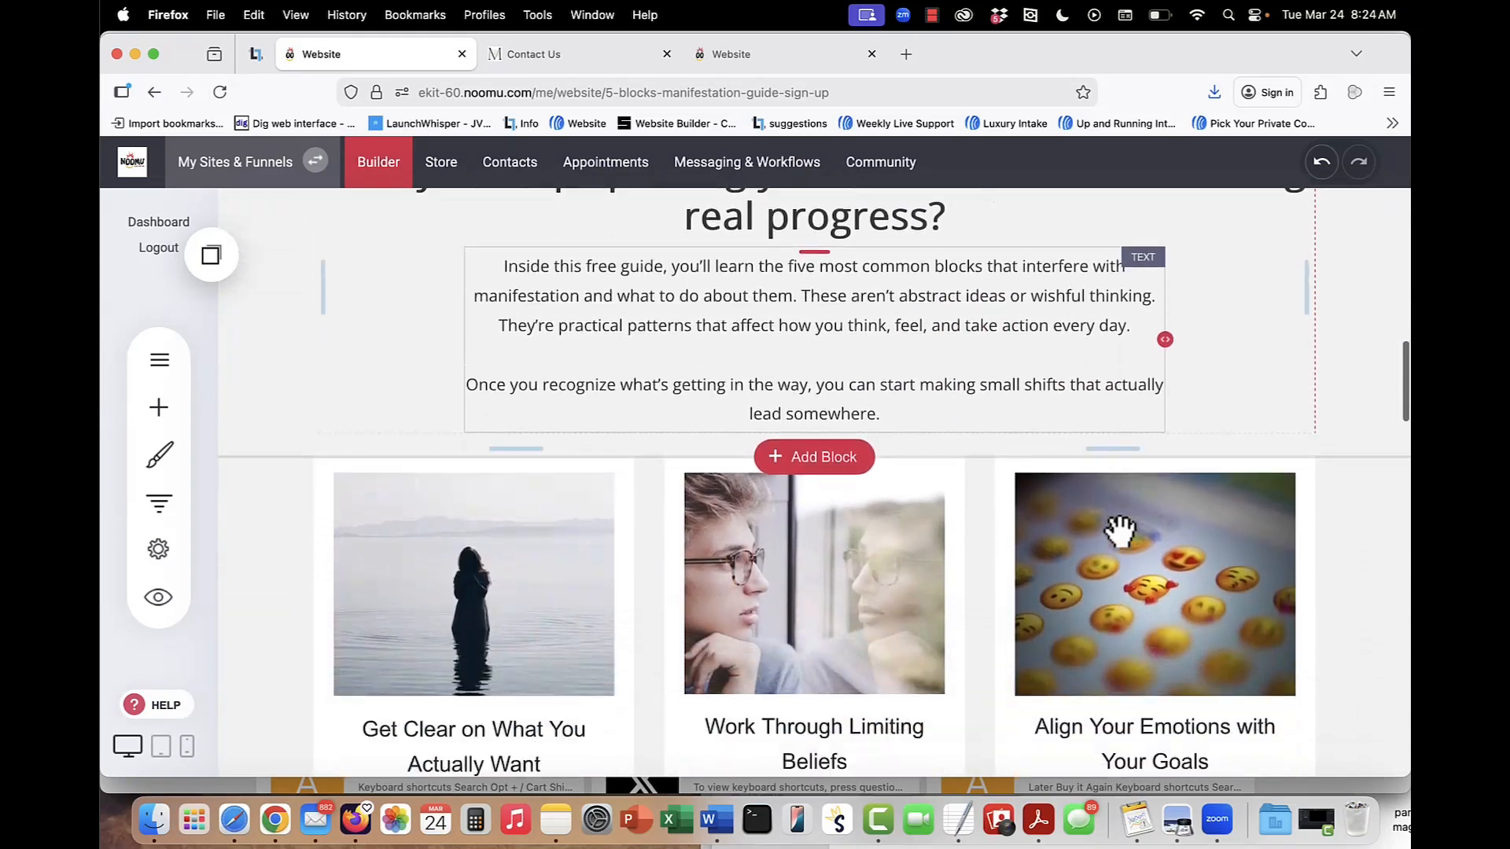
scroll(426, 350, down, 7)
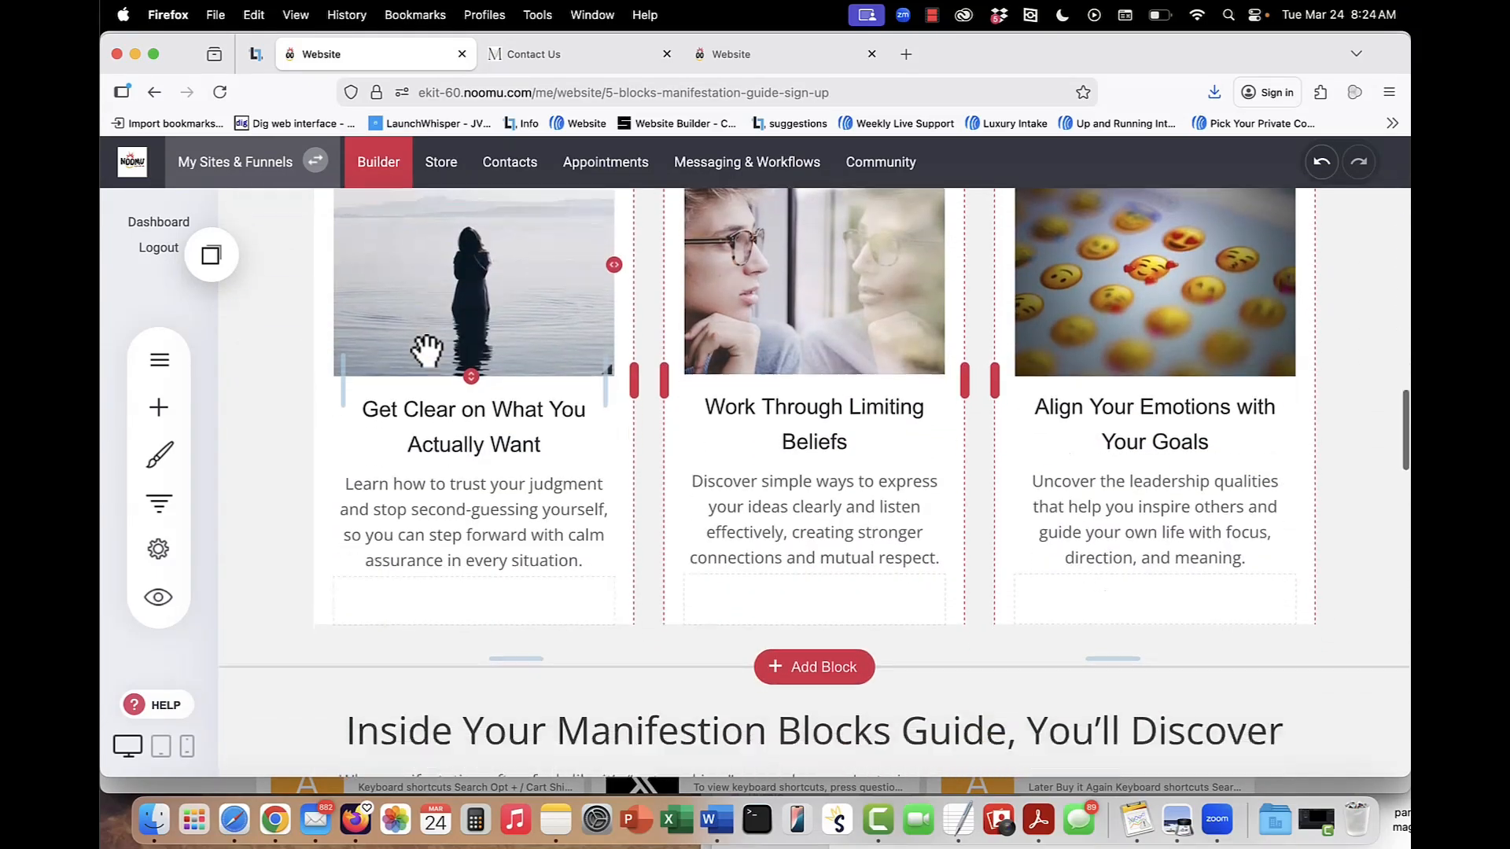
scroll(861, 297, down, 2)
scroll(861, 298, down, 2)
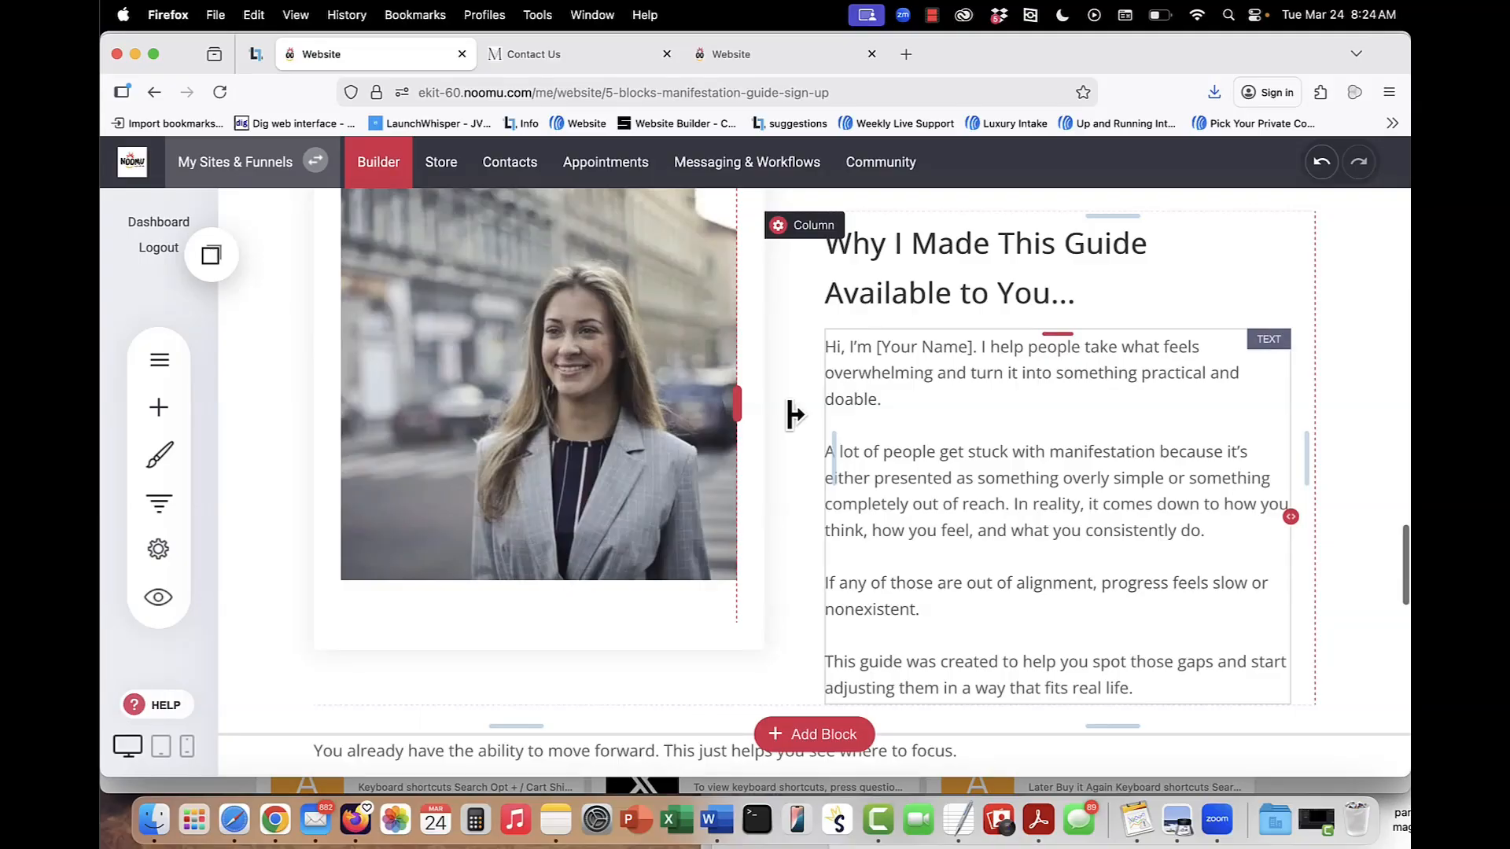
Select the portrait photo beside the "Why I Made This Guide Available to You" text and look over the rest of the page.
scroll(1004, 482, up, 2)
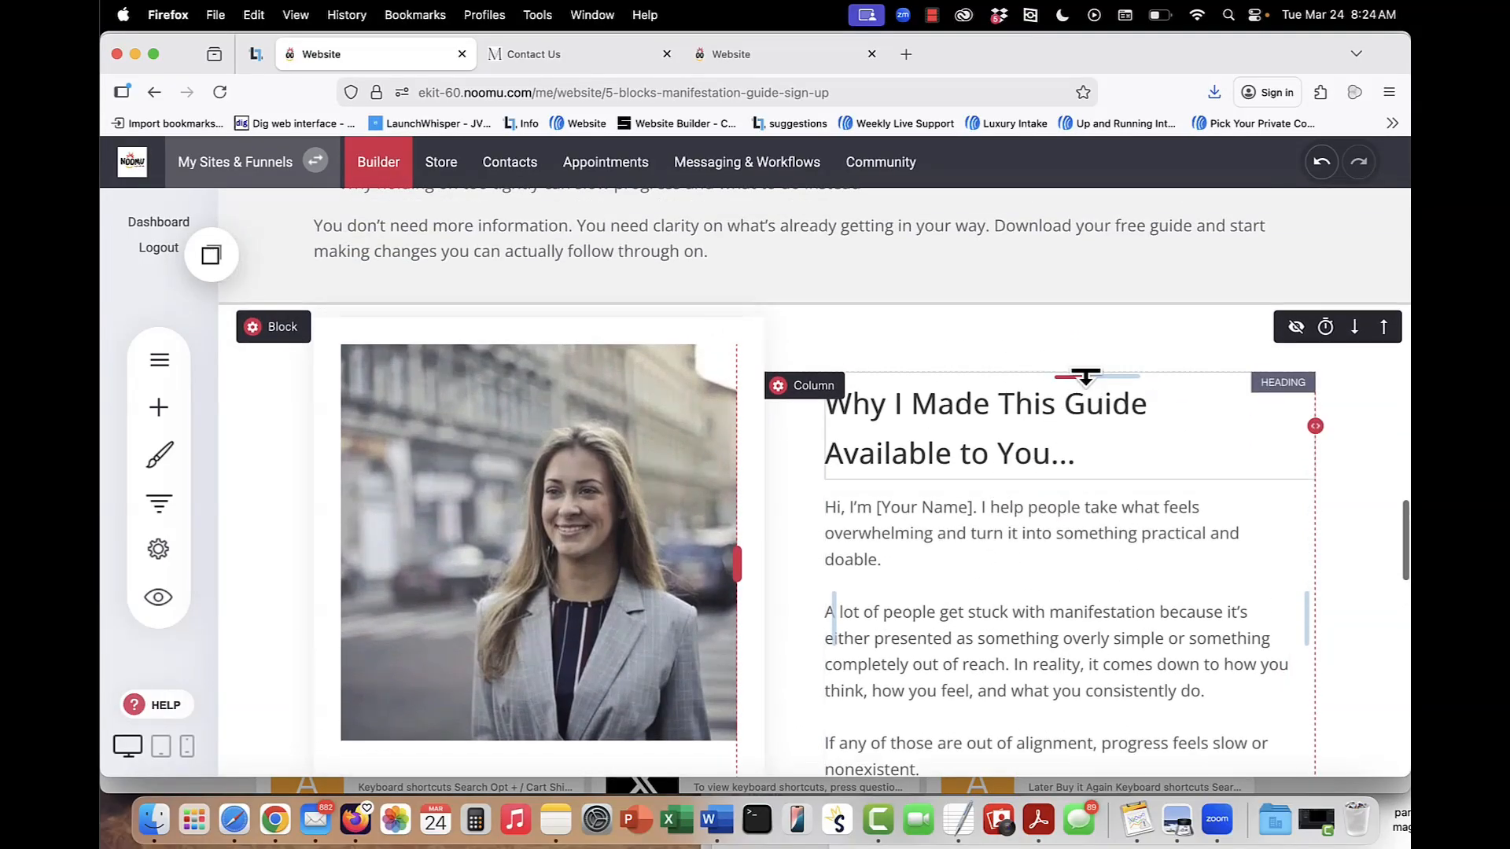
click(573, 515)
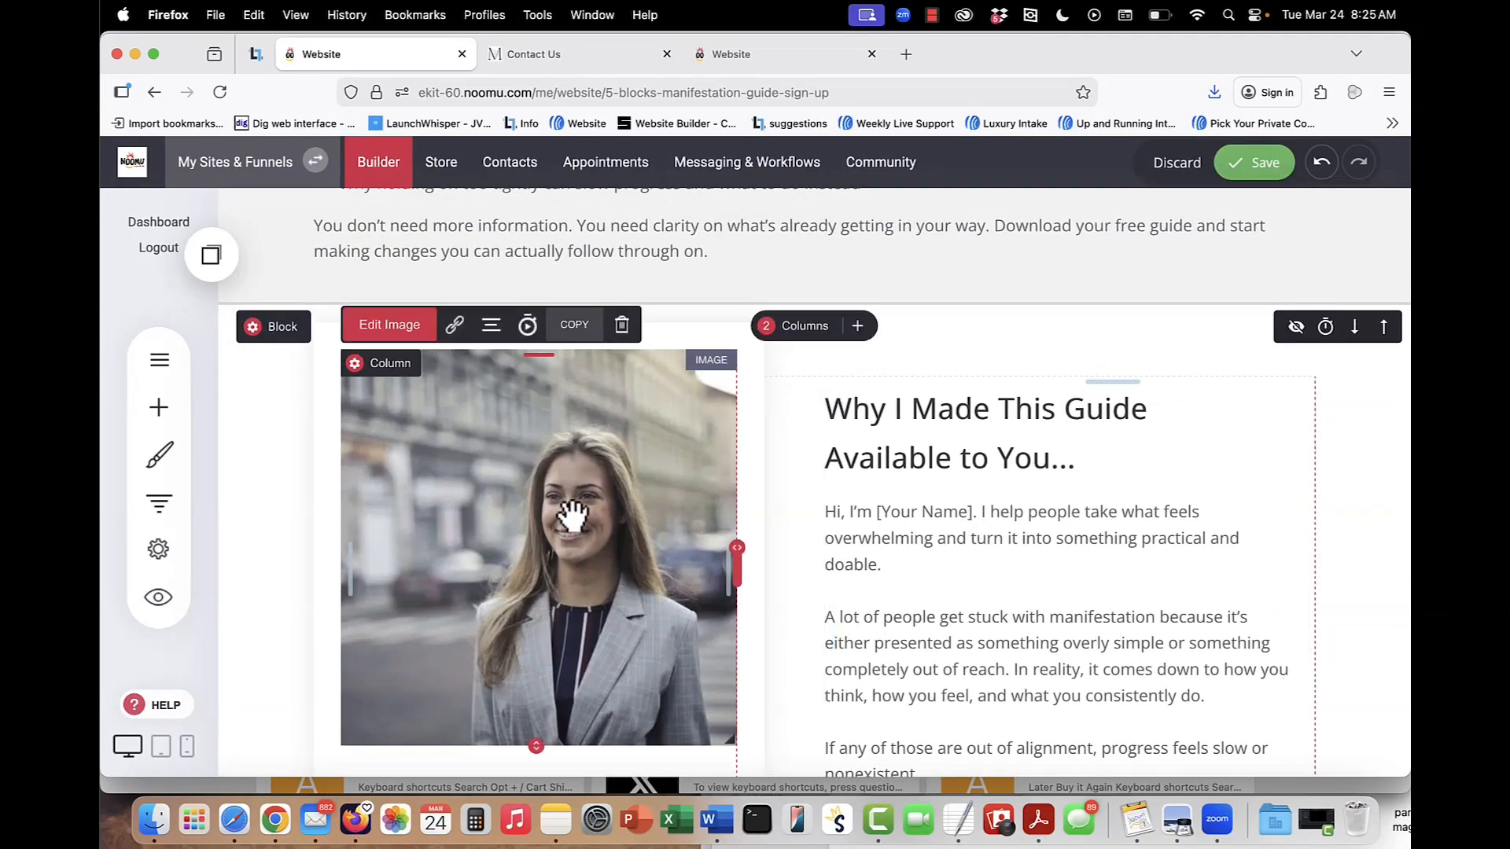
scroll(573, 515, down, 3)
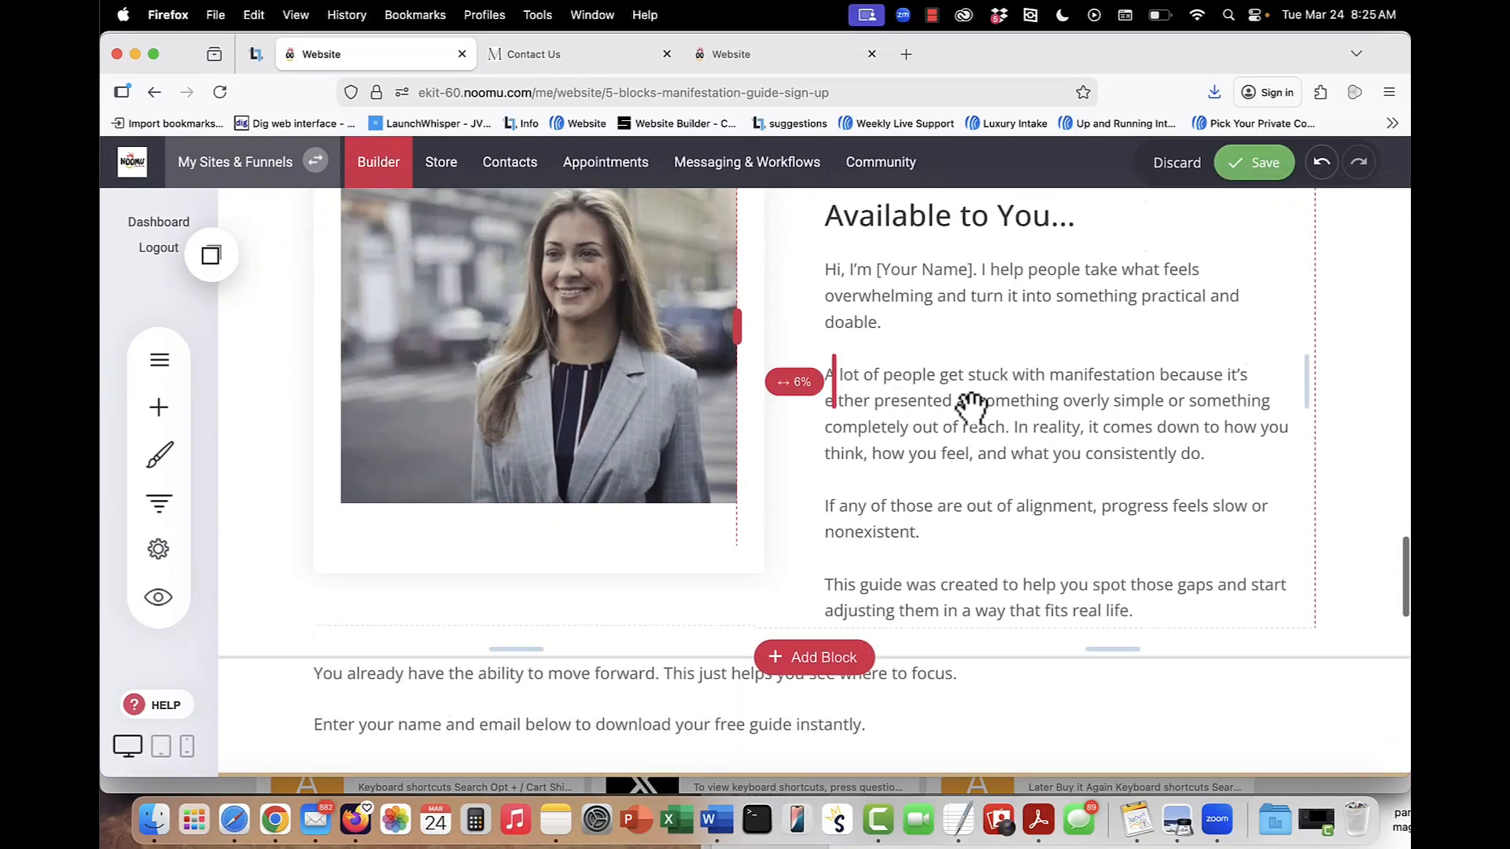
scroll(962, 509, down, 2)
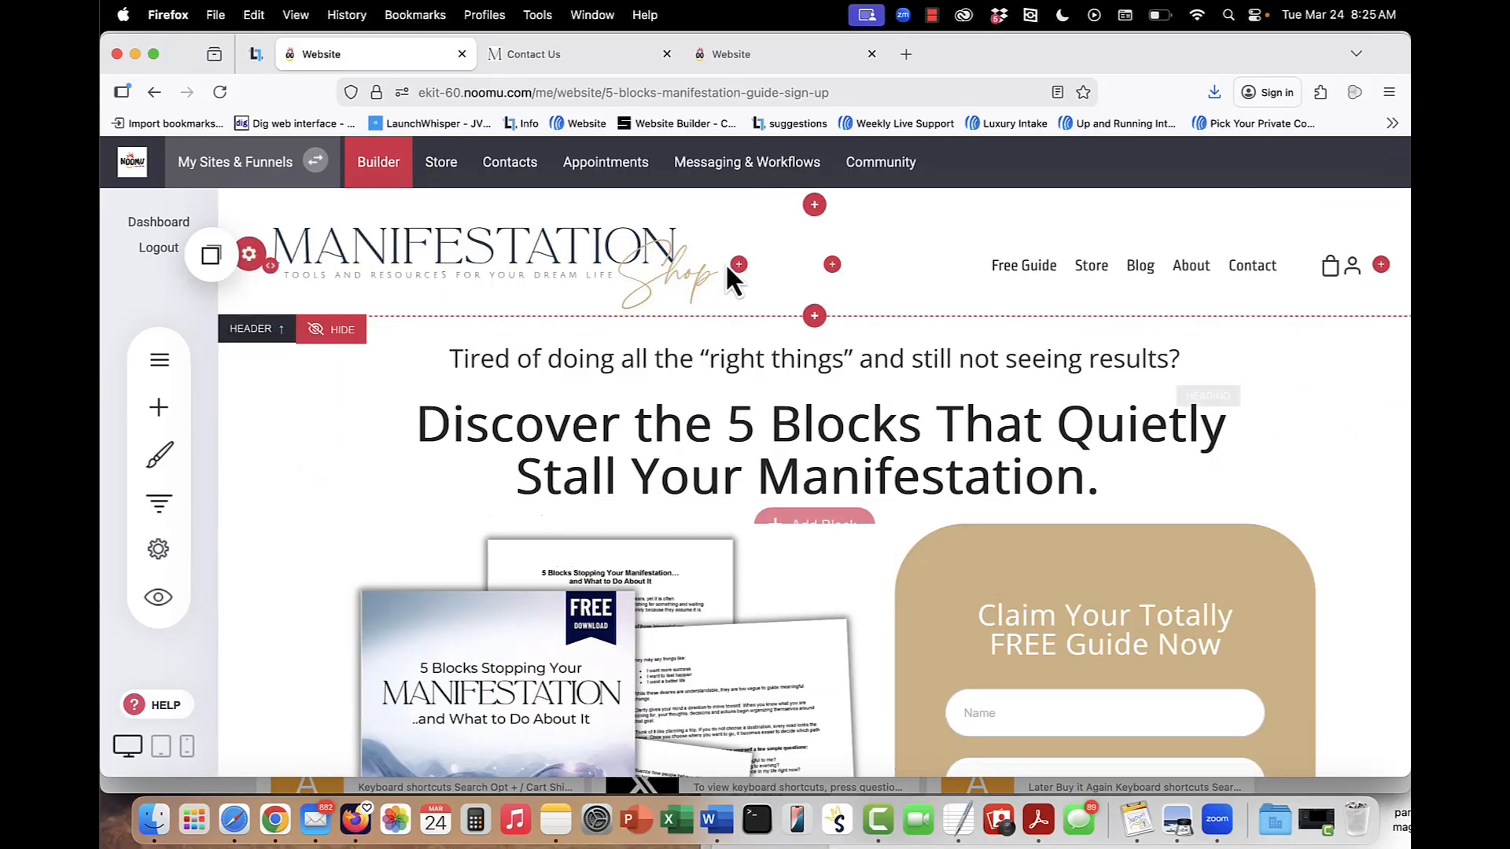
Open the Free 5 Blocks to Manifestation automation in Messaging & Workflows, check its trigger and close the trigger settings.
click(751, 171)
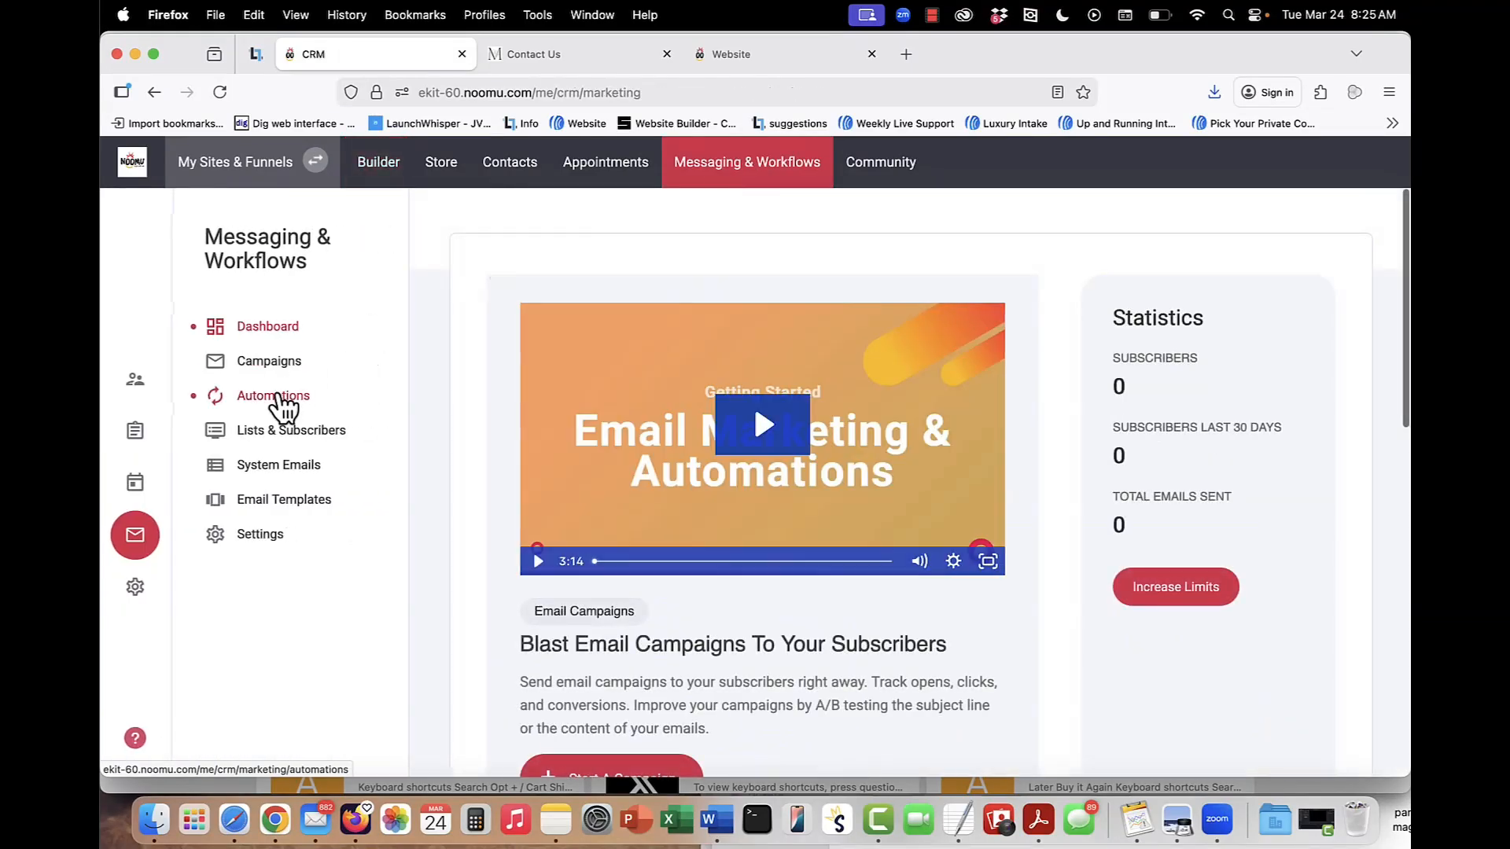
click(285, 403)
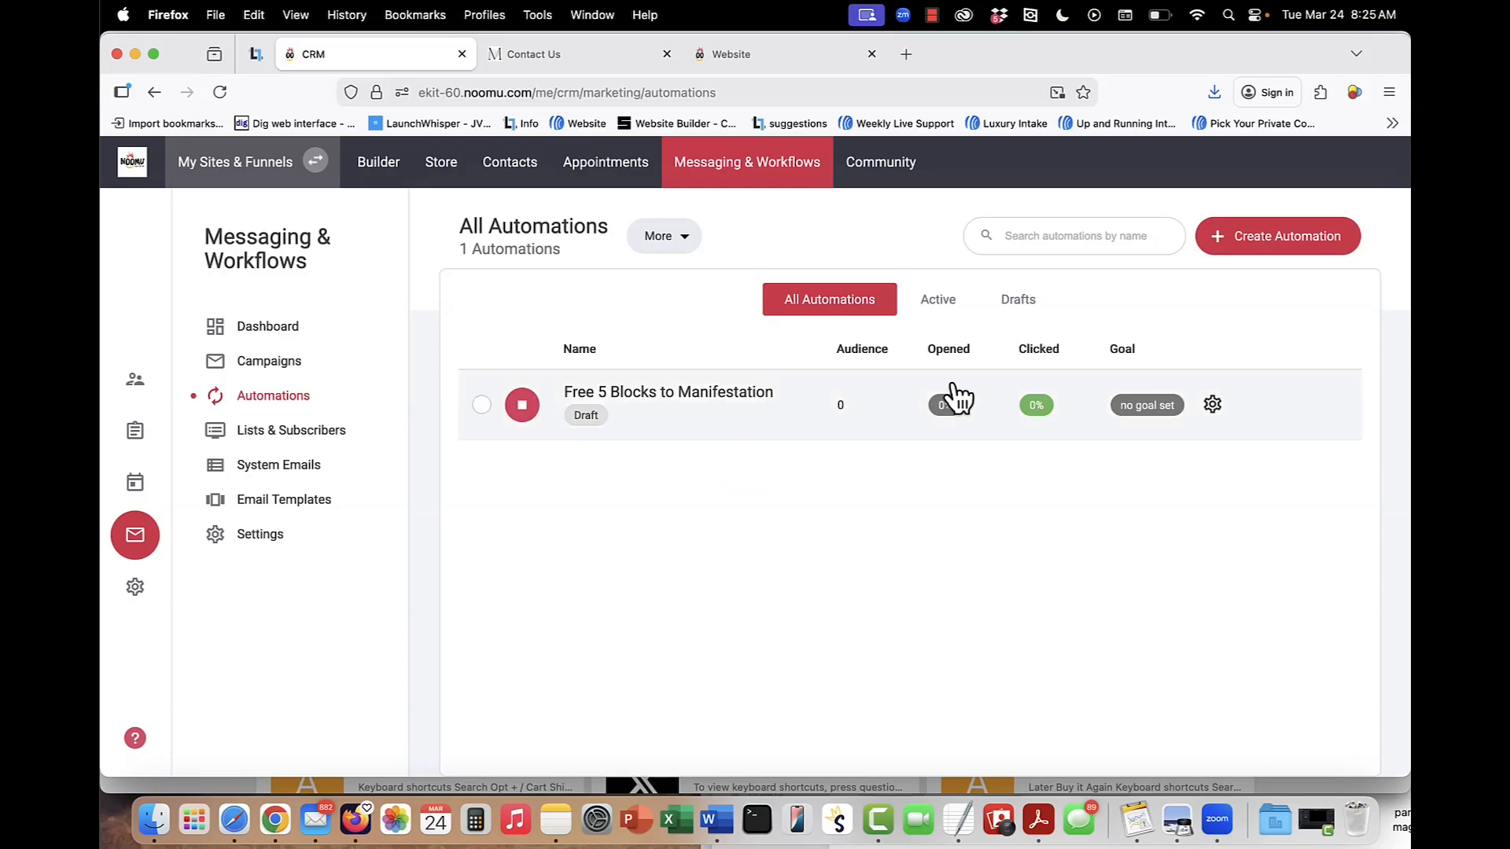
click(696, 405)
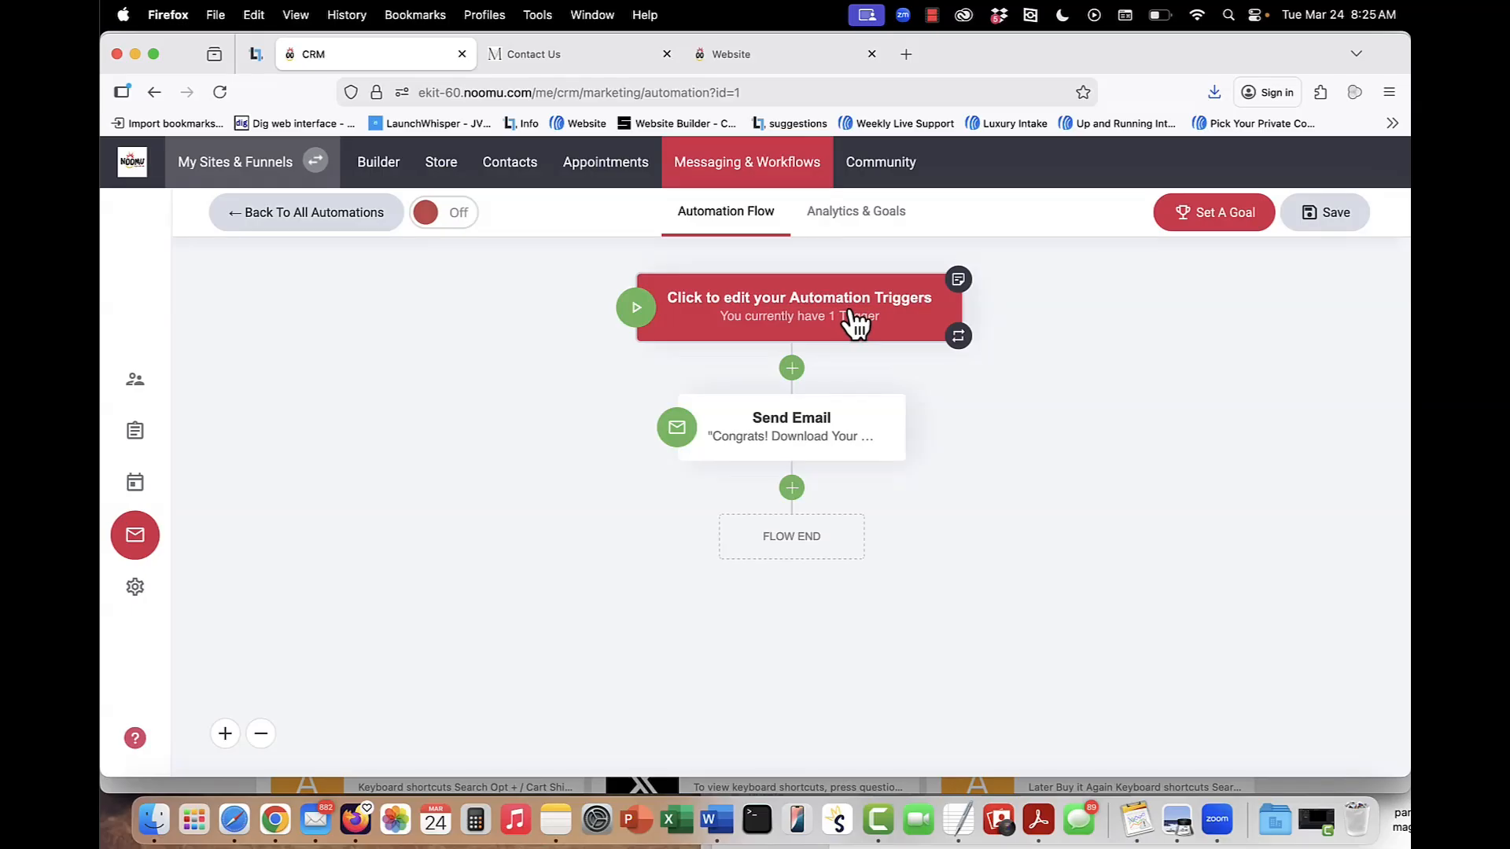
click(855, 323)
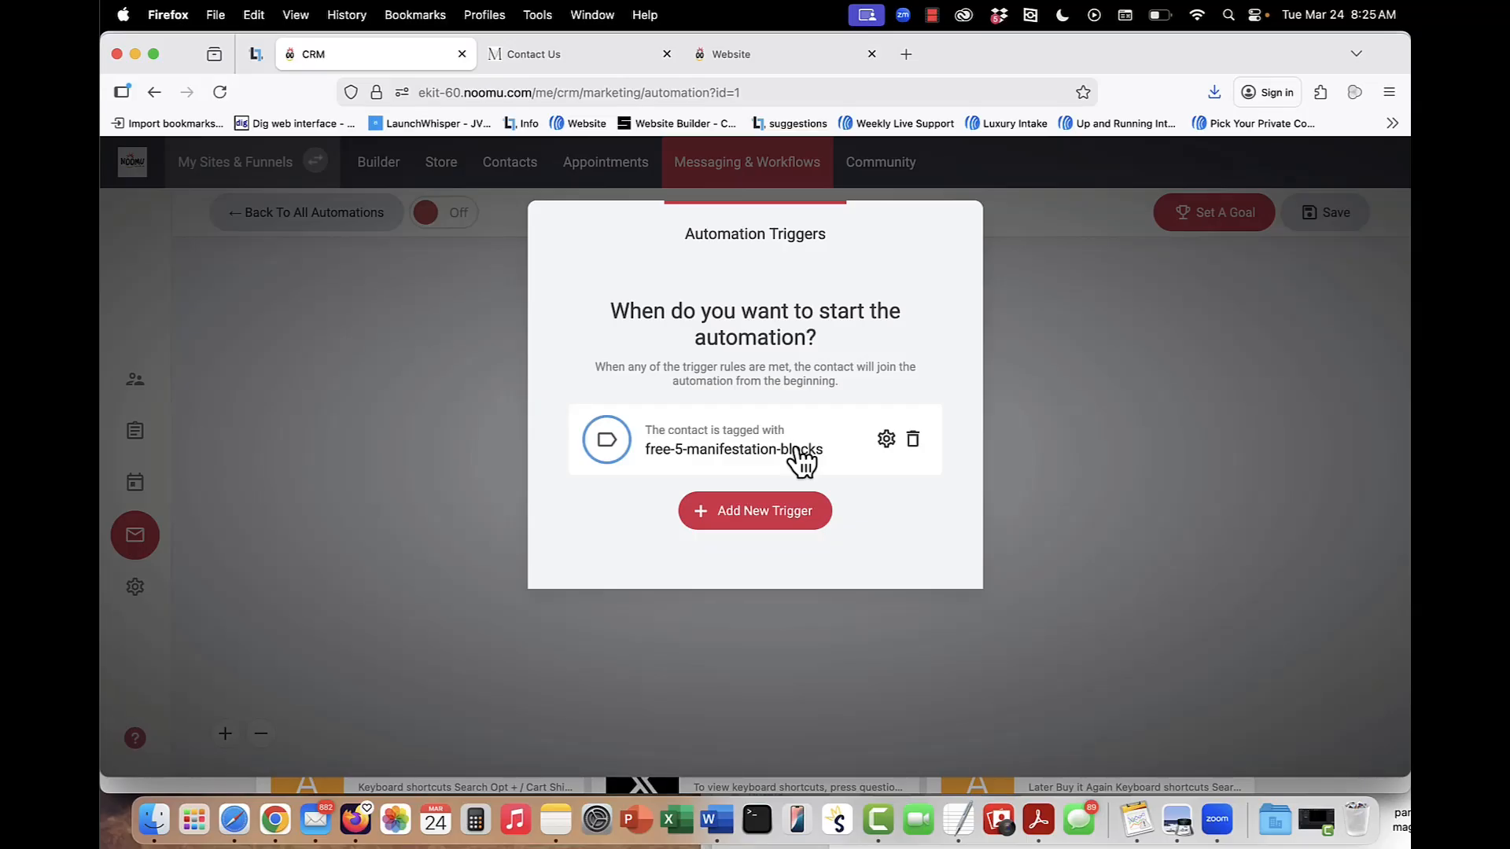
click(1071, 347)
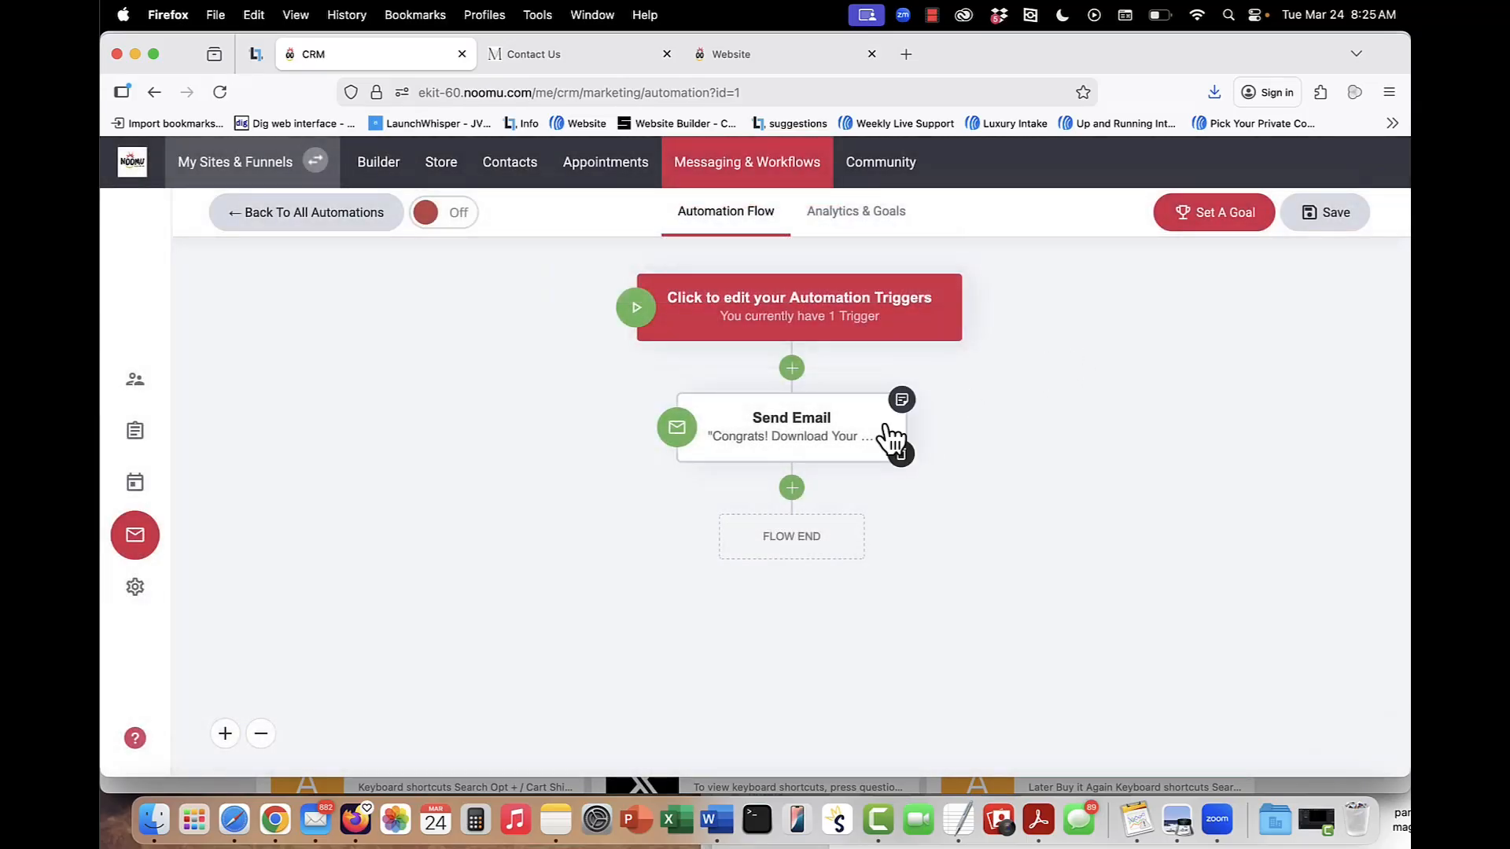
Open the content of the automation's Send Email step for editing and bring up the settings of its logo image placeholder.
click(794, 452)
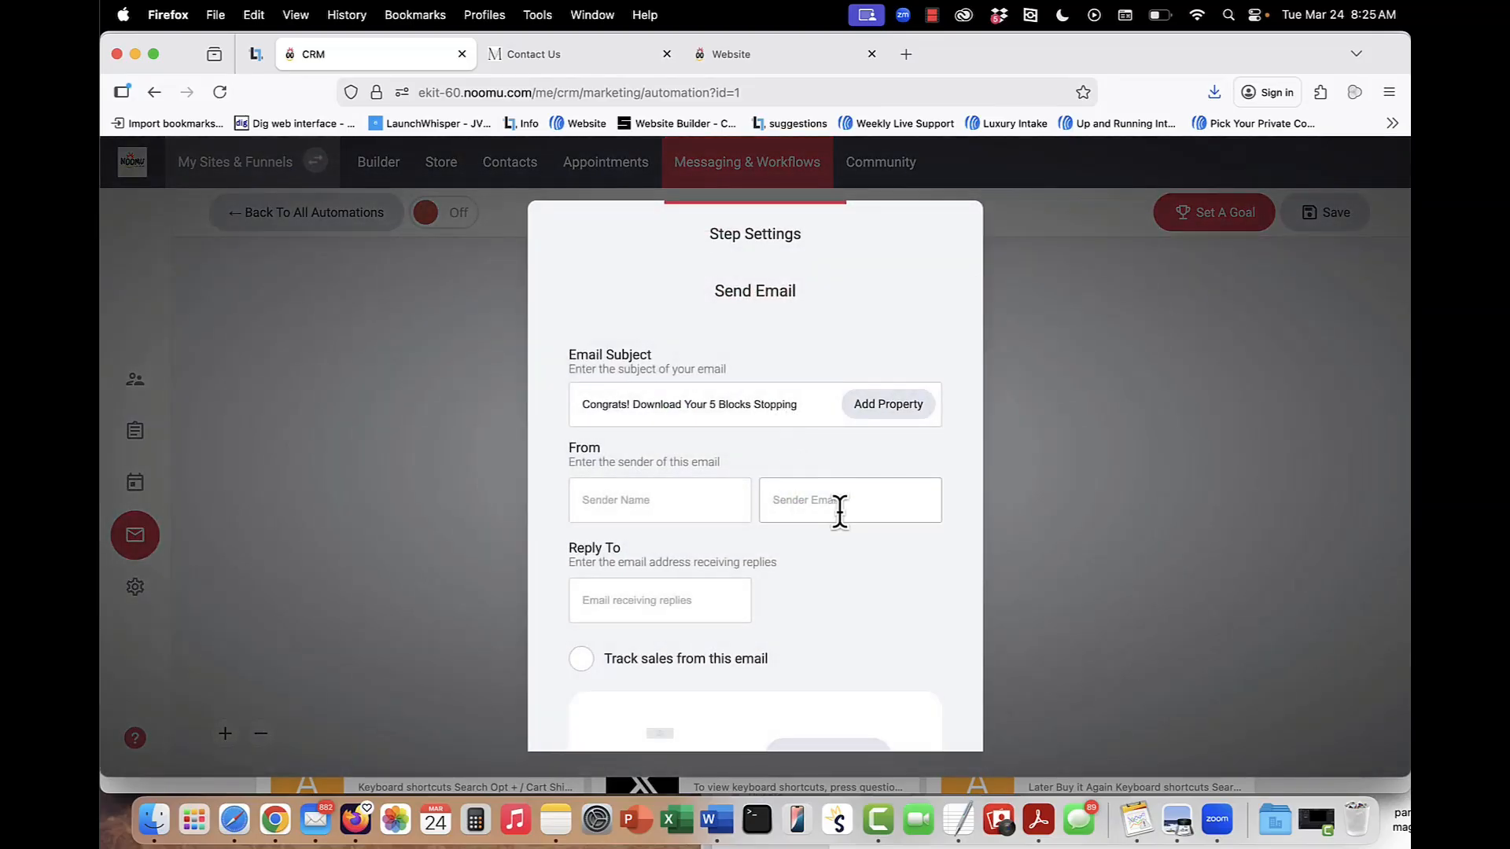
scroll(840, 511, down, 5)
click(832, 578)
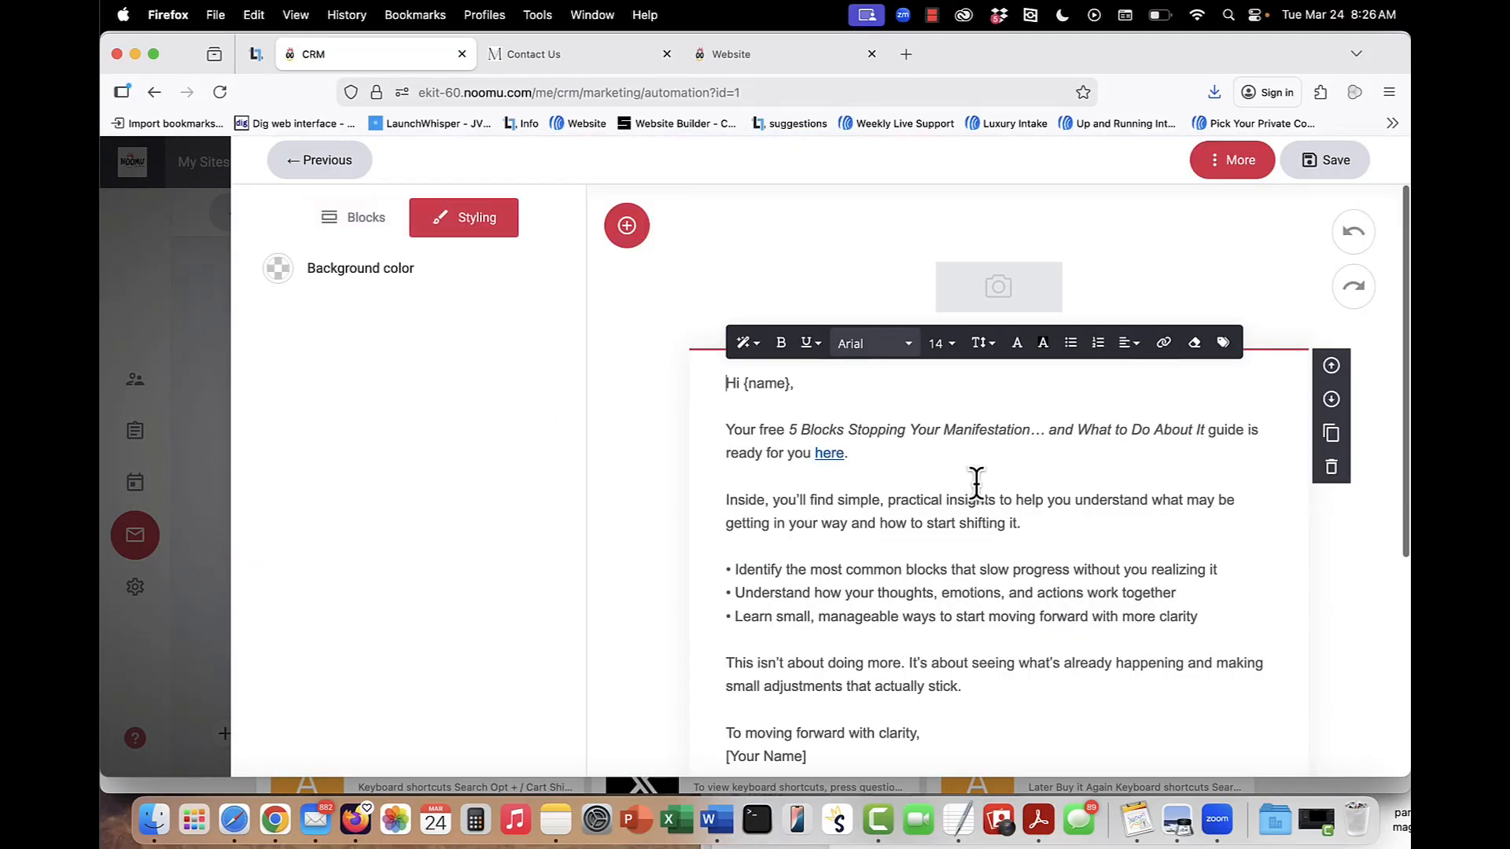
click(1015, 289)
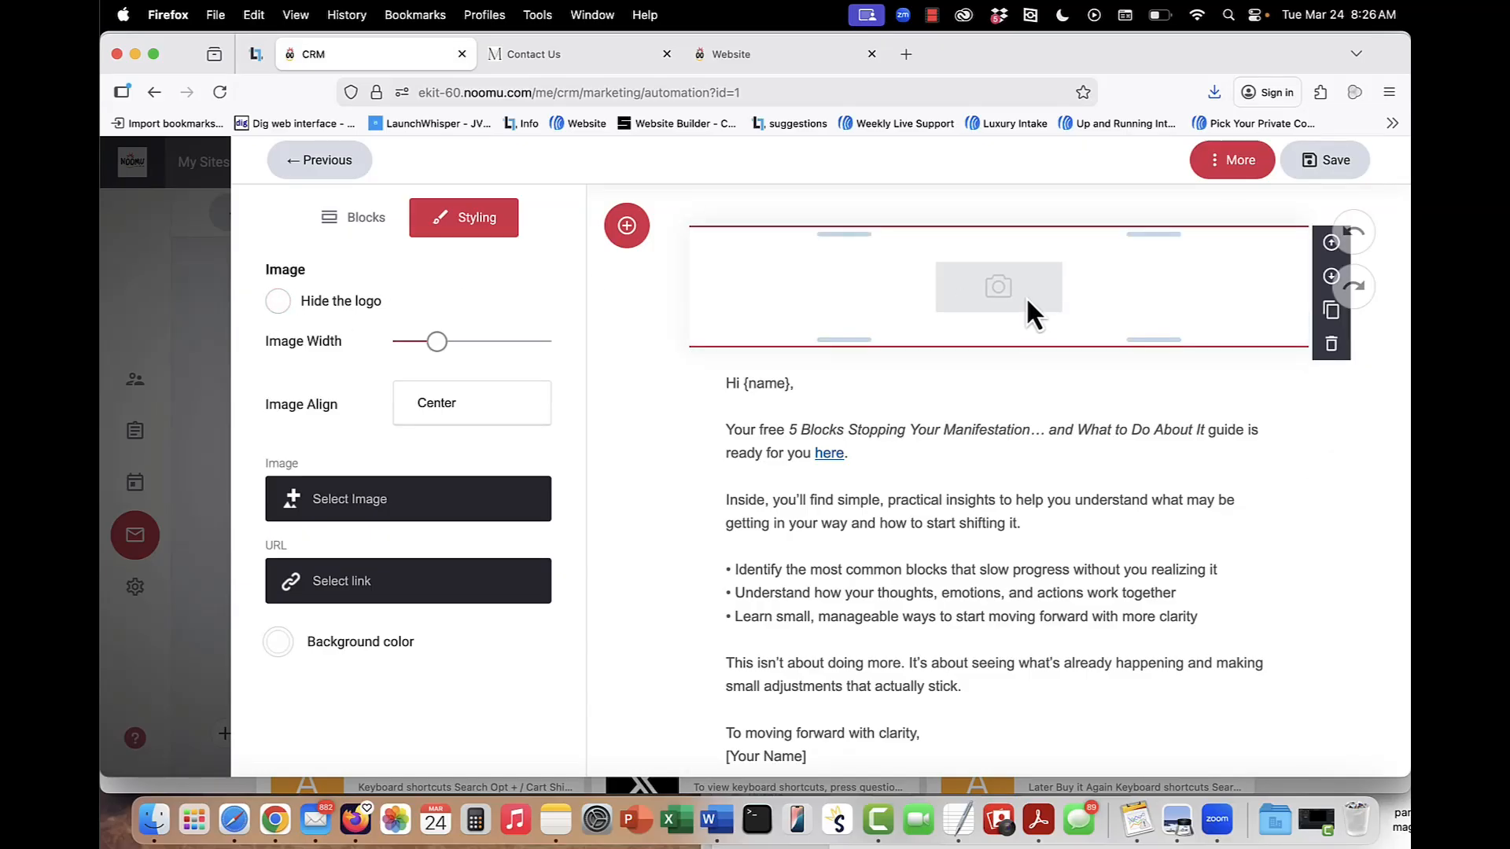
Review the email's body text, including its "here" link to the guide and the [Your Name] placeholder in the sign-off.
scroll(995, 313, down, 3)
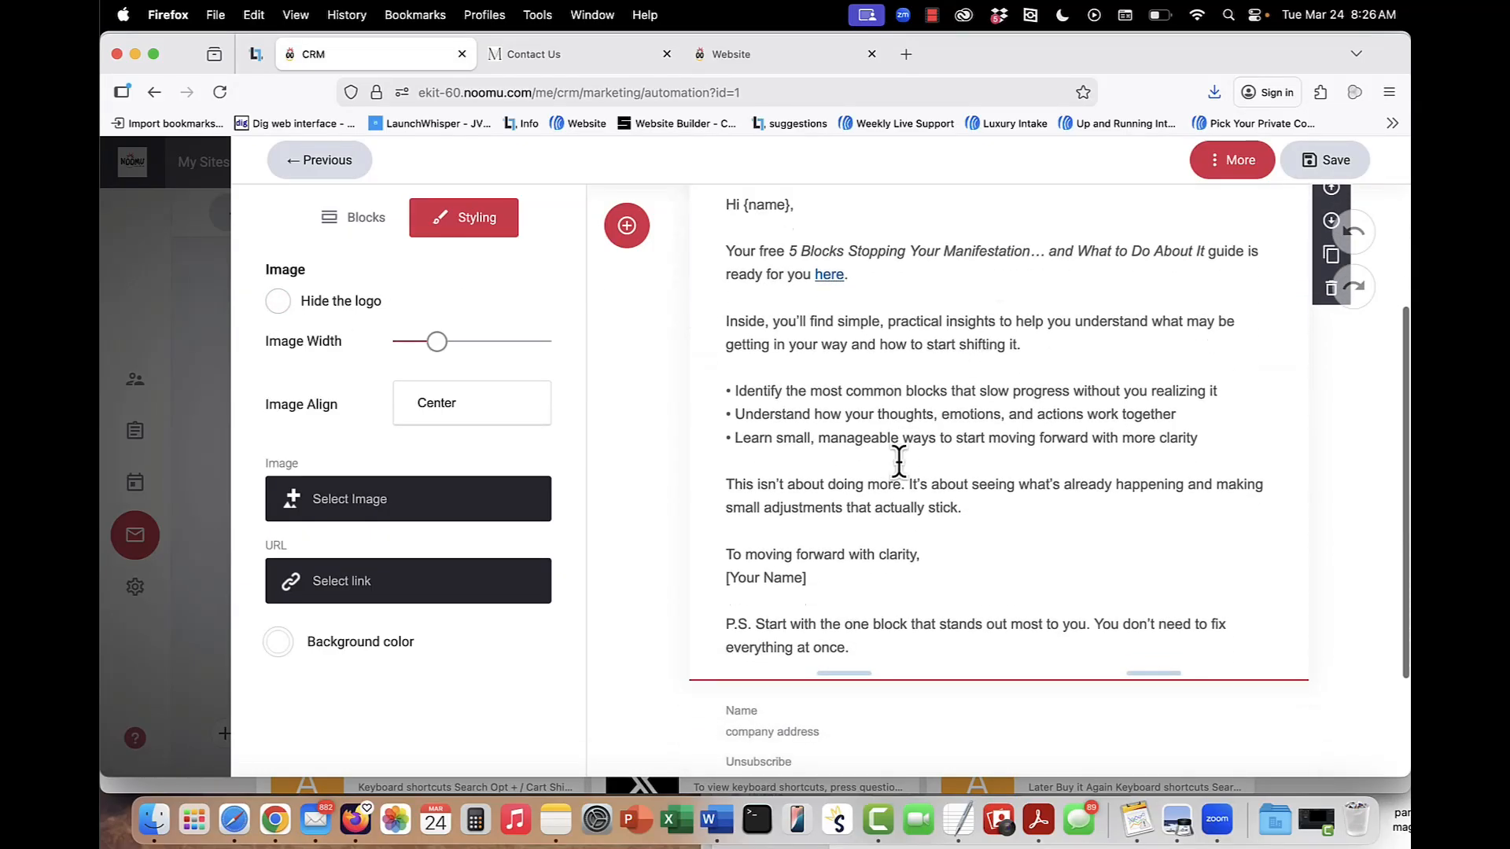
scroll(899, 460, up, 3)
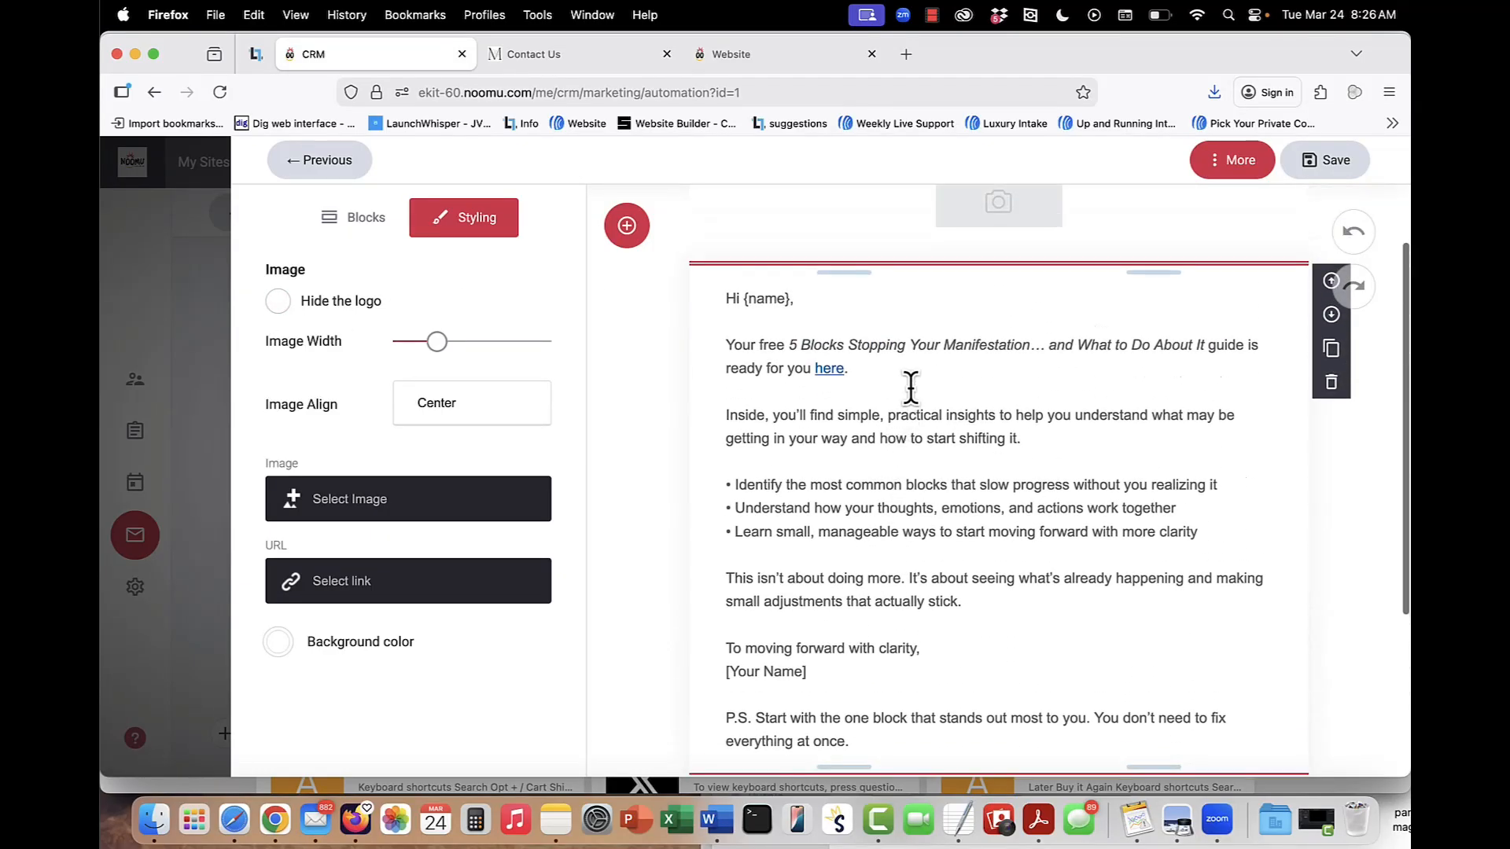
click(827, 371)
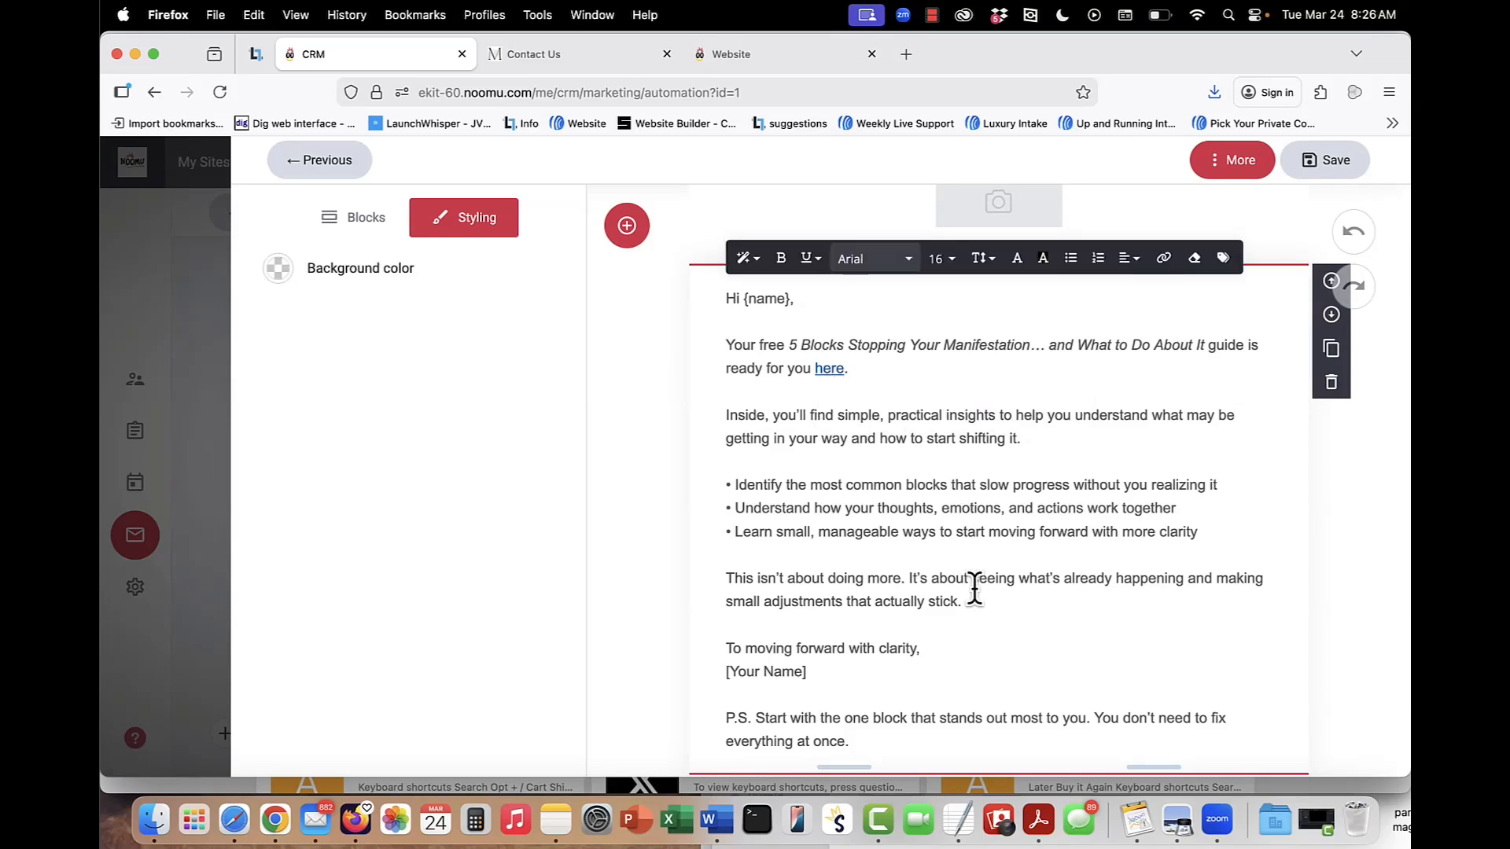
scroll(974, 579, down, 2)
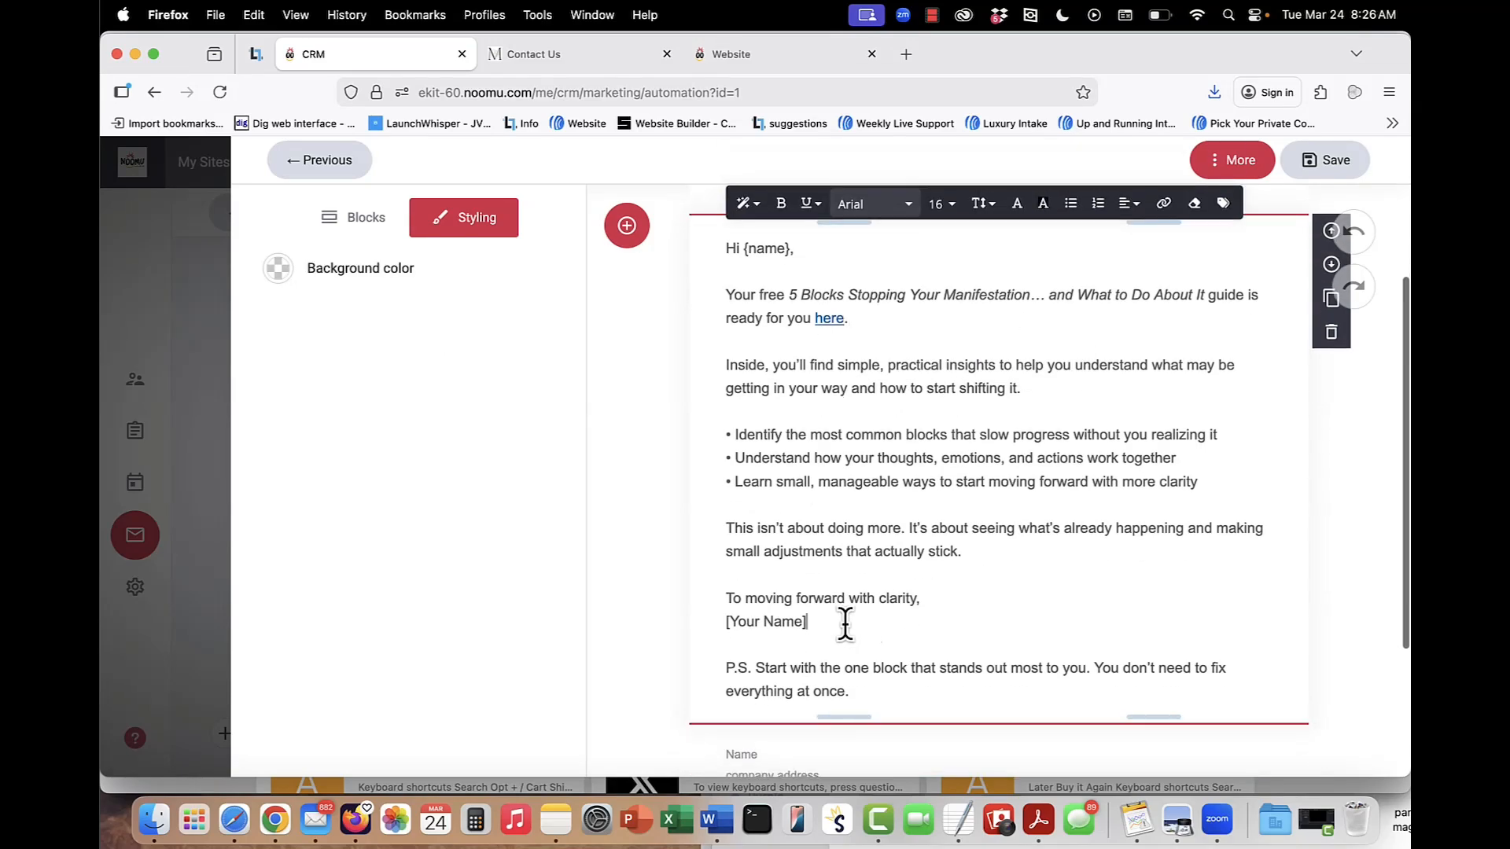
drag(842, 623, 711, 620)
click(991, 492)
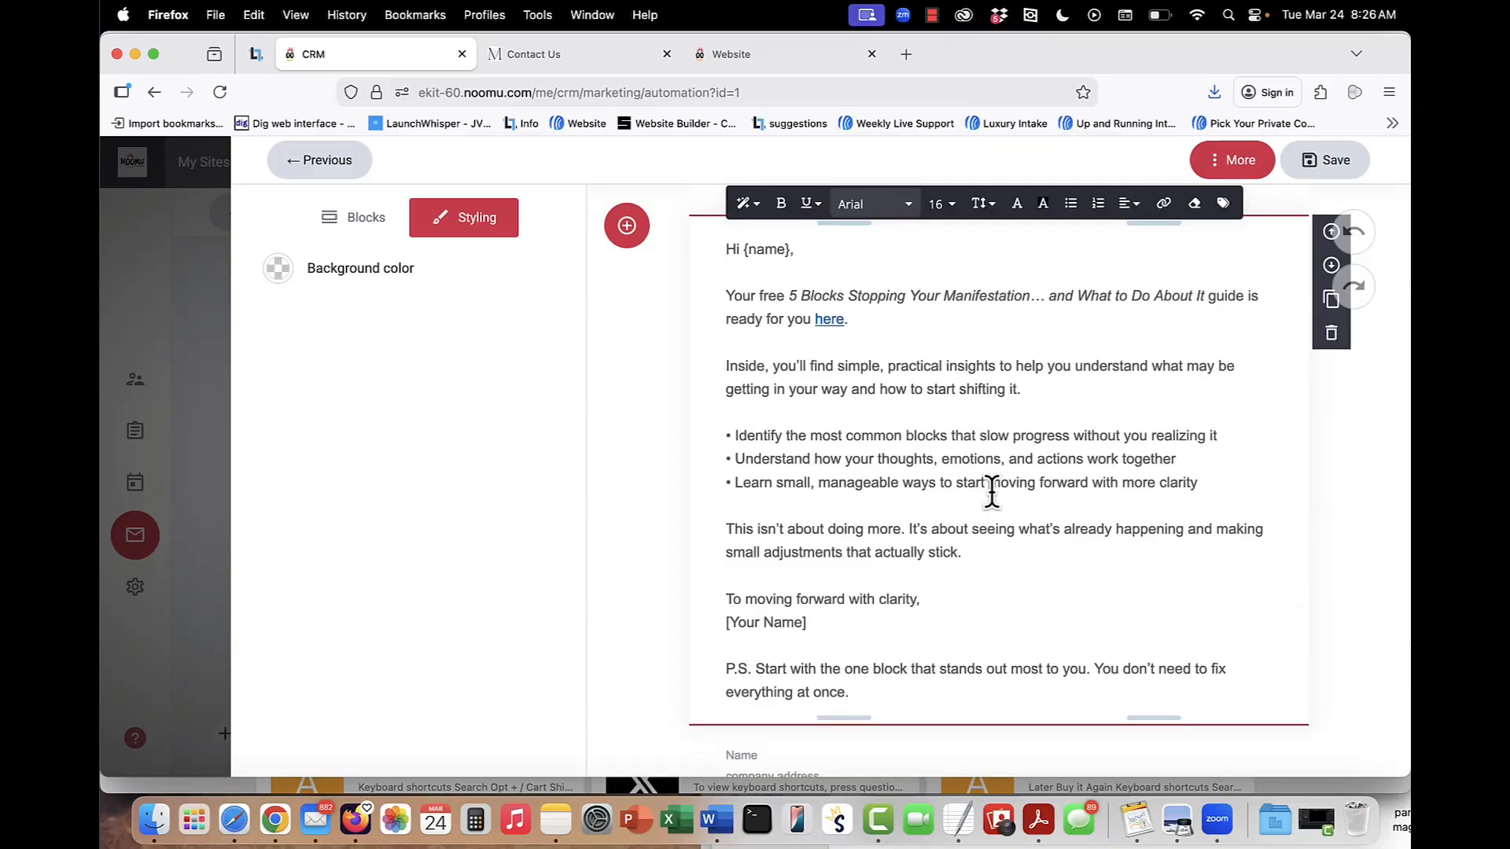
scroll(1015, 315, up, 5)
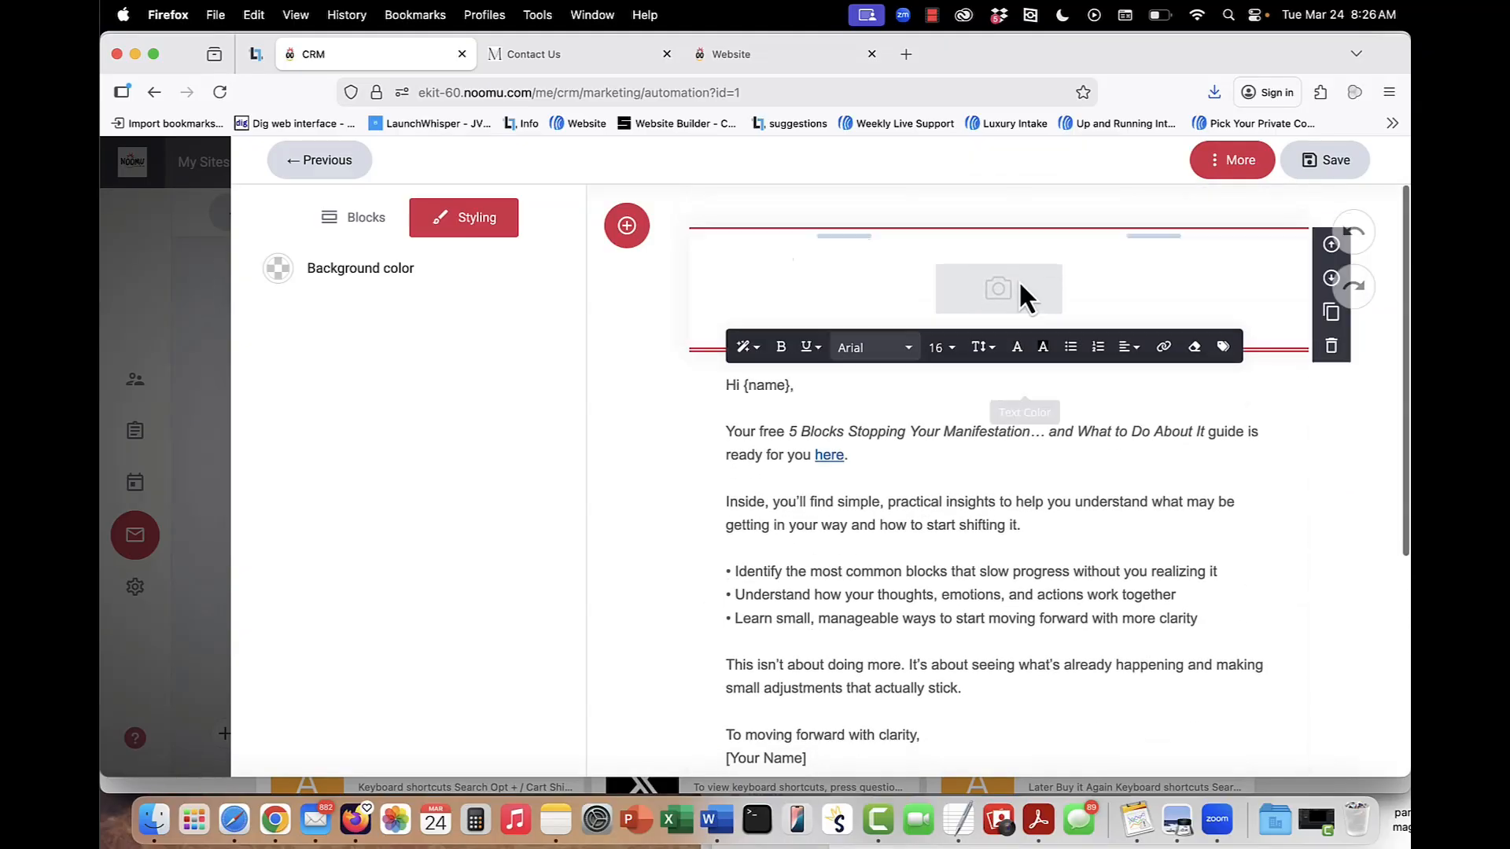
Check the email's additional options, such as Save as template and Send test email, and look over the message again.
click(1232, 163)
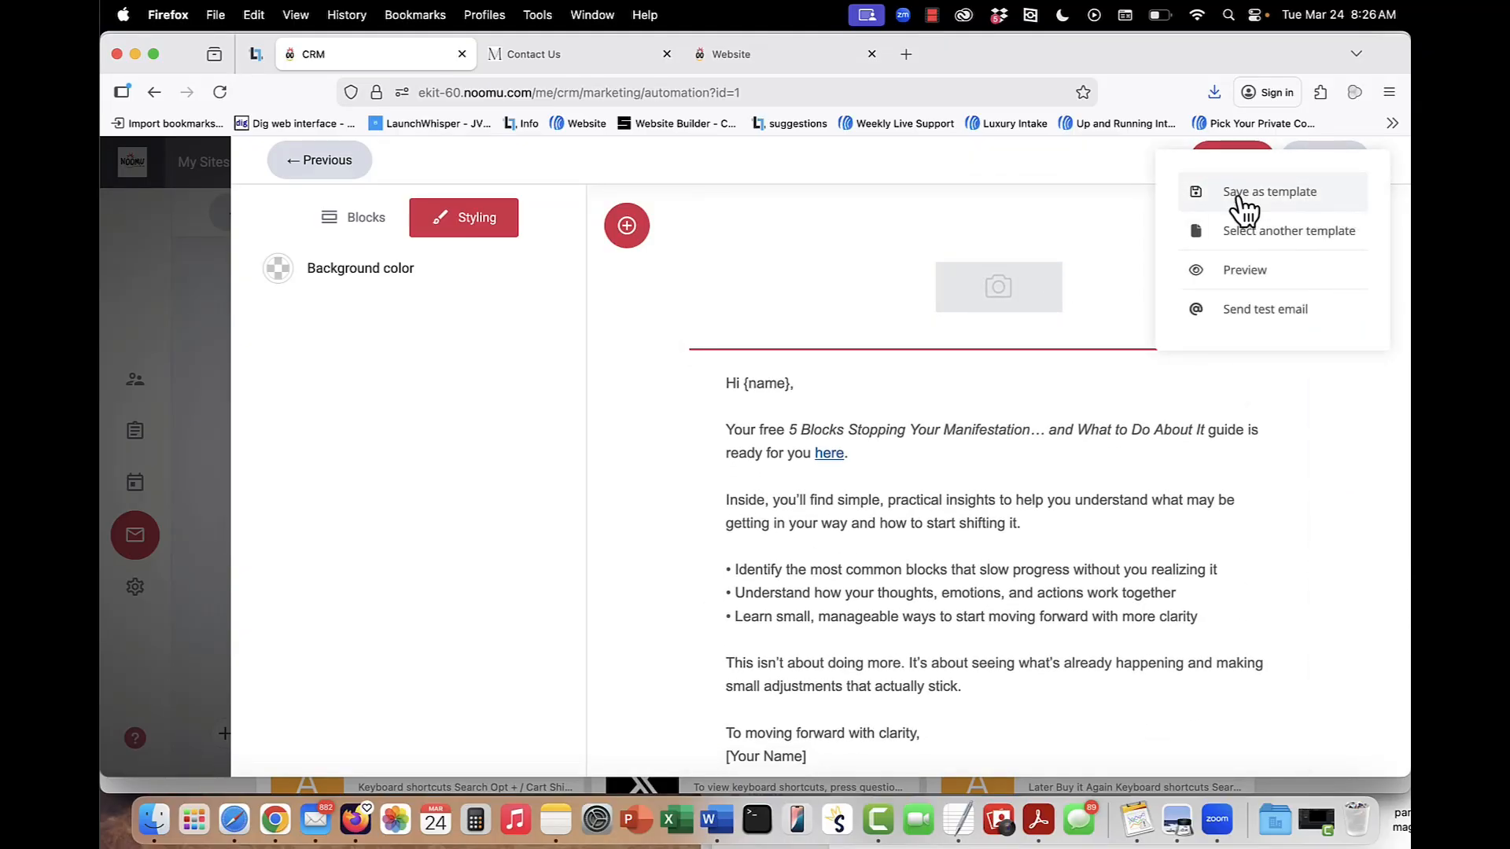
click(1023, 582)
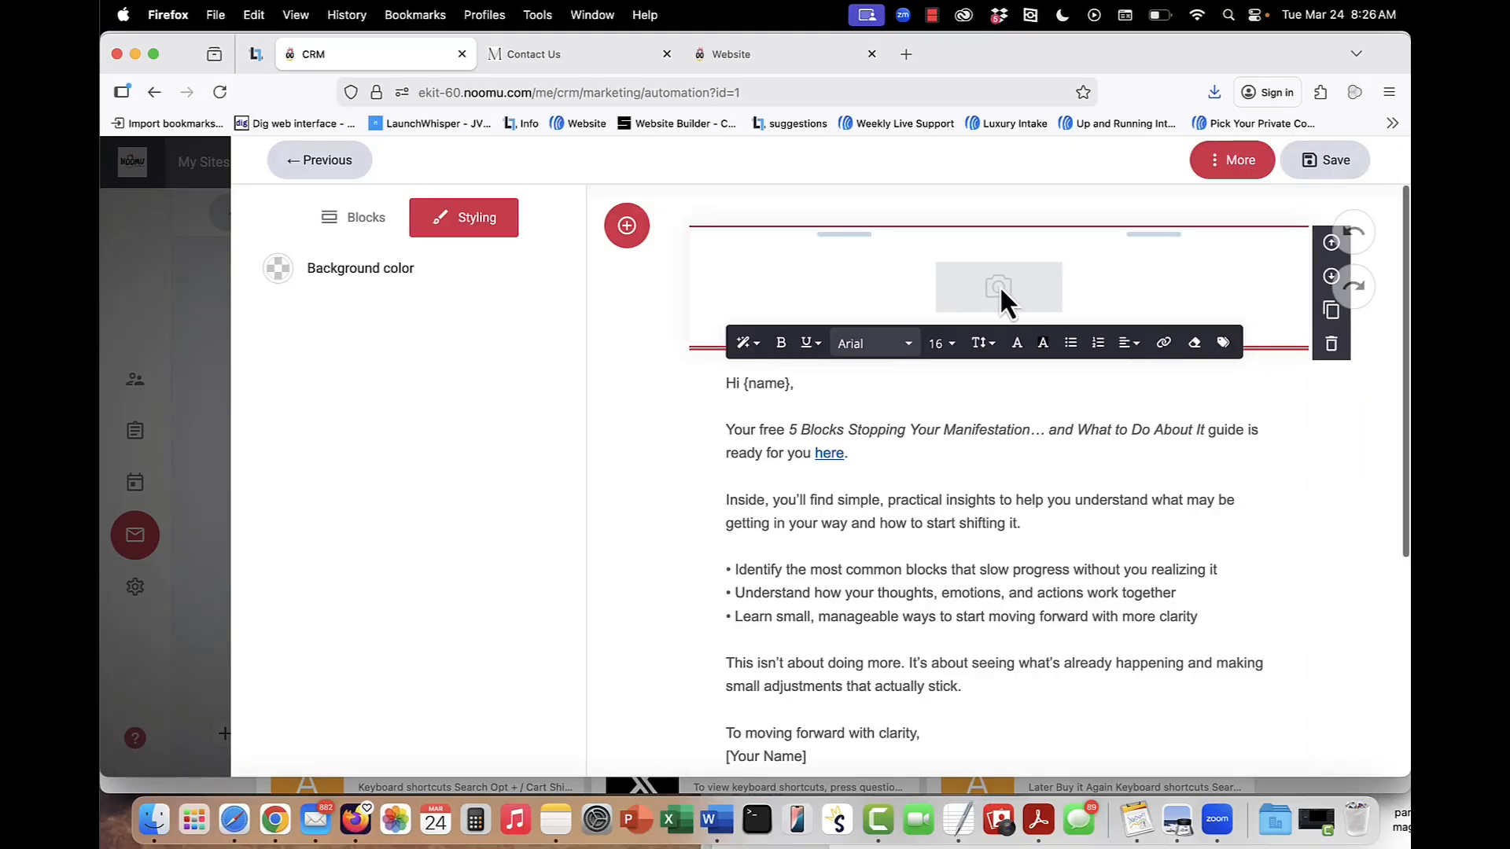
scroll(942, 542, down, 2)
scroll(942, 543, down, 1)
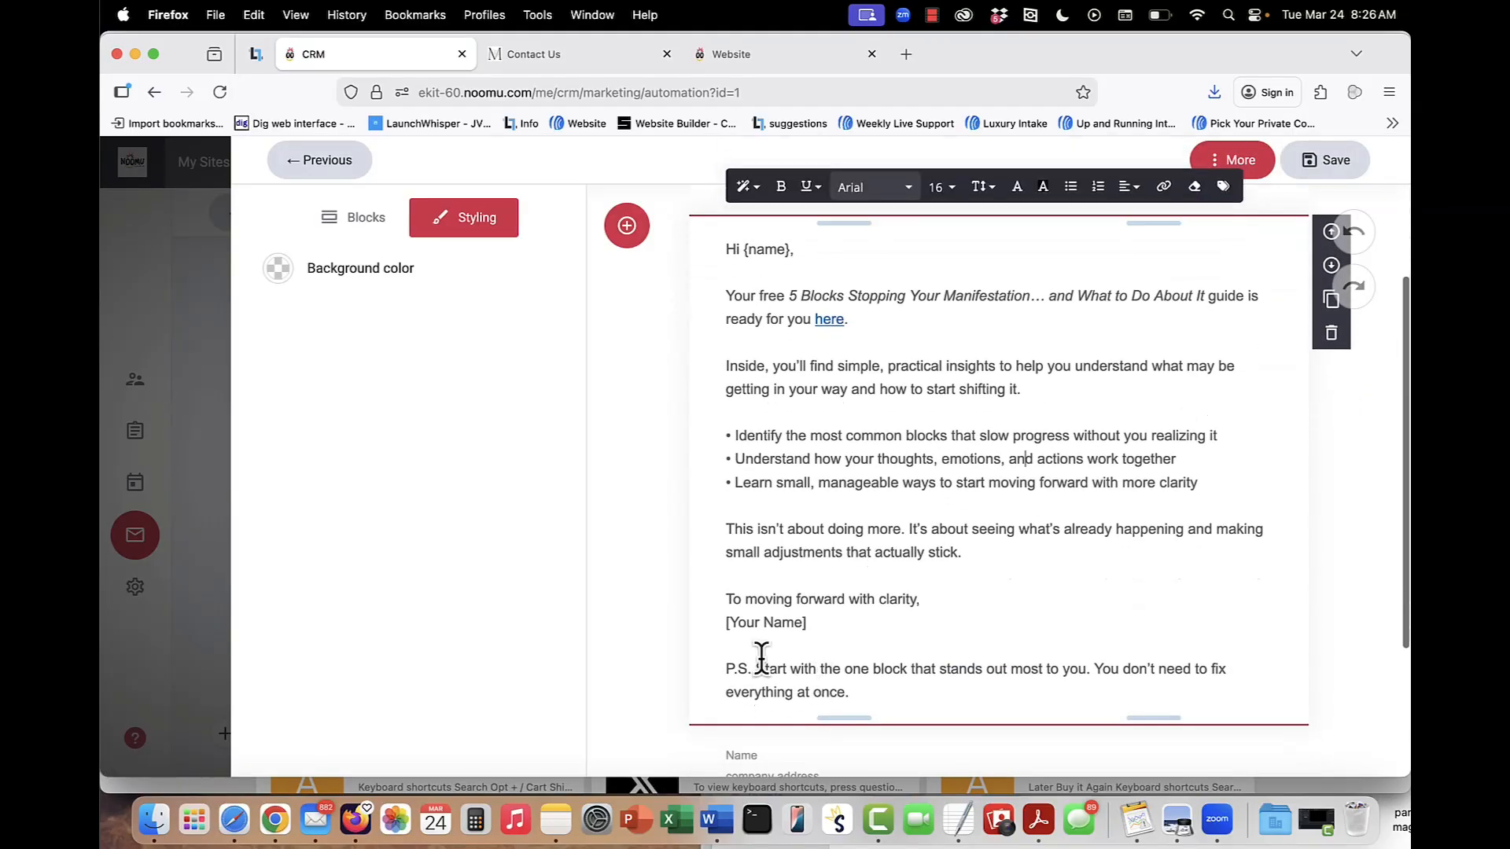
Return to the automation flow and add a delay of 1 day after the Send Email step.
click(318, 160)
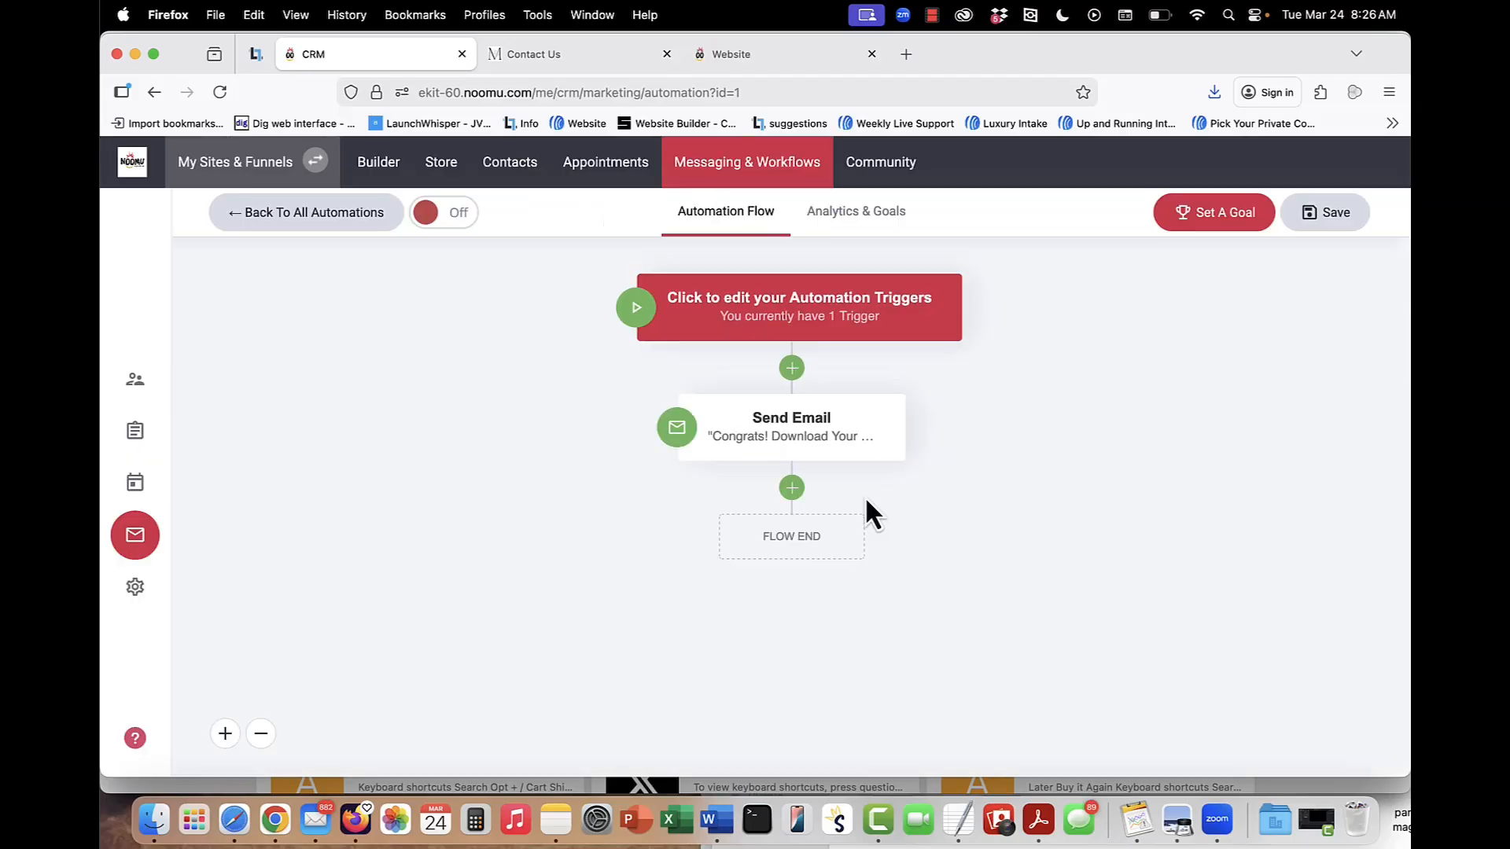
click(793, 489)
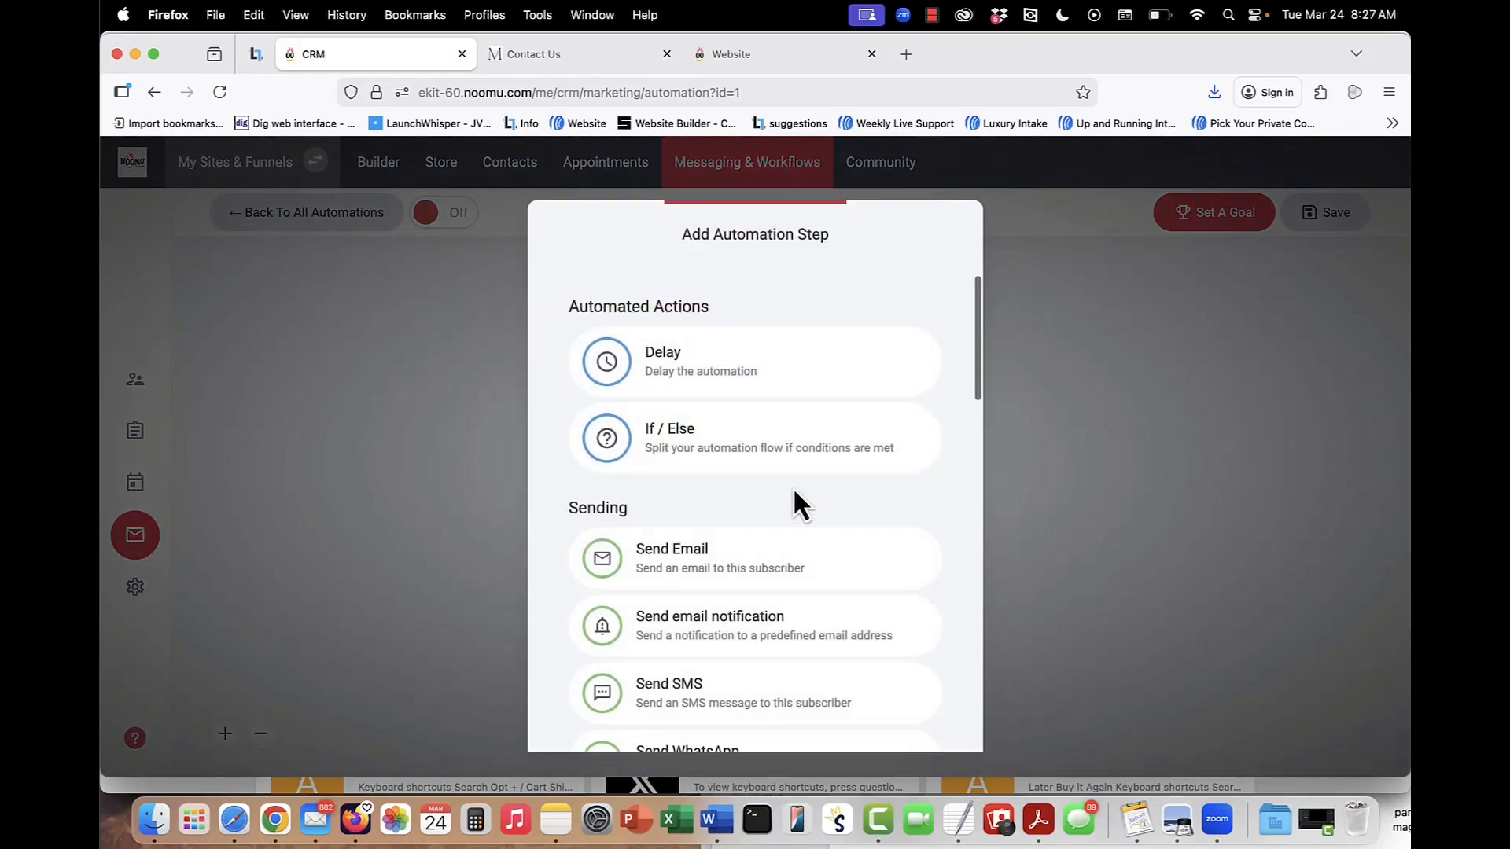
click(691, 377)
click(582, 366)
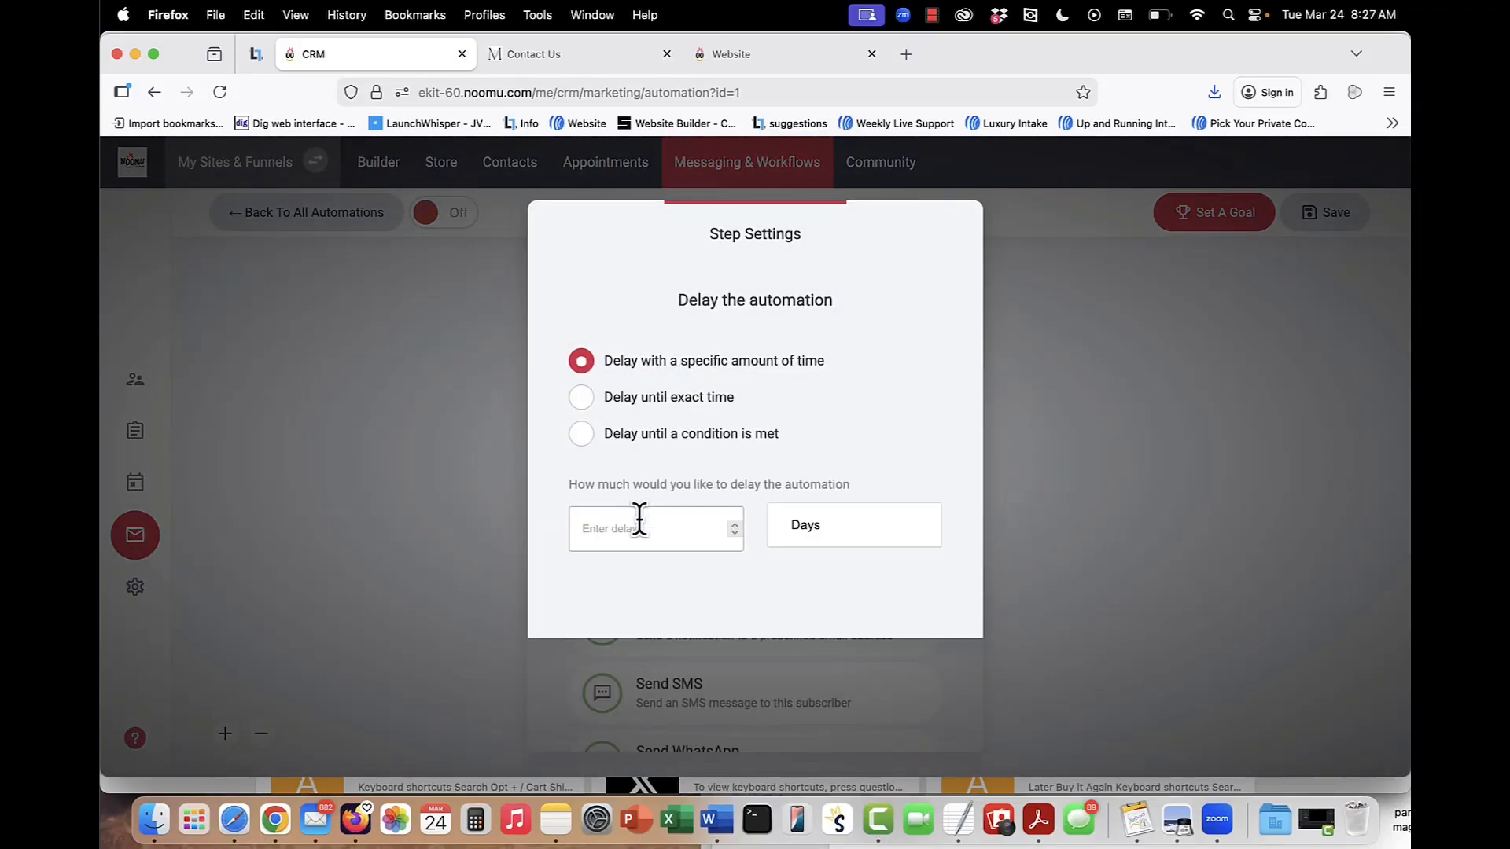
click(684, 525)
text(1)
click(1220, 505)
Check the settings offered for another Send Email step after the delay and close them without adding the step.
click(794, 611)
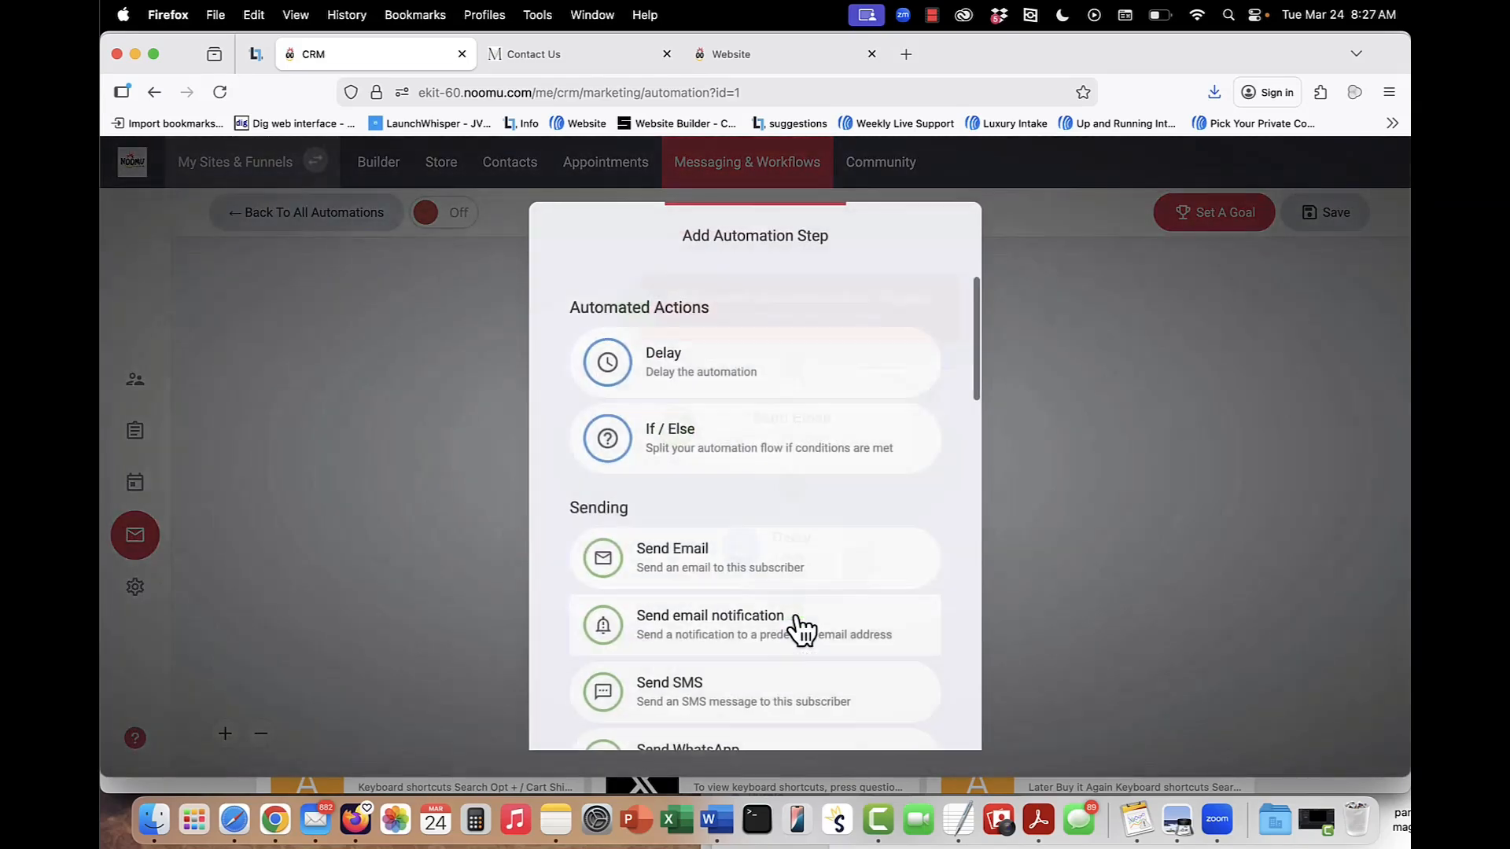
click(723, 549)
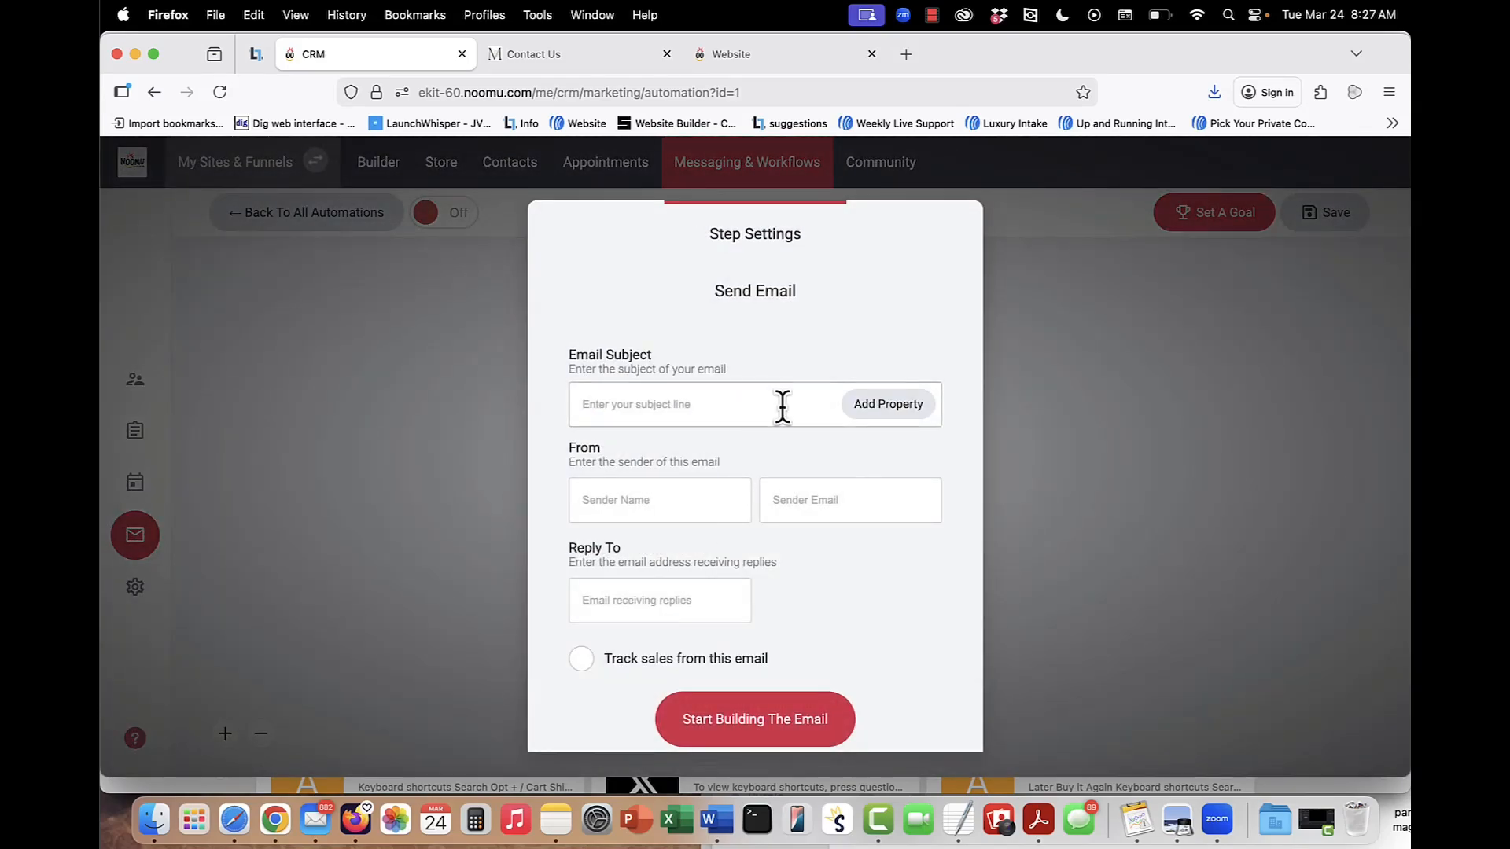
click(1184, 441)
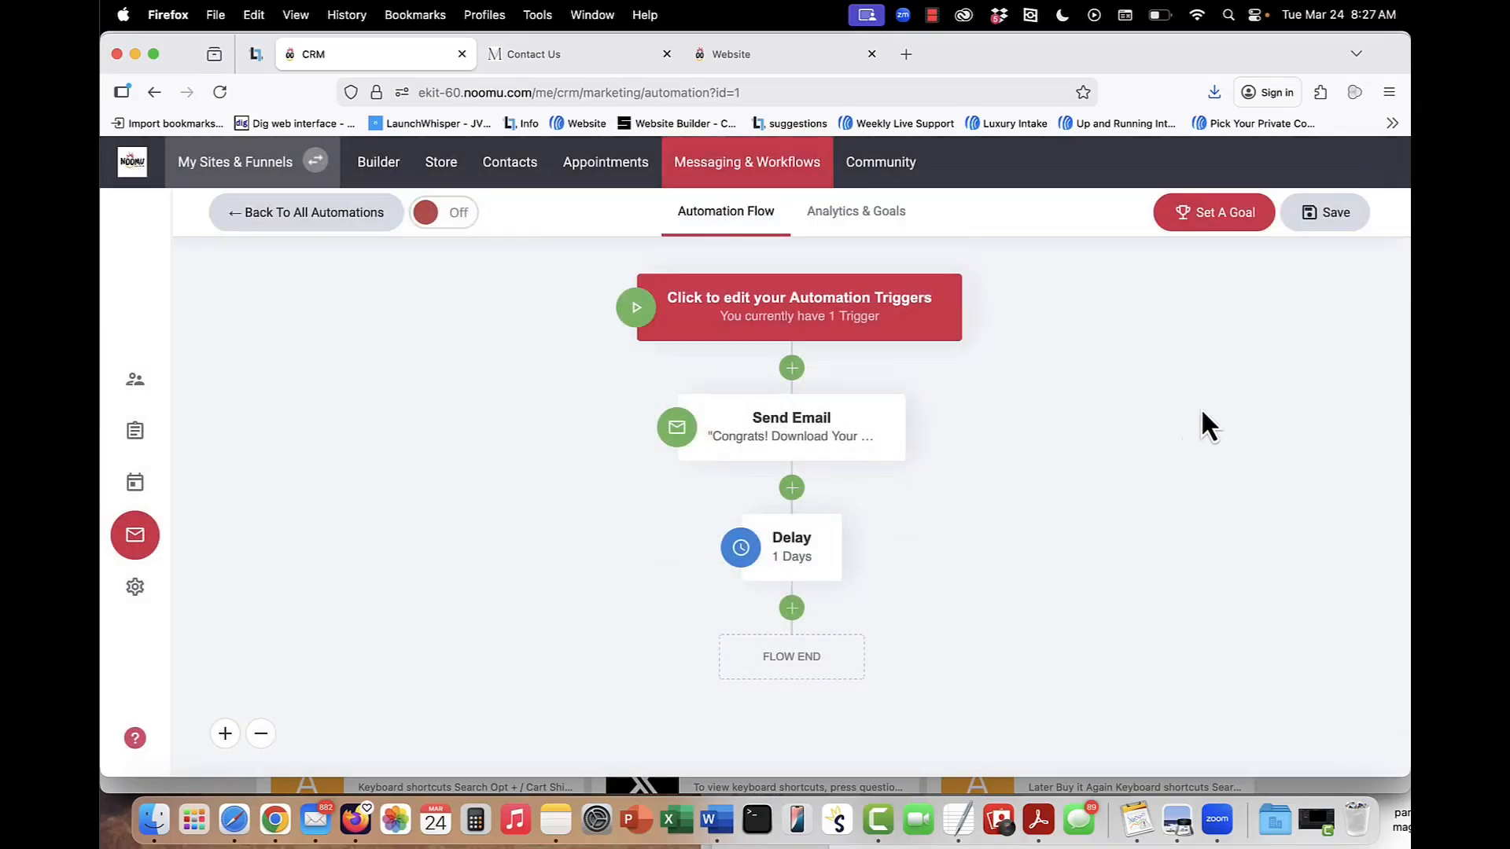
Choose Makes a purchase as the automation's goal and restrict it to orders including a product.
click(1241, 228)
click(768, 447)
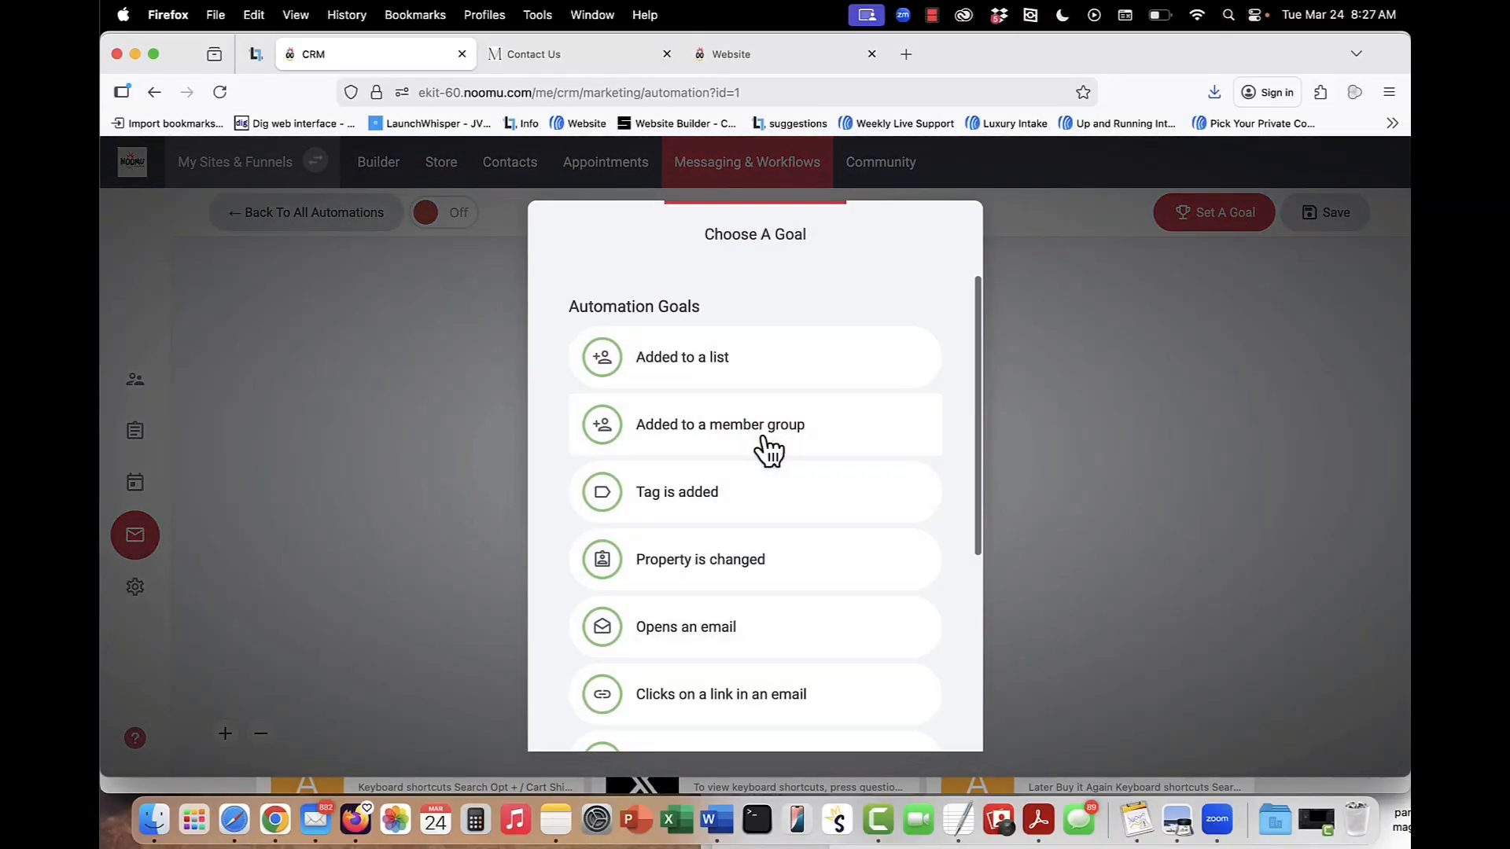
scroll(743, 596, down, 3)
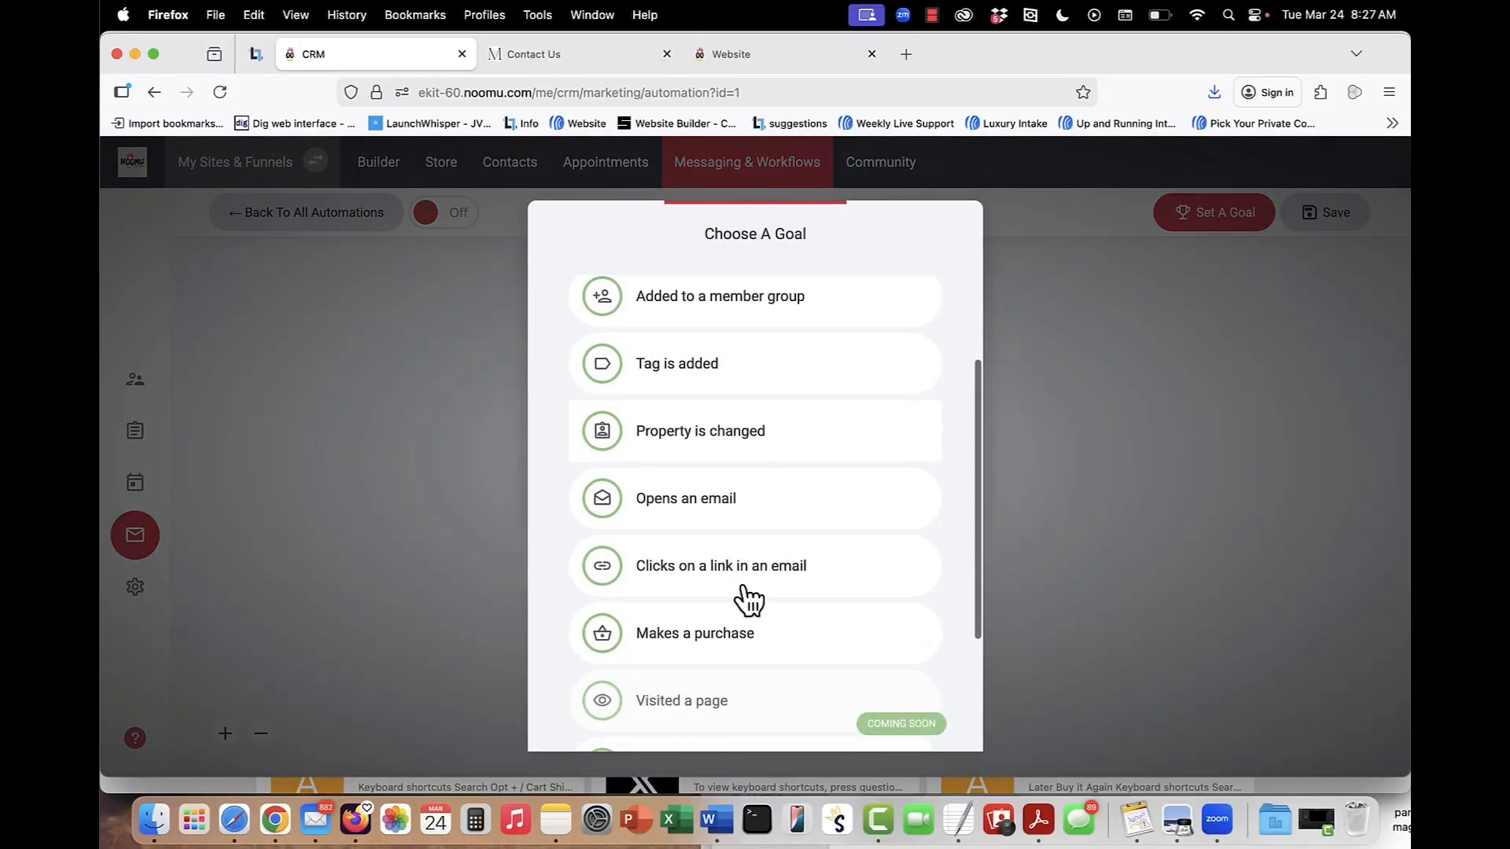
scroll(748, 601, down, 2)
click(754, 552)
click(582, 506)
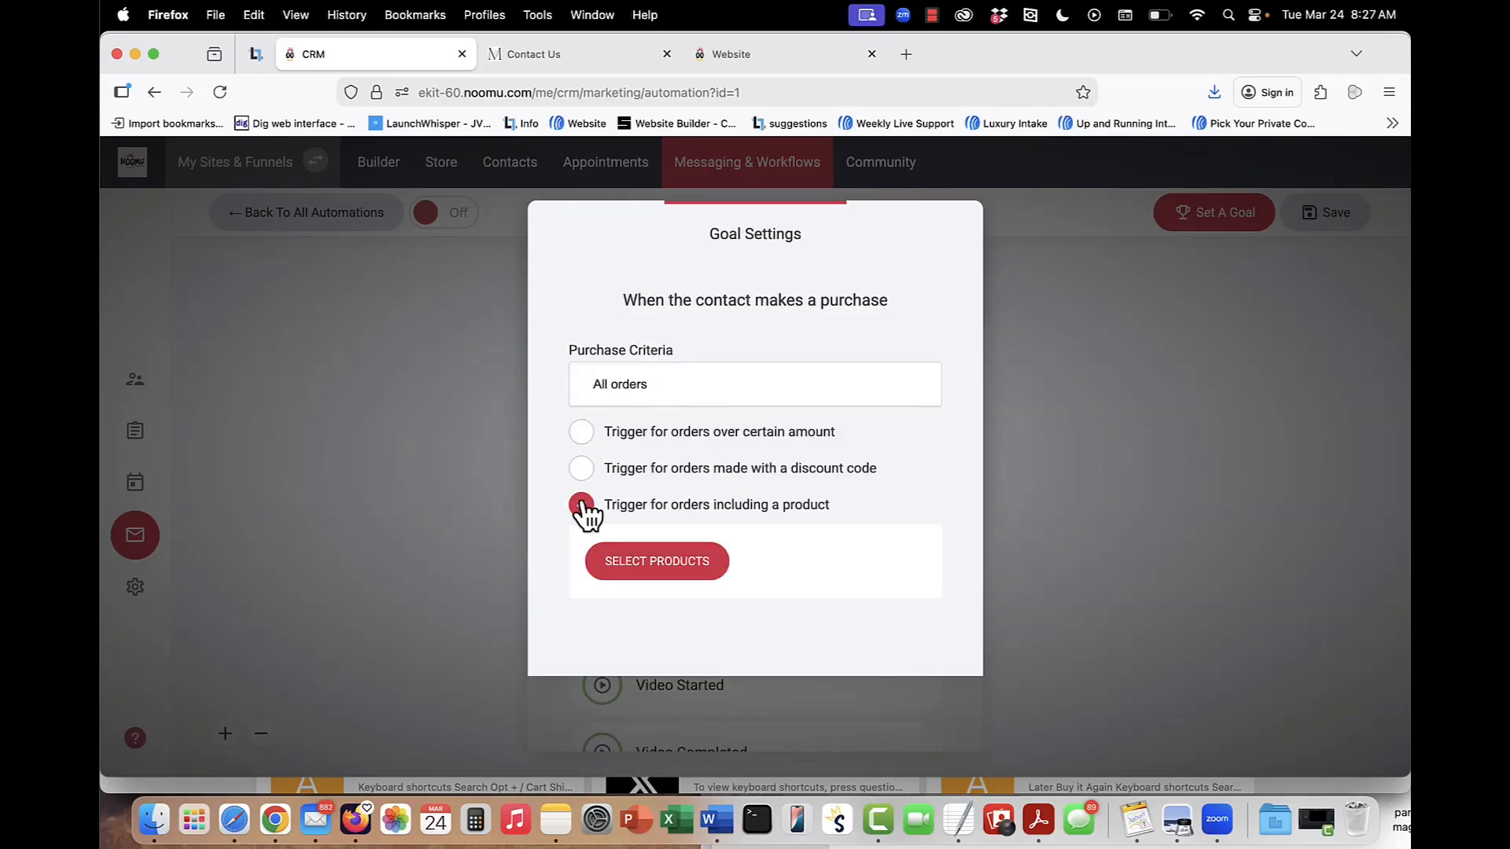
Select Manifestation Printable Planner as the goal's required product and close the goal settings.
click(670, 564)
click(630, 322)
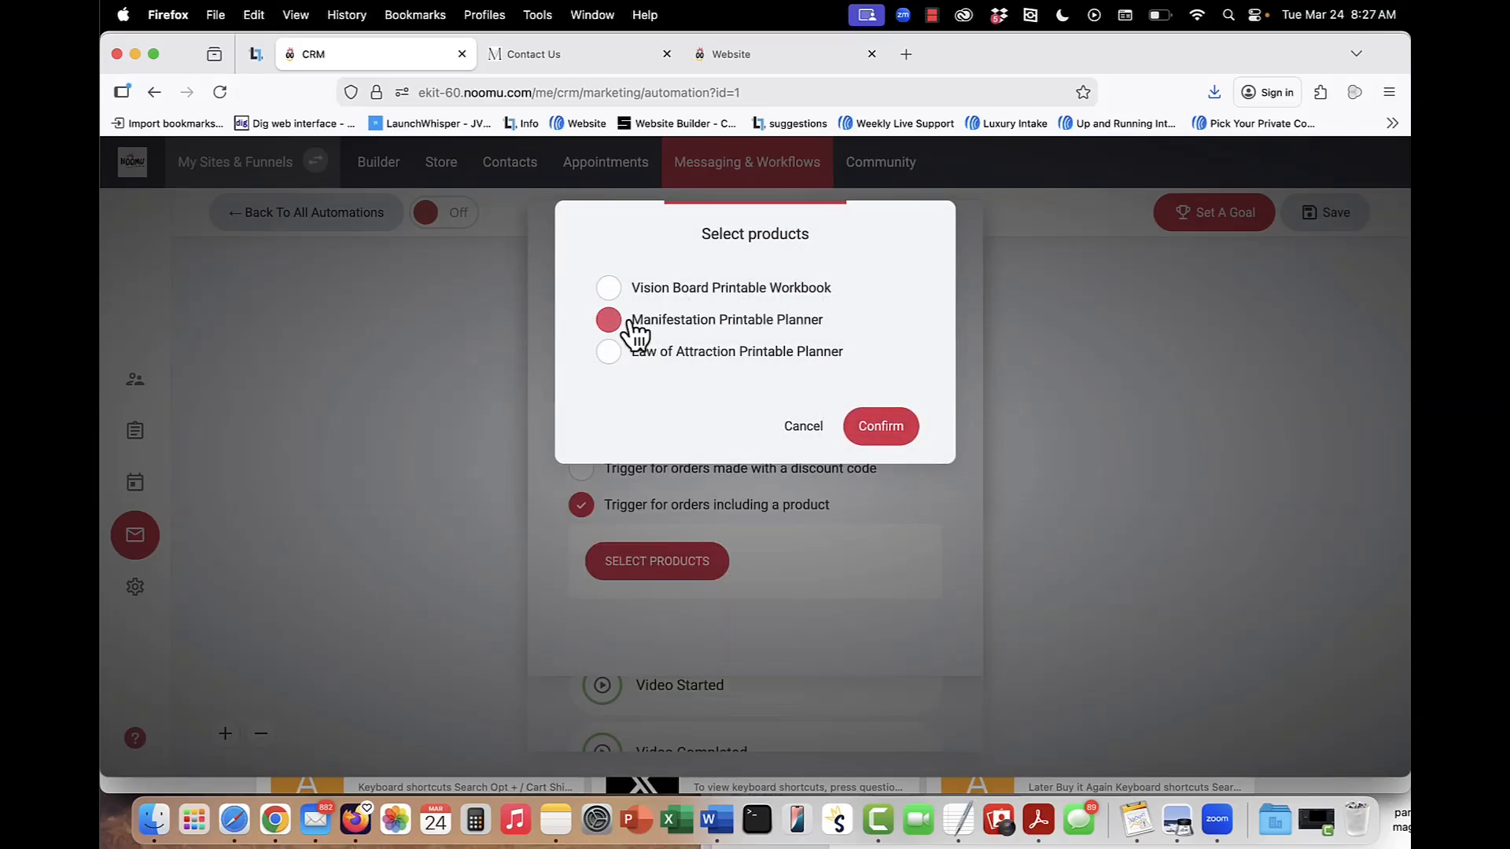
click(881, 427)
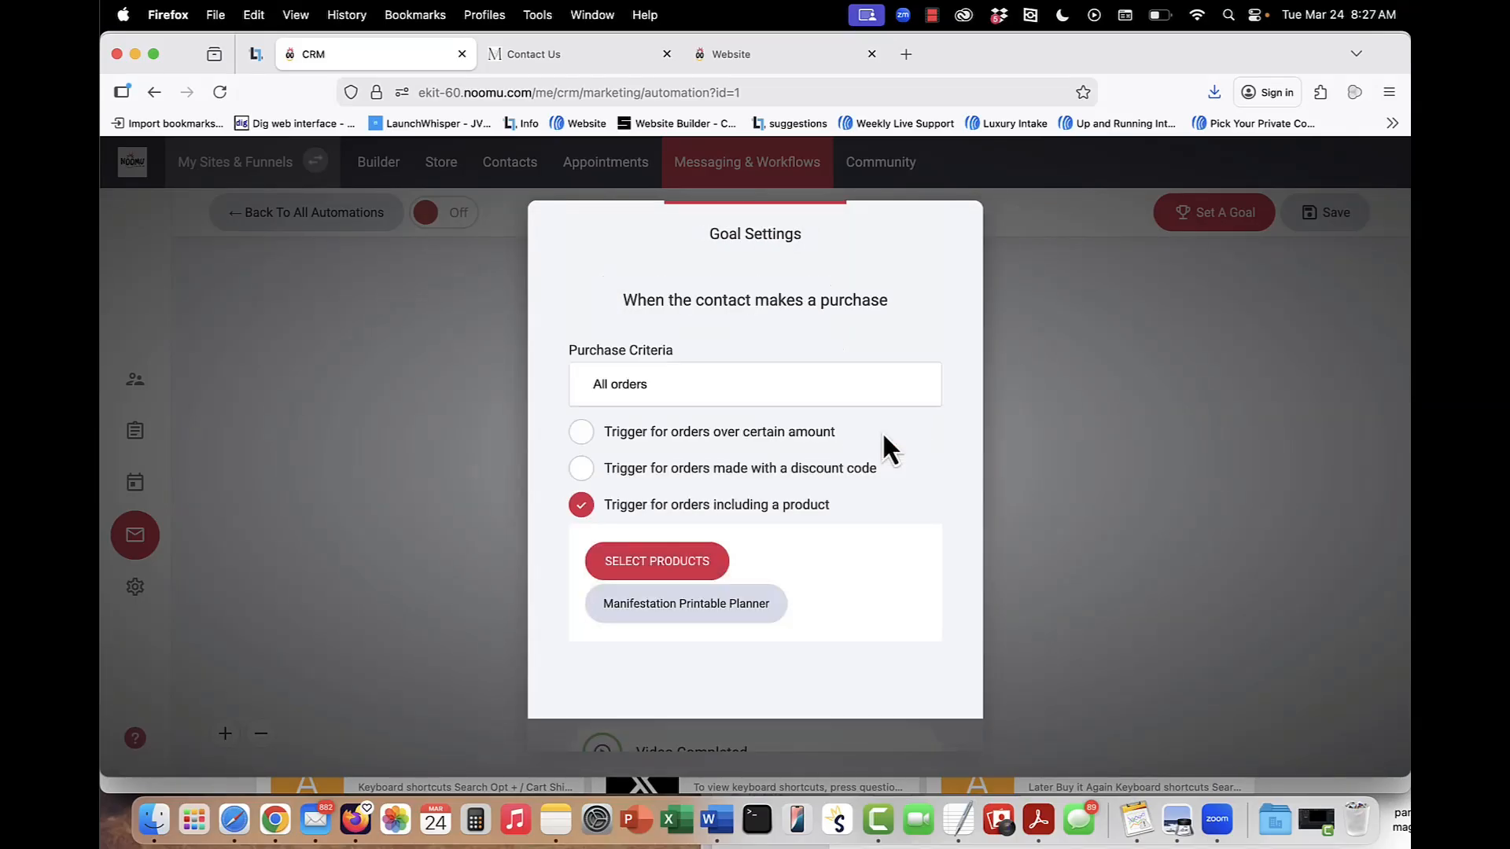
click(1064, 484)
click(1069, 473)
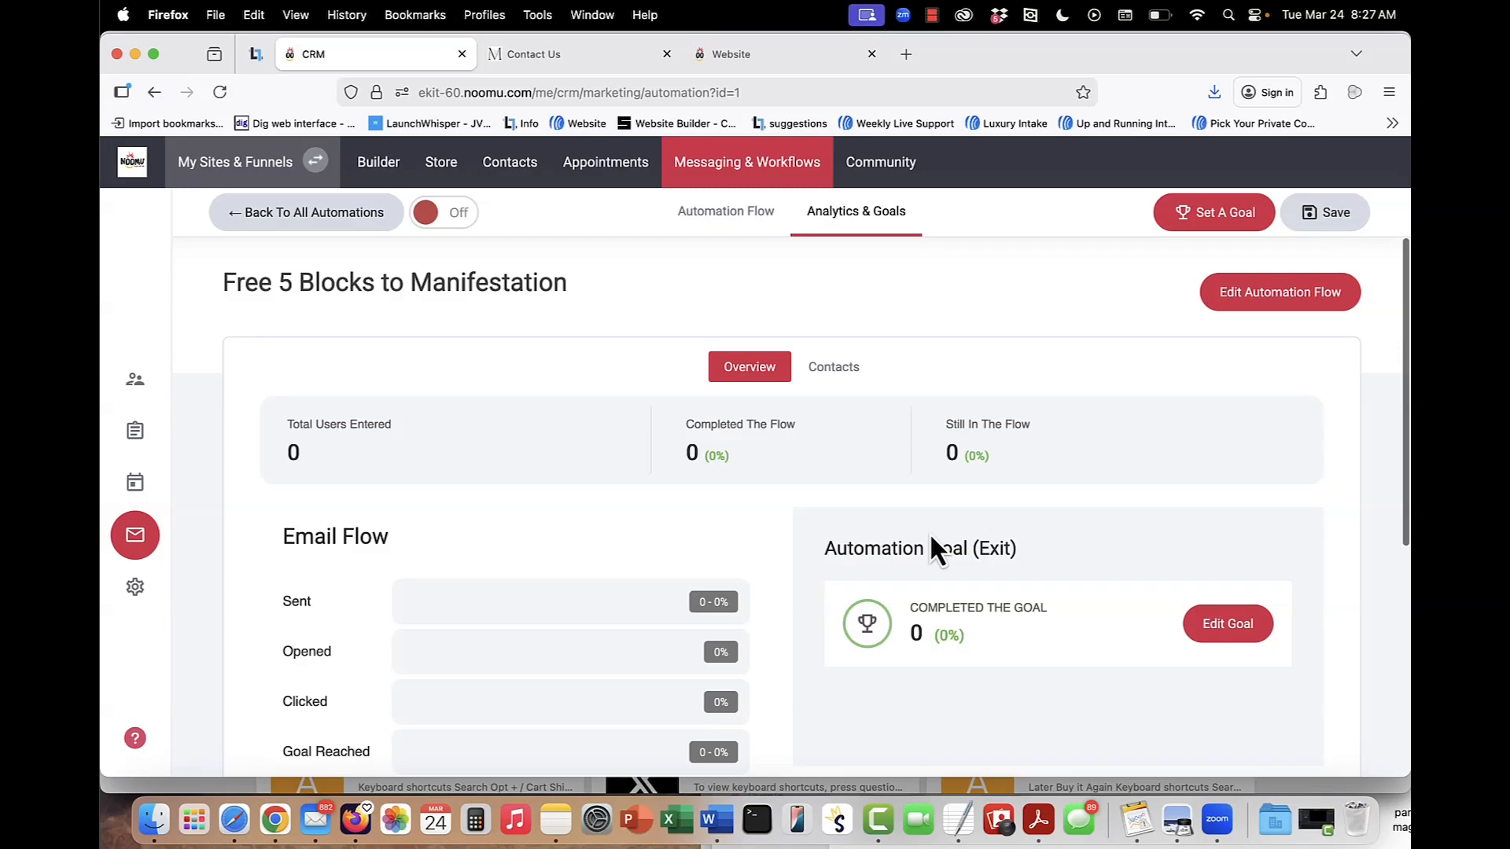
Leave the automation and examine the messaging settings for verified domains and brand details, from company name to the default reply-to email.
click(740, 222)
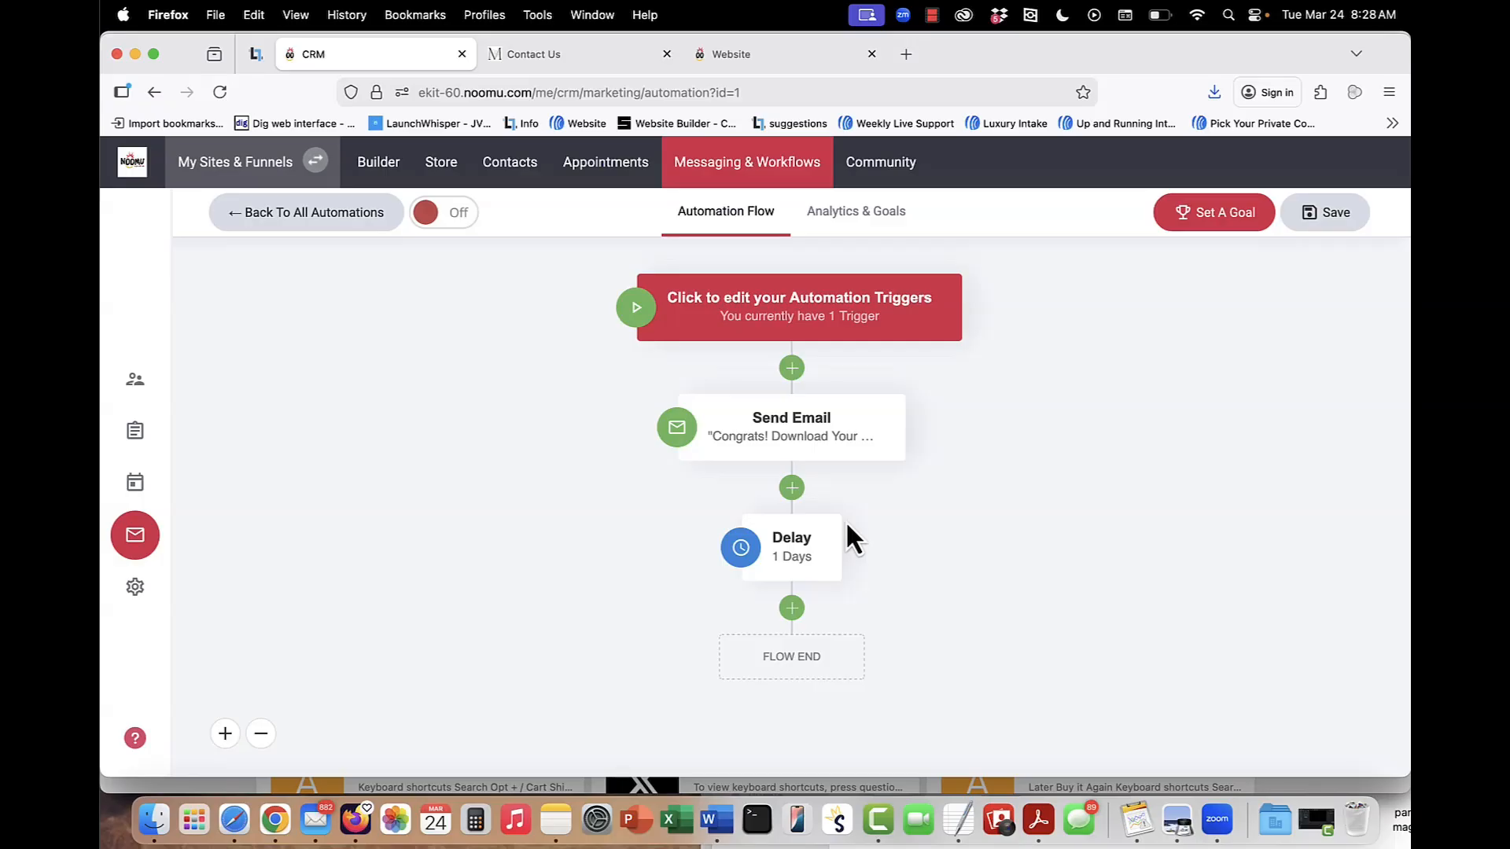
click(287, 226)
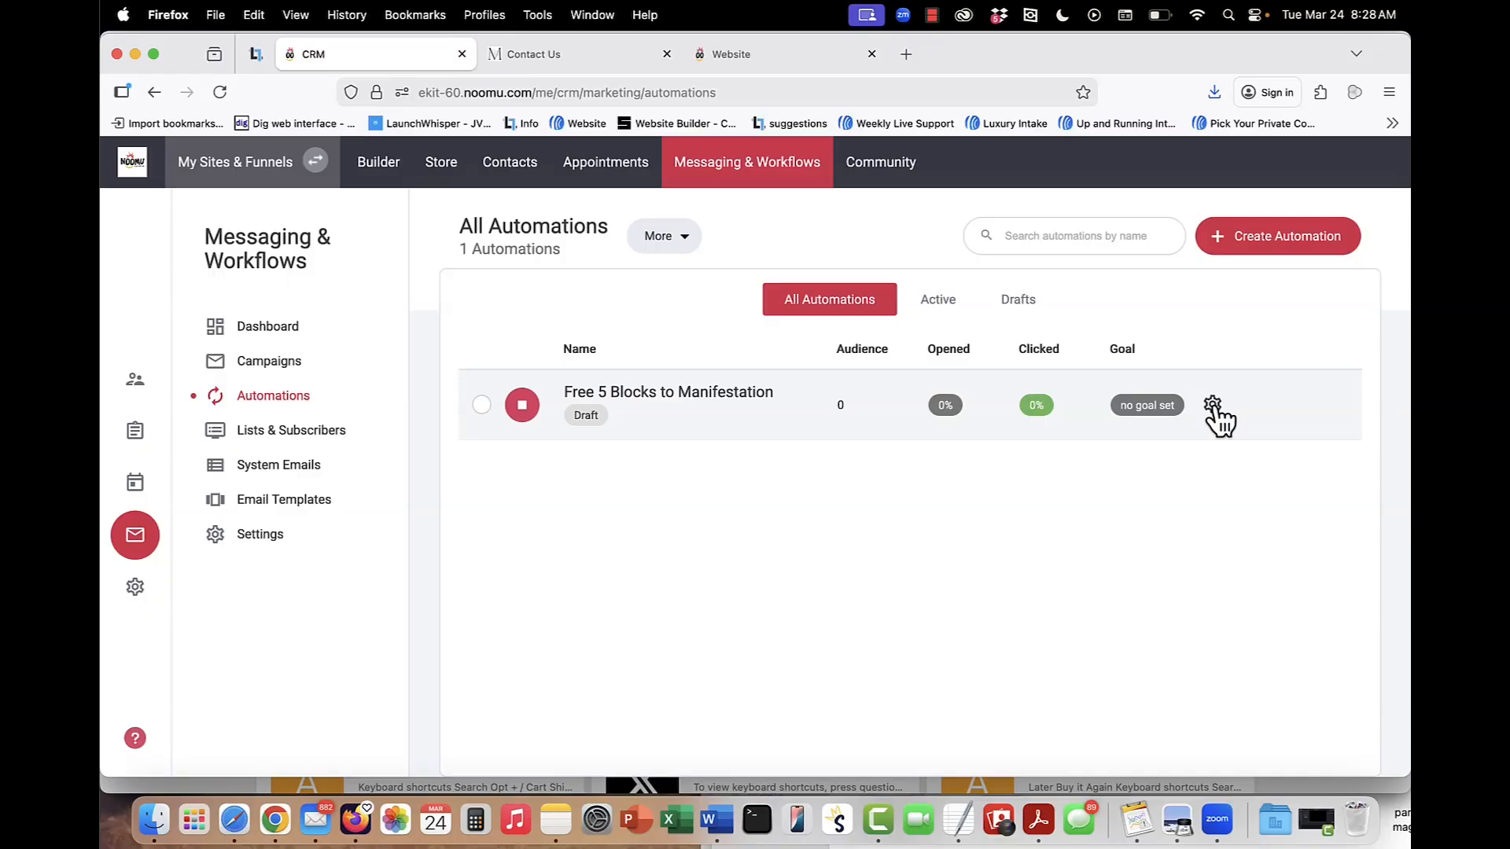
click(255, 538)
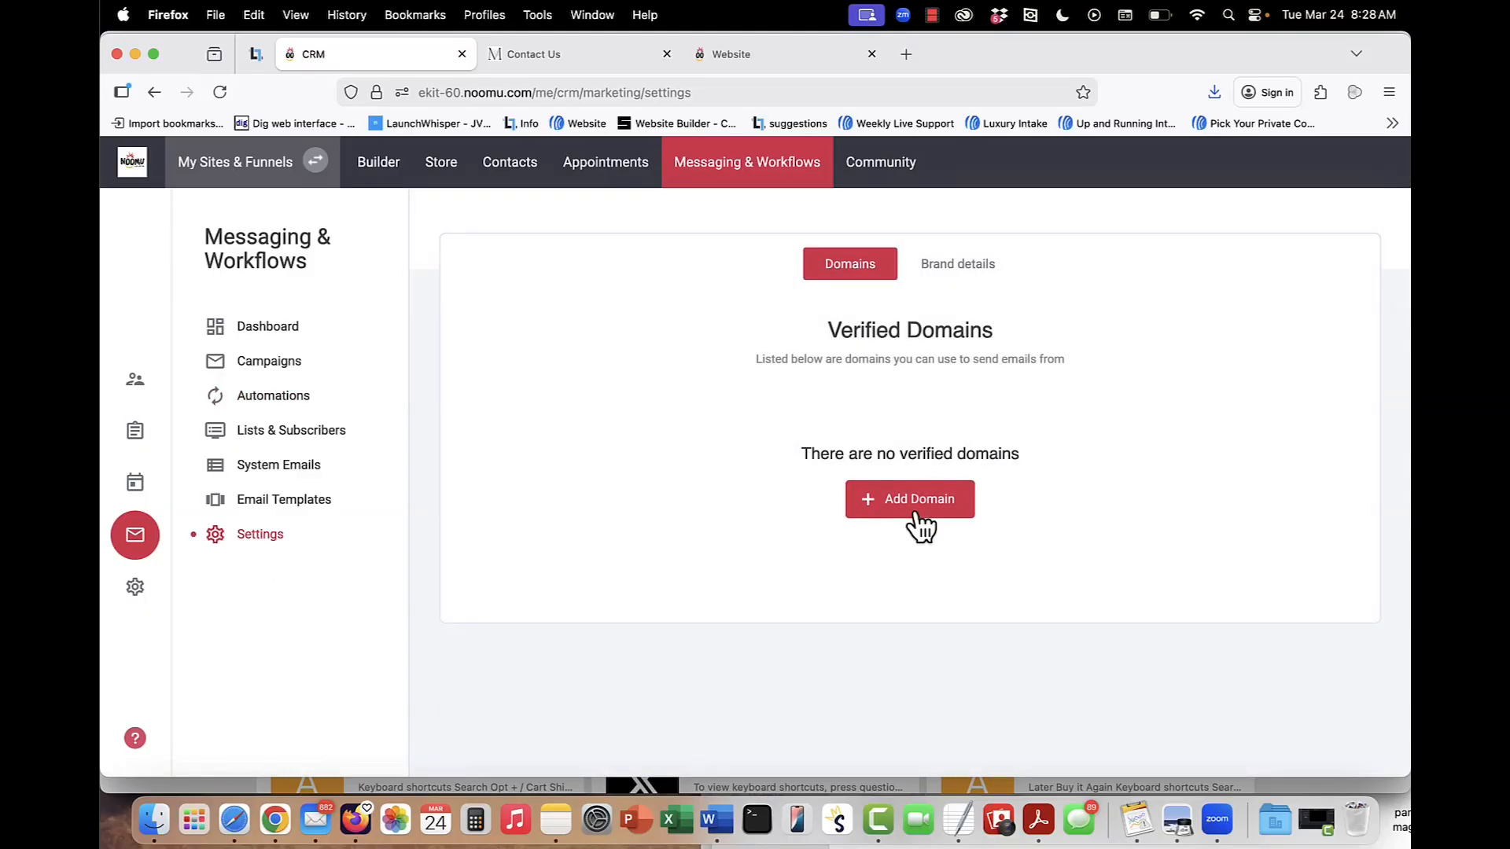
click(956, 269)
scroll(890, 519, down, 6)
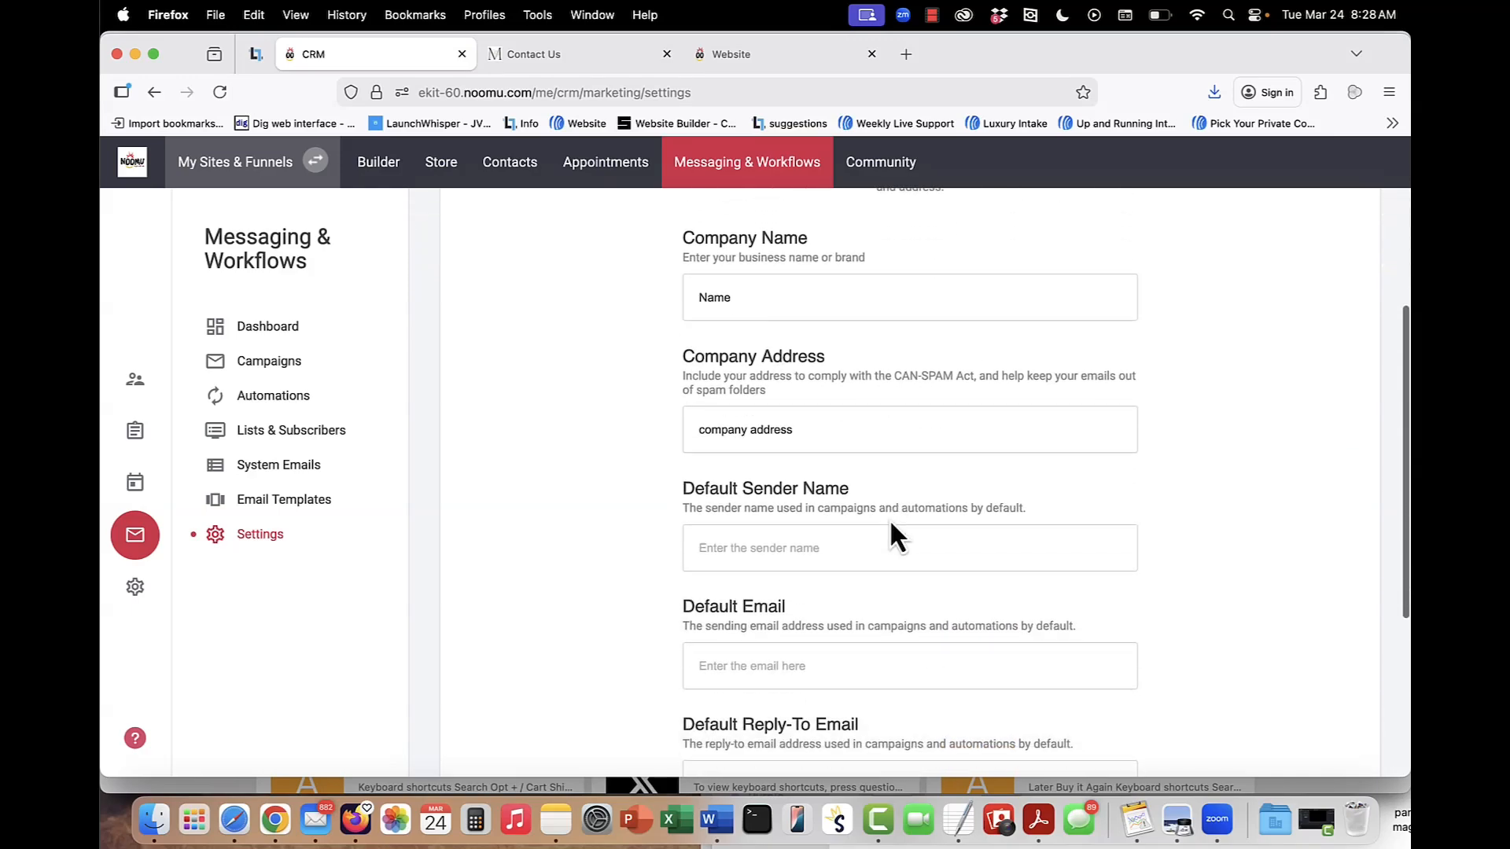
scroll(889, 517, up, 7)
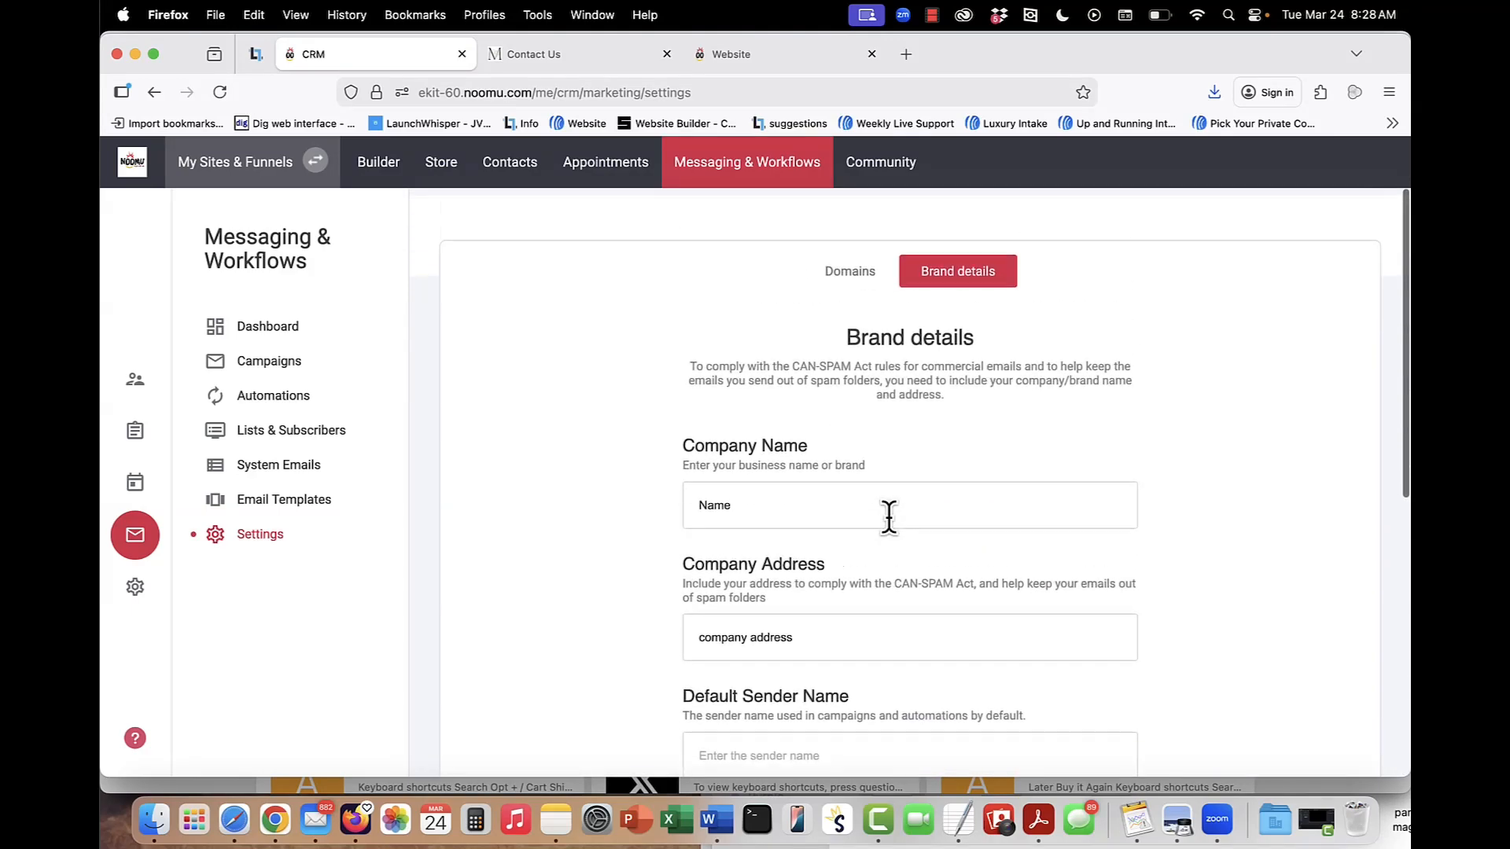
scroll(881, 484, down, 3)
scroll(884, 504, down, 1)
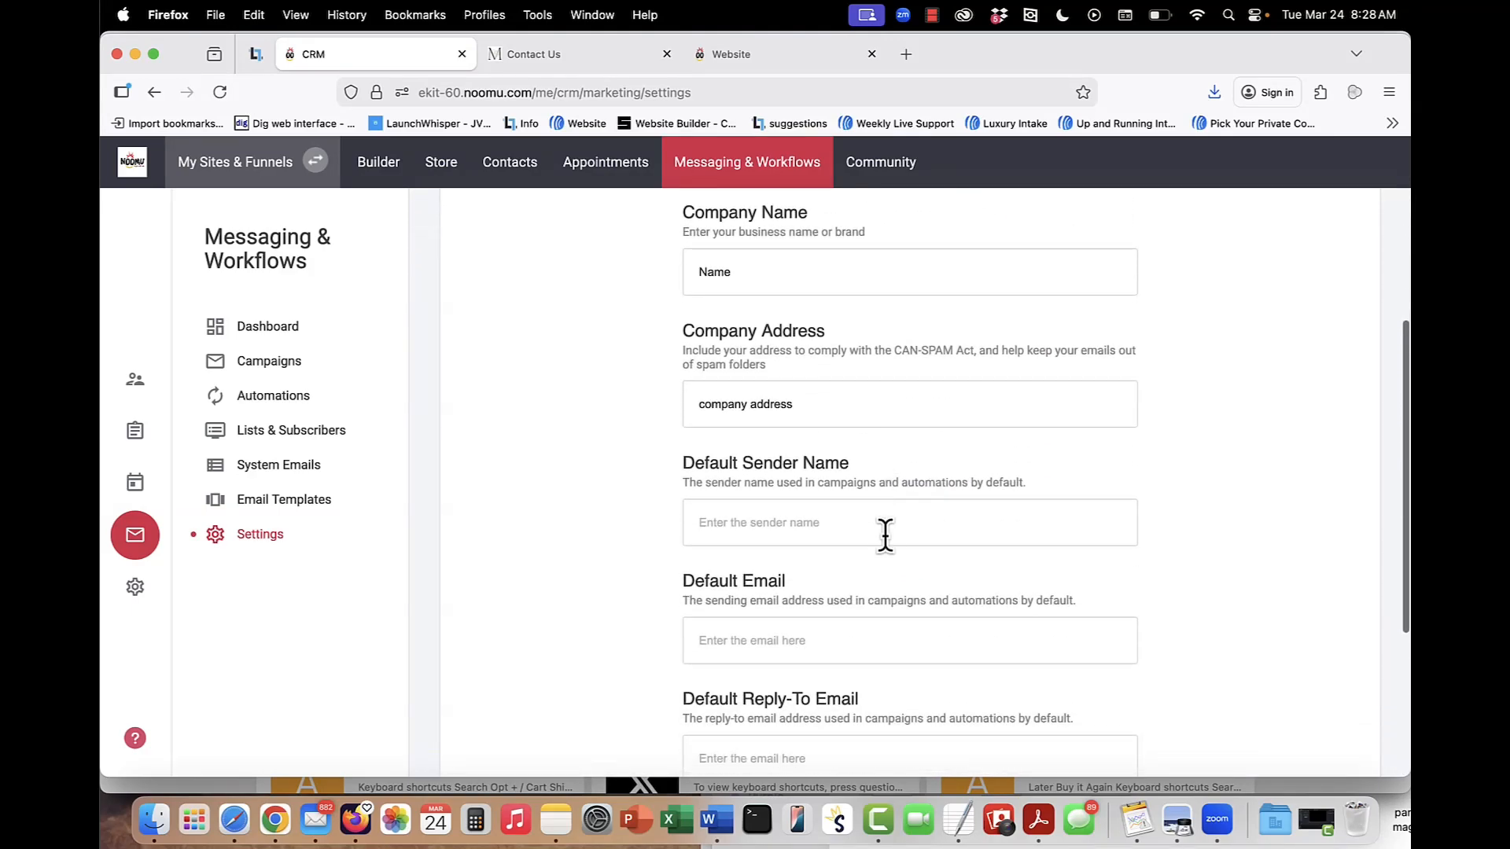
scroll(873, 527, up, 3)
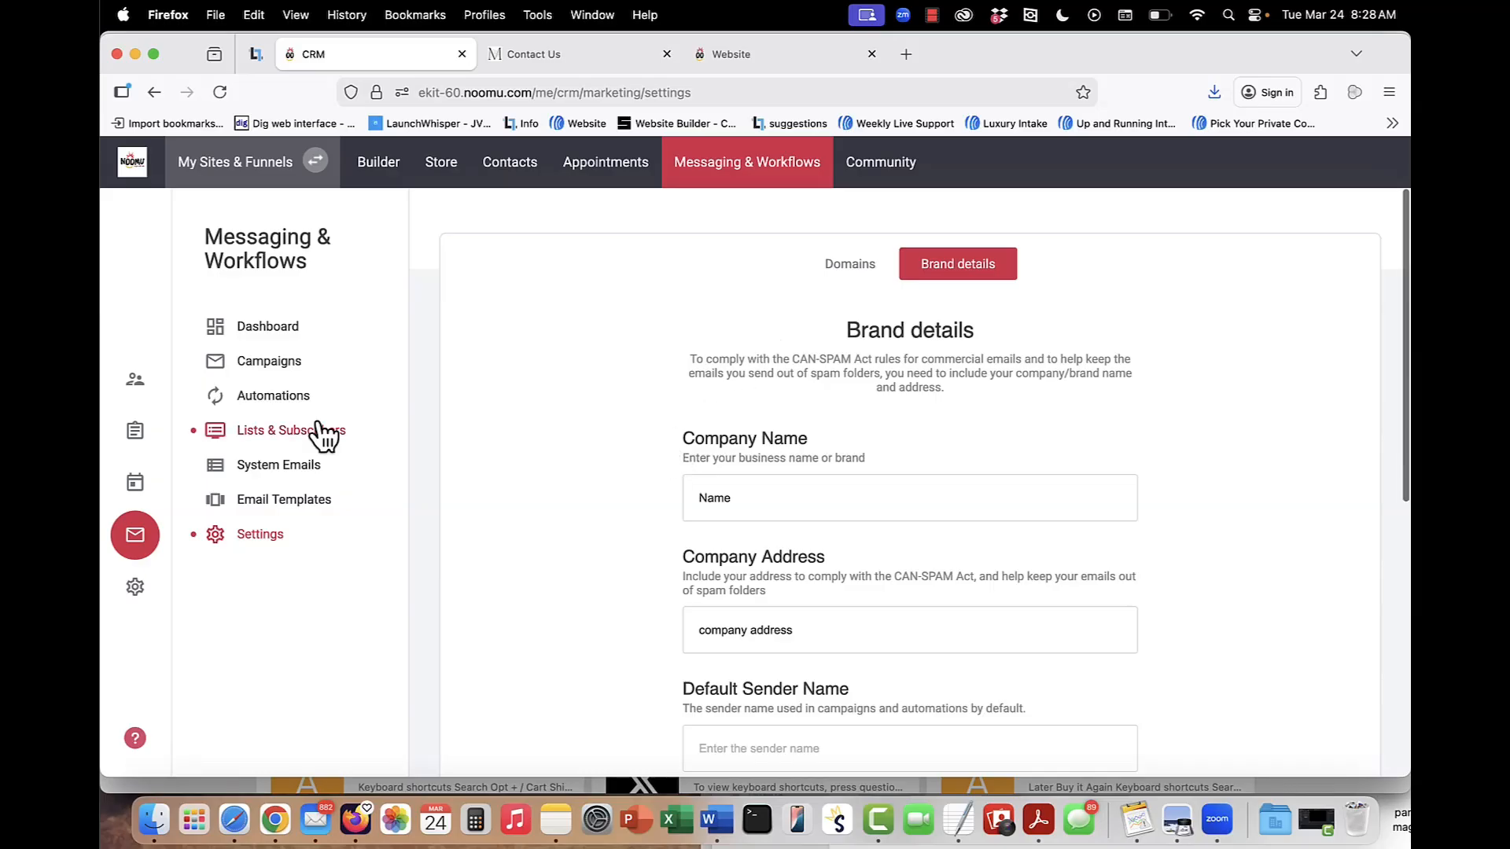
Return to the automations list and check the On / Off option available for Free 5 Blocks to Manifestation.
click(273, 398)
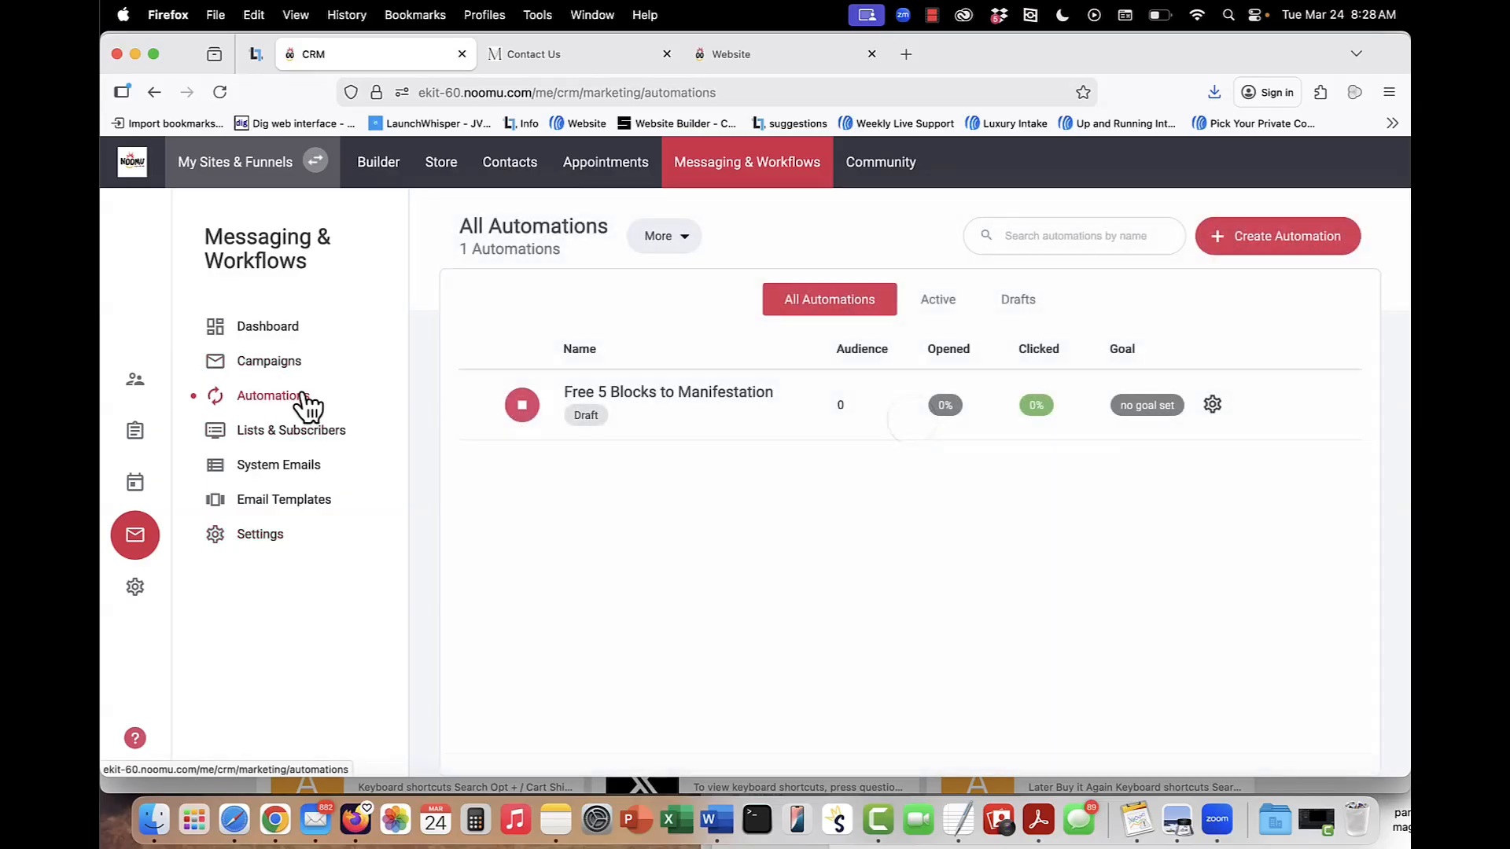
click(1213, 405)
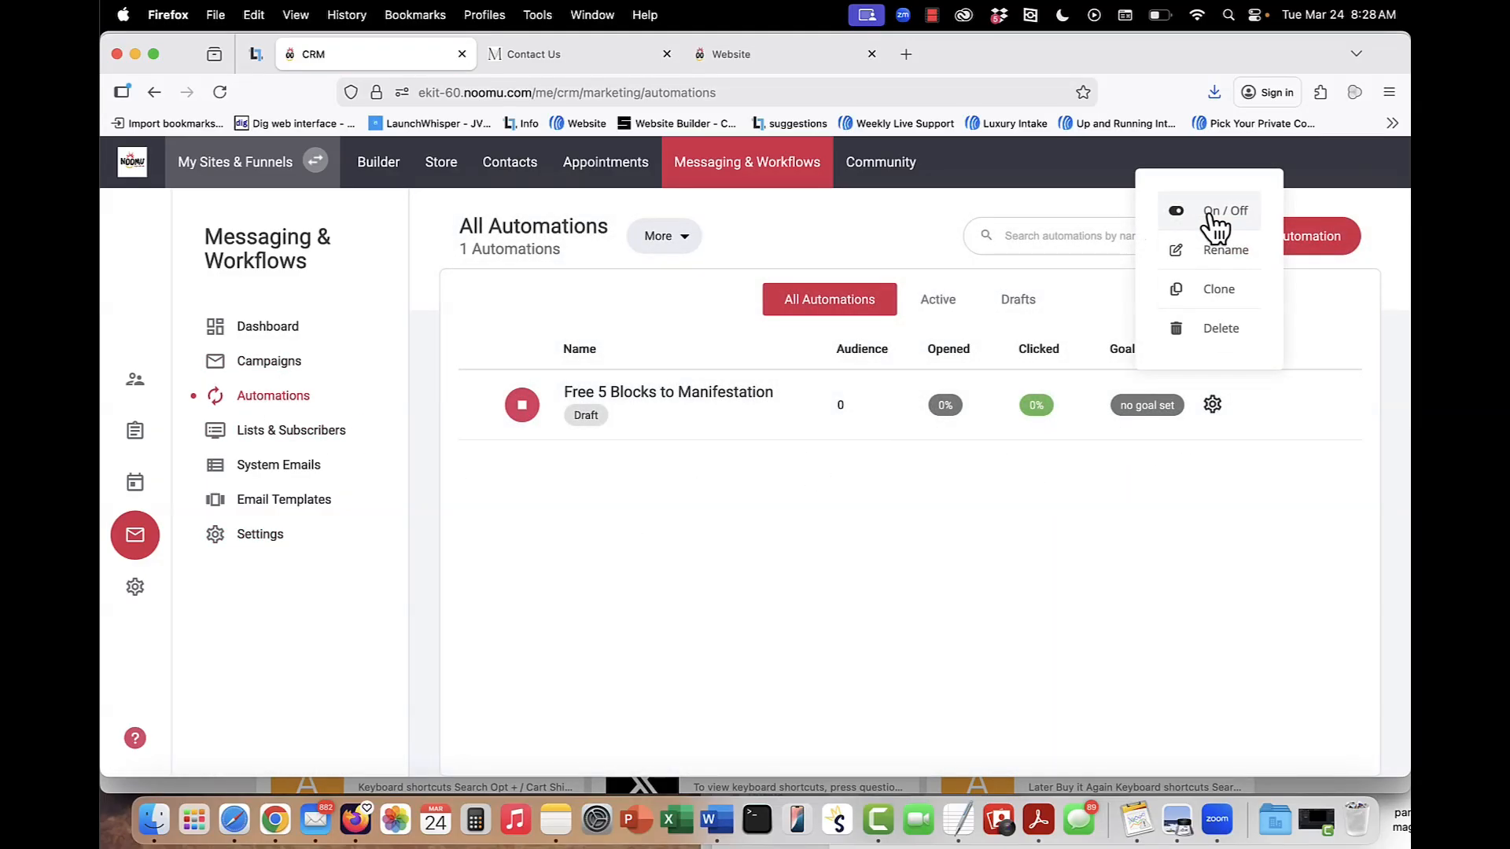
click(836, 528)
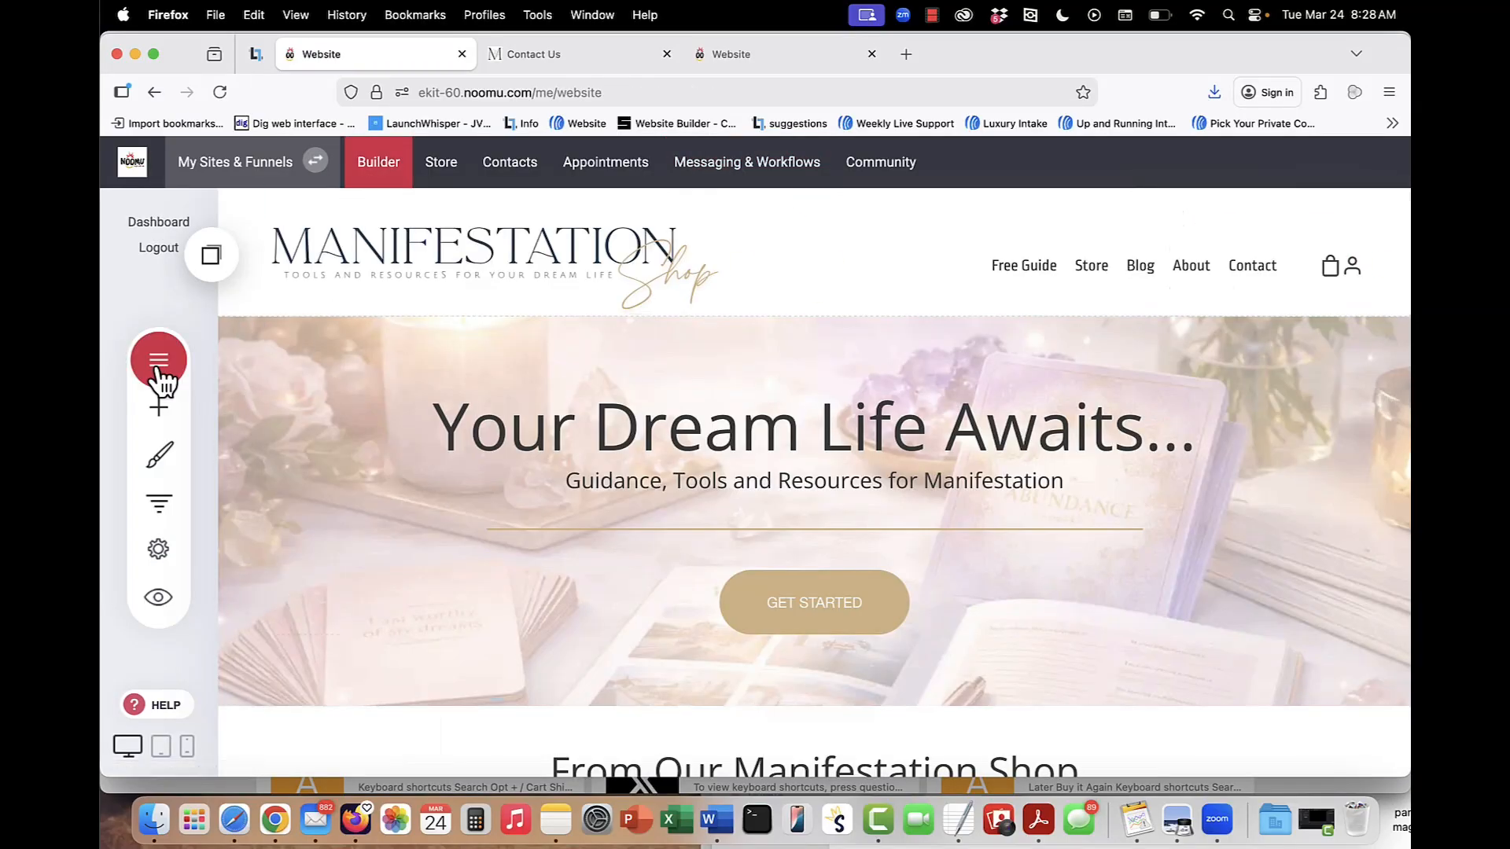
Open the Blog from the site's pages list in the builder and look over its posts.
click(160, 370)
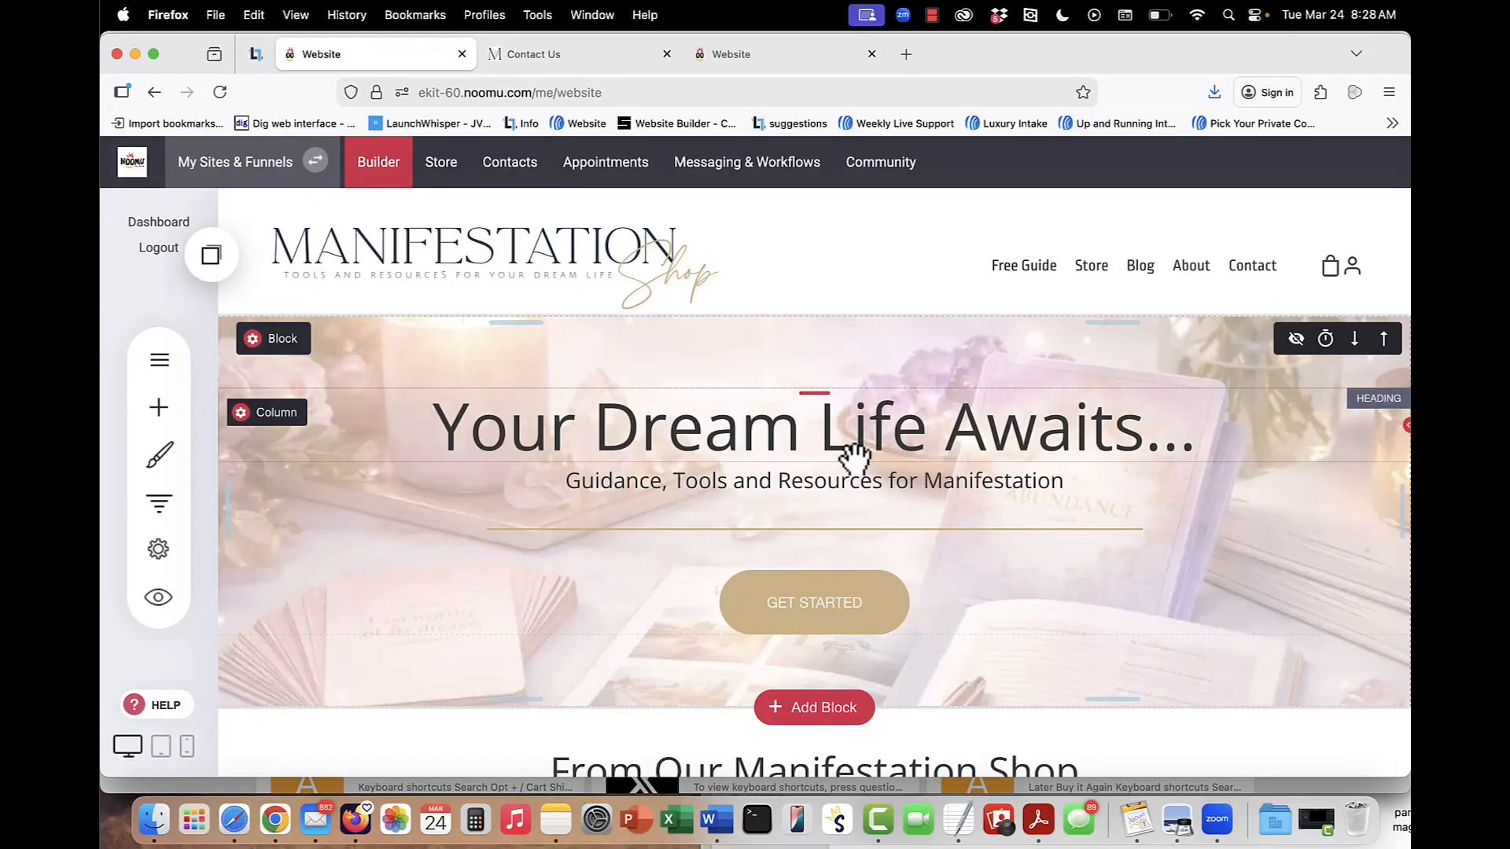
click(161, 362)
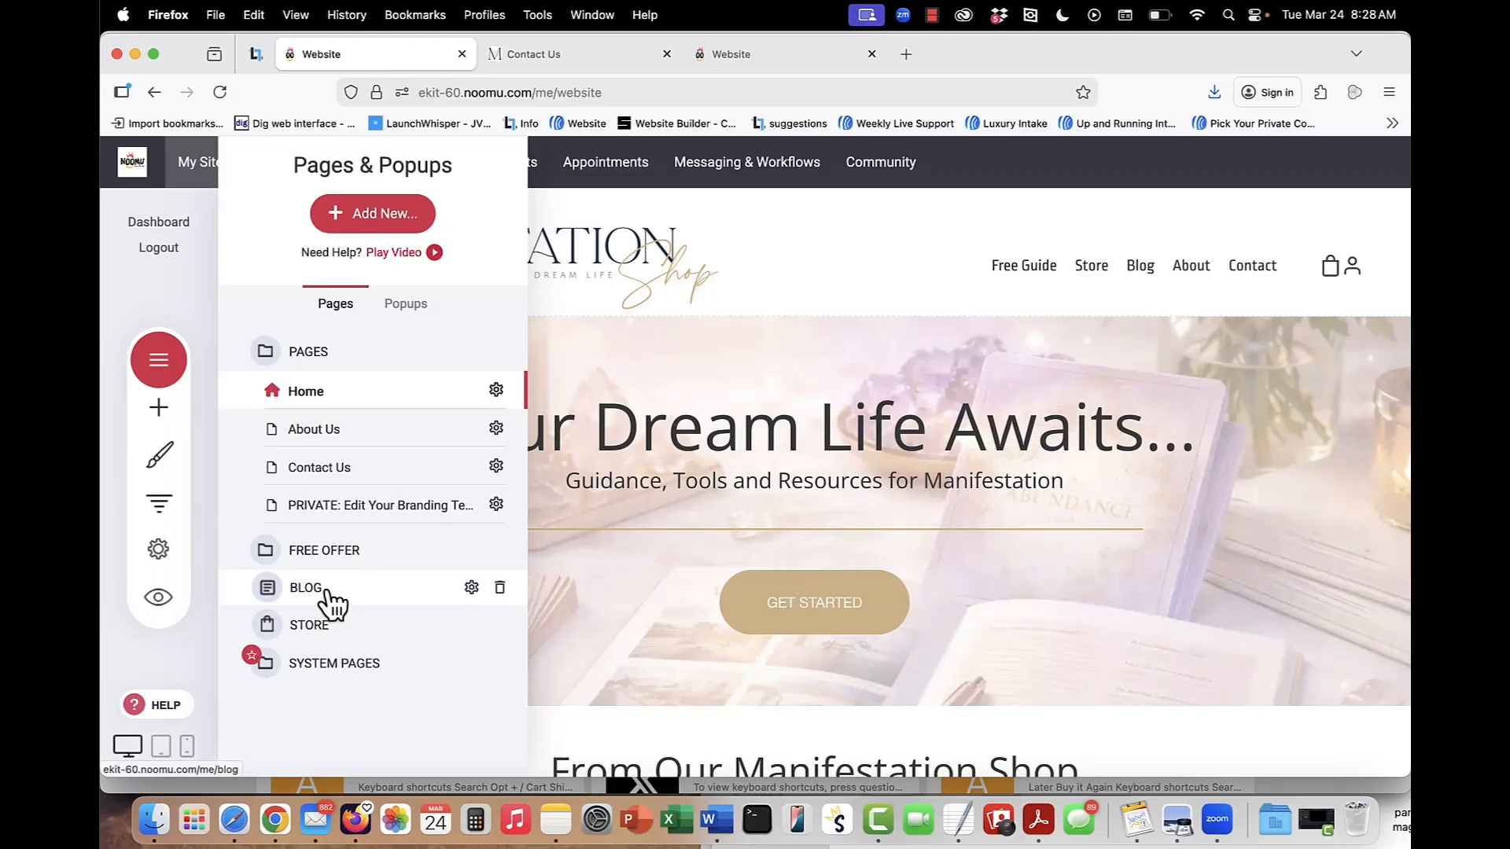
click(327, 591)
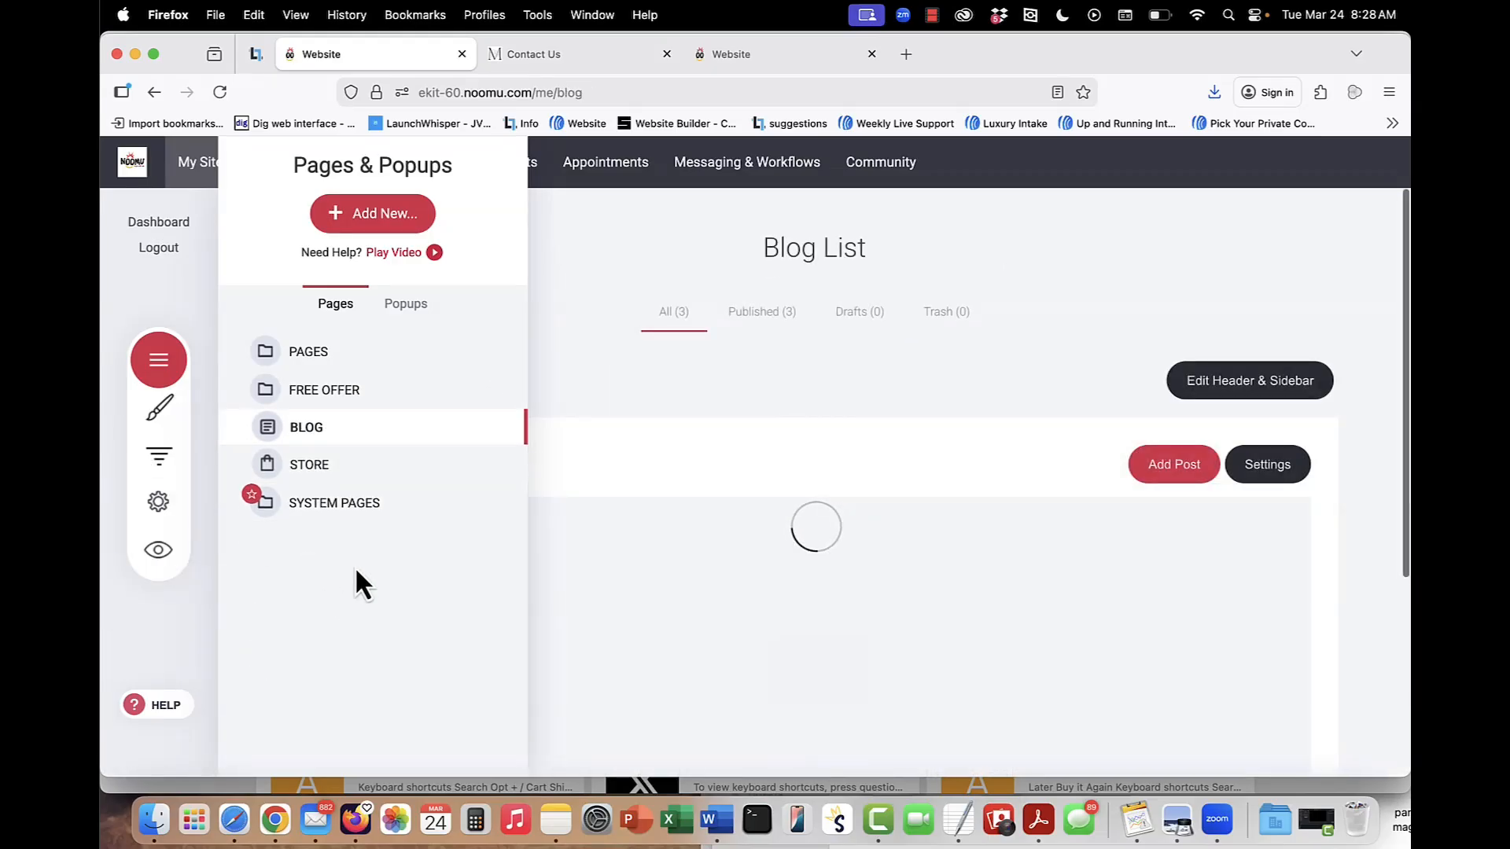
scroll(714, 480, down, 2)
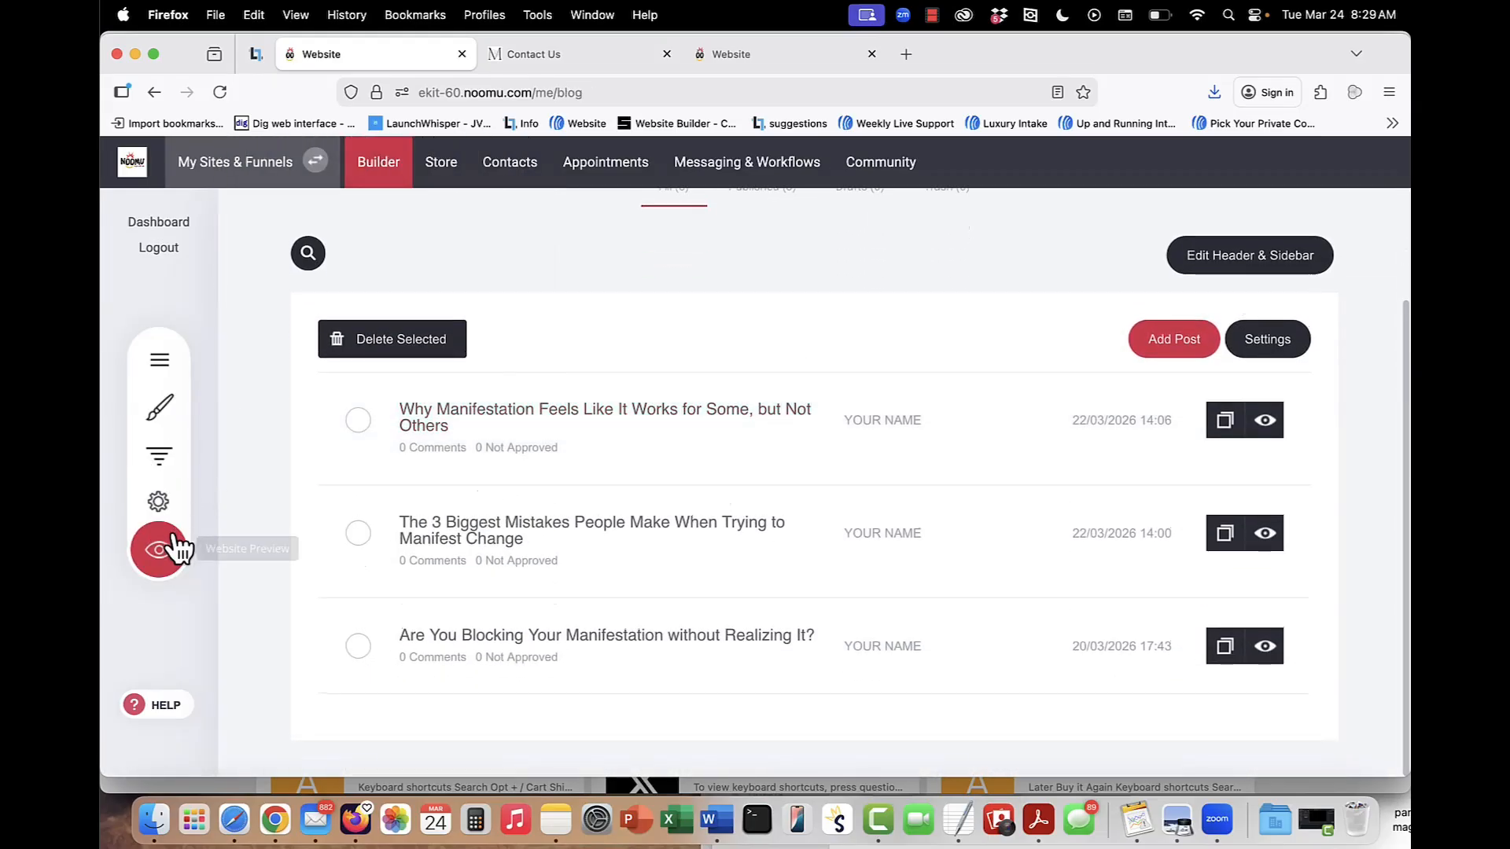
Preview the blog in a new browser tab and look over its header, featured post and sidebar.
click(147, 559)
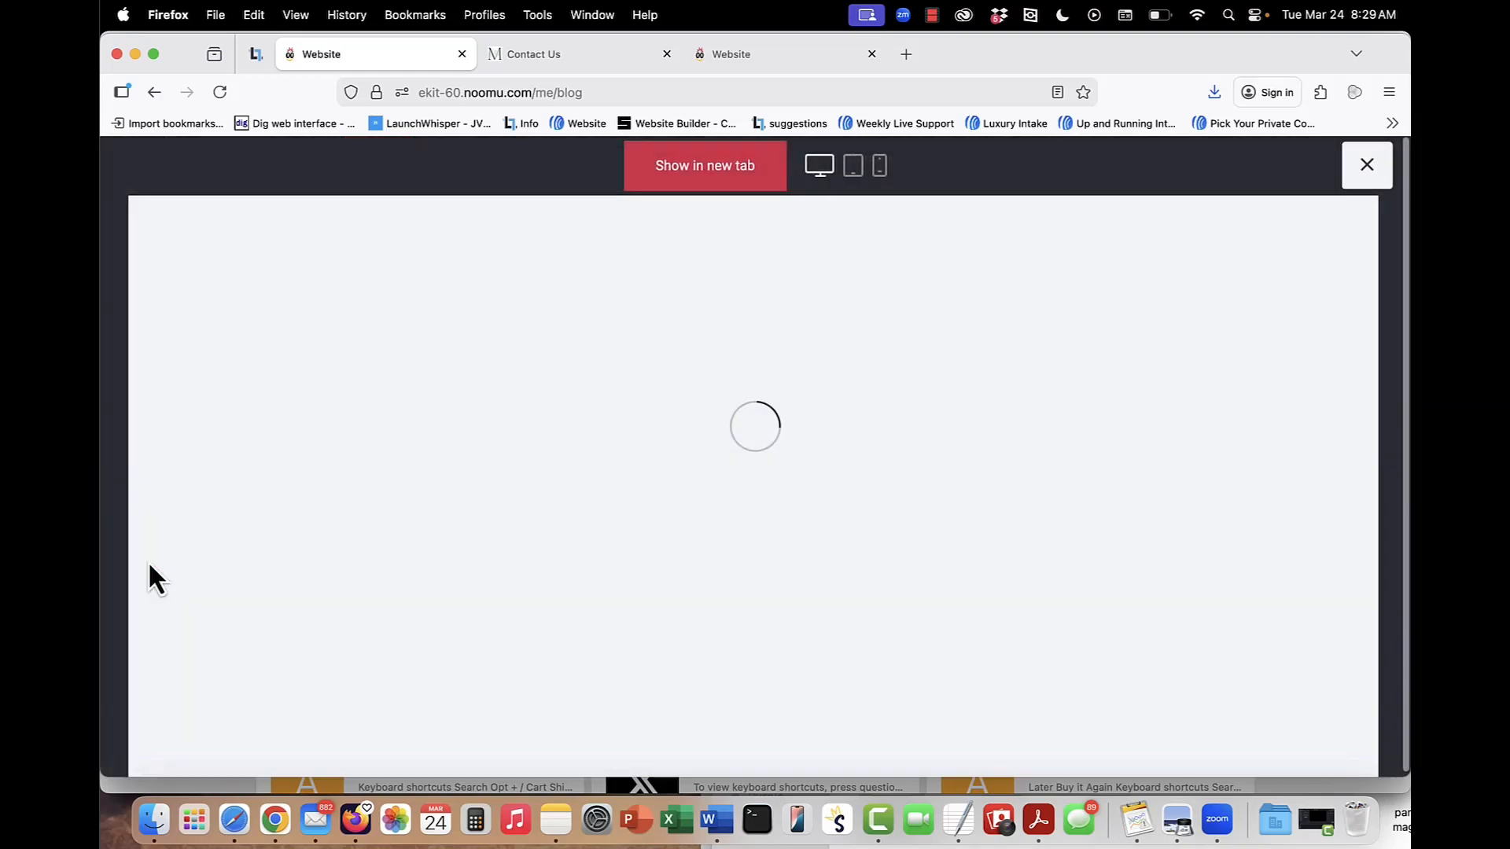
click(716, 168)
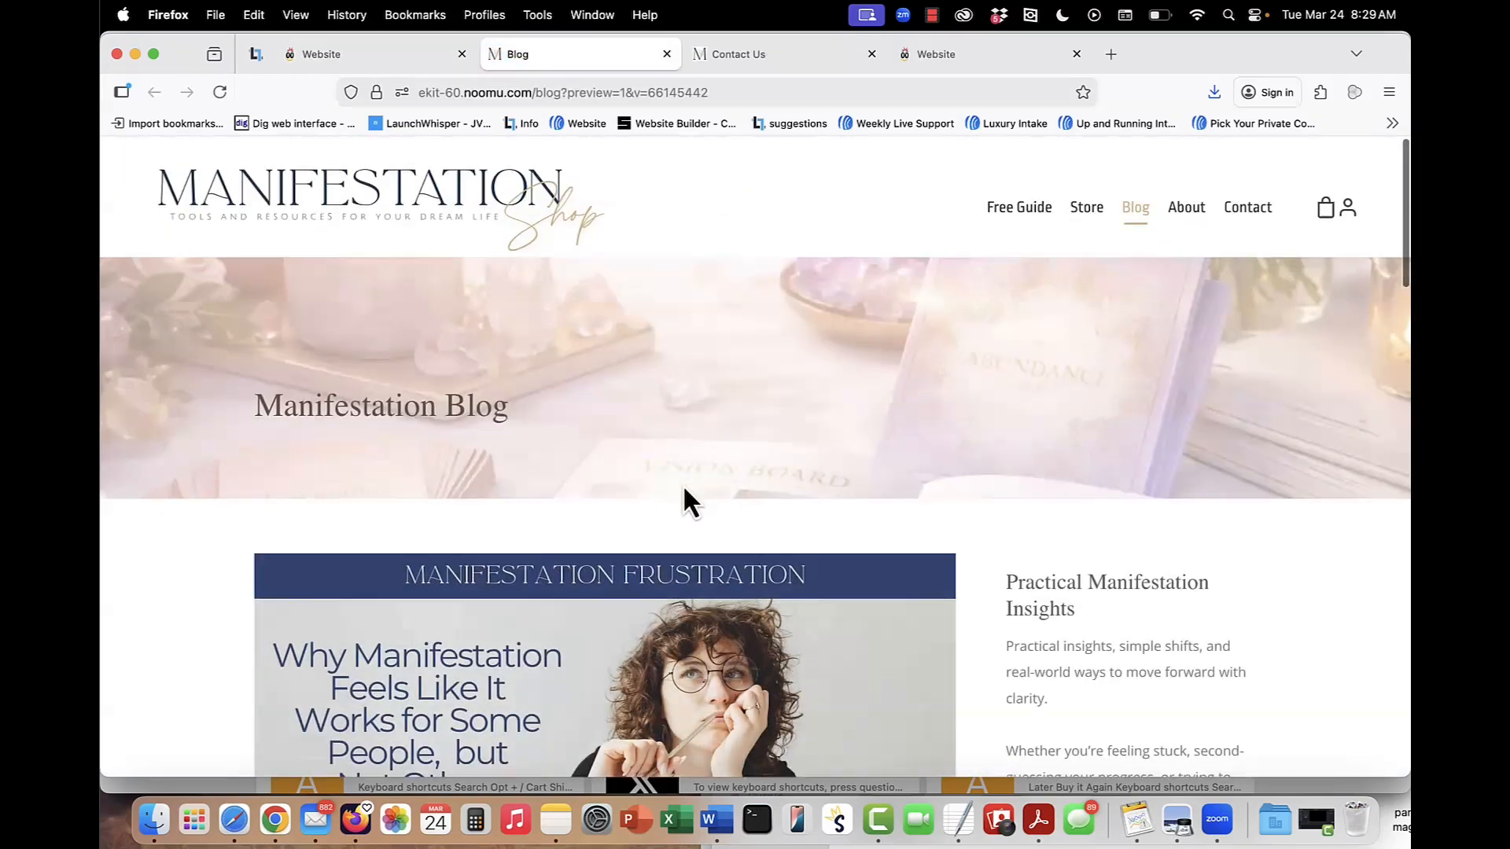
scroll(683, 488, down, 5)
scroll(705, 515, up, 5)
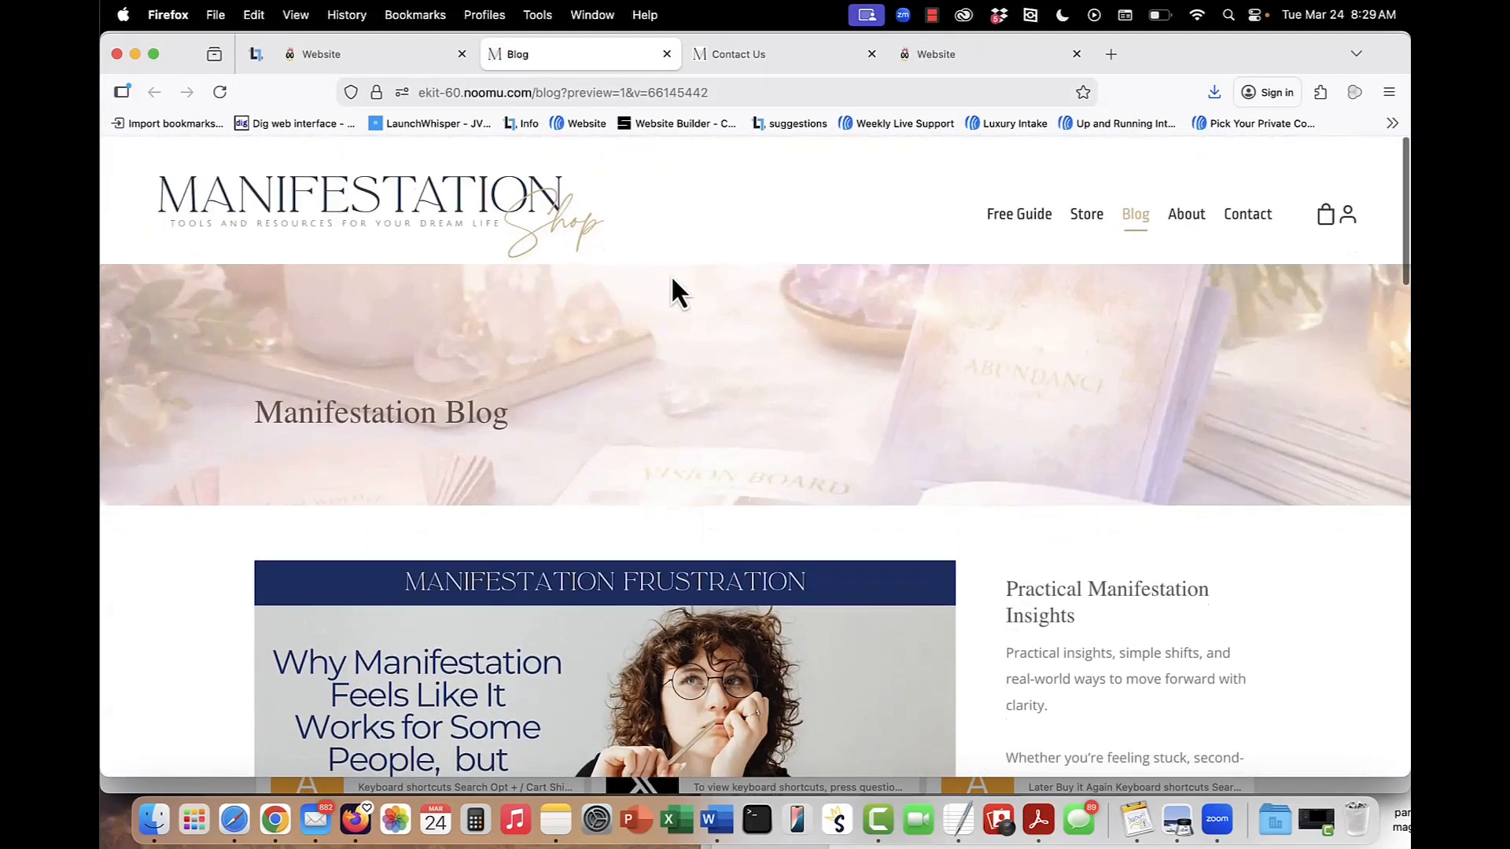
scroll(1127, 422, down, 5)
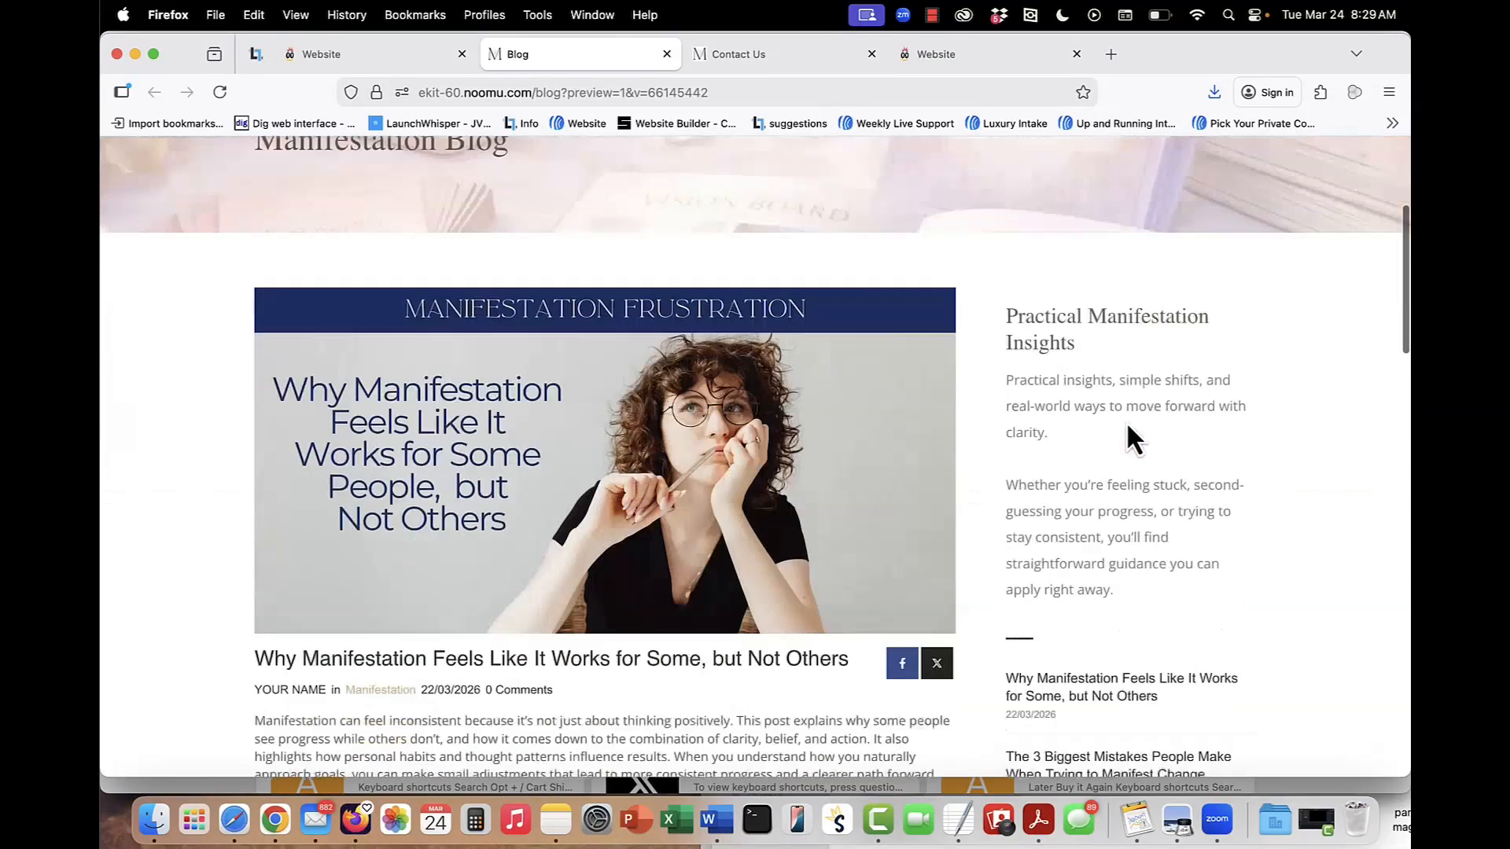
scroll(1144, 525, down, 3)
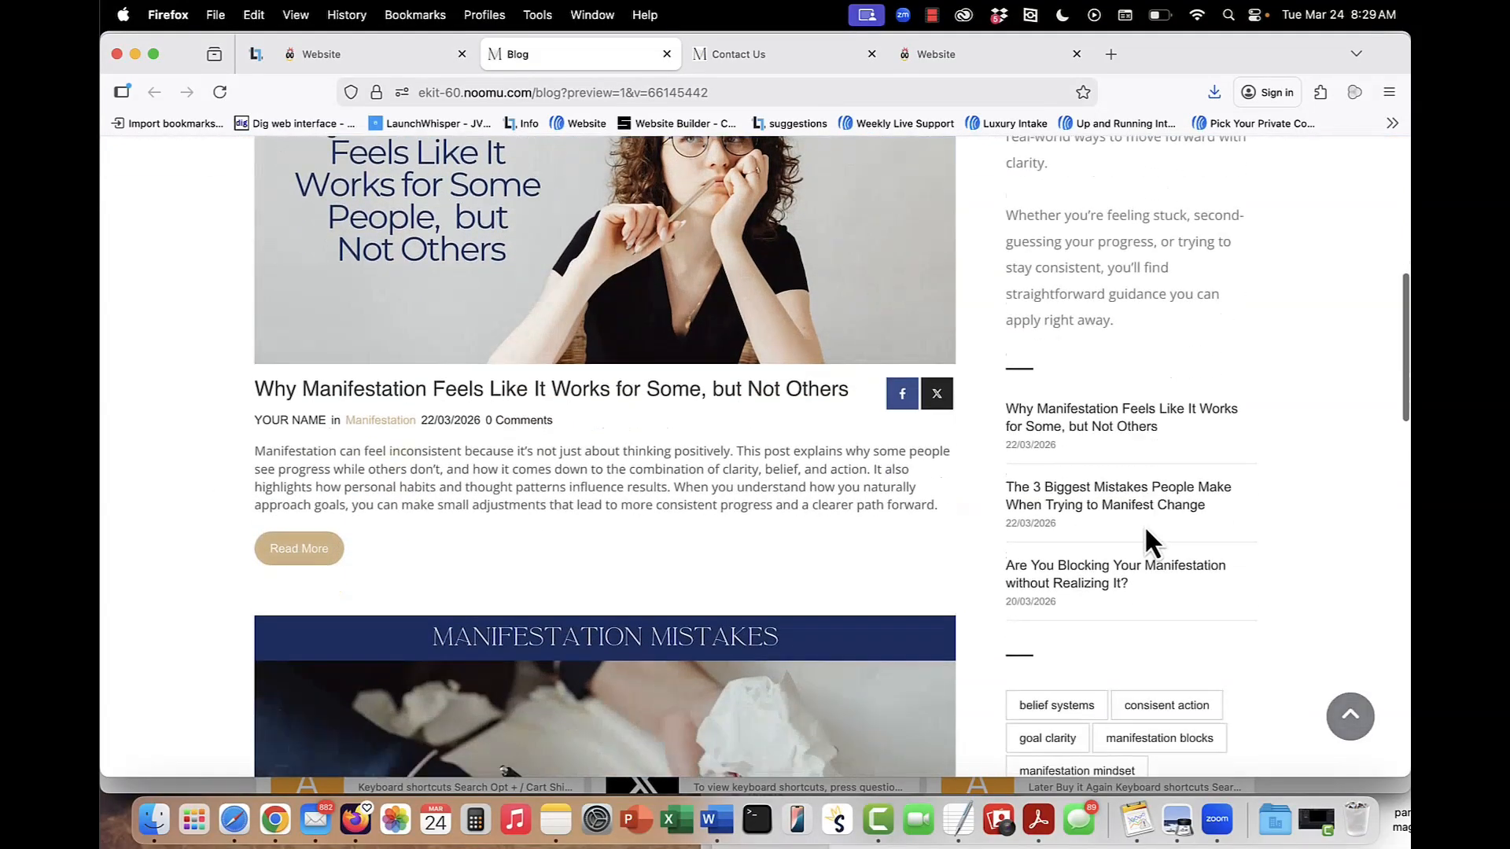
scroll(1145, 531, up, 7)
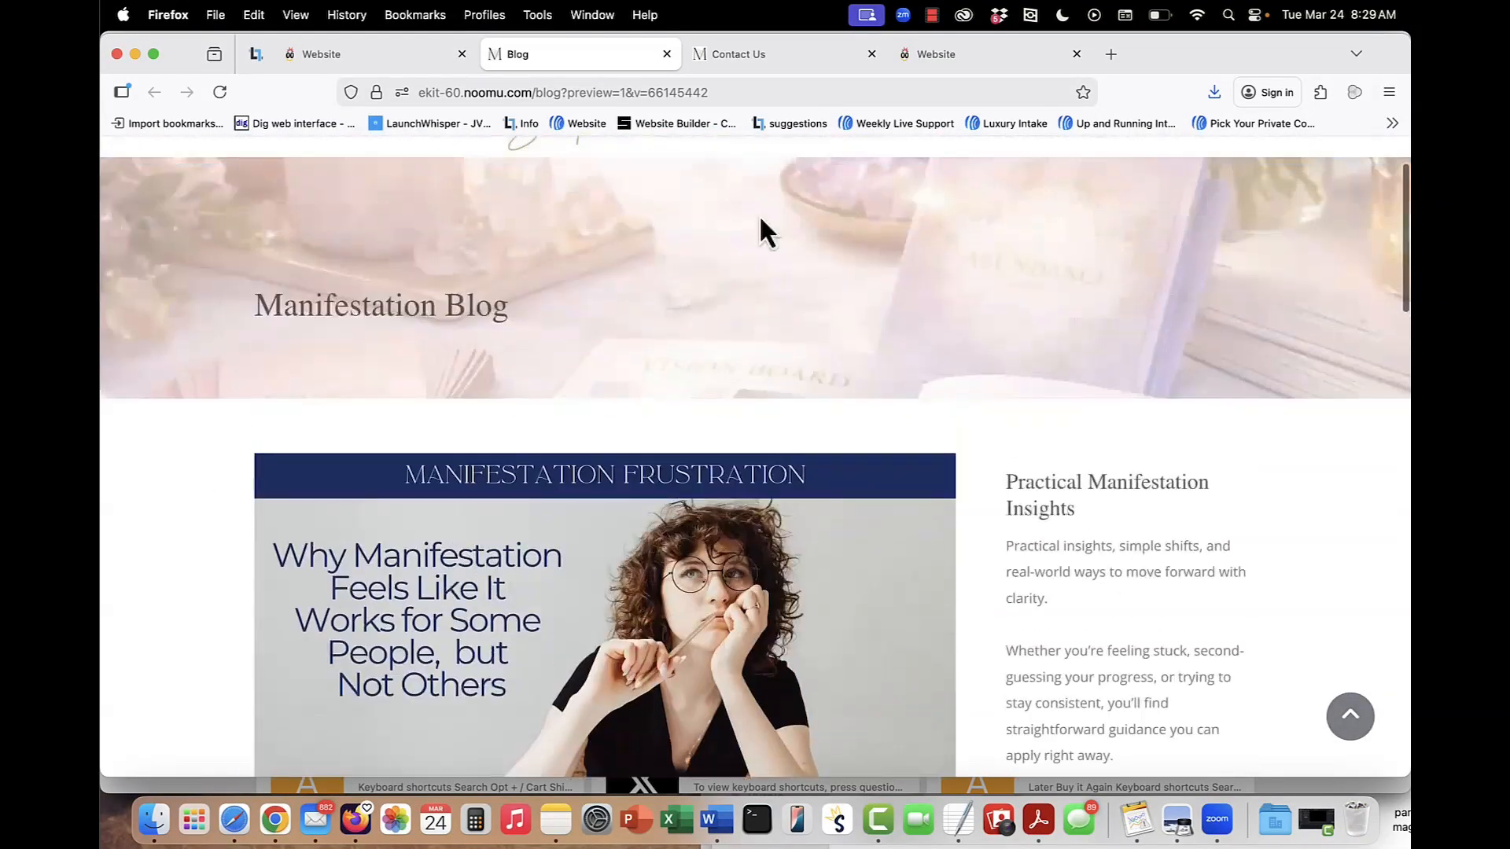
Return to the builder and open the blog's header and sidebar for editing, checking the editable text under Practical Manifestation Insights.
click(367, 64)
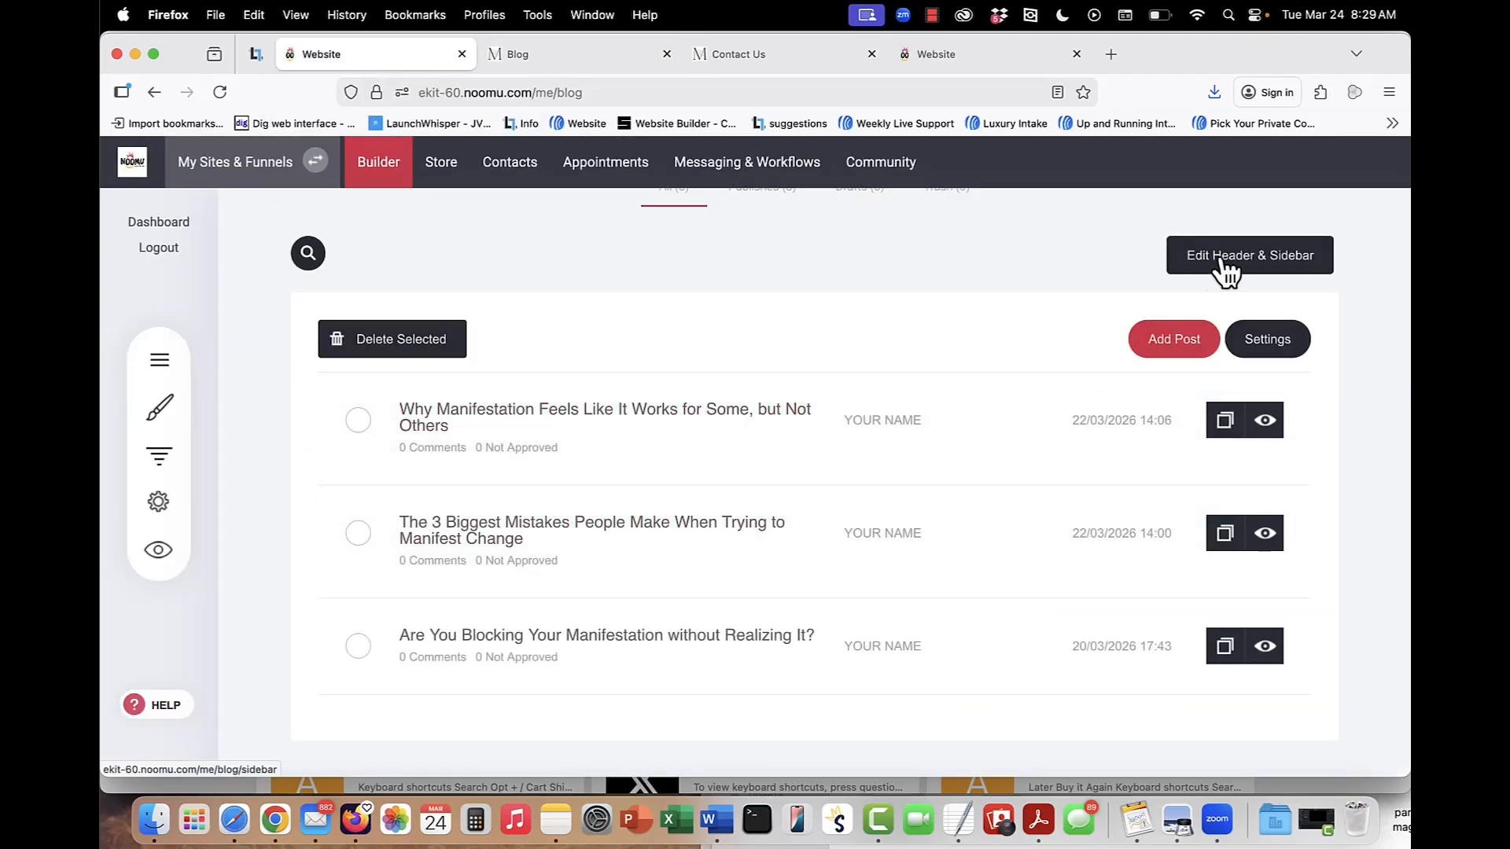
click(1224, 263)
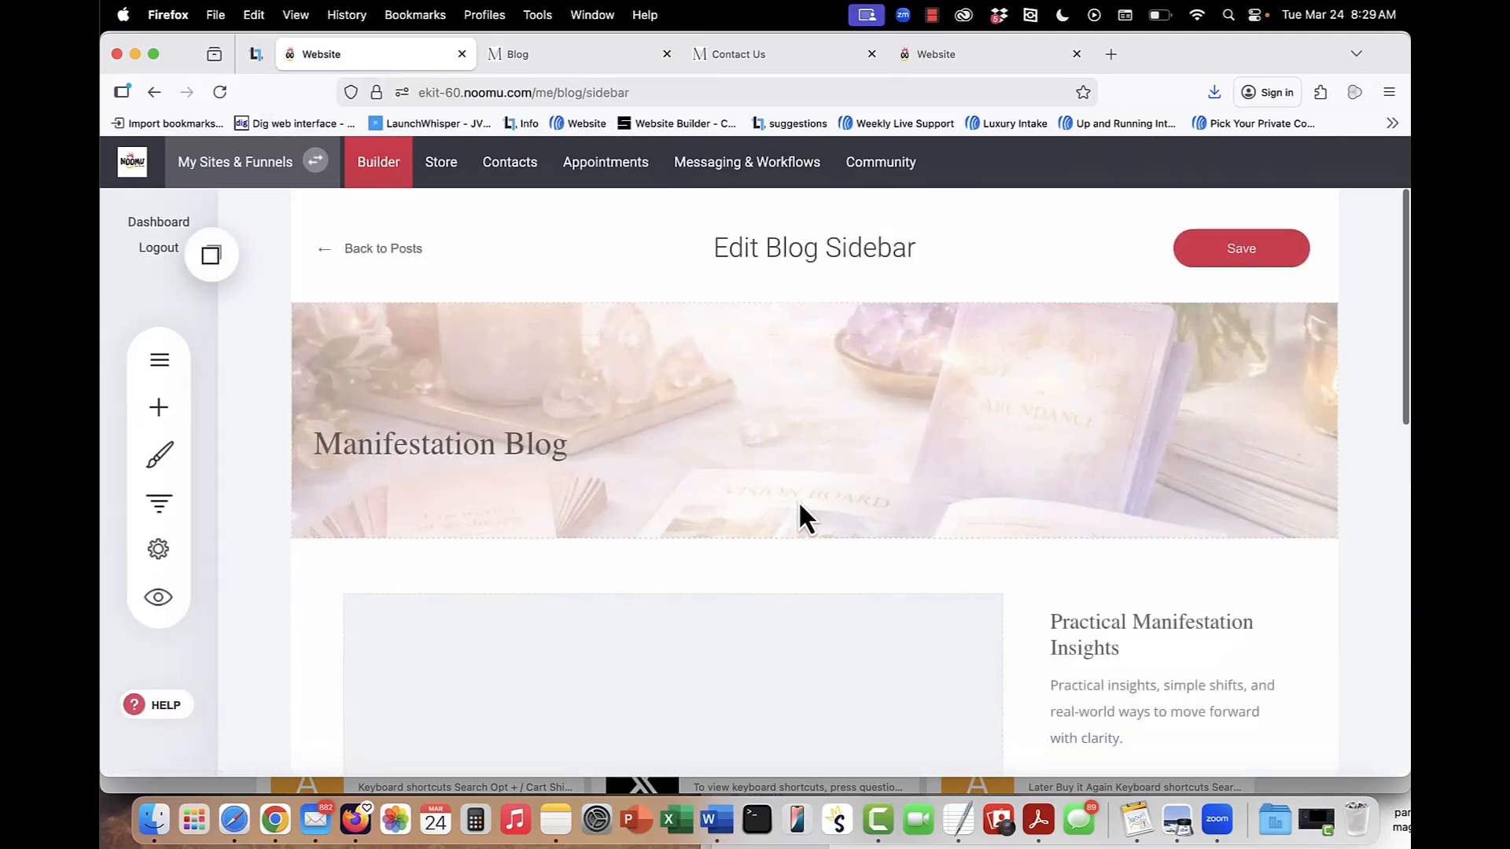
scroll(1052, 655, down, 3)
click(1156, 607)
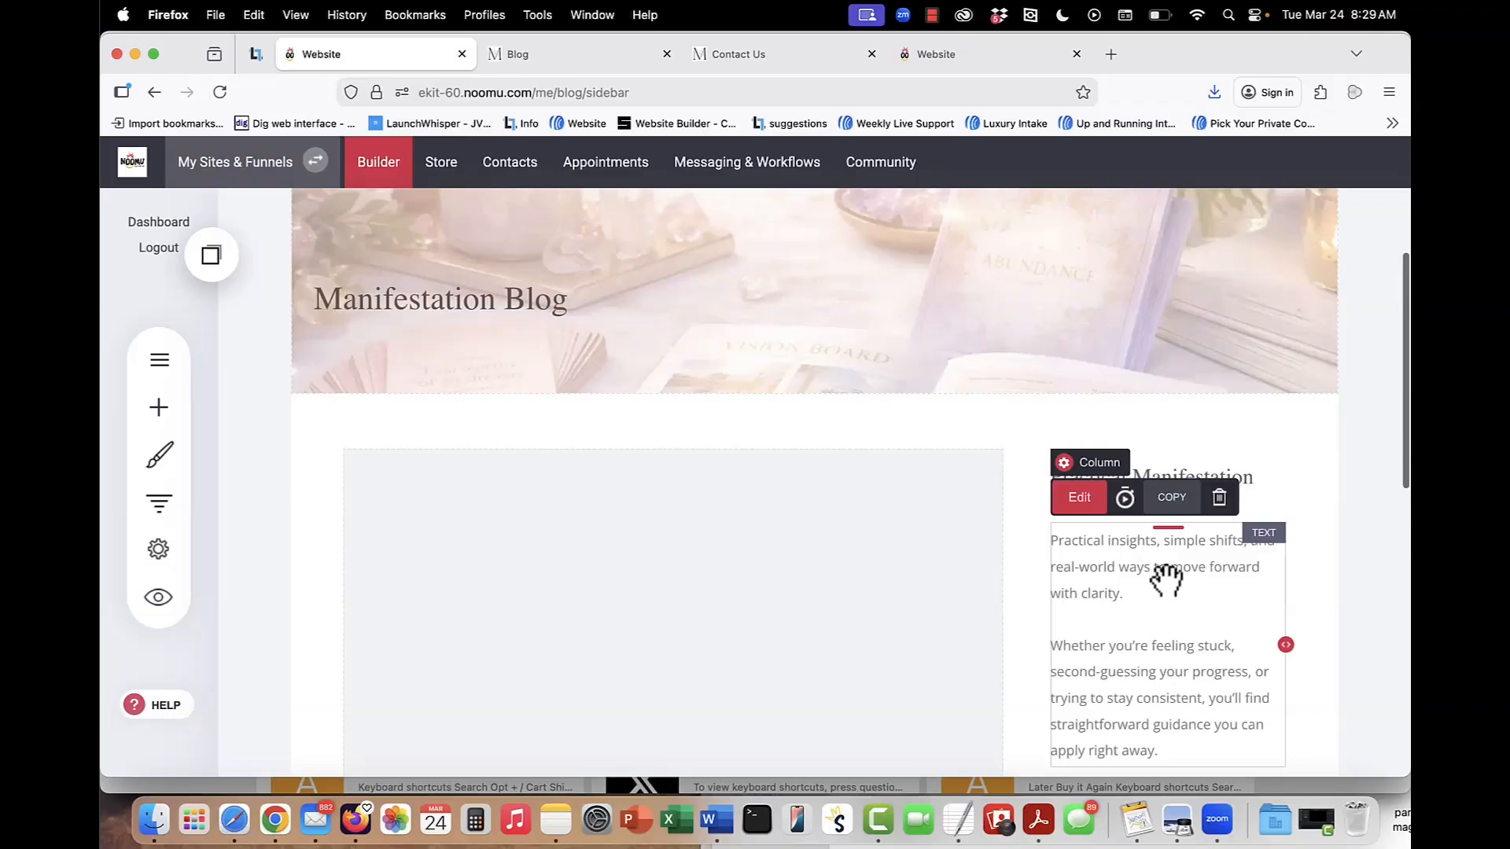
Look through the widgets that can be added to the blog sidebar and save the sidebar.
click(158, 408)
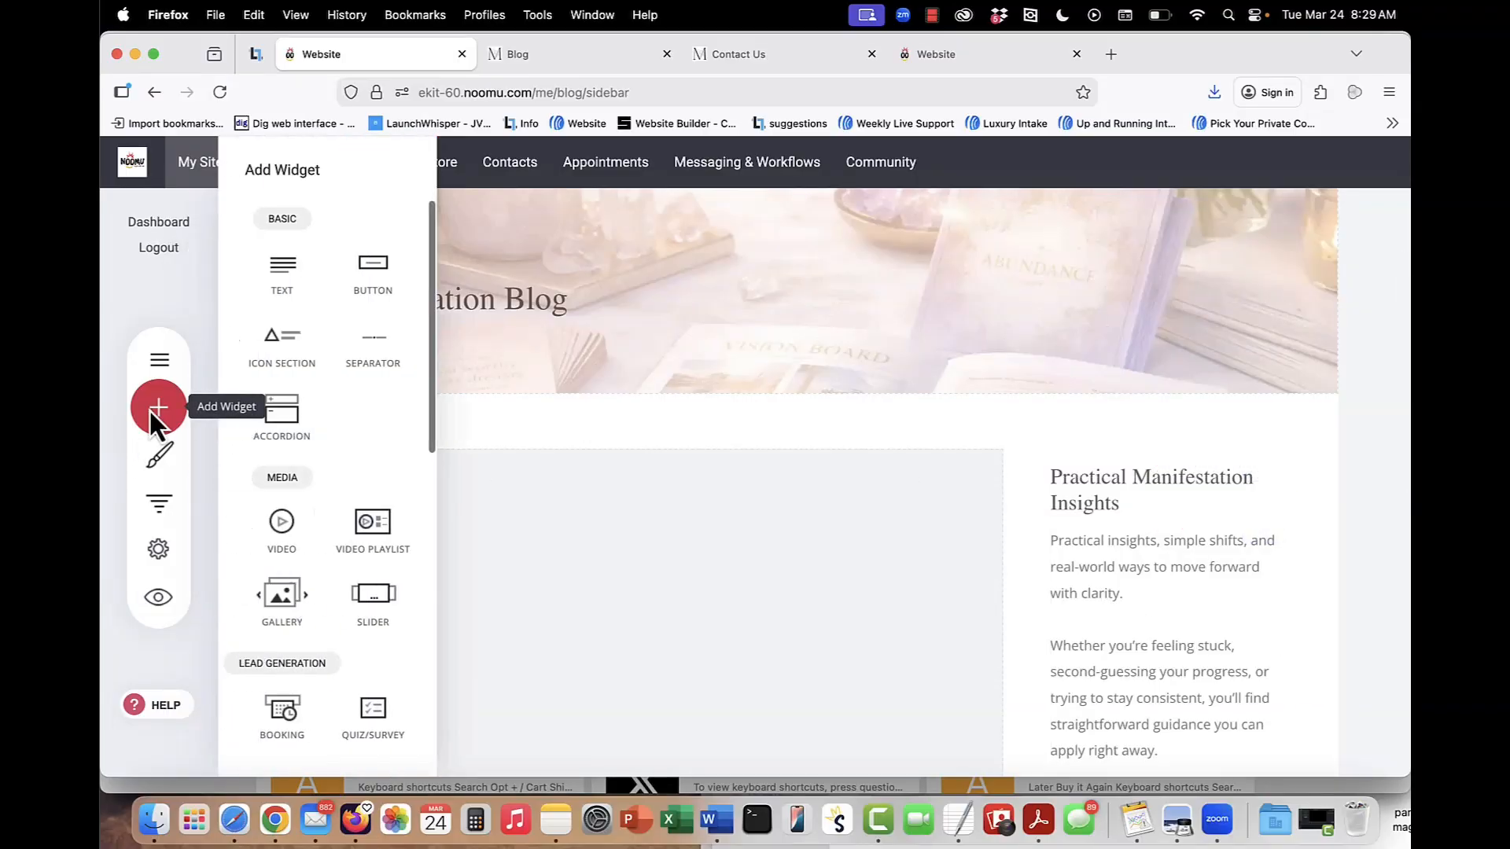
scroll(393, 507, down, 10)
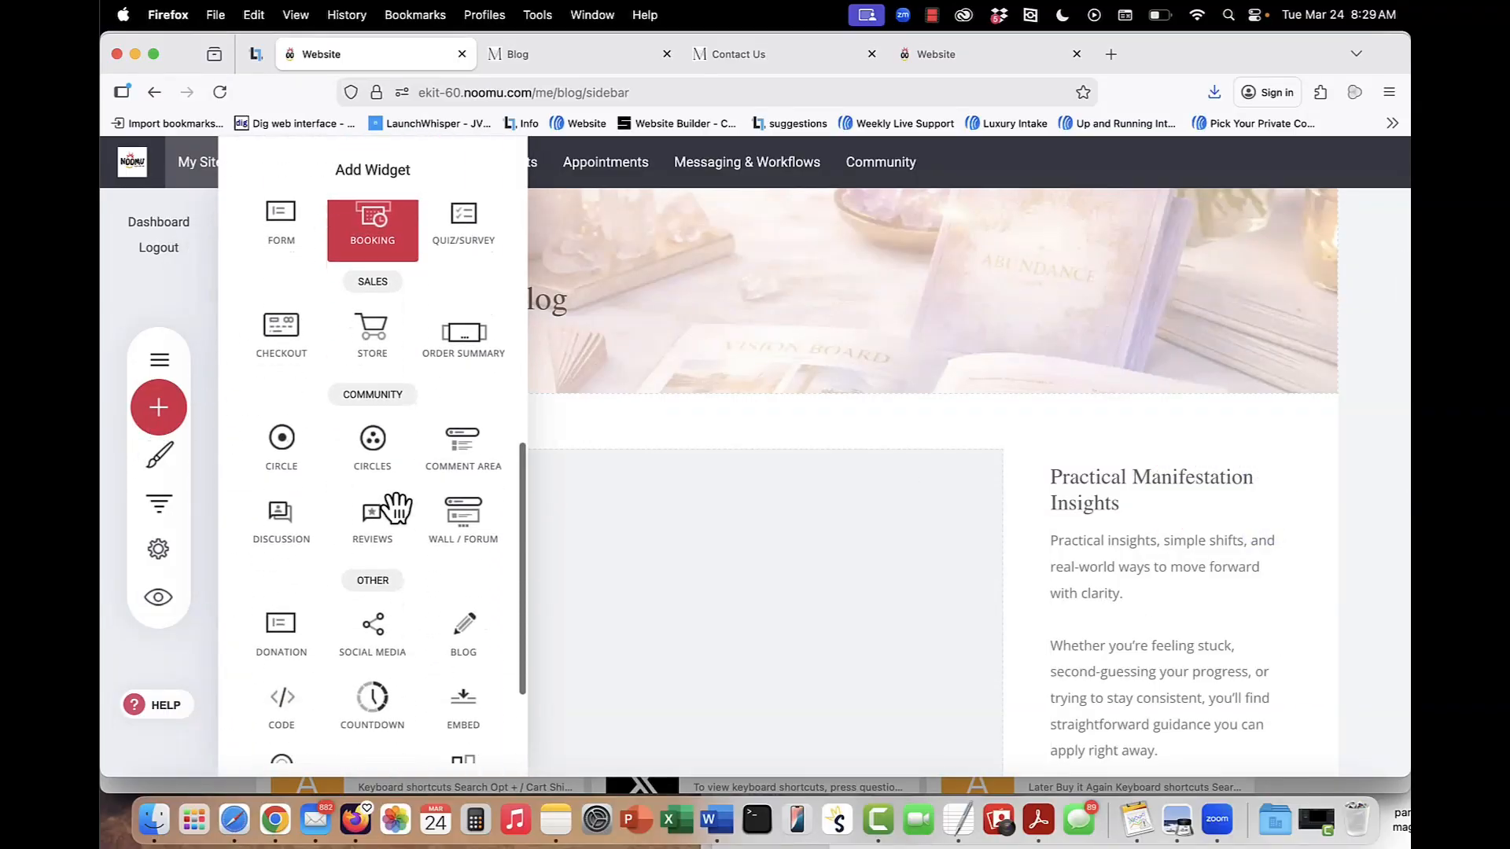
click(1197, 613)
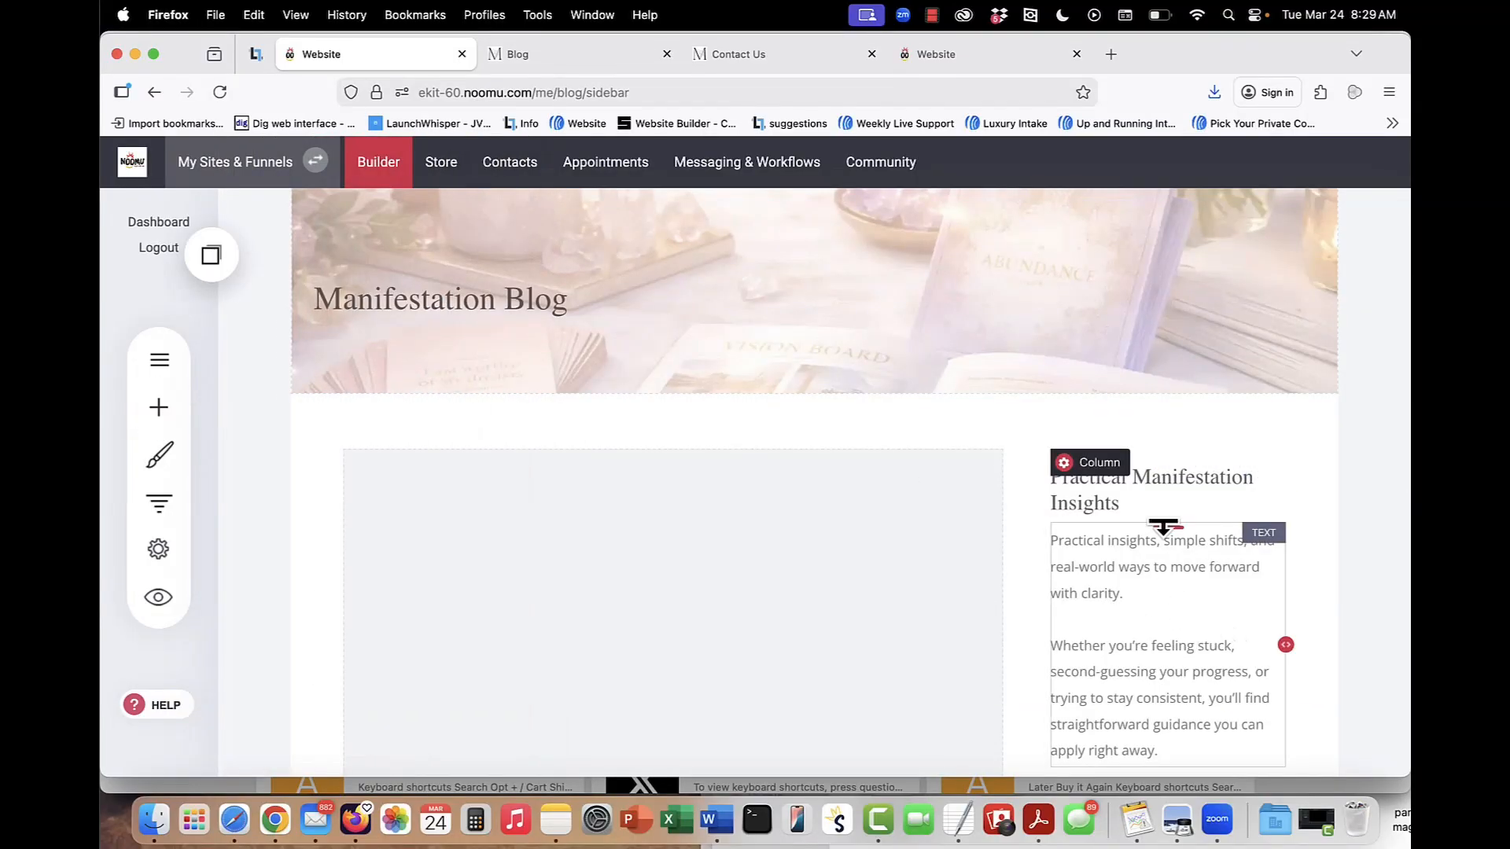
scroll(1162, 529, down, 5)
scroll(611, 361, up, 10)
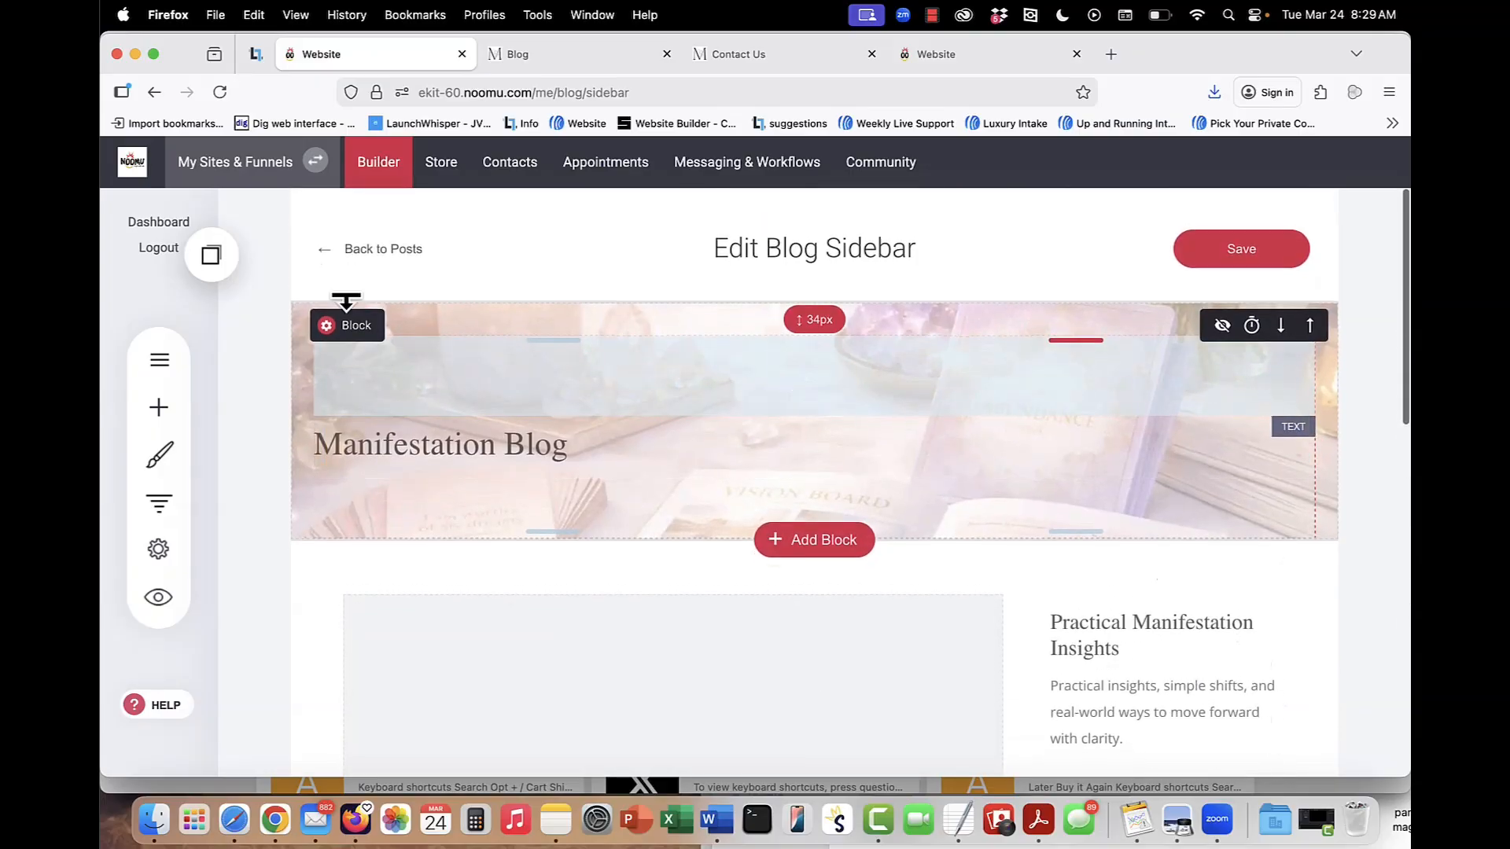
click(1230, 249)
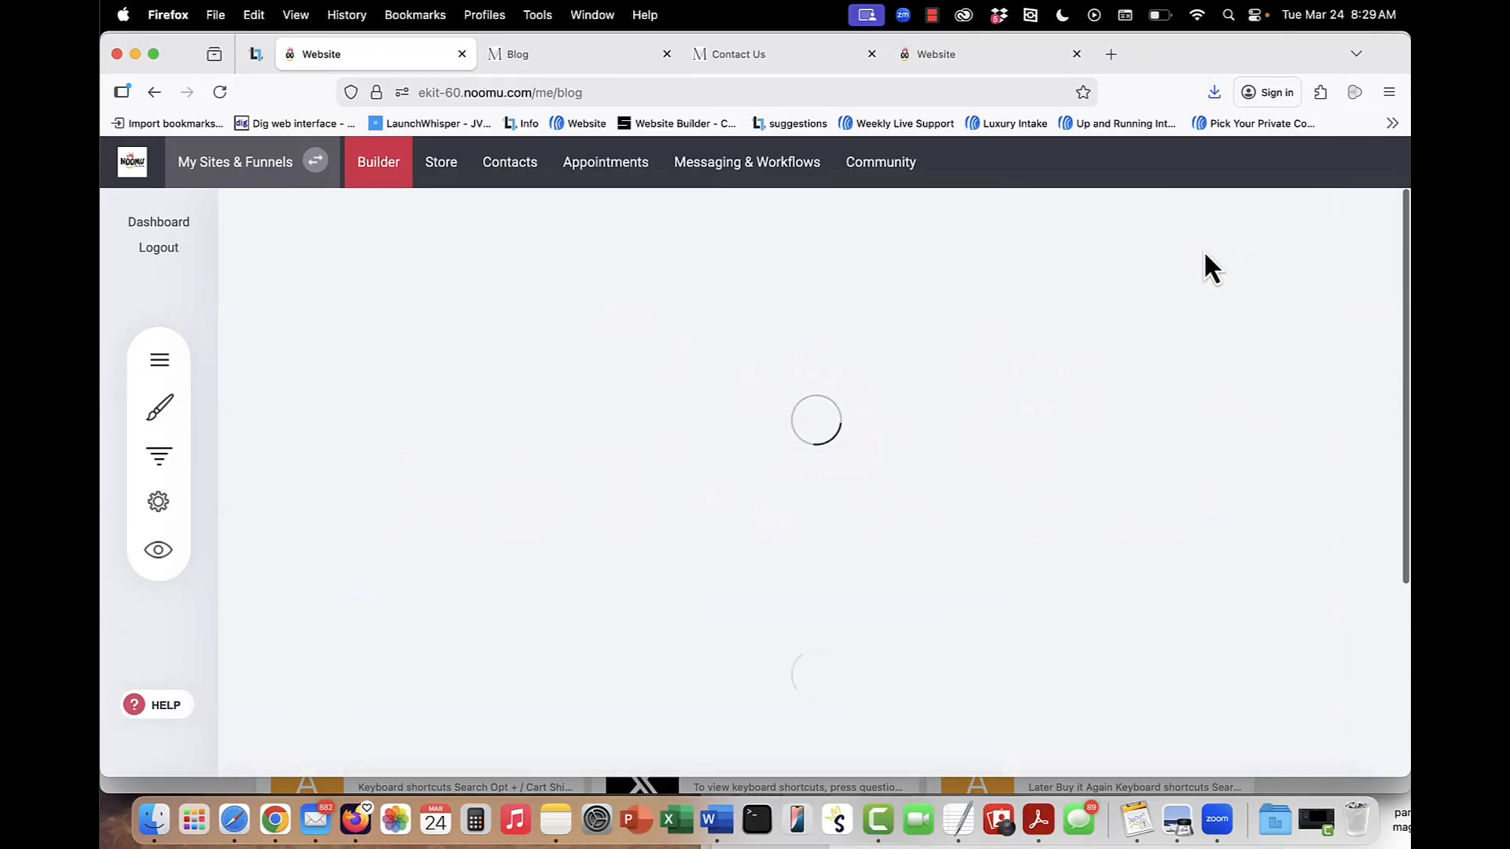
Open the post Why Manifestation Feels Like It Works for Some, but Not Others and review its display, tag, category and other settings.
click(584, 433)
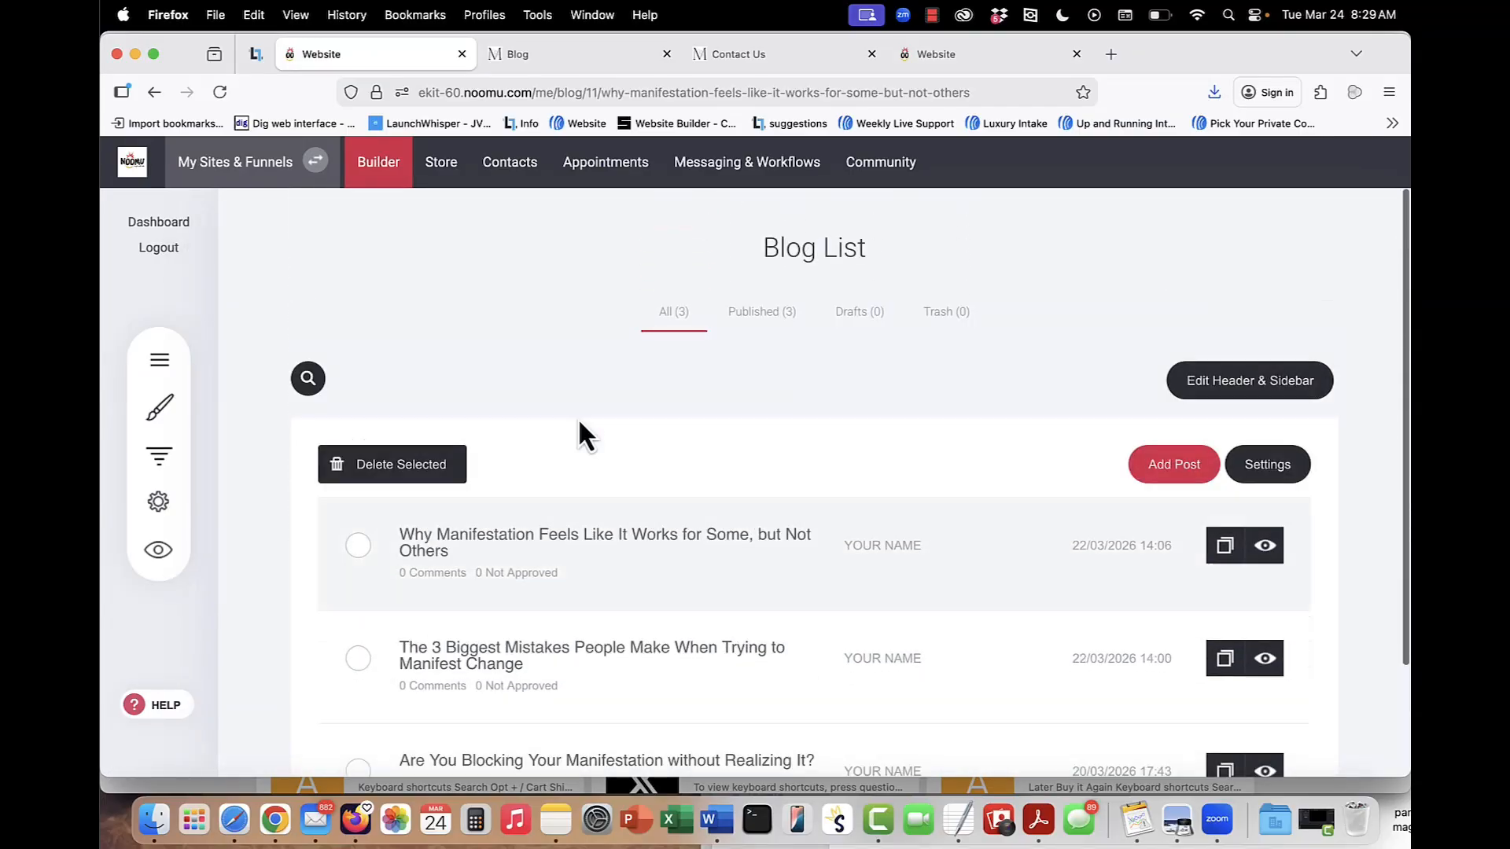
scroll(756, 578, up, 1)
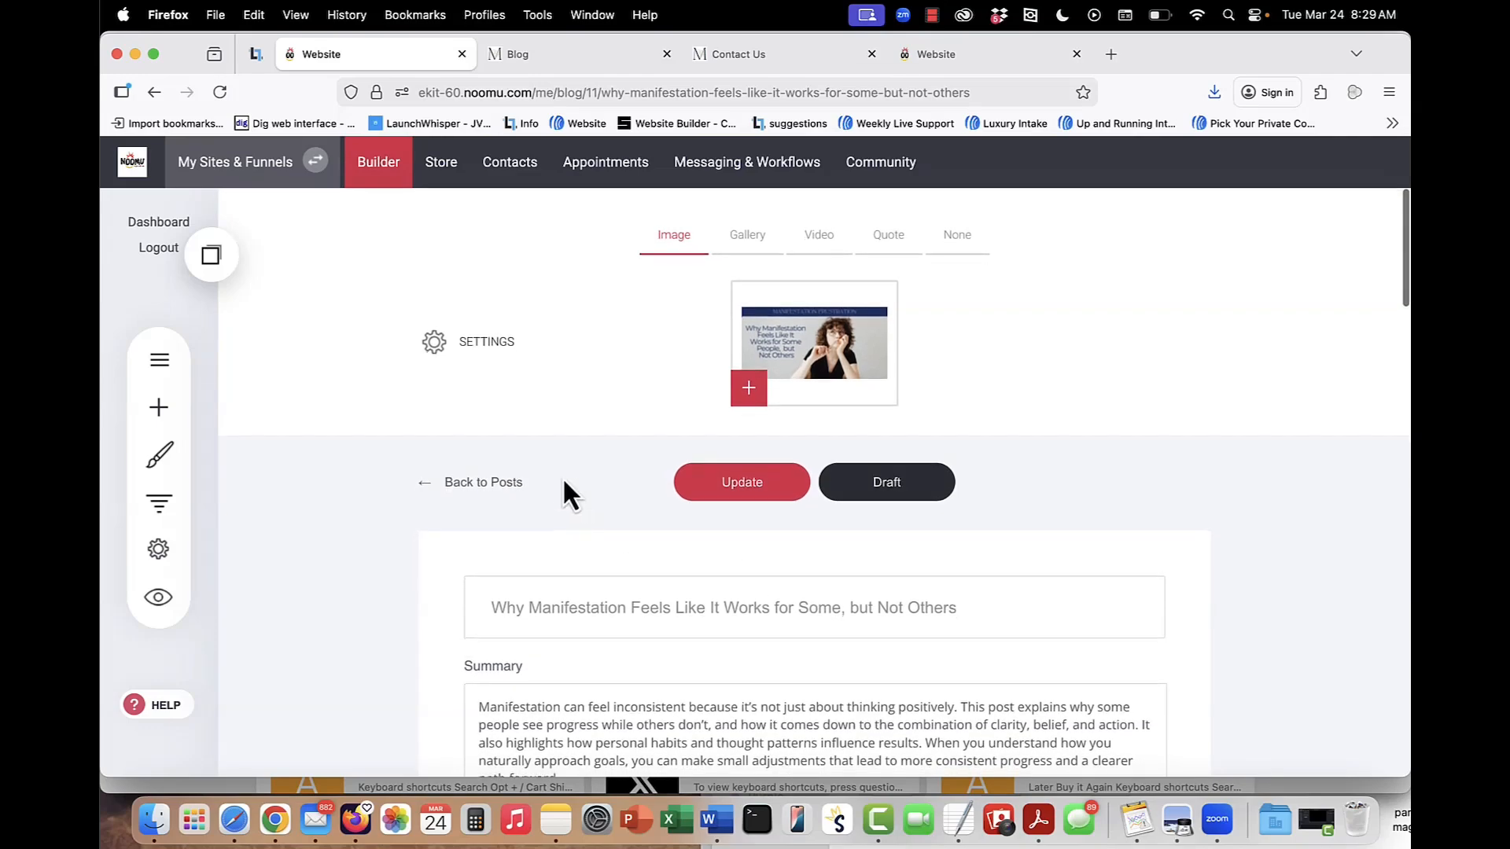
click(472, 346)
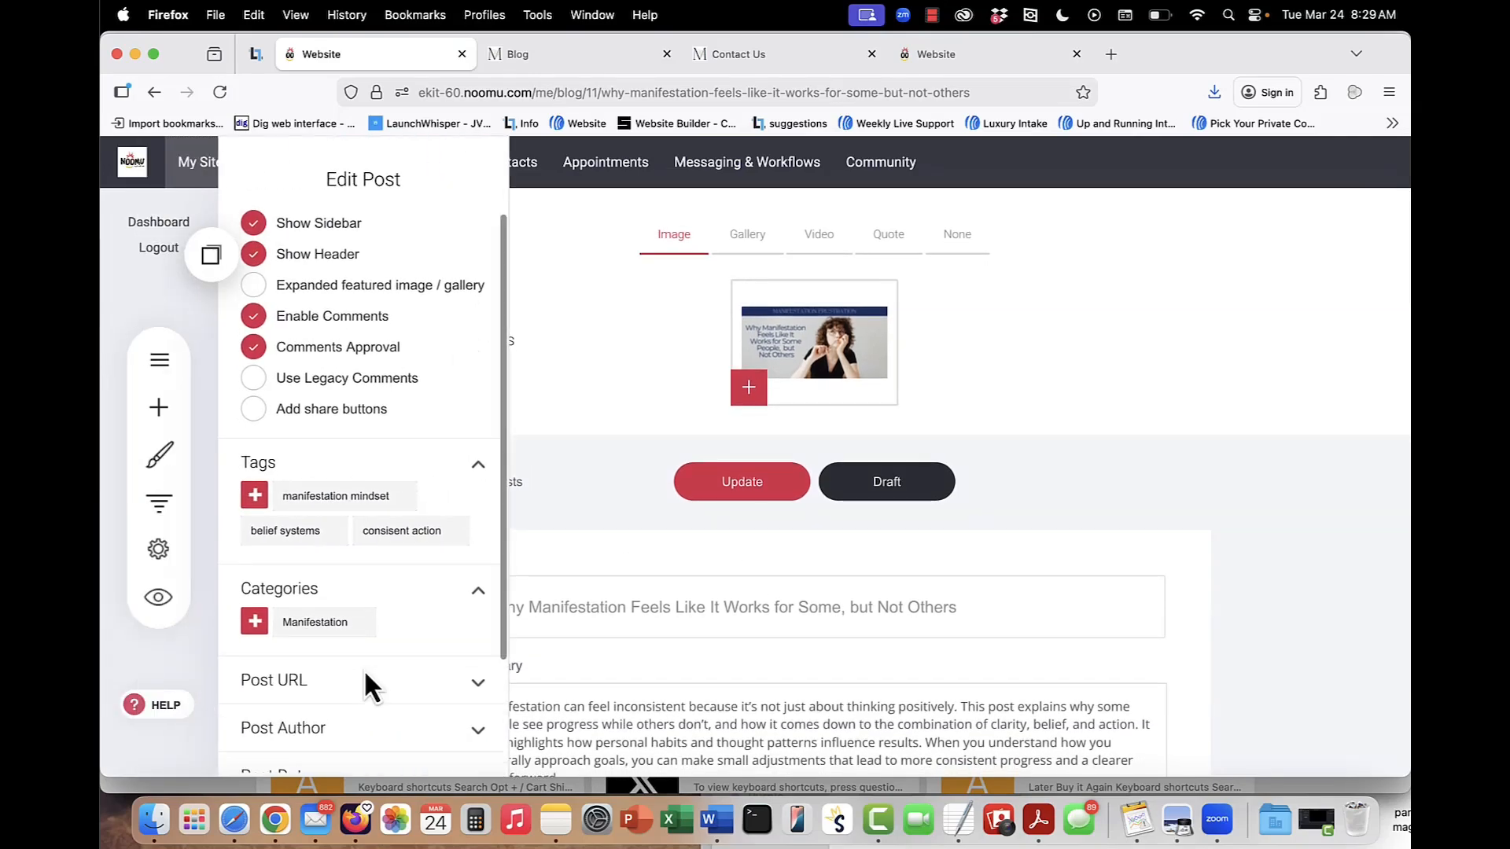
scroll(397, 669, down, 3)
click(478, 606)
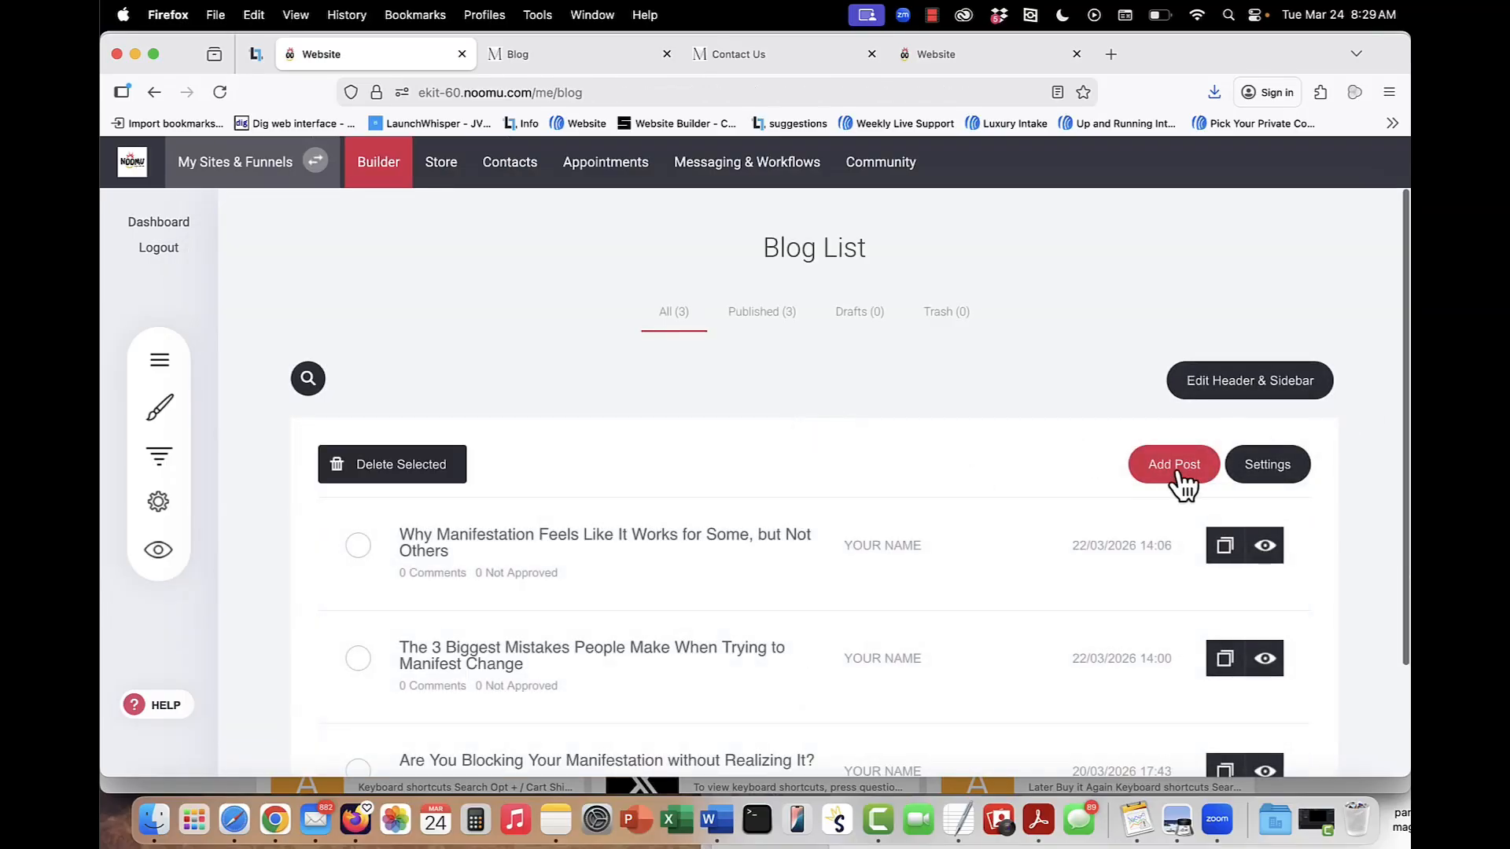
Open a blank new blog post to view its editor and go back to the blog list.
click(1155, 477)
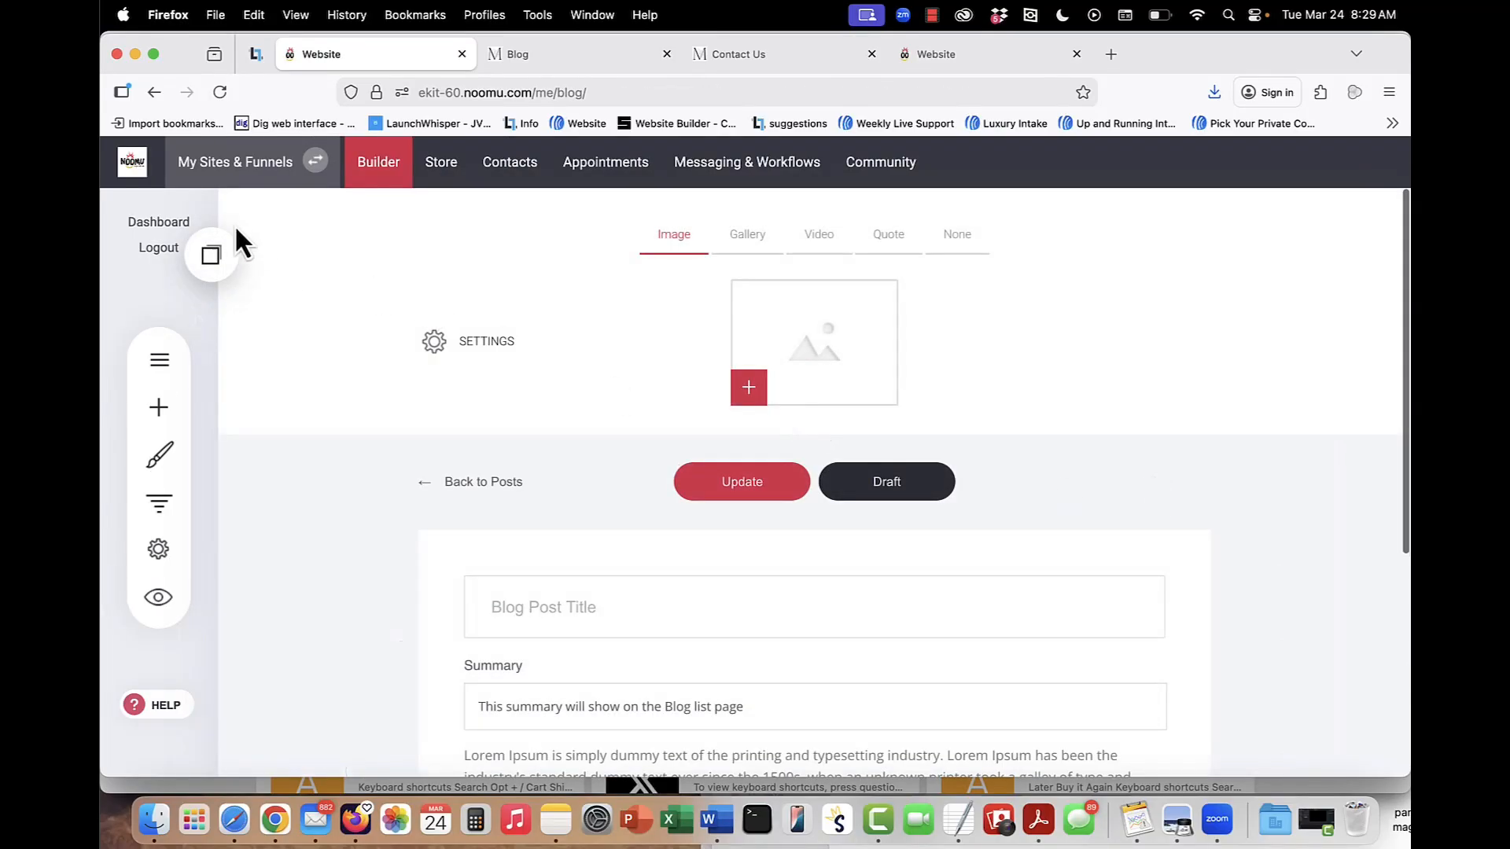
click(156, 94)
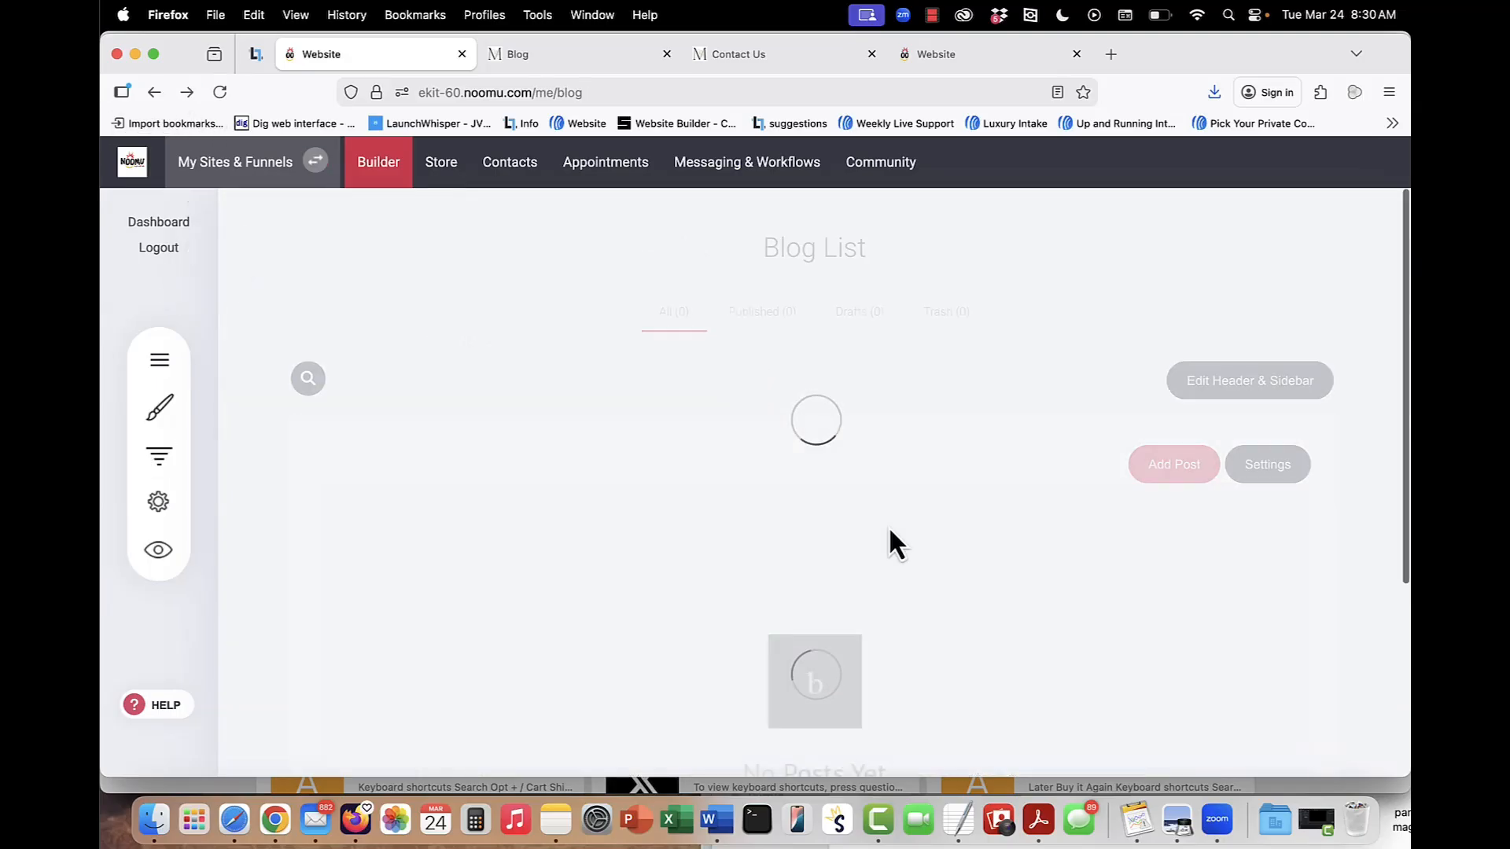
scroll(870, 550, down, 2)
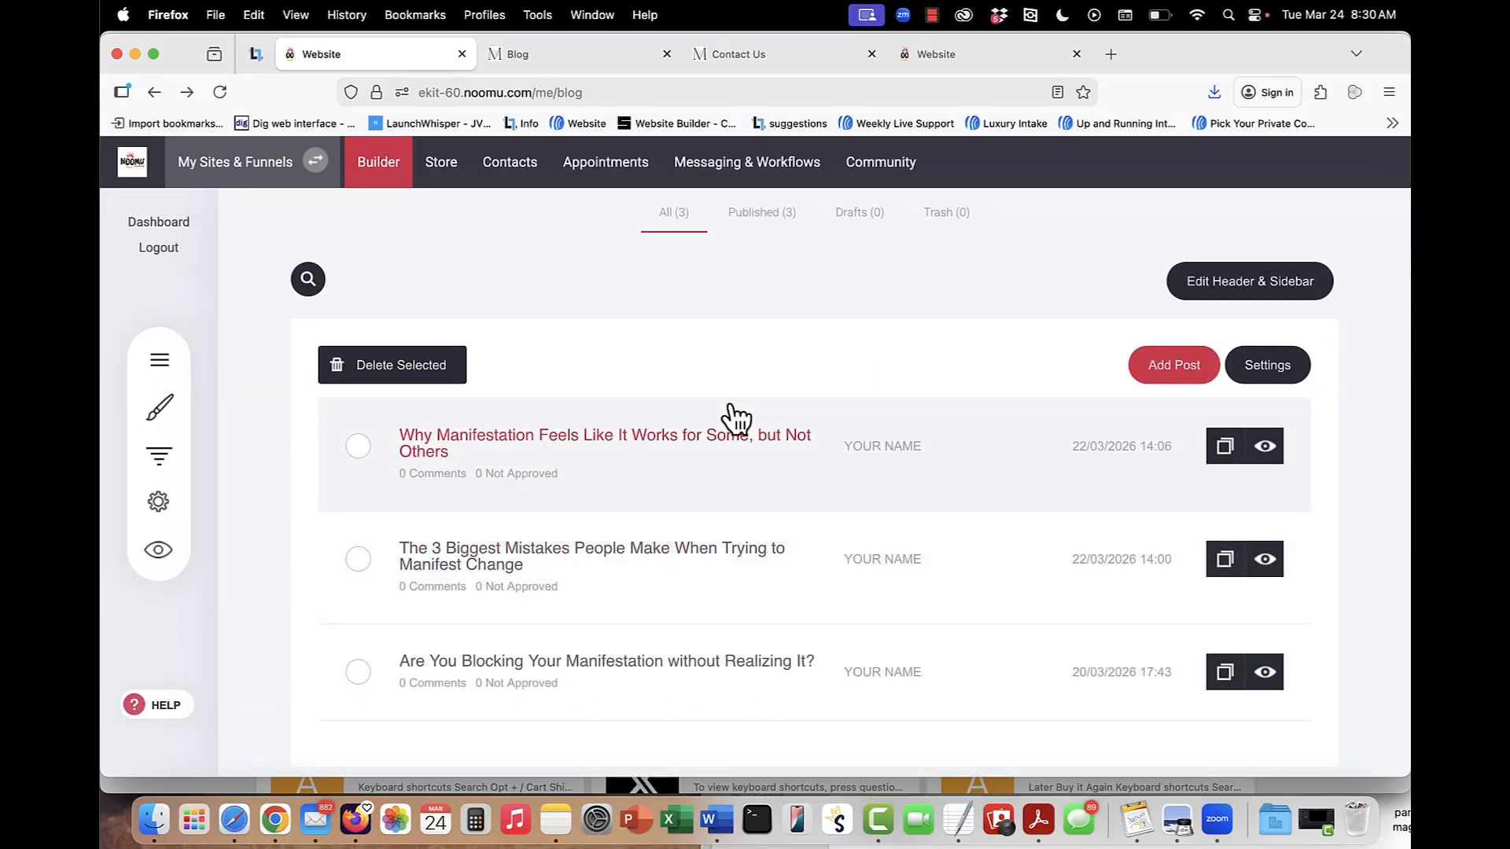
scroll(729, 404, up, 2)
Open the Store from the site's pages list, check its Store Details settings and return to the store setup overview.
click(161, 360)
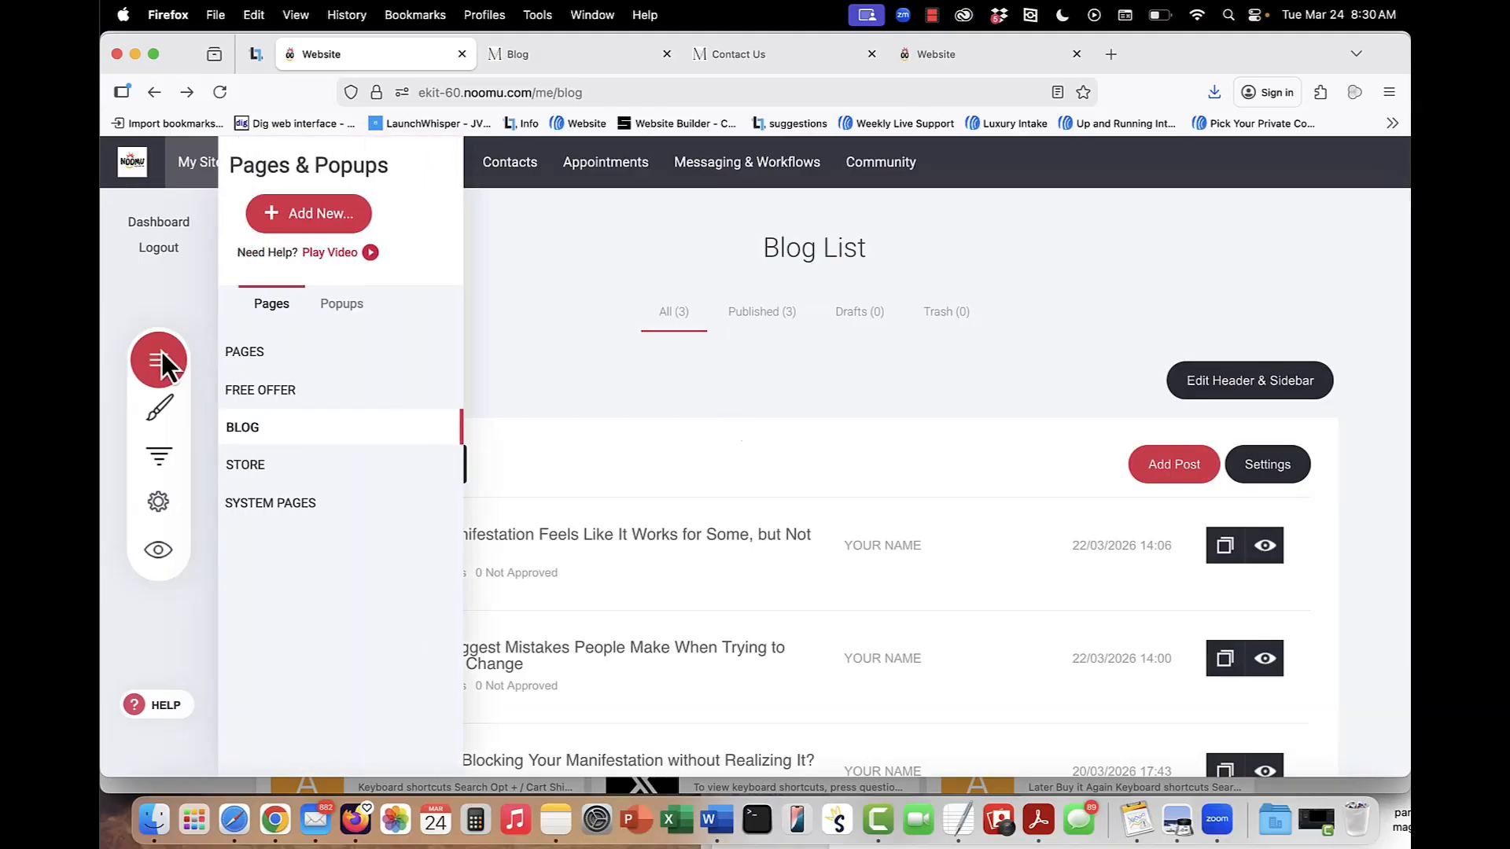
click(344, 468)
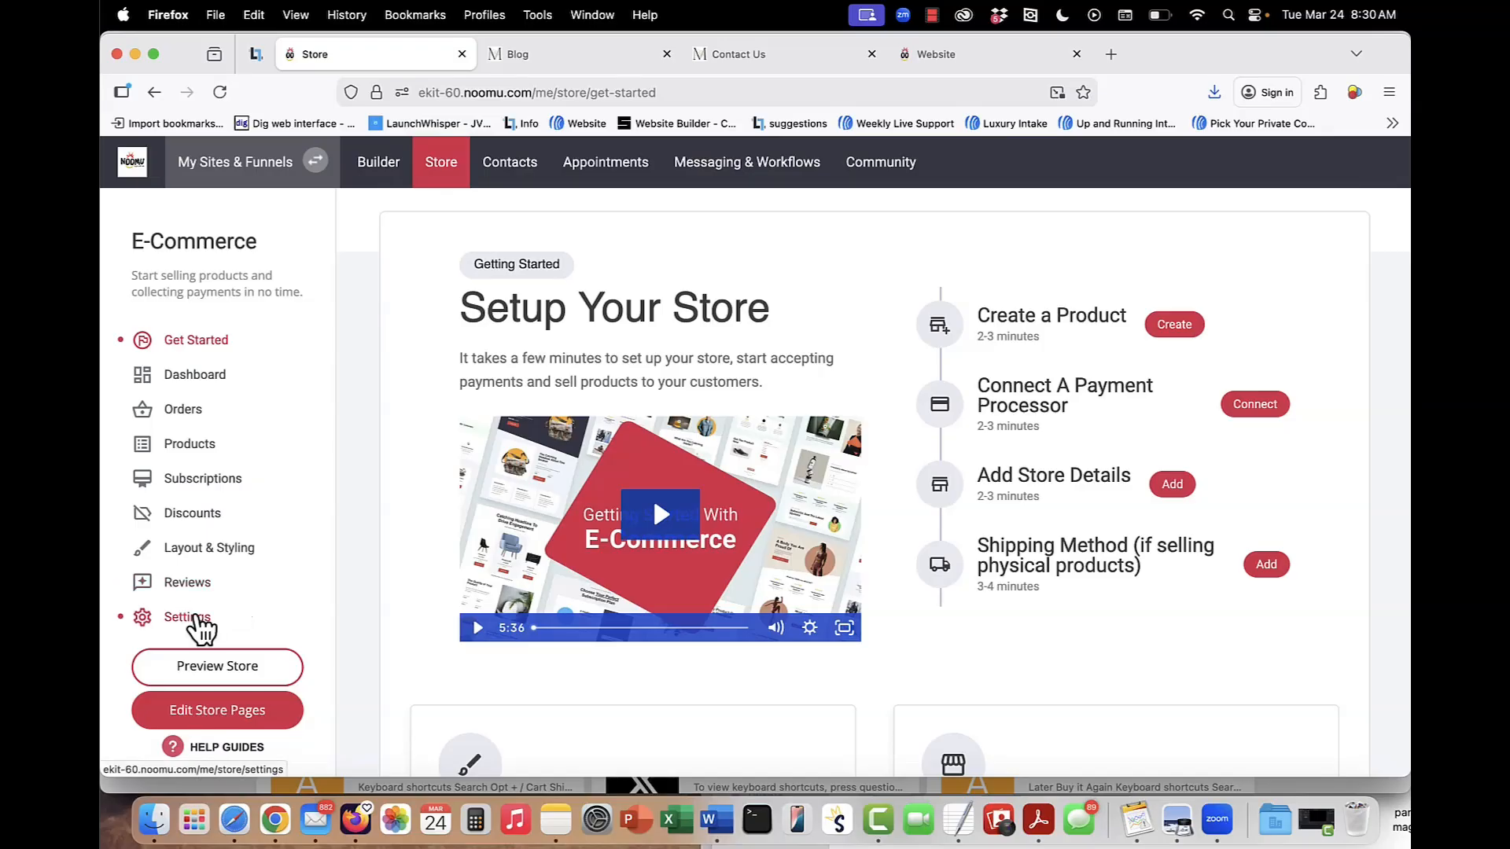
click(193, 618)
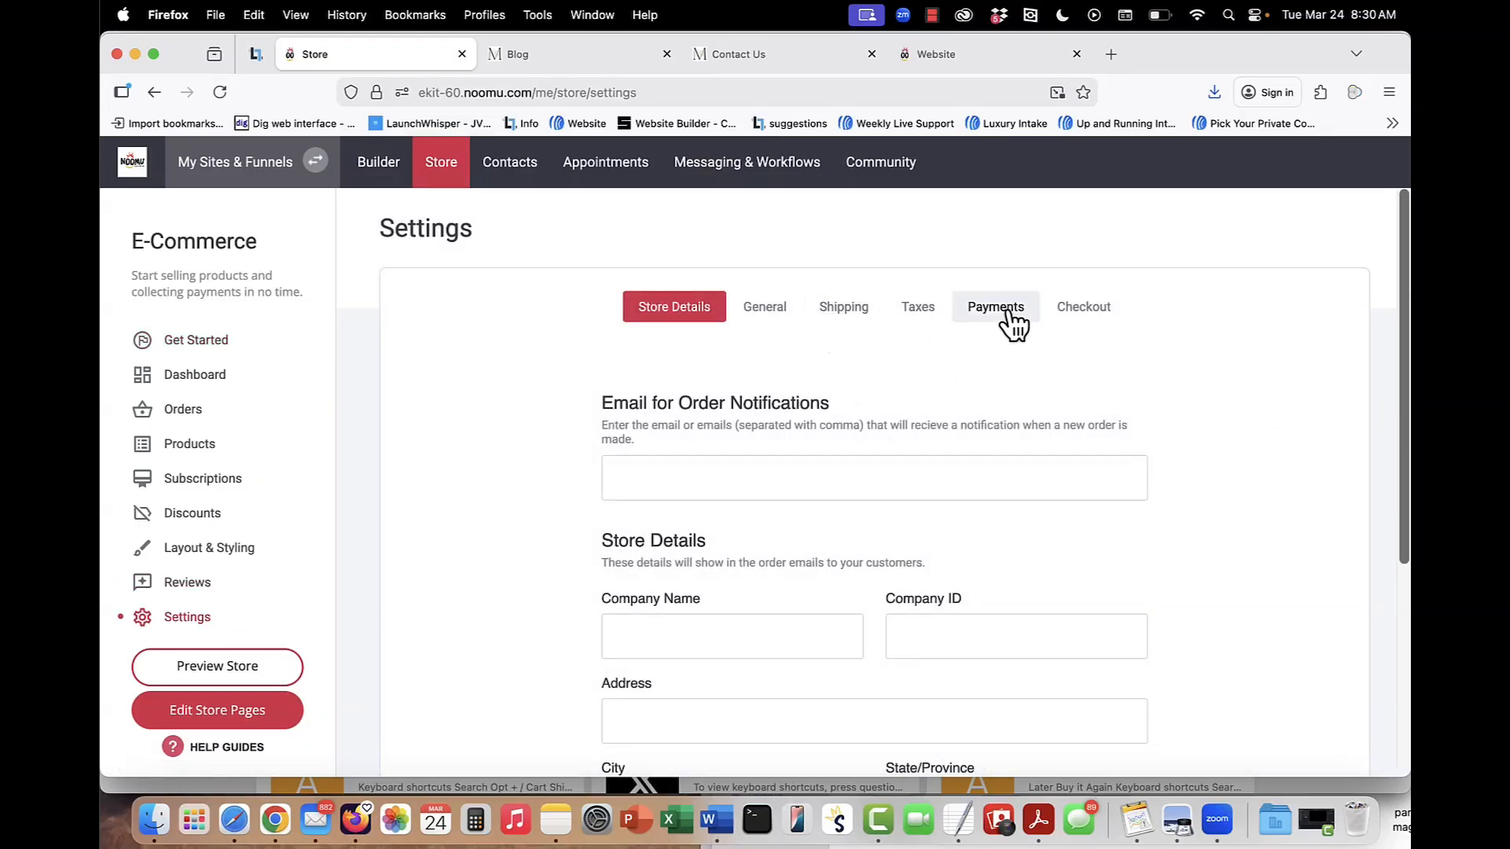
click(192, 346)
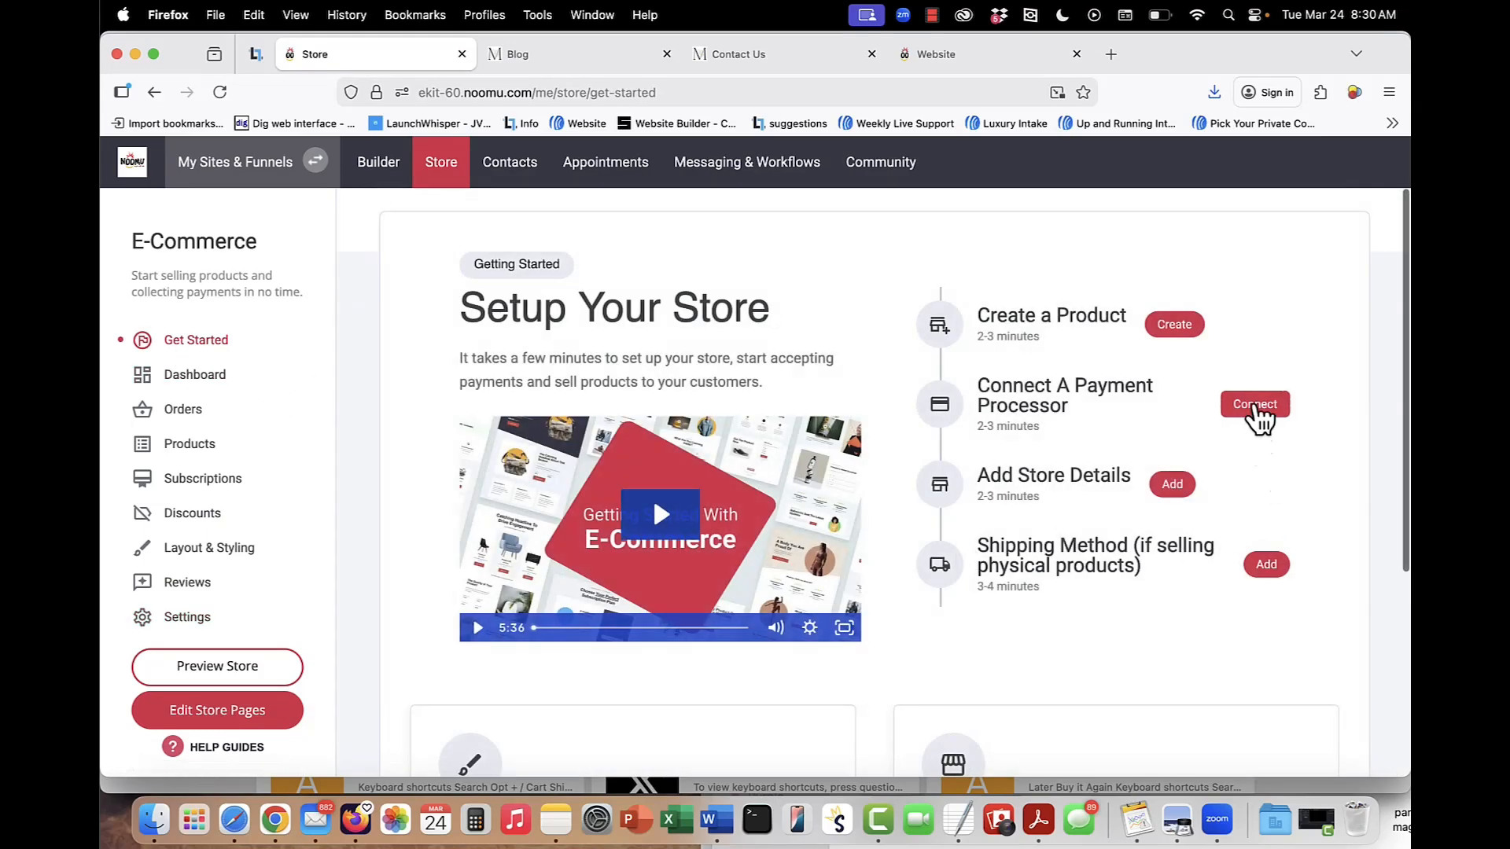
Open the payment processor connection, look through the available payment providers and close the list.
click(1256, 405)
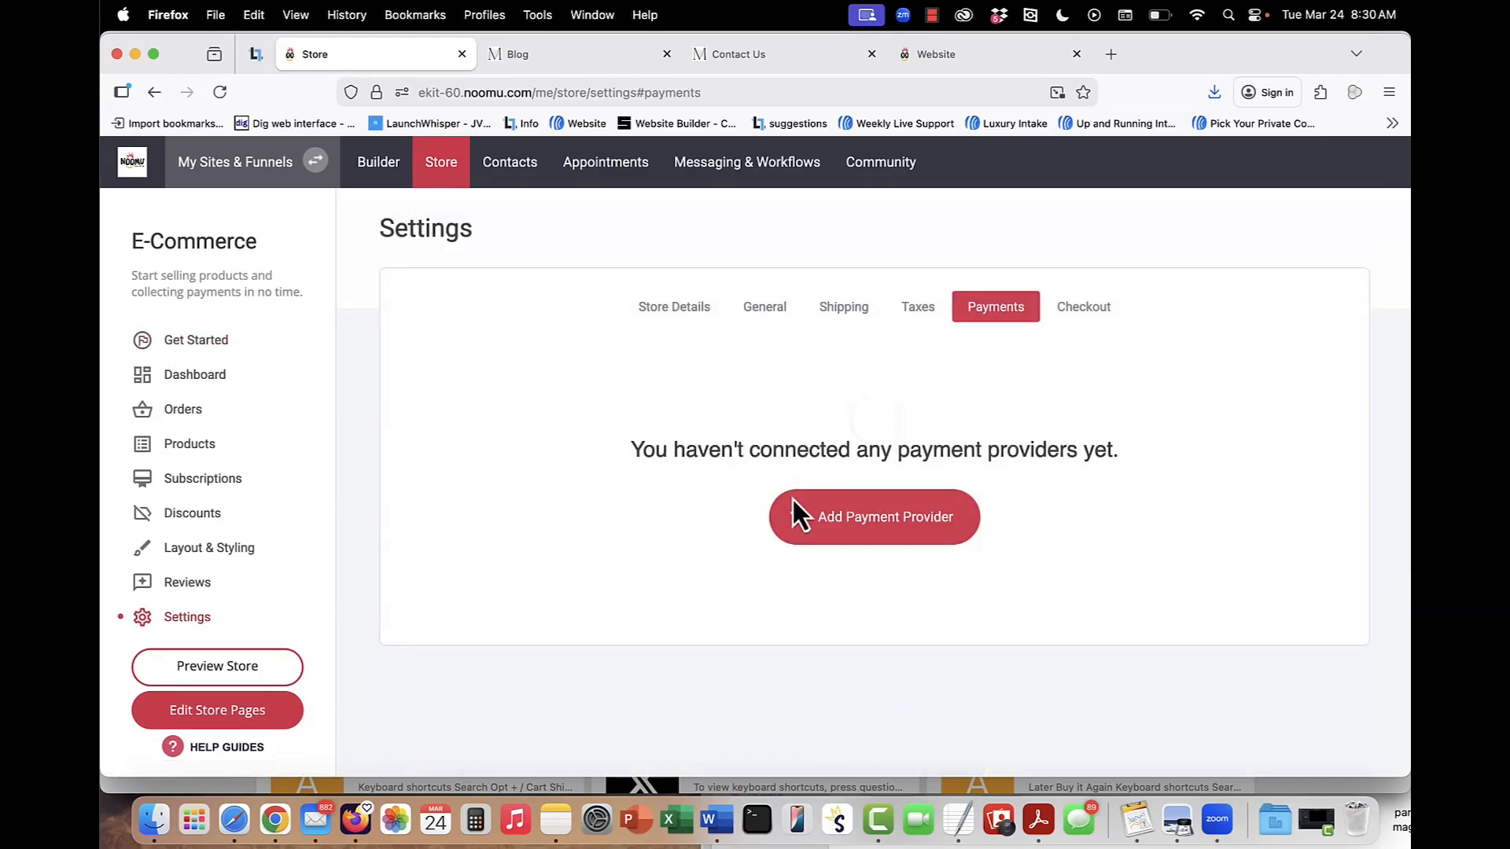
click(889, 519)
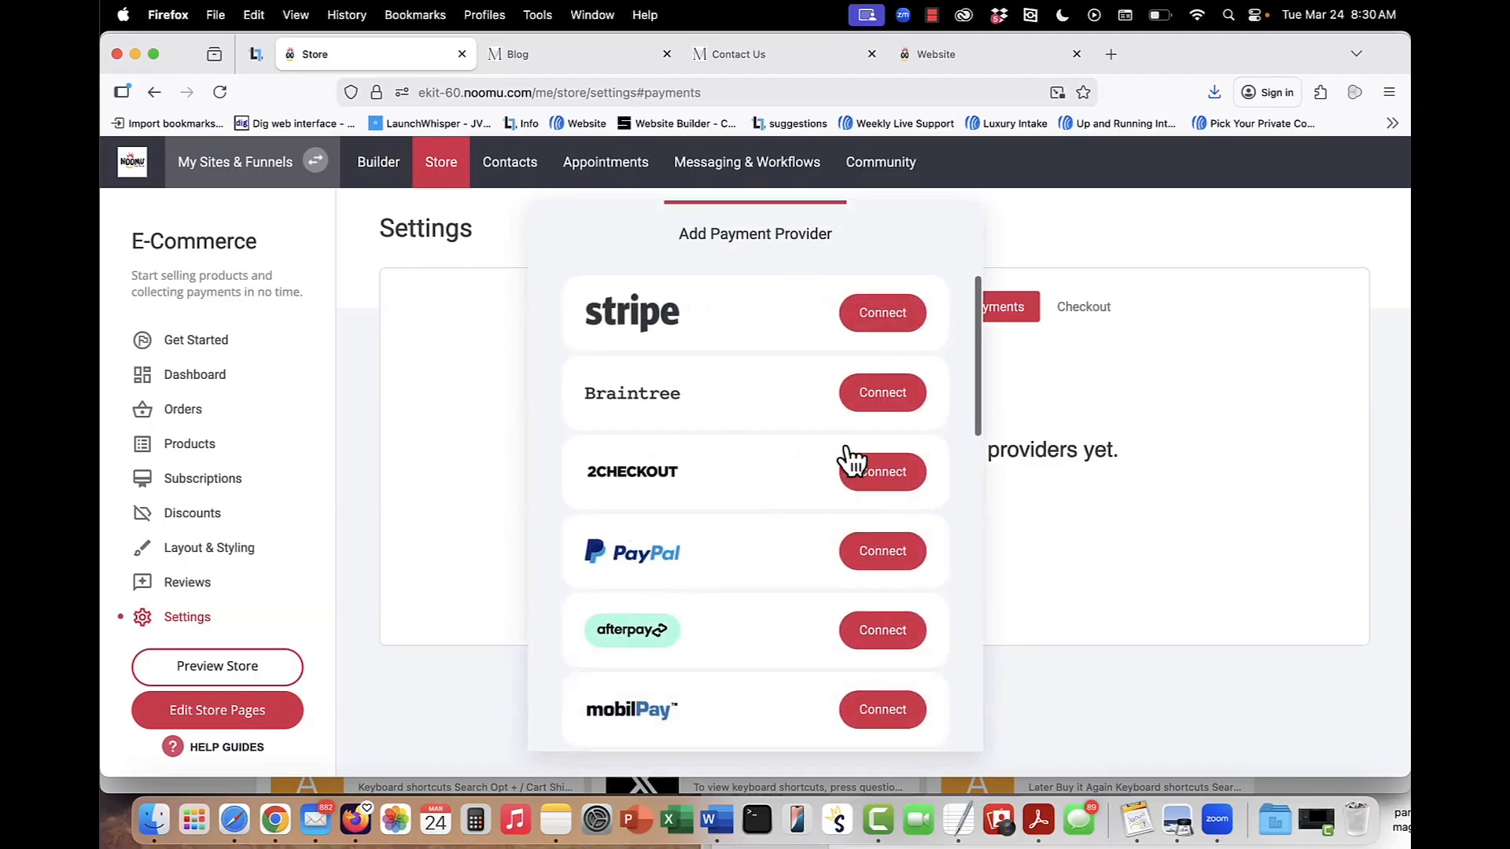
scroll(728, 487, down, 5)
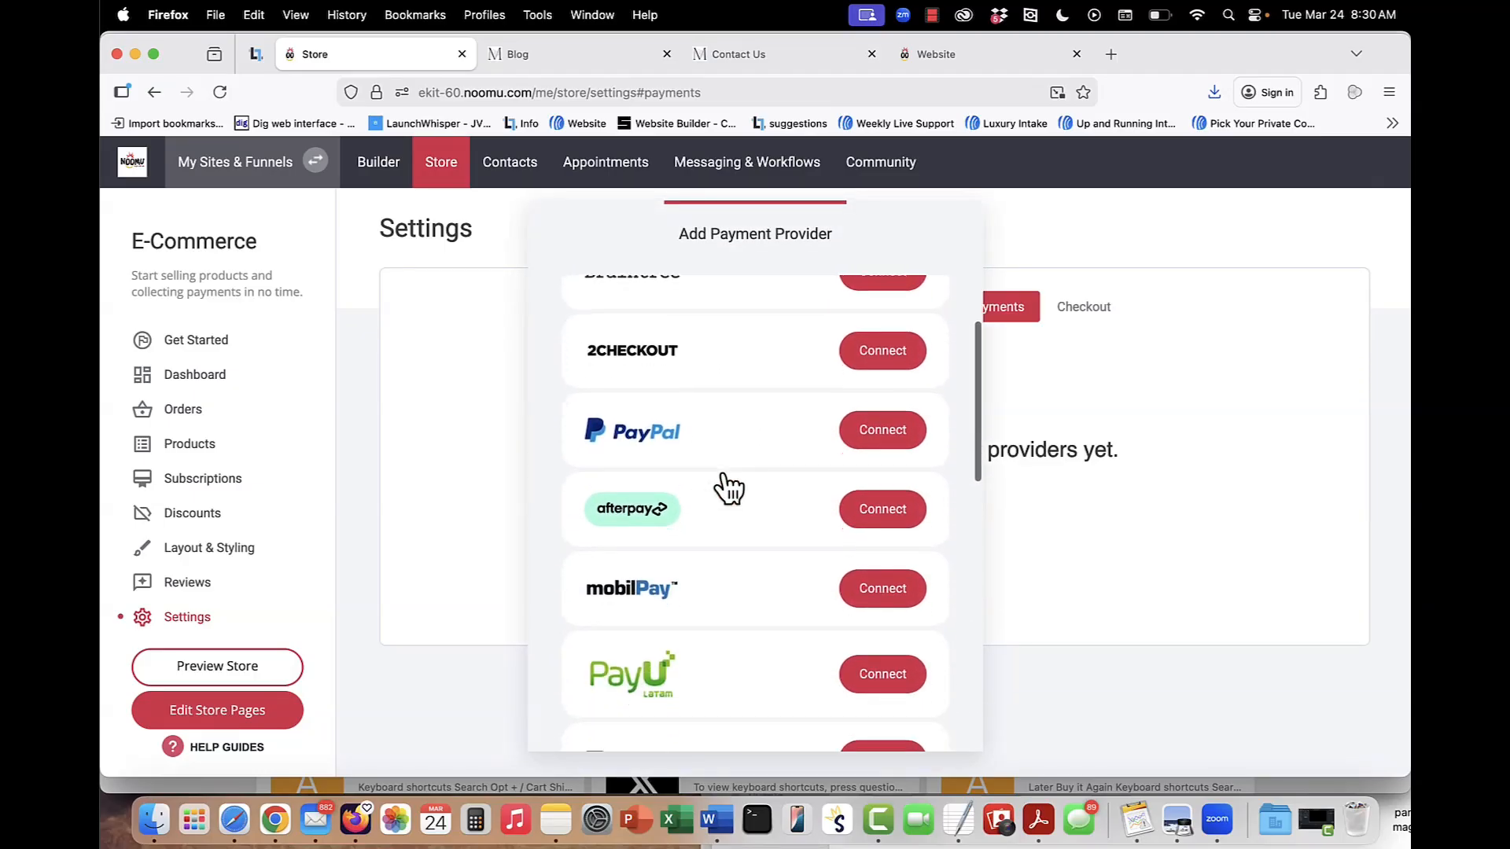
scroll(728, 488, down, 6)
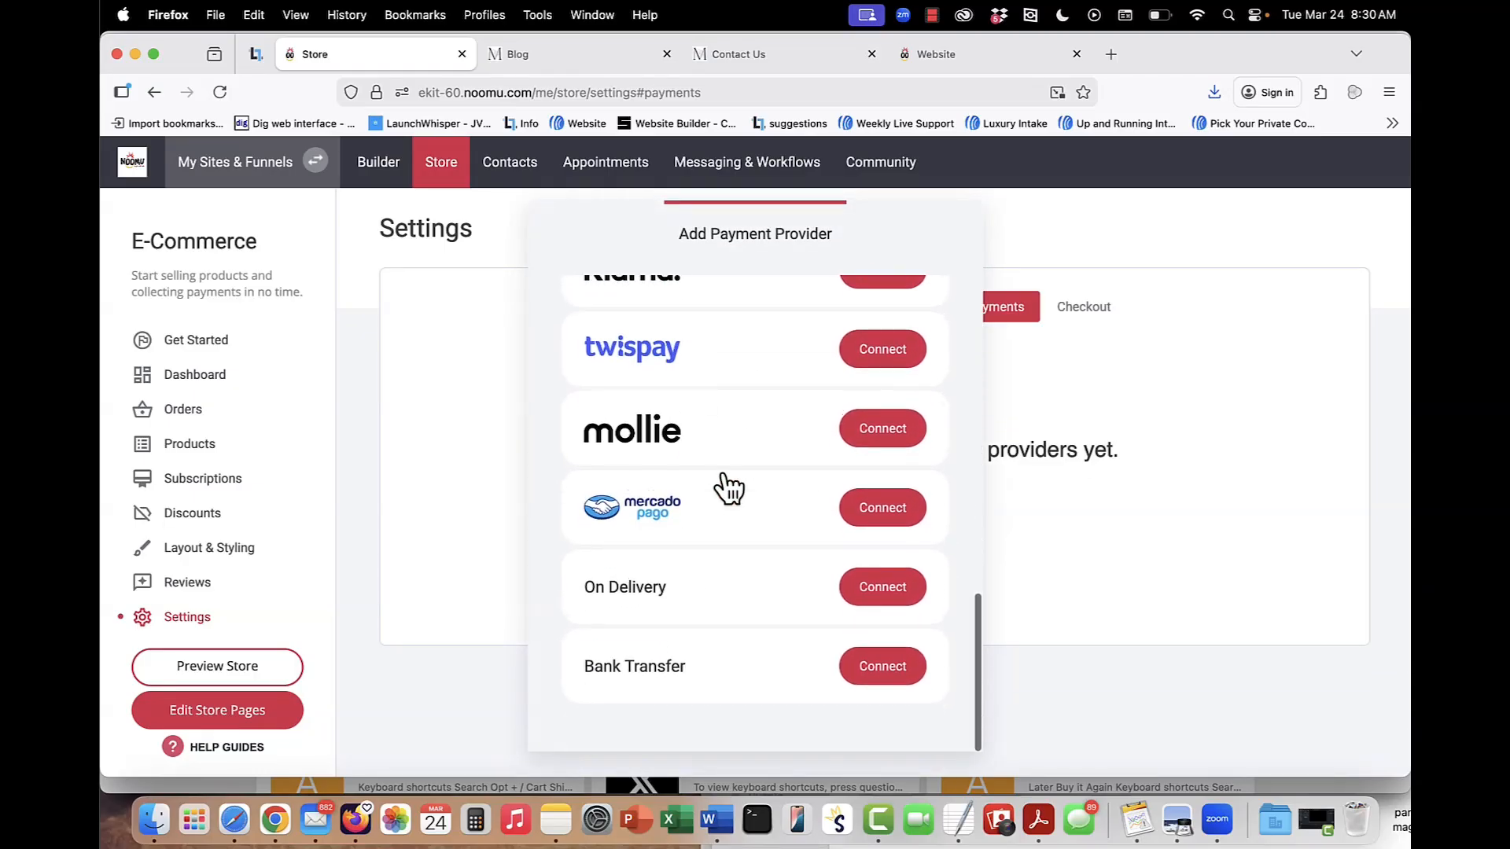
click(1268, 433)
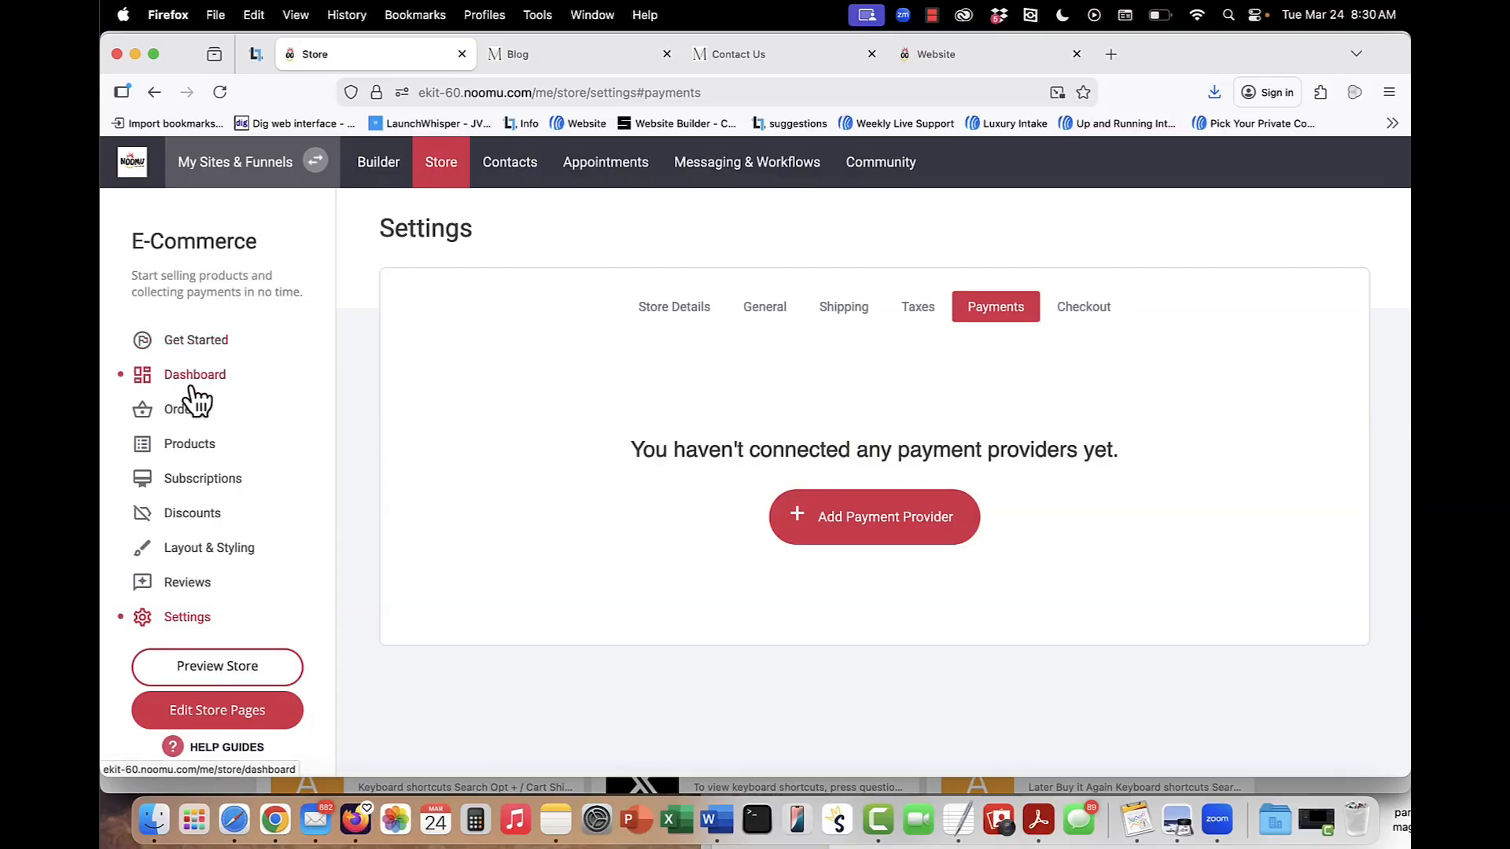
Open Law of Attraction Printable Planner from the store's products and review its description, price options, product type and product file.
click(187, 445)
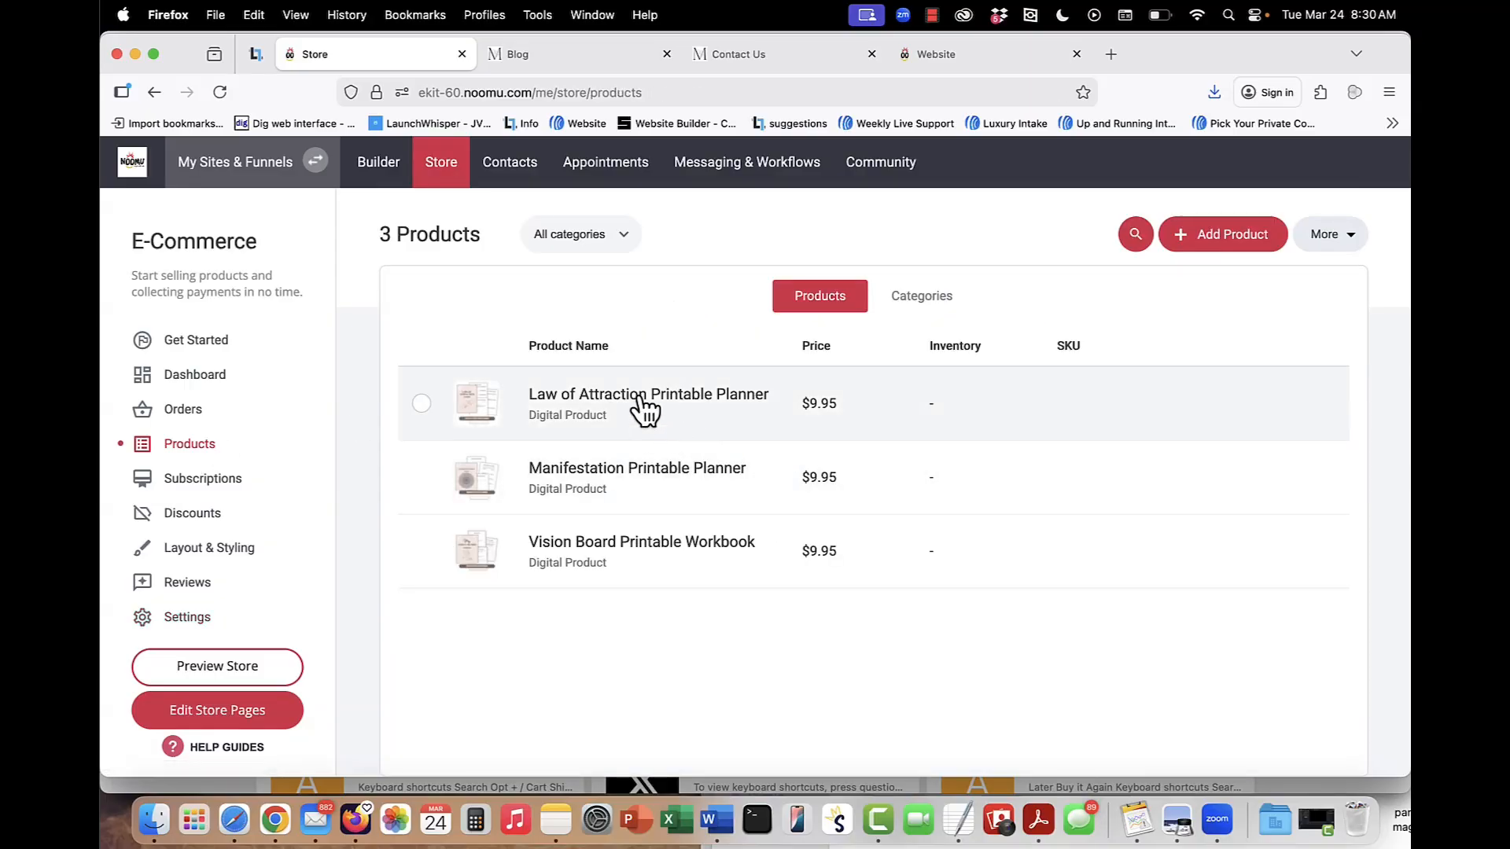
click(644, 407)
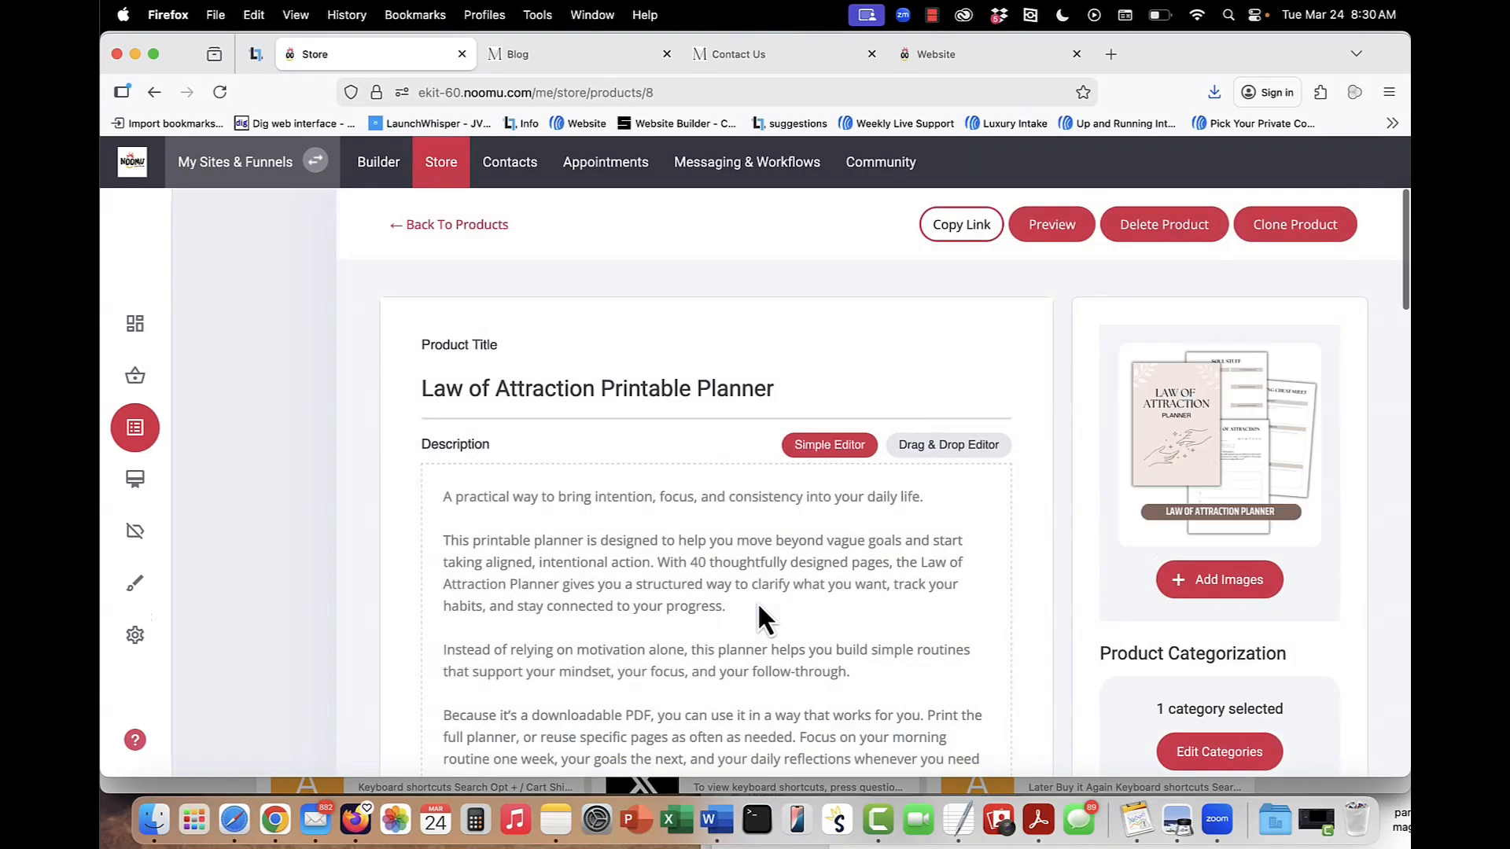
scroll(757, 602, down, 10)
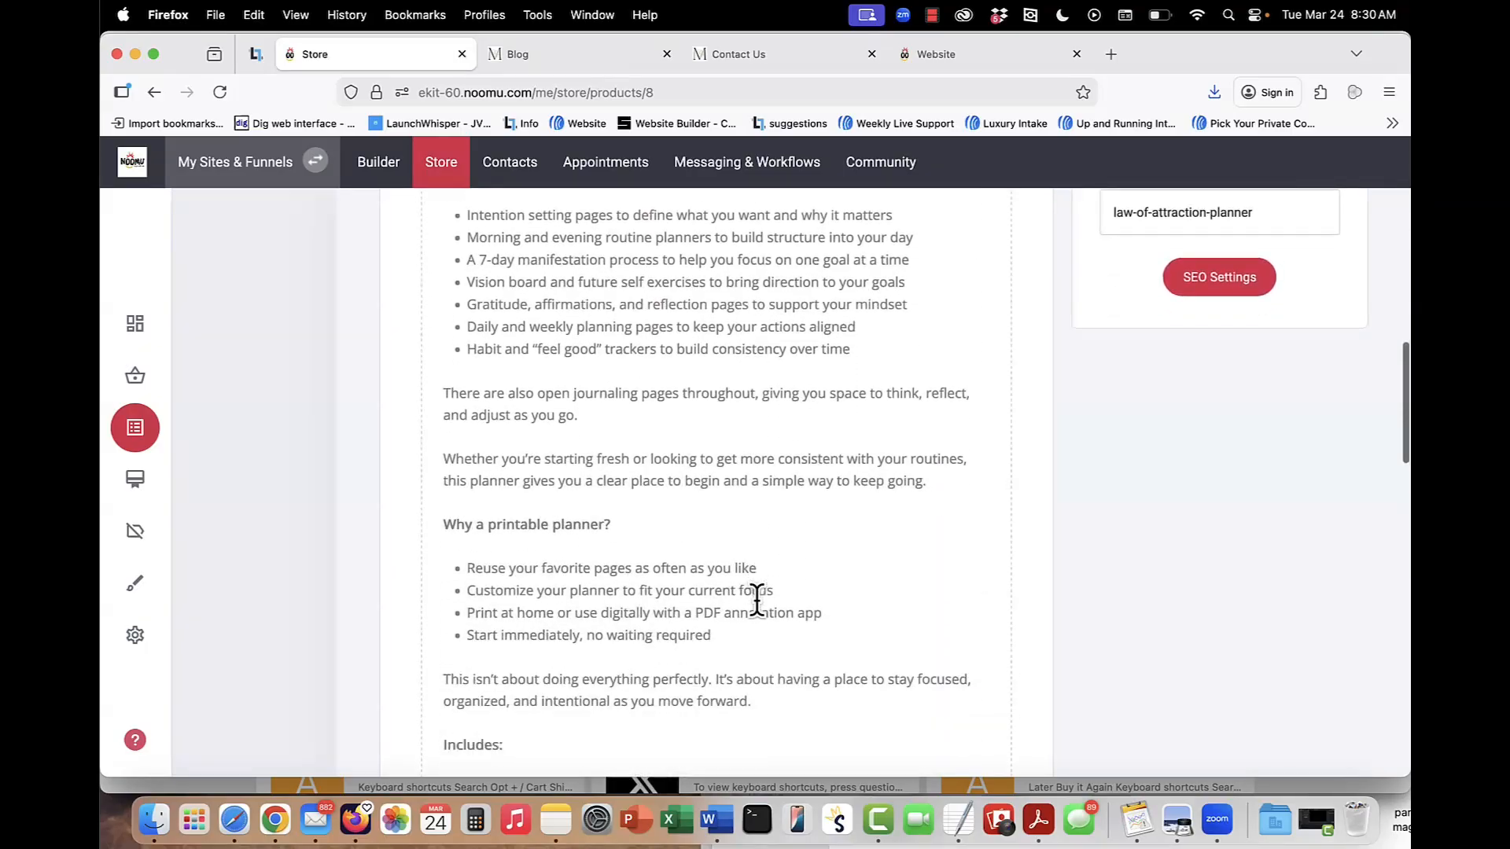
scroll(757, 602, down, 10)
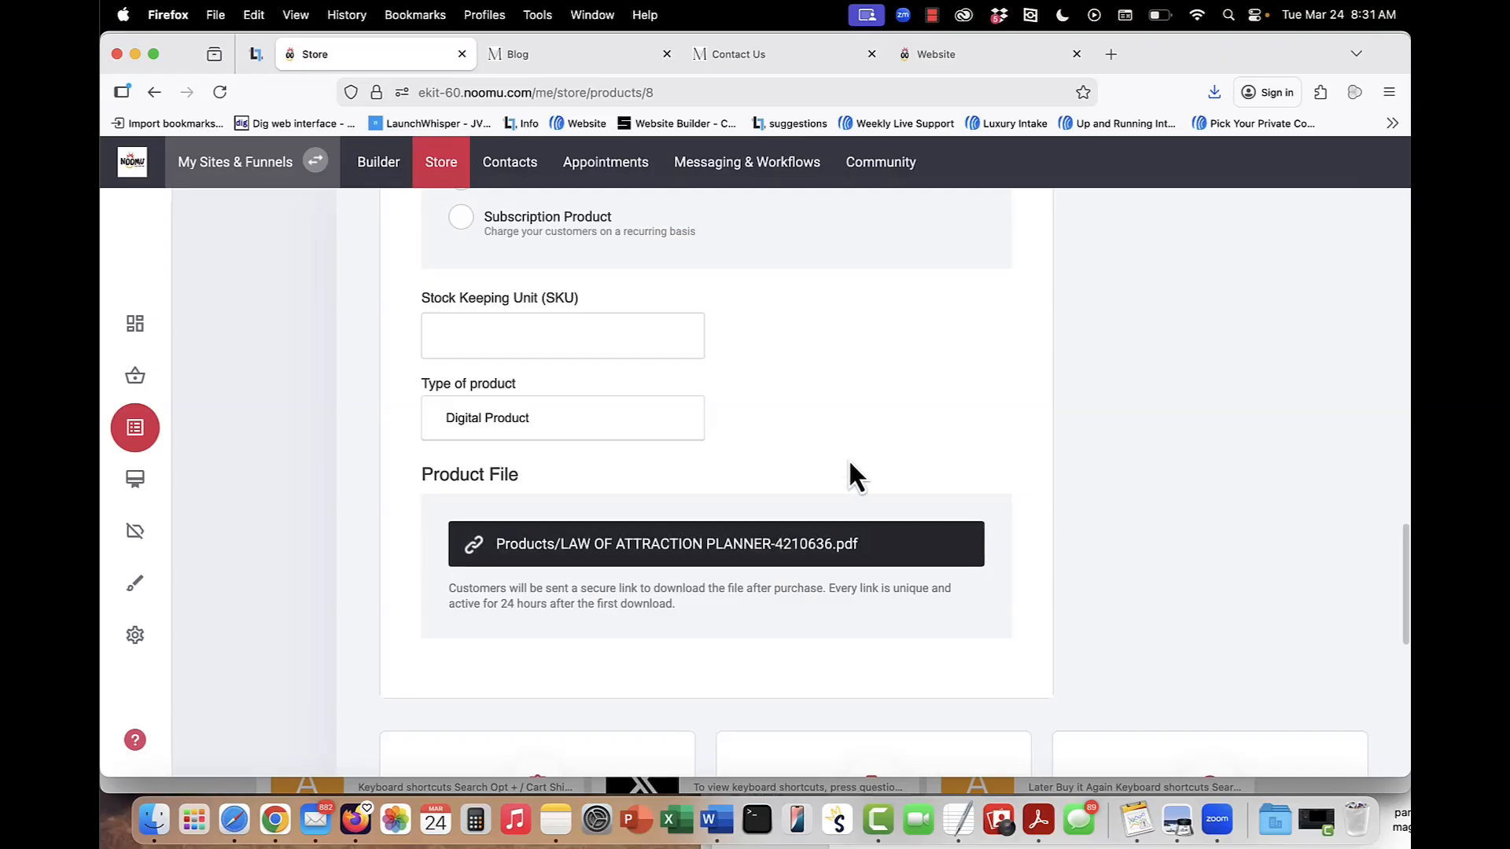
scroll(852, 475, up, 3)
scroll(853, 475, down, 1)
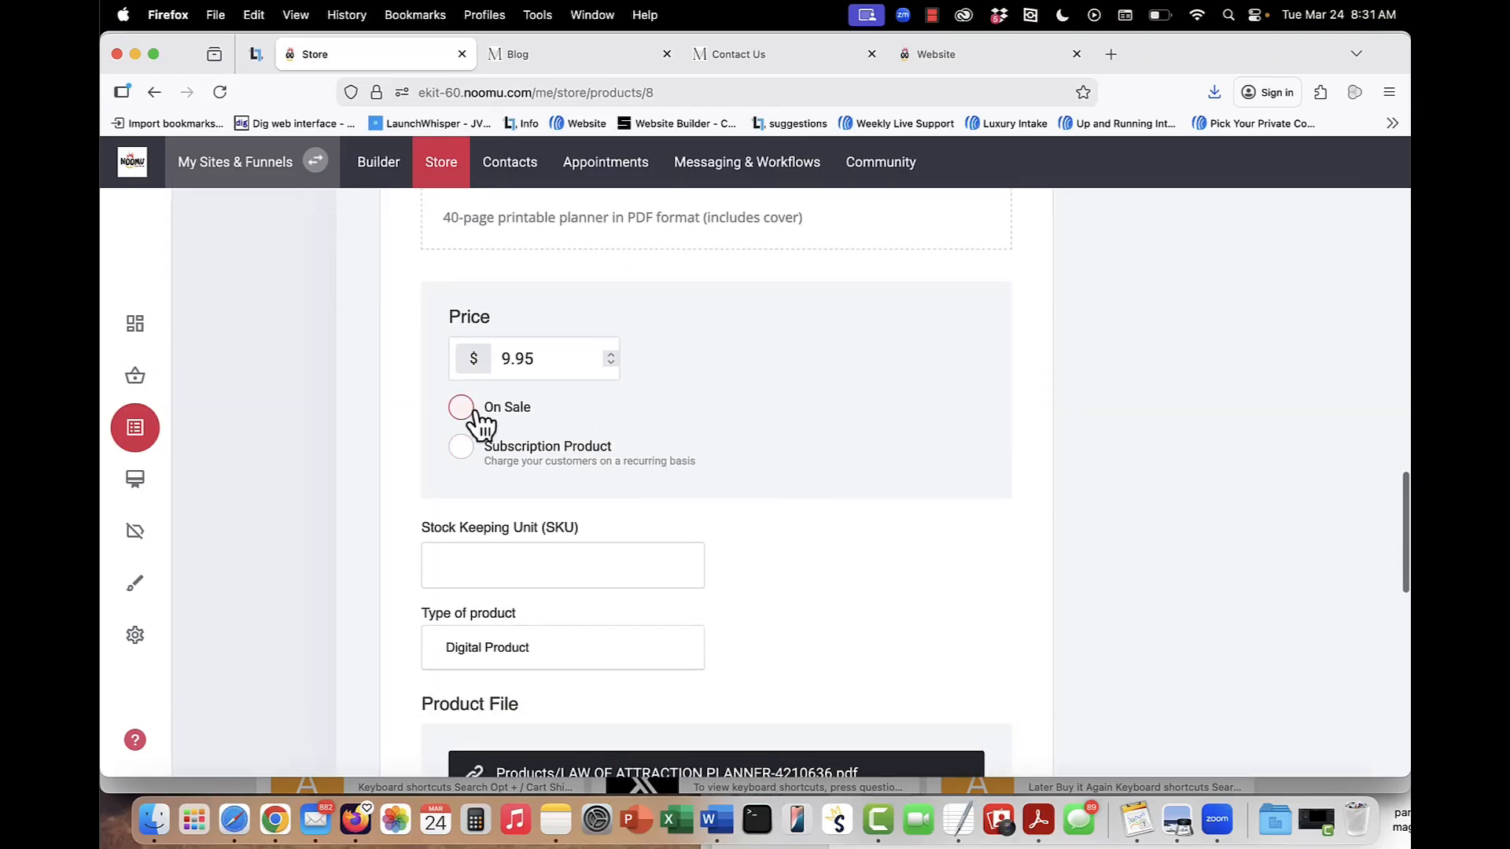
Switch on the planner's On Sale option to reveal the sale price field, and switch it off again.
click(462, 408)
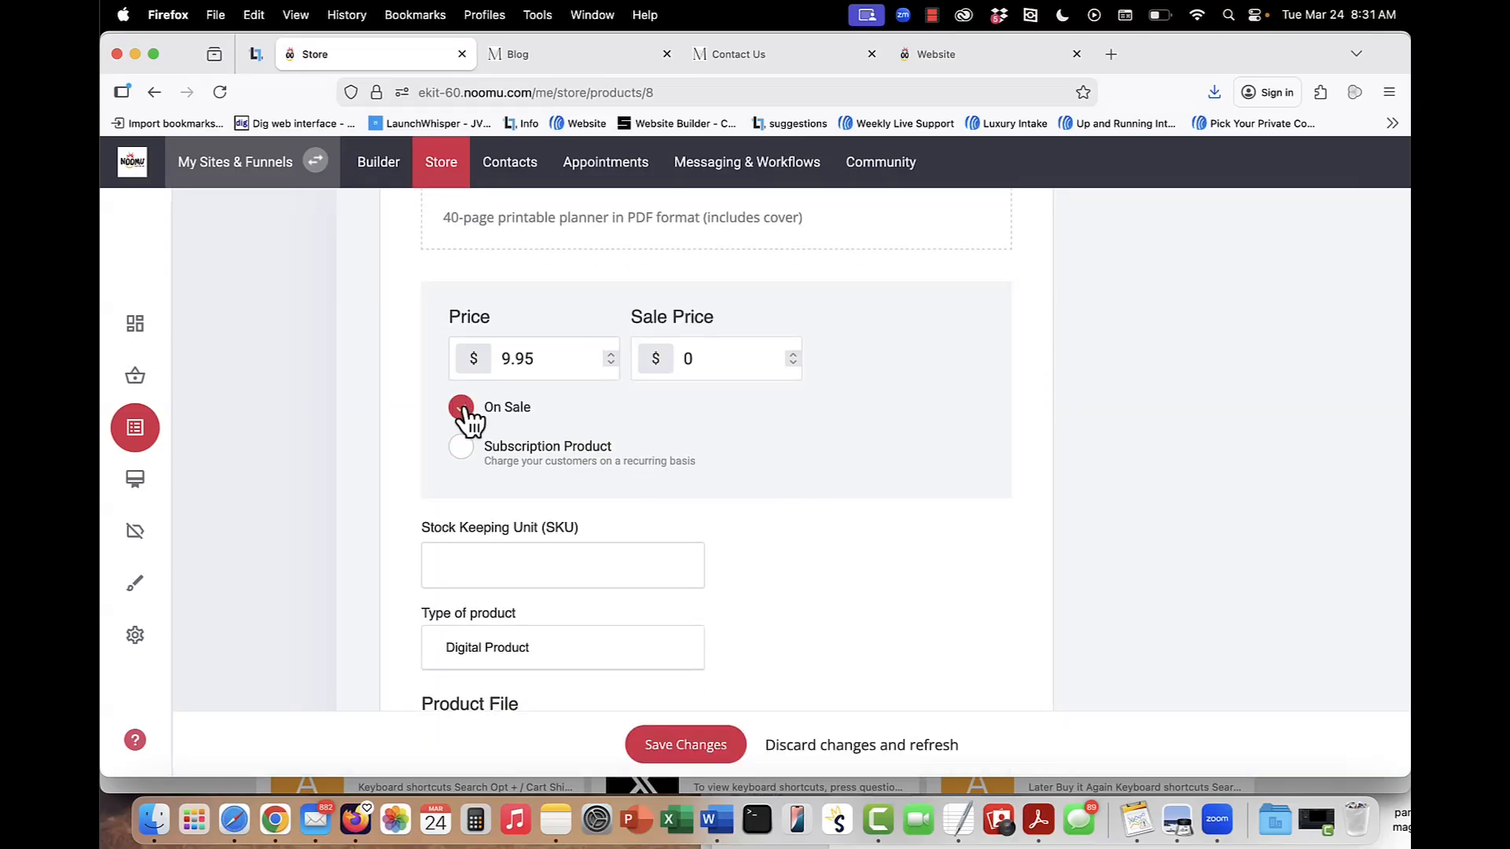
click(462, 409)
scroll(866, 479, down, 3)
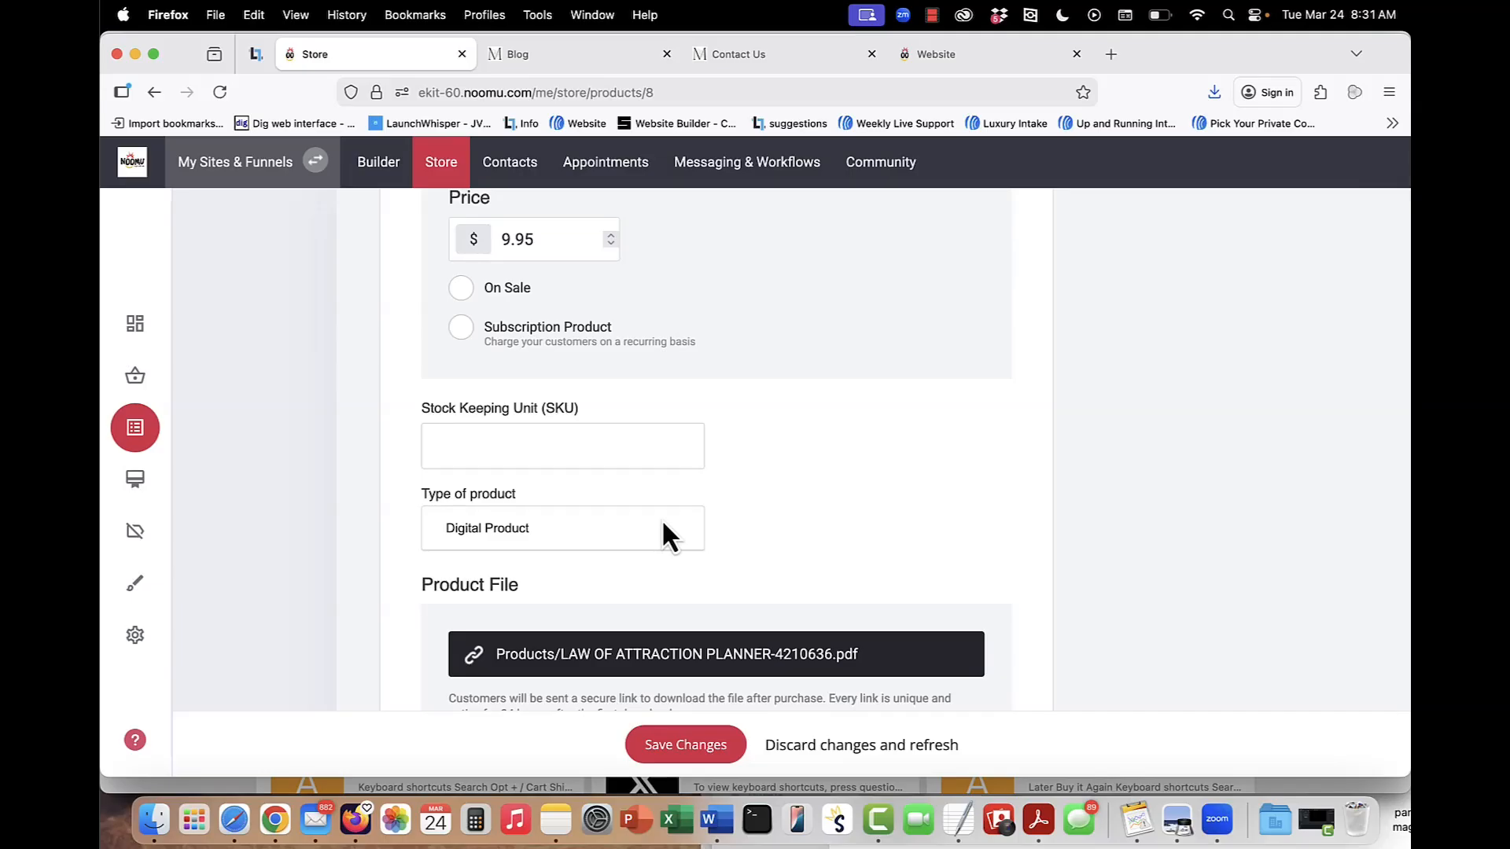
Open the planner's customer tags, check the tag selection, cancel without changing it and go back to the products list.
scroll(795, 432, up, 15)
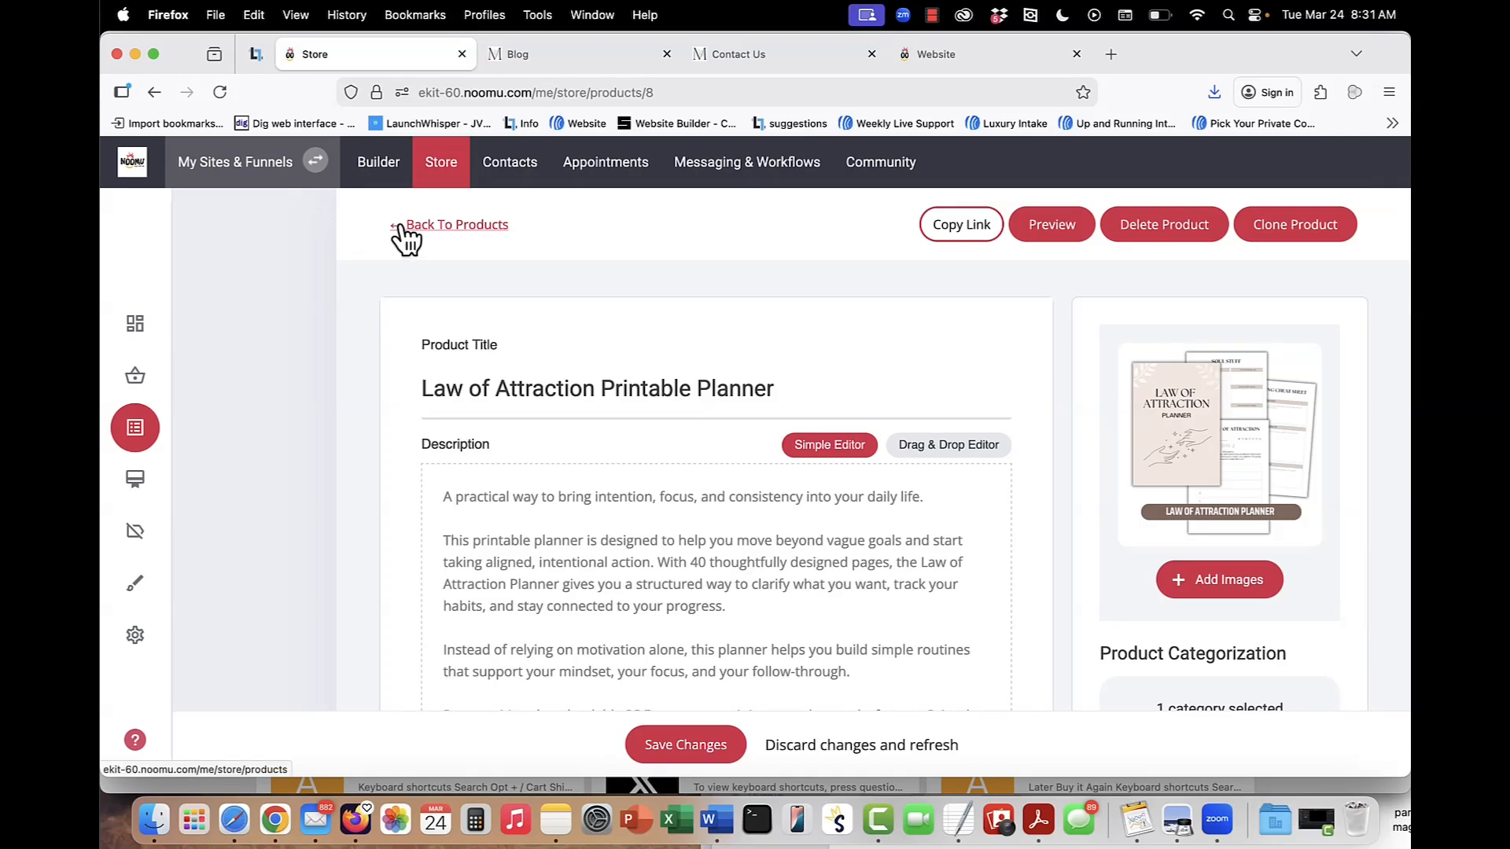
scroll(805, 474, down, 20)
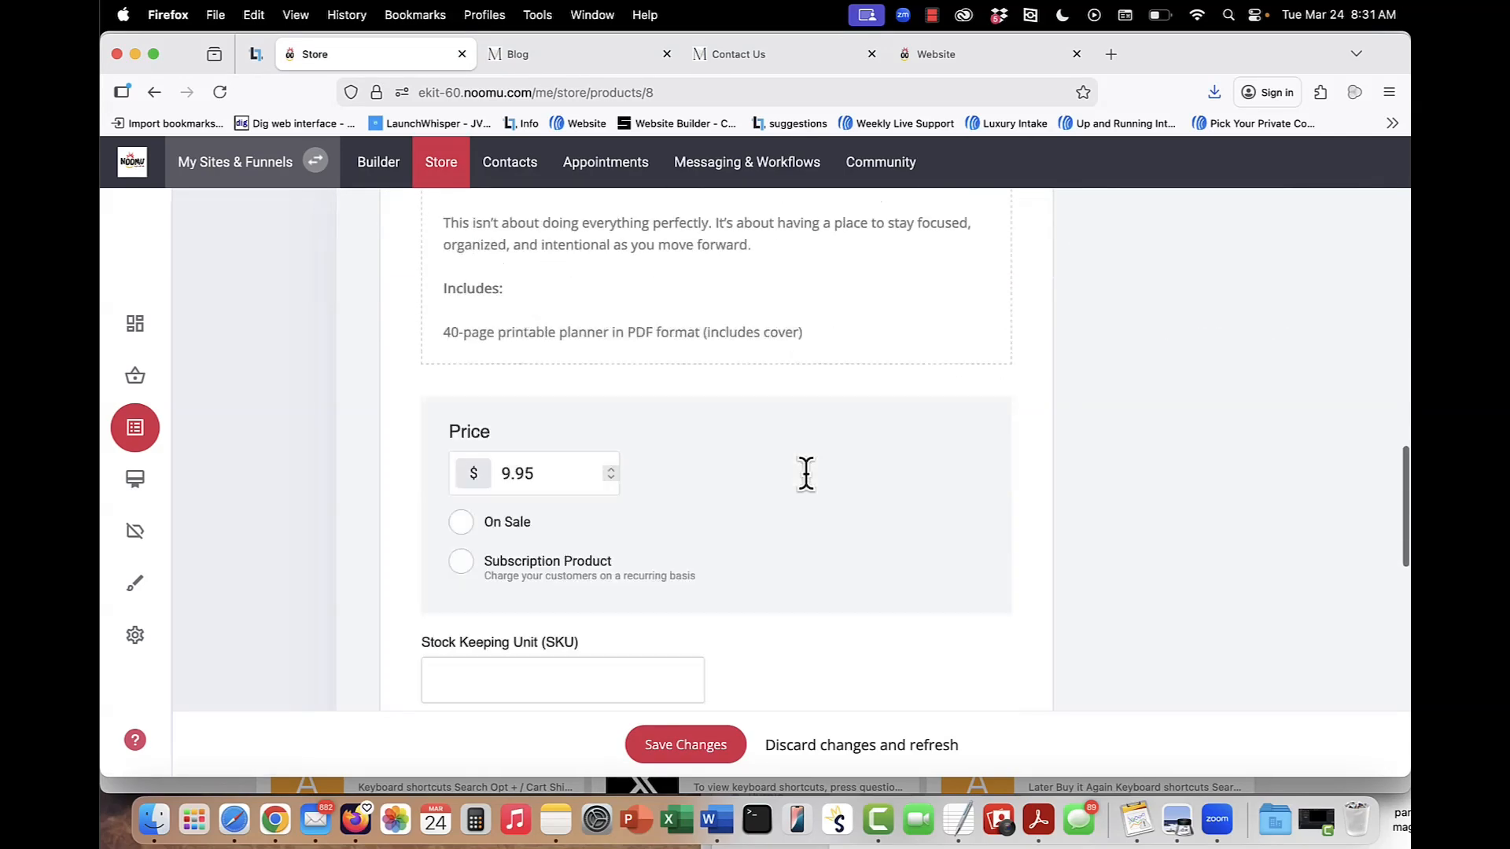
click(519, 650)
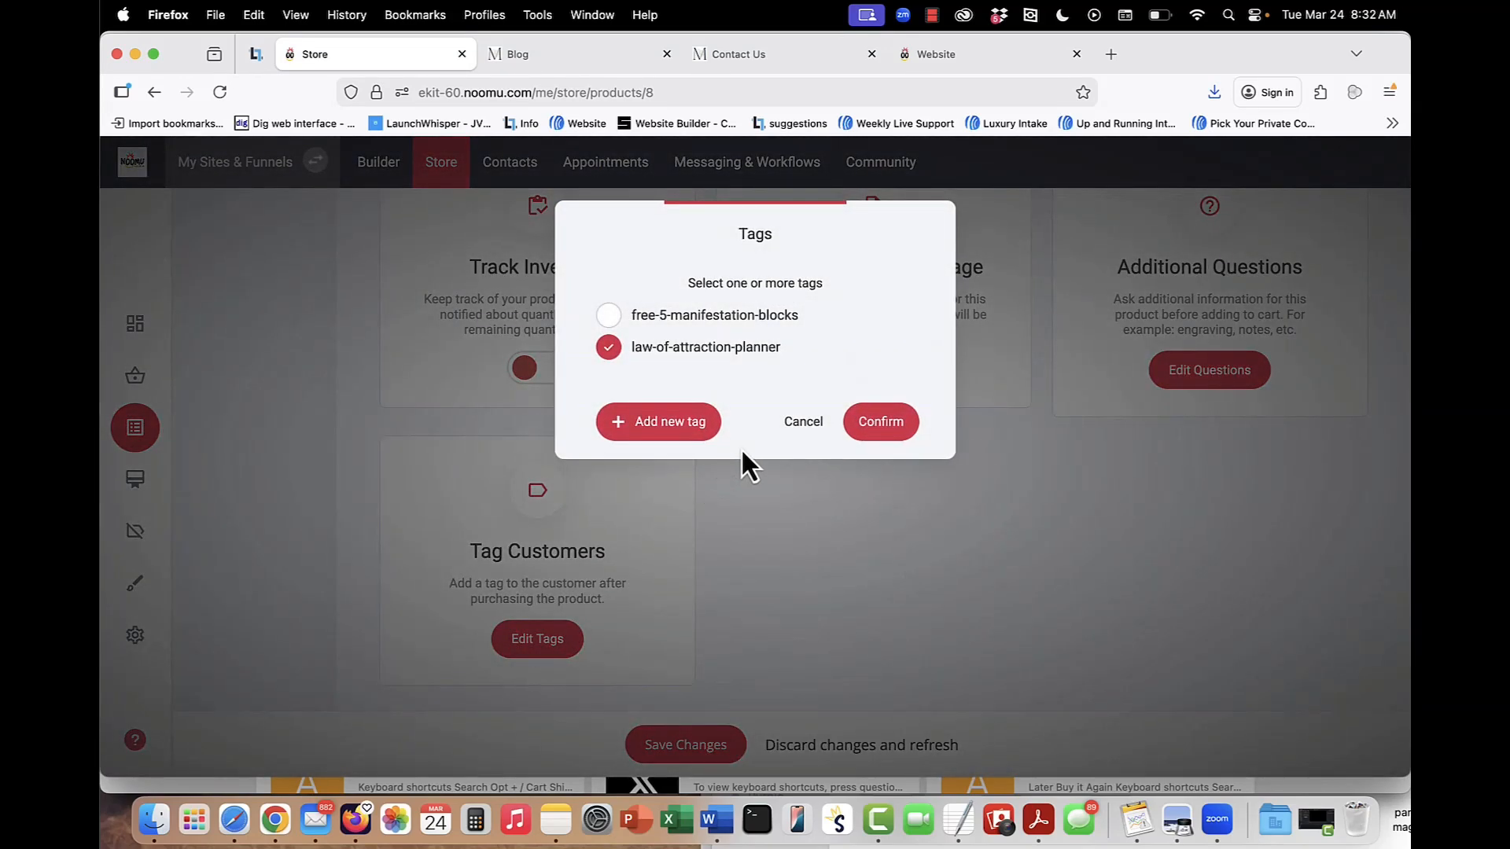
click(801, 423)
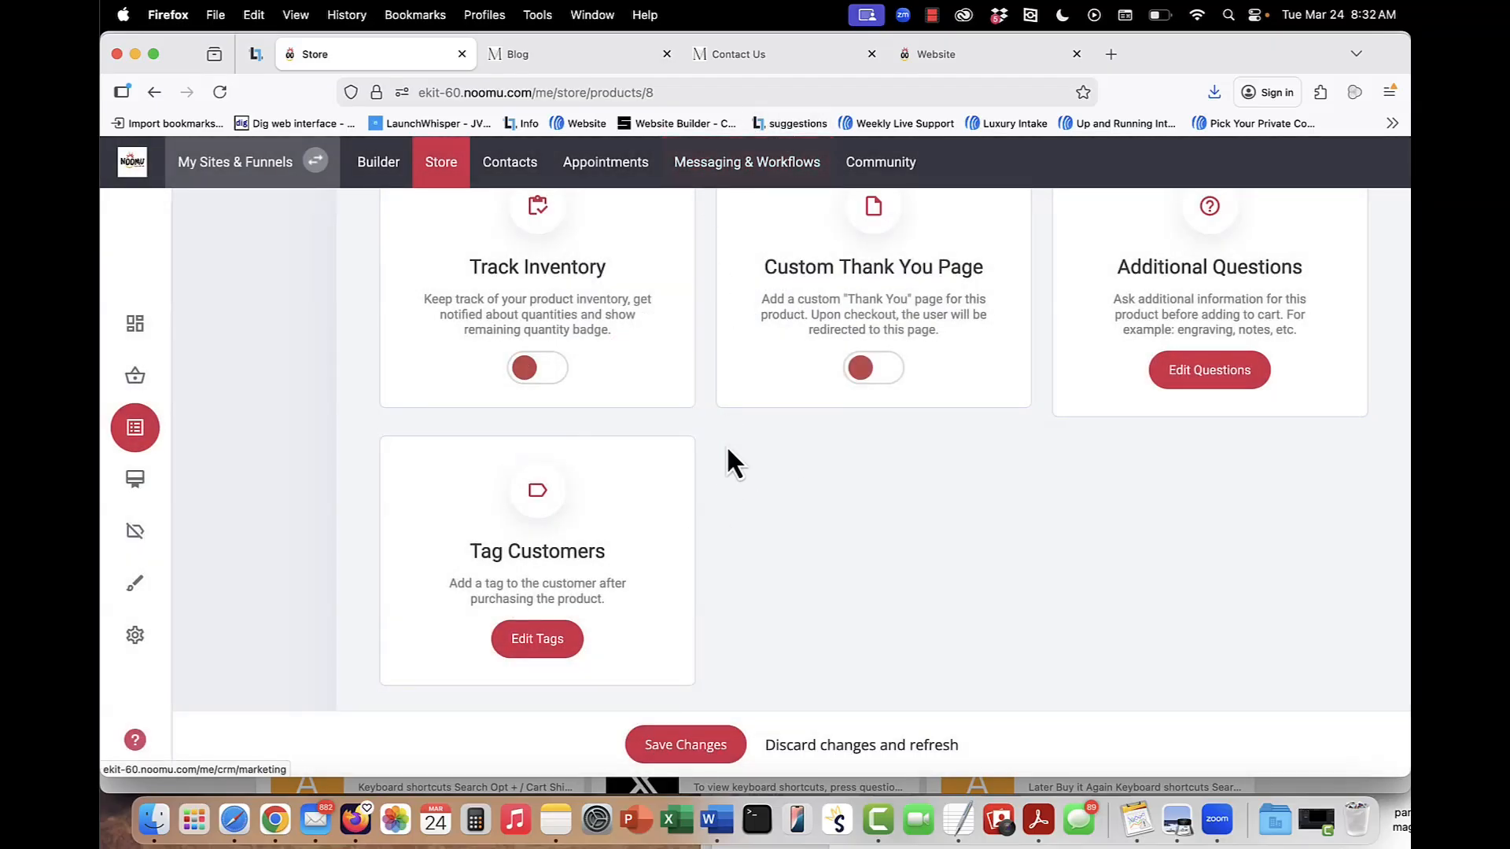
scroll(737, 434, up, 4)
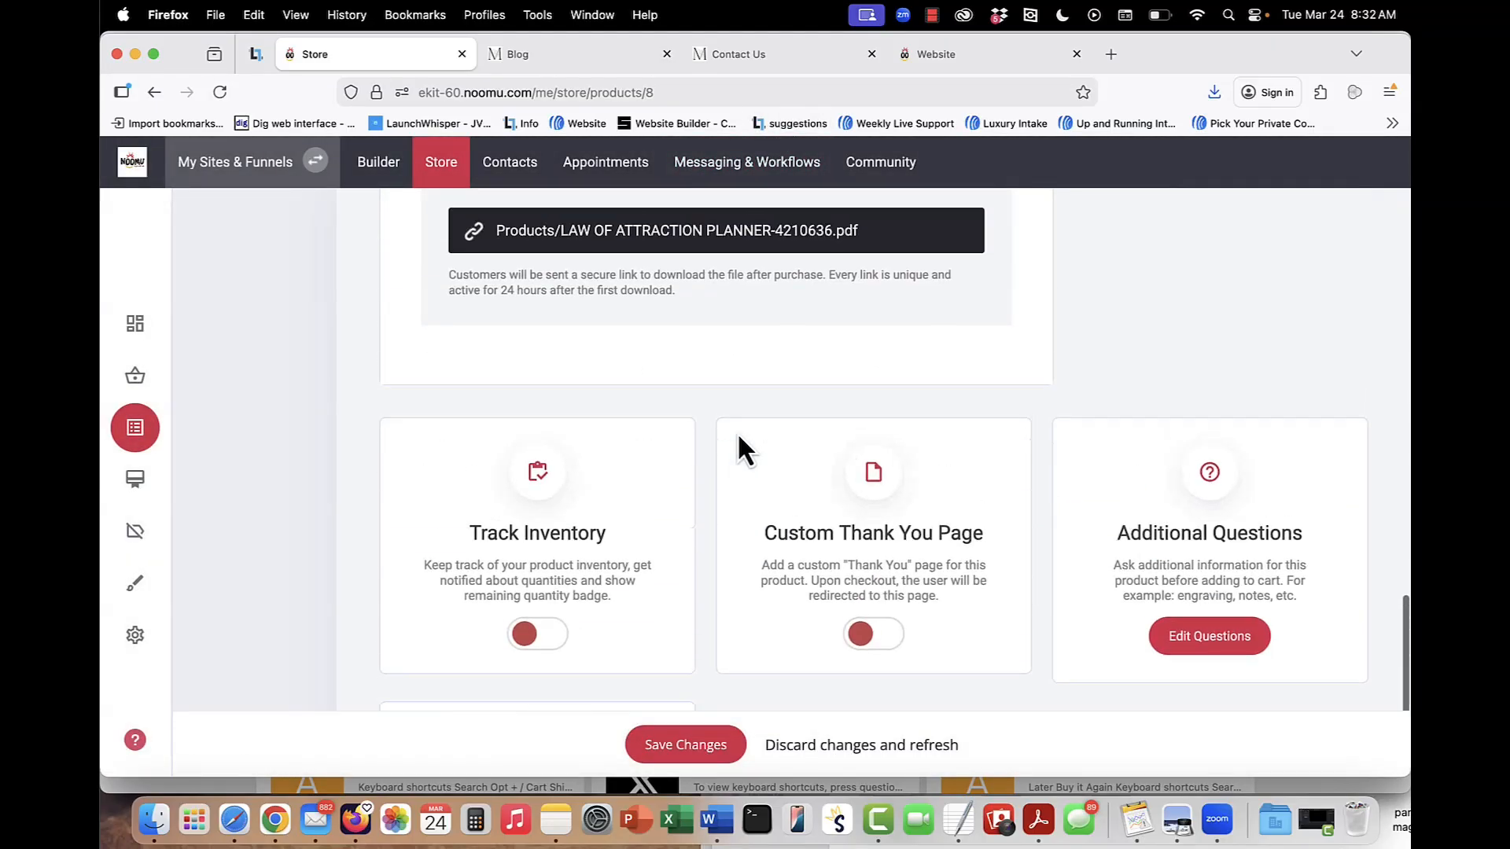
scroll(739, 437, up, 7)
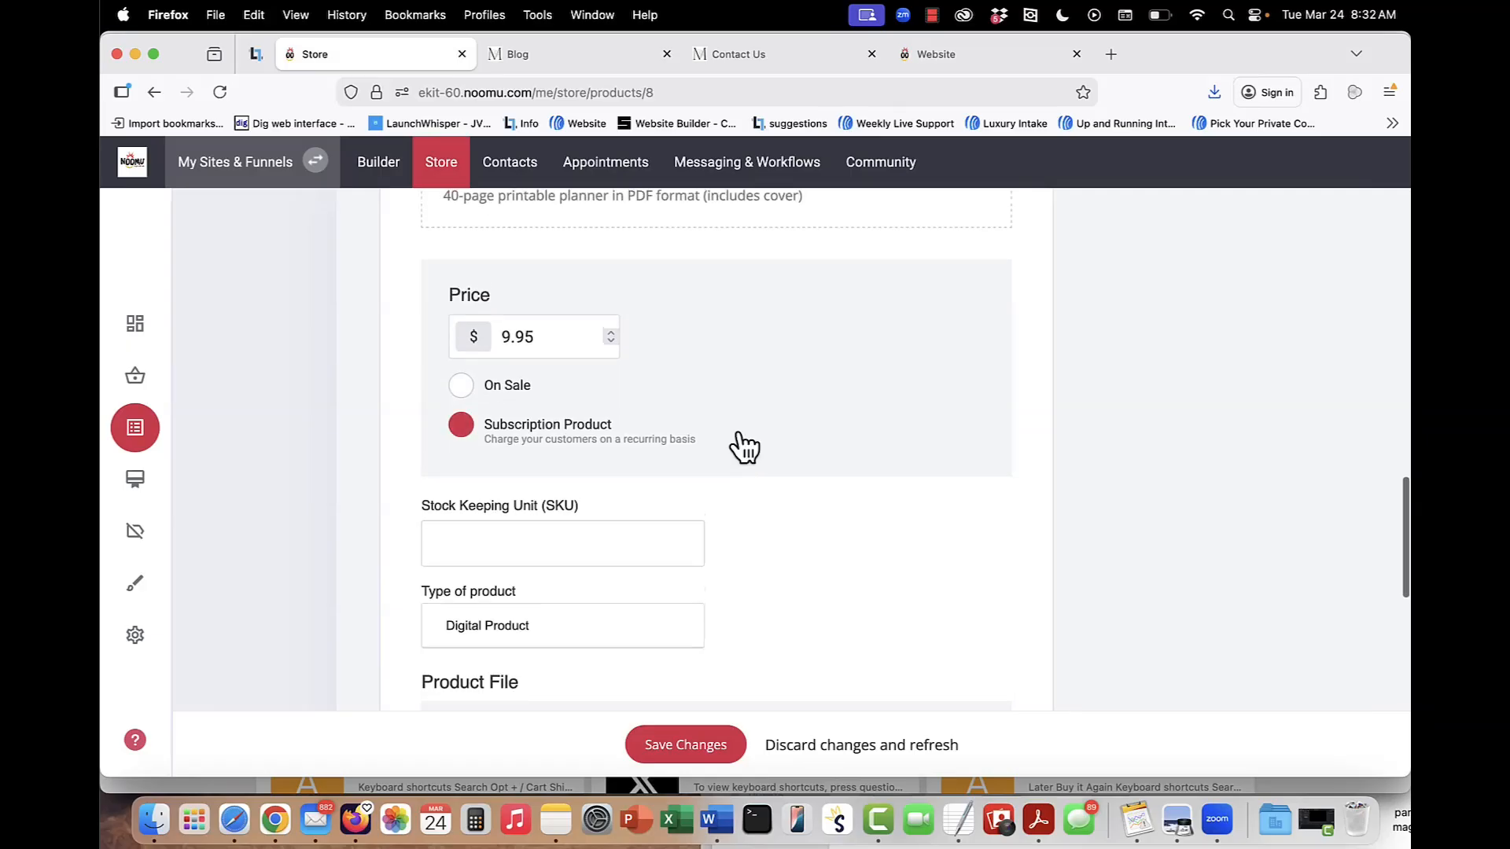
scroll(744, 446, up, 15)
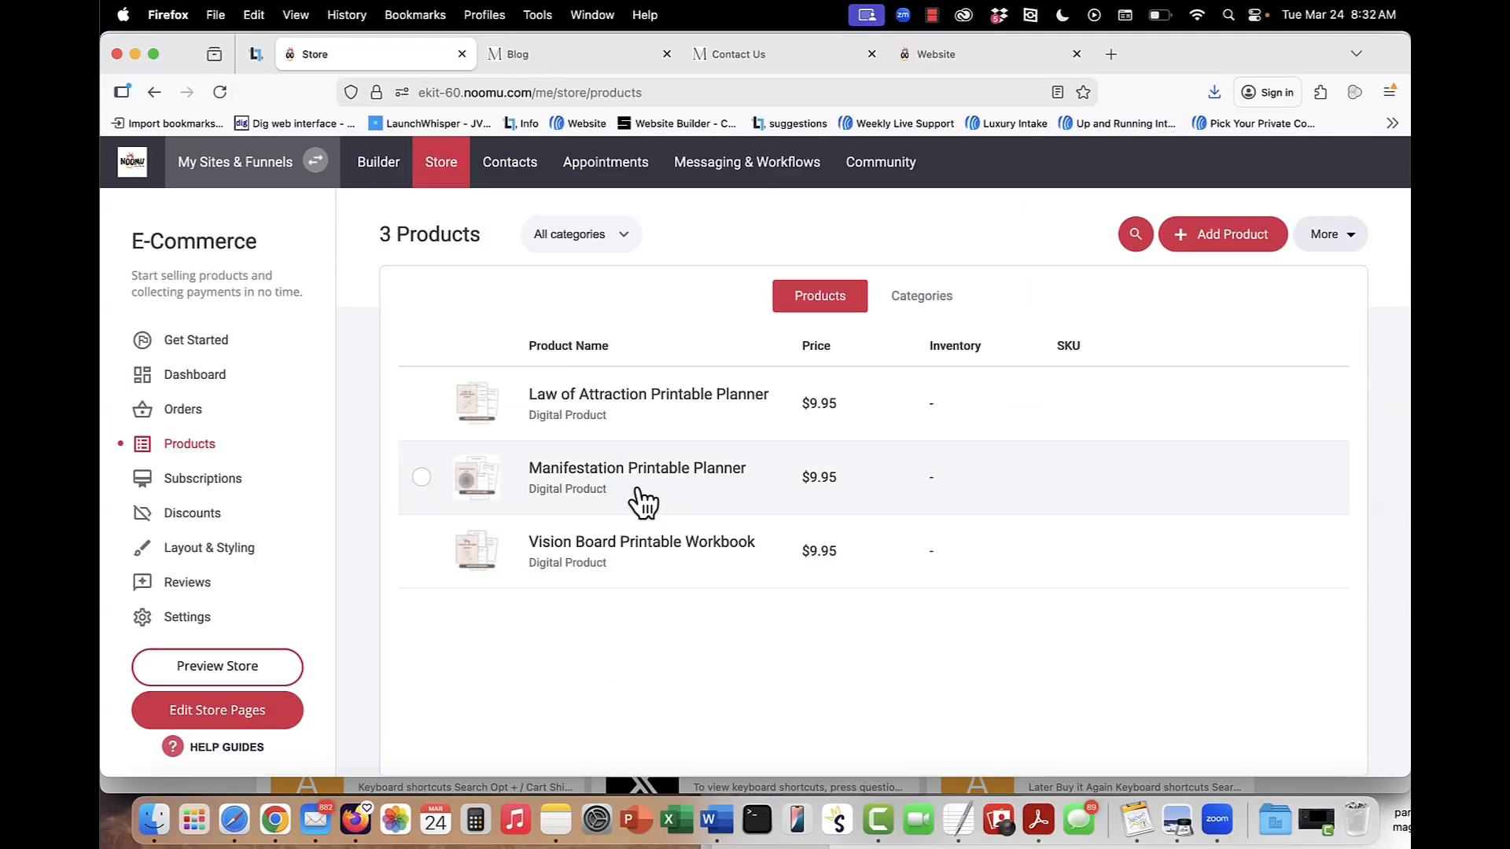
Preview the store in a new browser tab, look over its product listing and close the preview tab.
click(212, 665)
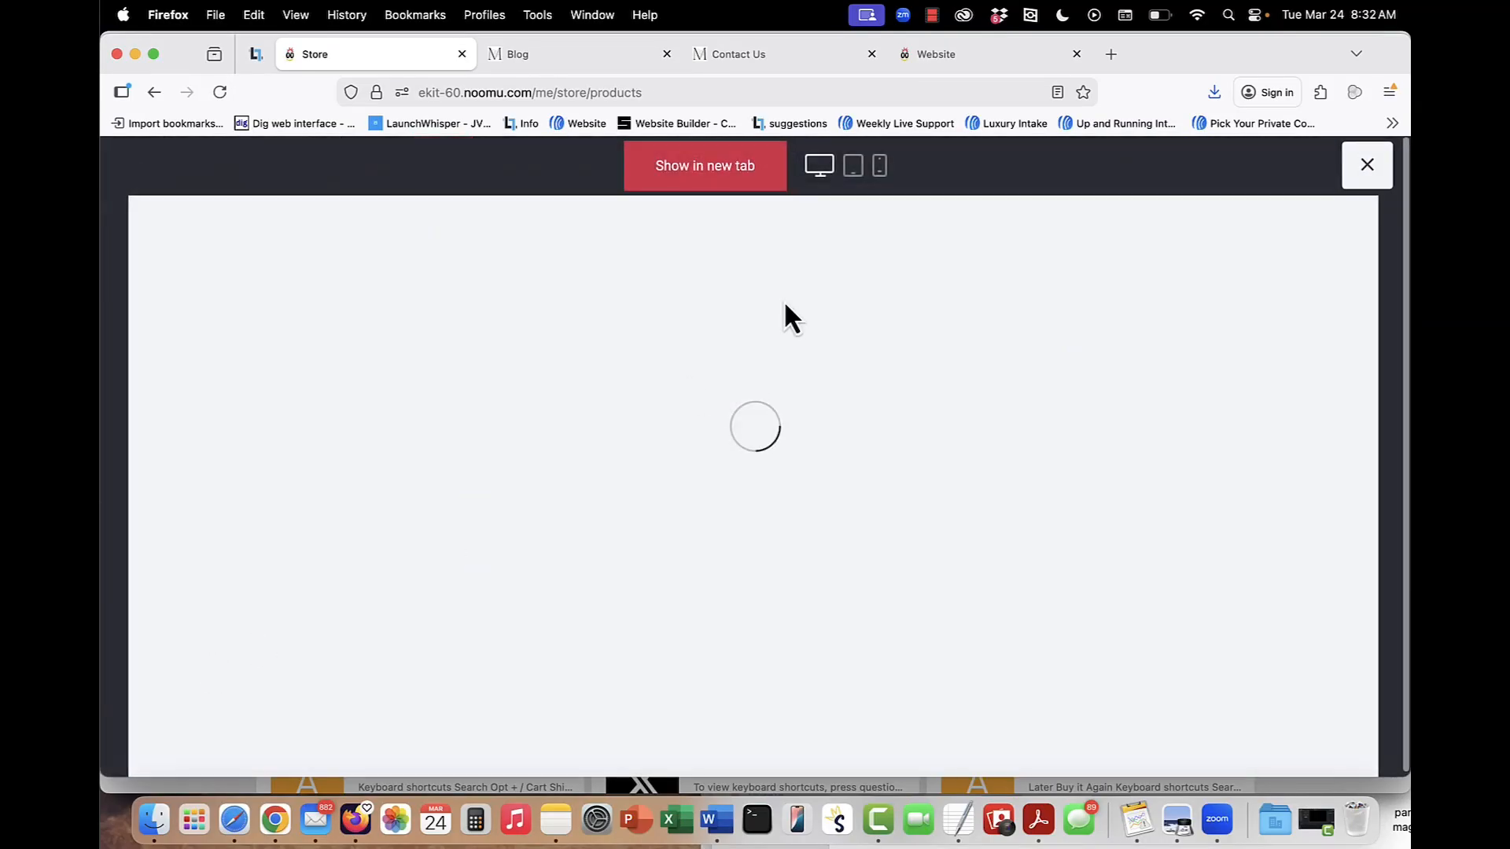
click(734, 169)
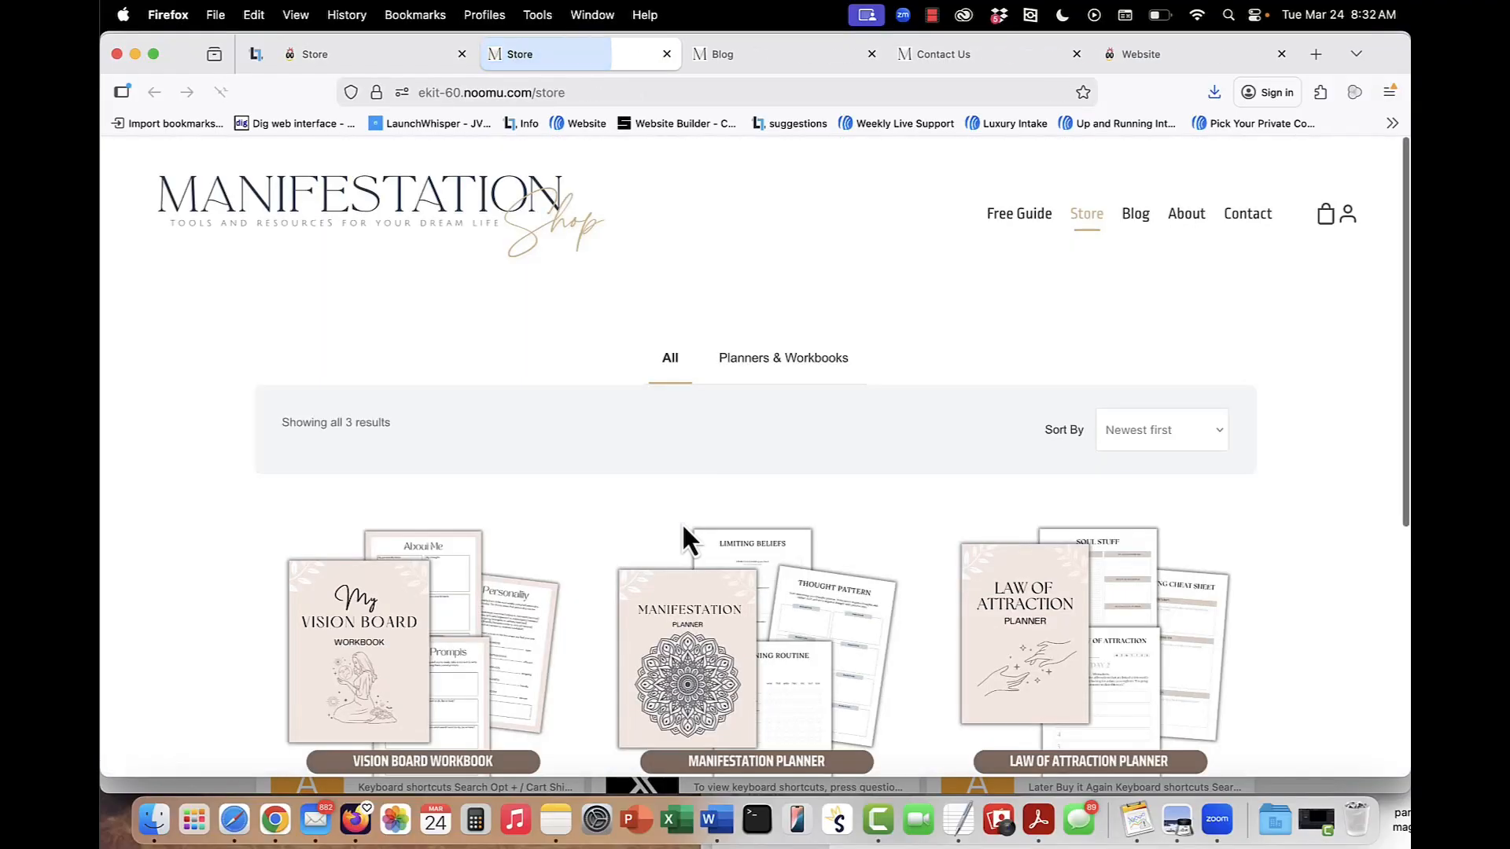
scroll(683, 535, down, 5)
scroll(683, 534, up, 5)
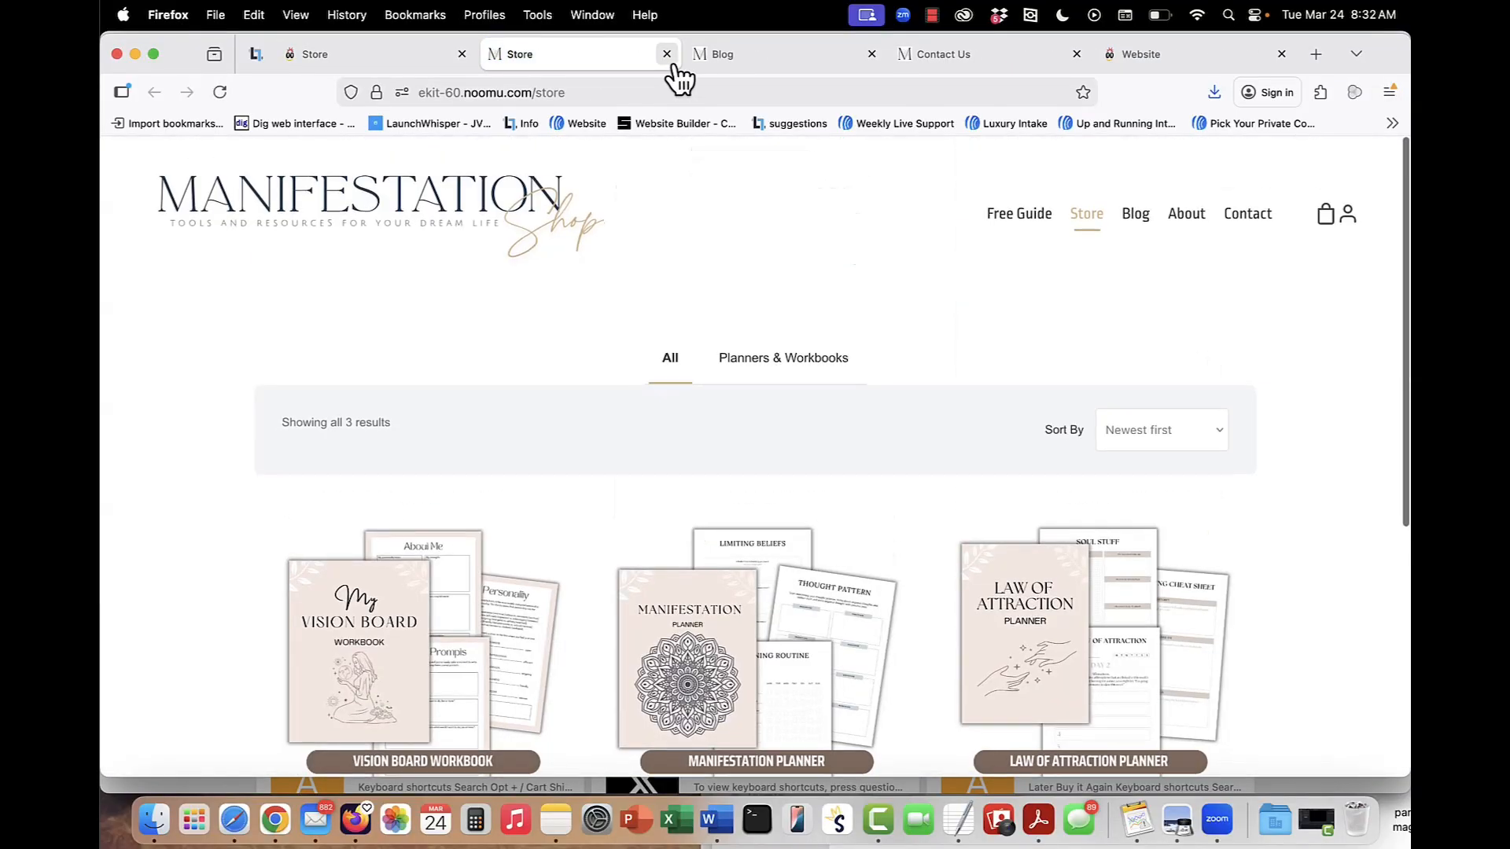
click(666, 53)
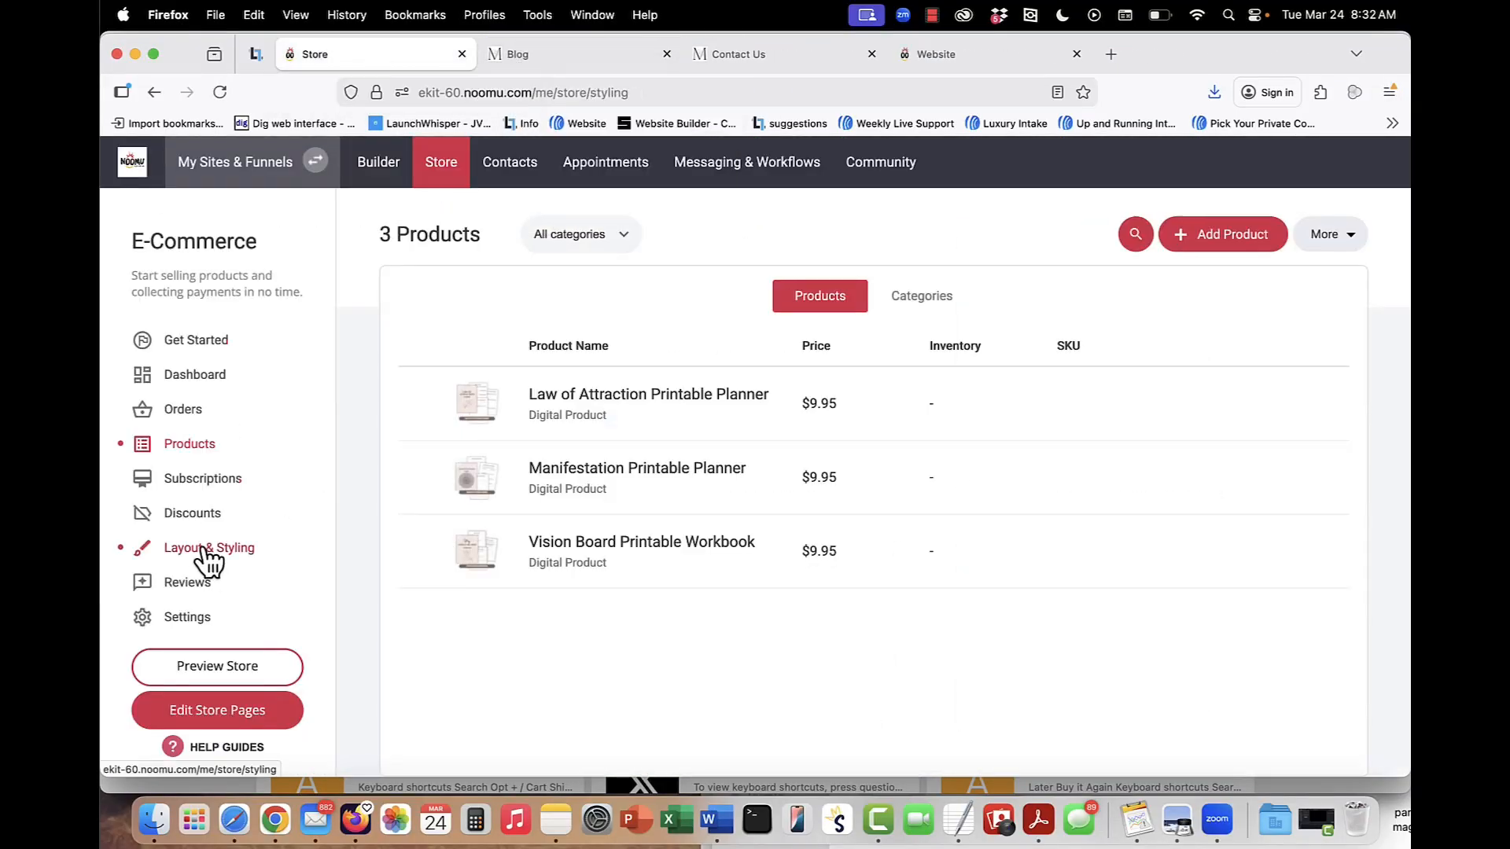
Review the store's Layout & Styling options for the product page and listing page, and return to the store's products.
scroll(1078, 551, down, 2)
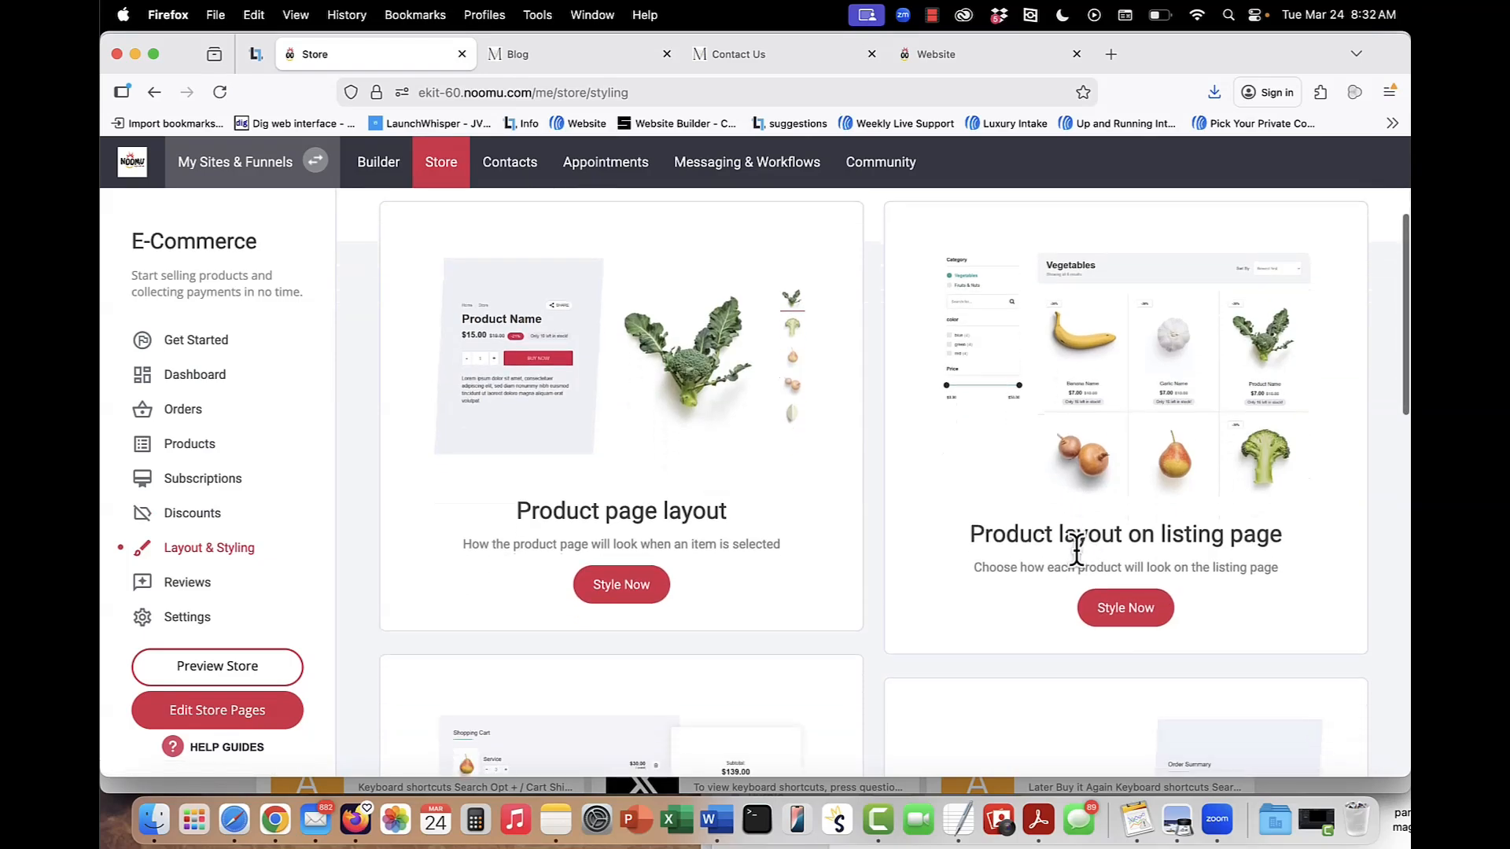
scroll(1077, 555, down, 2)
scroll(944, 488, up, 4)
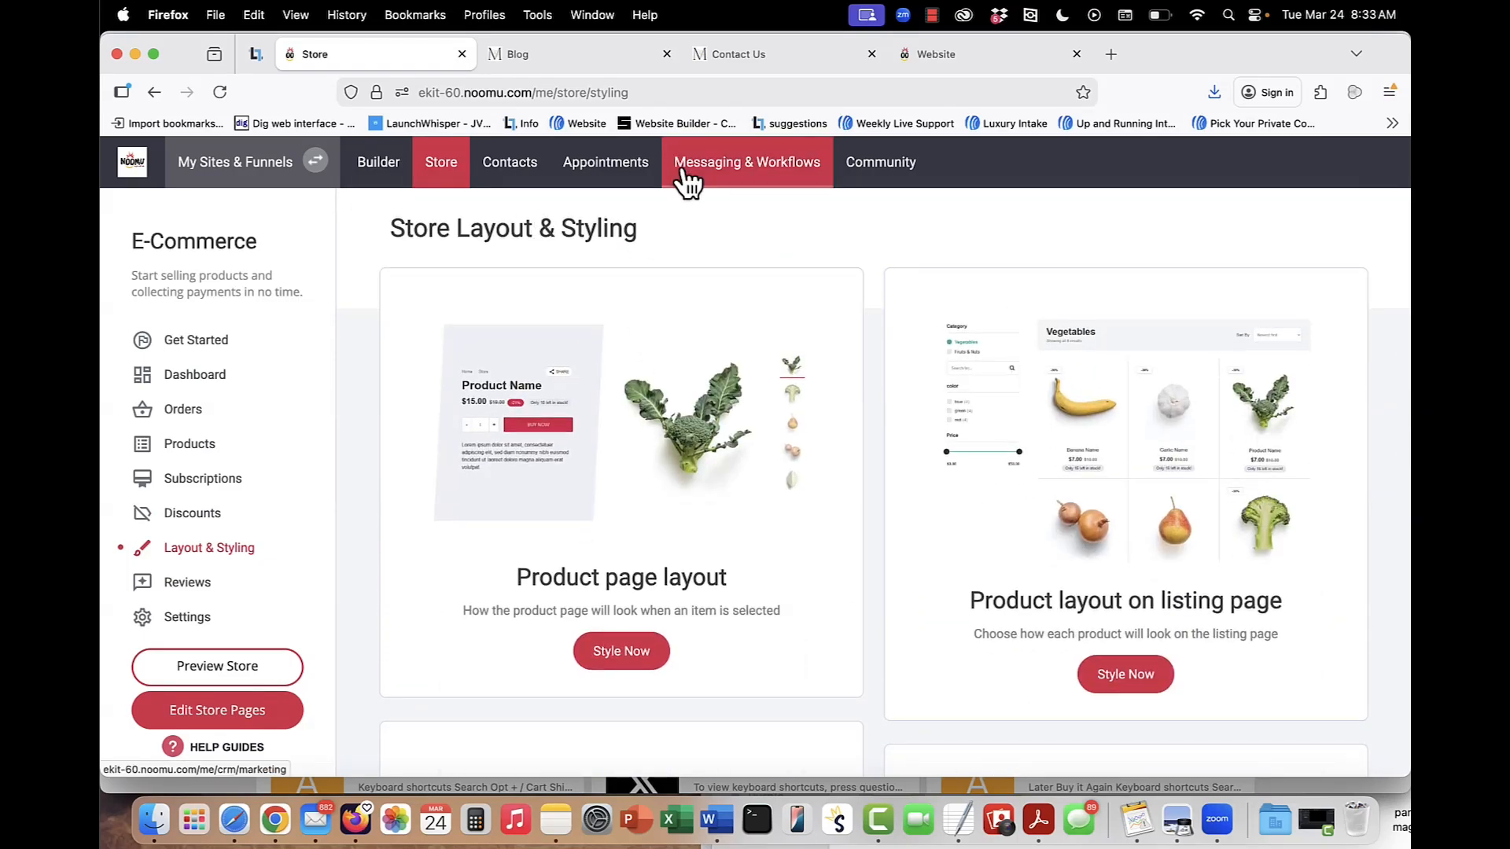
click(435, 174)
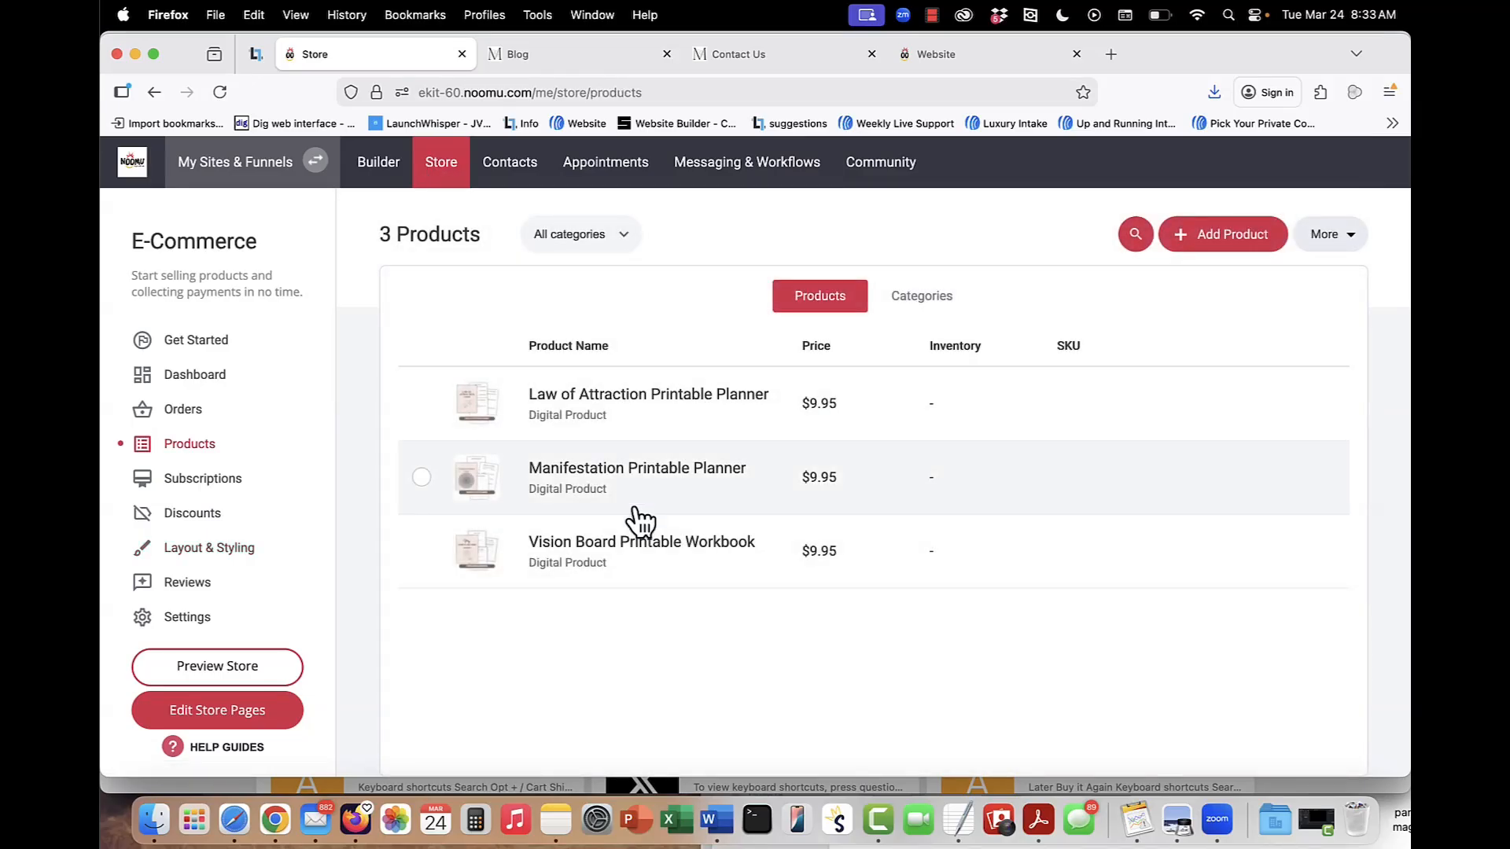
Return to the website builder and look through the home page's shop, blog and free guide sections.
click(379, 176)
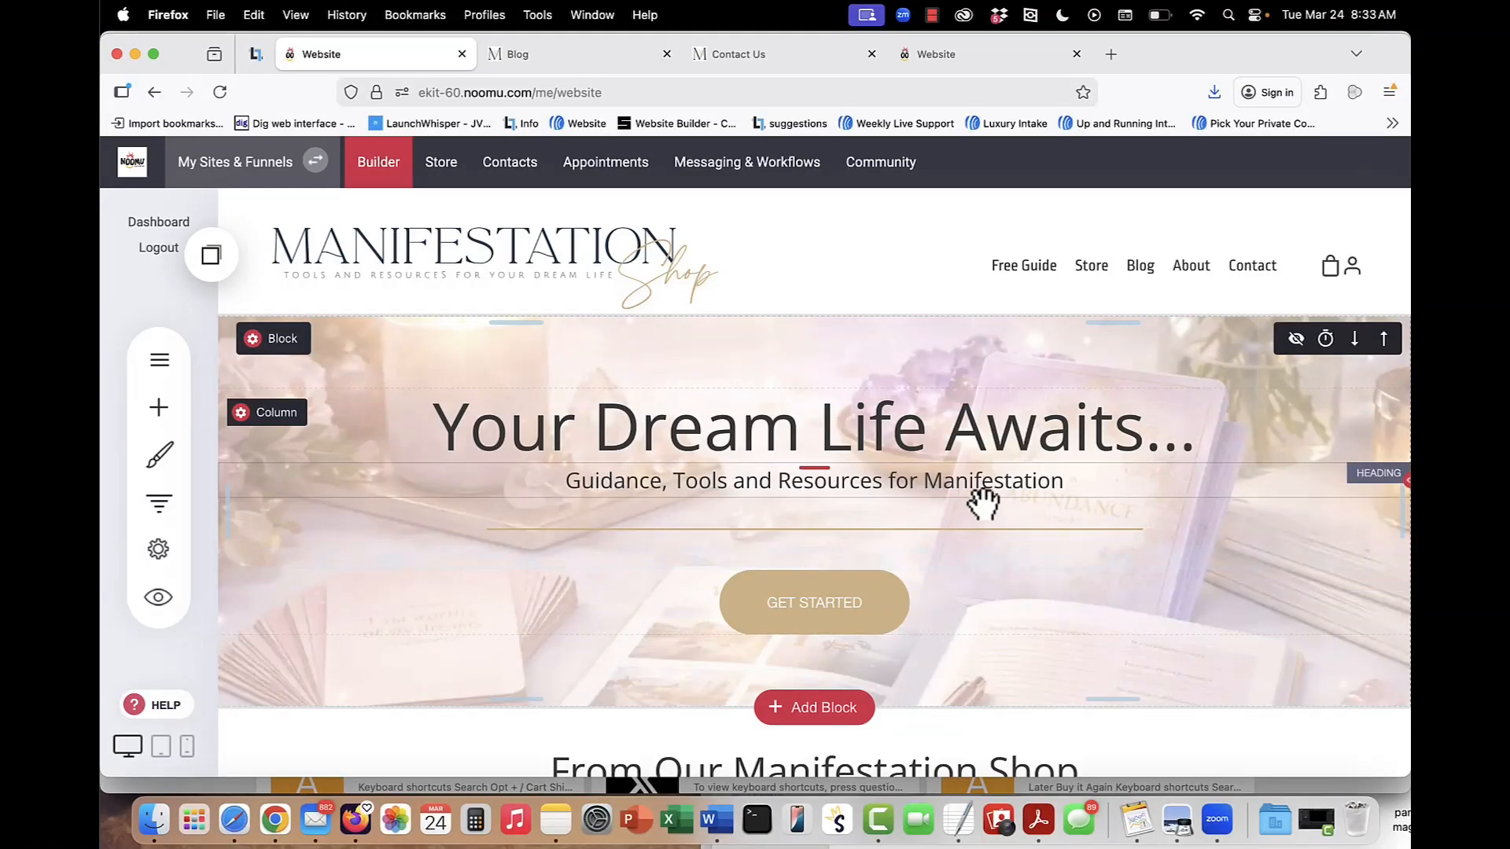
scroll(894, 502, down, 1)
scroll(895, 507, down, 15)
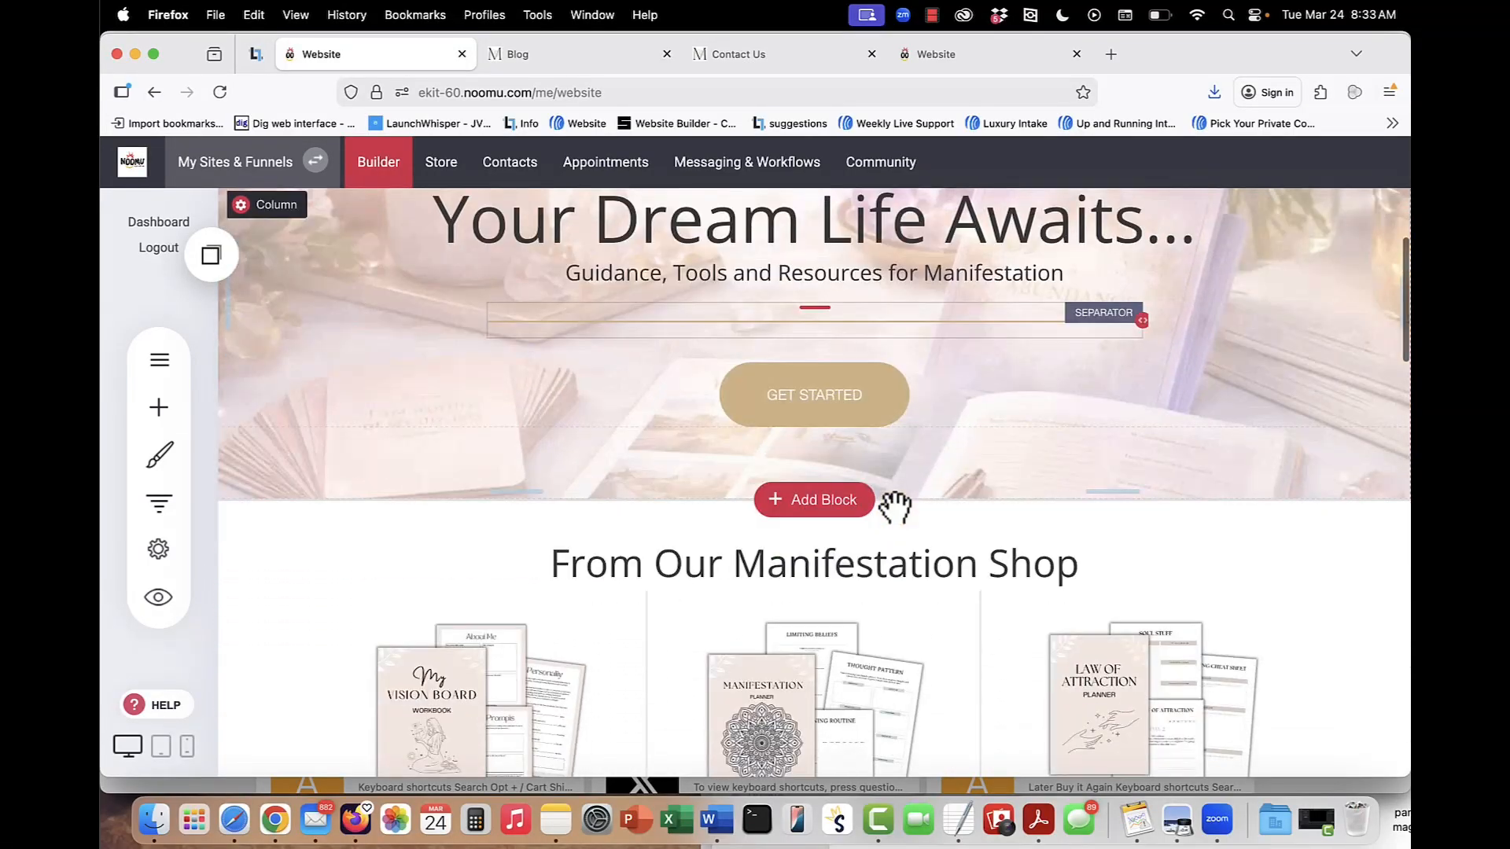
scroll(895, 504, down, 10)
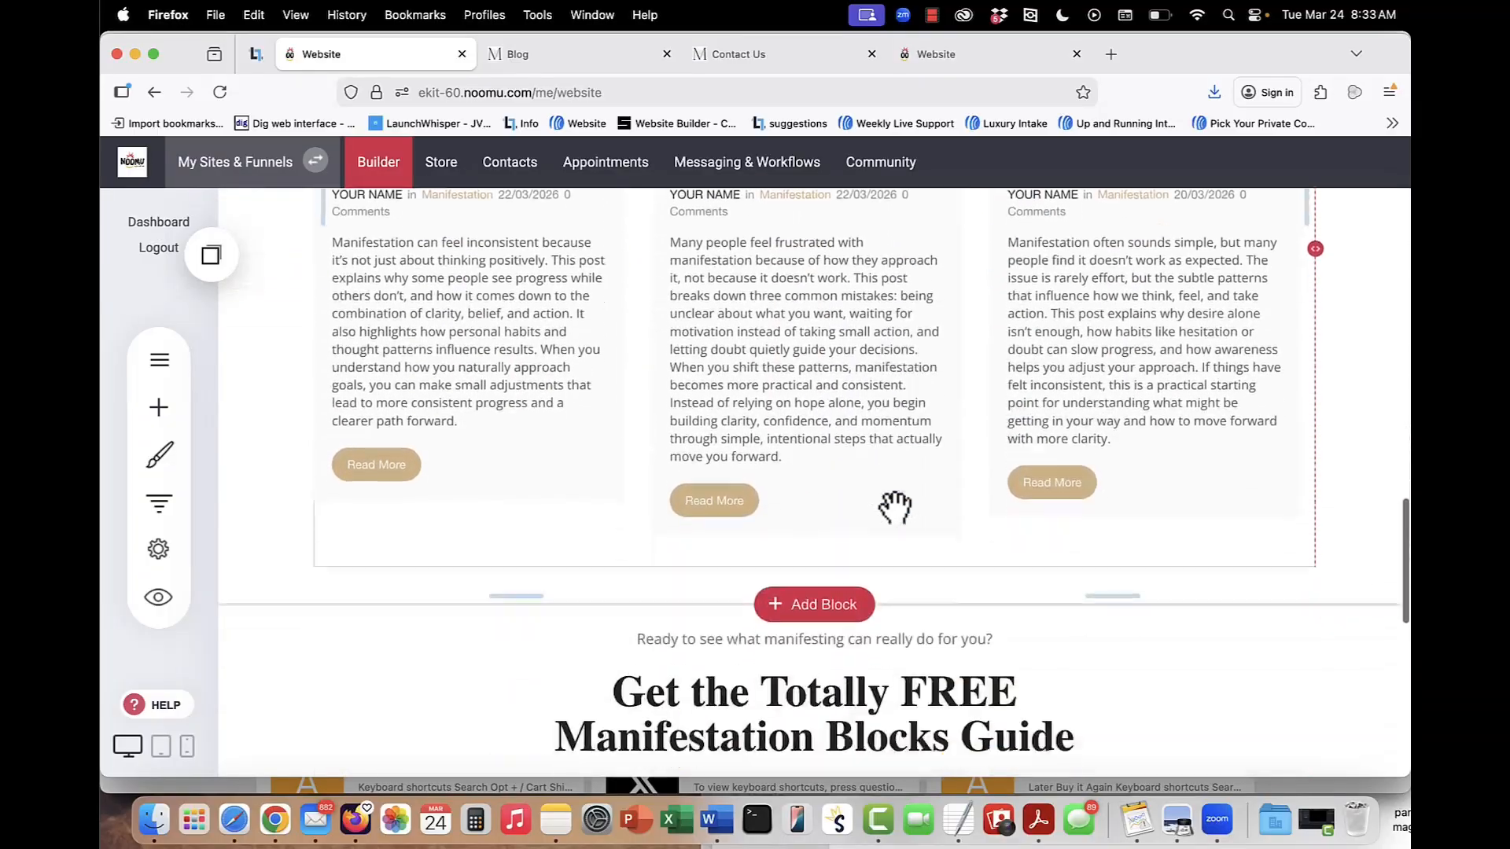
scroll(895, 507, up, 10)
scroll(895, 508, up, 15)
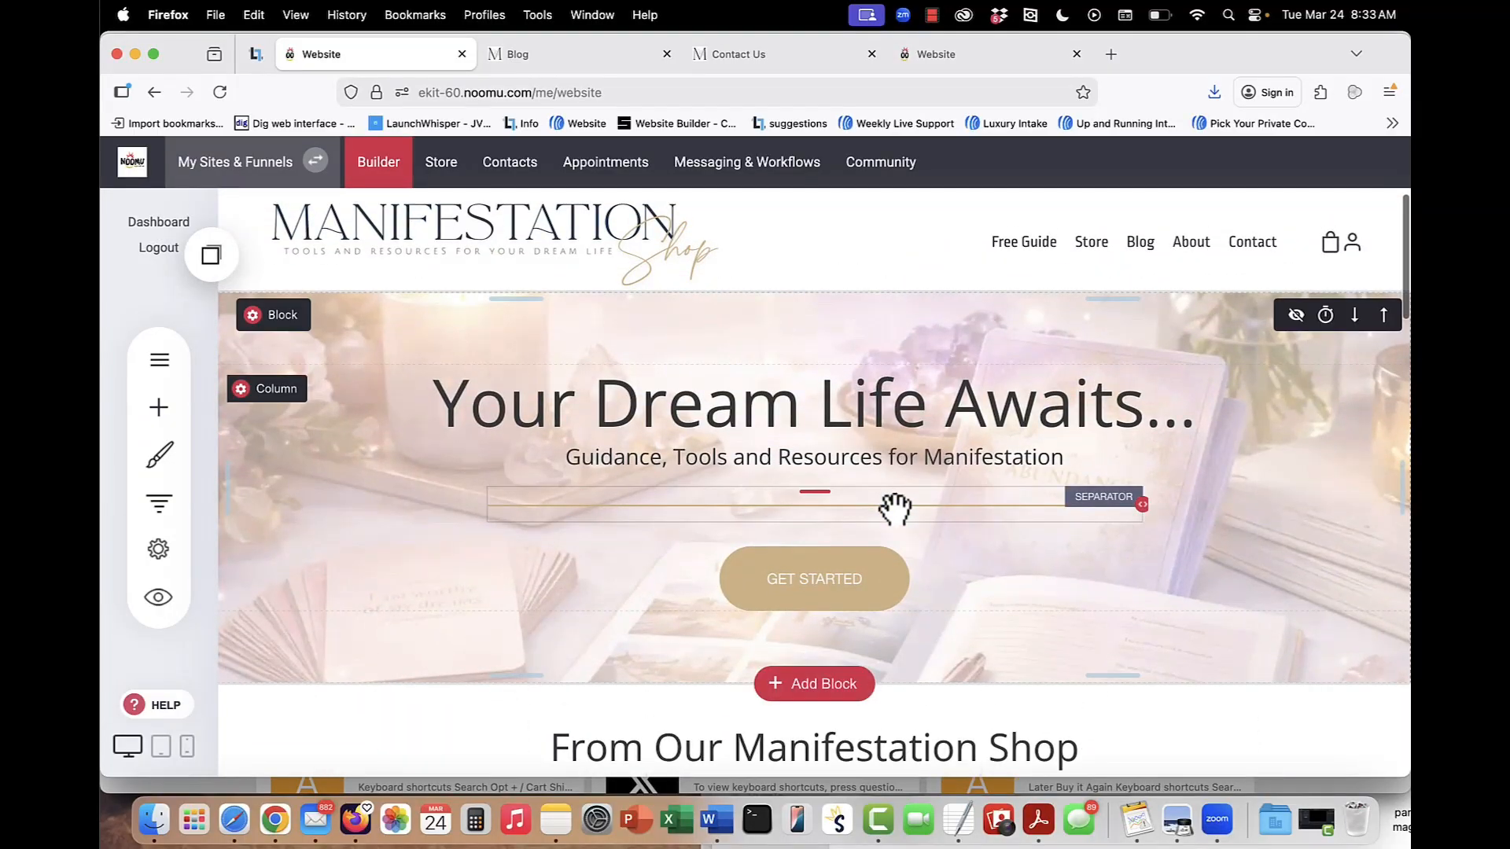
mouse_move(895, 486)
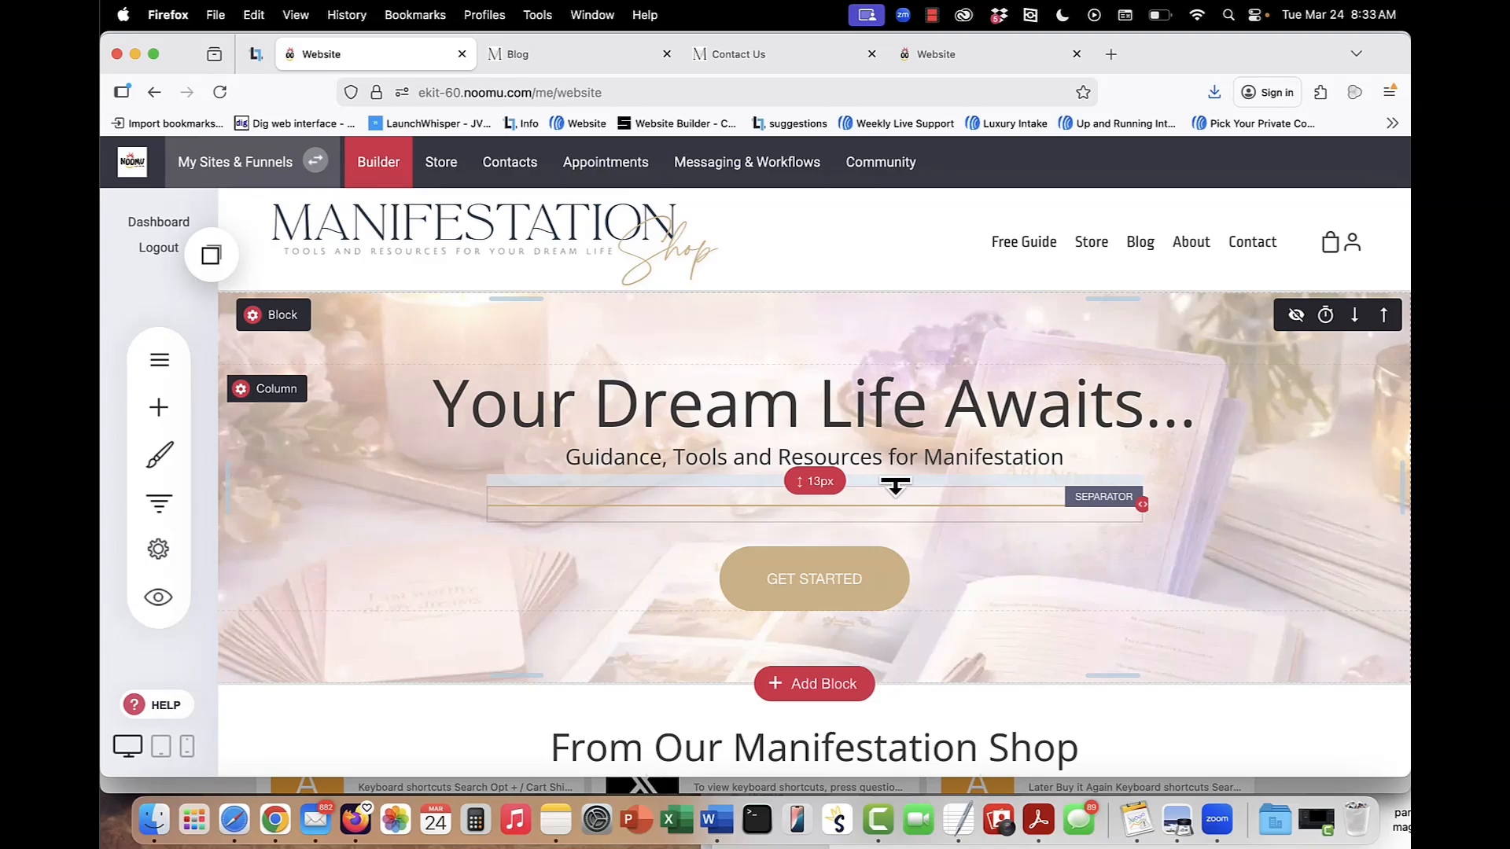
Switch to the other Website tab with the Quiz and 7-Day Challenge menu, and open its store's products from the pages list.
click(1005, 60)
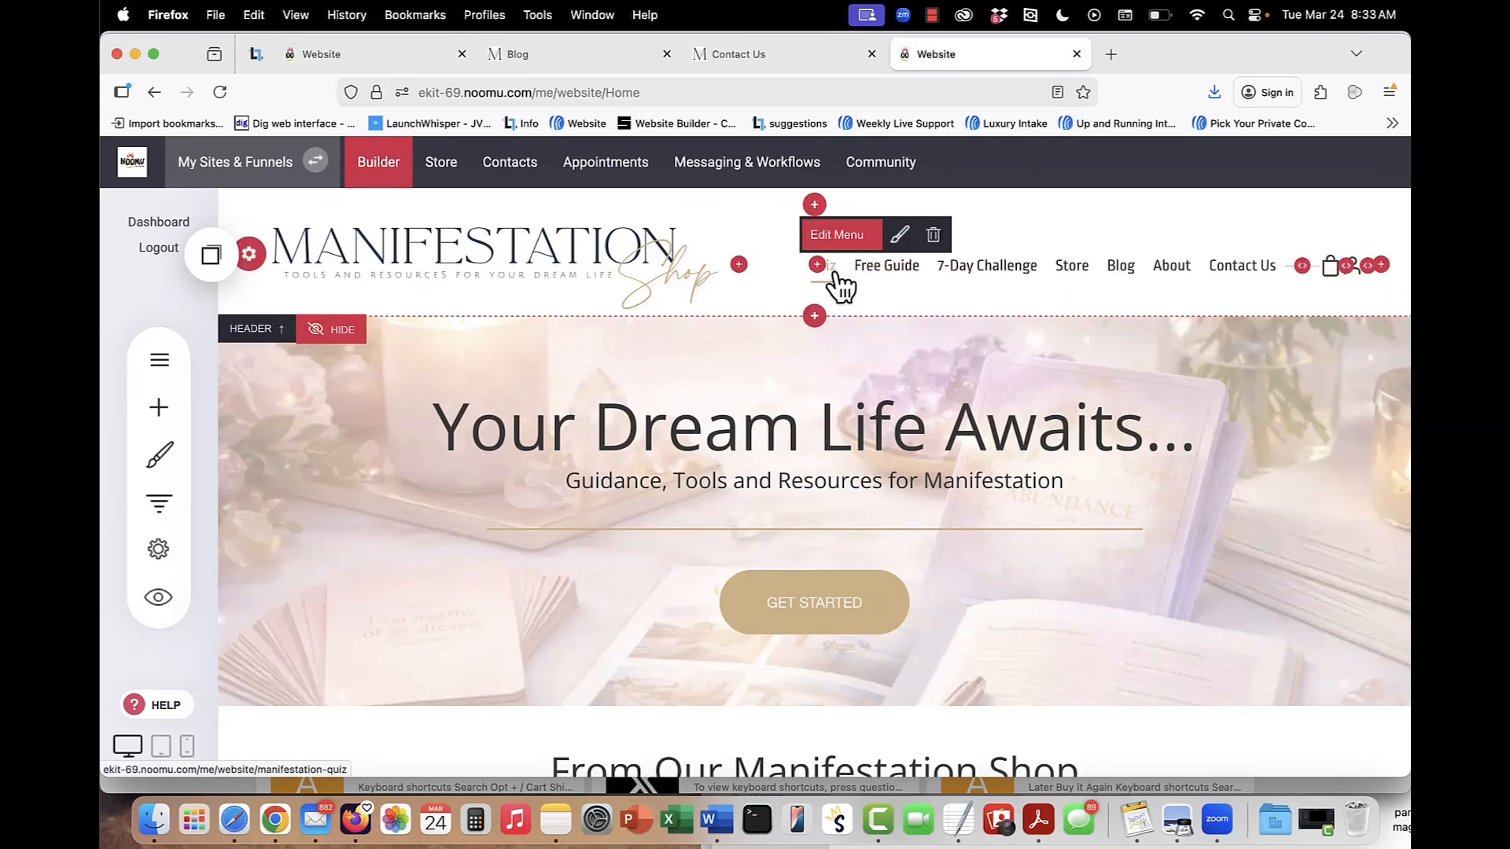
mouse_move(988, 276)
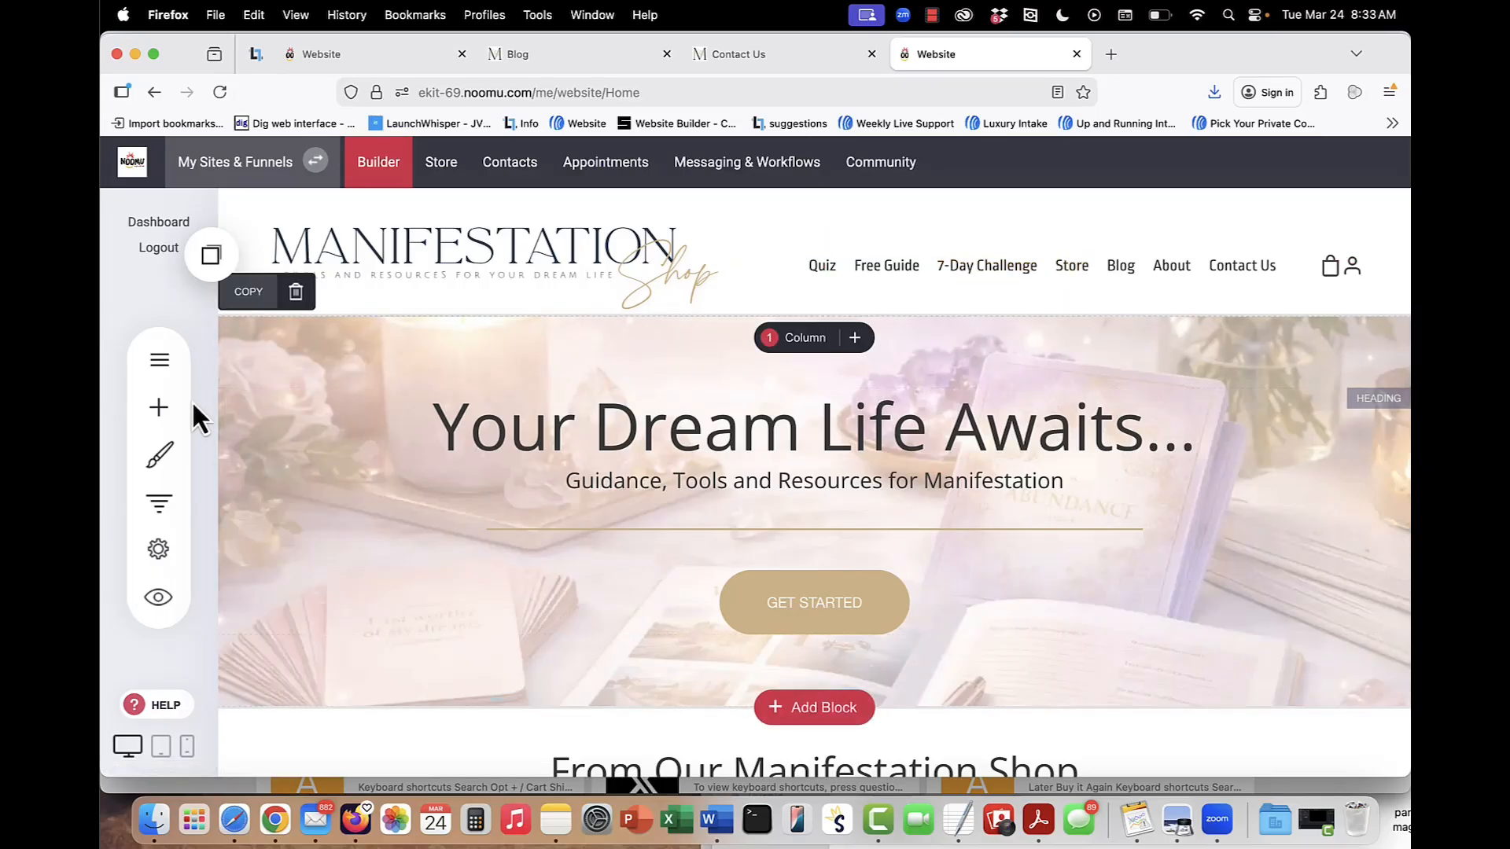
click(163, 362)
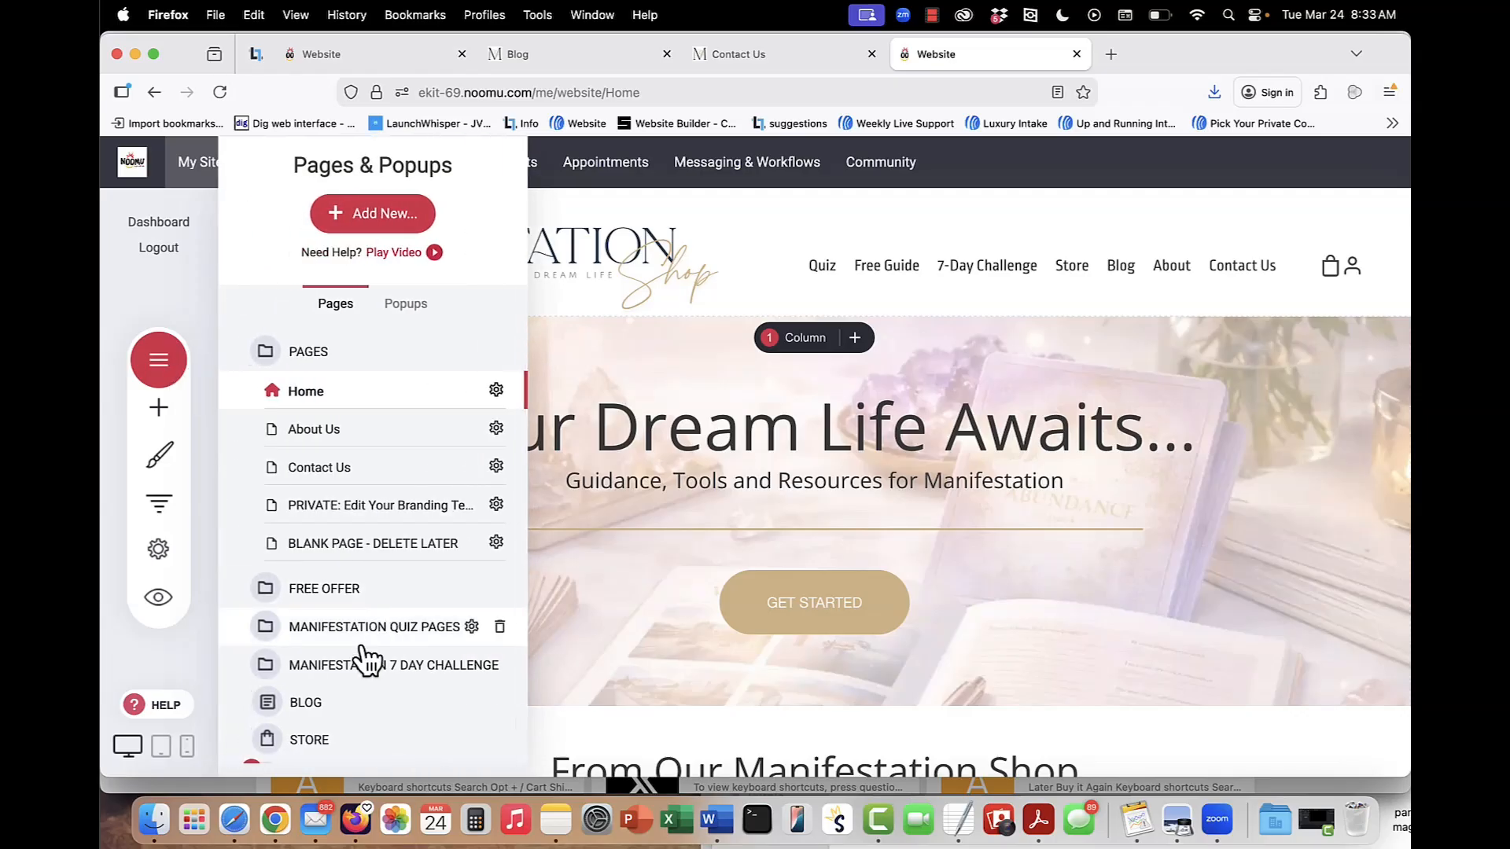
click(349, 742)
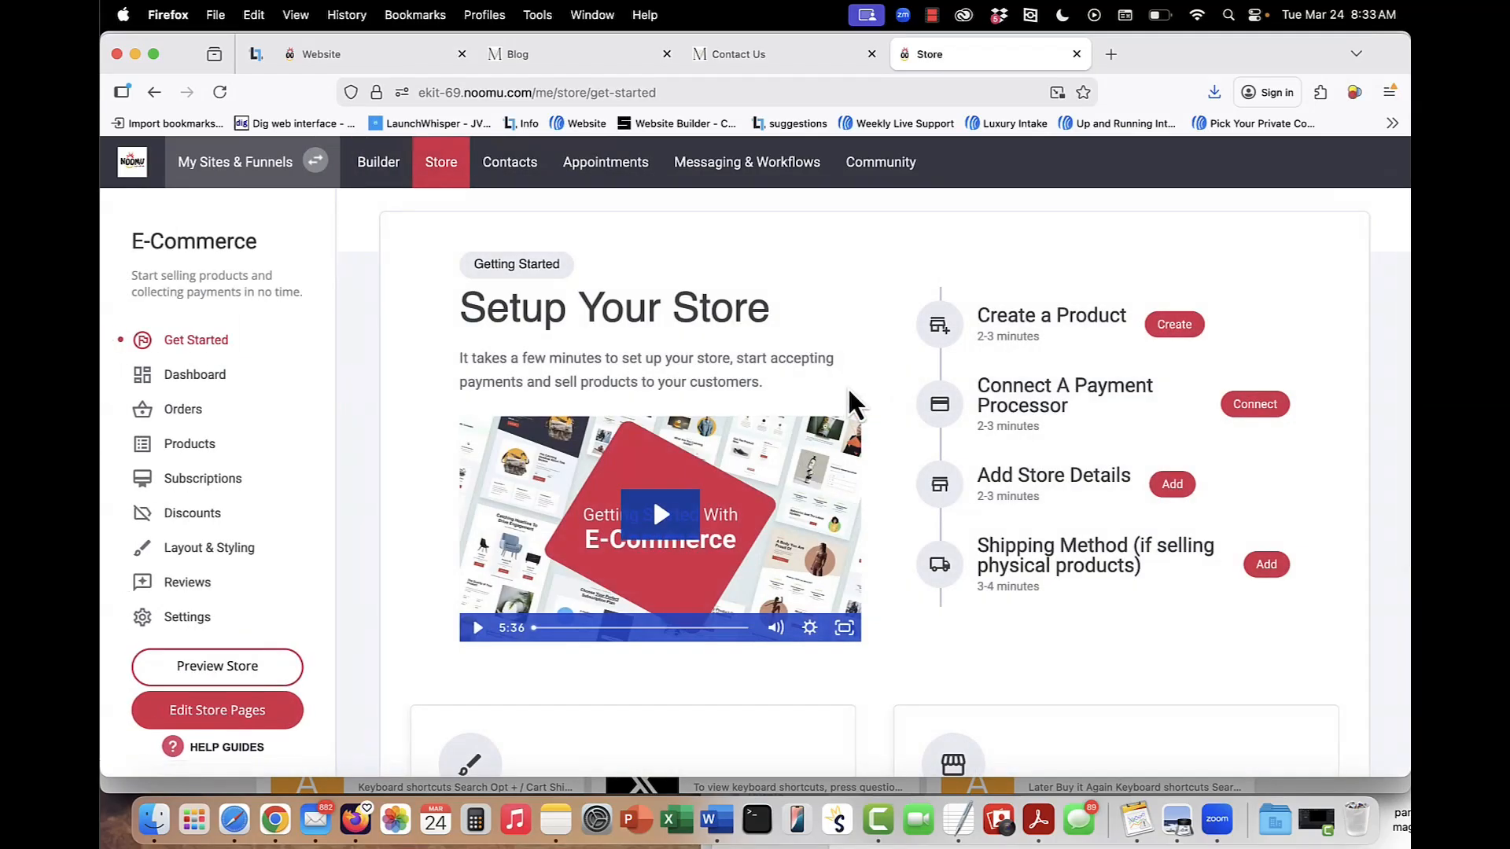
click(206, 444)
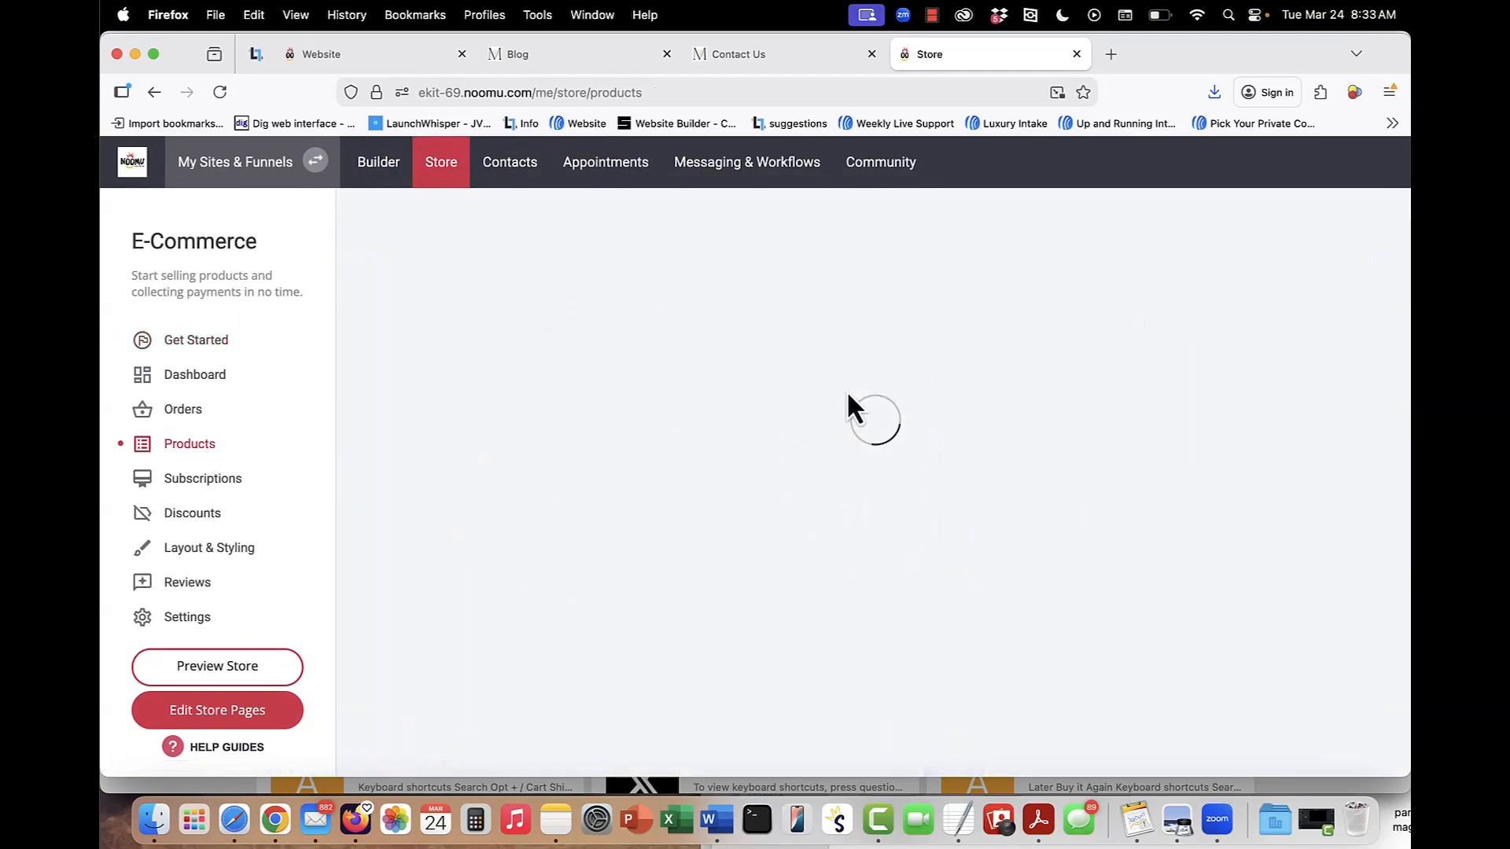
Examine the expanded site's product list, from the printable planners through the journals and card deck to Future Self Planner.
scroll(795, 435, down, 3)
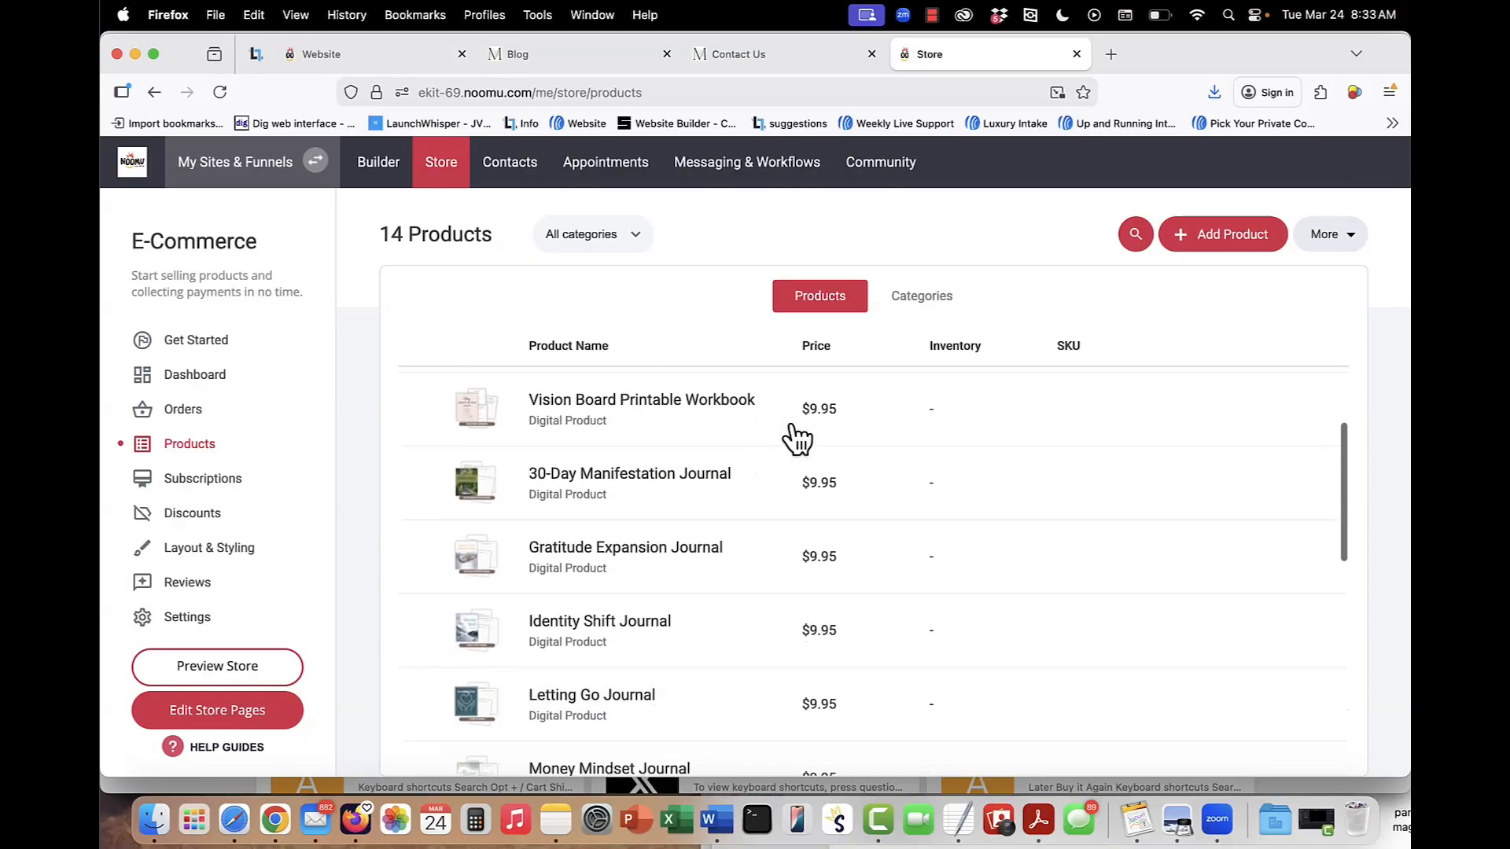
scroll(805, 562, up, 3)
scroll(804, 563, down, 1)
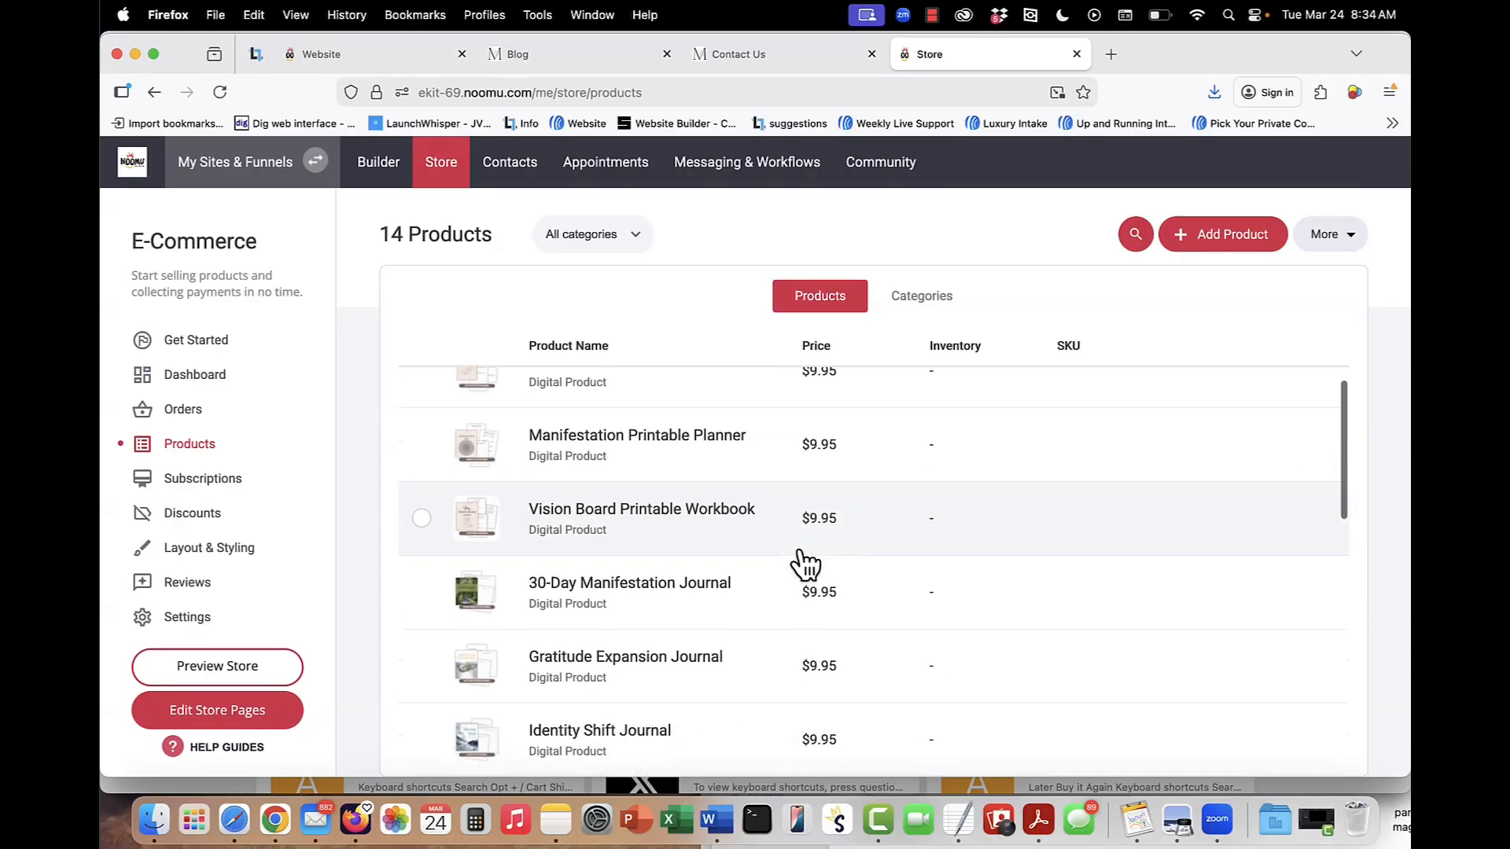
scroll(805, 564, down, 2)
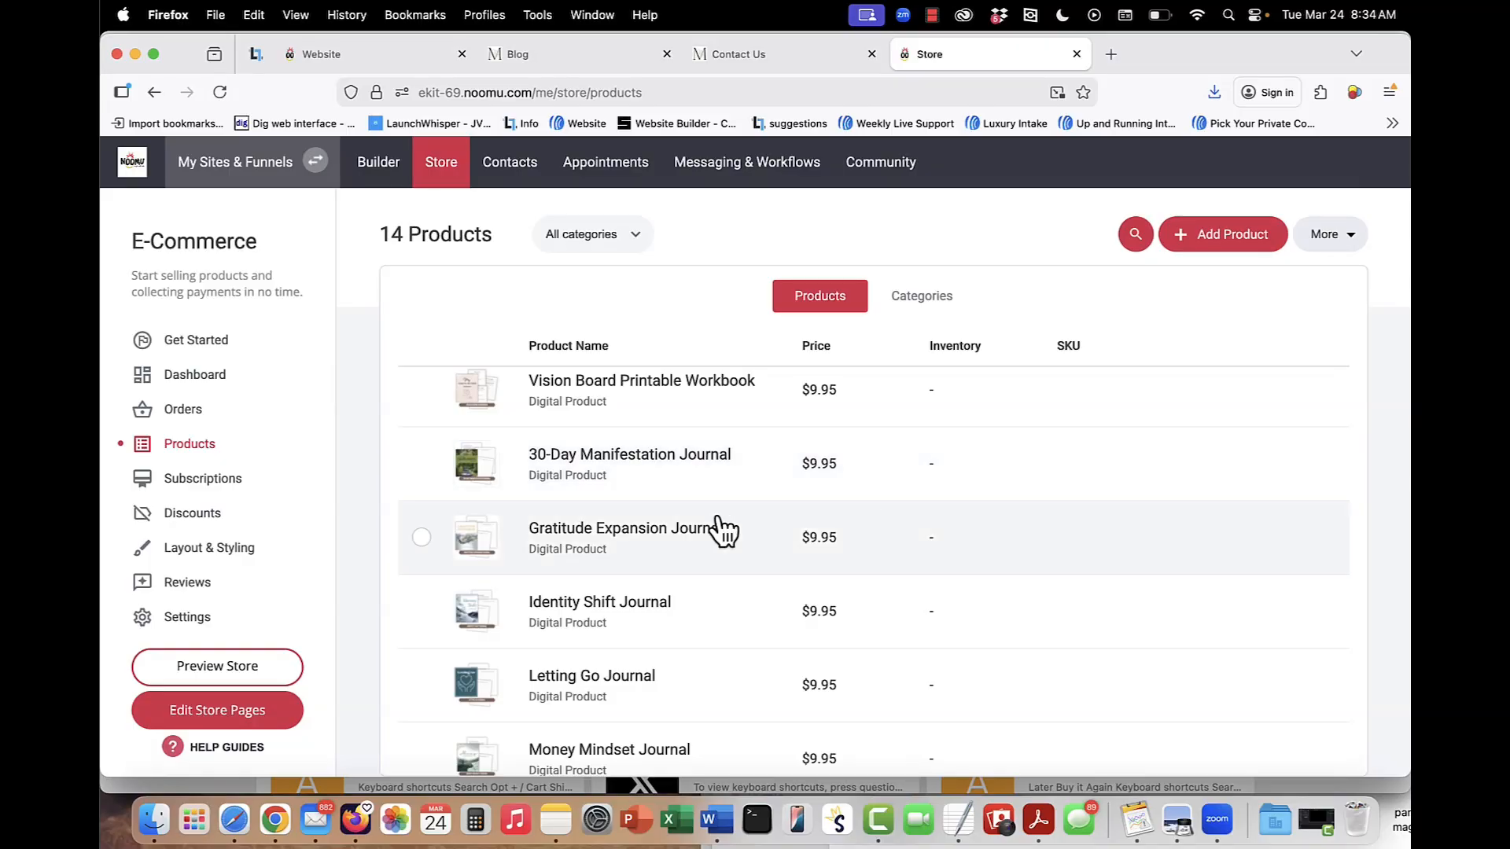
scroll(718, 523, up, 1)
scroll(715, 516, up, 2)
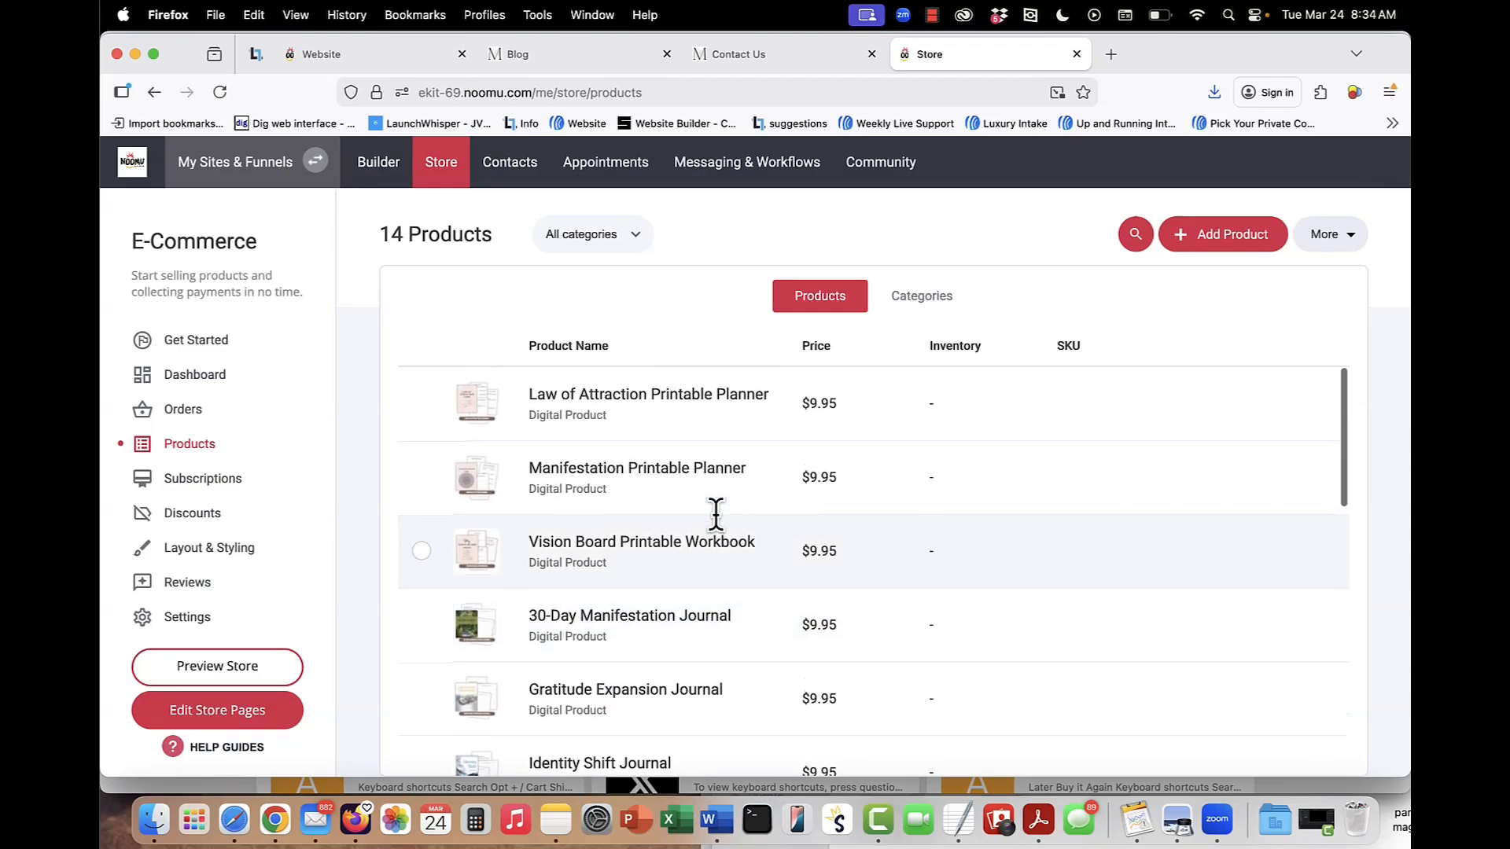
scroll(715, 515, down, 1)
scroll(716, 515, down, 3)
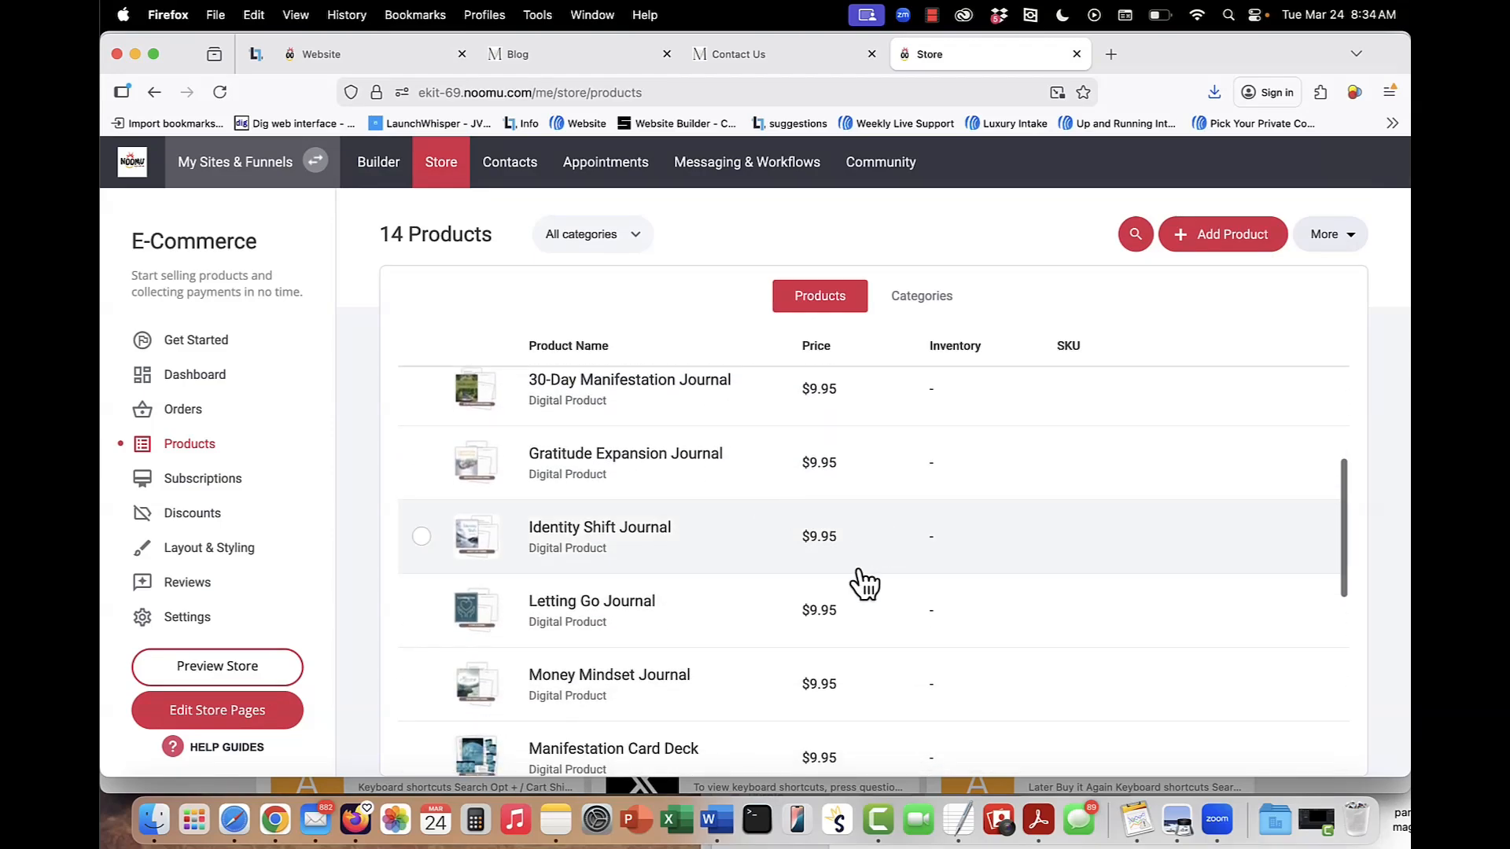
scroll(857, 569, down, 5)
scroll(859, 574, up, 1)
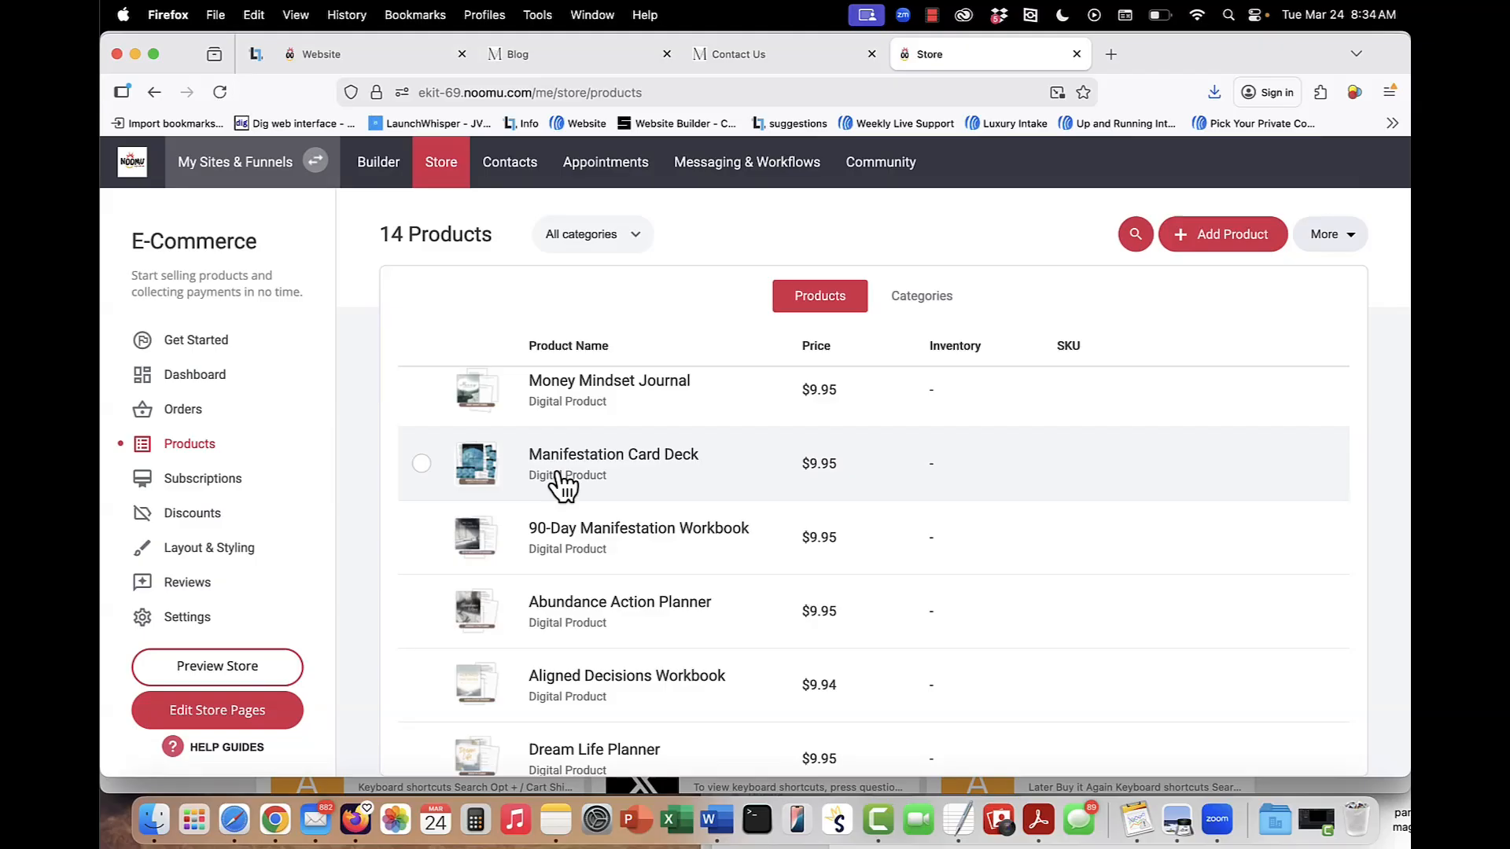
scroll(627, 486, down, 2)
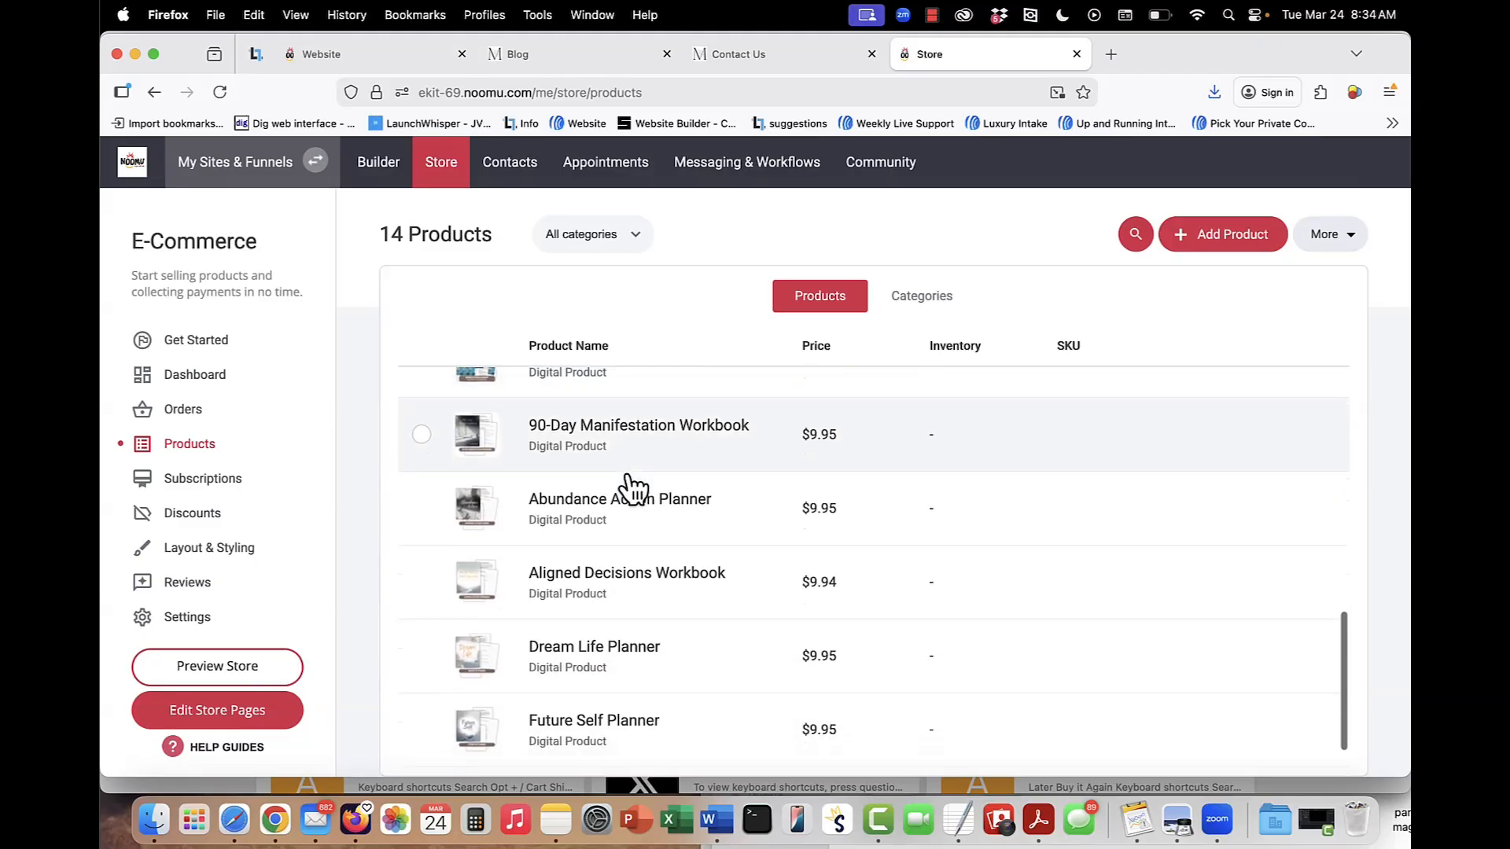
scroll(663, 556, down, 1)
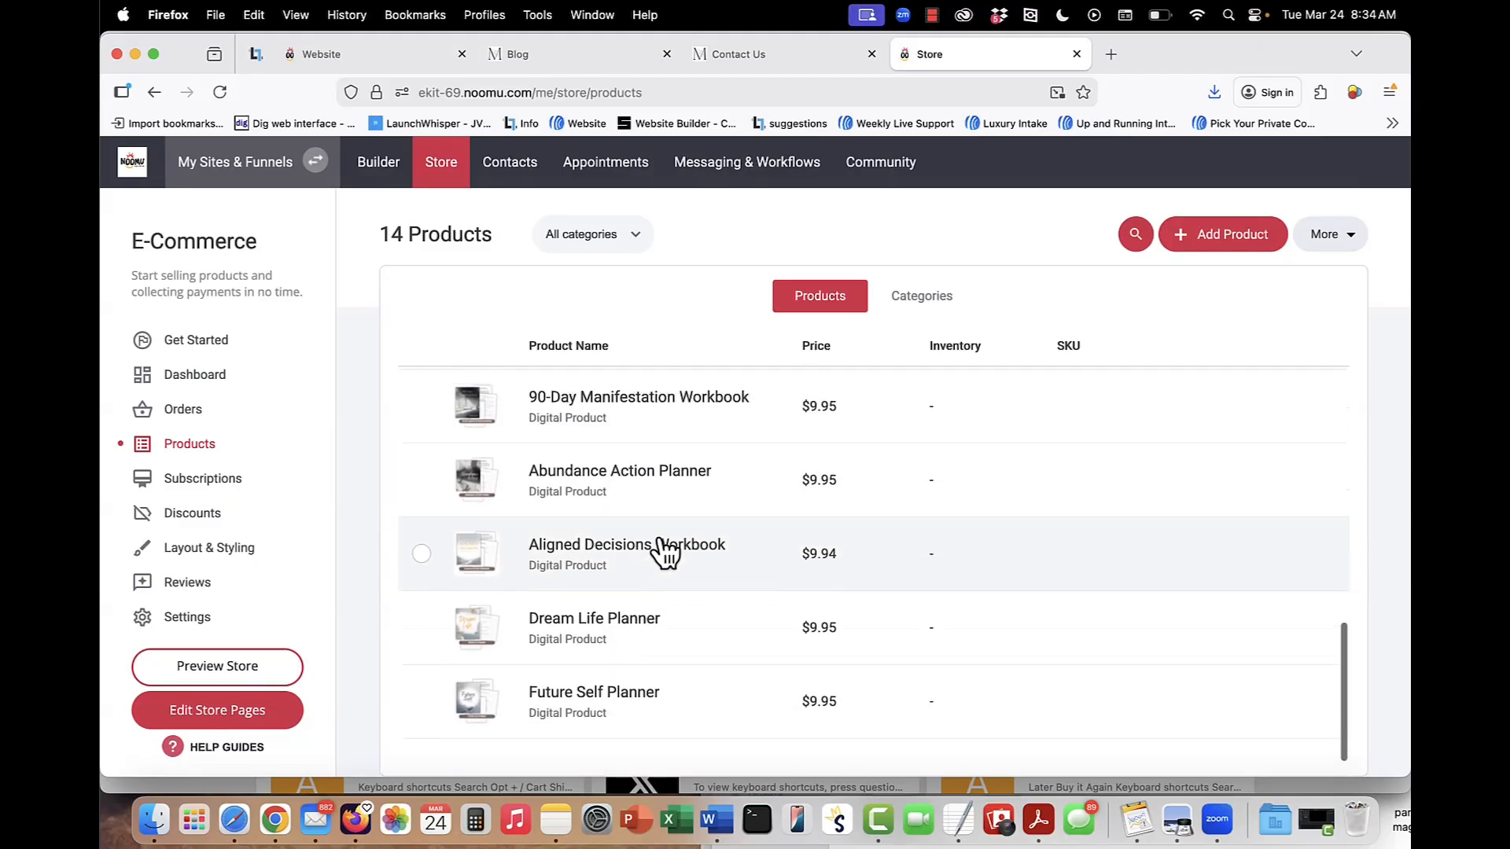
scroll(665, 551, up, 3)
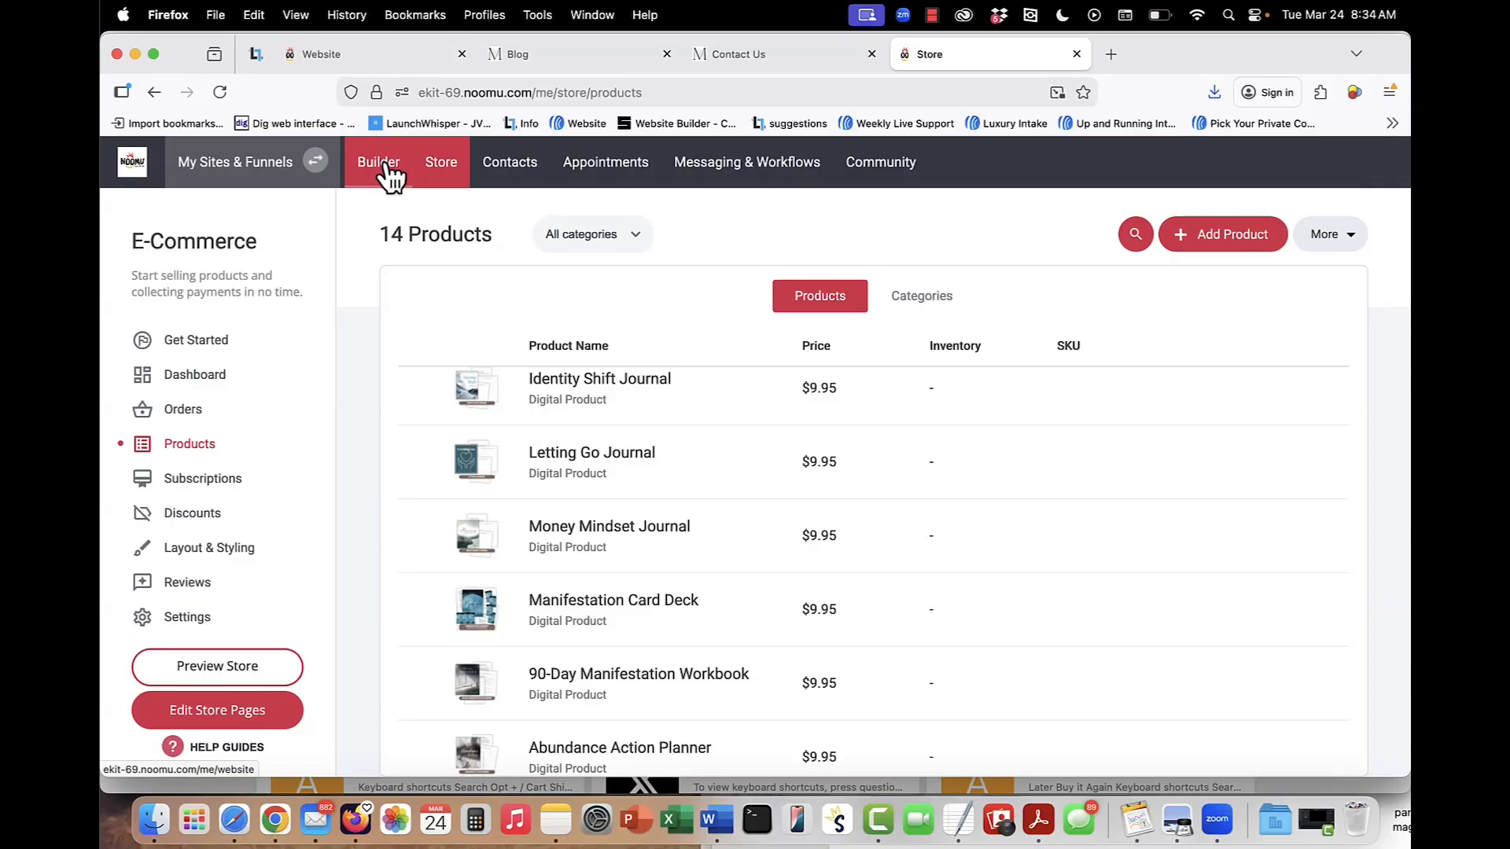
Return to the website builder and open the Manifestation Quiz page from the site's quiz pages.
click(385, 164)
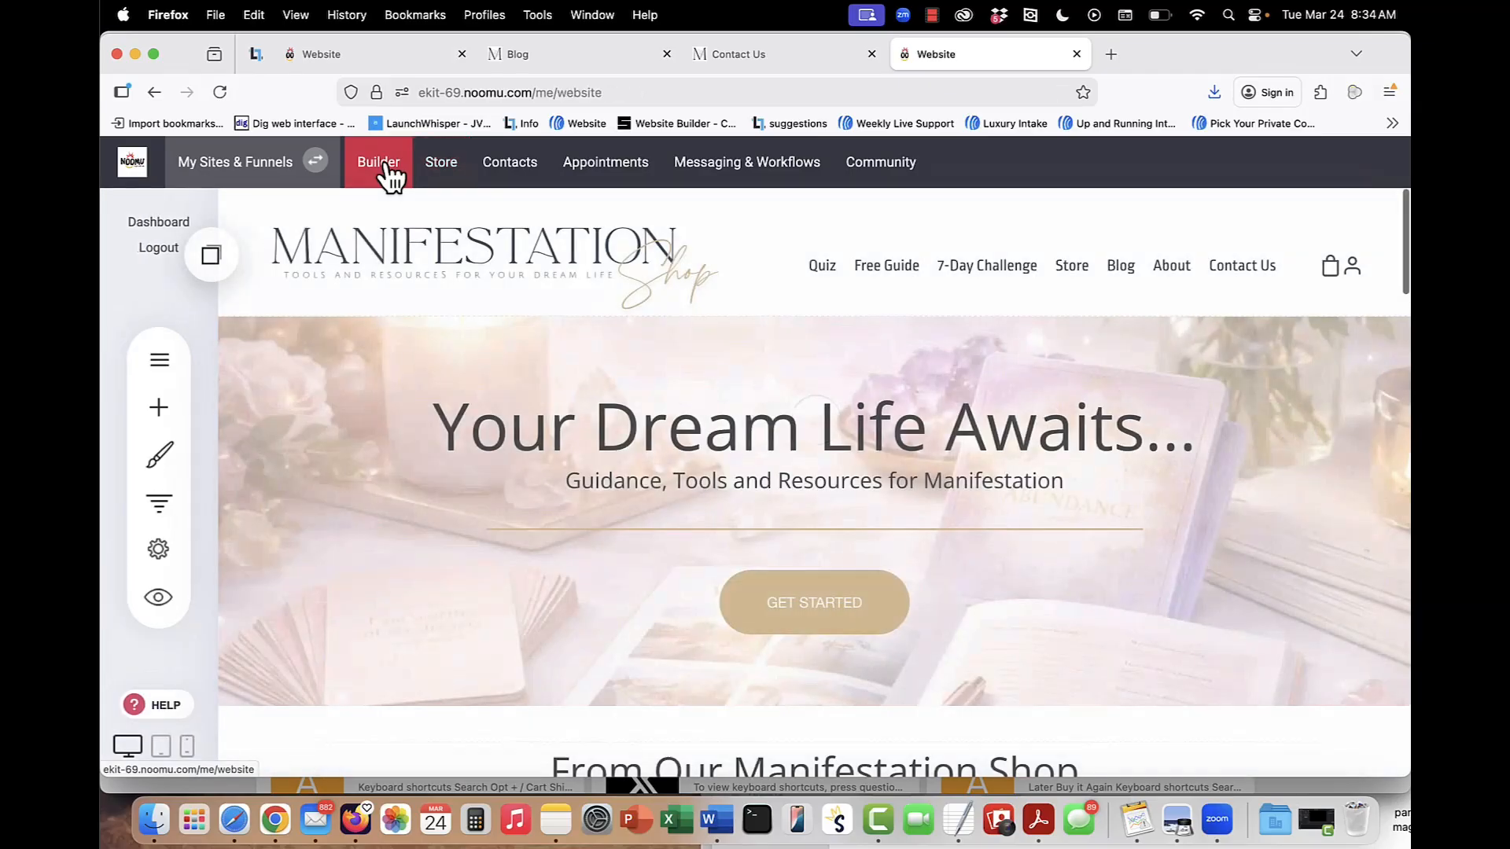
click(163, 371)
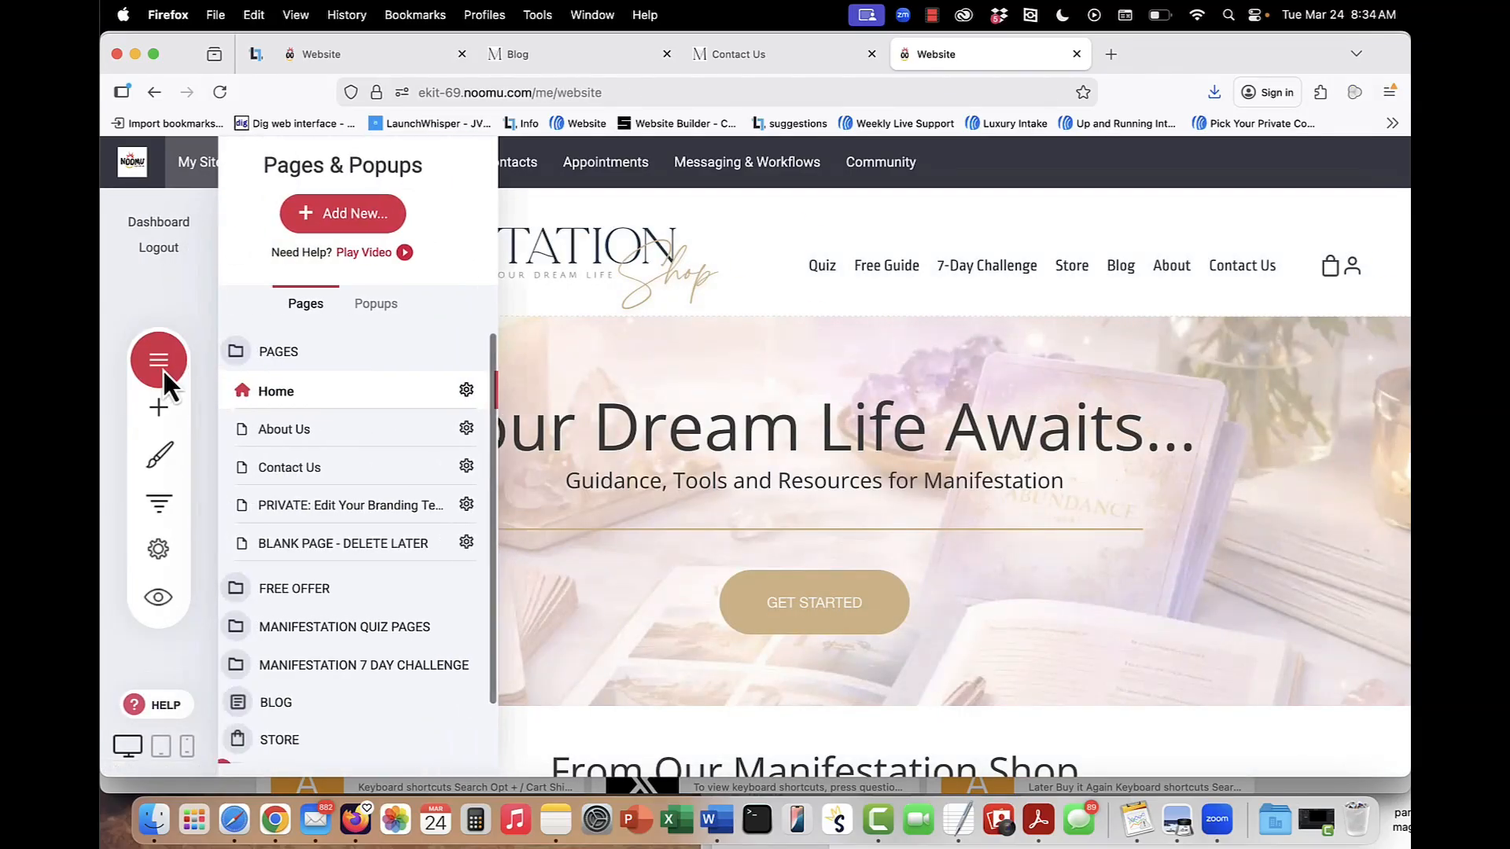
scroll(386, 421, down, 3)
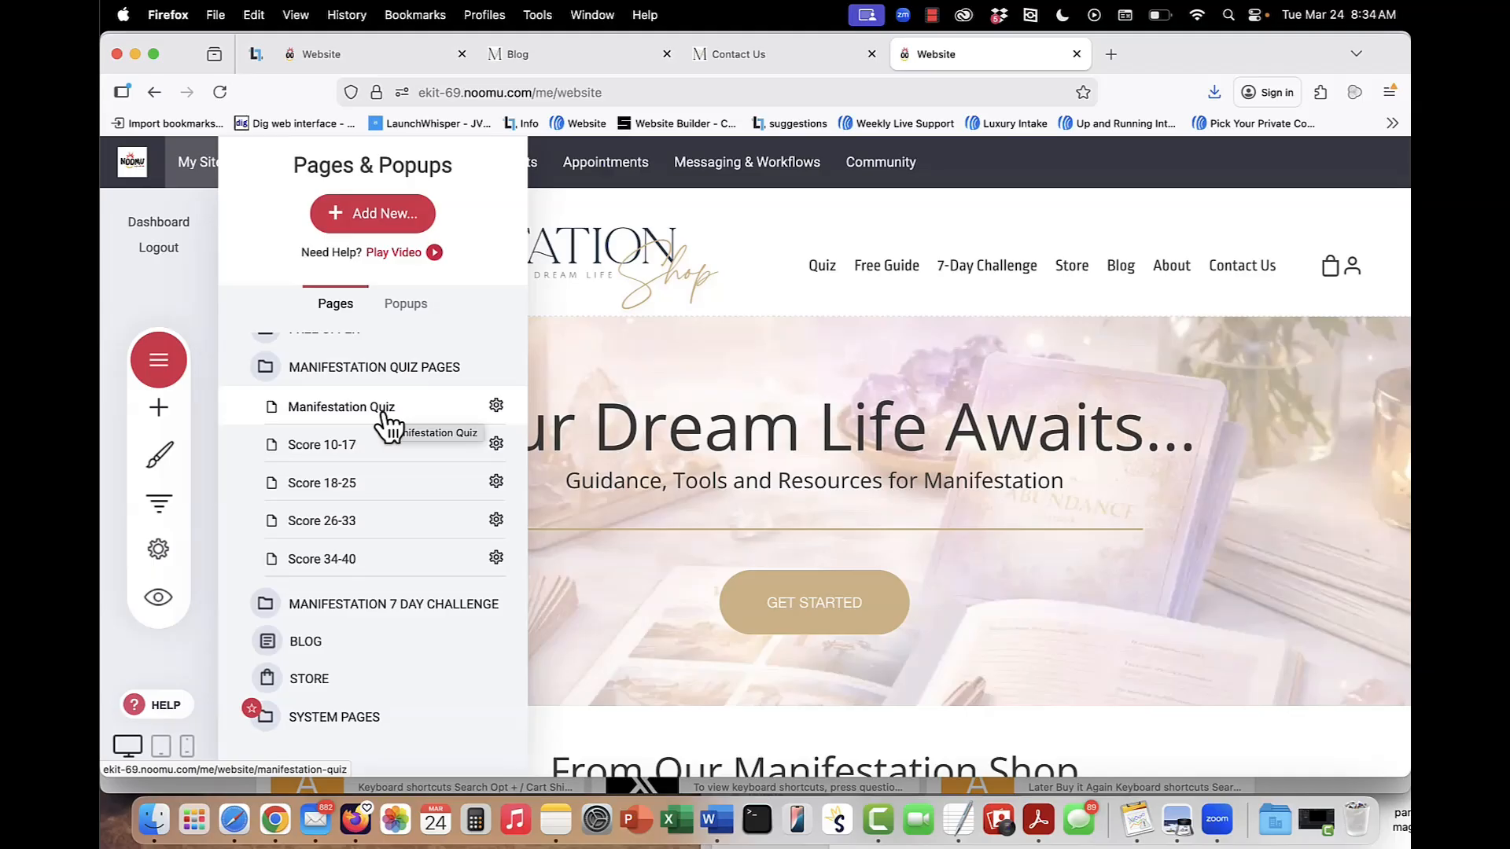
click(383, 414)
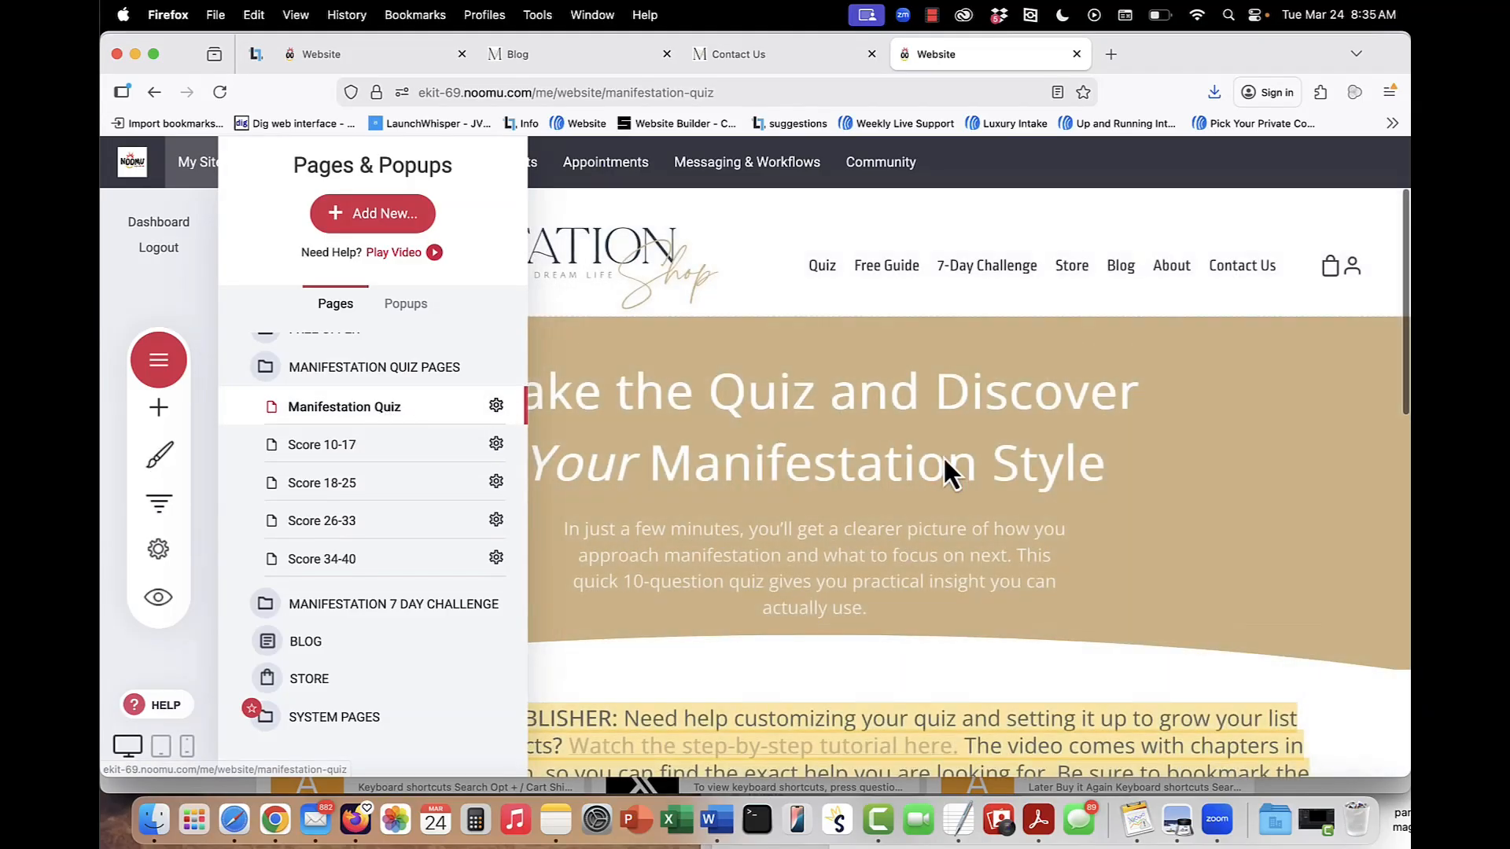
click(932, 479)
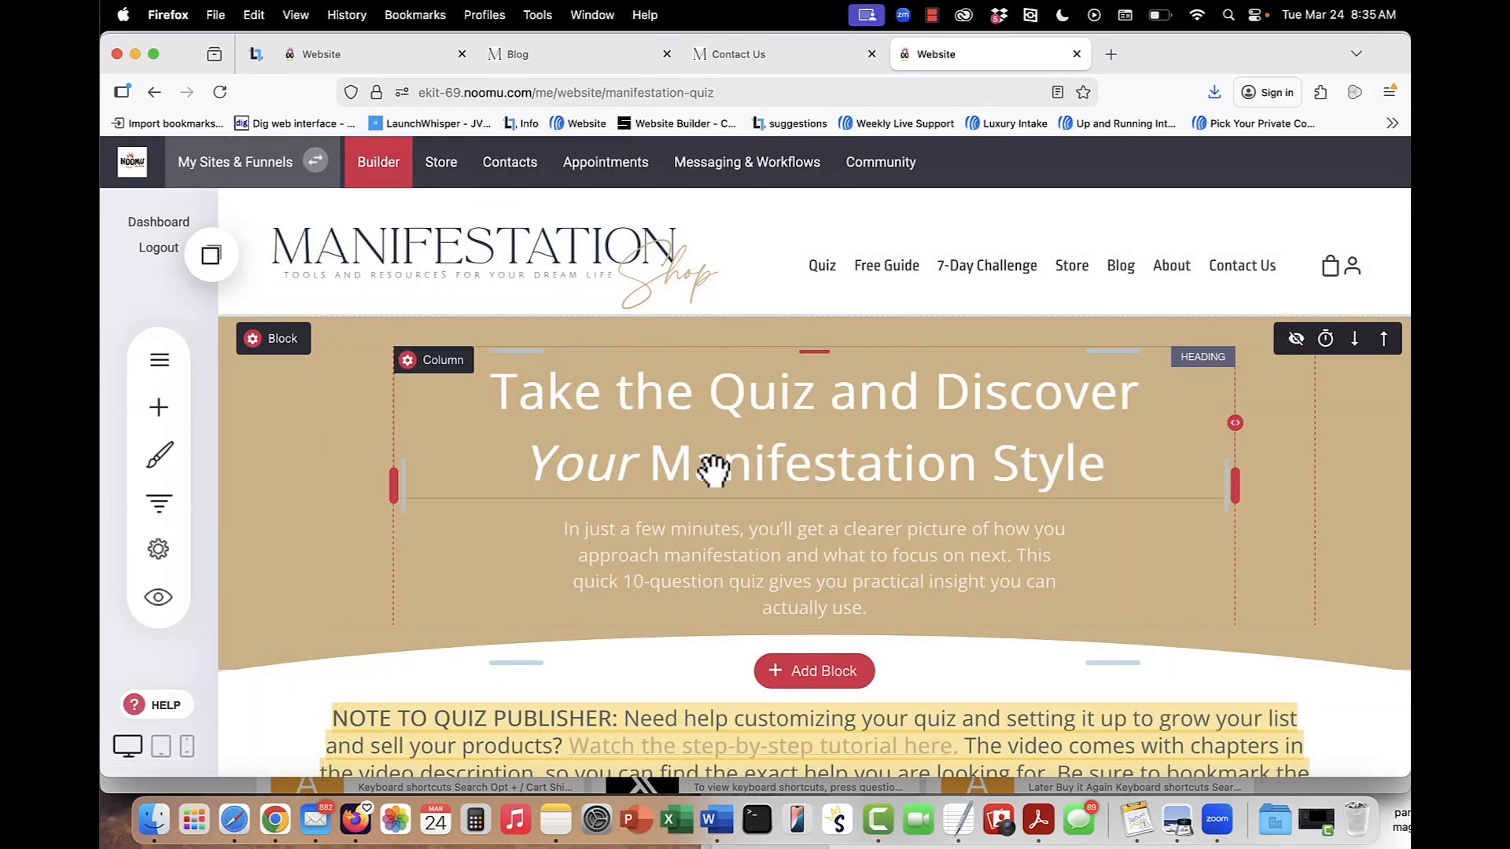
Look through the quiz page's publisher note and inspect the step settings of the quiz's Let's Get Started step.
scroll(713, 471, down, 2)
scroll(713, 470, down, 2)
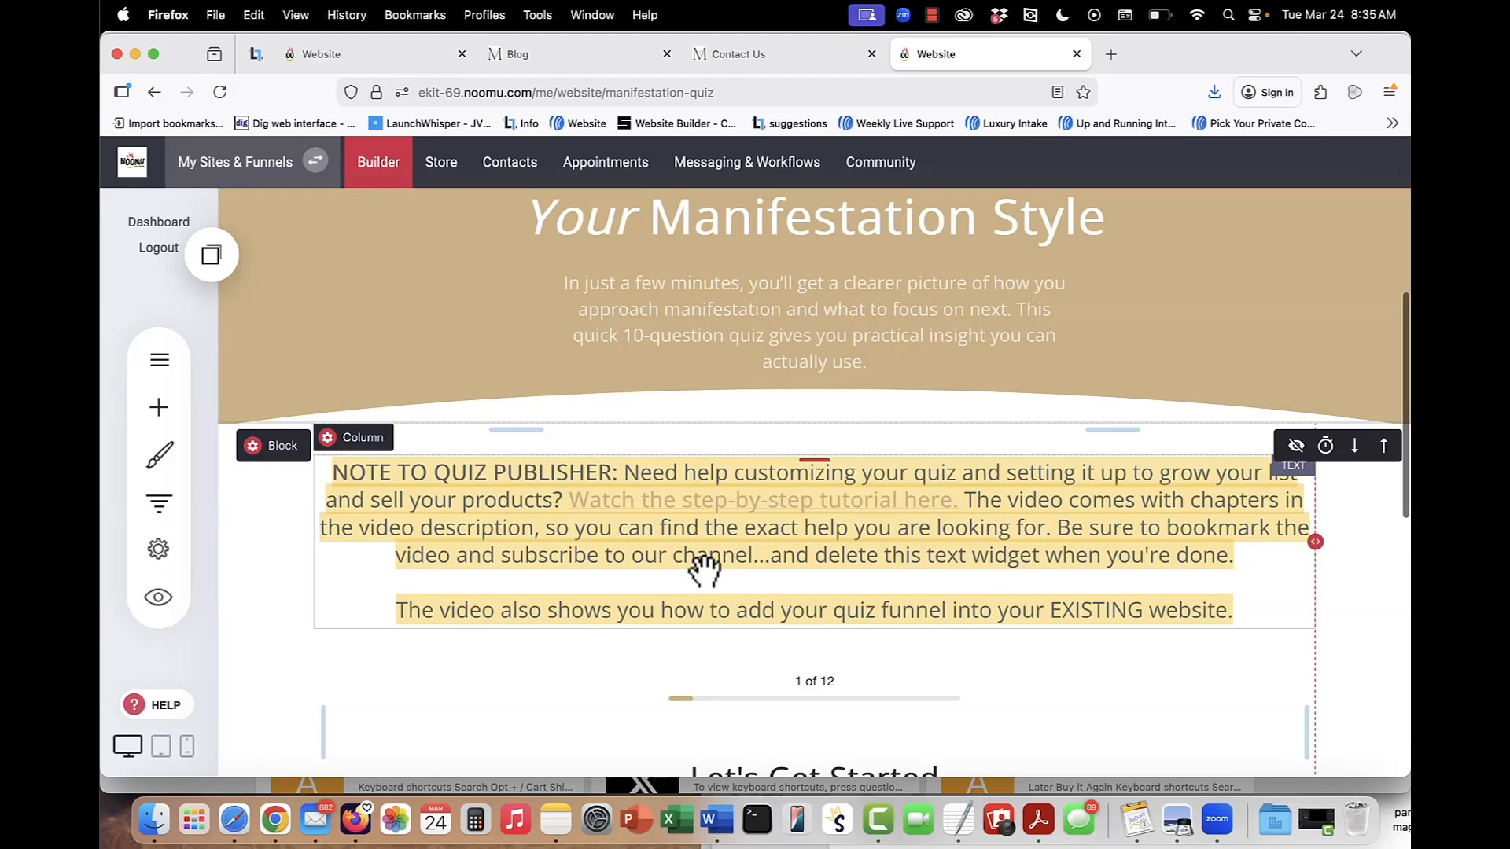
scroll(705, 568, down, 3)
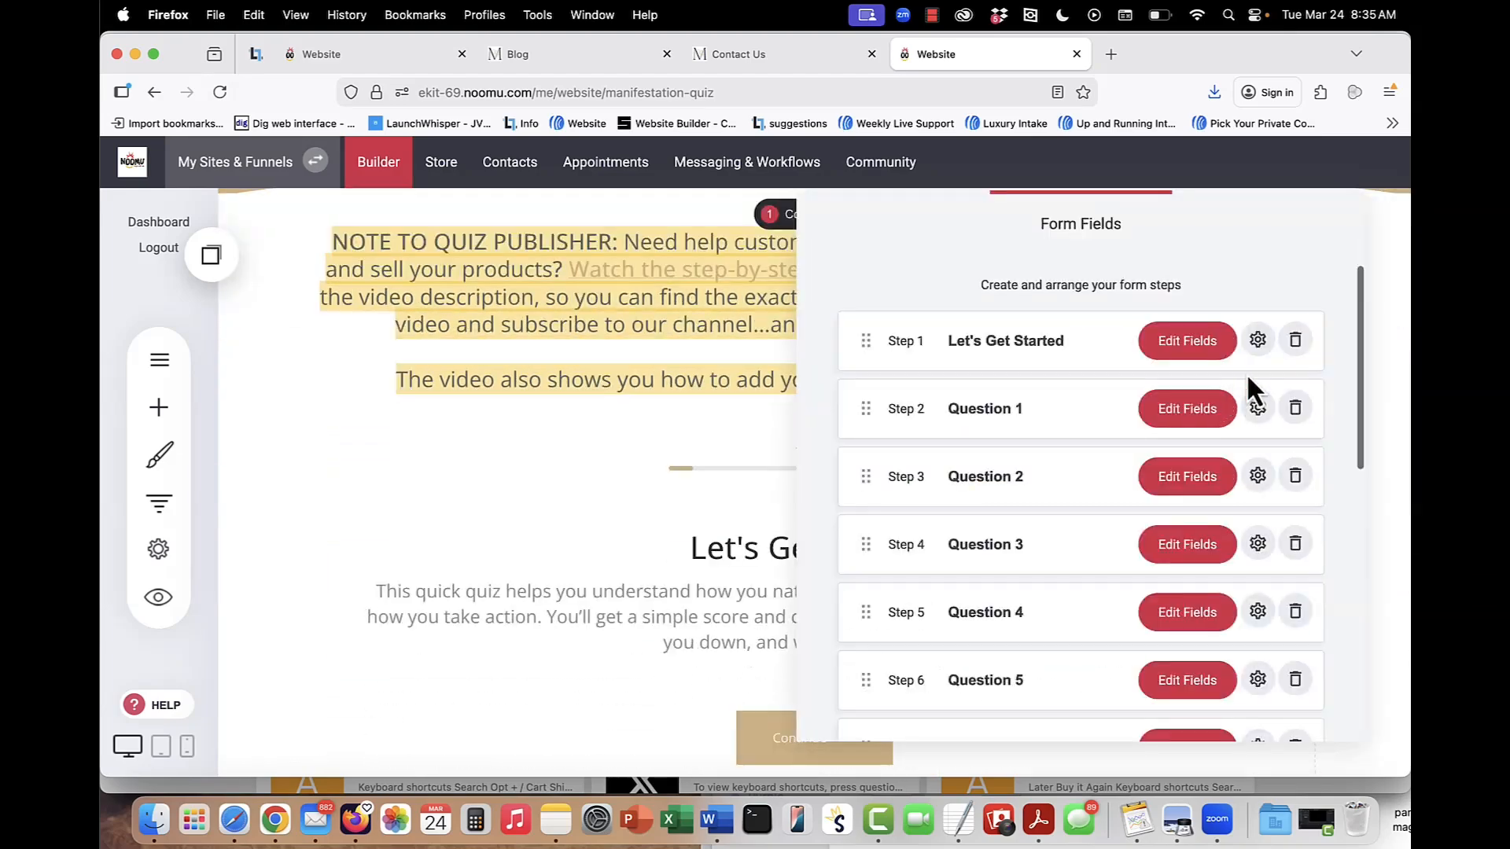
click(1258, 340)
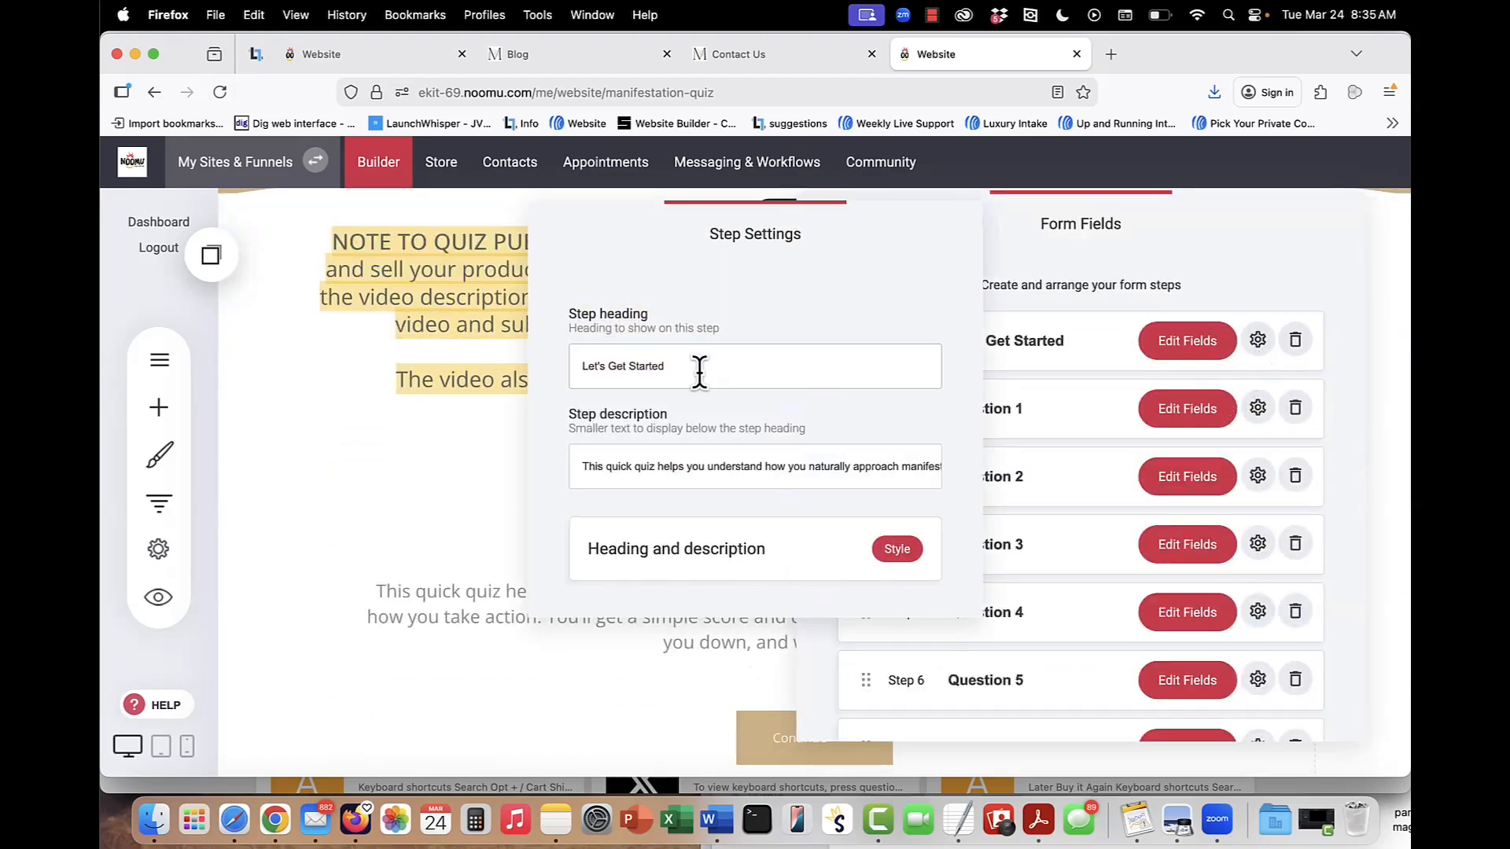
click(1271, 263)
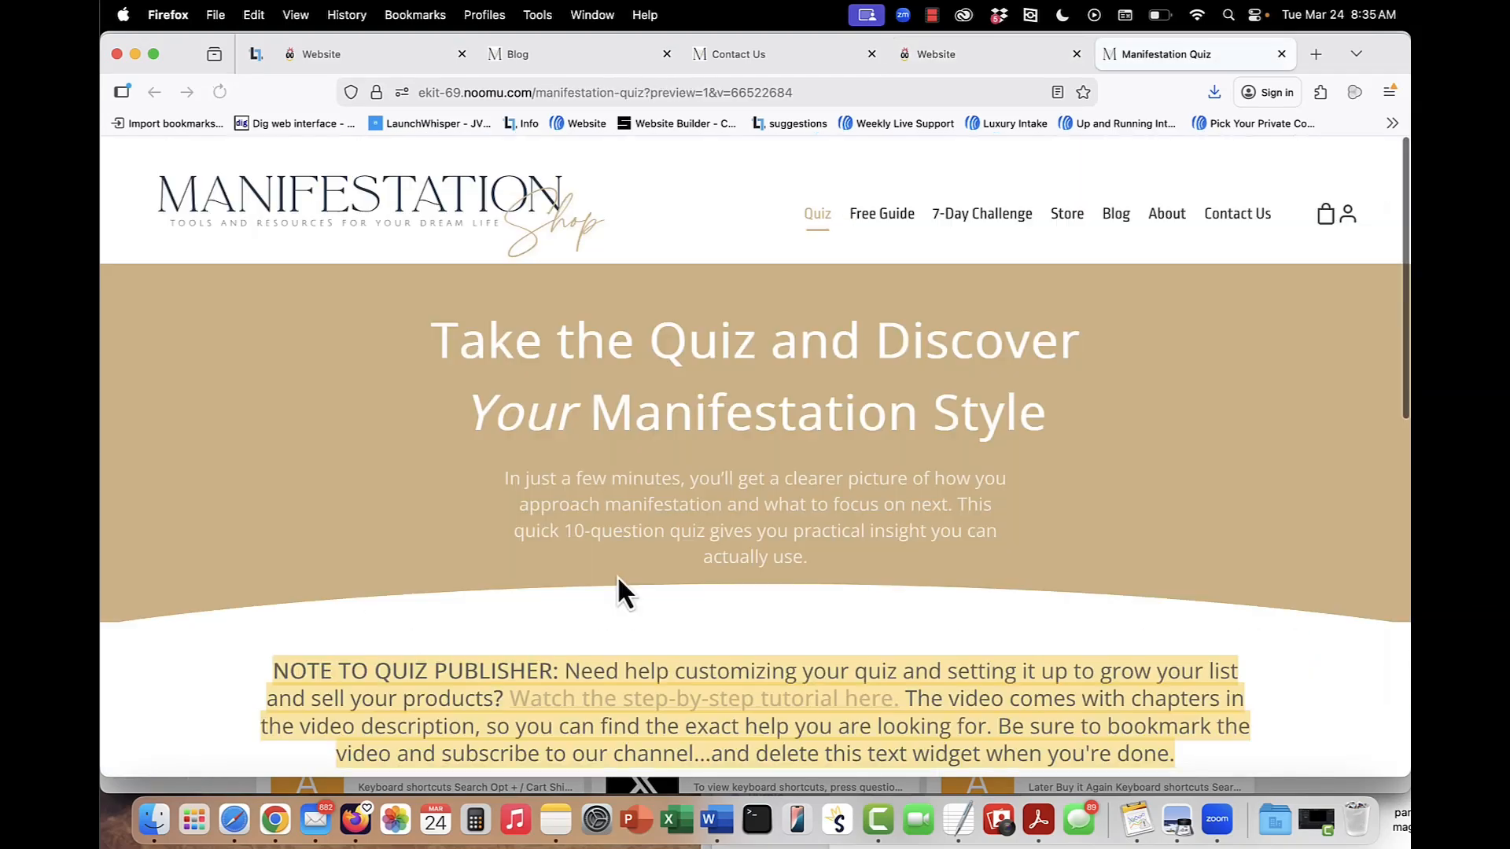
Look through the Manifestation Quiz preview page and start the quiz to view Question 1.
scroll(617, 591, down, 10)
scroll(692, 503, up, 1)
click(764, 411)
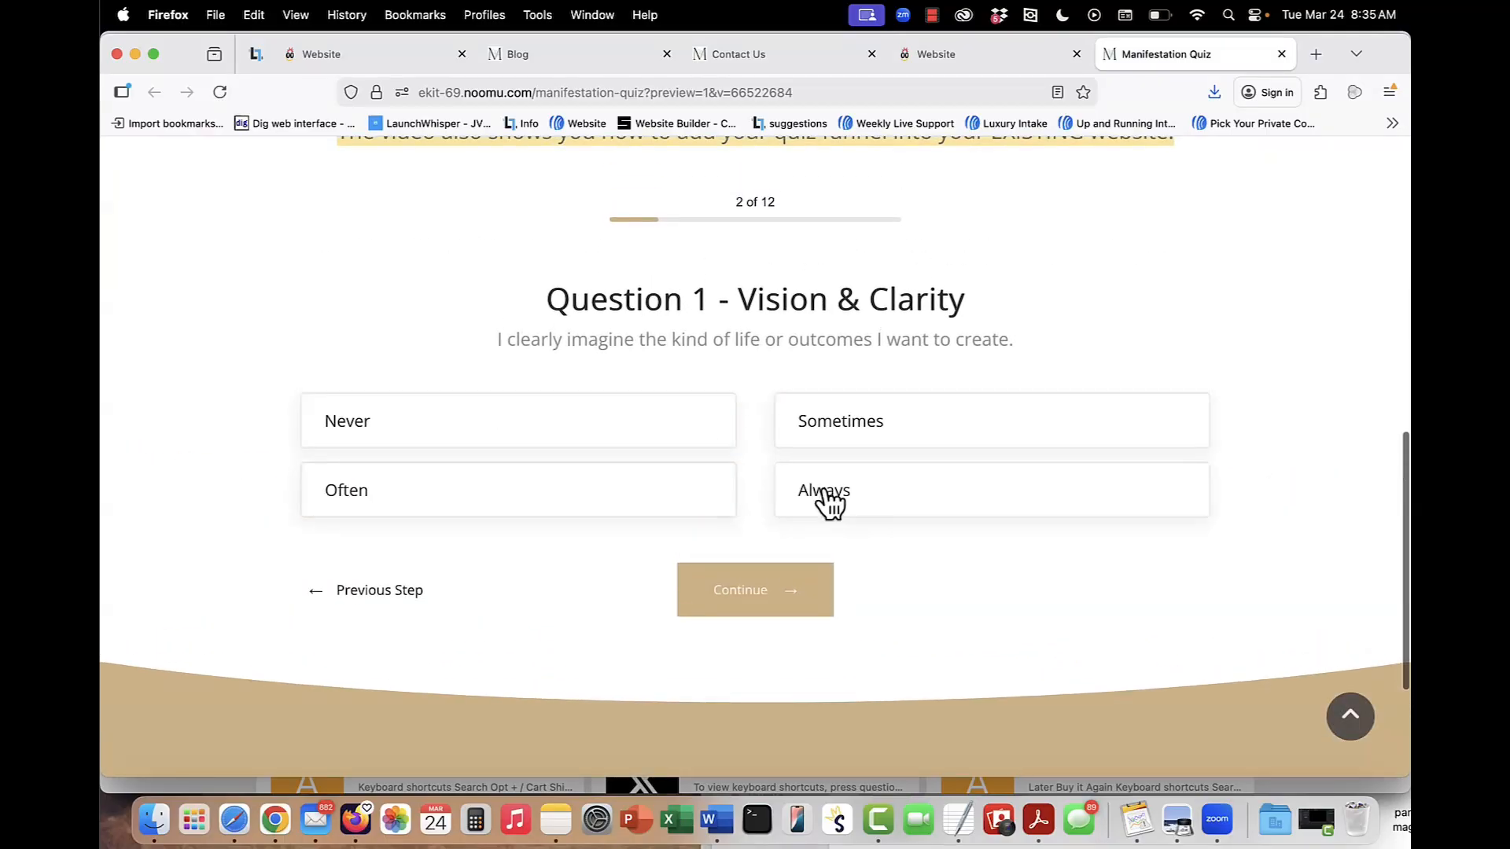
Return to the quiz page in the builder and open the Score 10-17 results page to review its text.
click(932, 59)
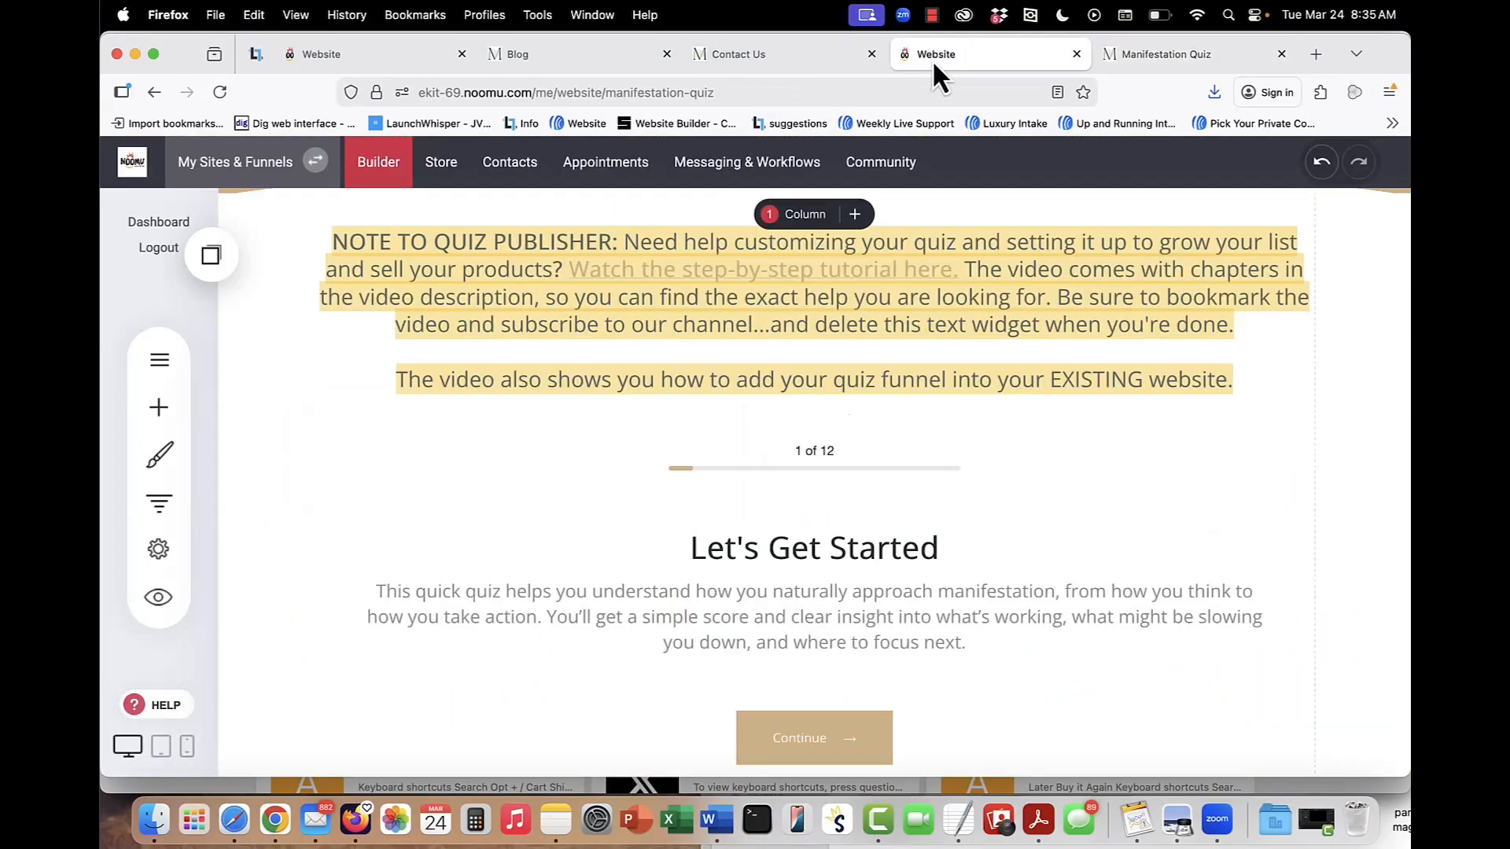
scroll(802, 525, down, 3)
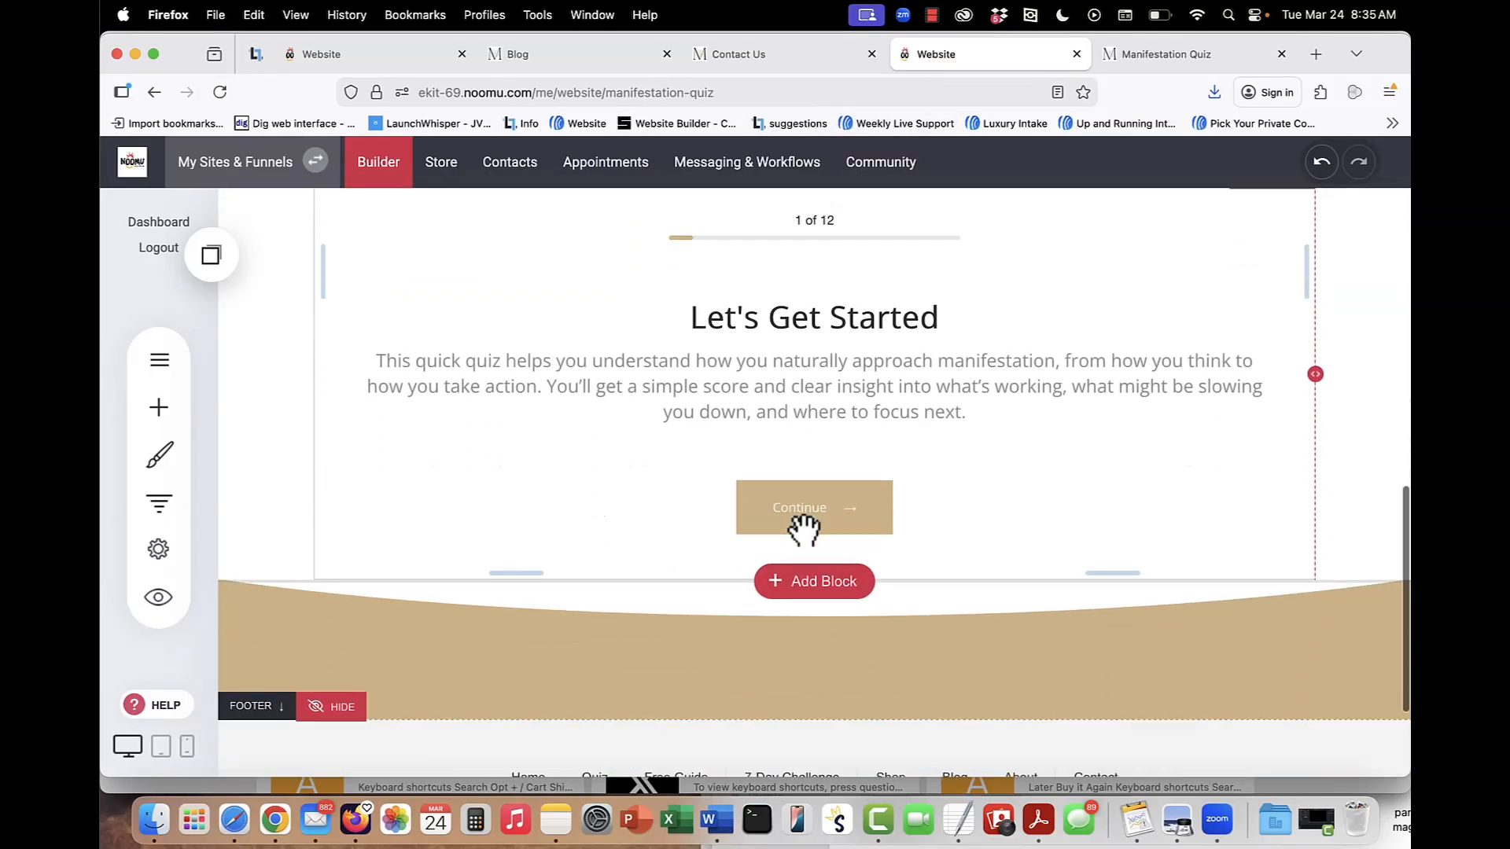
click(156, 363)
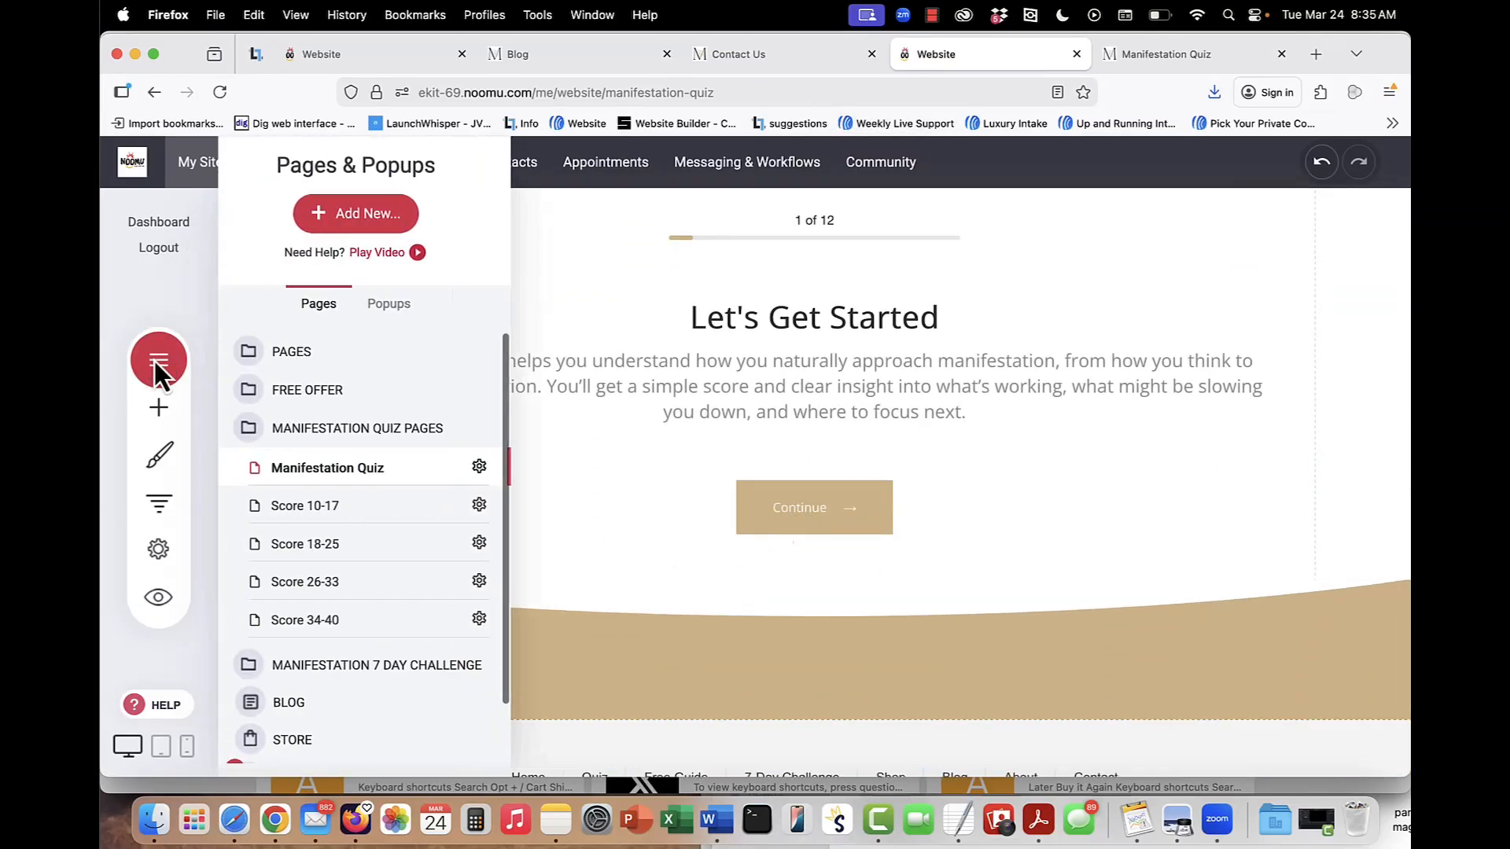
click(391, 519)
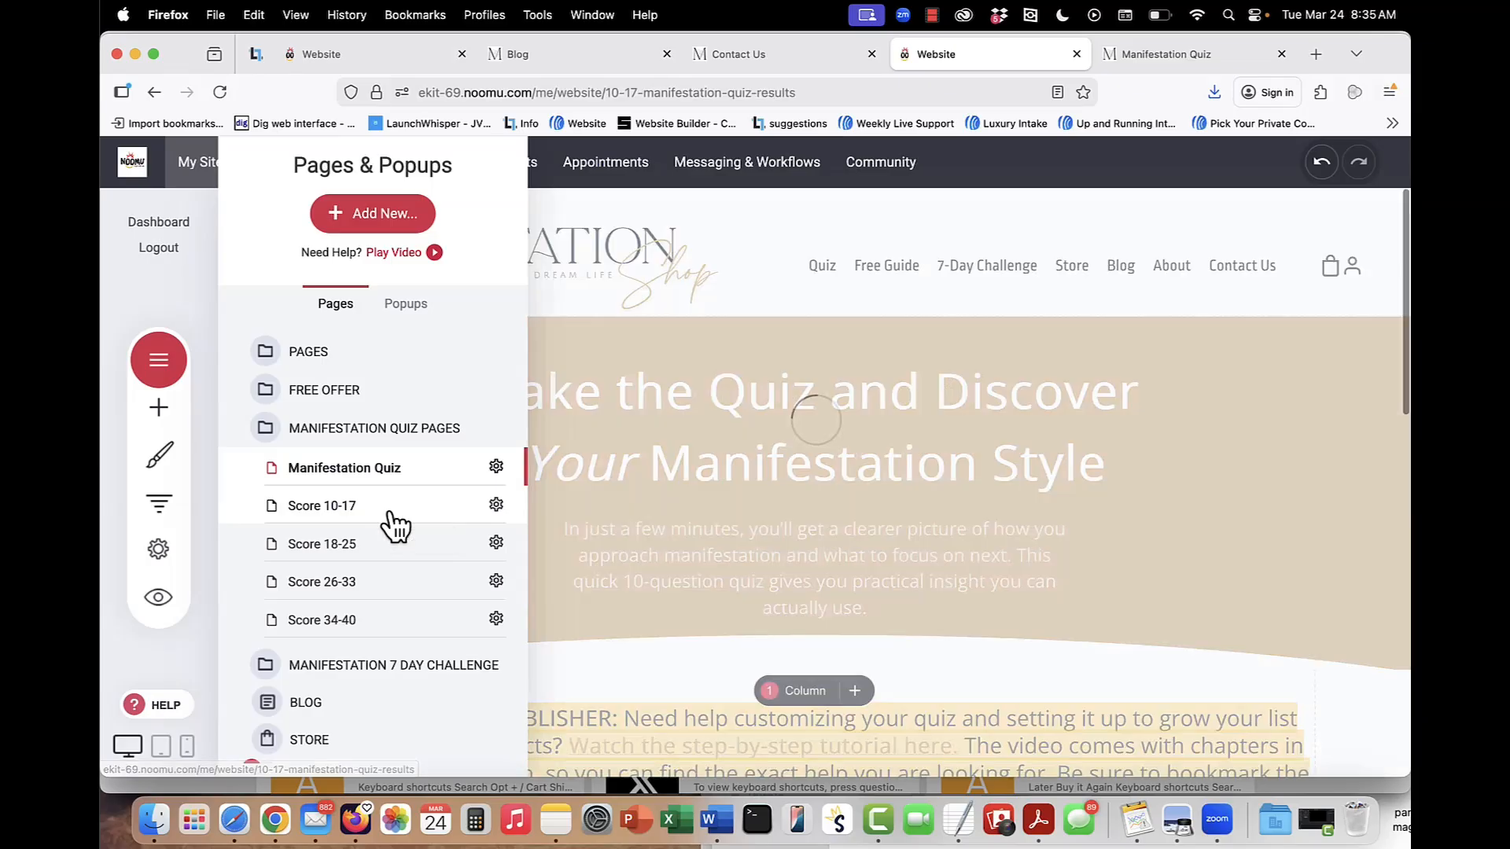
scroll(994, 493, down, 5)
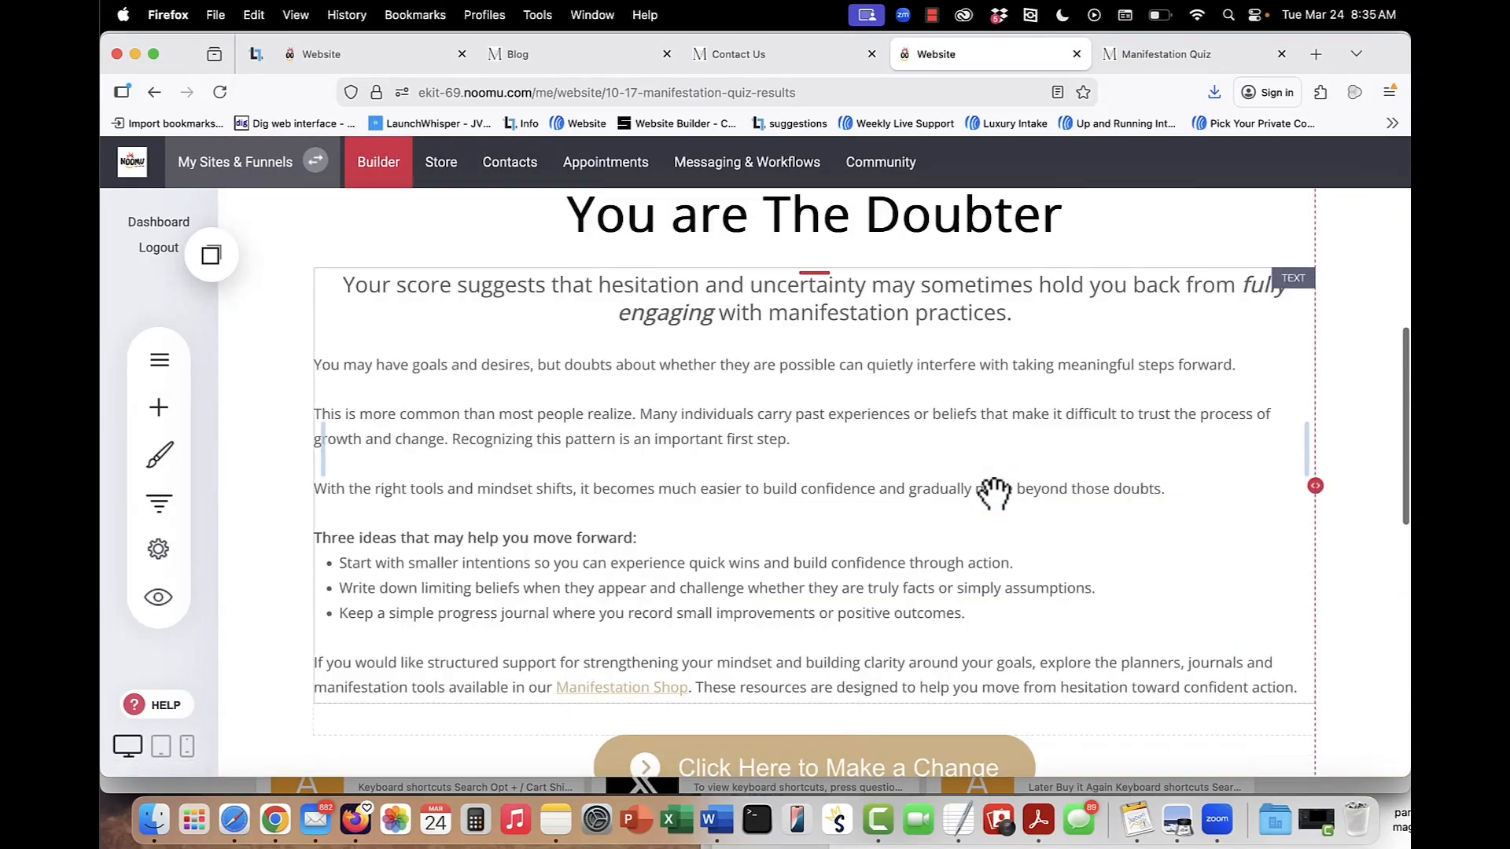
scroll(655, 687, down, 2)
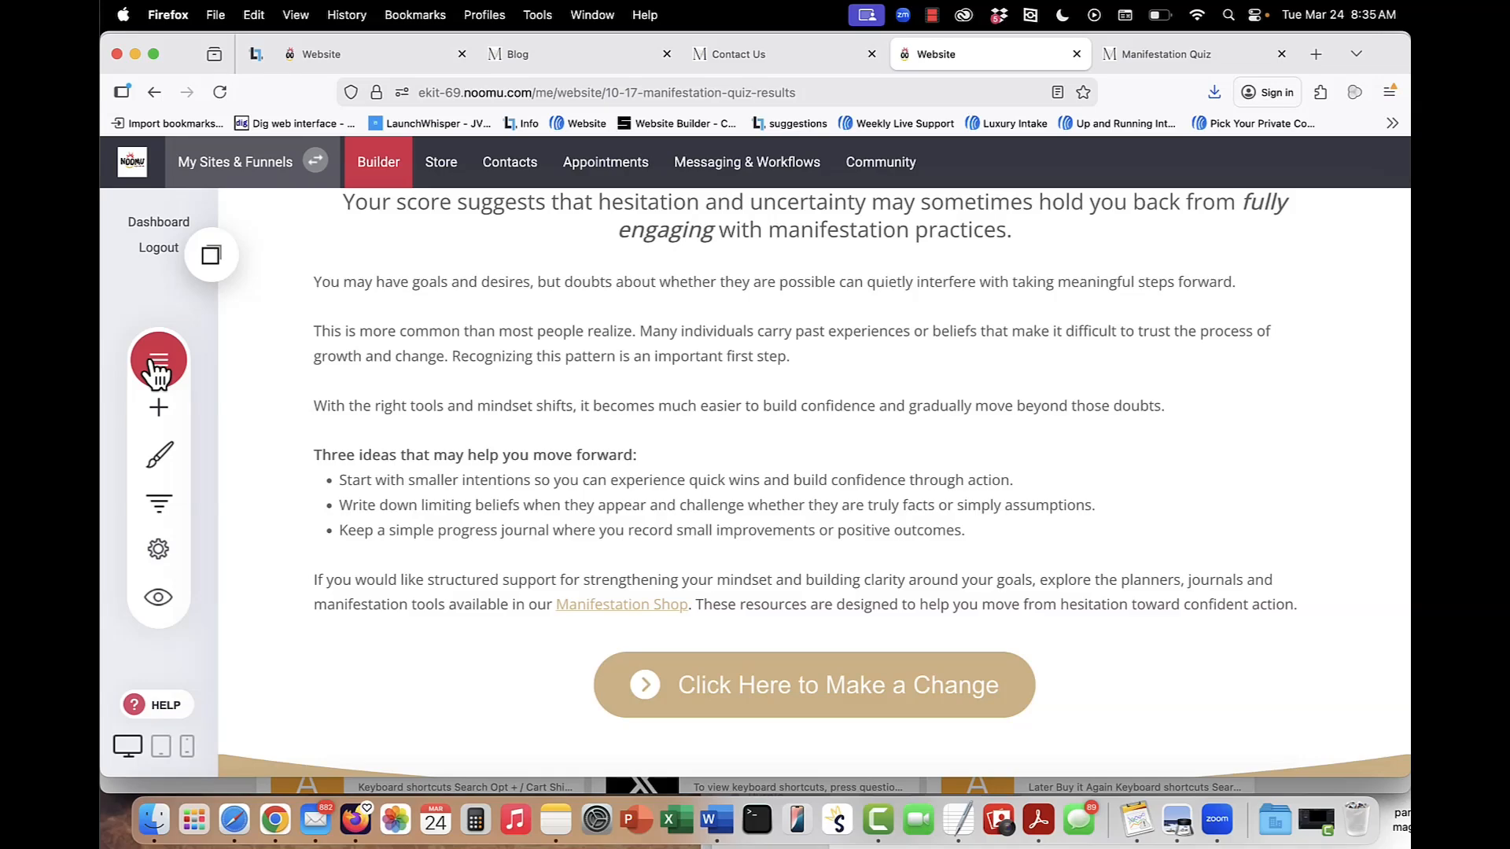
scroll(722, 416, up, 5)
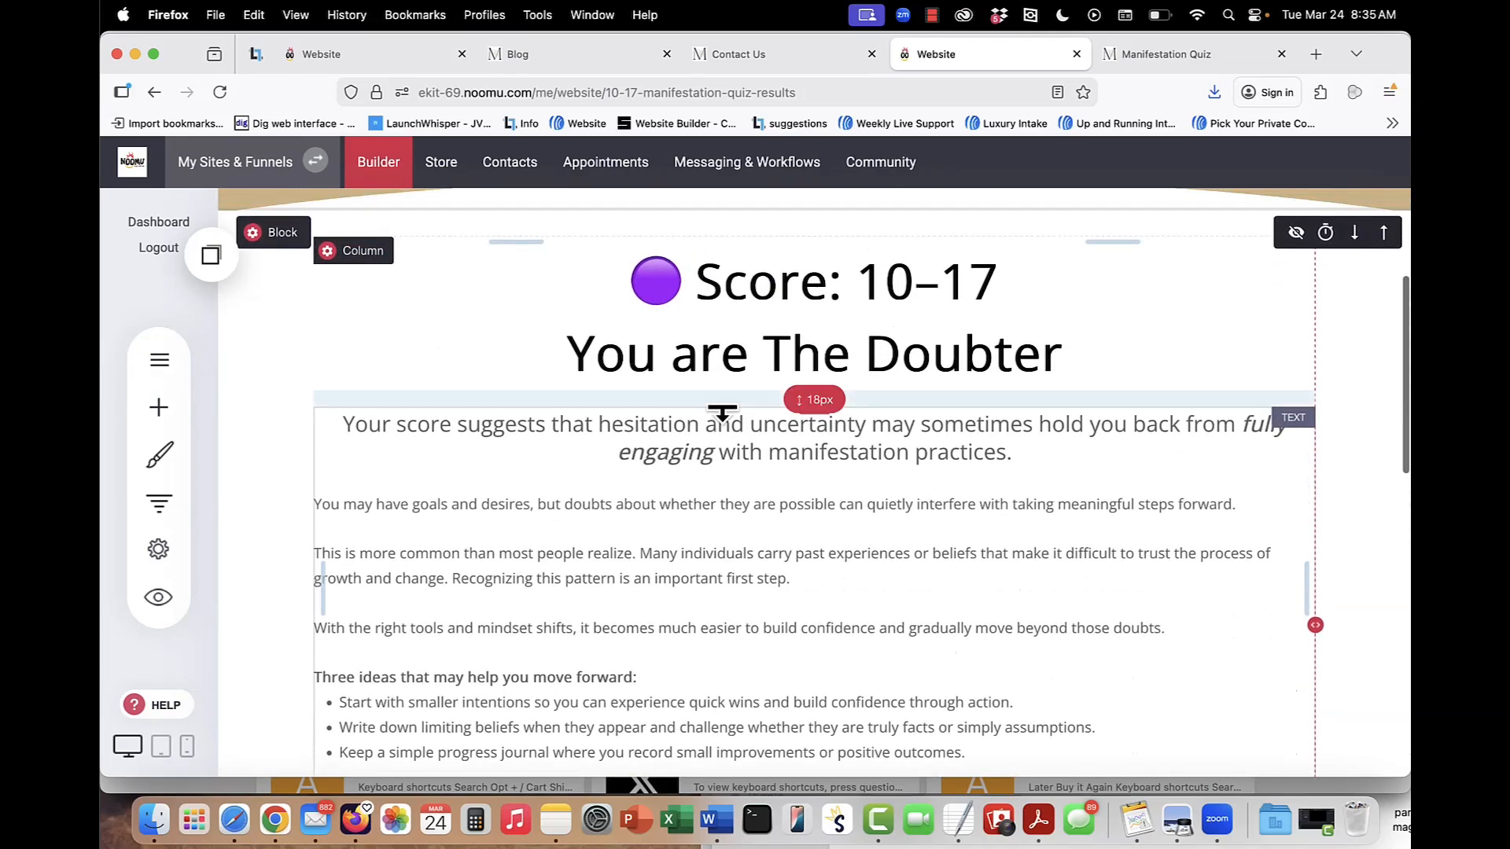
scroll(722, 511, down, 2)
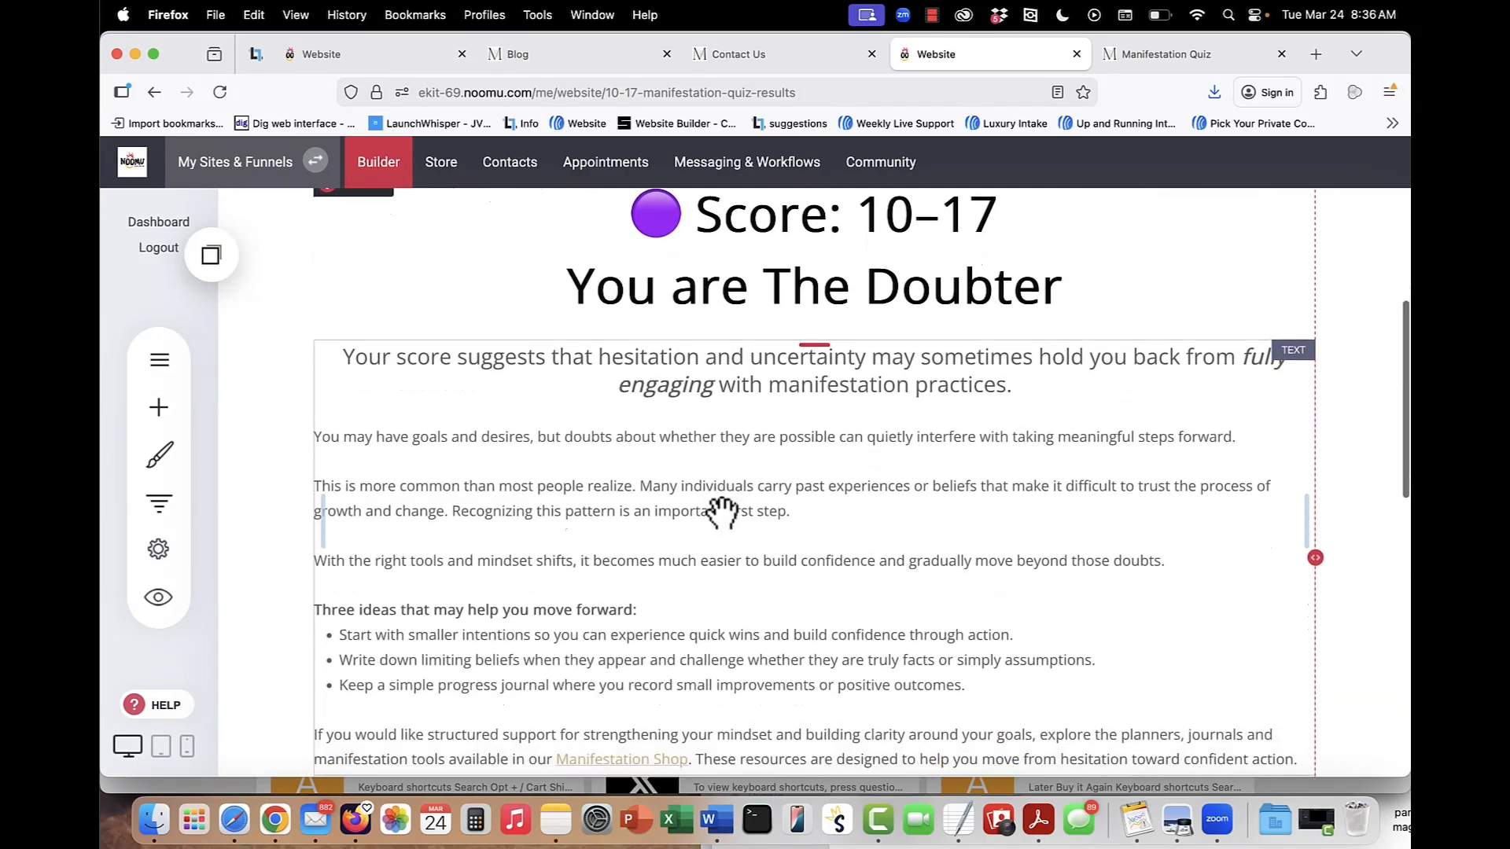
Review the Manifestation Quiz form settings and the tags applied on submission, leaving the tag selection without changes.
scroll(722, 513, down, 1)
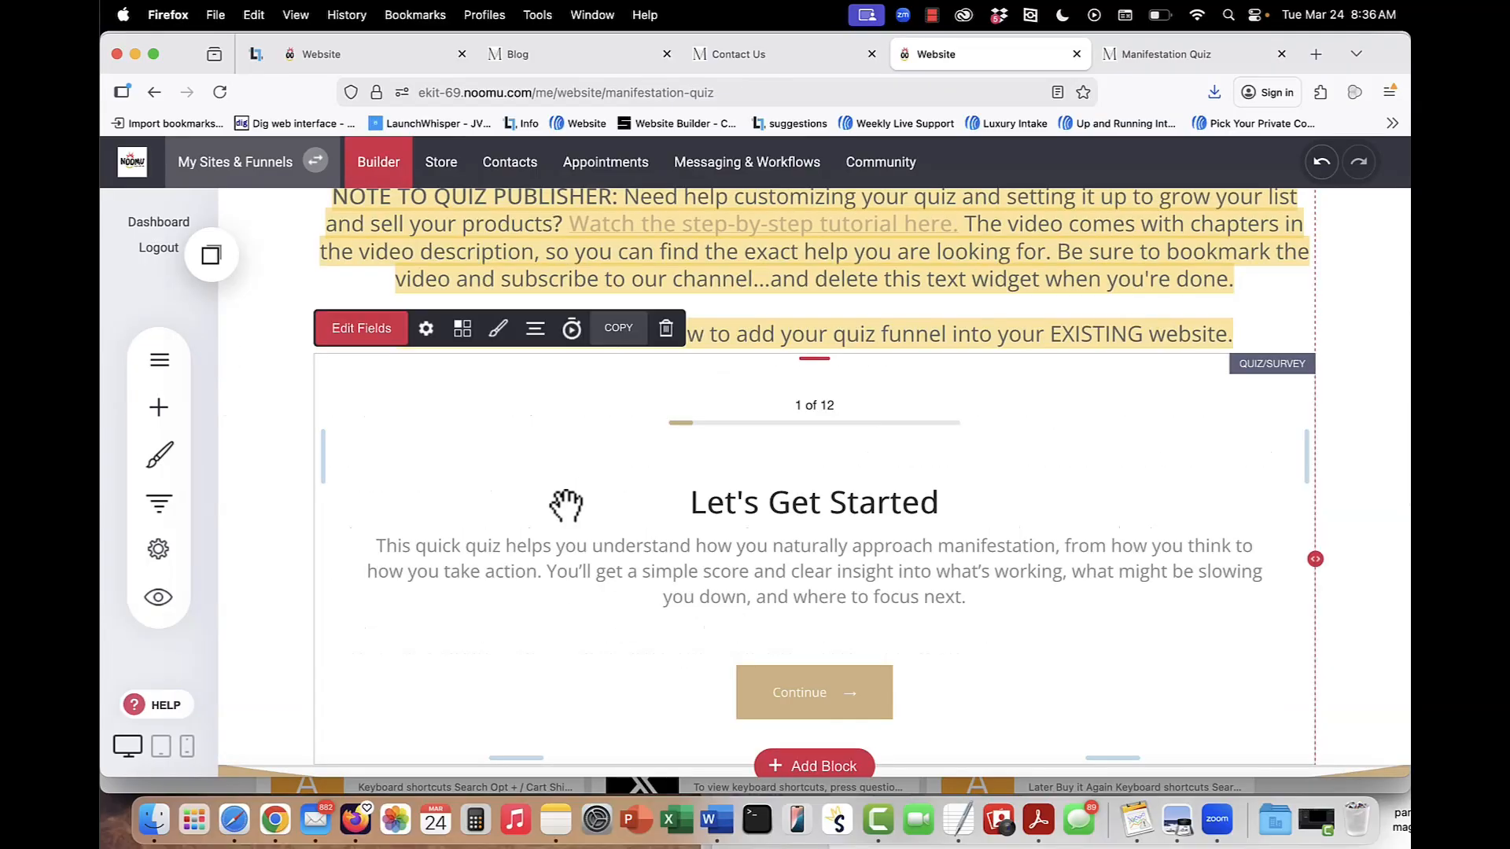
click(426, 336)
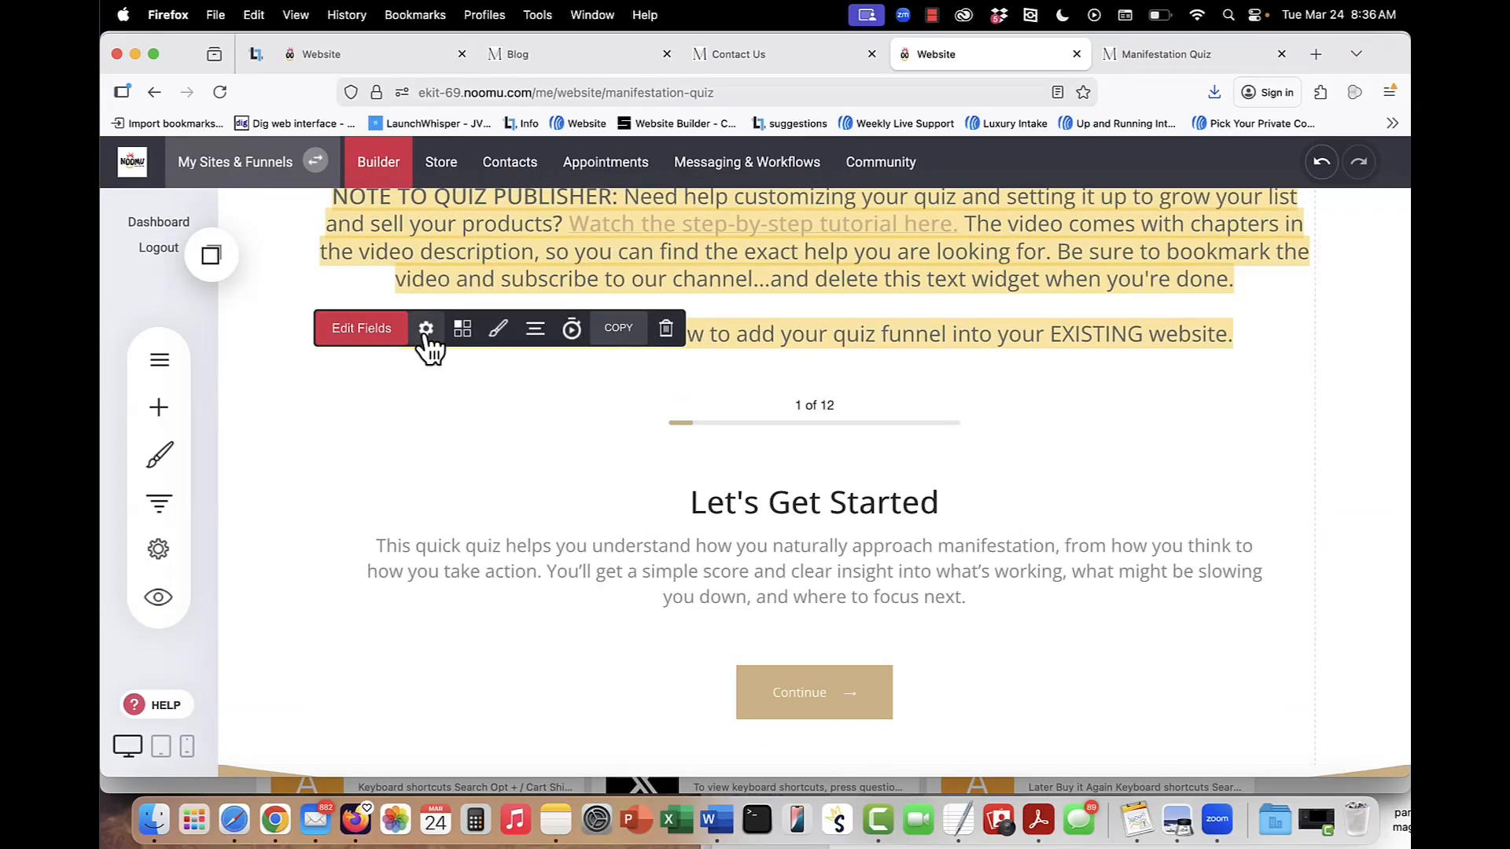
scroll(1105, 546, down, 3)
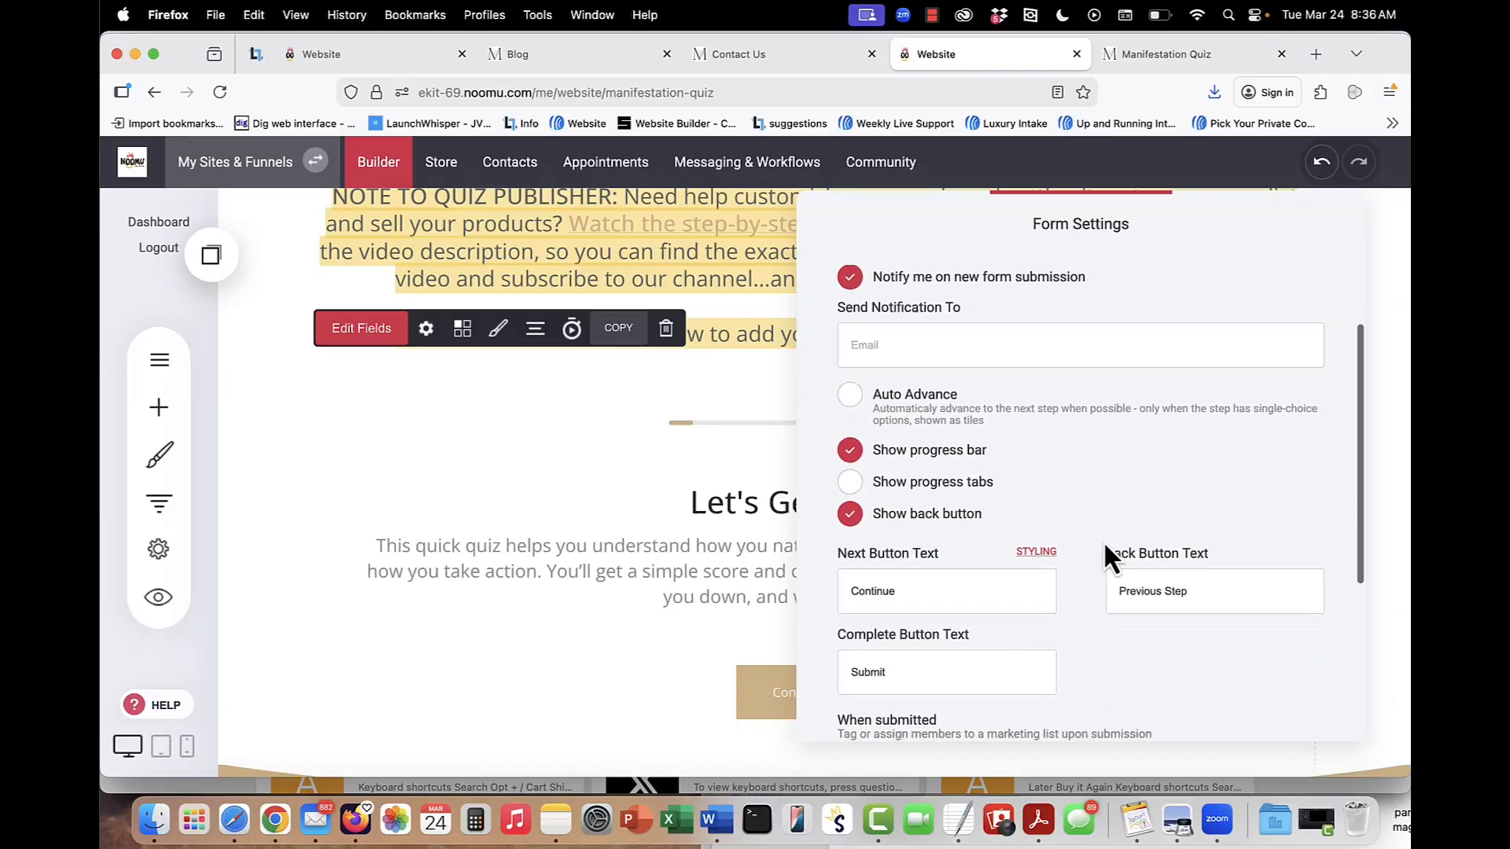
scroll(1105, 545, down, 5)
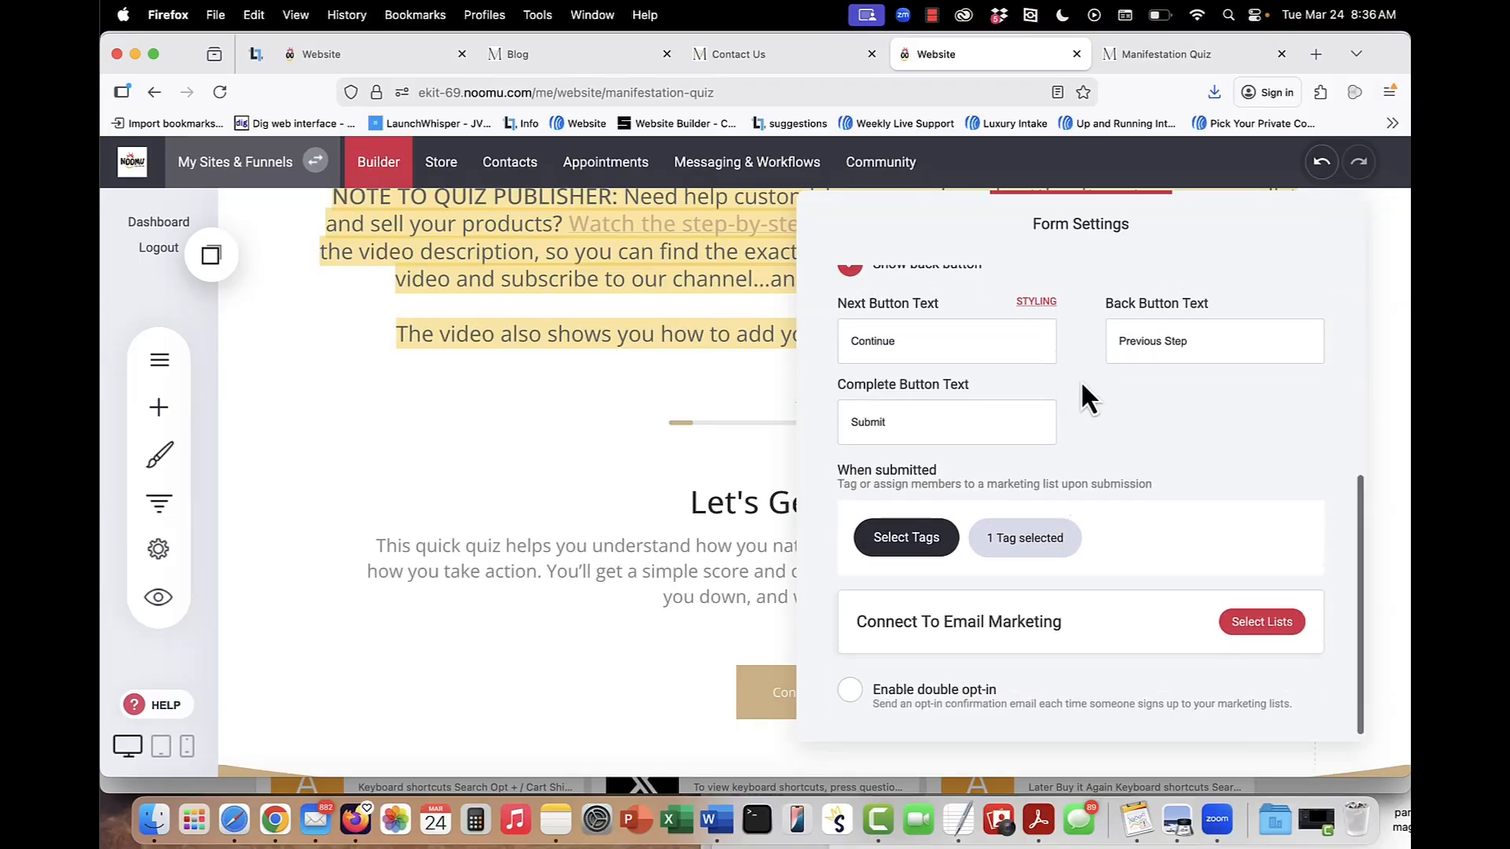
click(913, 540)
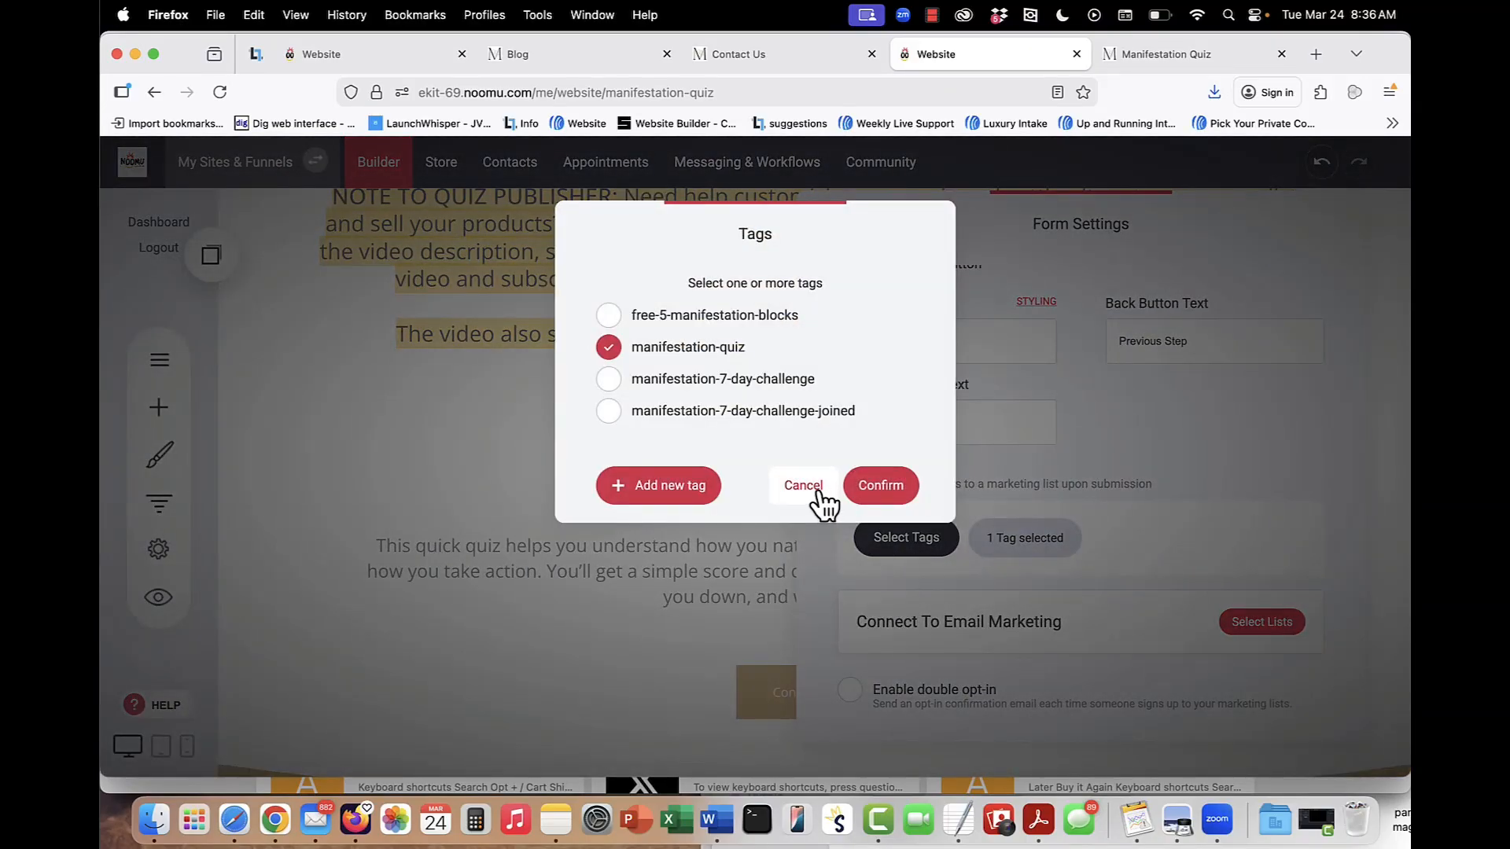
click(818, 493)
Check which email marketing lists the quiz is connected to, cancel the list selection and close the form settings.
click(1252, 625)
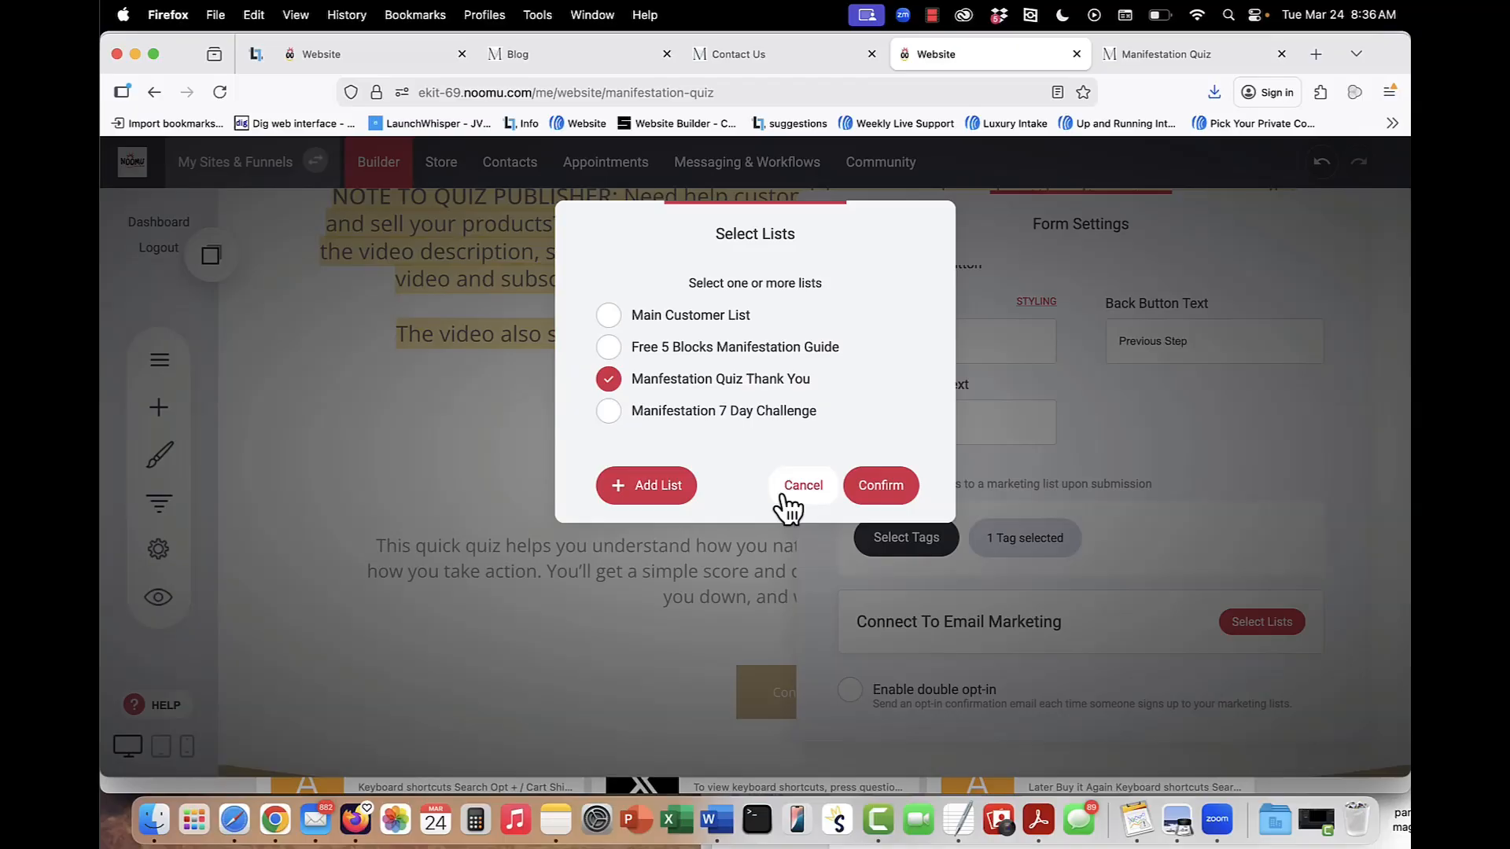
click(785, 497)
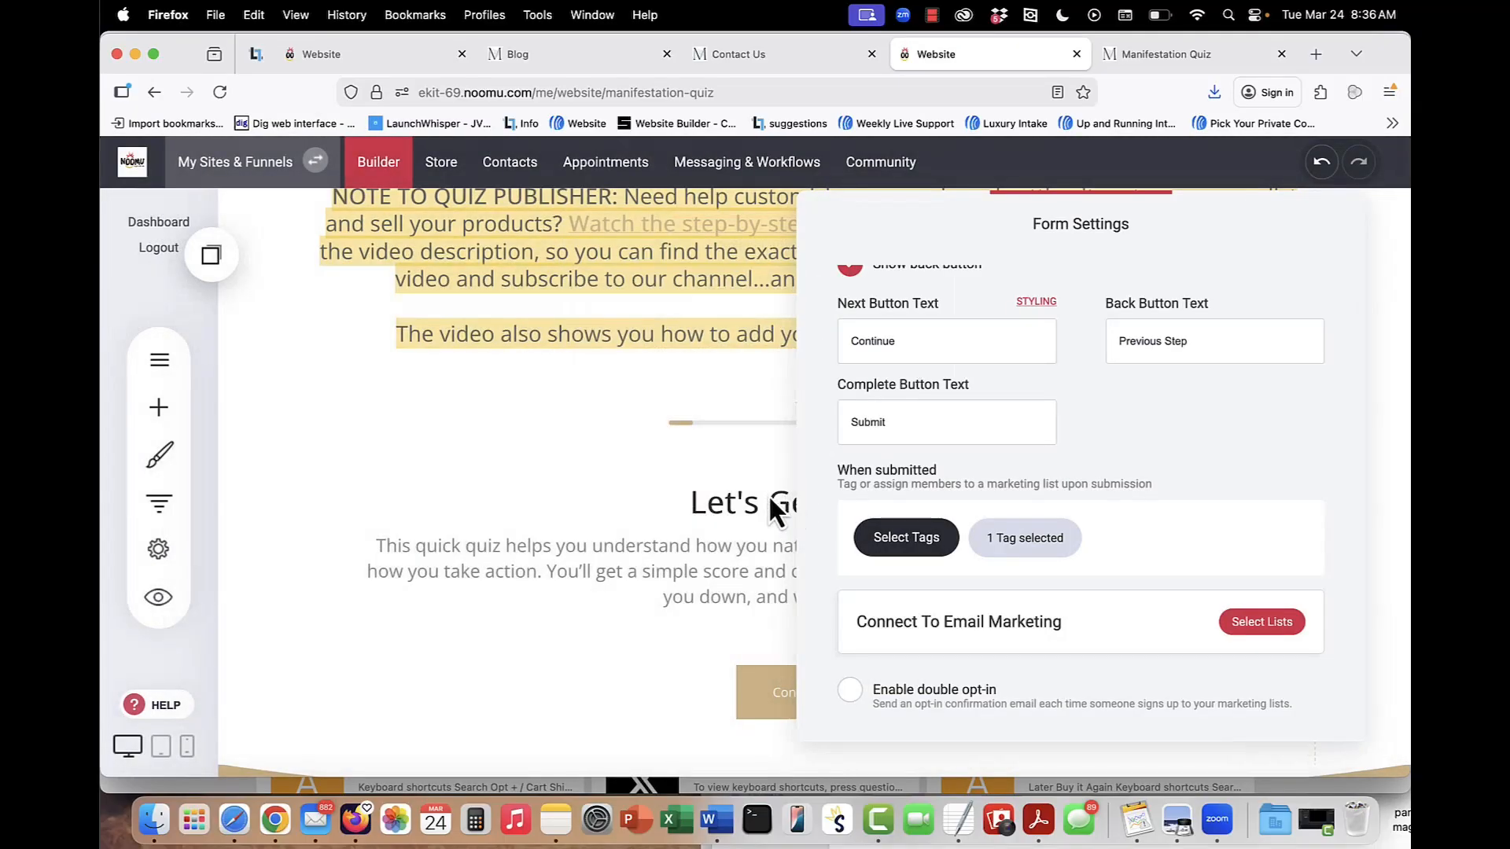
click(725, 477)
click(725, 477)
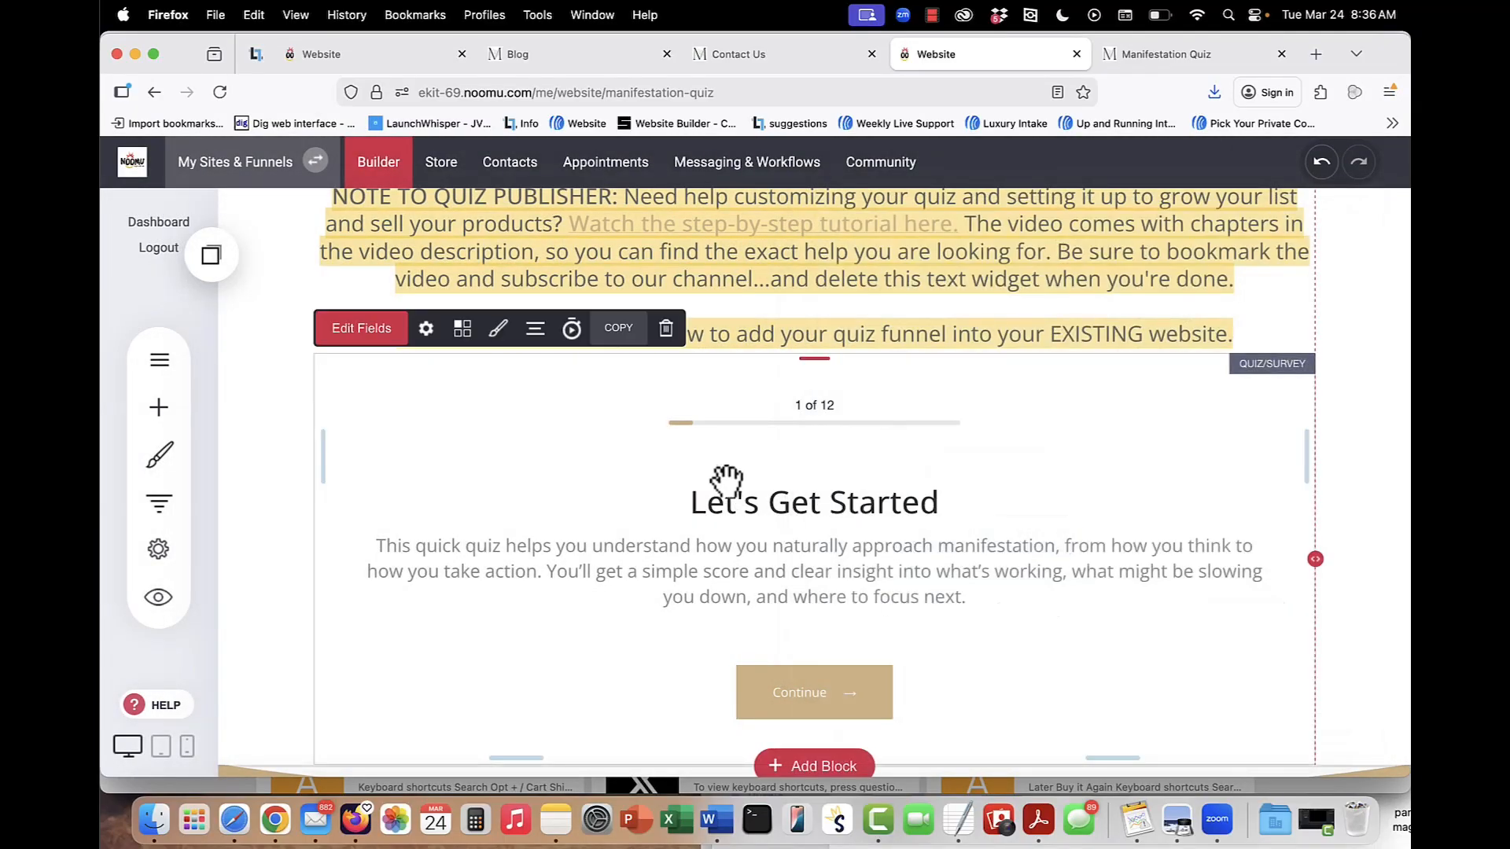
Switch back to the Manifestation Quiz preview and advance through the questions to the final name and email step.
click(1143, 53)
click(719, 590)
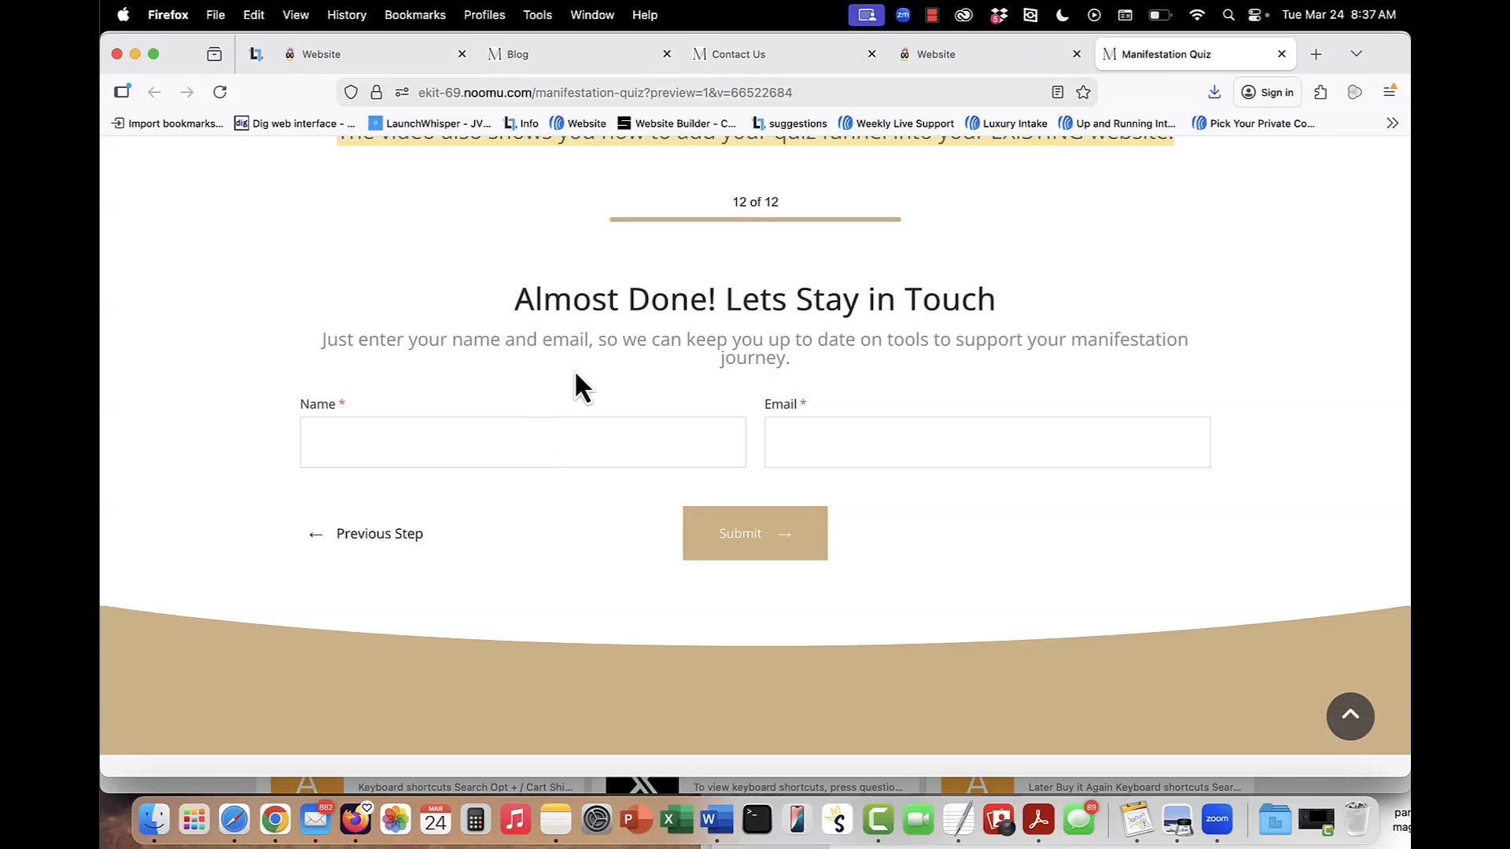
Return to the quiz page in the builder, check the tag options of the 10–17 score result rule, and close the settings without changes.
click(946, 62)
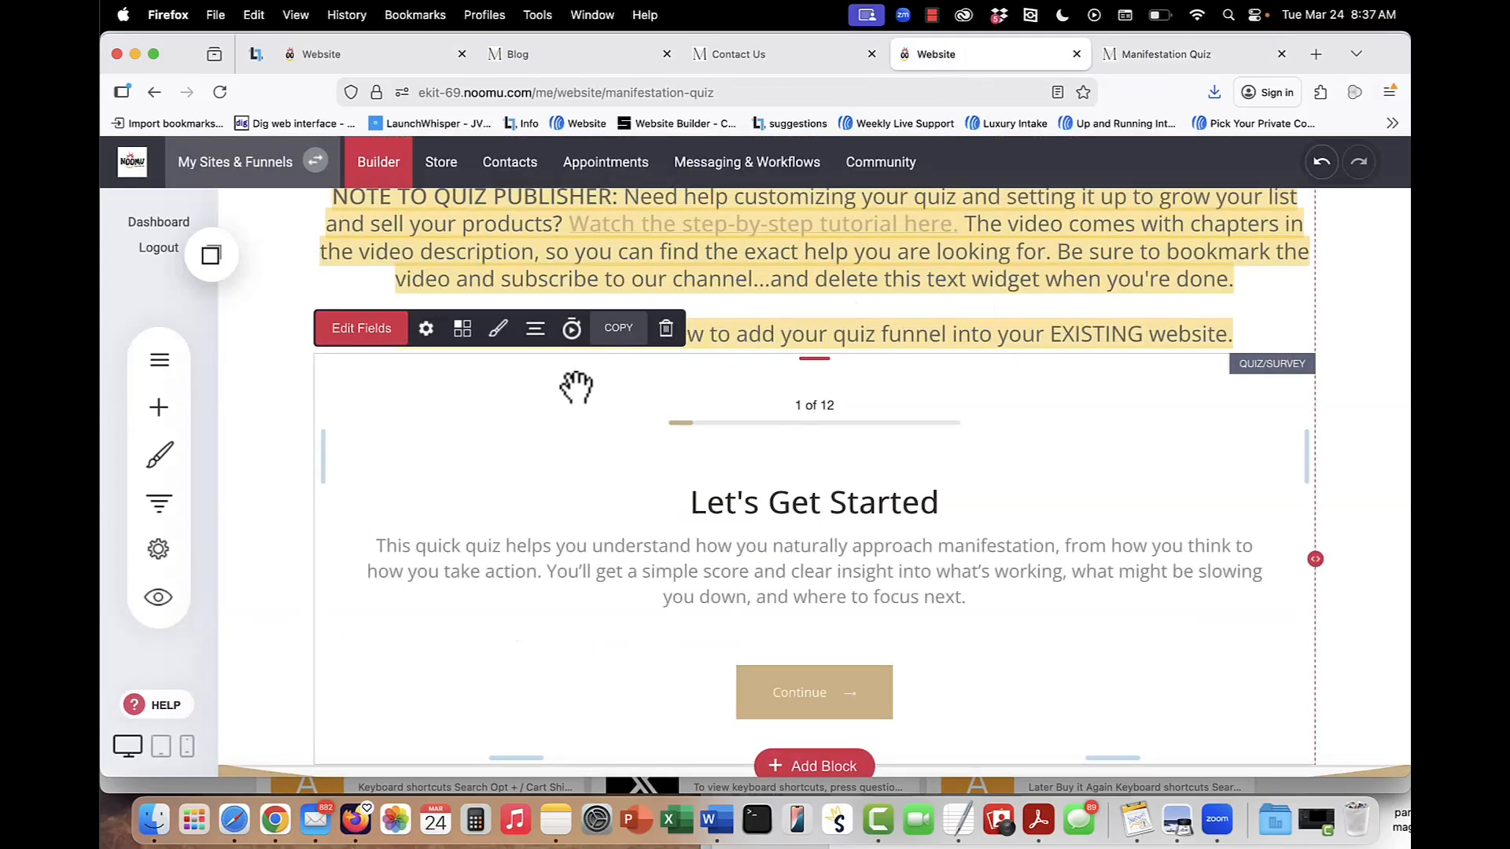
click(426, 331)
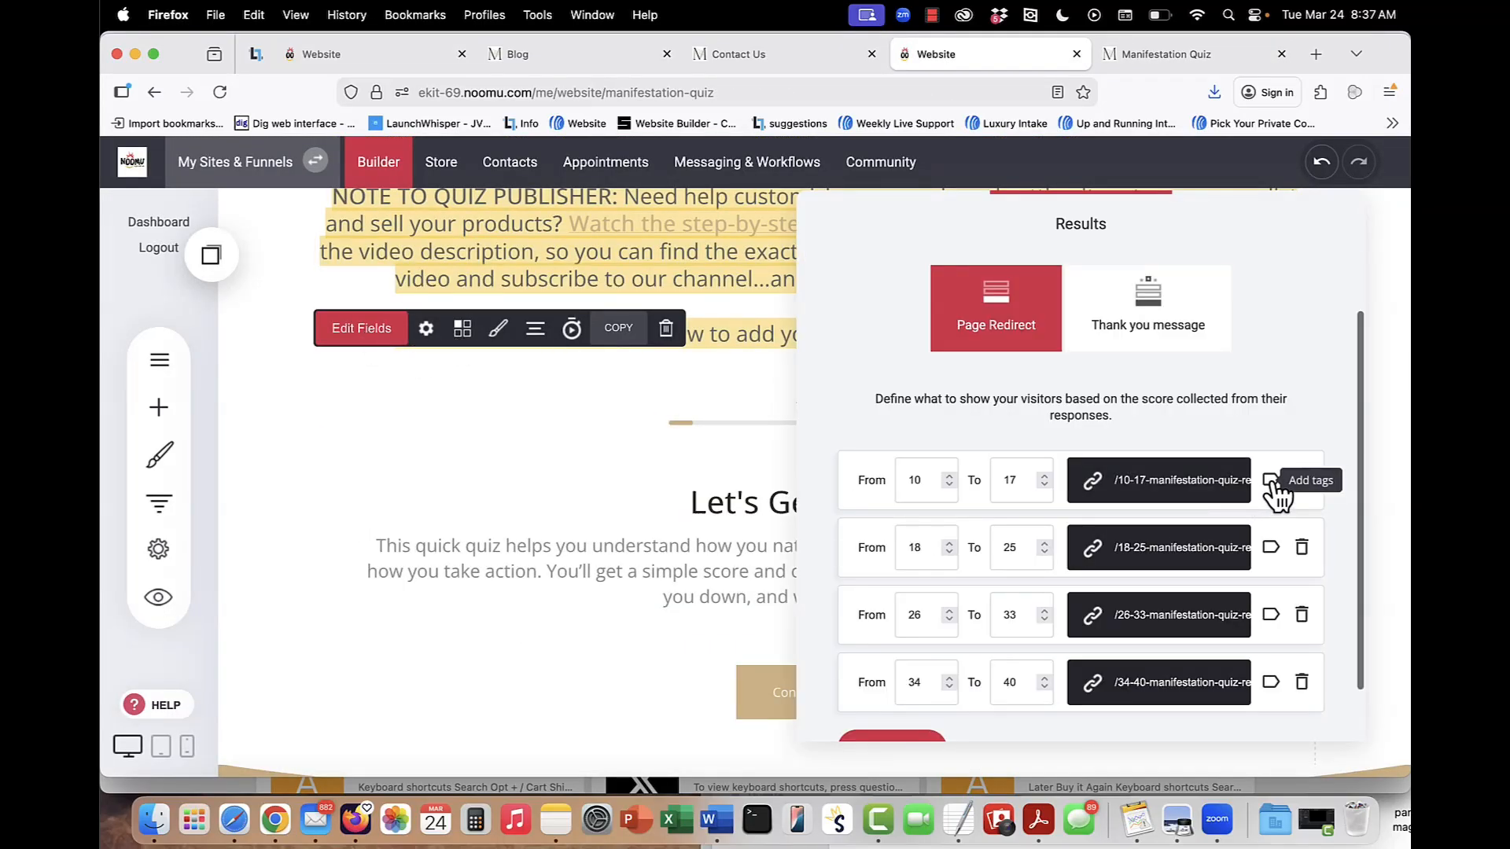
scroll(1277, 492, down, 2)
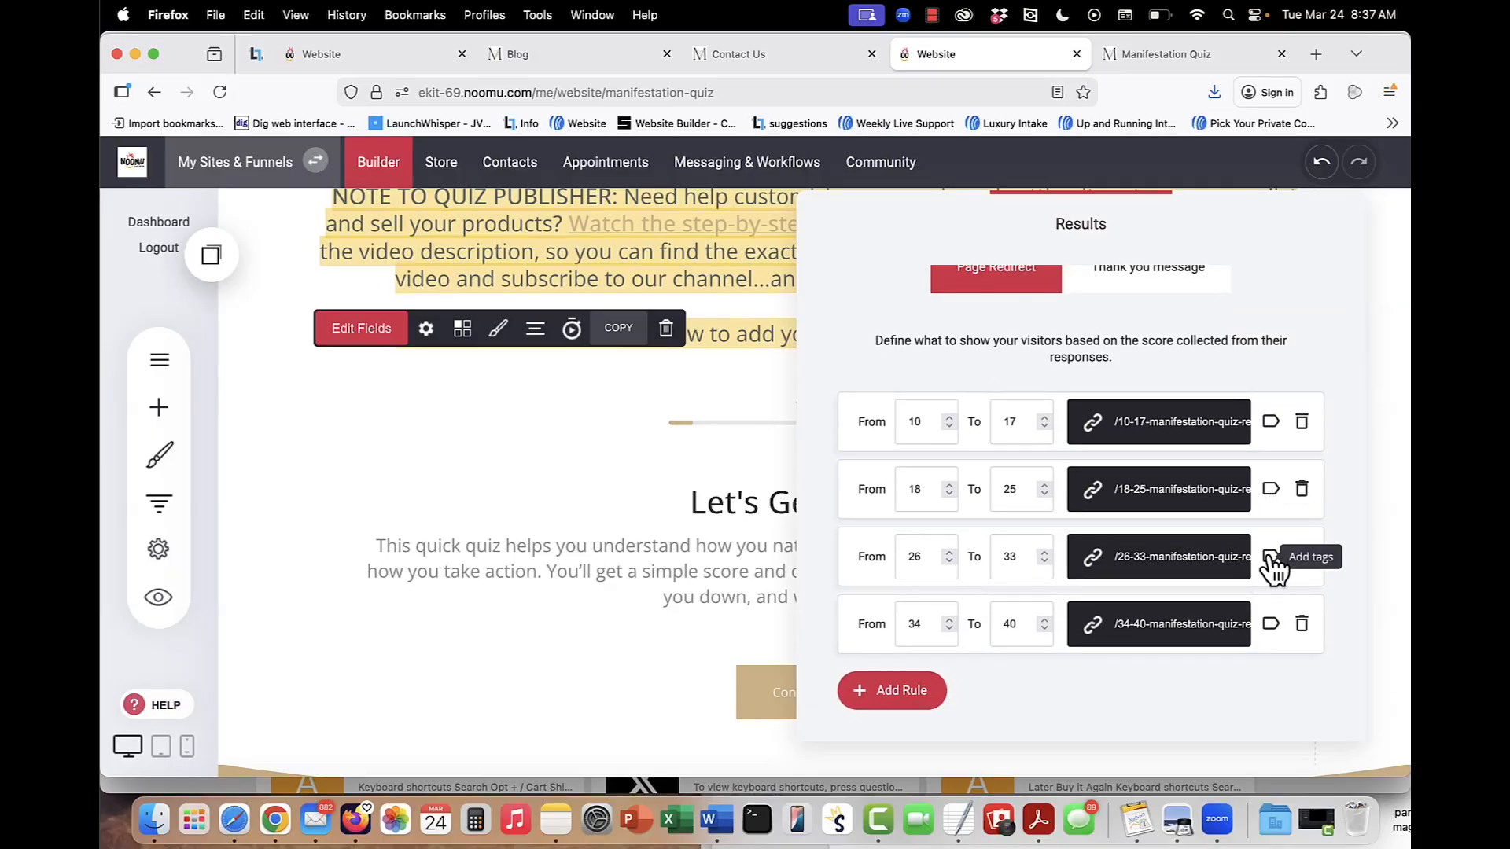
click(1271, 421)
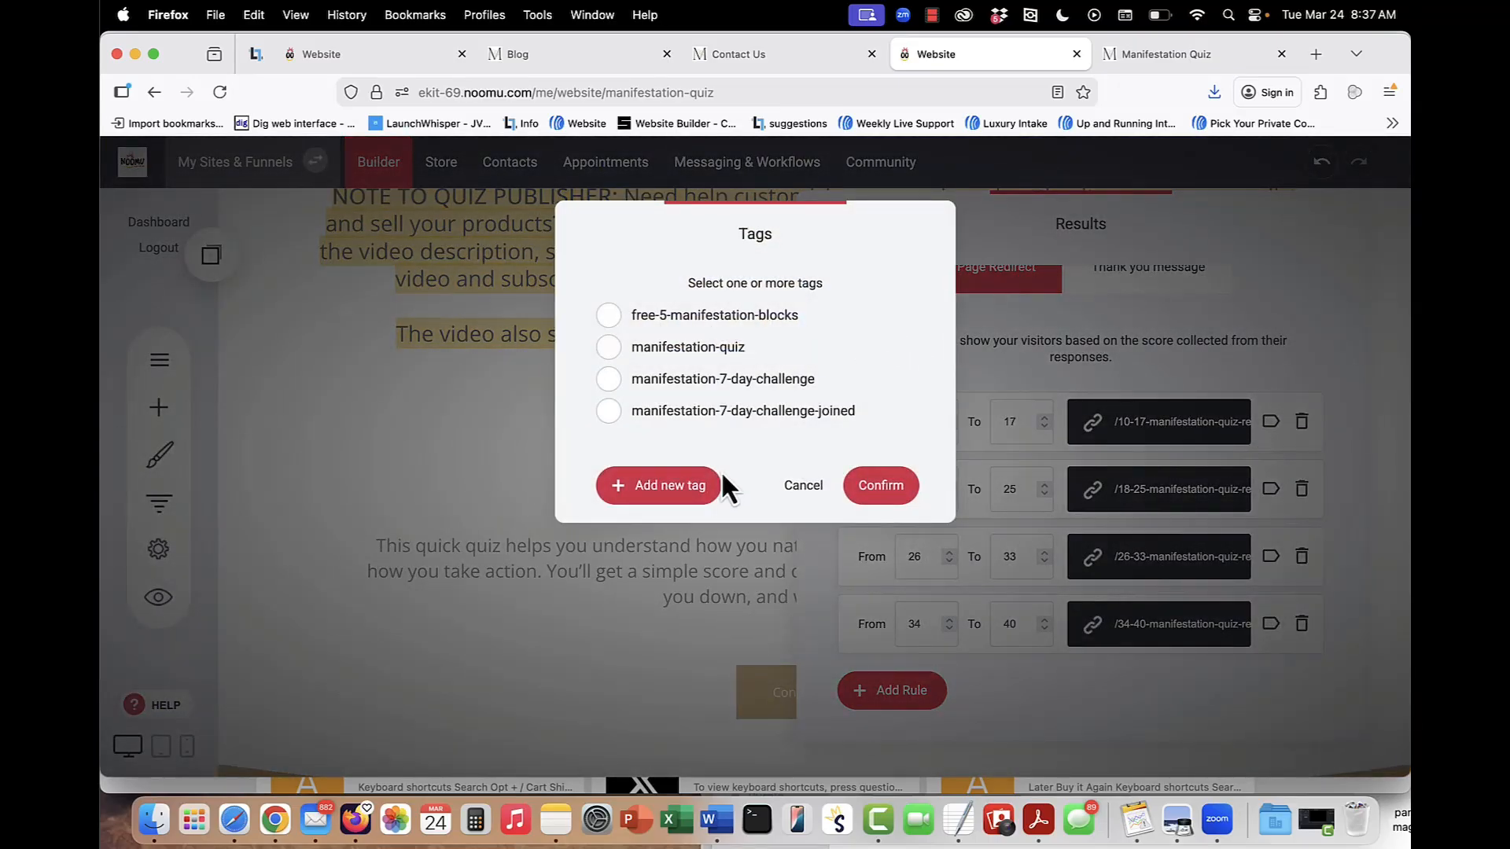
click(802, 486)
click(644, 470)
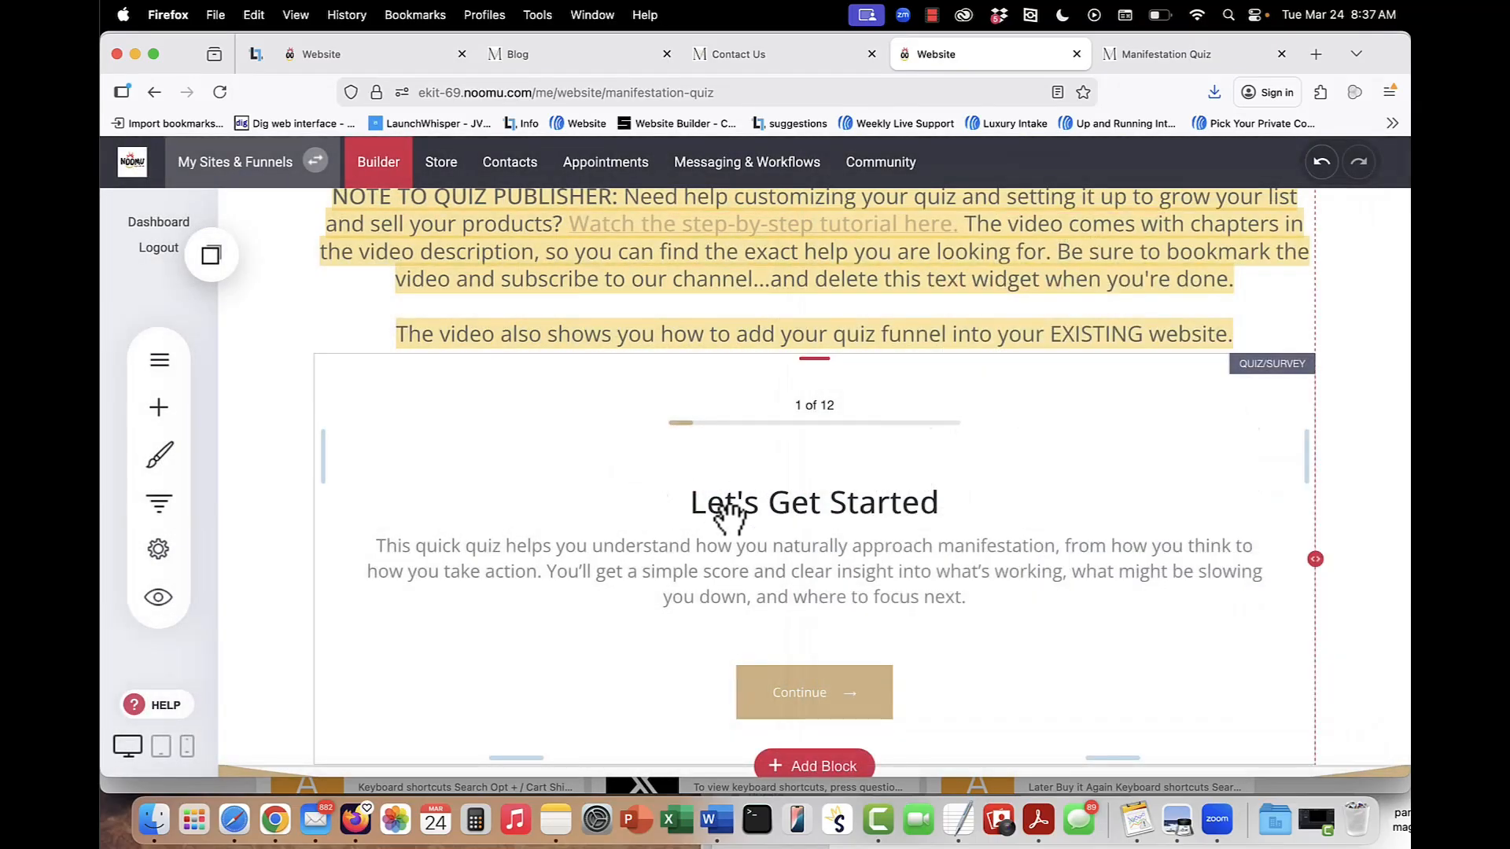
scroll(730, 516, up, 7)
scroll(680, 669, down, 6)
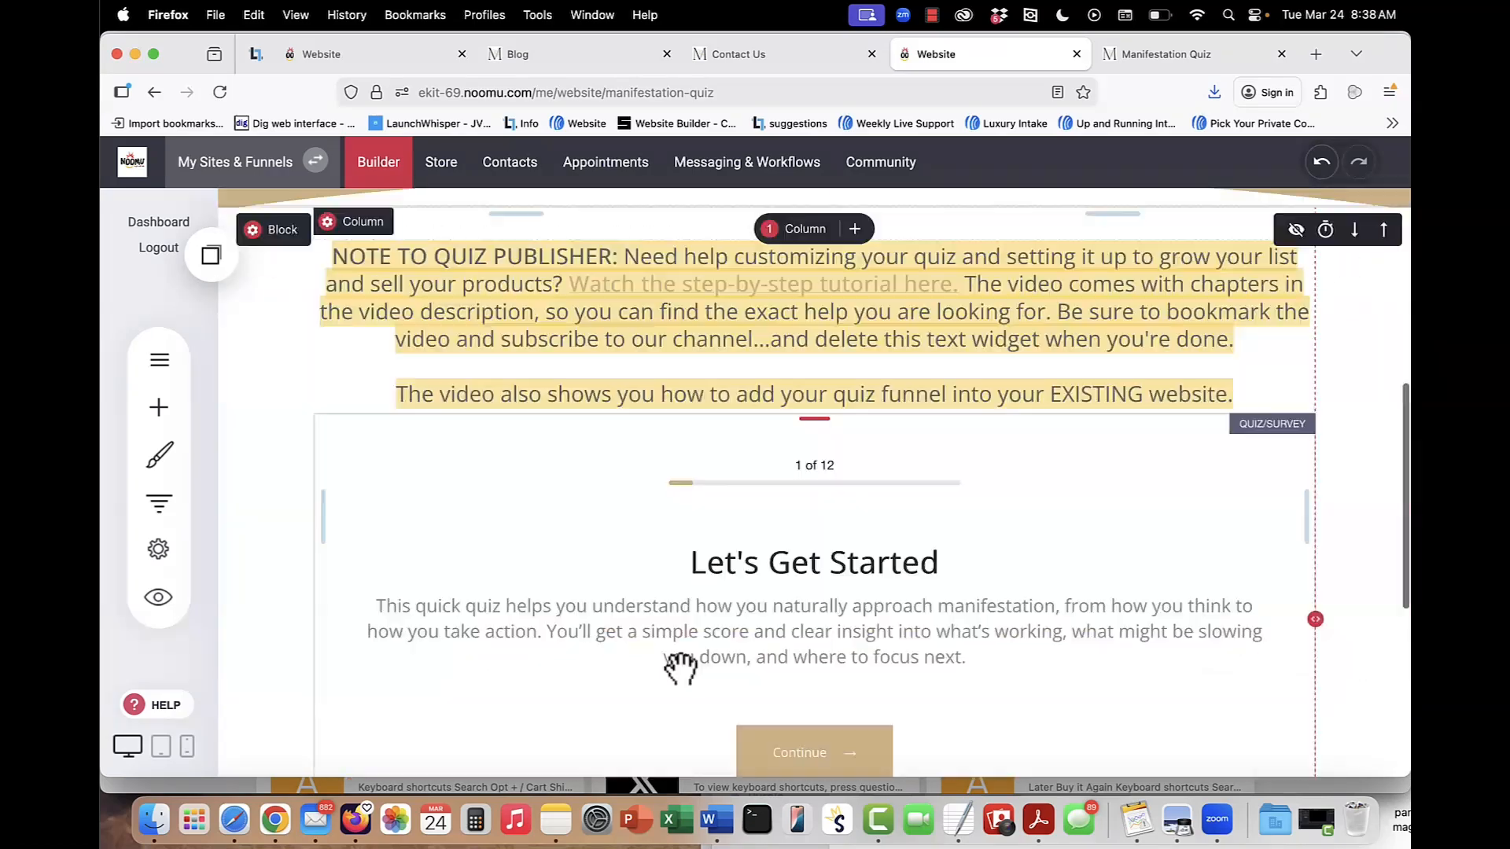
scroll(937, 472, down, 3)
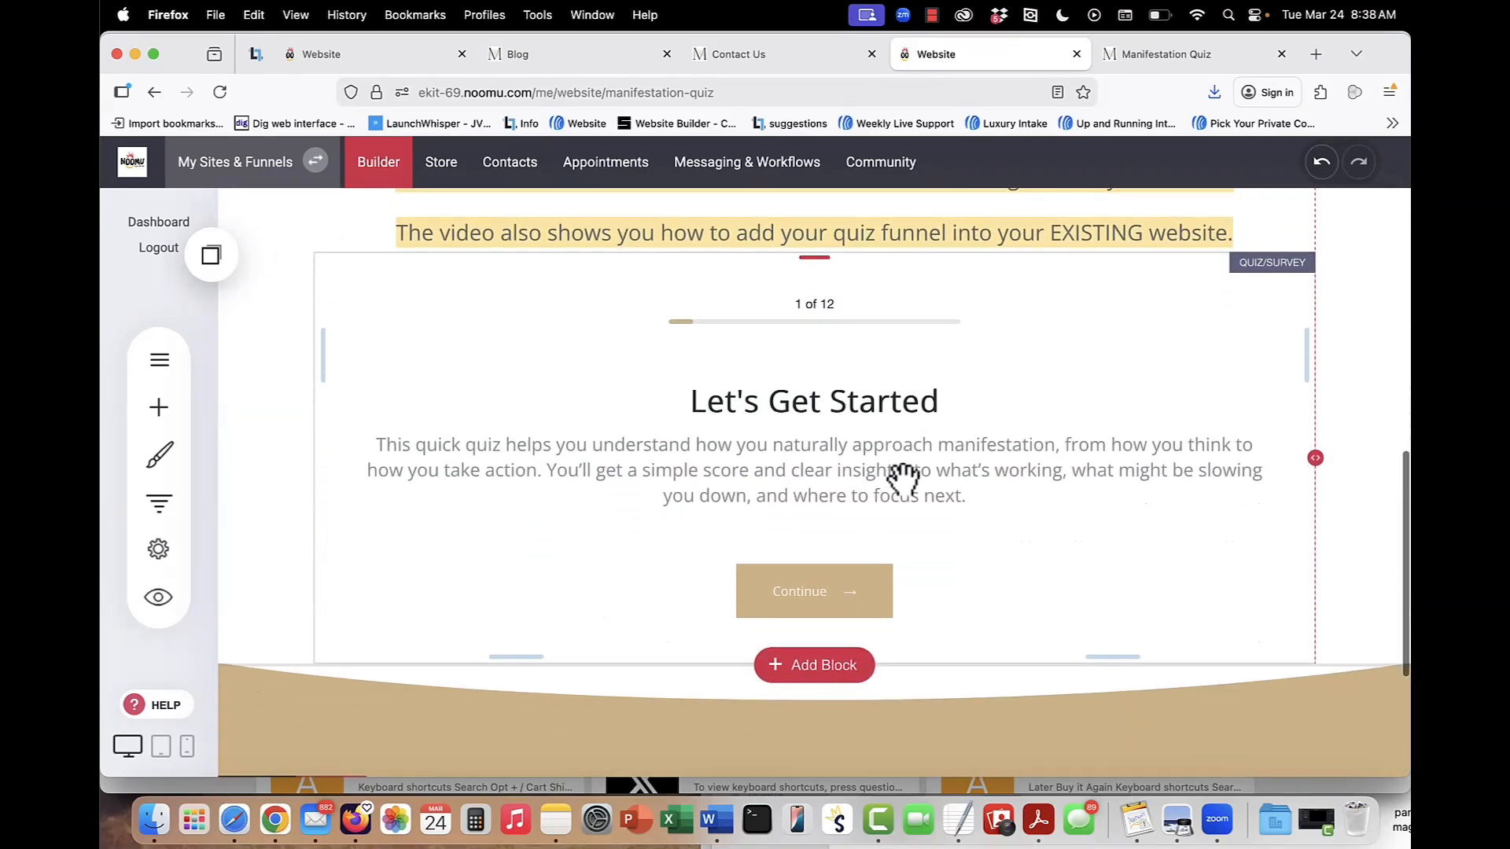
scroll(870, 498, up, 3)
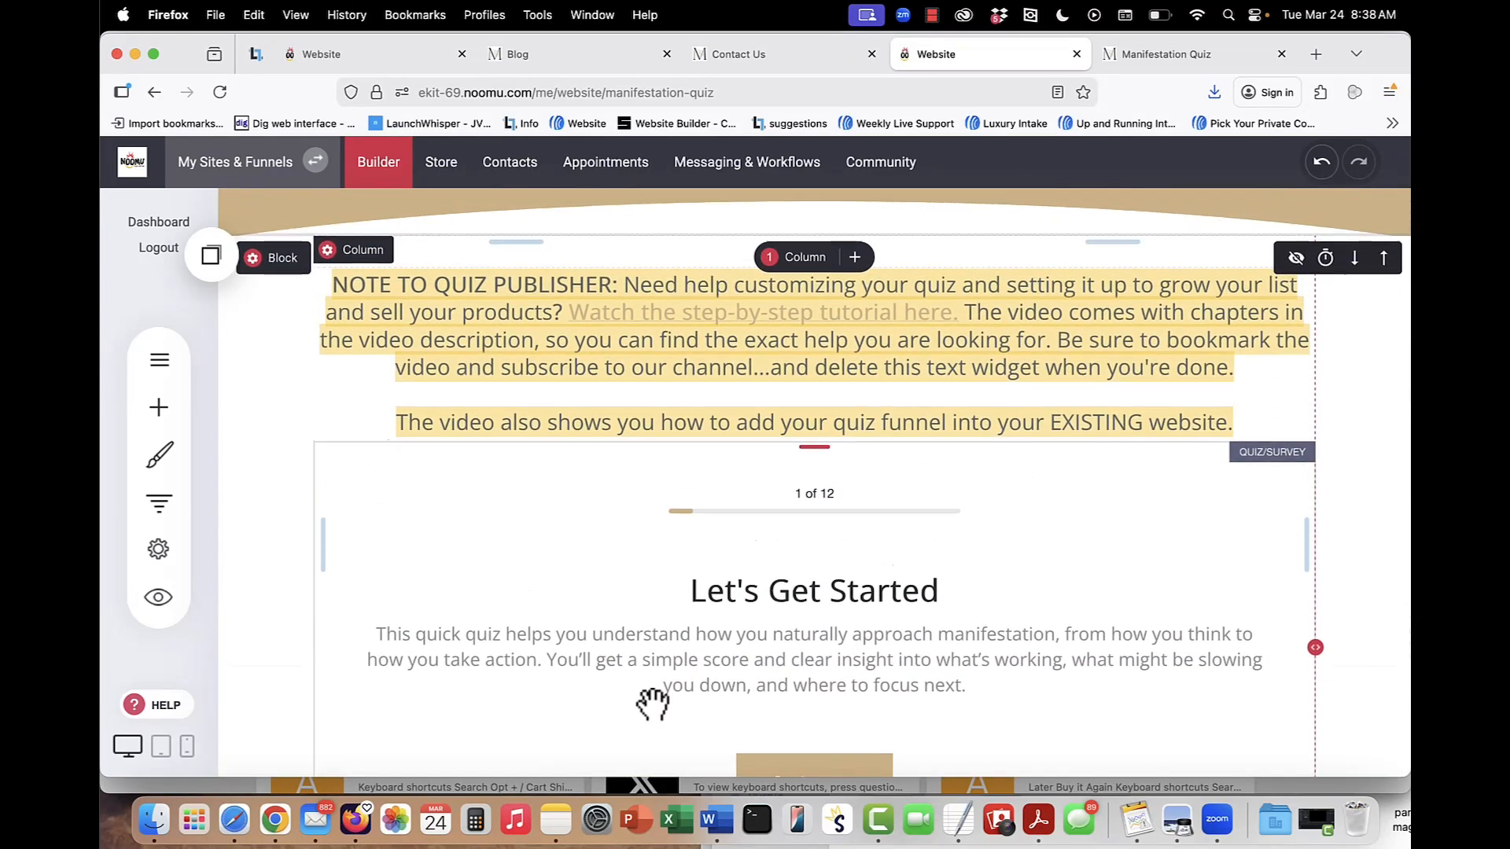
scroll(652, 704, down, 4)
scroll(652, 704, up, 4)
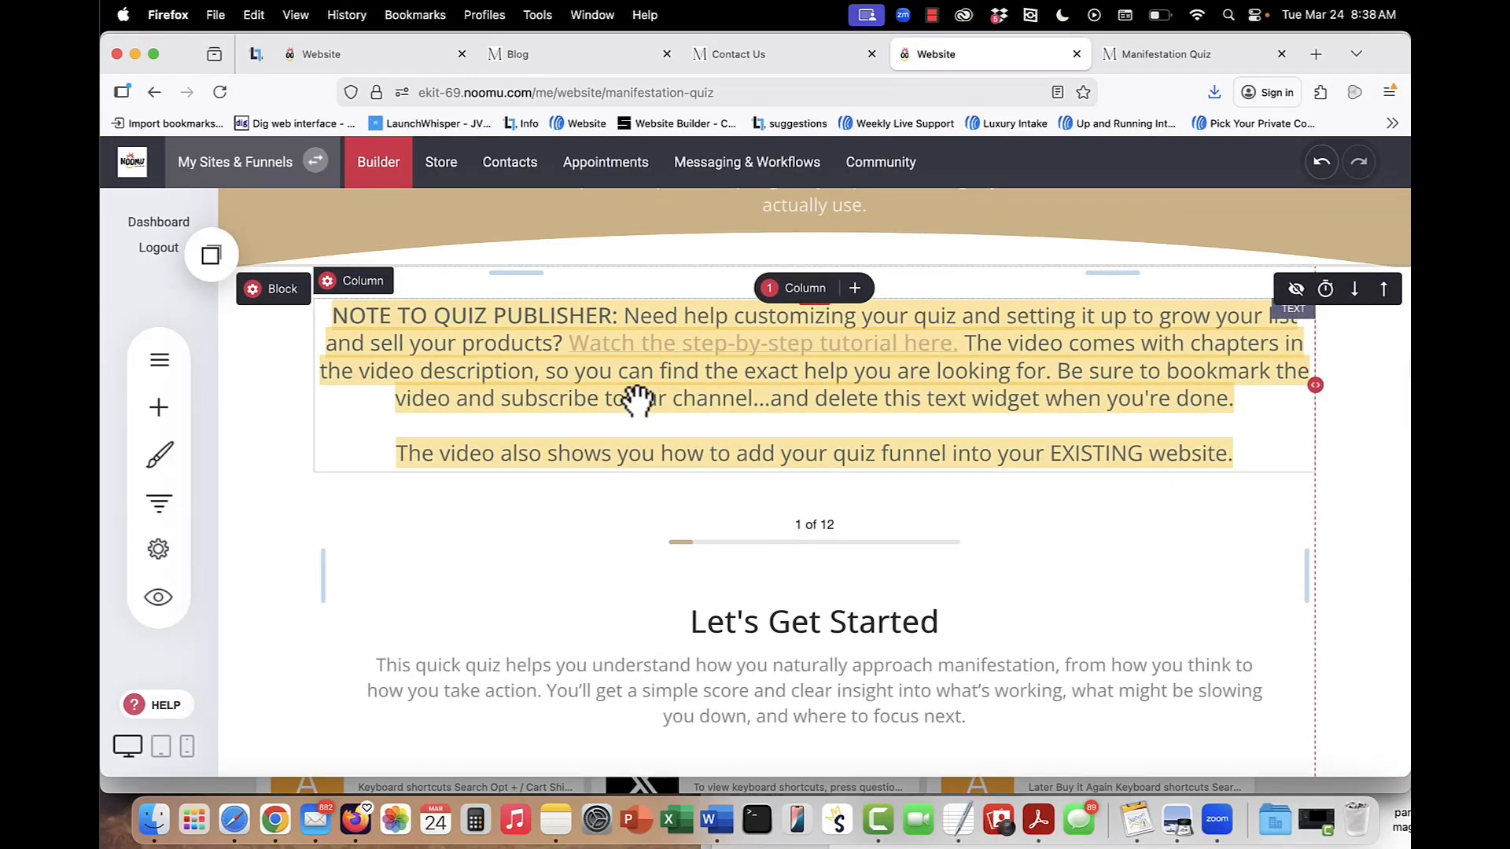
scroll(692, 307, up, 3)
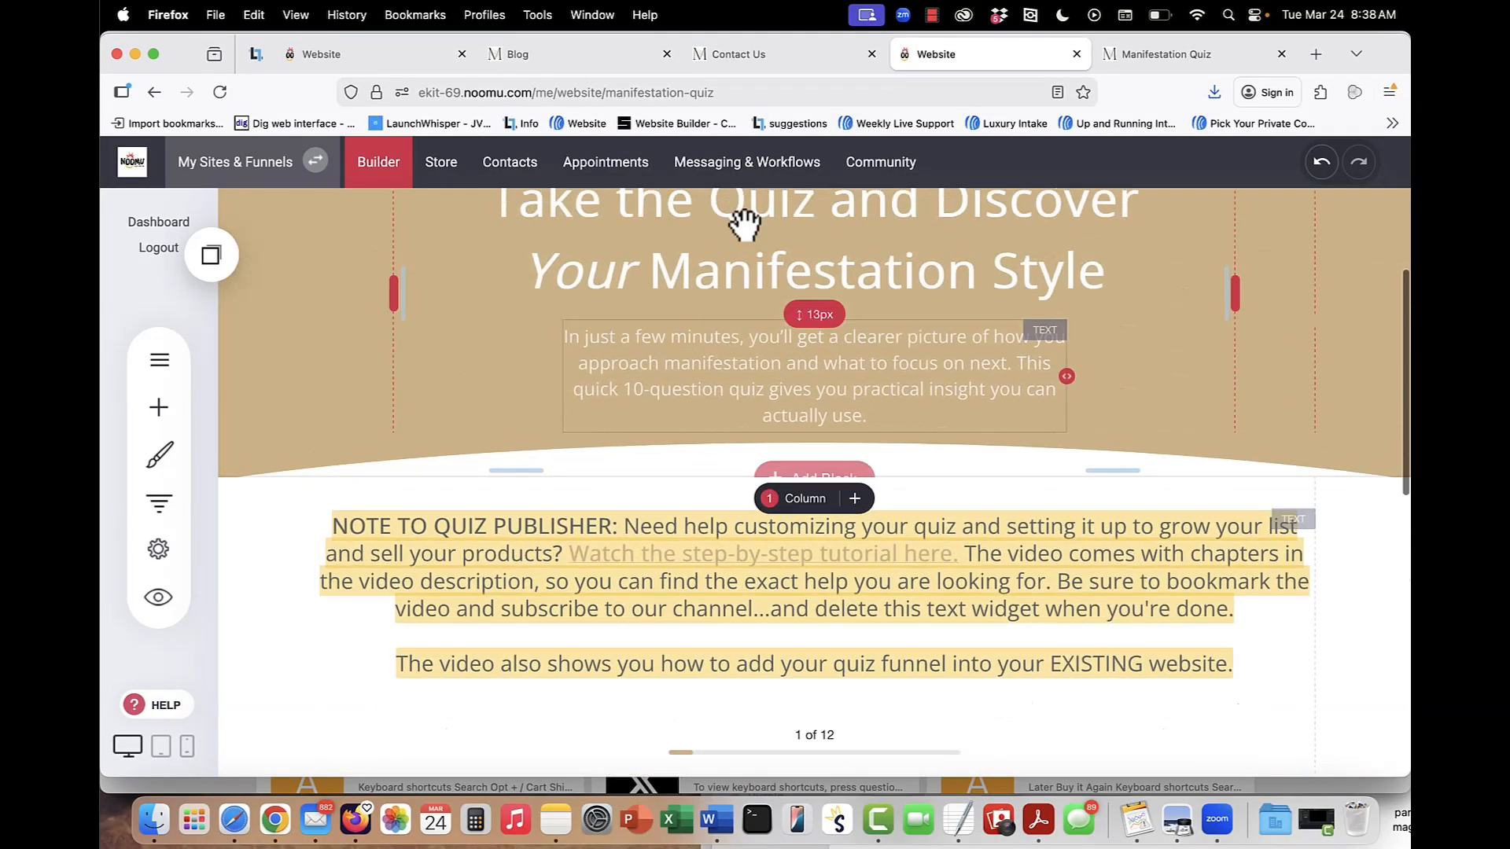
Open the Manifestation Quiz Thank You automation and bring up the content of its "Thanks for Taking the Manifestation Quiz!" email.
click(748, 163)
click(284, 397)
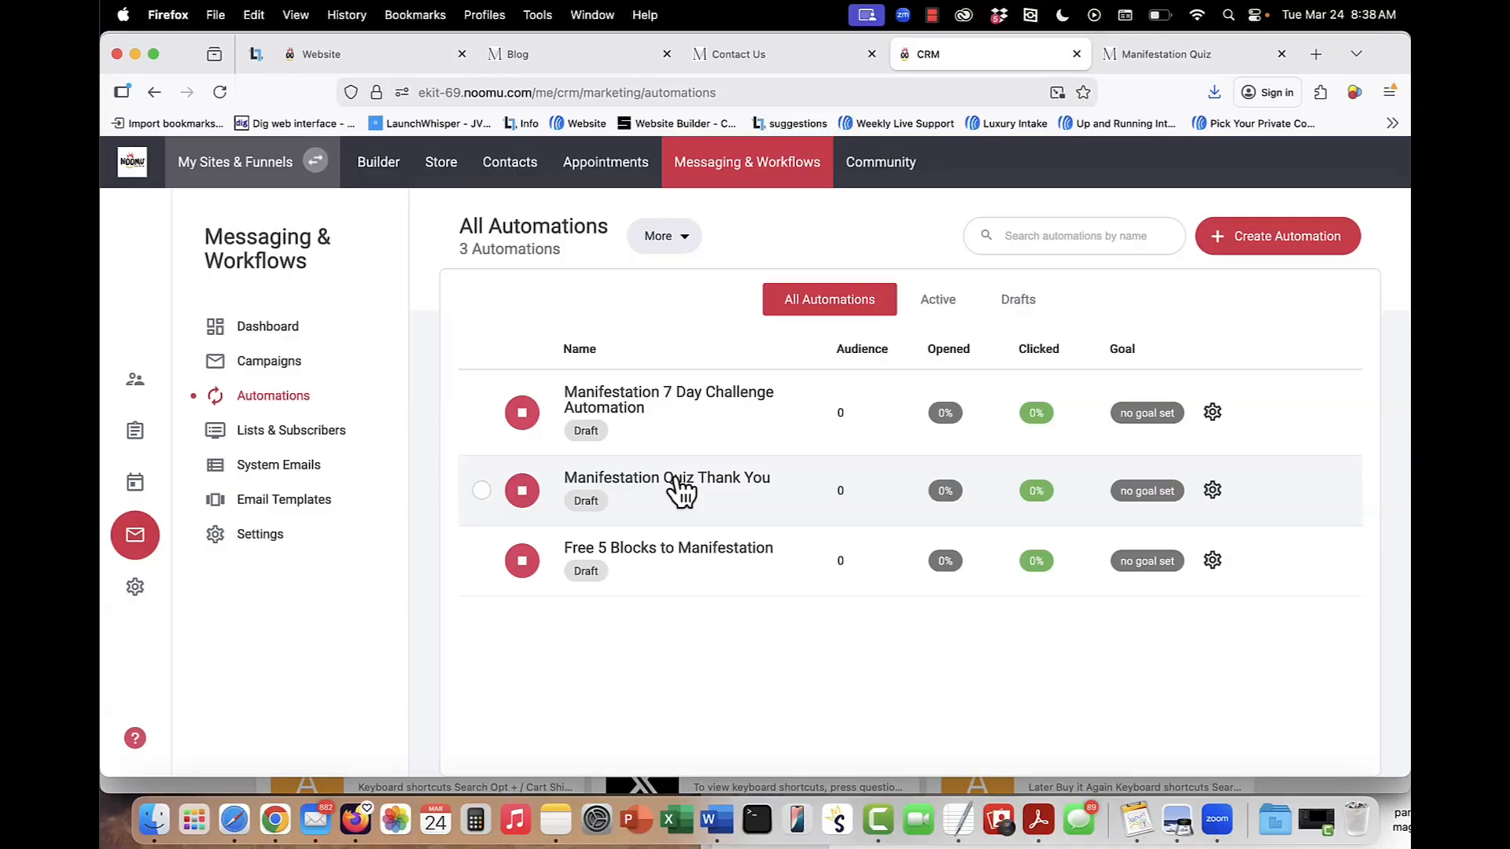
click(681, 481)
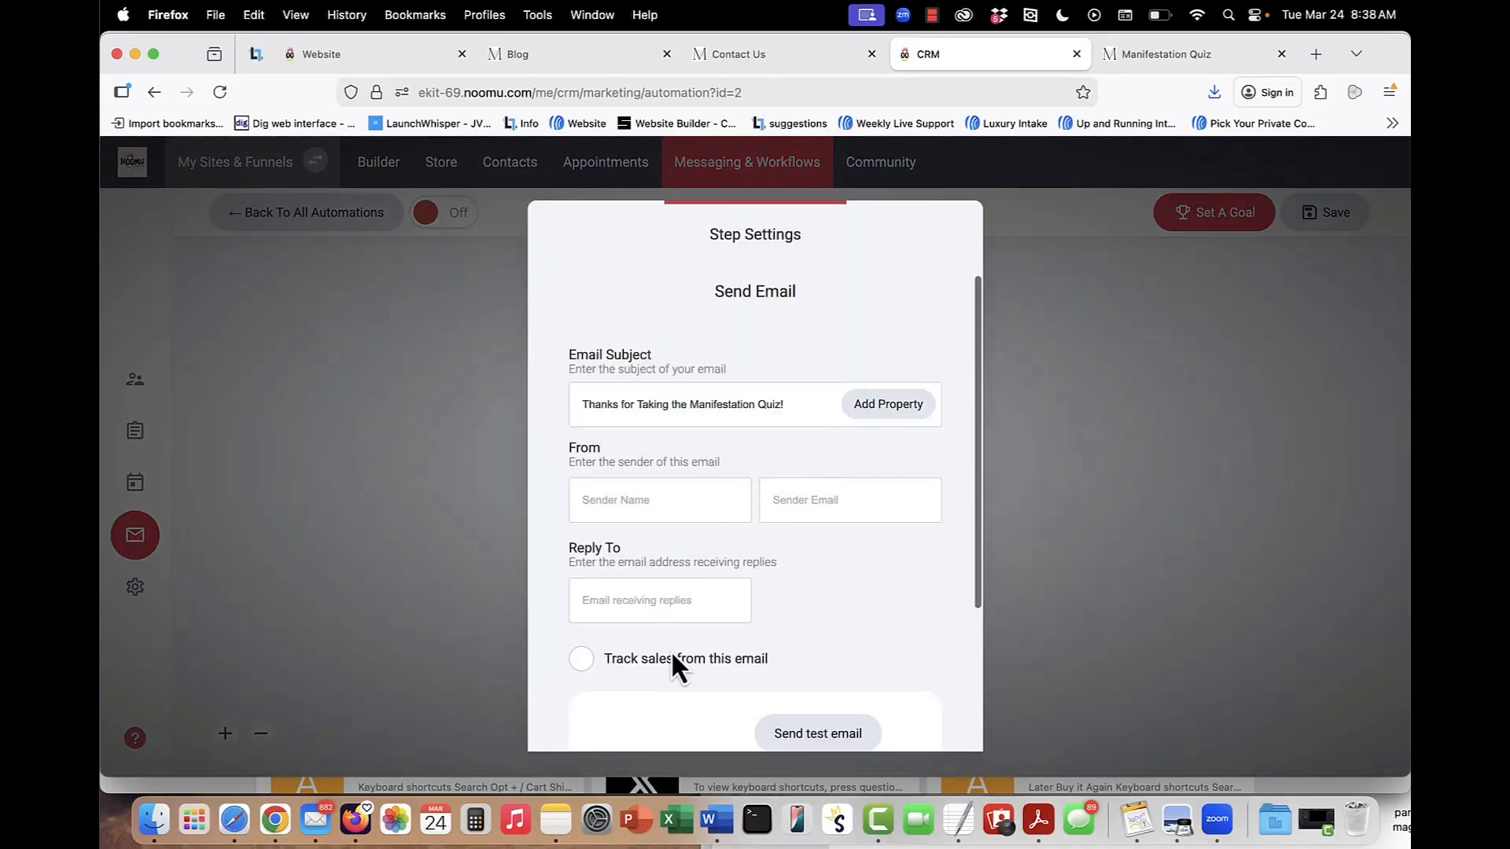
scroll(779, 652, down, 5)
click(827, 598)
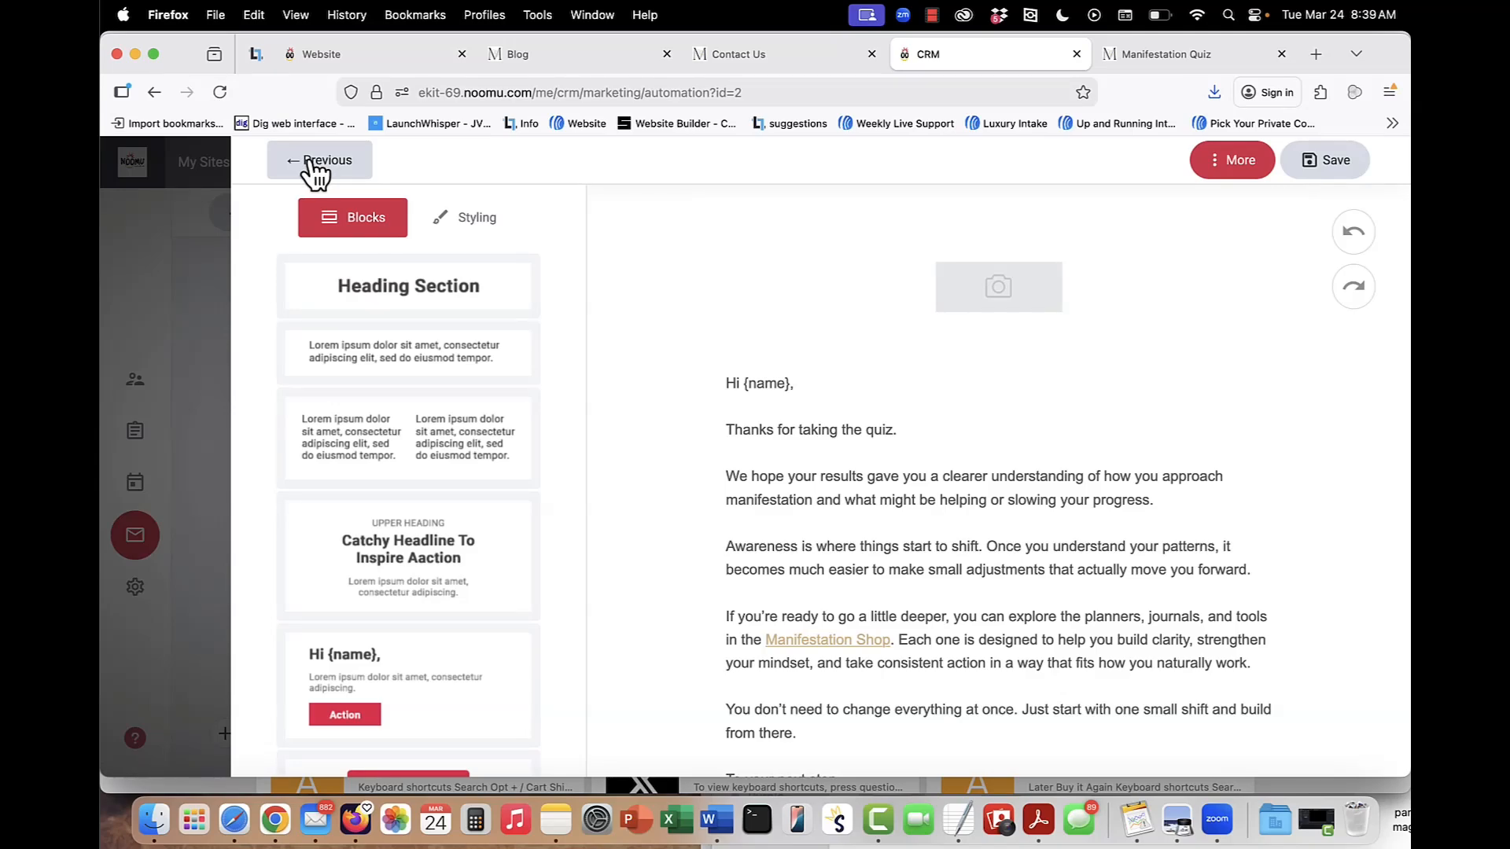
Read through the quiz thank-you email, leave the email editor without changes and return to the list of all automations.
scroll(826, 464, down, 5)
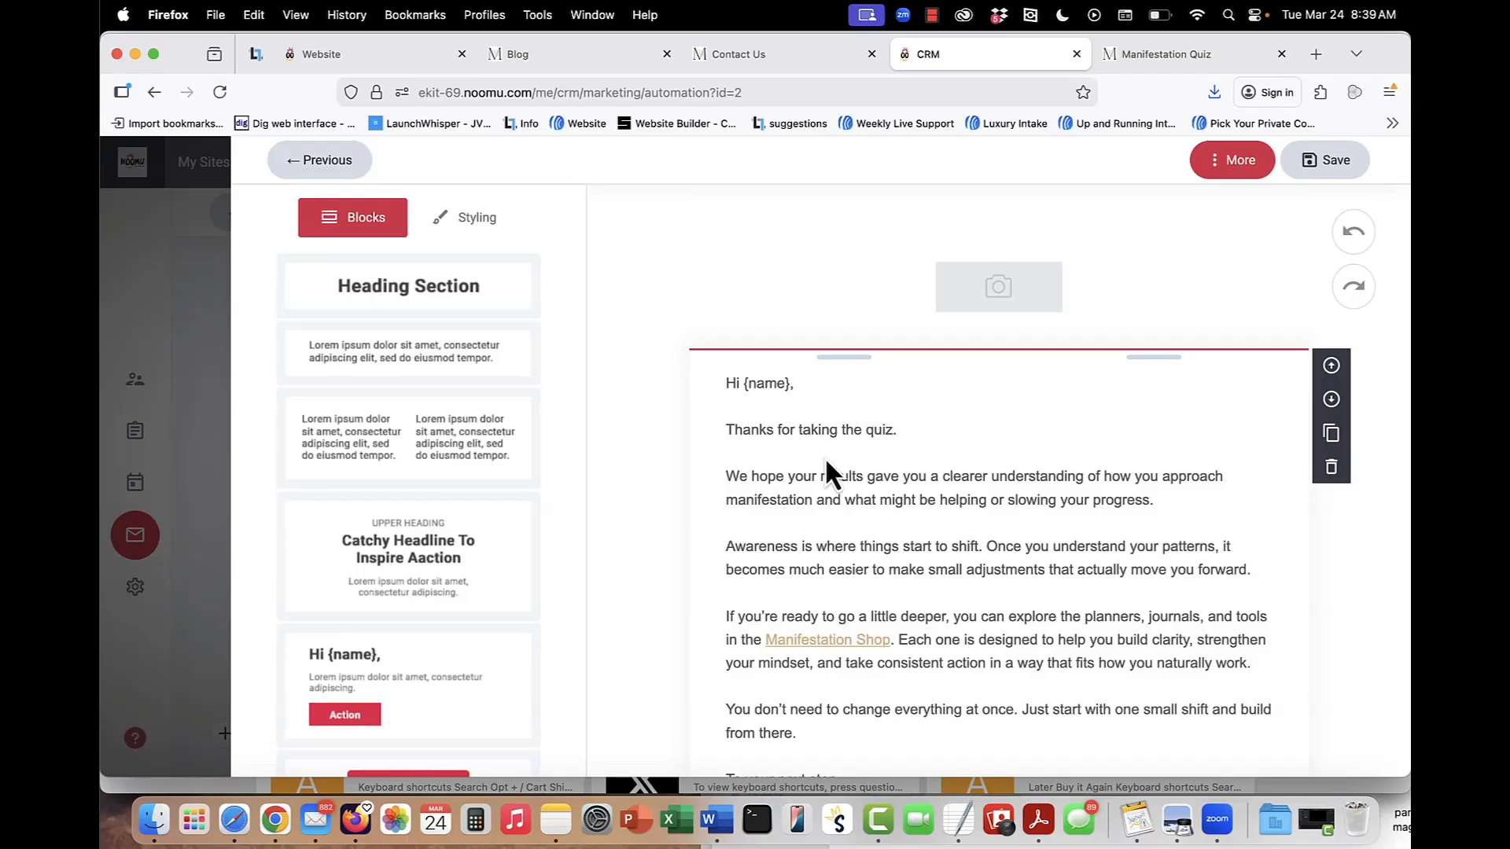
scroll(828, 551, up, 3)
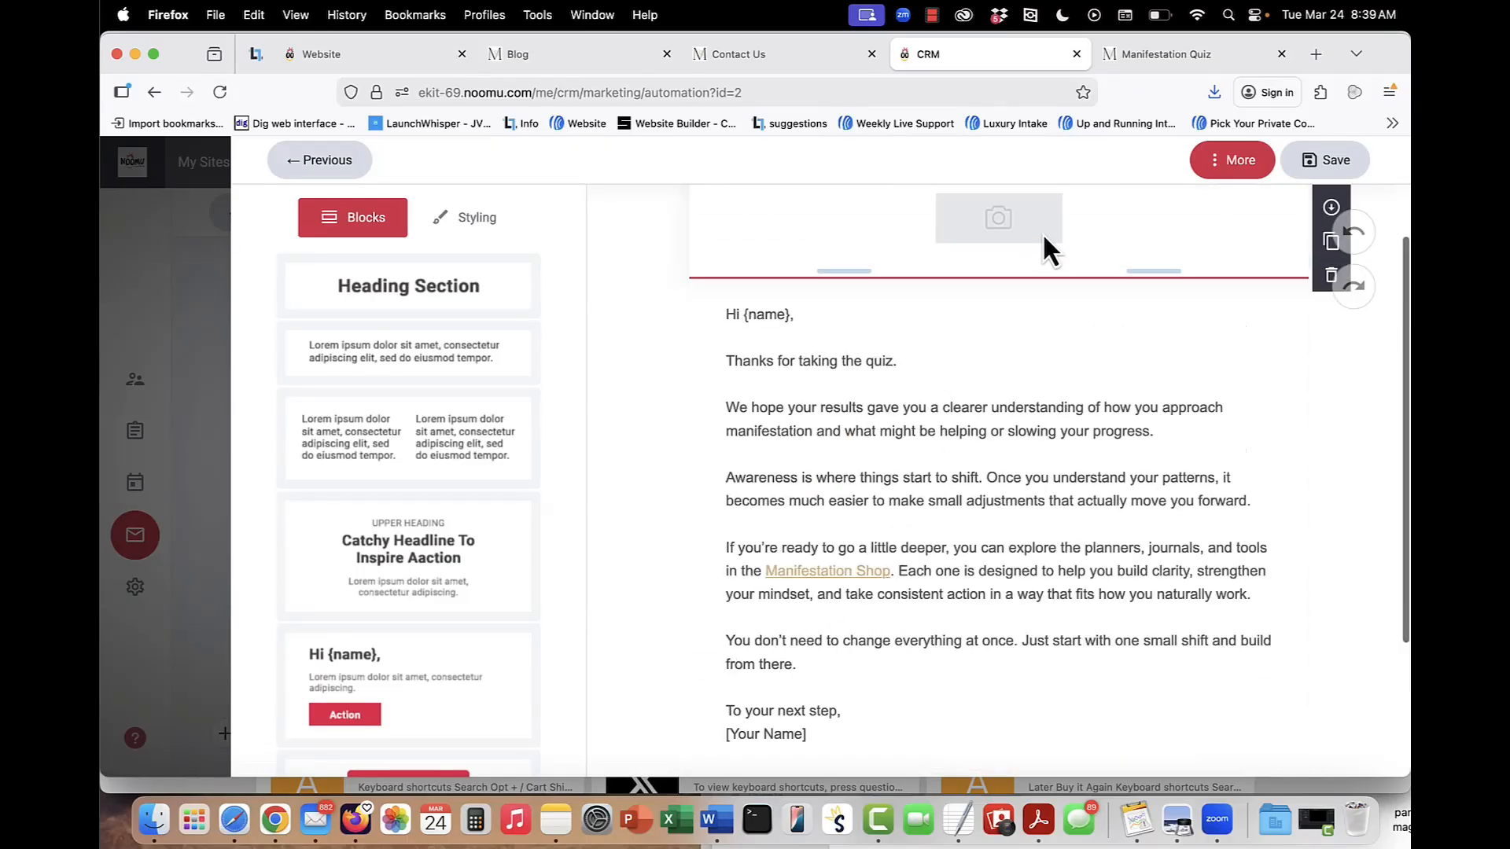
scroll(829, 550, down, 4)
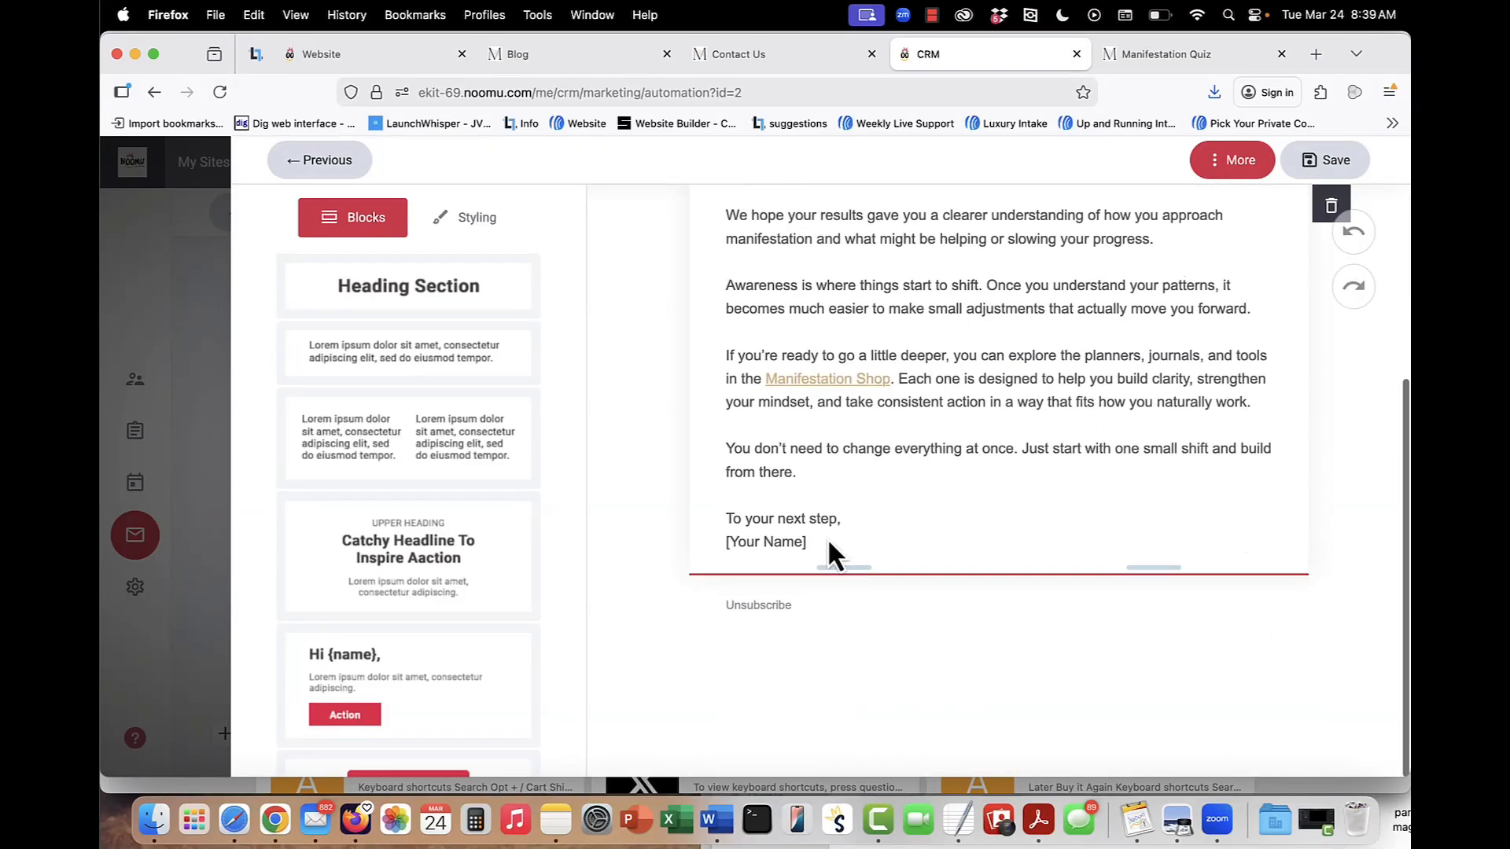
click(330, 165)
click(1230, 407)
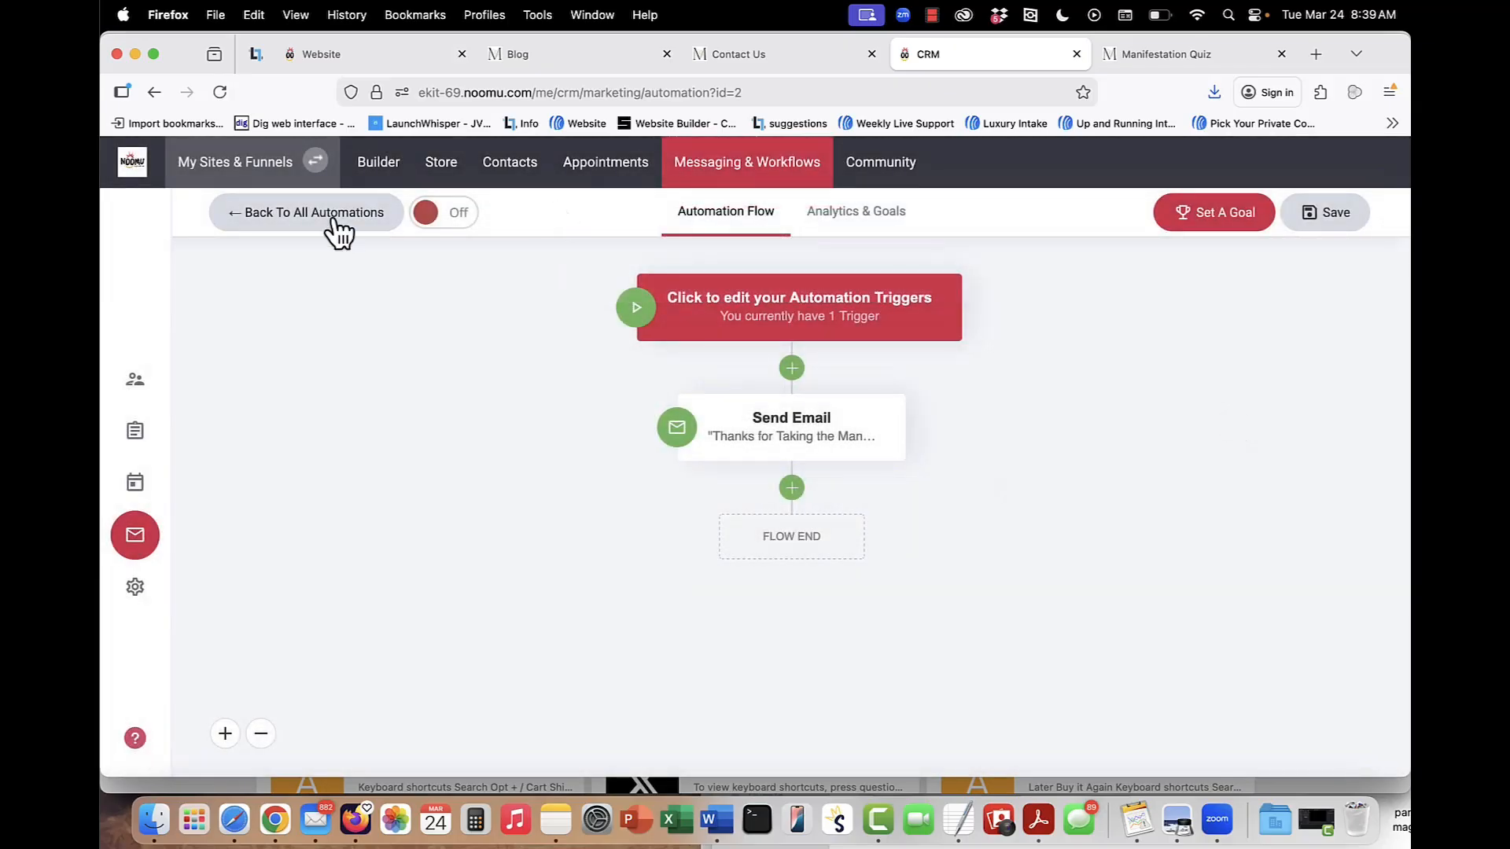
click(244, 213)
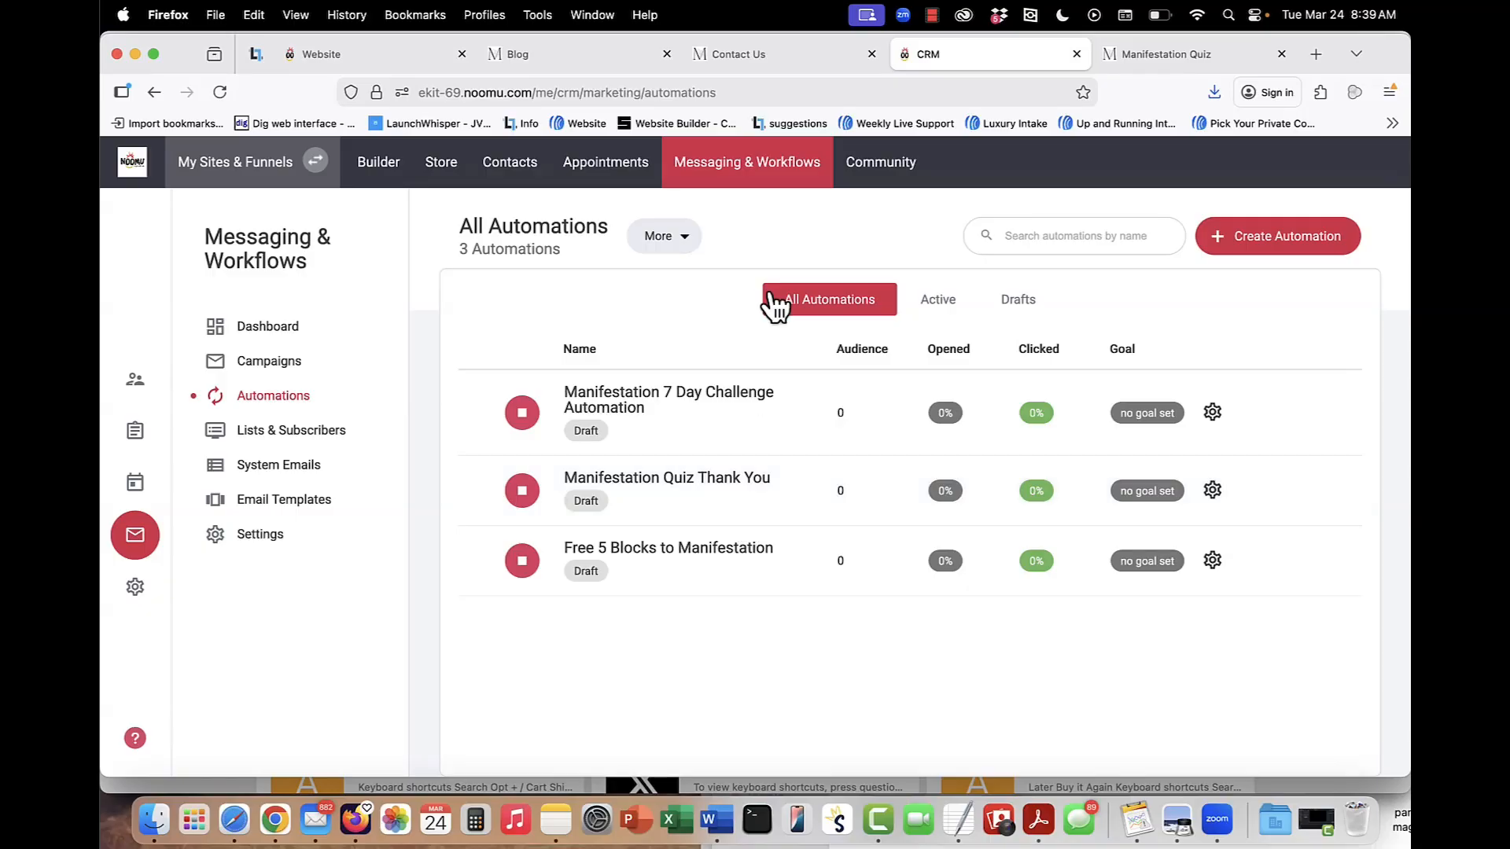
Go back to the website builder and open the sign-up page in the Manifestation 7 Day Challenge folder.
click(381, 164)
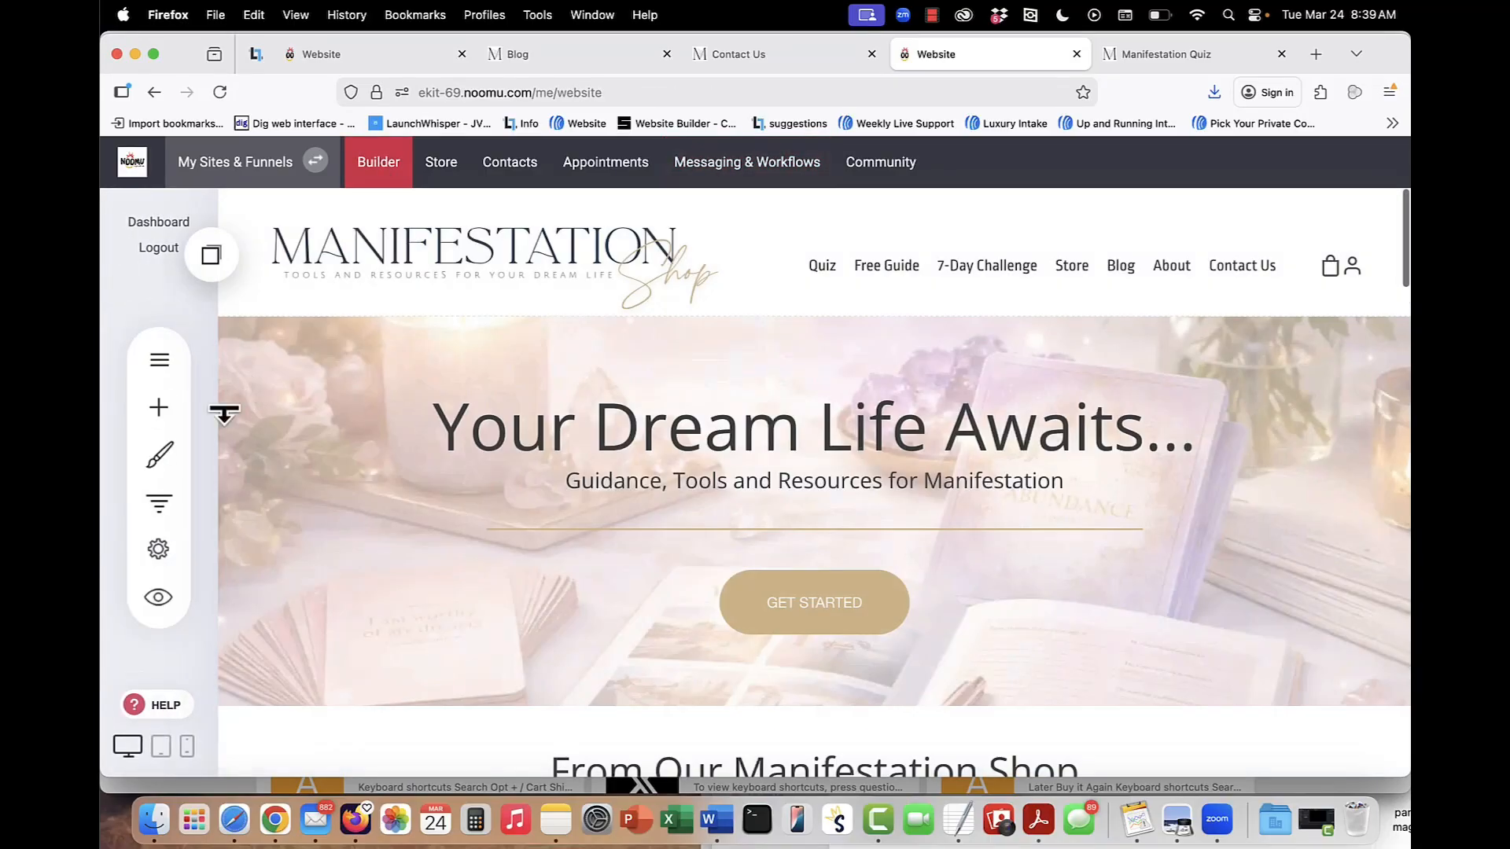
click(154, 376)
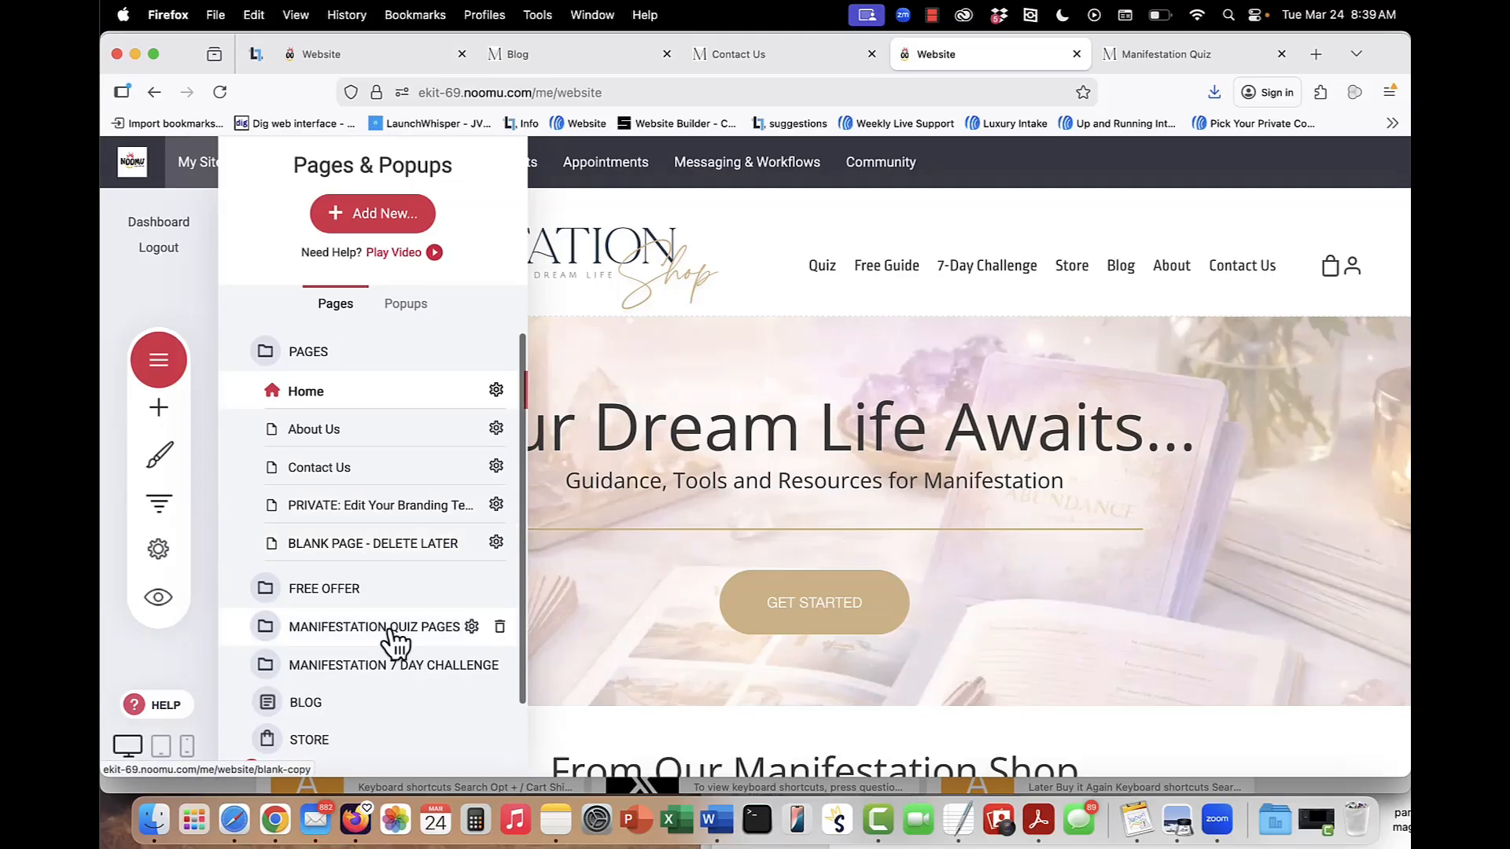
click(393, 636)
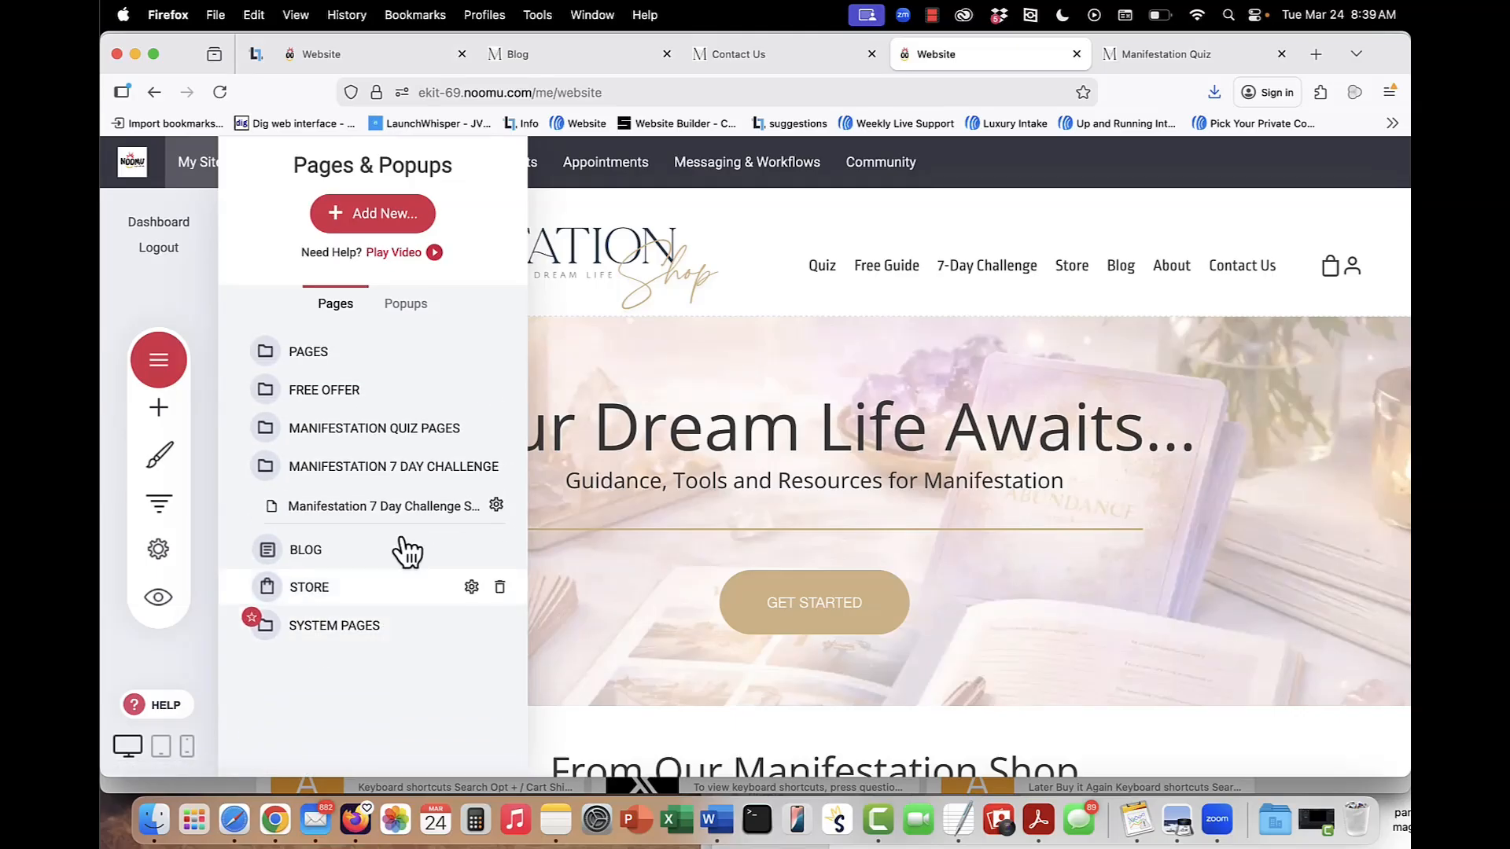
click(391, 508)
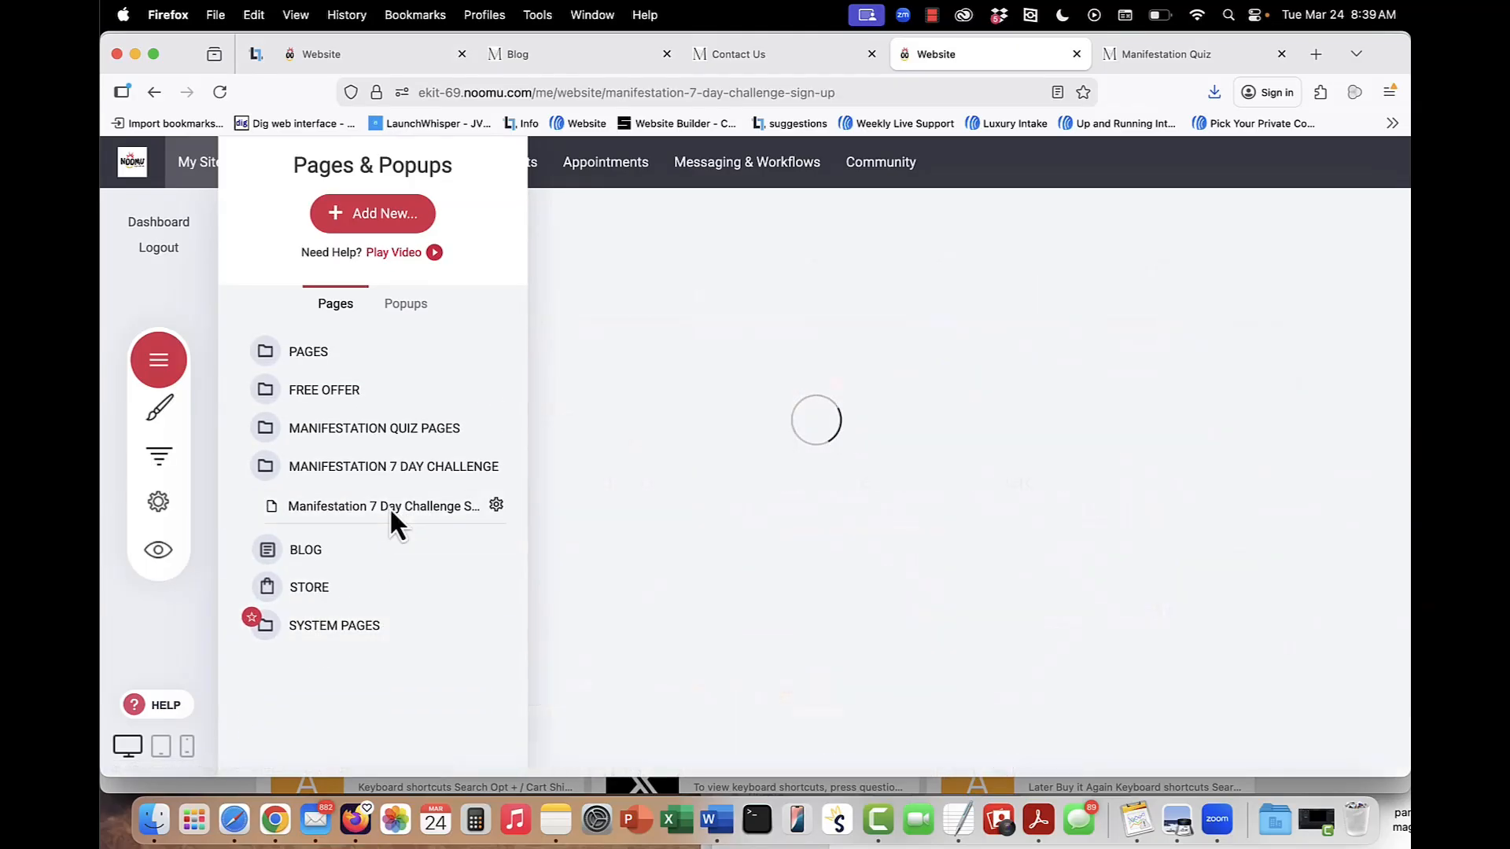
Review the challenge sign-up form's thank-you page, connected email list and tag settings, and close them without changes.
scroll(1086, 519, down, 3)
click(1088, 521)
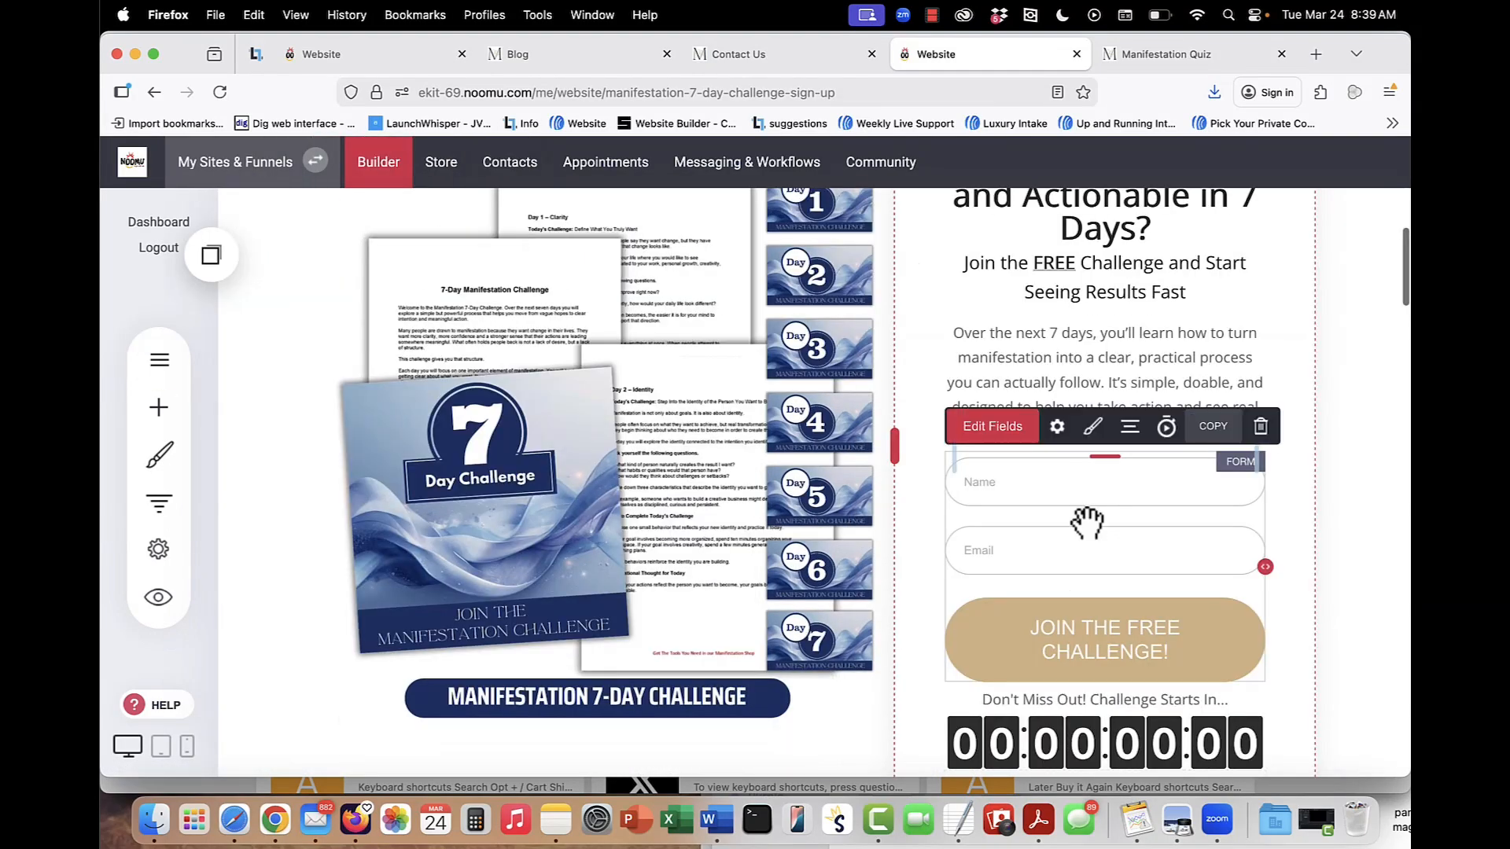
click(1059, 429)
scroll(643, 526, down, 5)
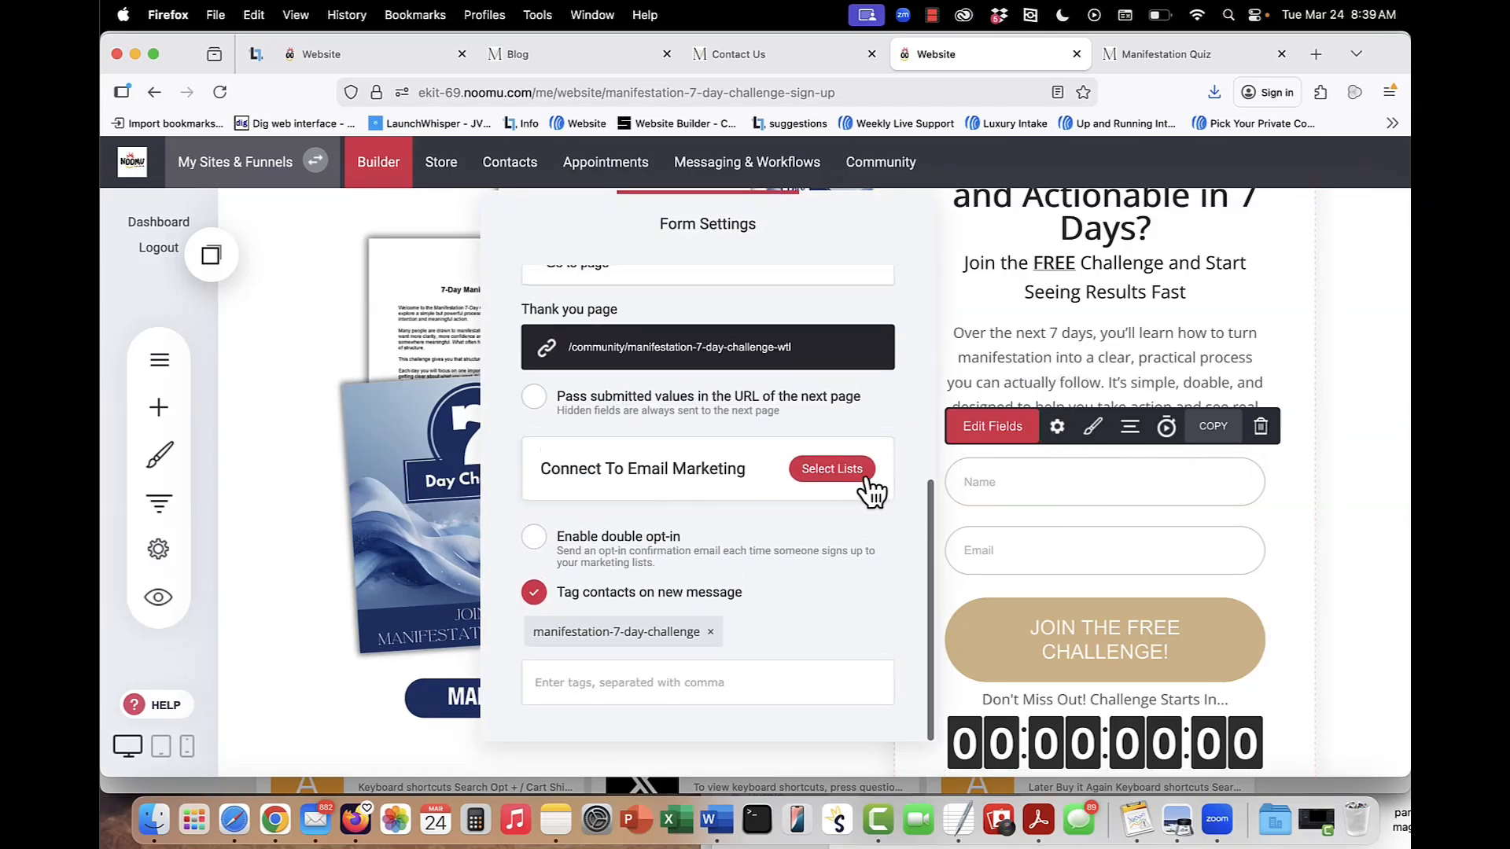
click(861, 472)
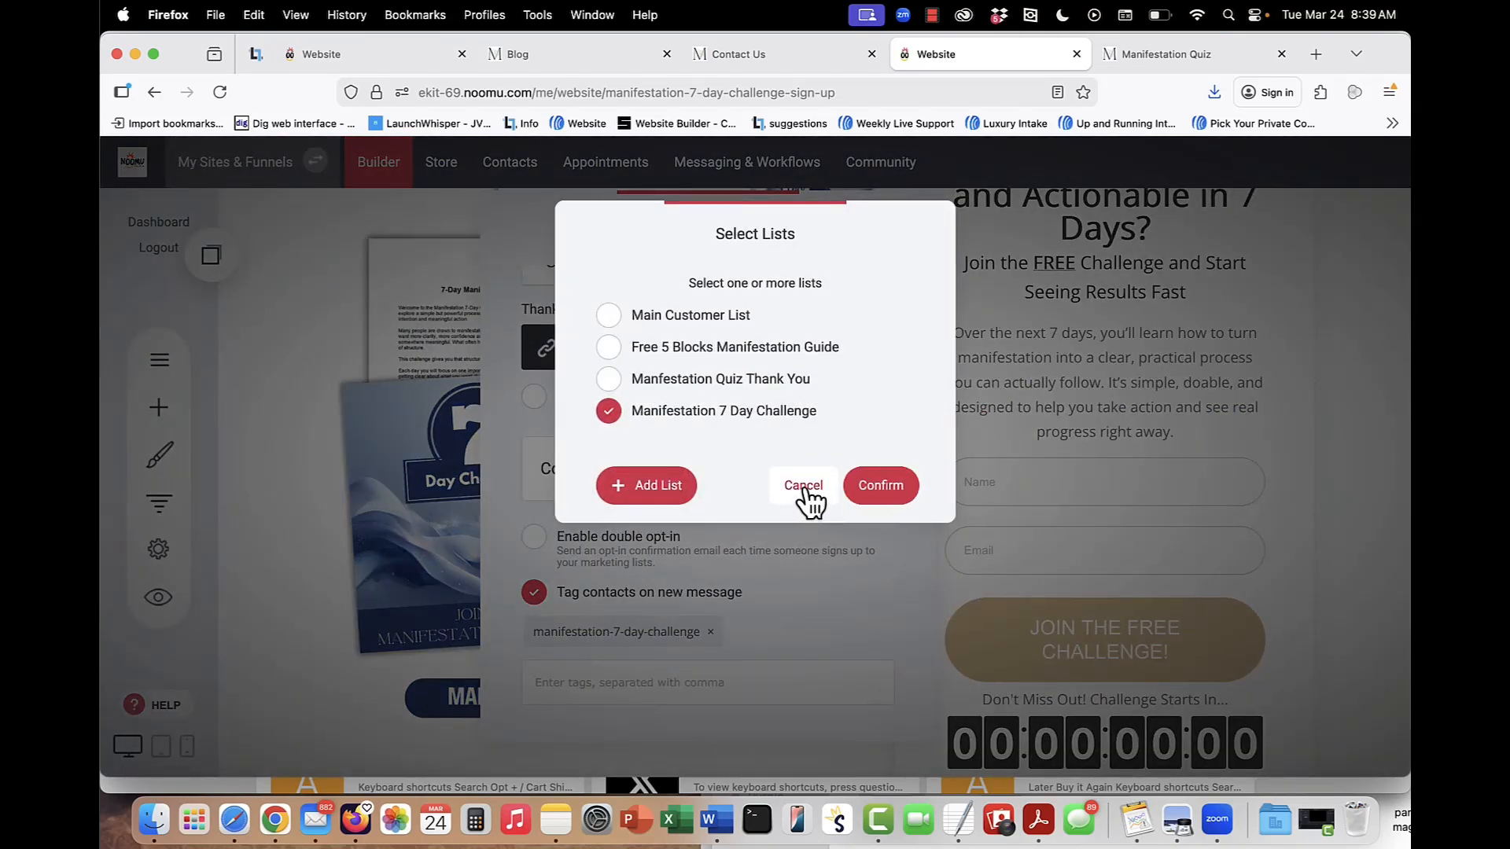
click(803, 488)
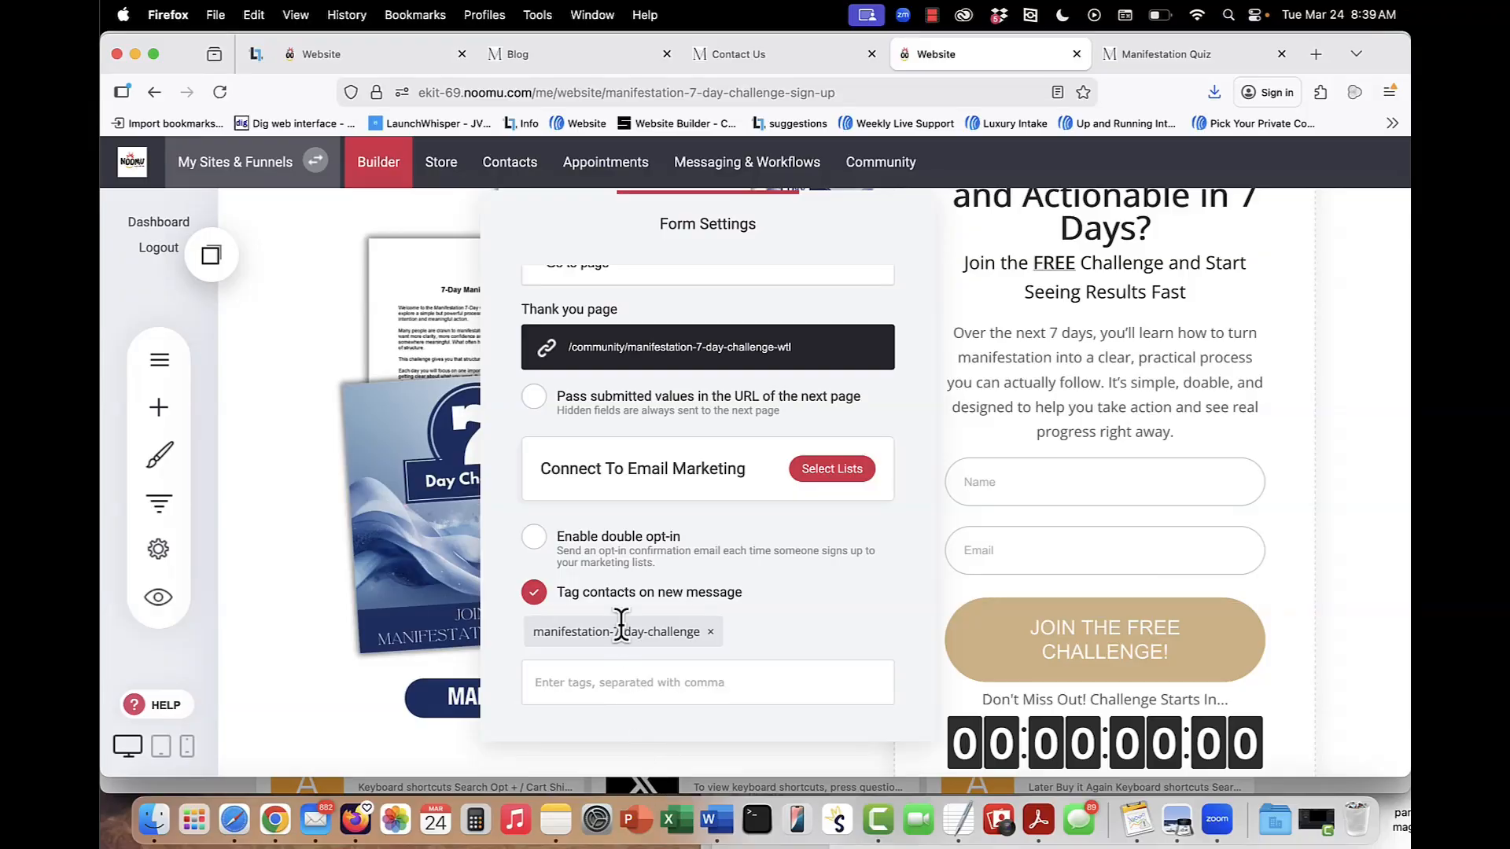
click(1227, 464)
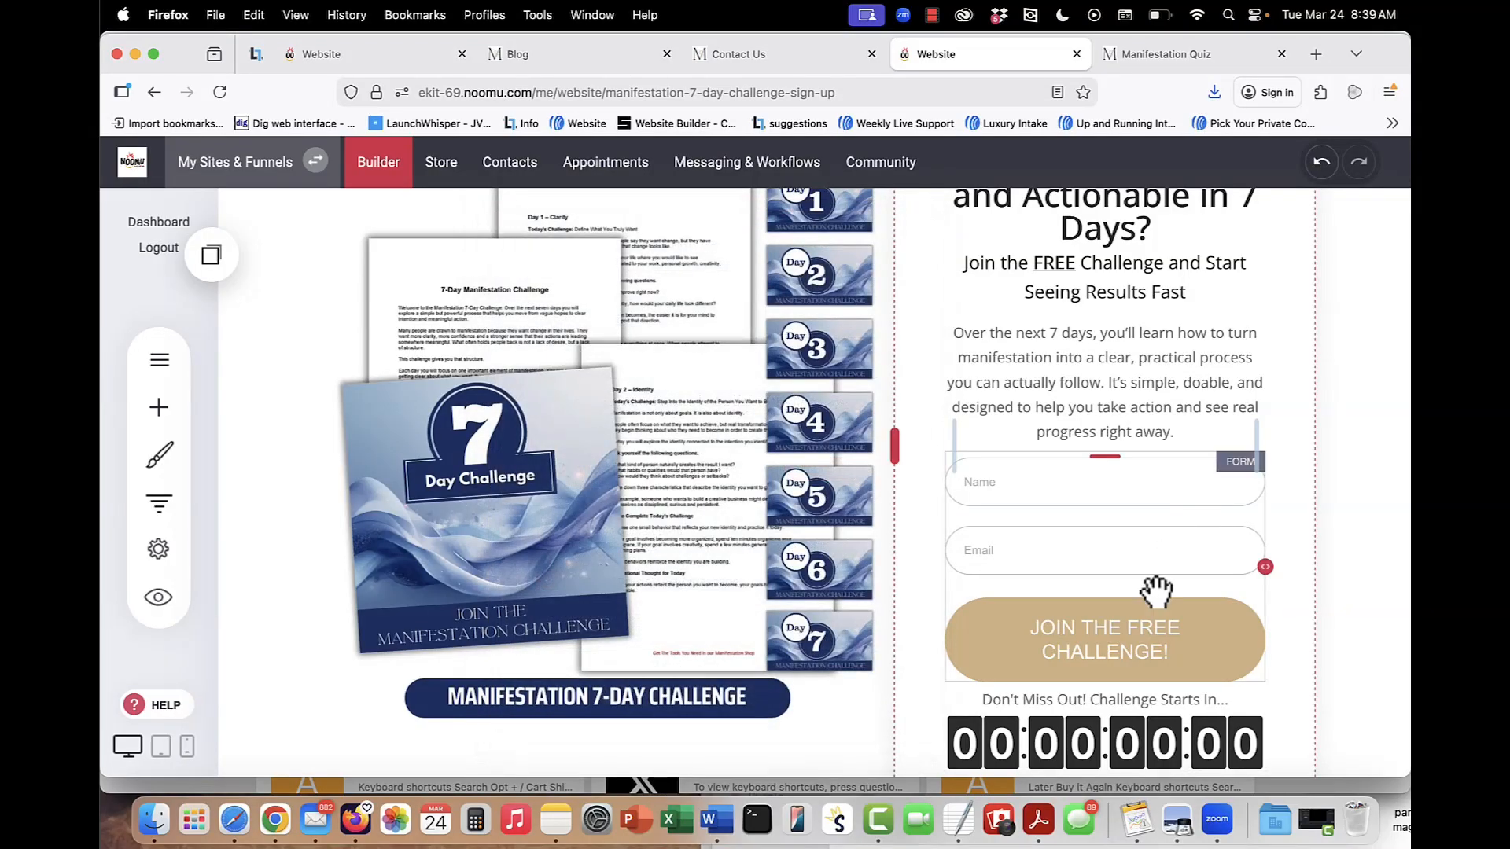
Look over the challenge countdown area and open the website owner's setup training note for editing, leaving its text as is.
scroll(1157, 596, down, 3)
click(1079, 569)
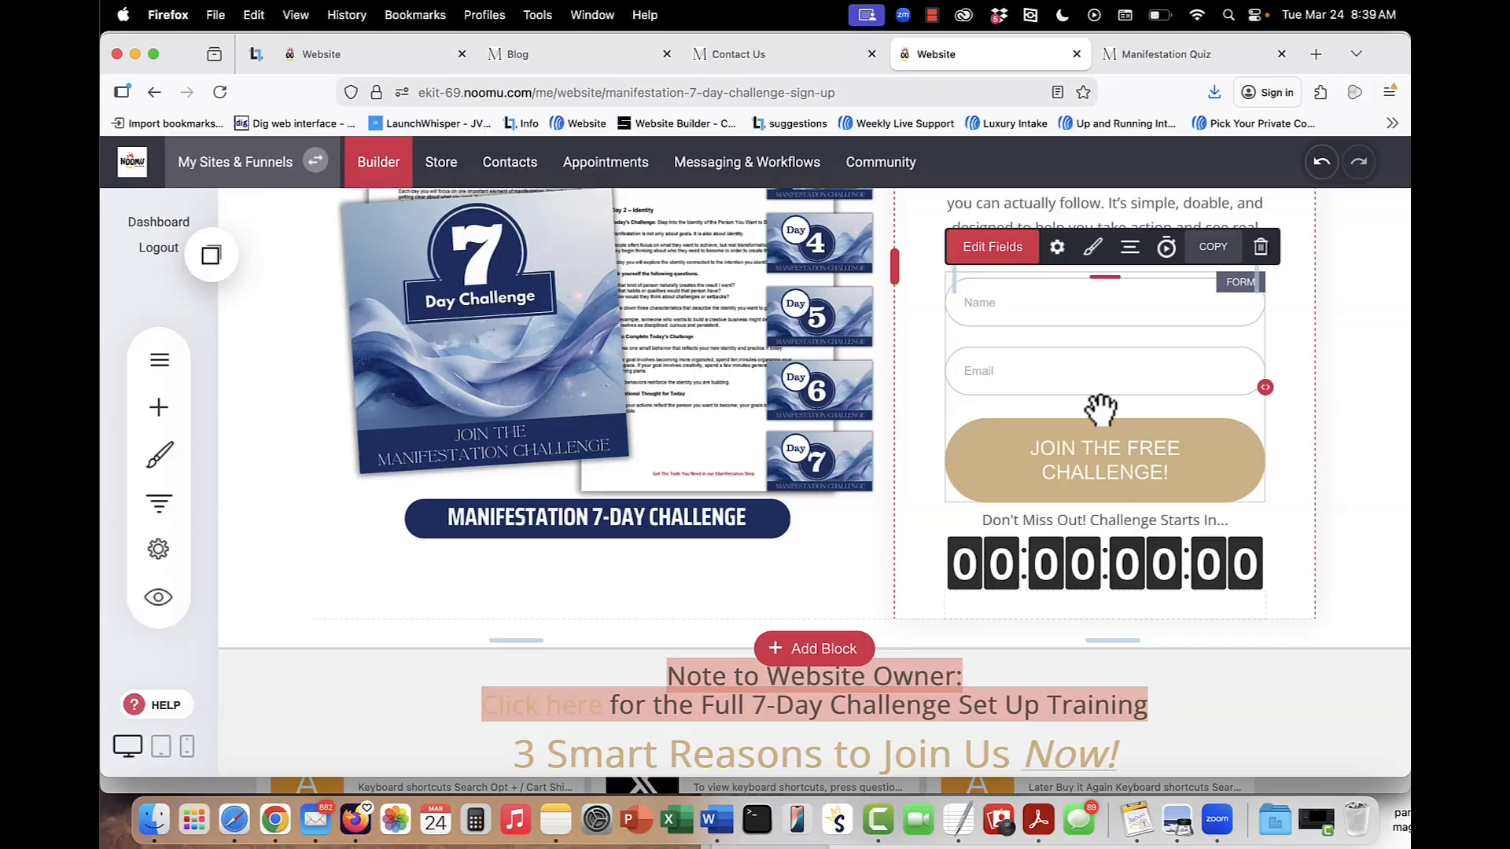
scroll(1098, 405, down, 5)
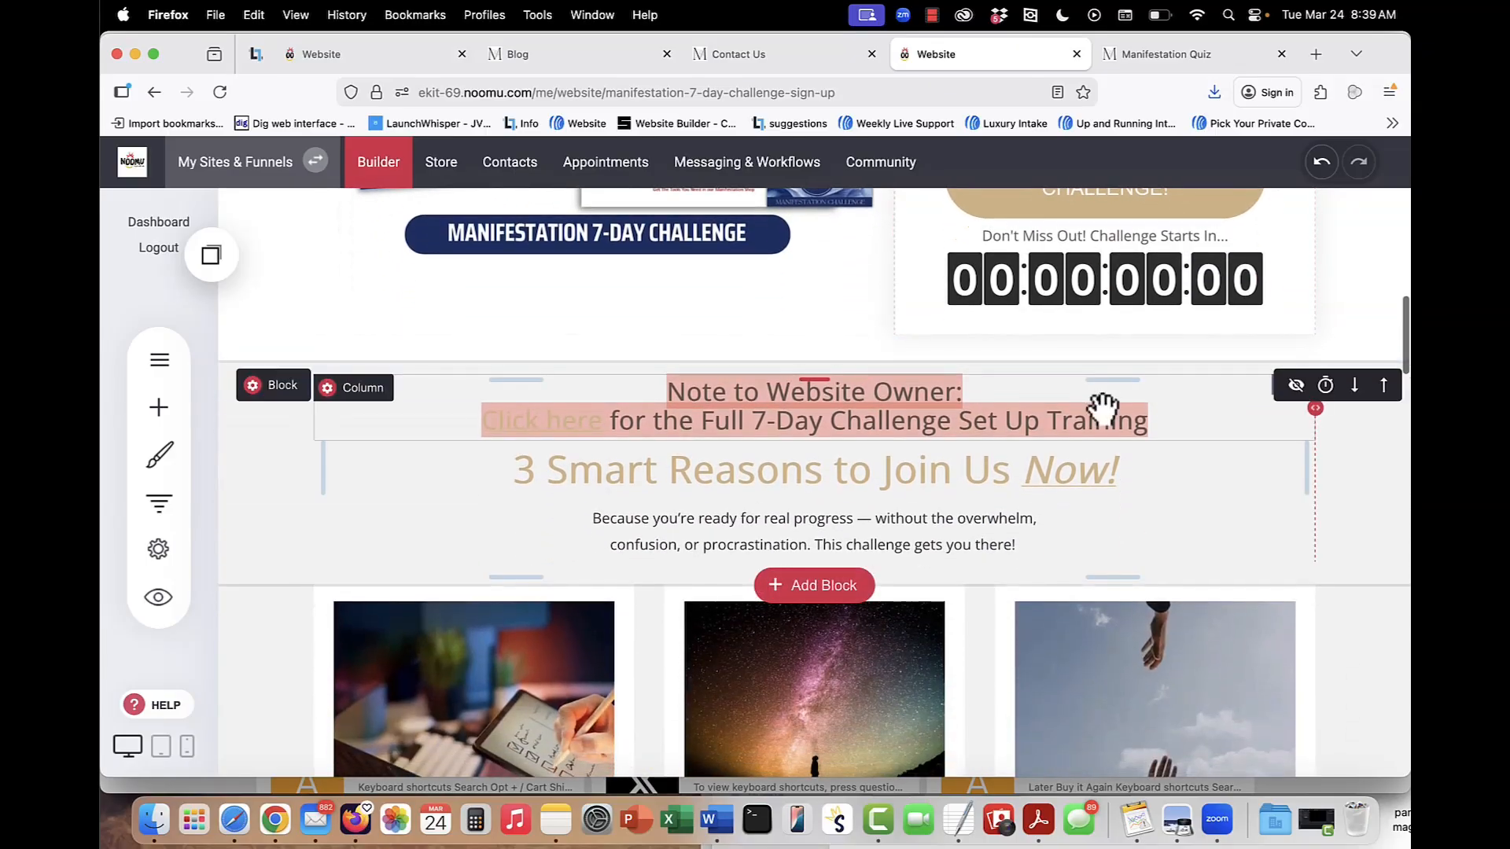
scroll(1099, 405, up, 3)
scroll(1101, 408, down, 3)
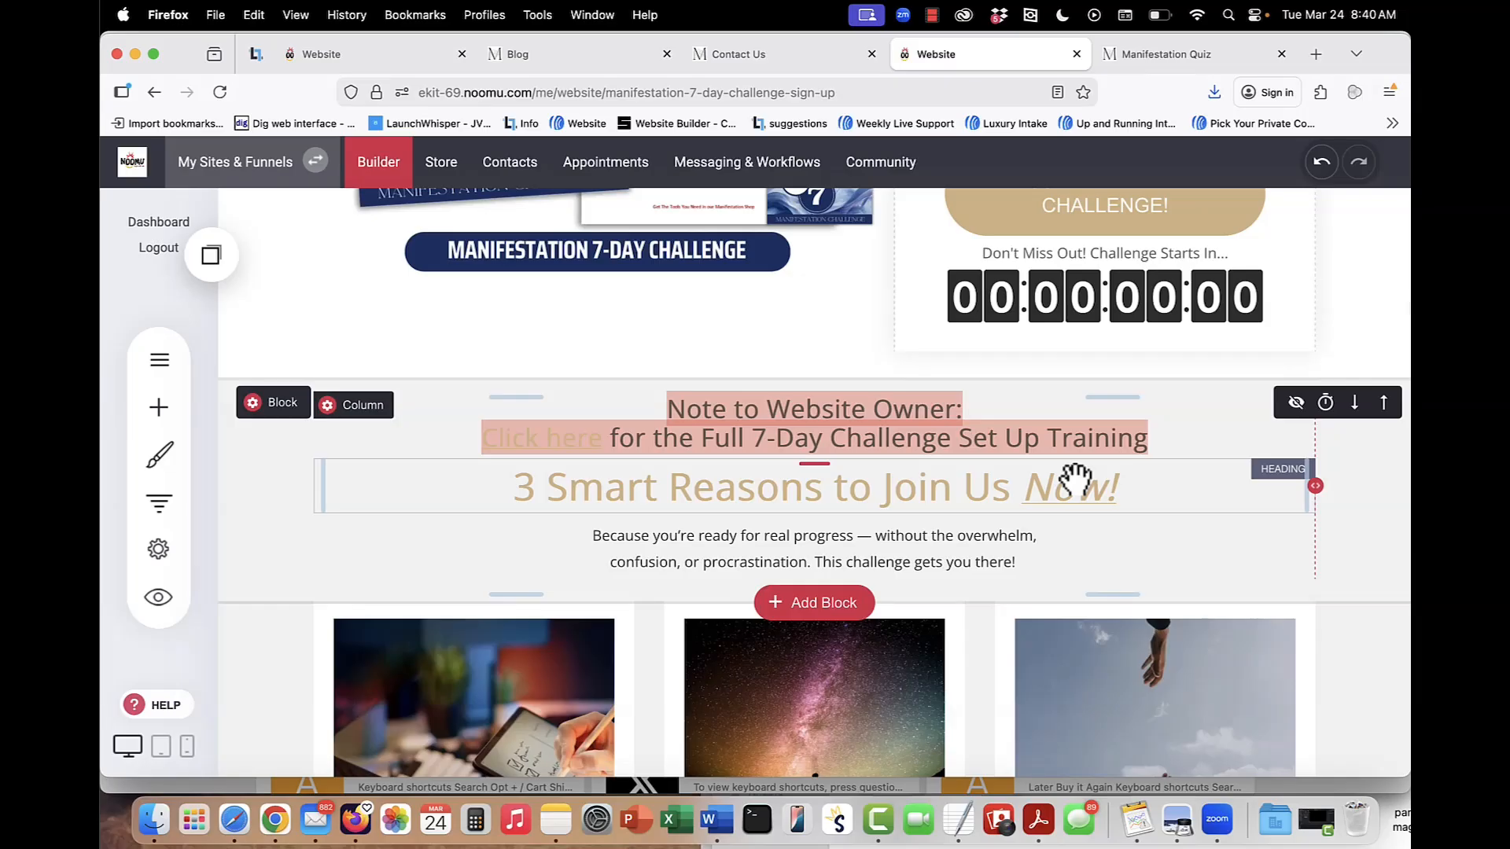
click(870, 438)
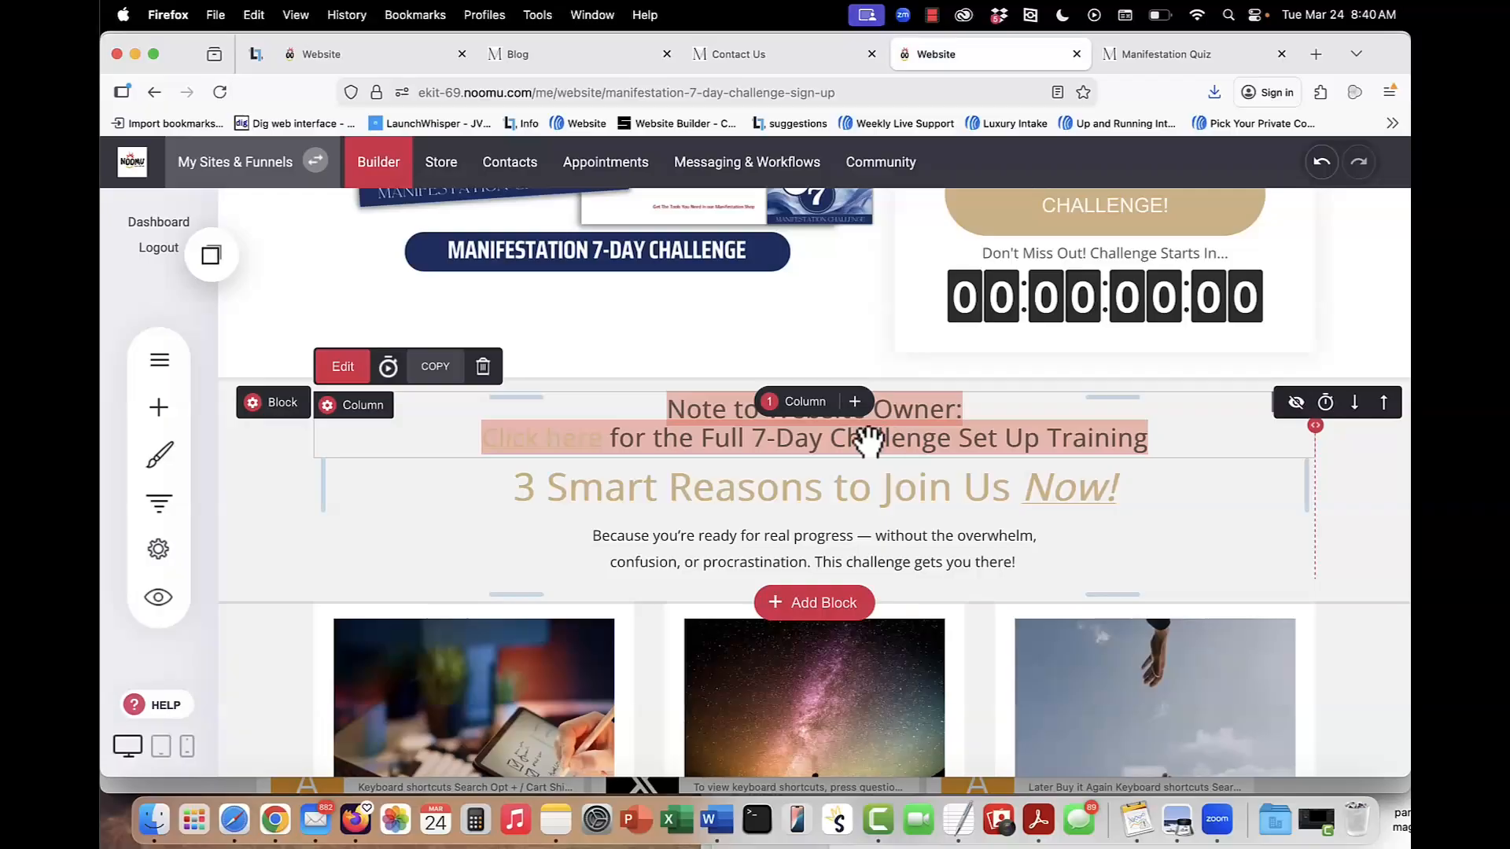
click(839, 430)
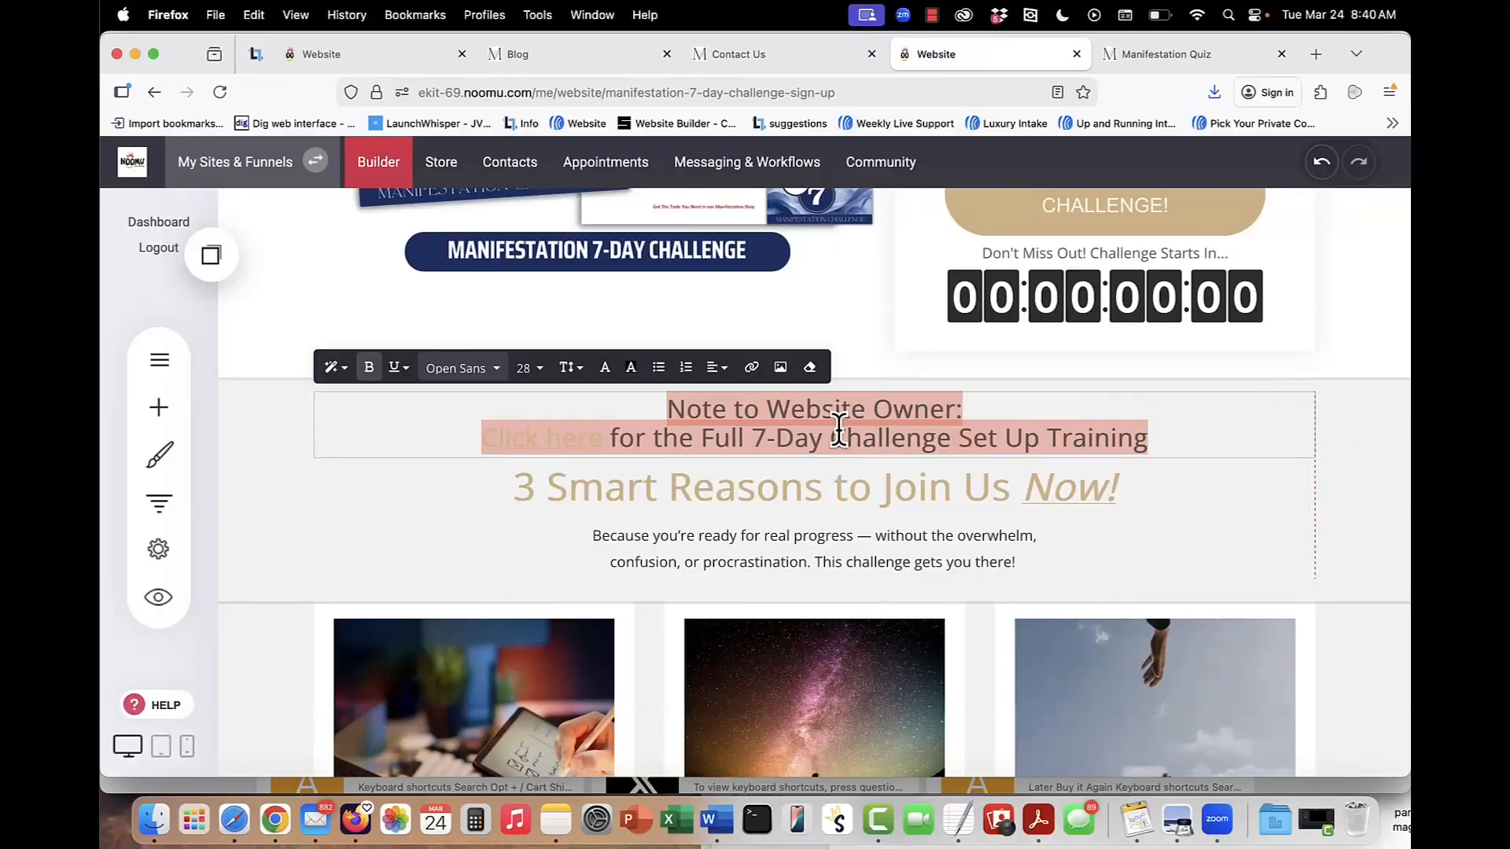
click(1290, 446)
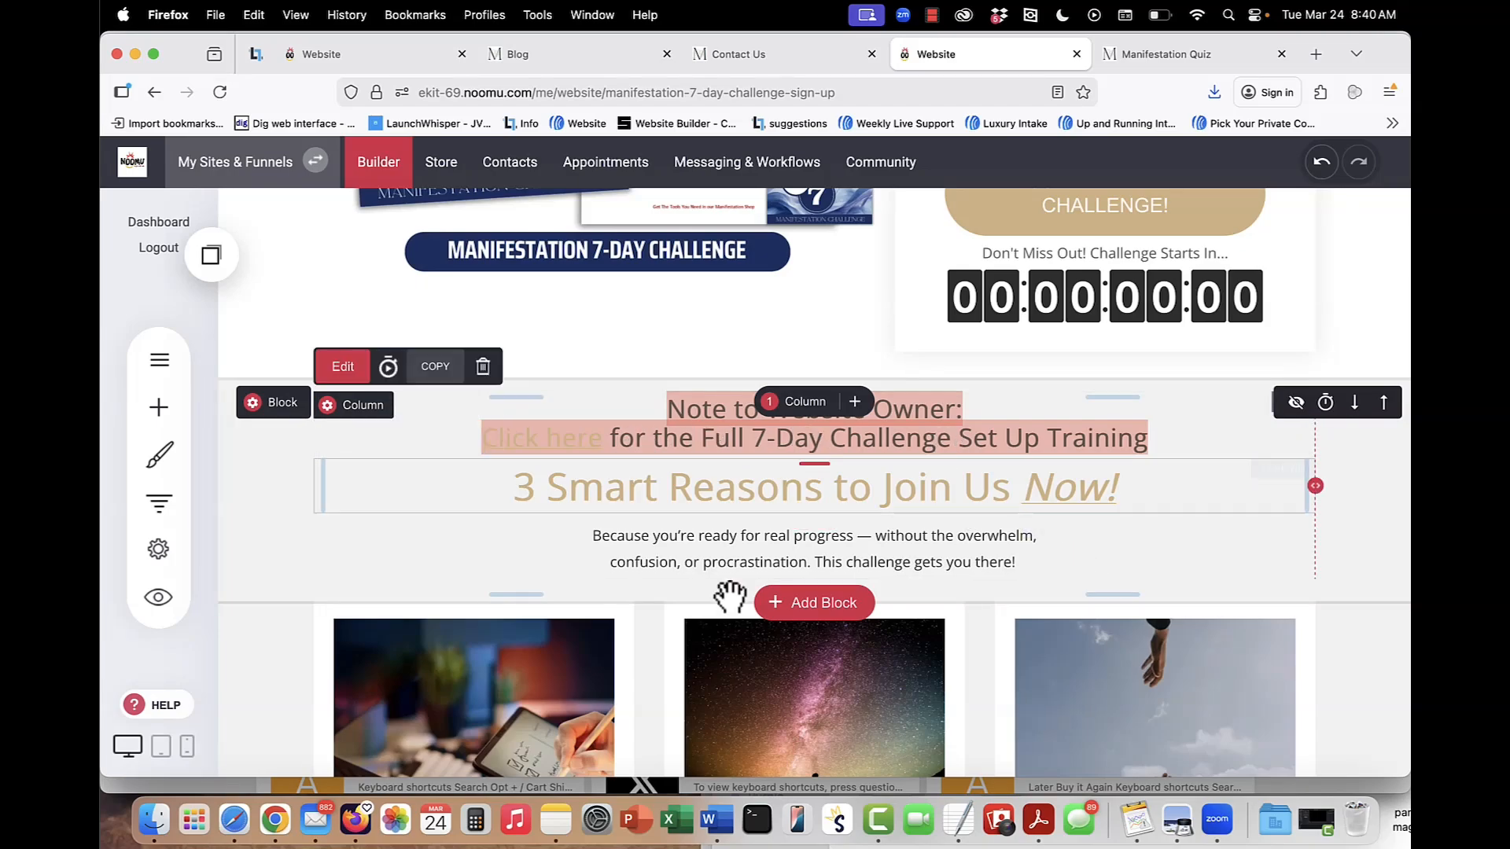
Hide the past-participant feedback heading and testimonial blocks from the live sign-up page, and reveal both blocks again.
scroll(728, 592, down, 7)
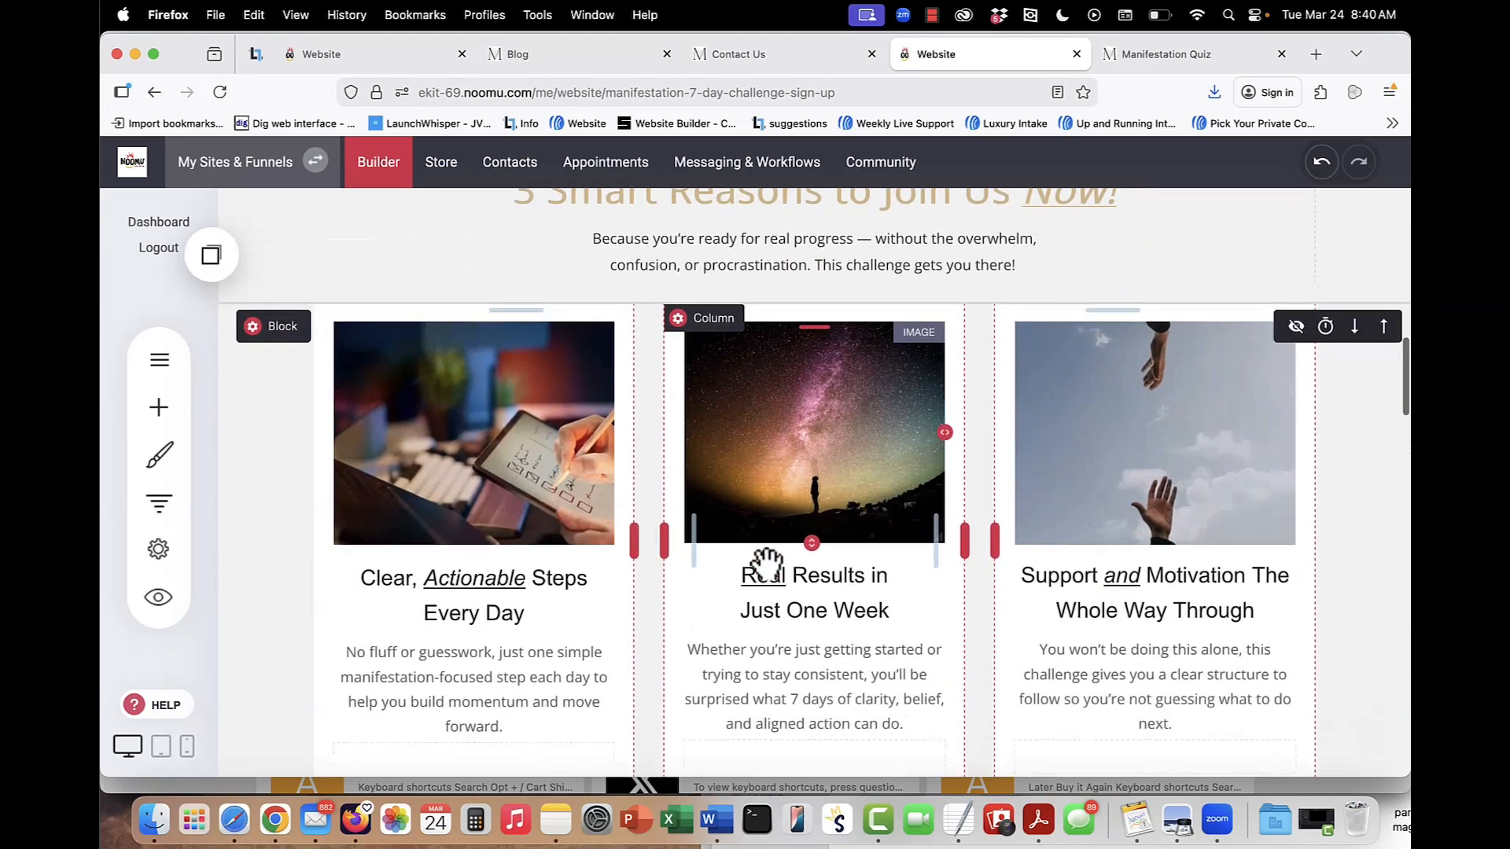
scroll(763, 562, down, 6)
scroll(768, 550, up, 4)
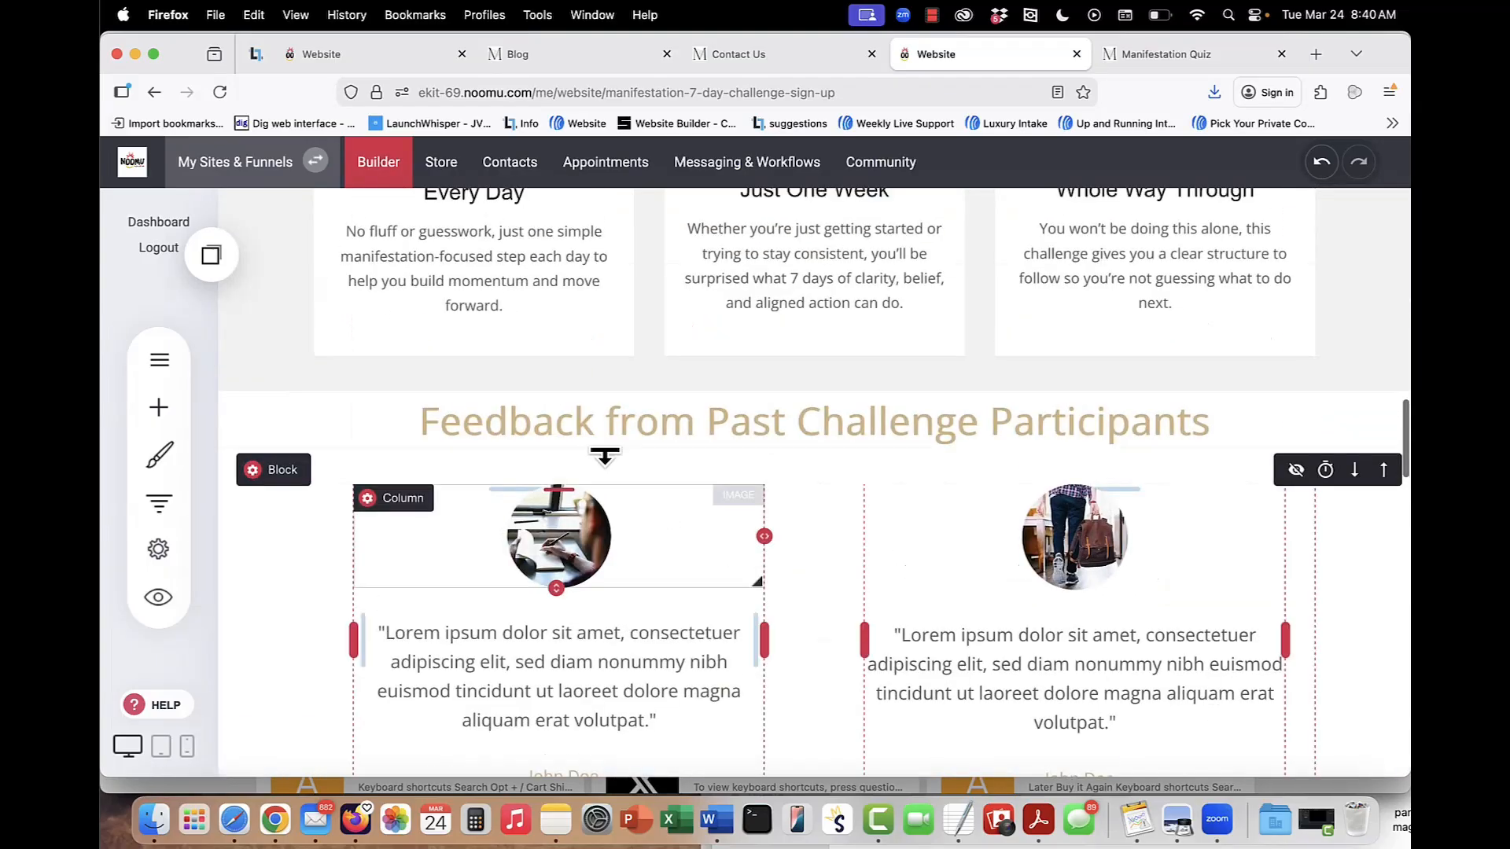
mouse_move(287, 439)
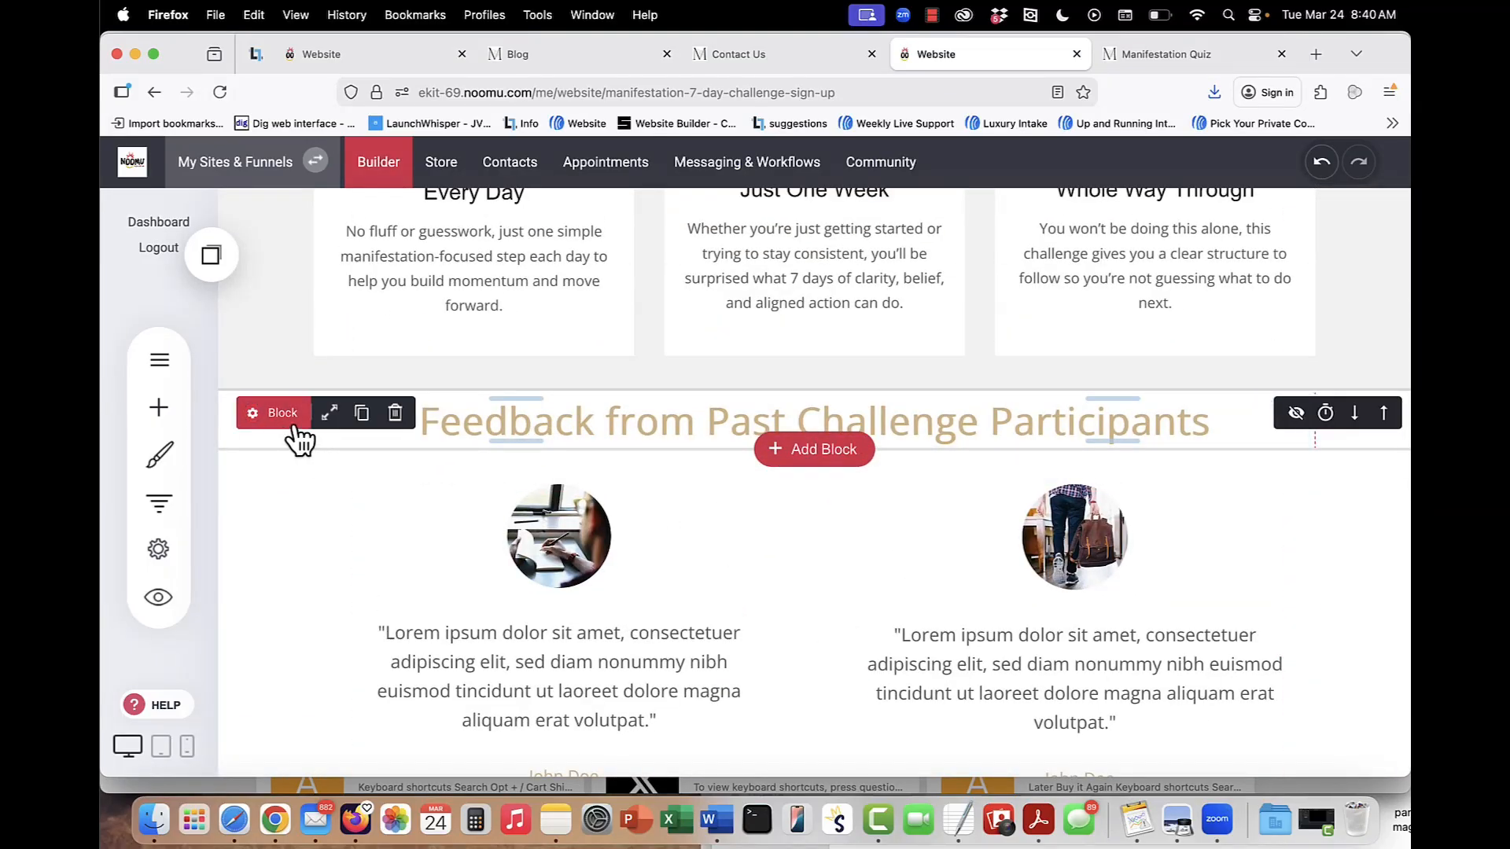
click(1297, 414)
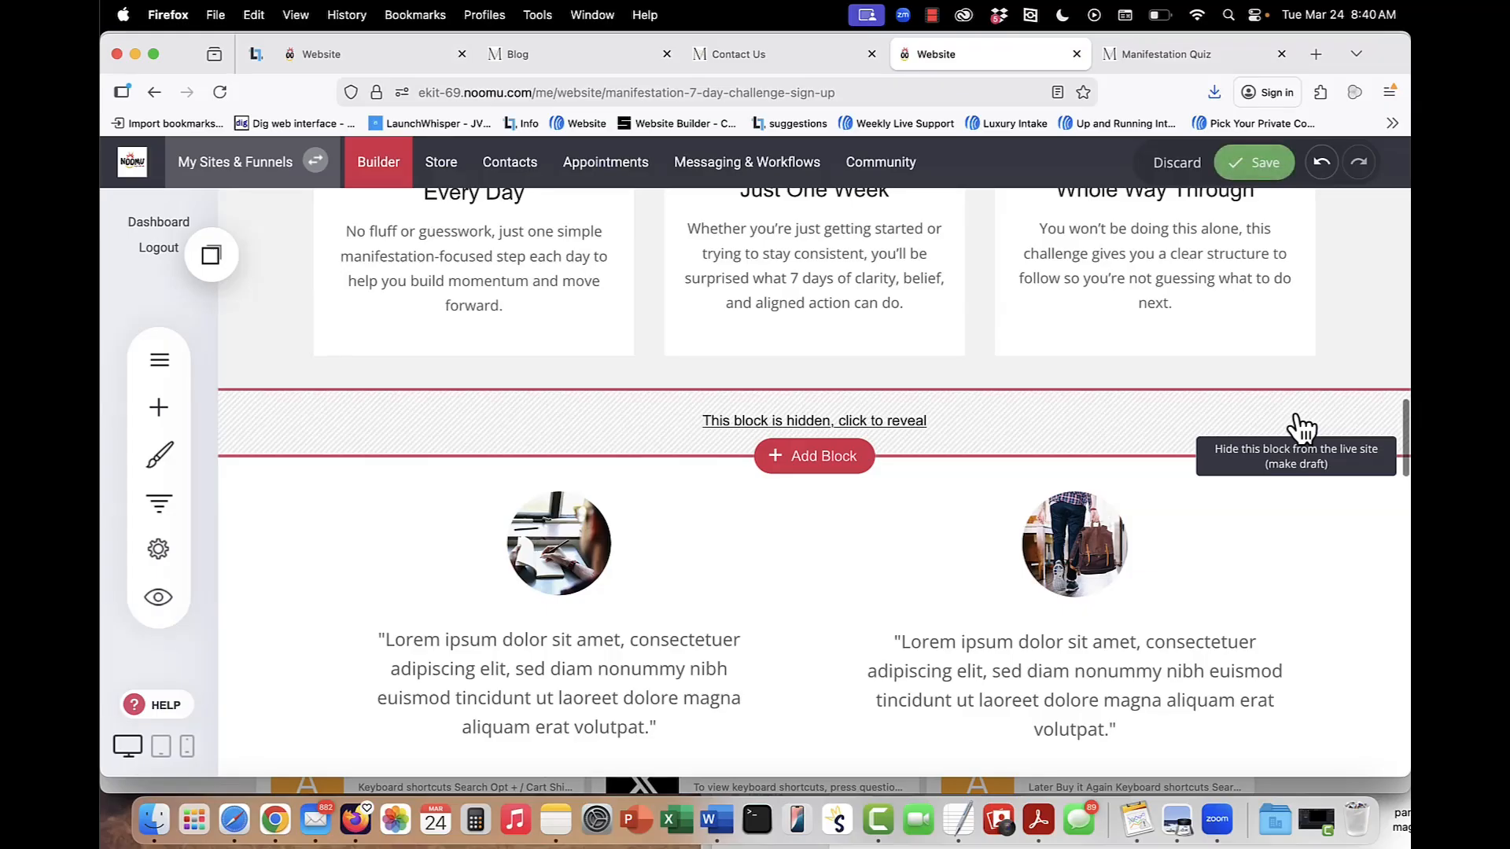
click(1298, 464)
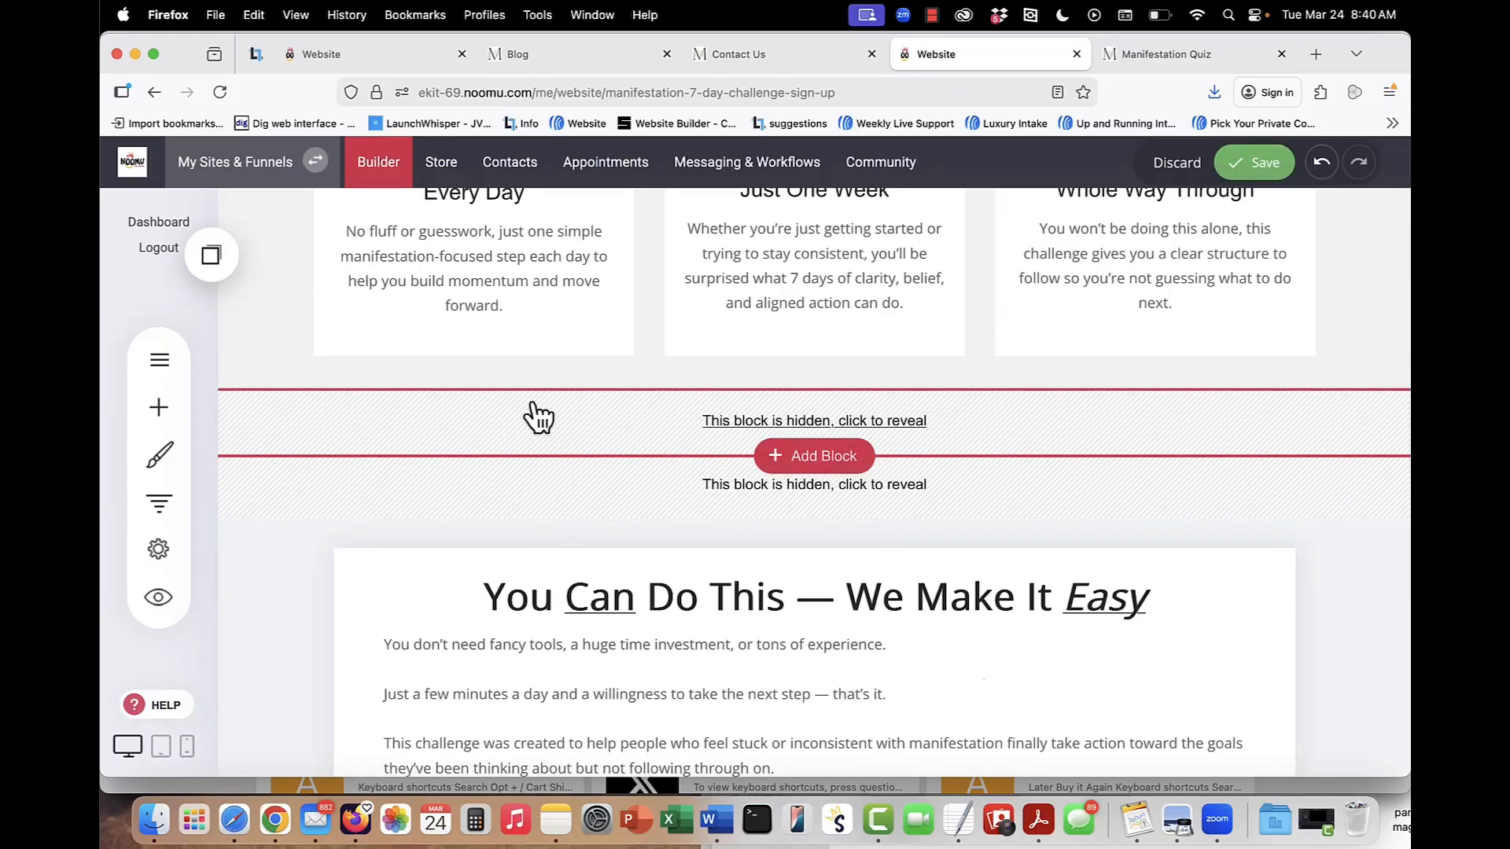
click(711, 423)
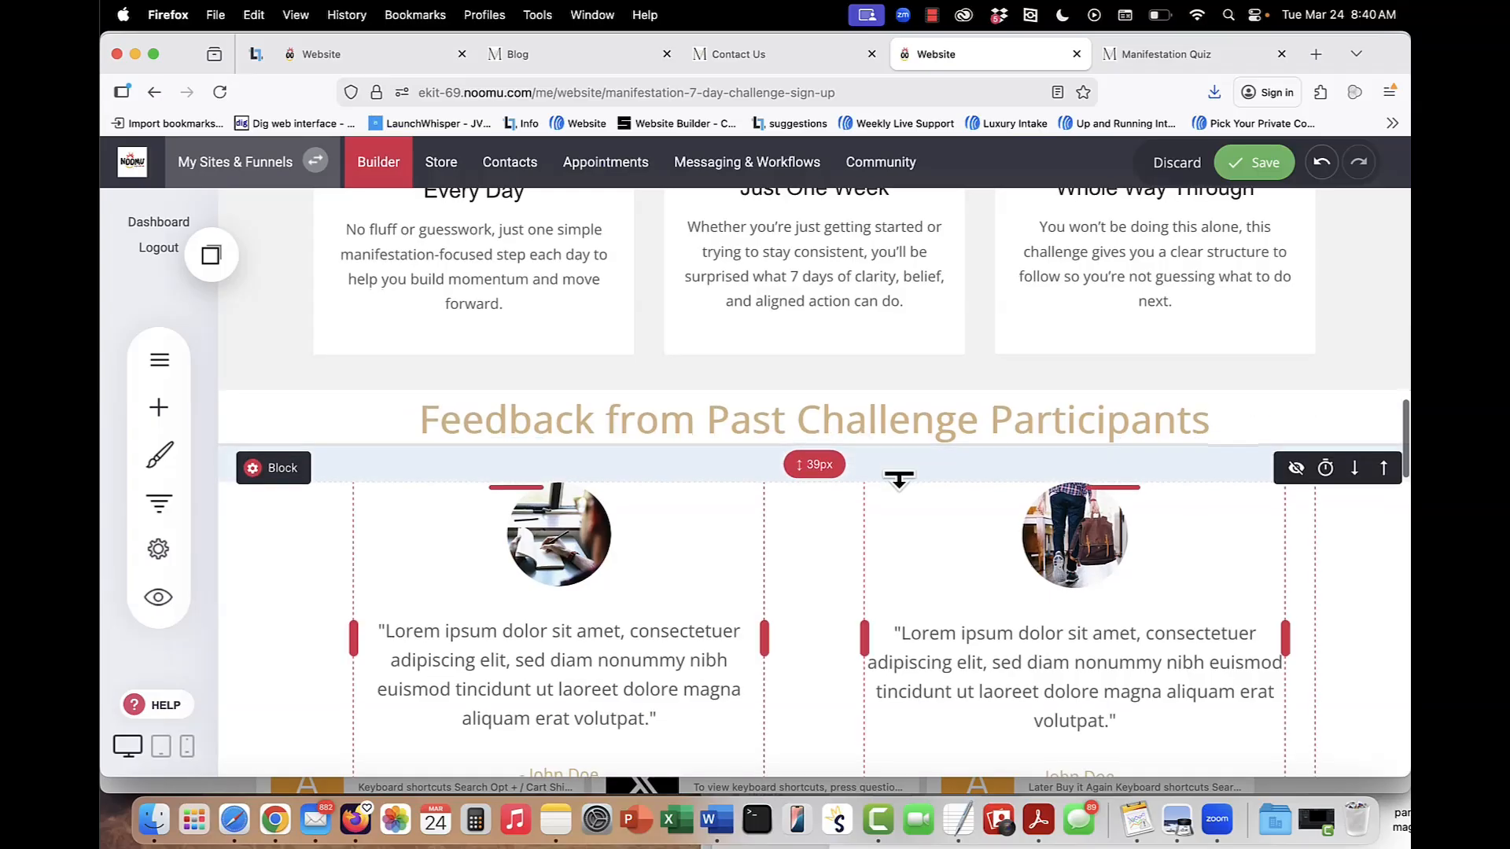
Look over the rest of the sign-up page and browse the Image & Text, Texts and Testimonials block templates without adding one.
scroll(899, 477, down, 6)
scroll(899, 478, down, 1)
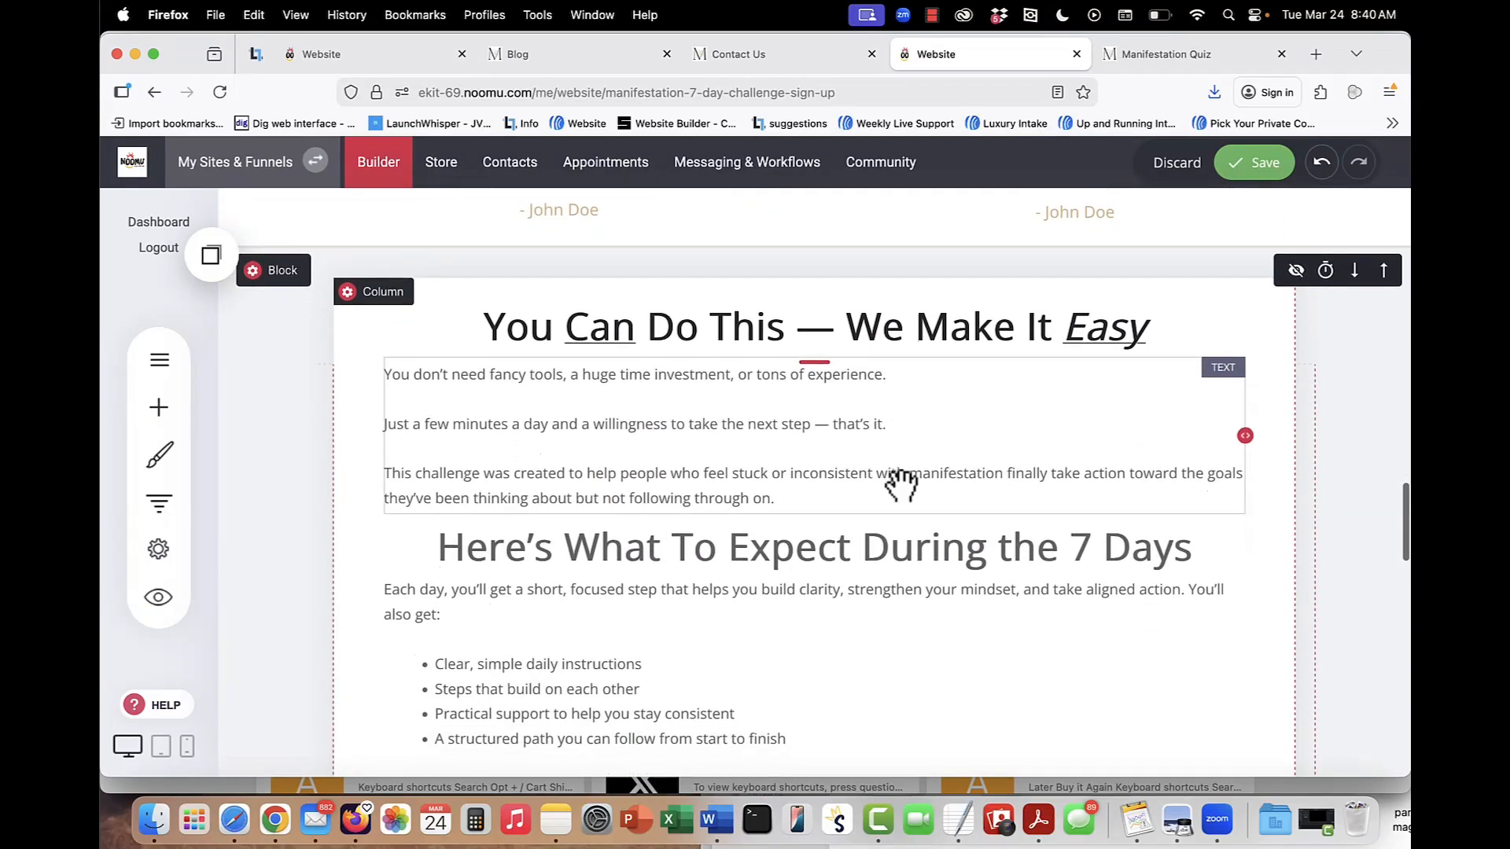
scroll(900, 487, up, 1)
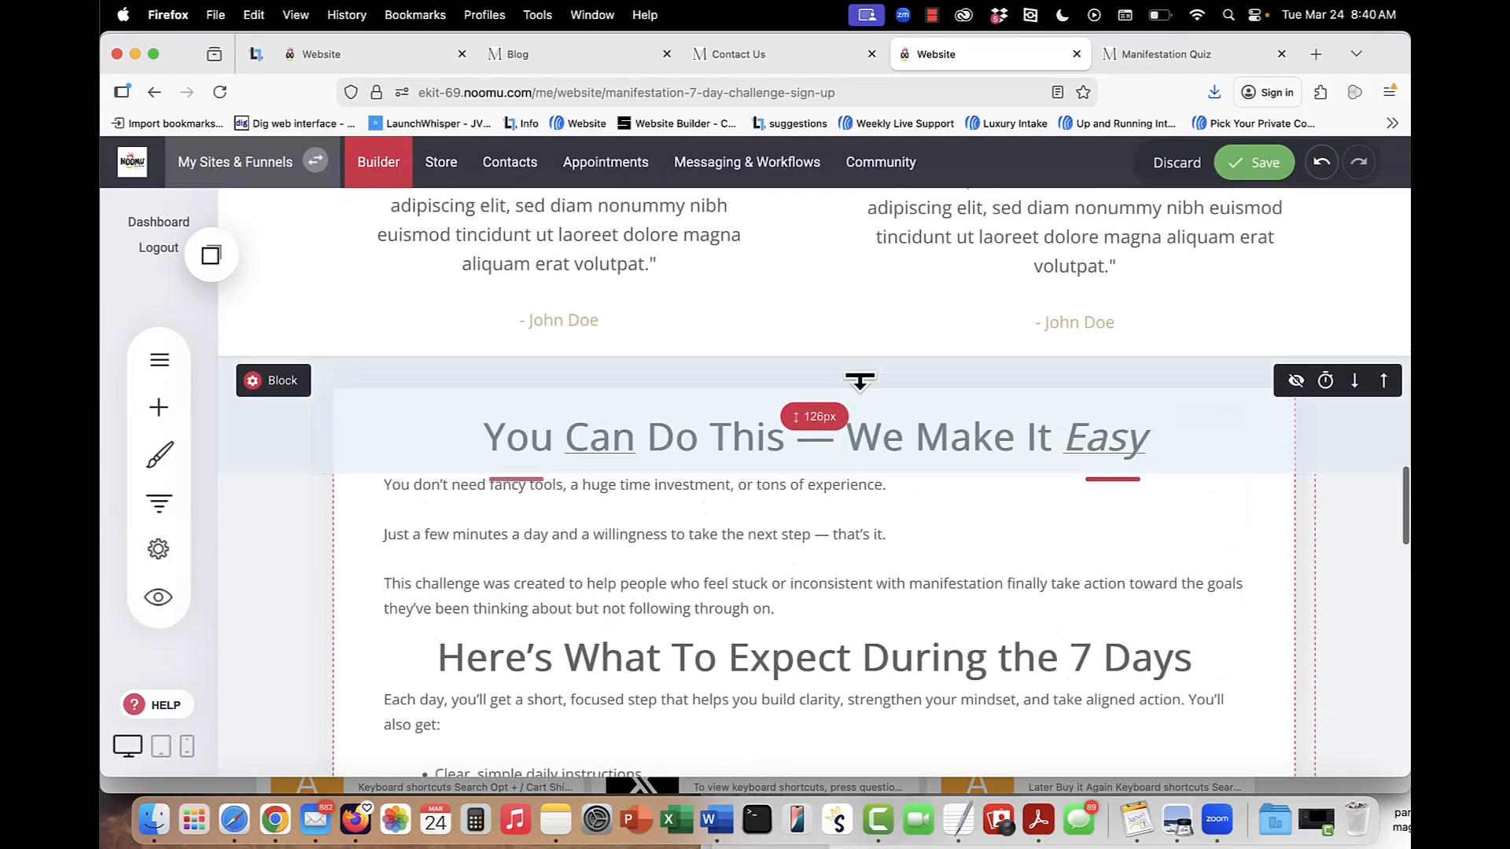
scroll(816, 582, down, 15)
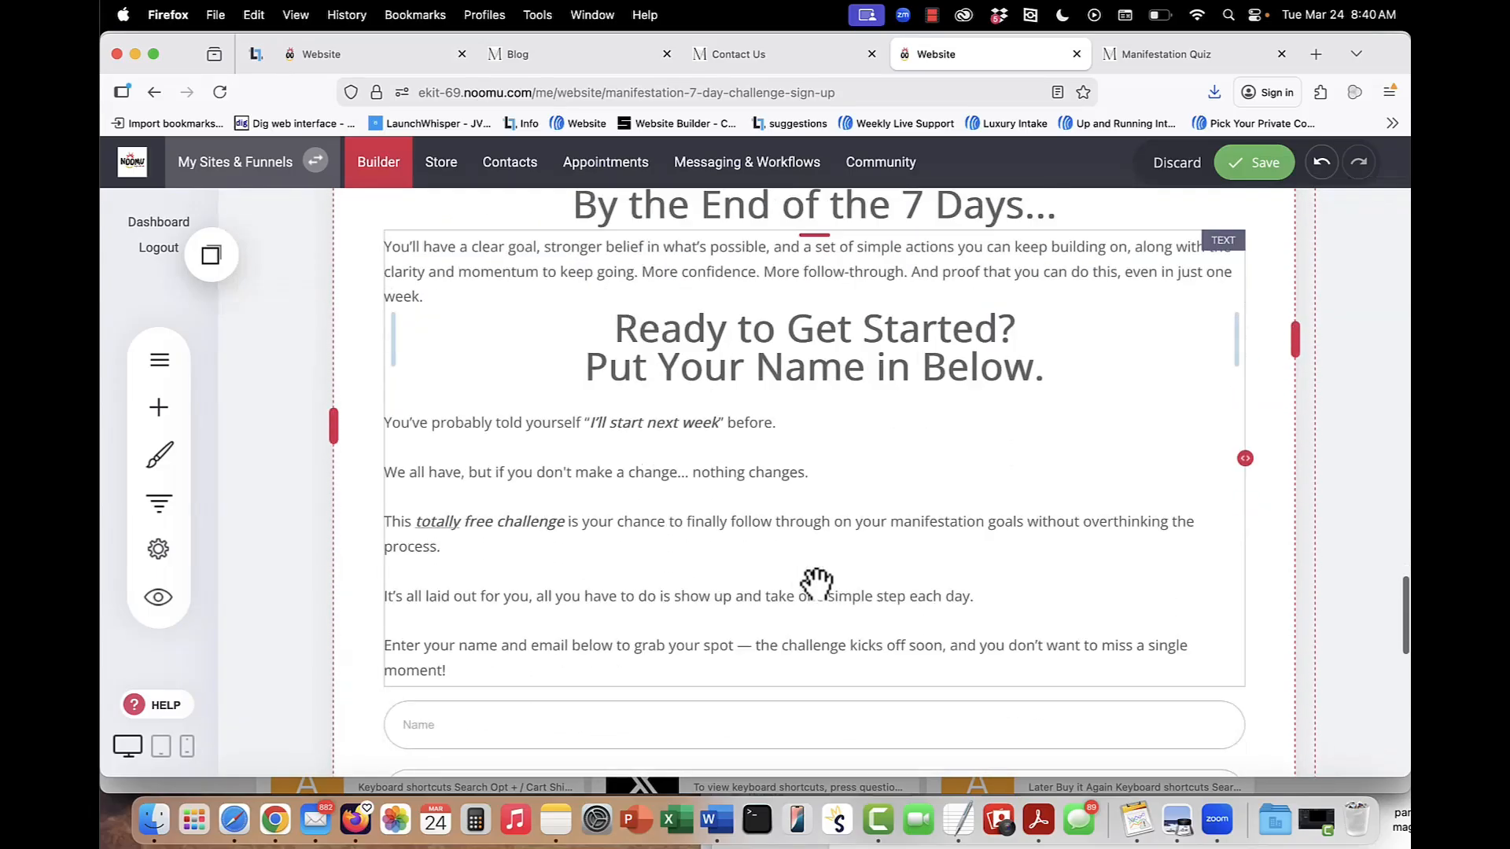
click(824, 625)
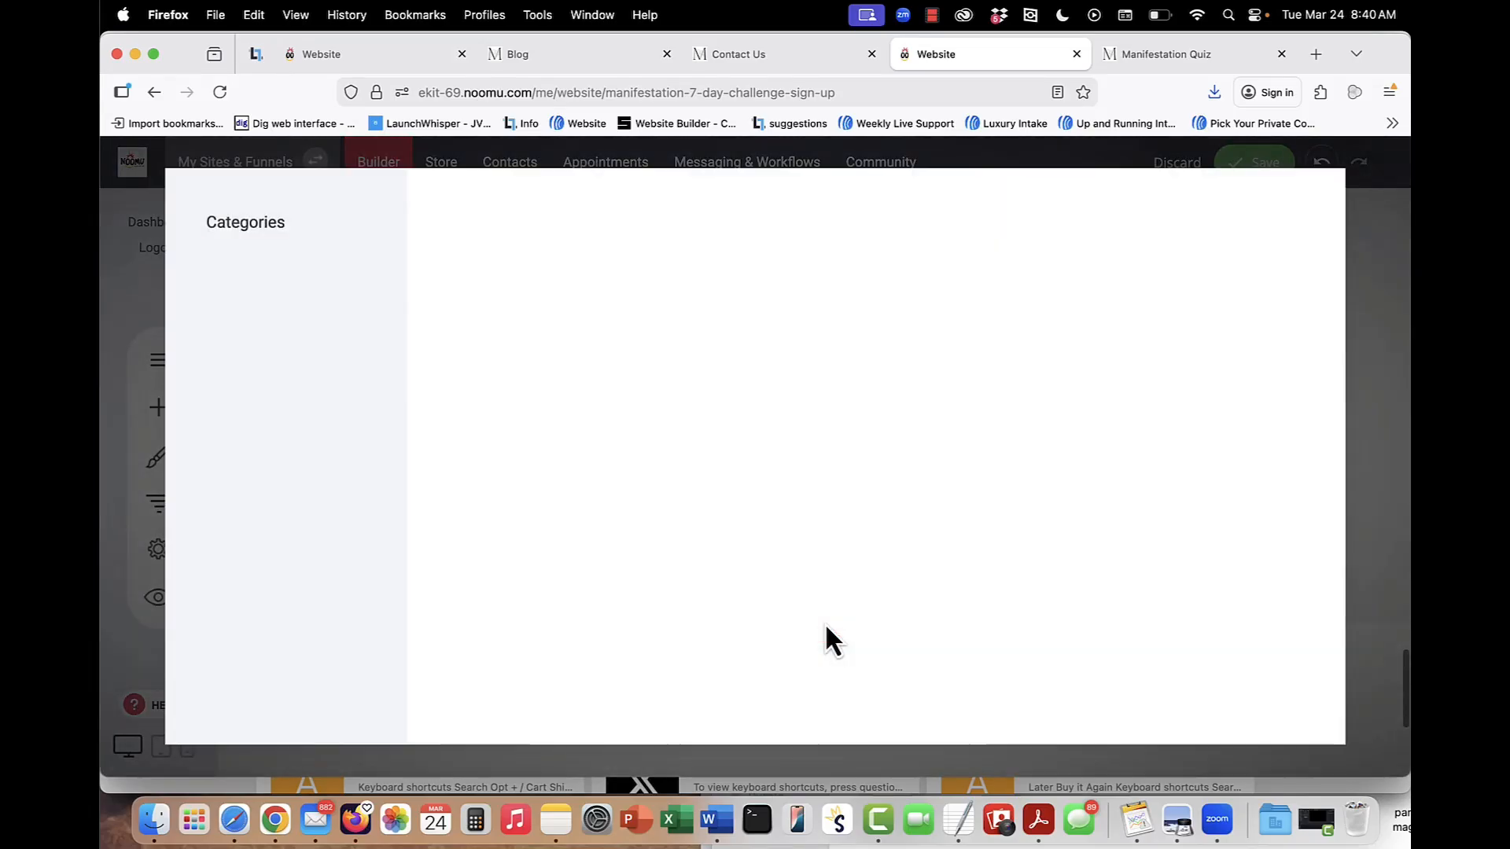
click(262, 423)
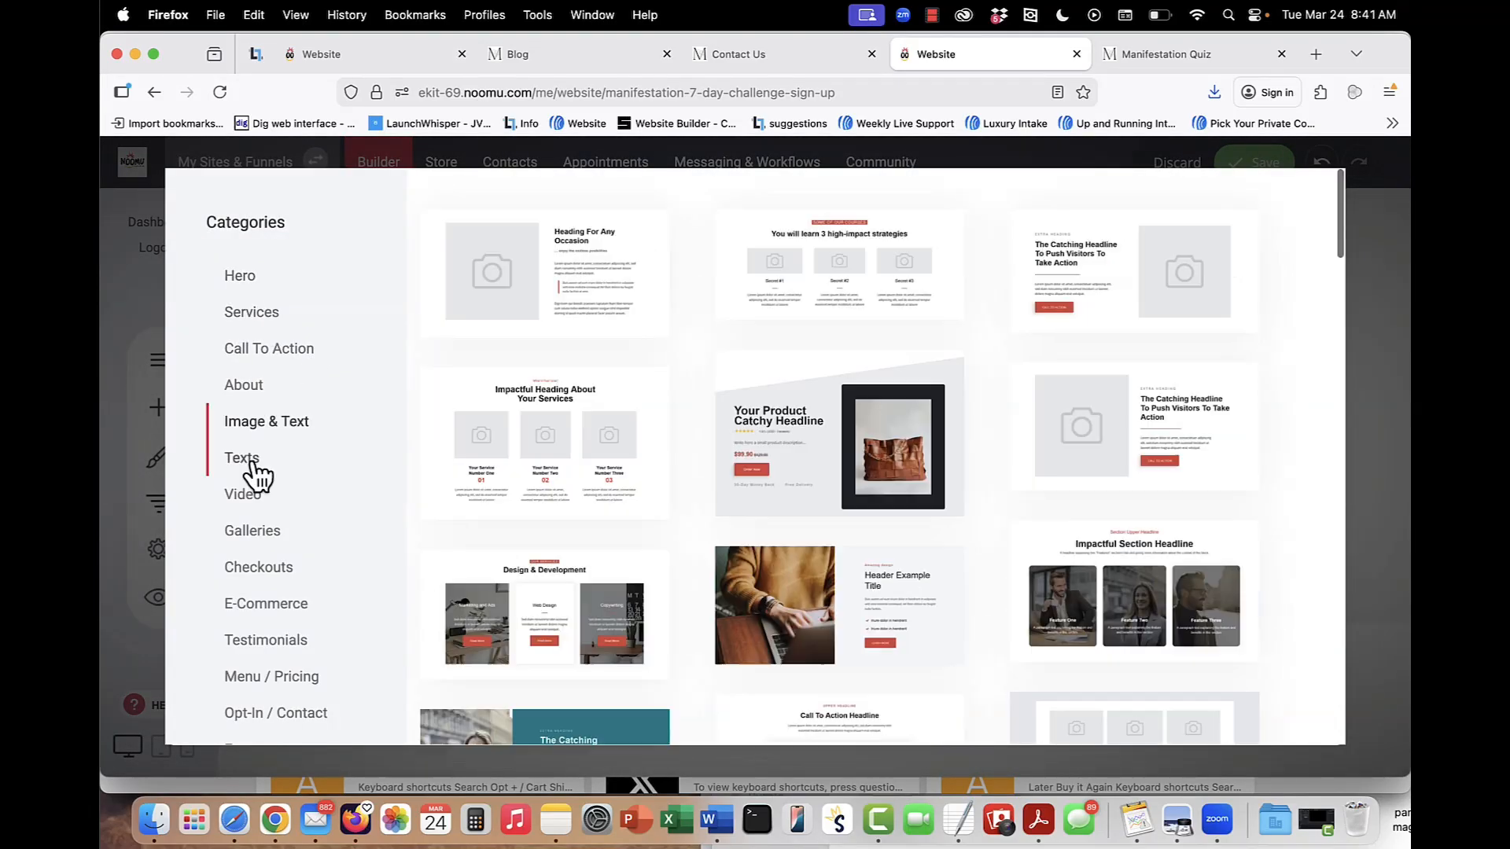
click(250, 461)
click(271, 641)
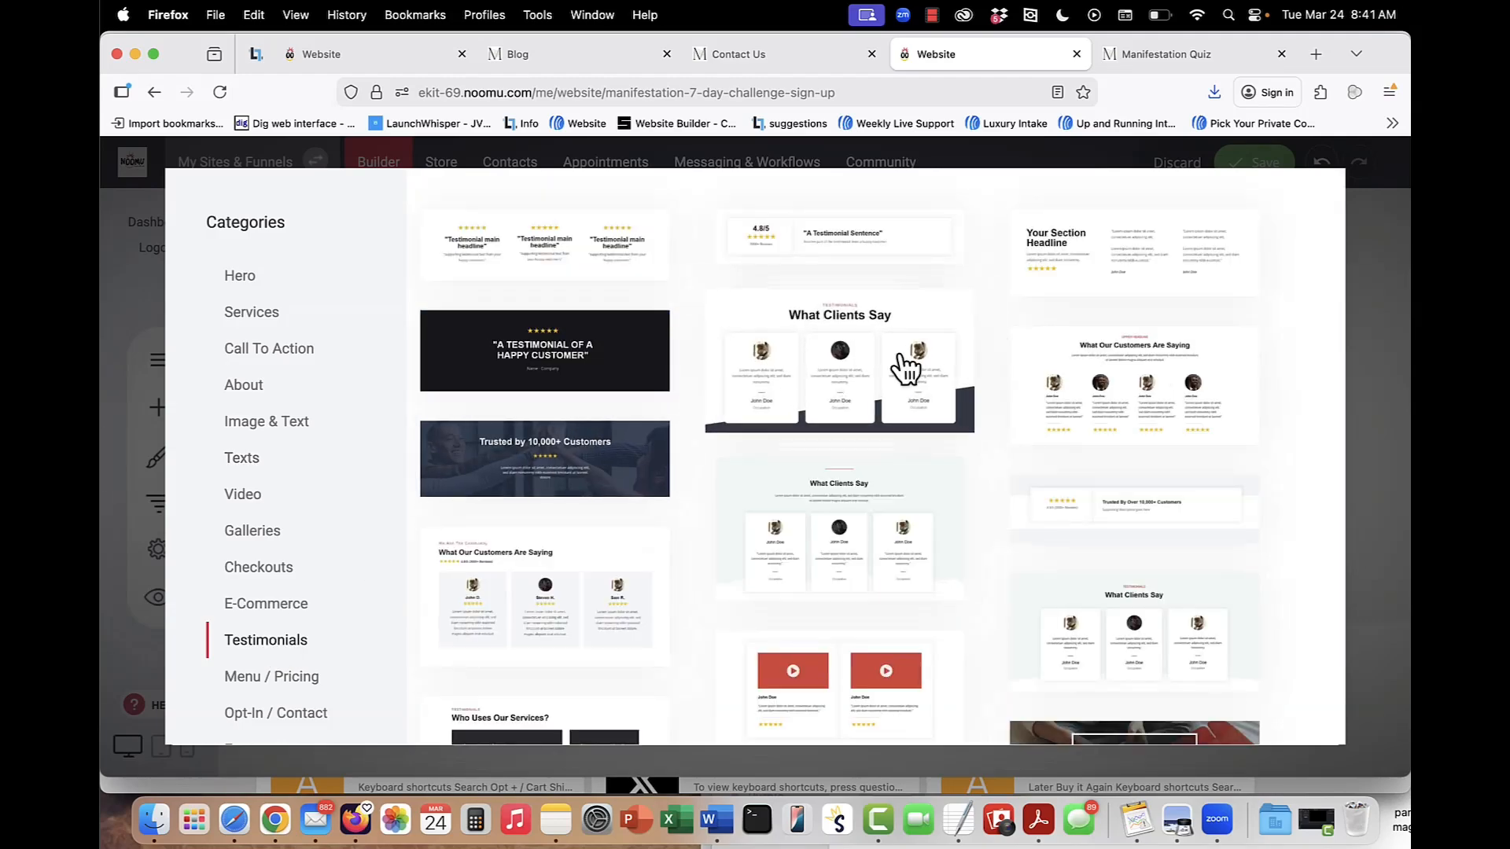
scroll(904, 352, down, 5)
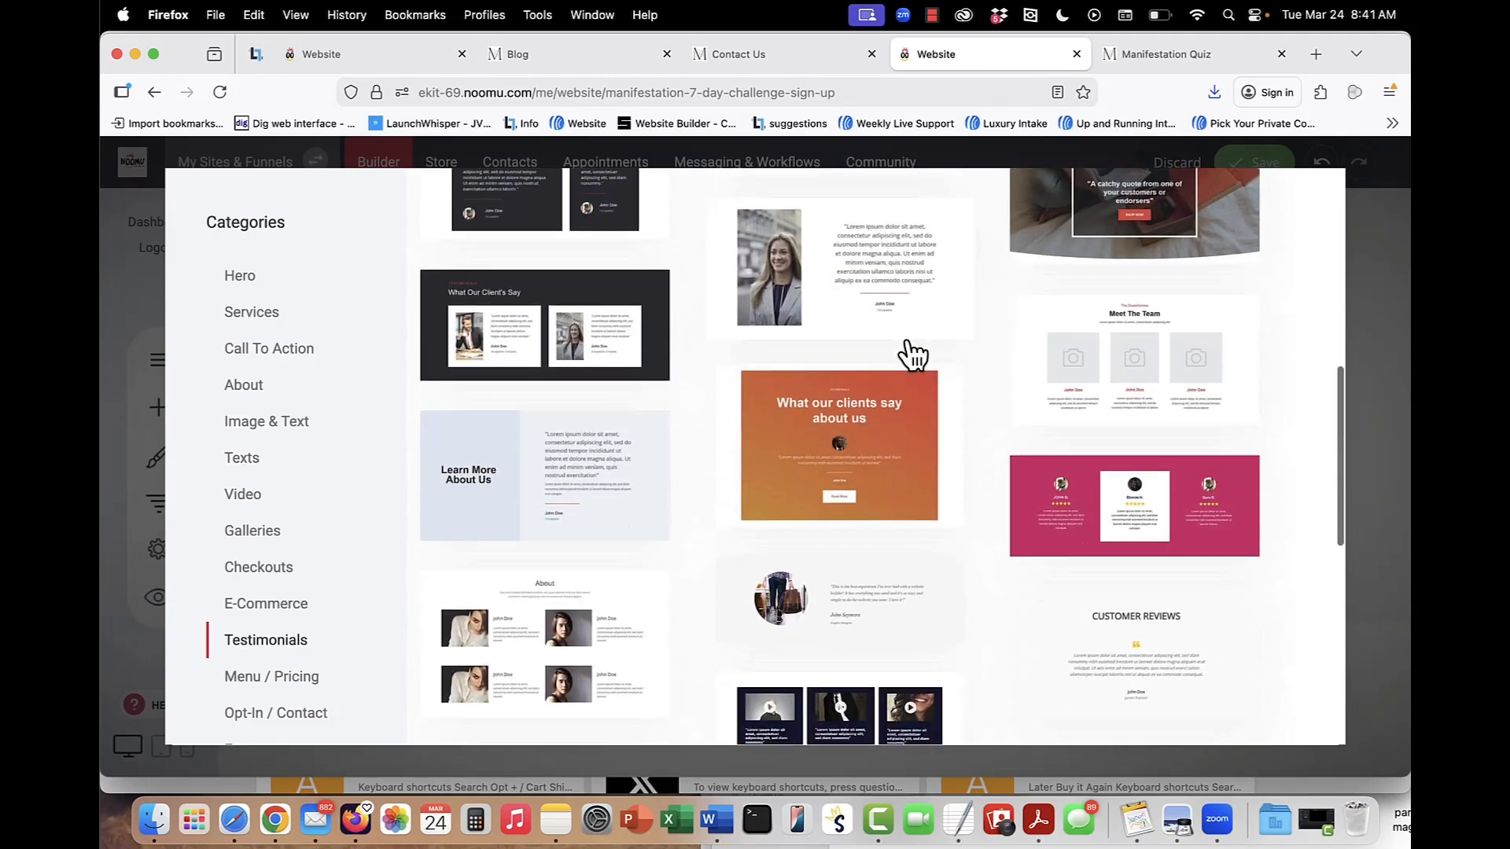
click(1393, 256)
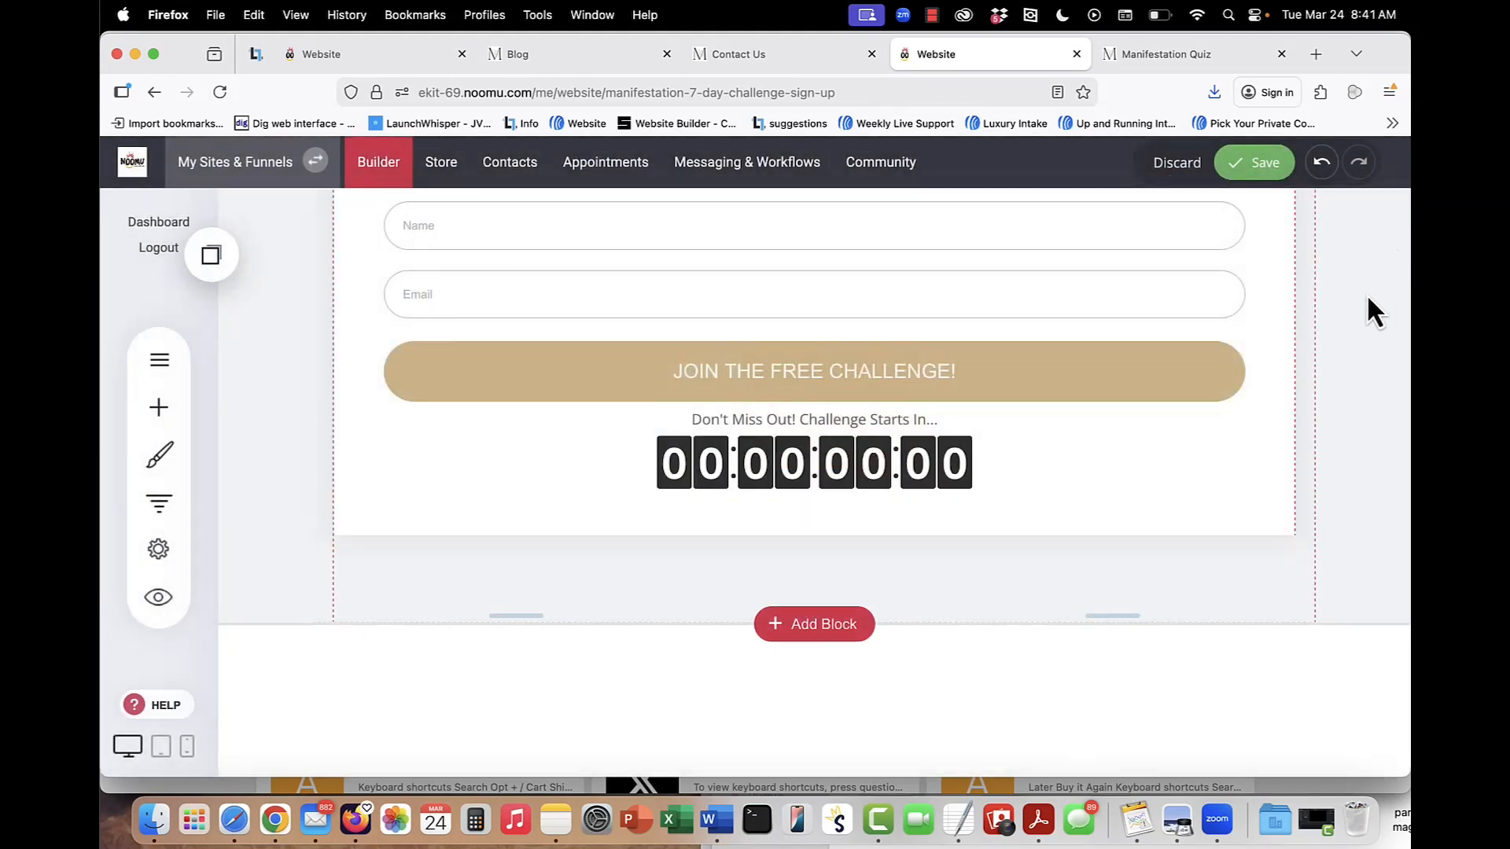
Review the closing copy and the second sign-up form near the page's end, leaving the form as is.
scroll(1367, 297, up, 5)
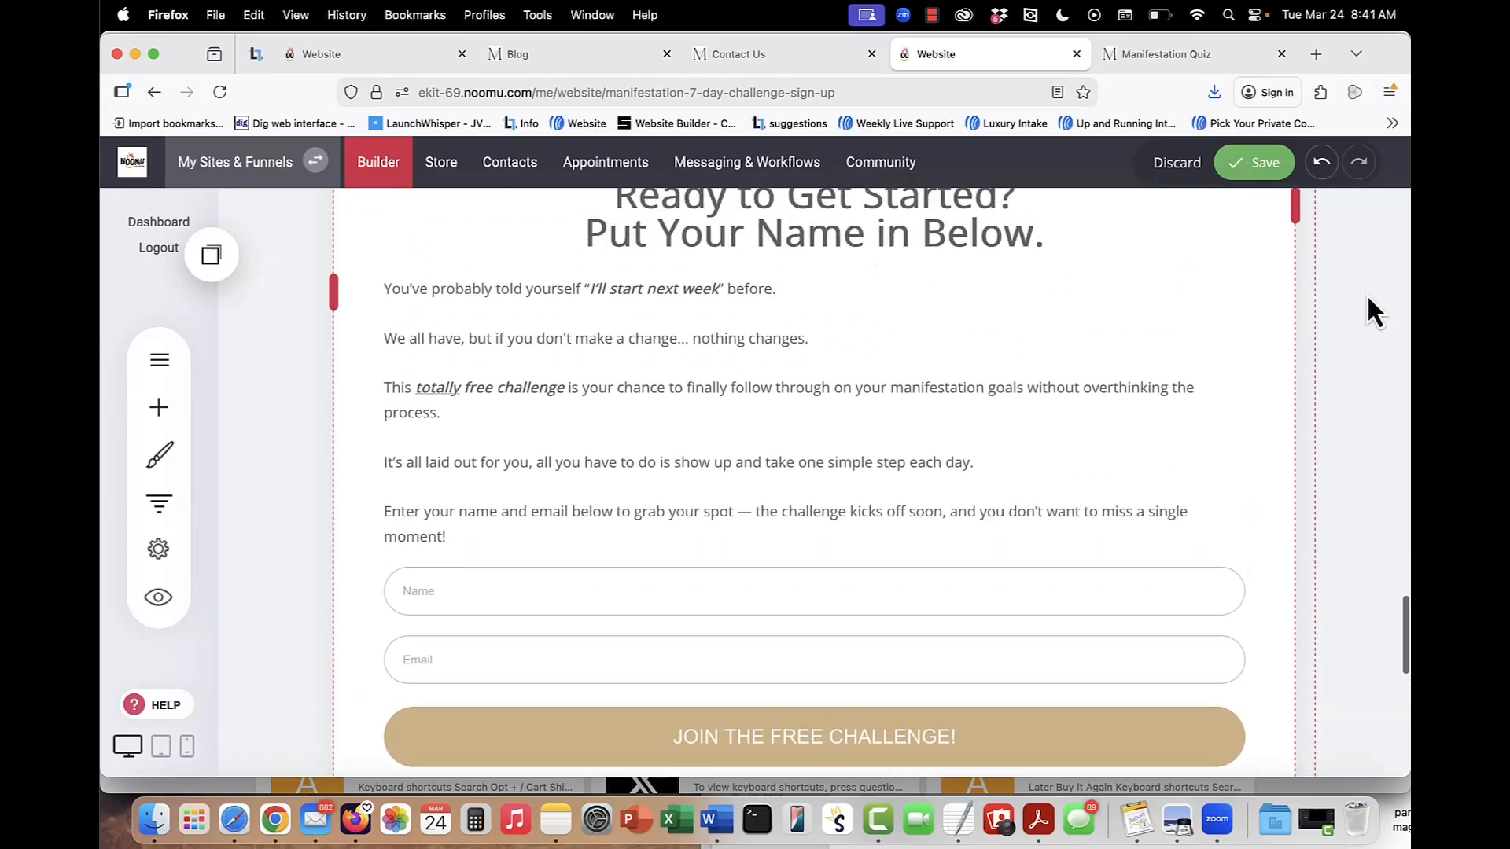
click(844, 618)
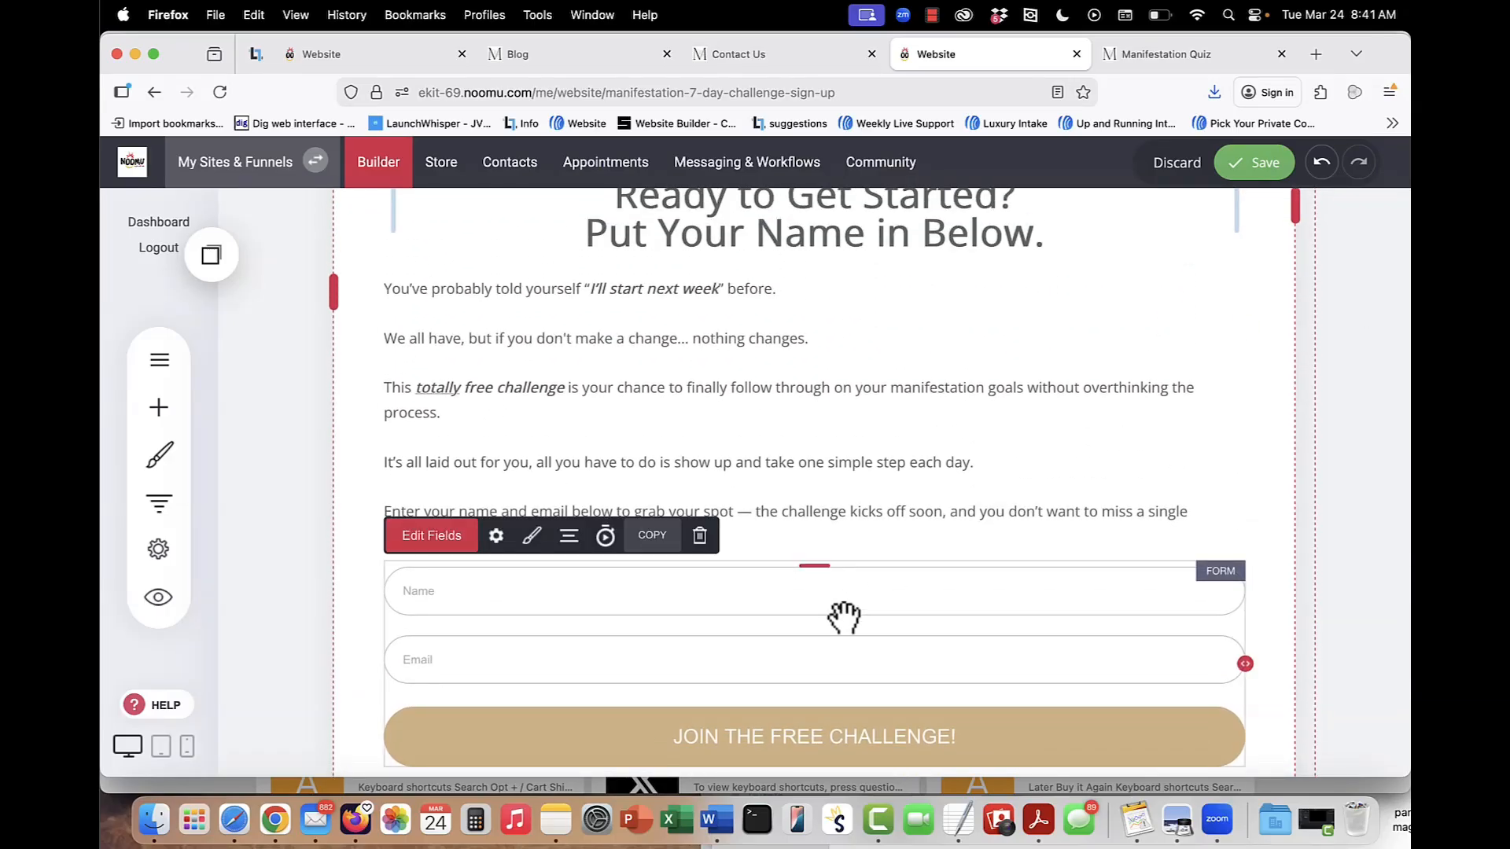
scroll(844, 618, down, 3)
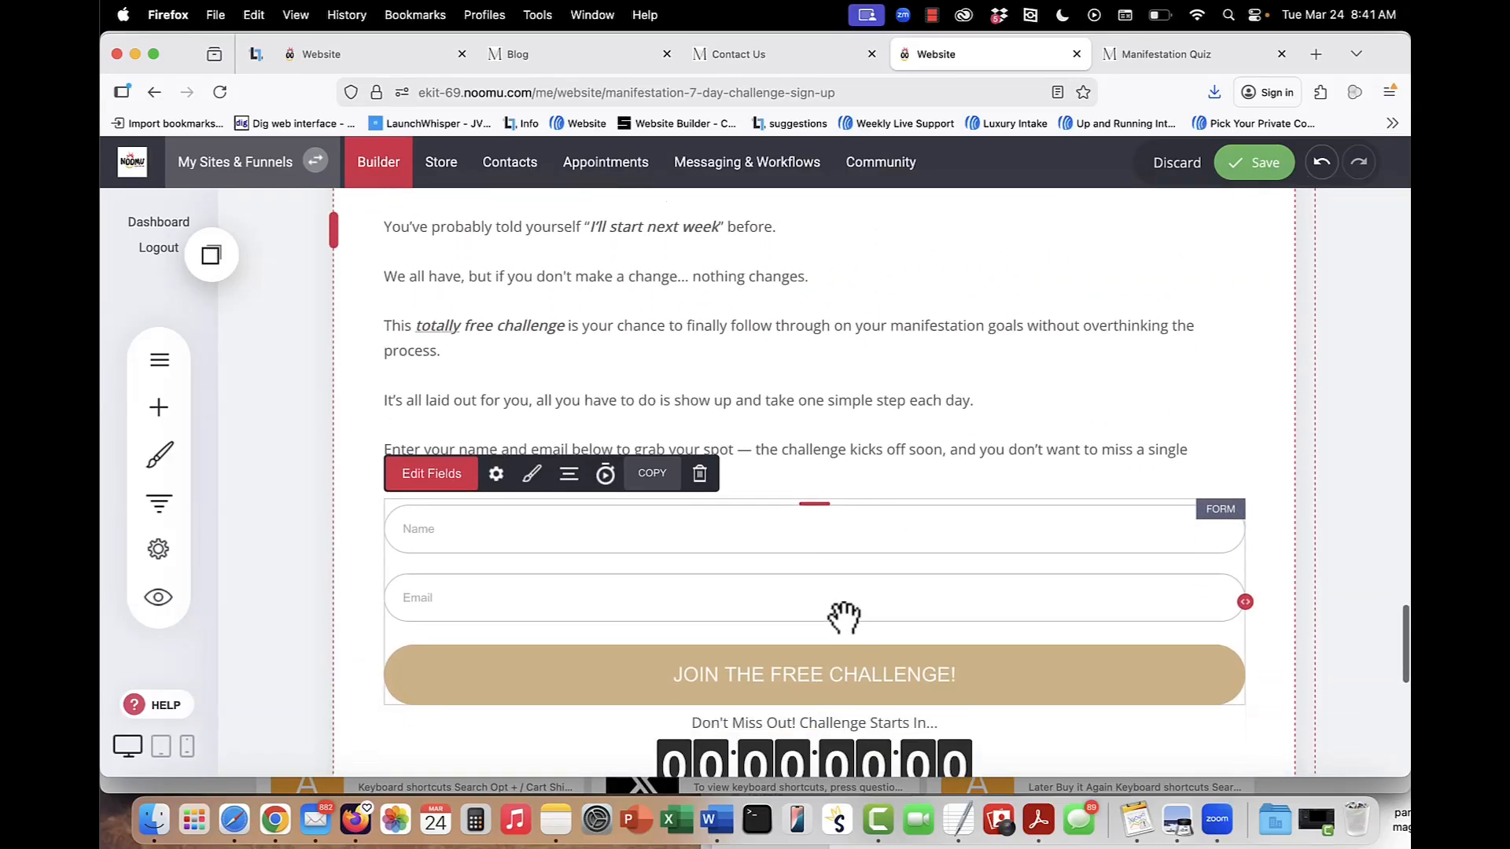
click(857, 616)
scroll(857, 616, up, 20)
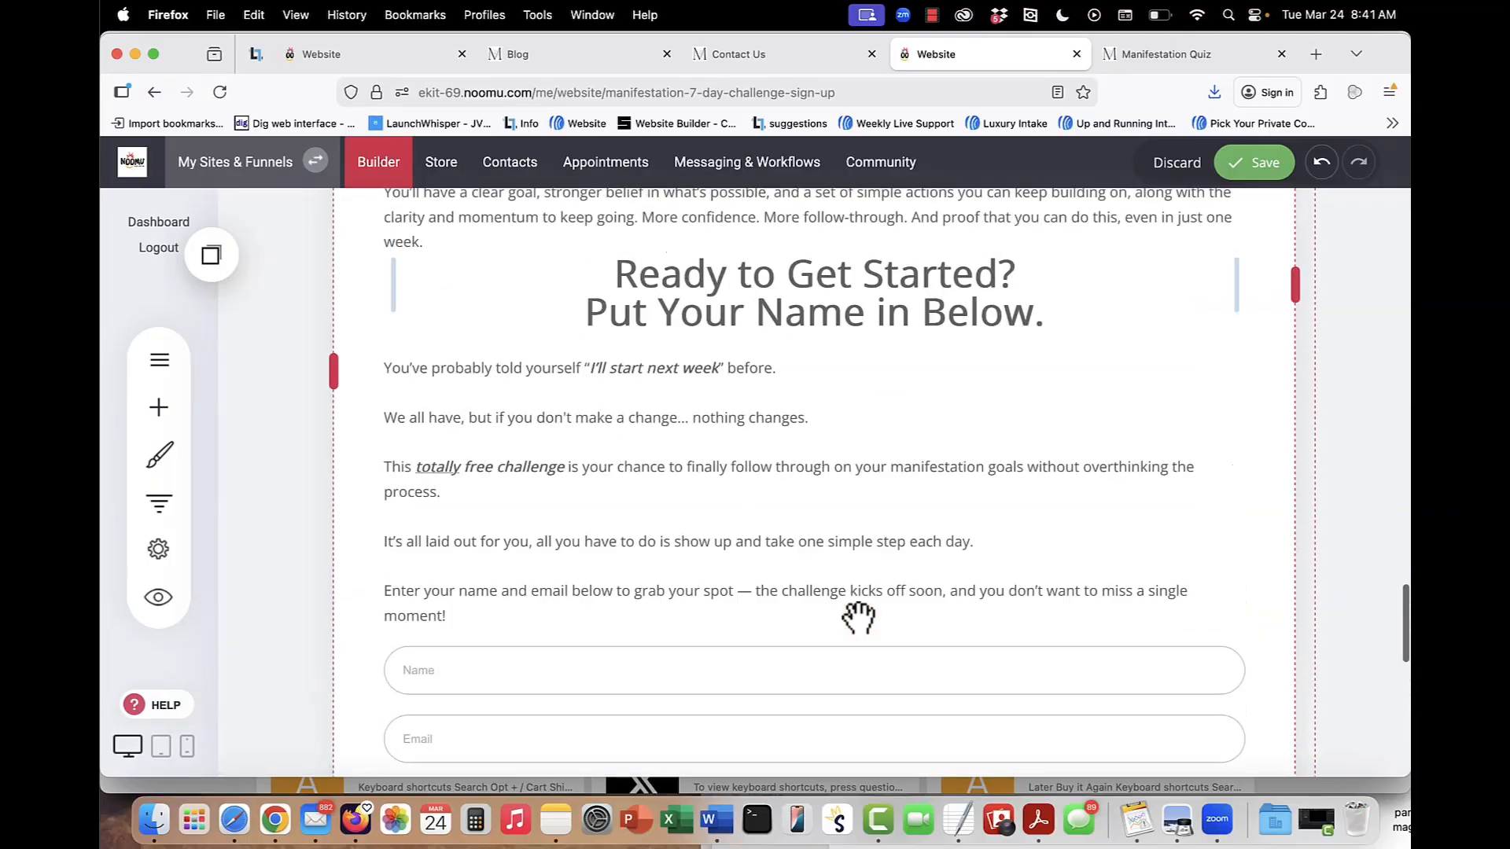
scroll(857, 610, up, 15)
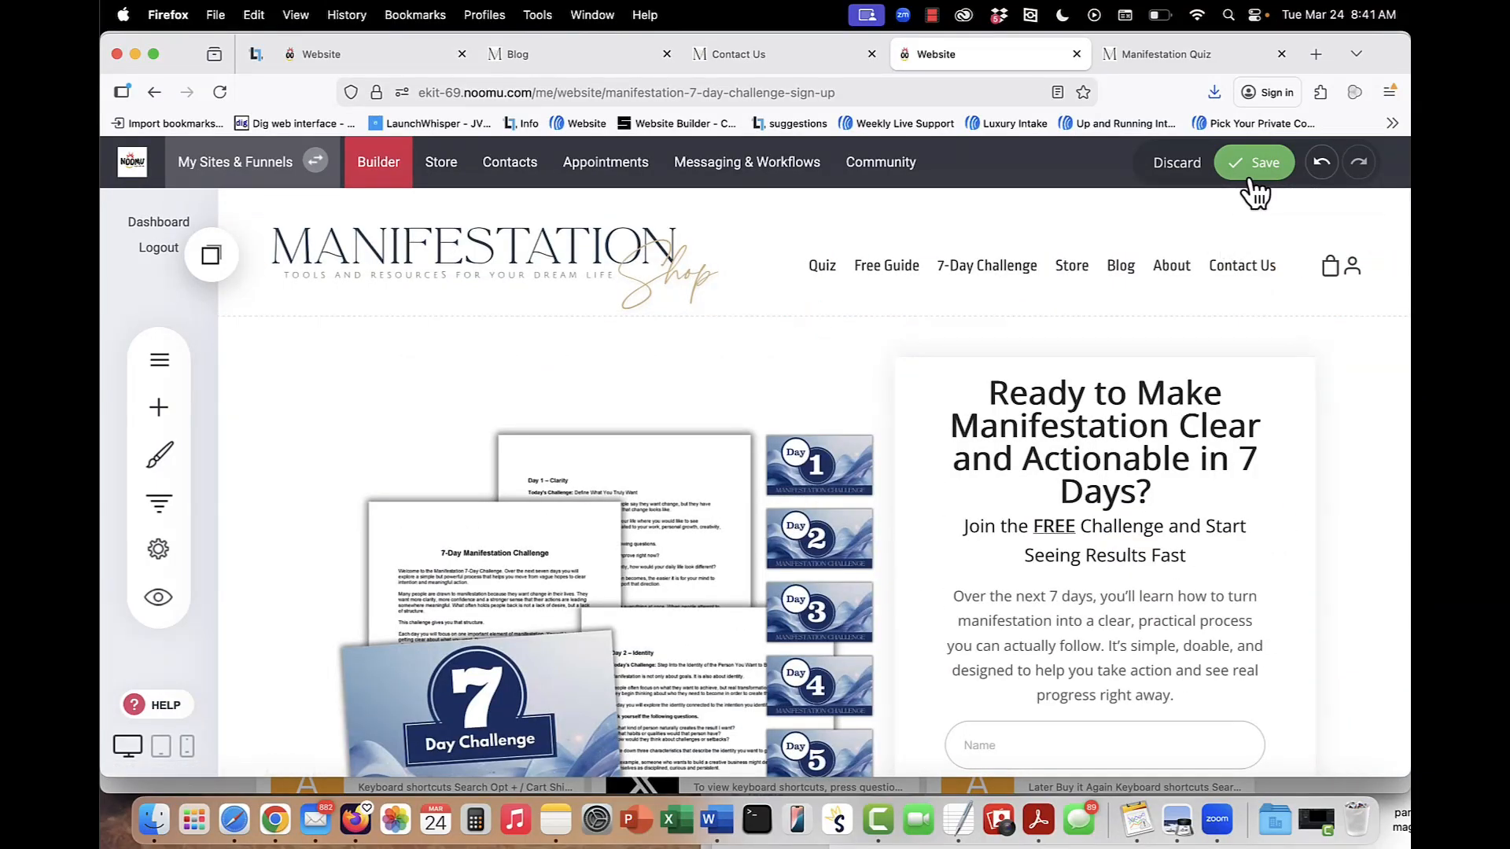
Check the thank-you page in the settings of the sign-up form near the page header, and save the page.
scroll(1023, 638, down, 1)
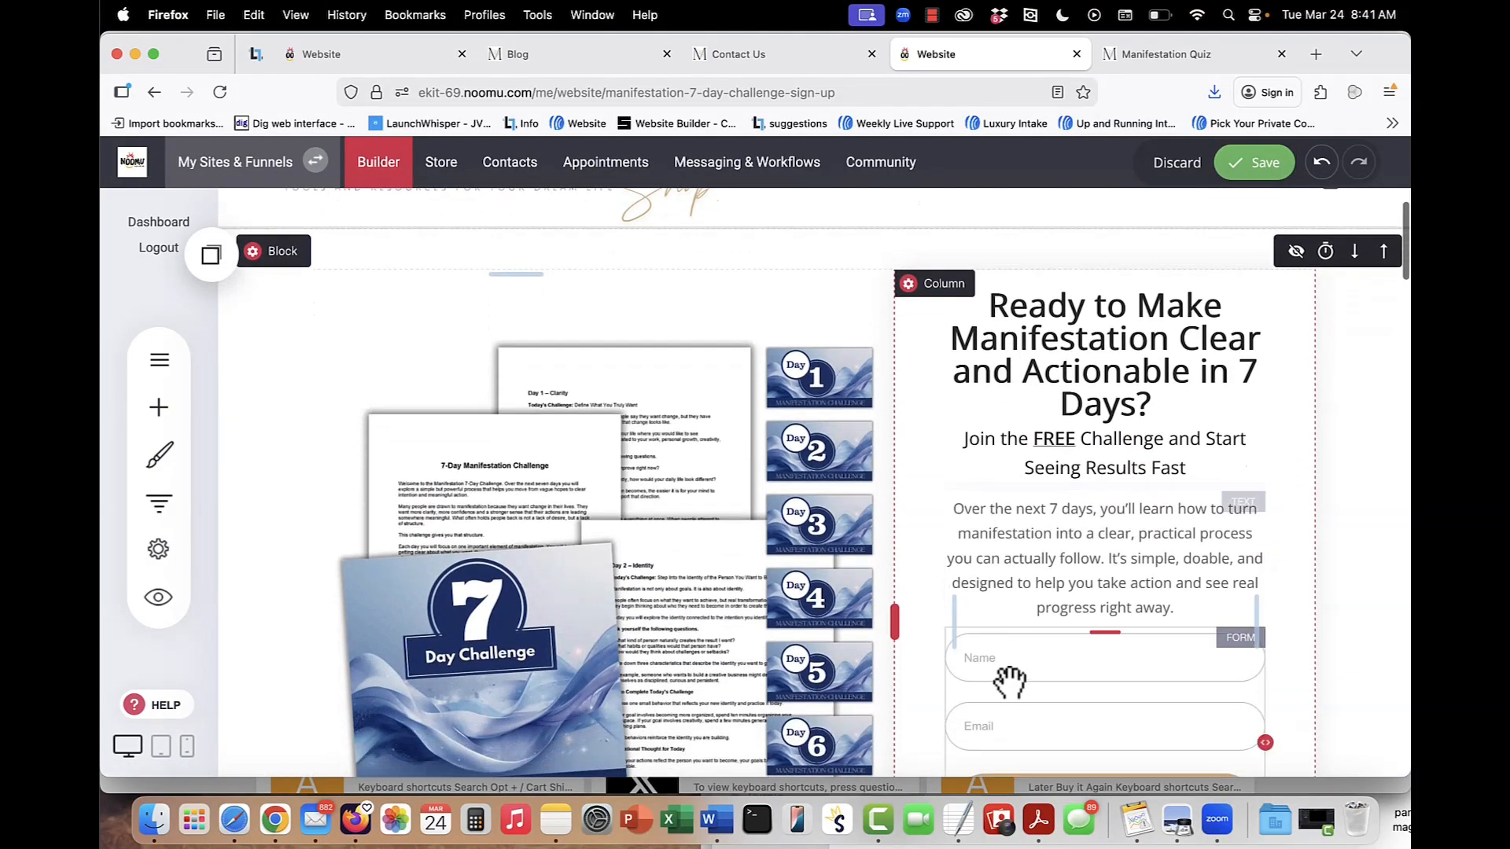
click(1004, 685)
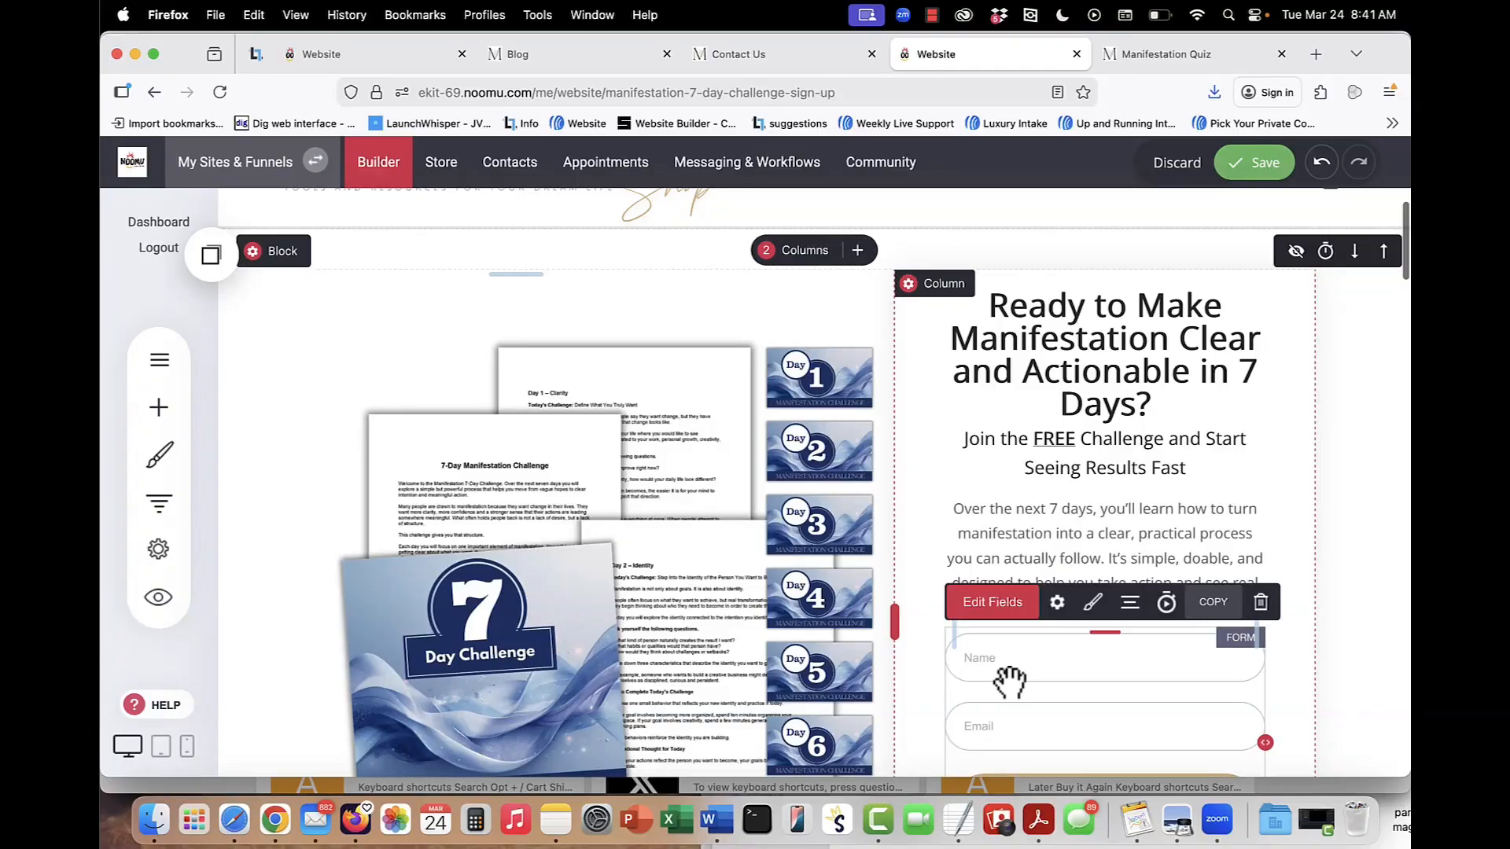
click(1058, 603)
scroll(656, 511, down, 3)
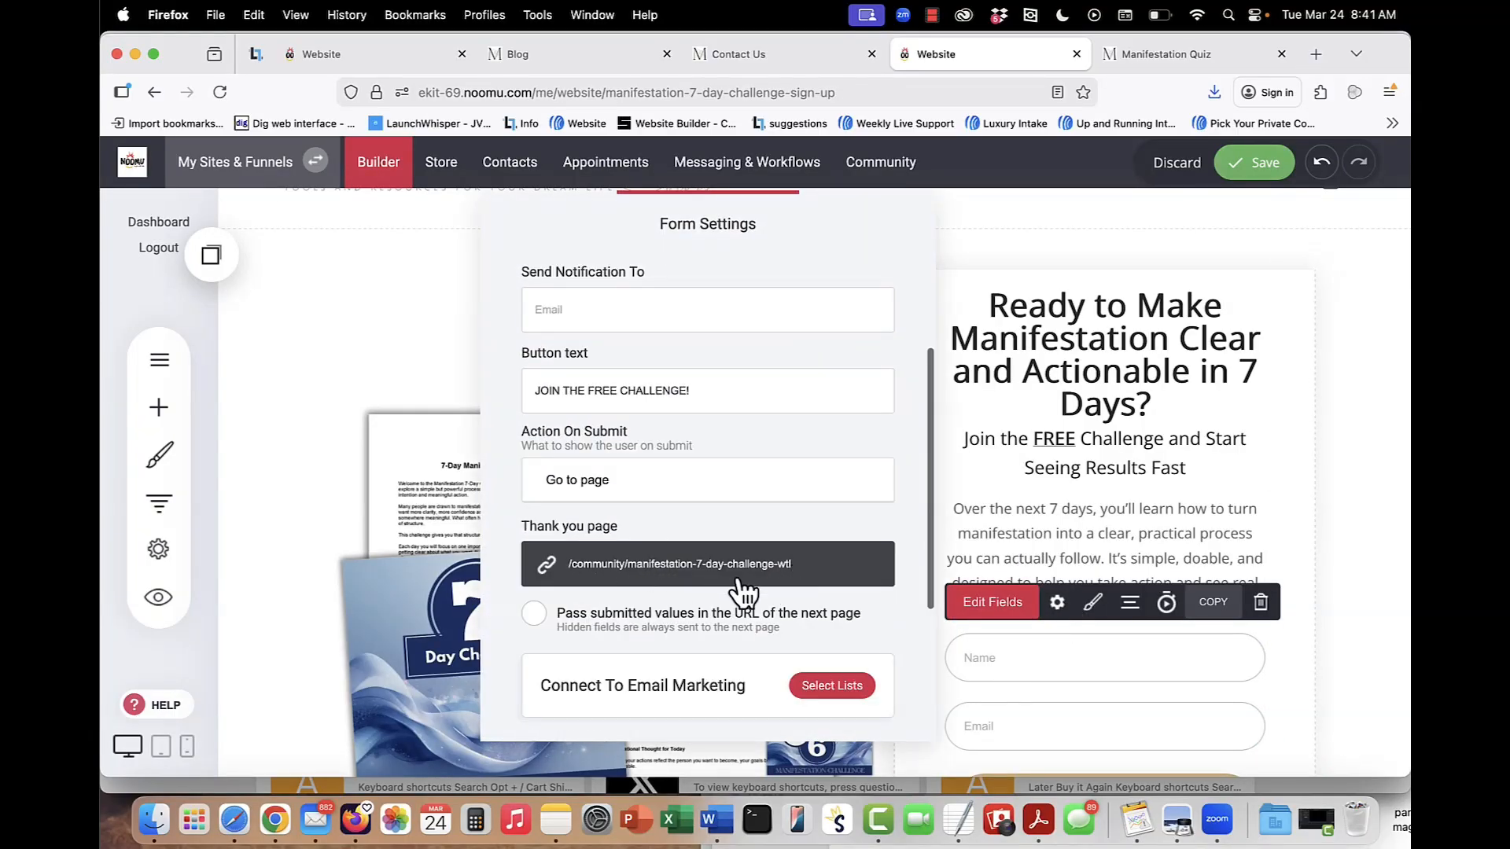
click(1197, 474)
click(1250, 163)
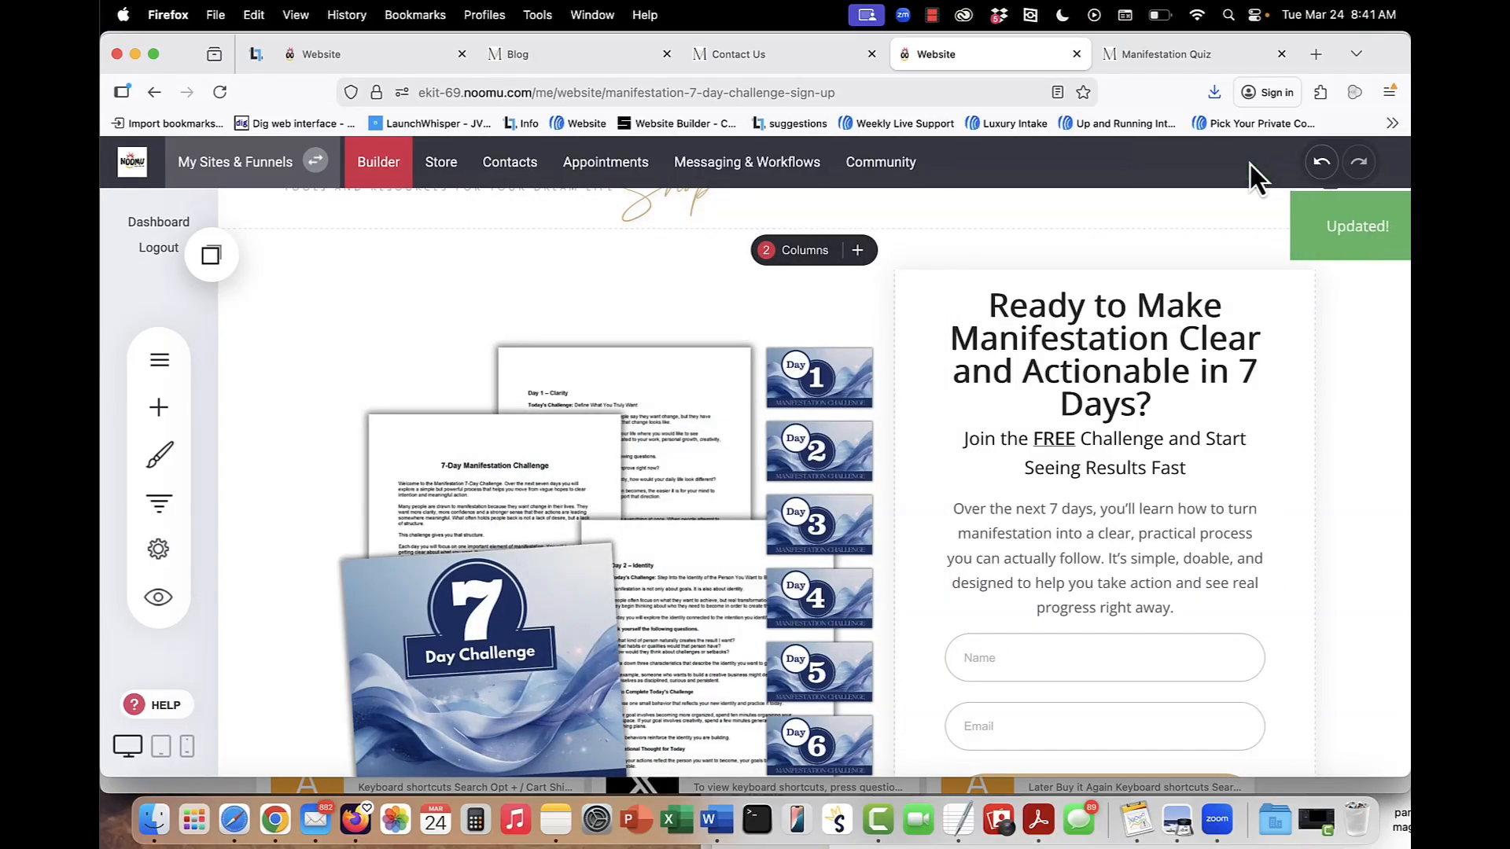
View the list of all automations and open the Manifestation 7 Day Challenge circle in the community area.
click(775, 161)
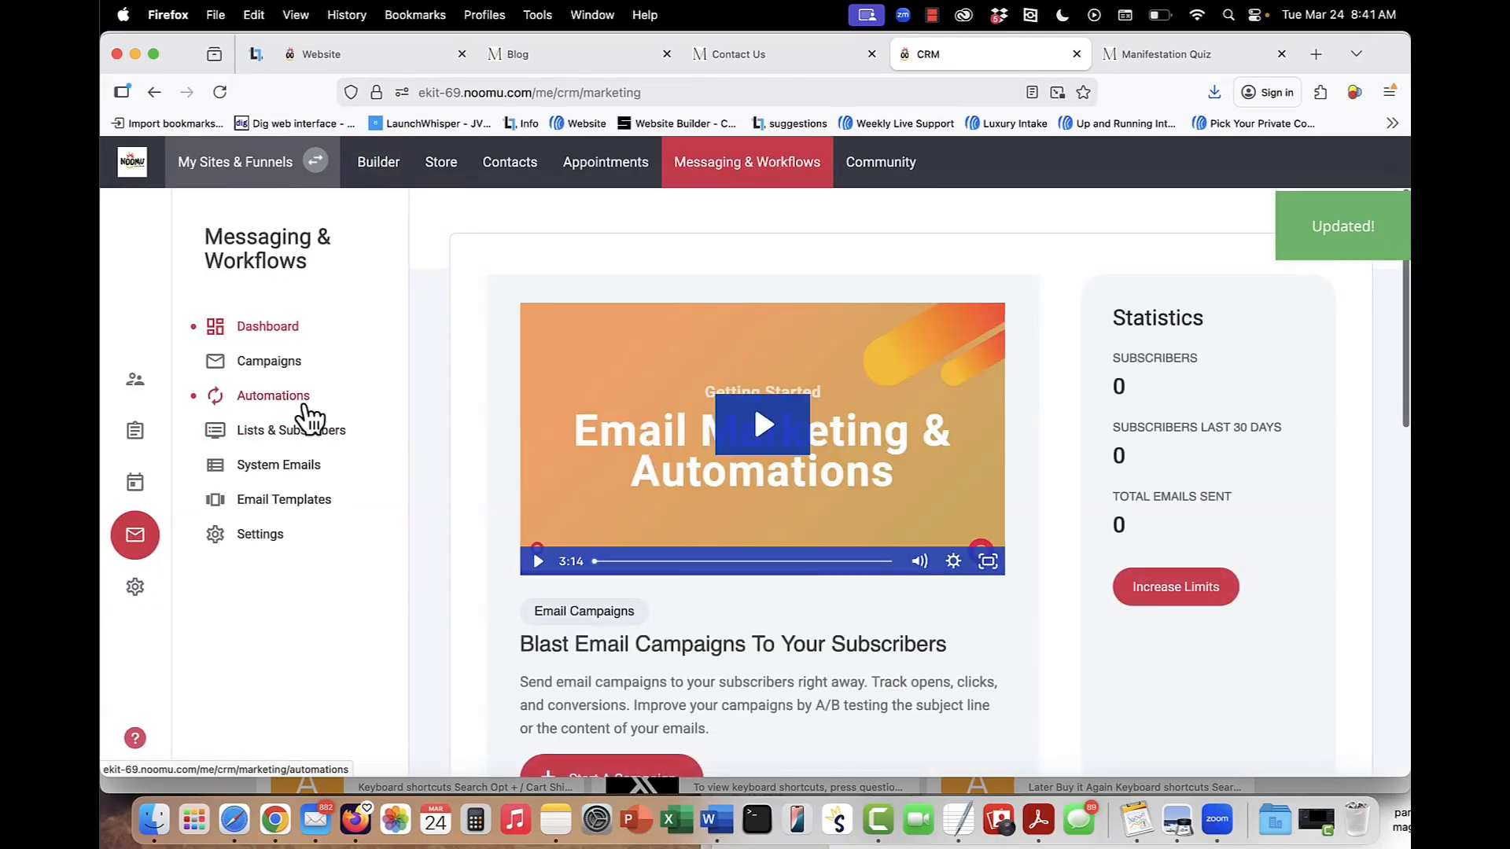
click(301, 403)
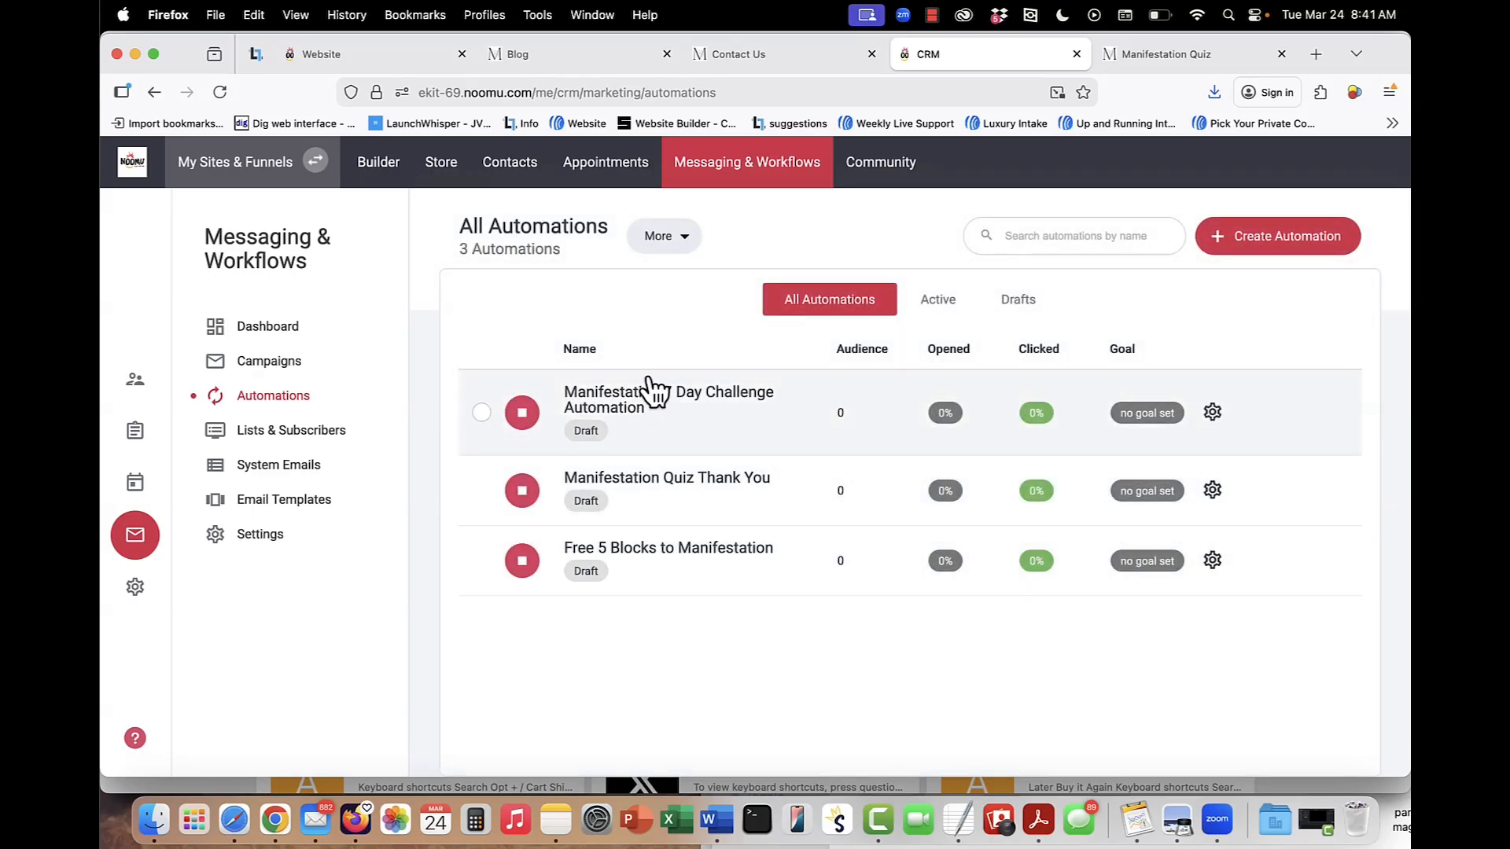
click(893, 165)
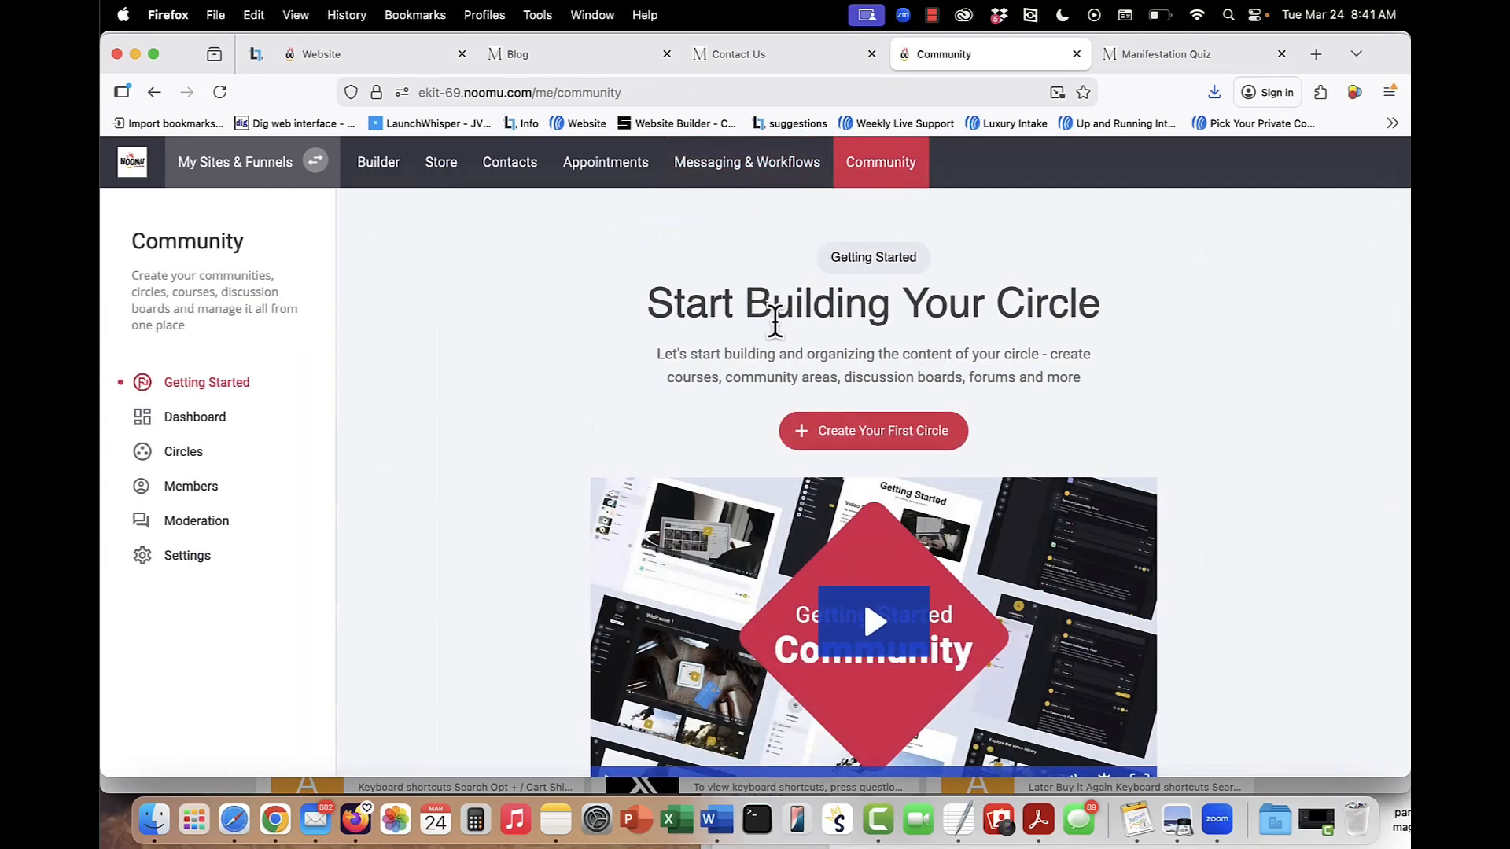
click(187, 454)
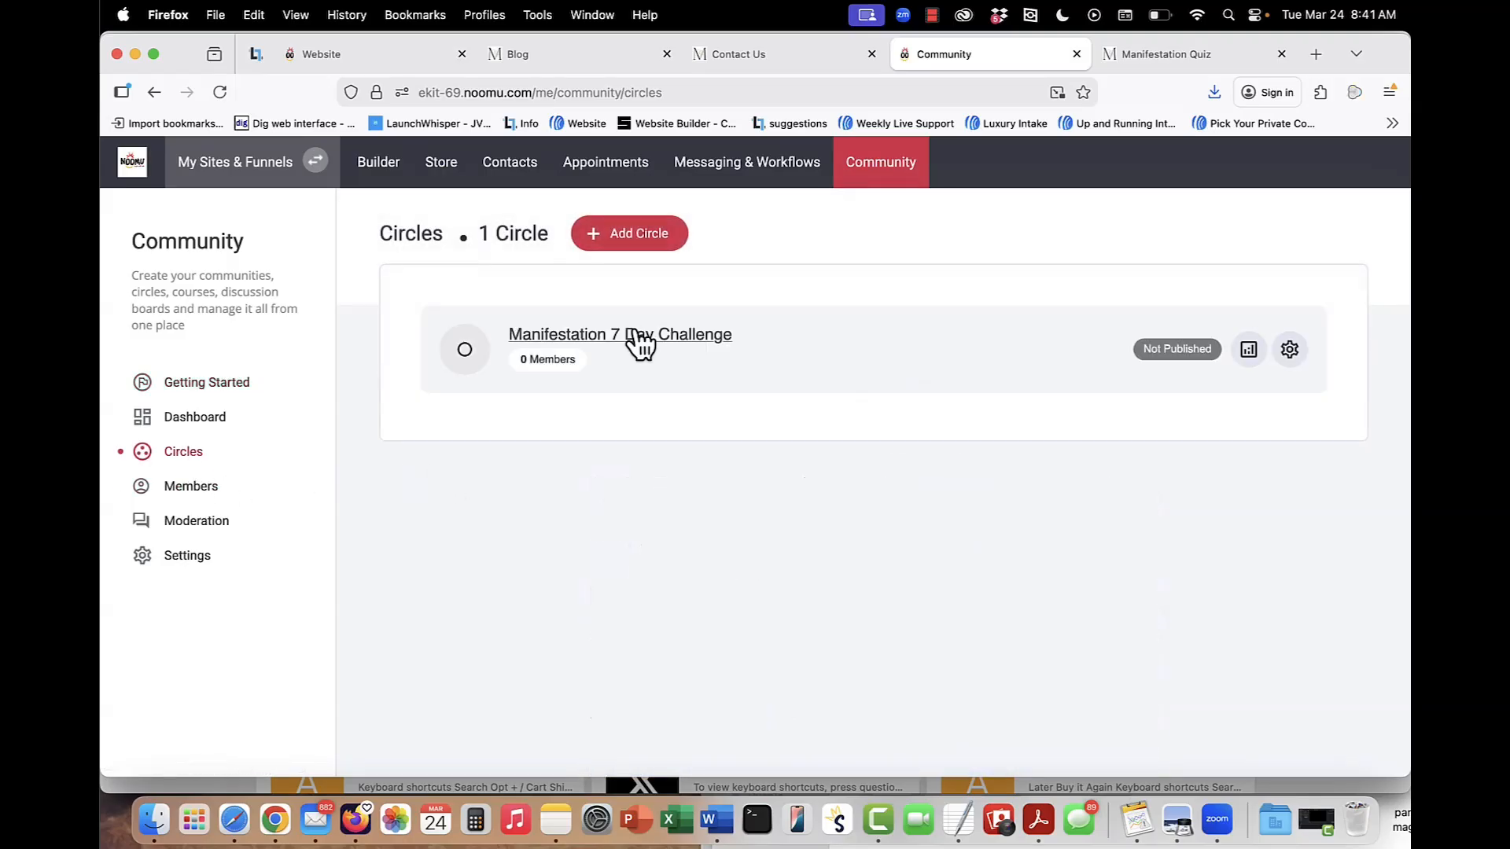
click(634, 337)
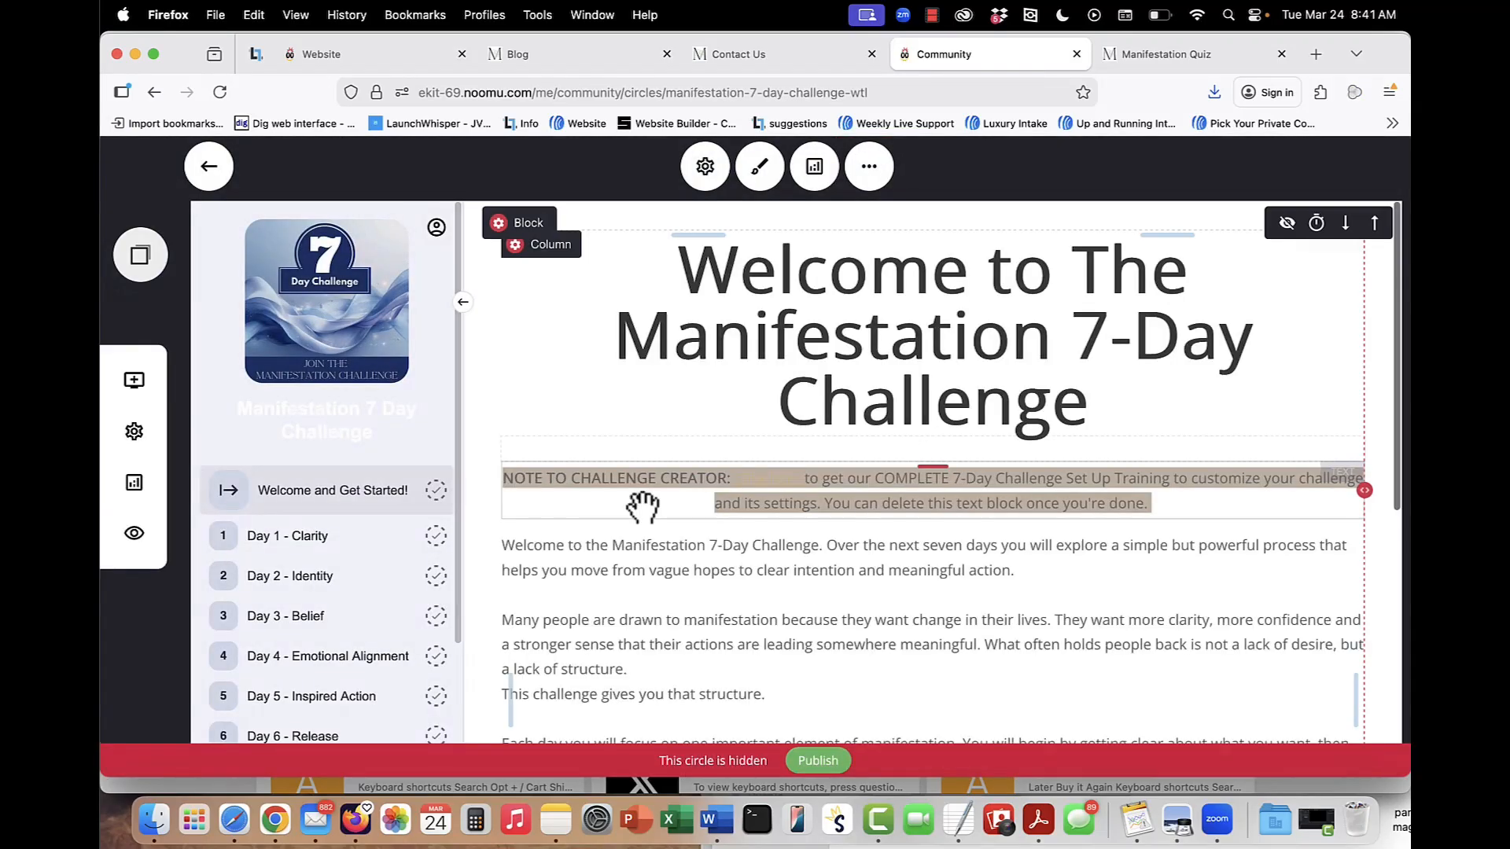
Read the challenge's welcome page and review the circle settings and access level options, closing them without changes.
scroll(643, 508, down, 2)
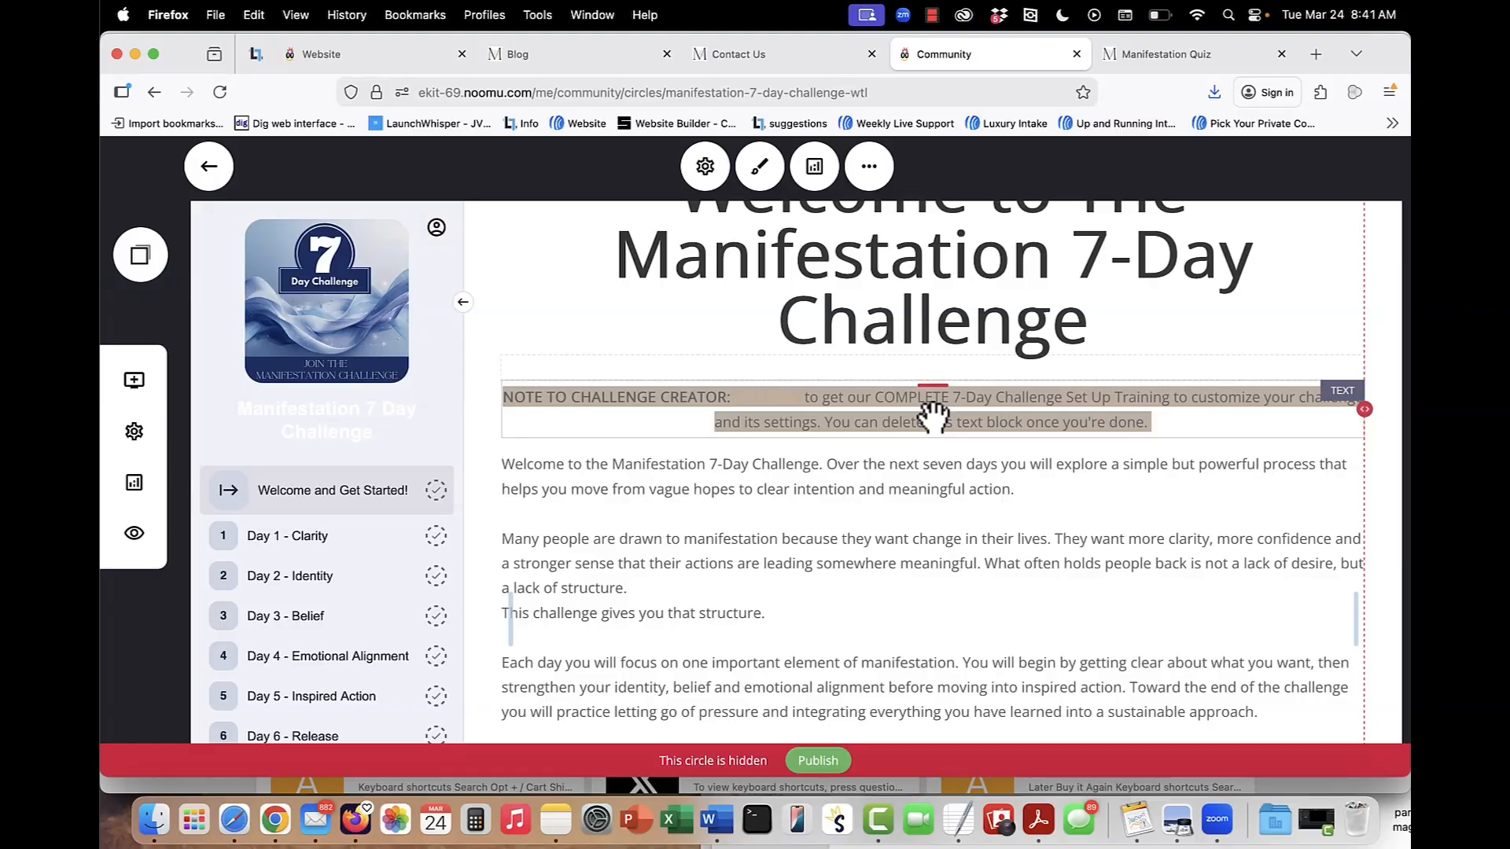
scroll(861, 565, down, 5)
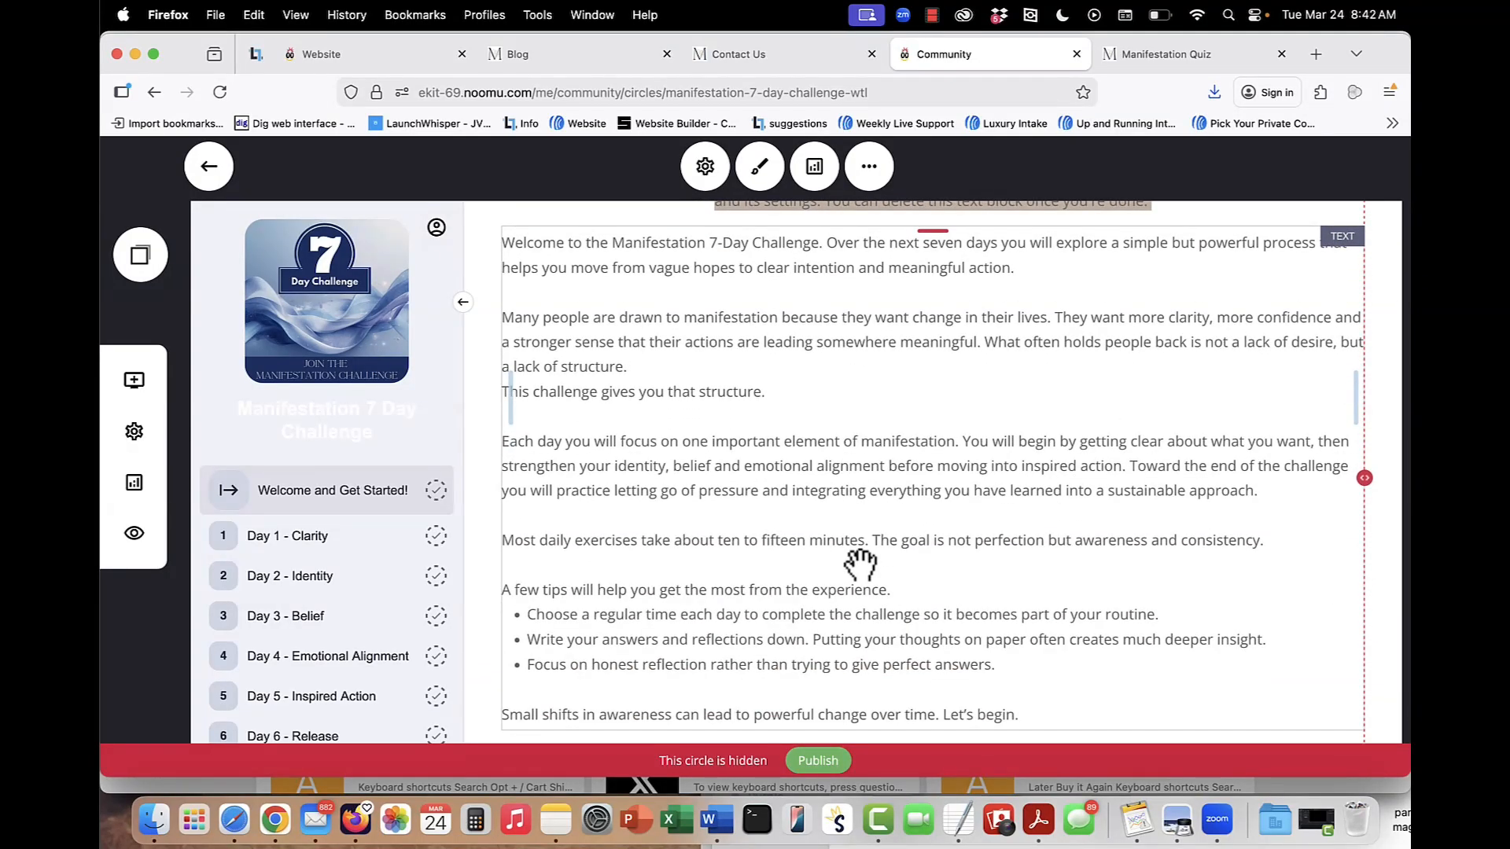
click(713, 179)
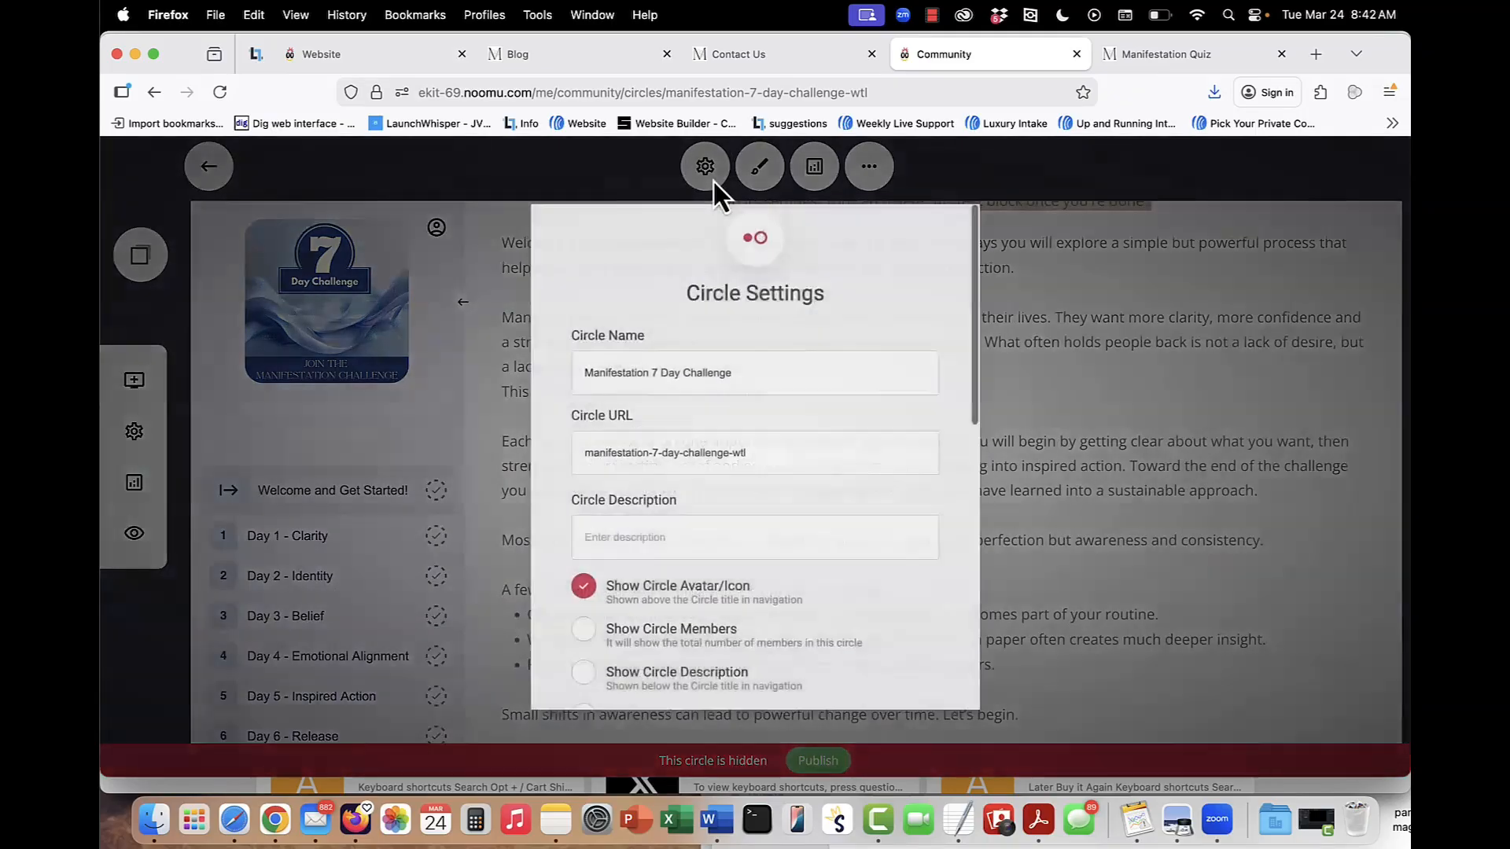
scroll(755, 530, down, 4)
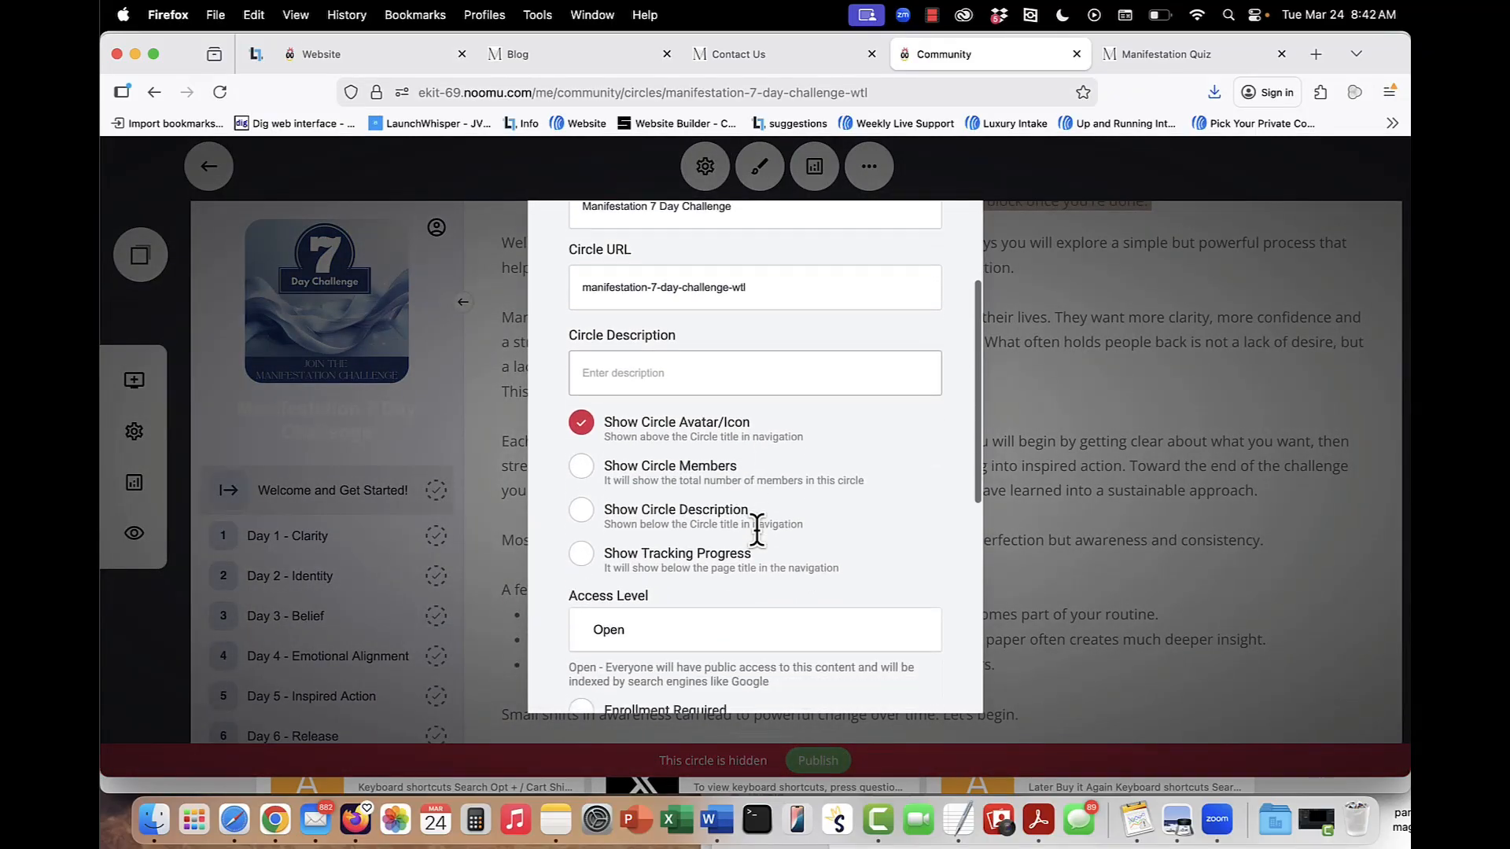
scroll(757, 532, down, 2)
click(770, 472)
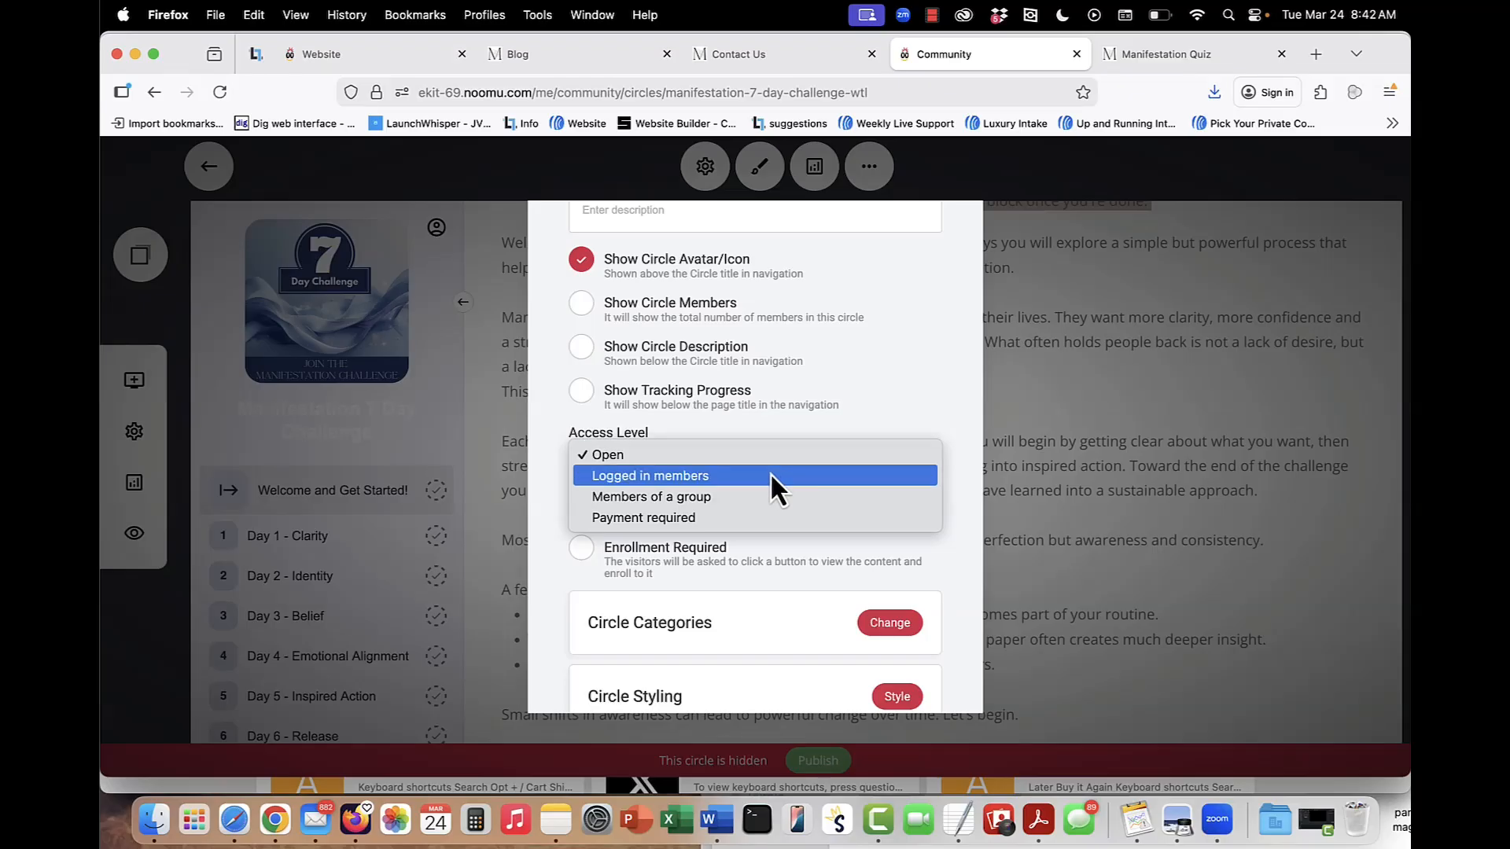
click(889, 389)
click(1102, 381)
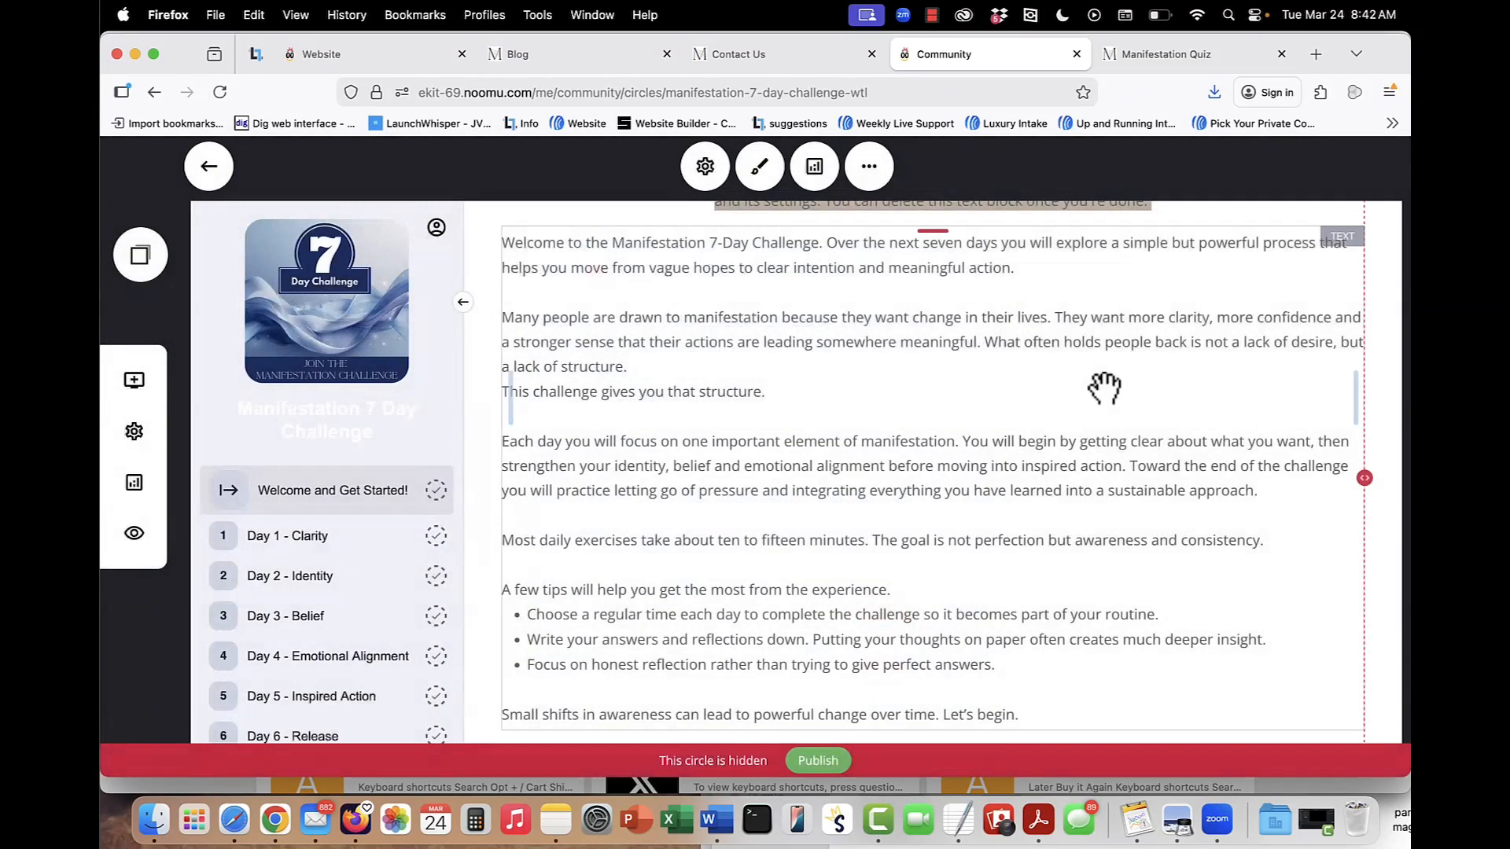
Review the Welcome and Get Started! page's settings and its content availability options, closing them without changes.
scroll(413, 560, down, 4)
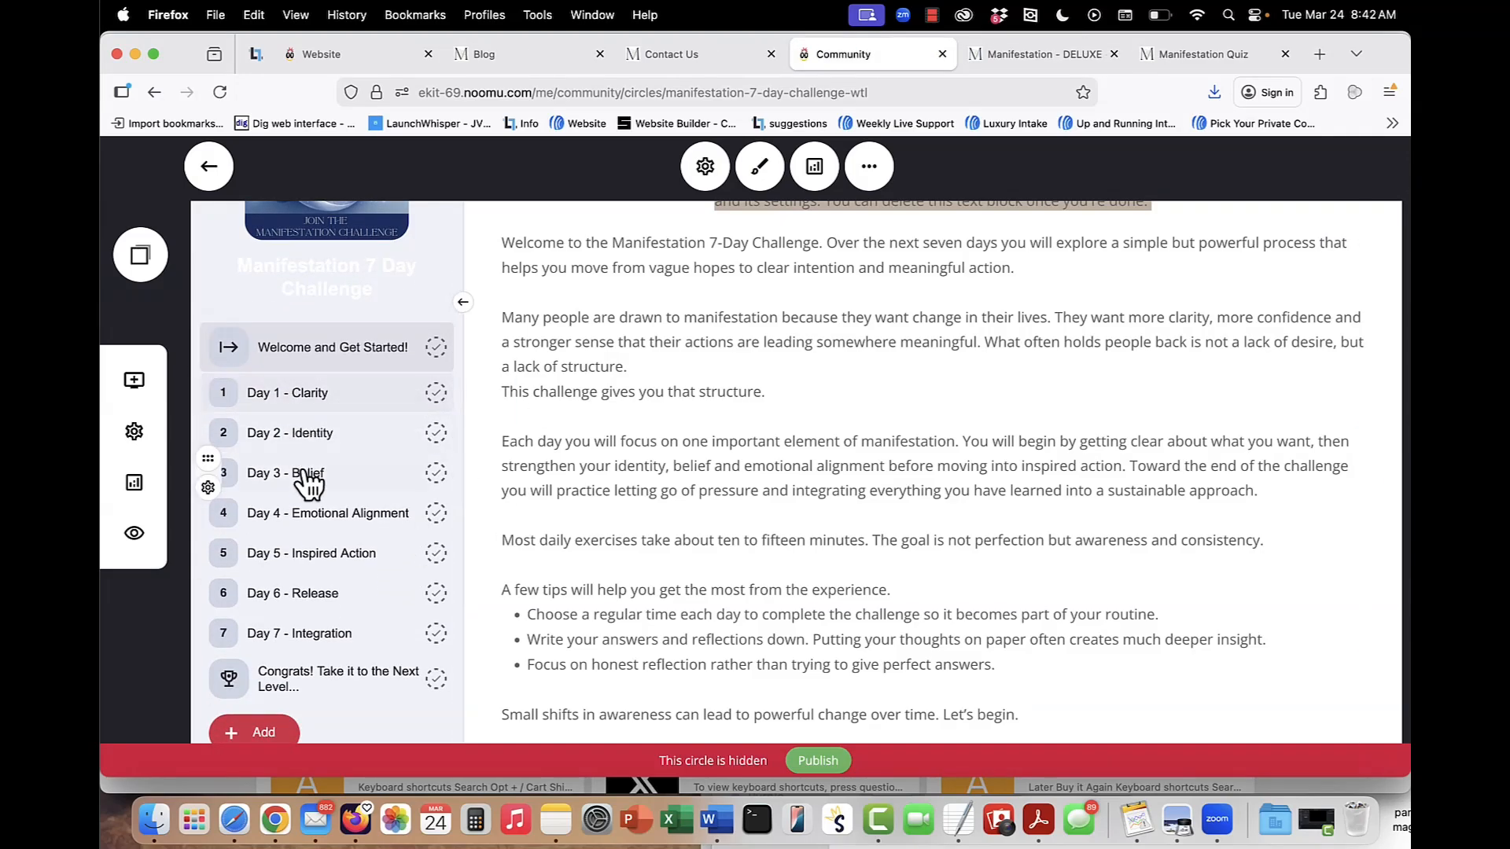
click(207, 362)
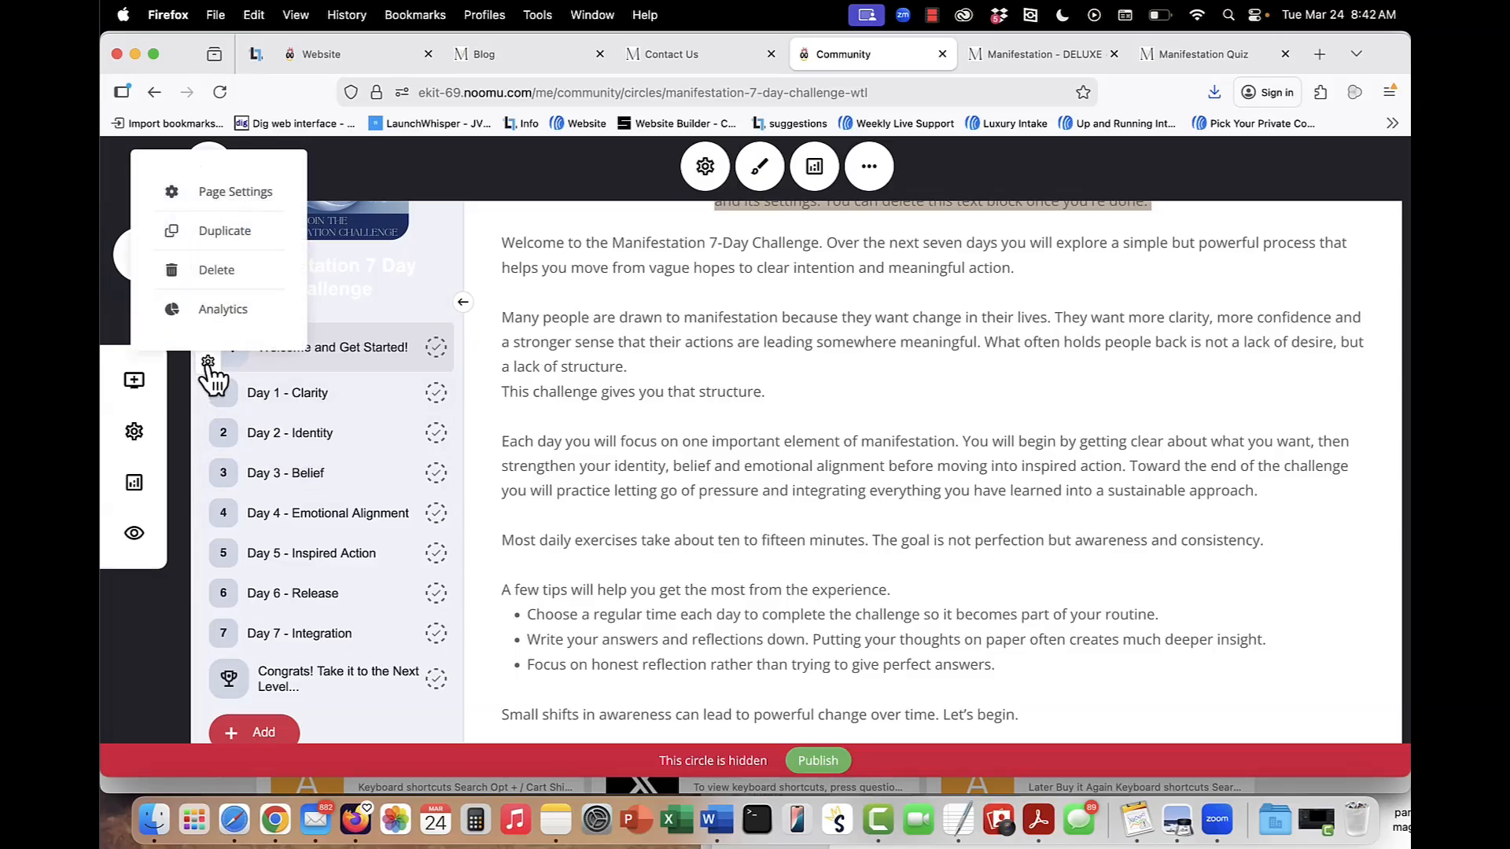
click(235, 206)
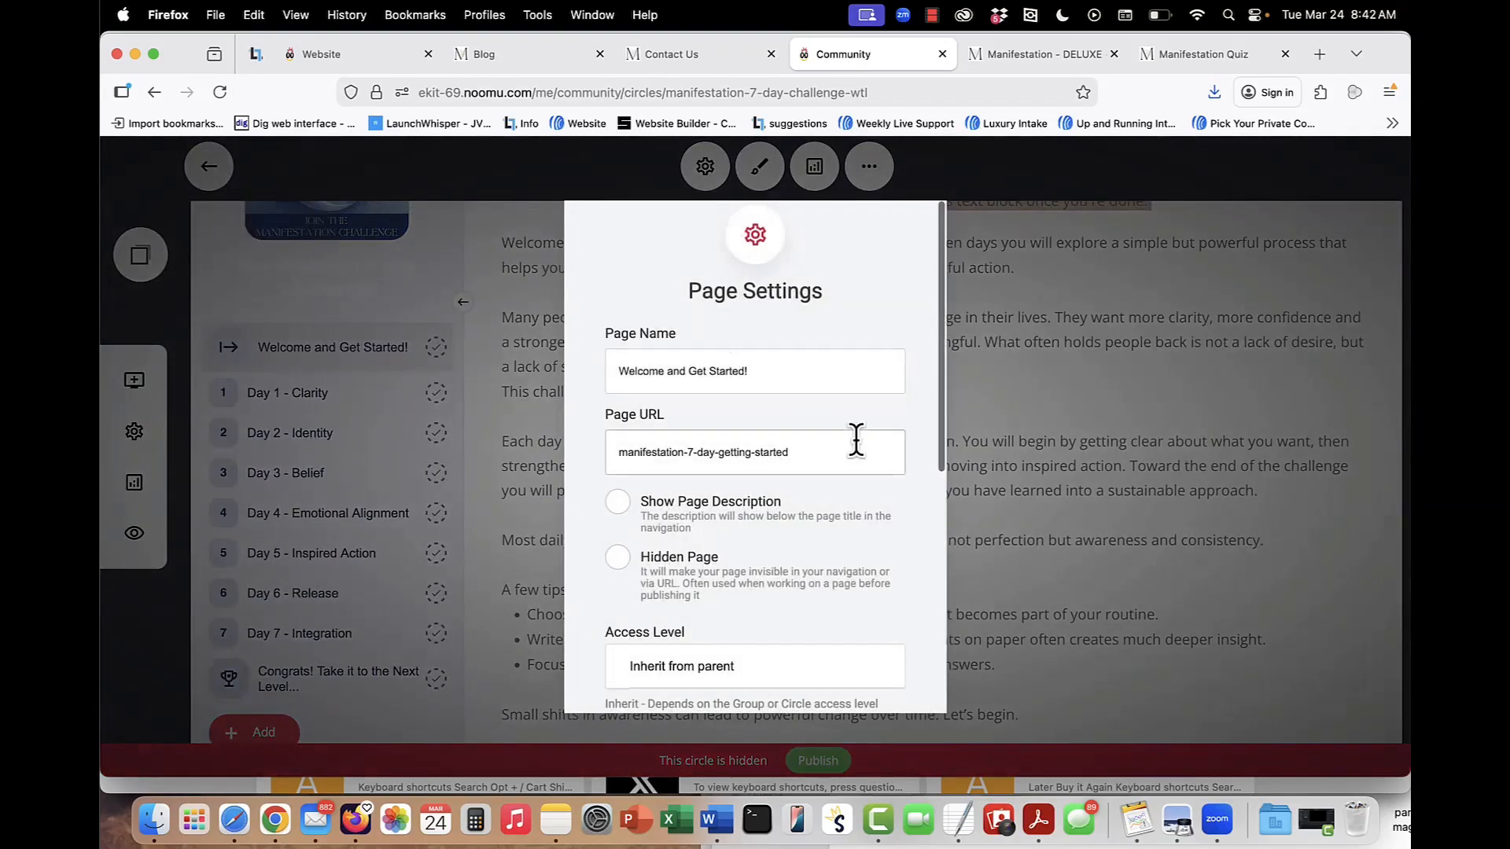
scroll(799, 583, down, 5)
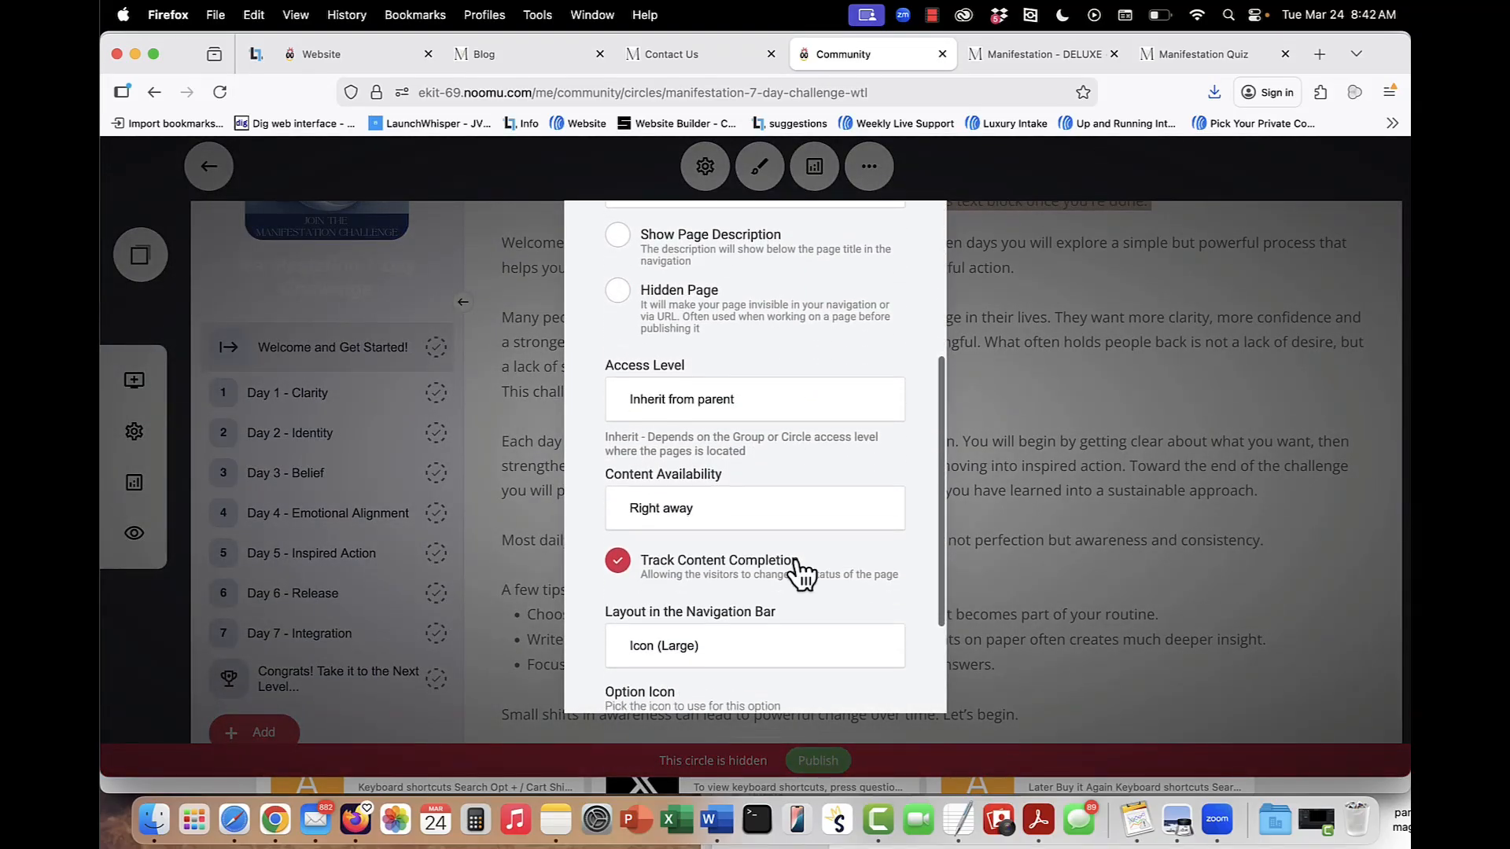
scroll(802, 570, down, 2)
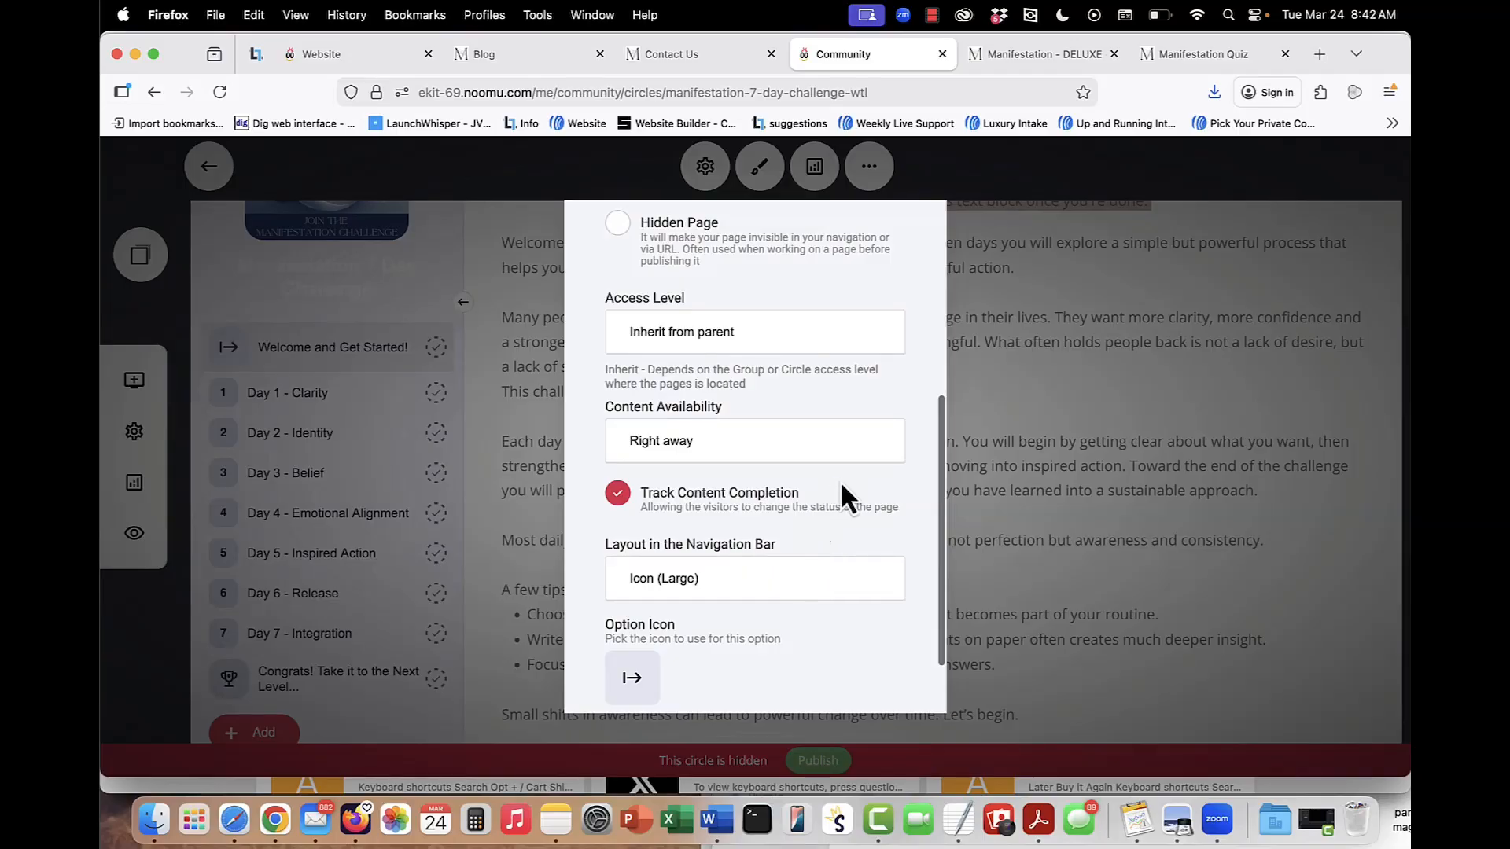
click(838, 442)
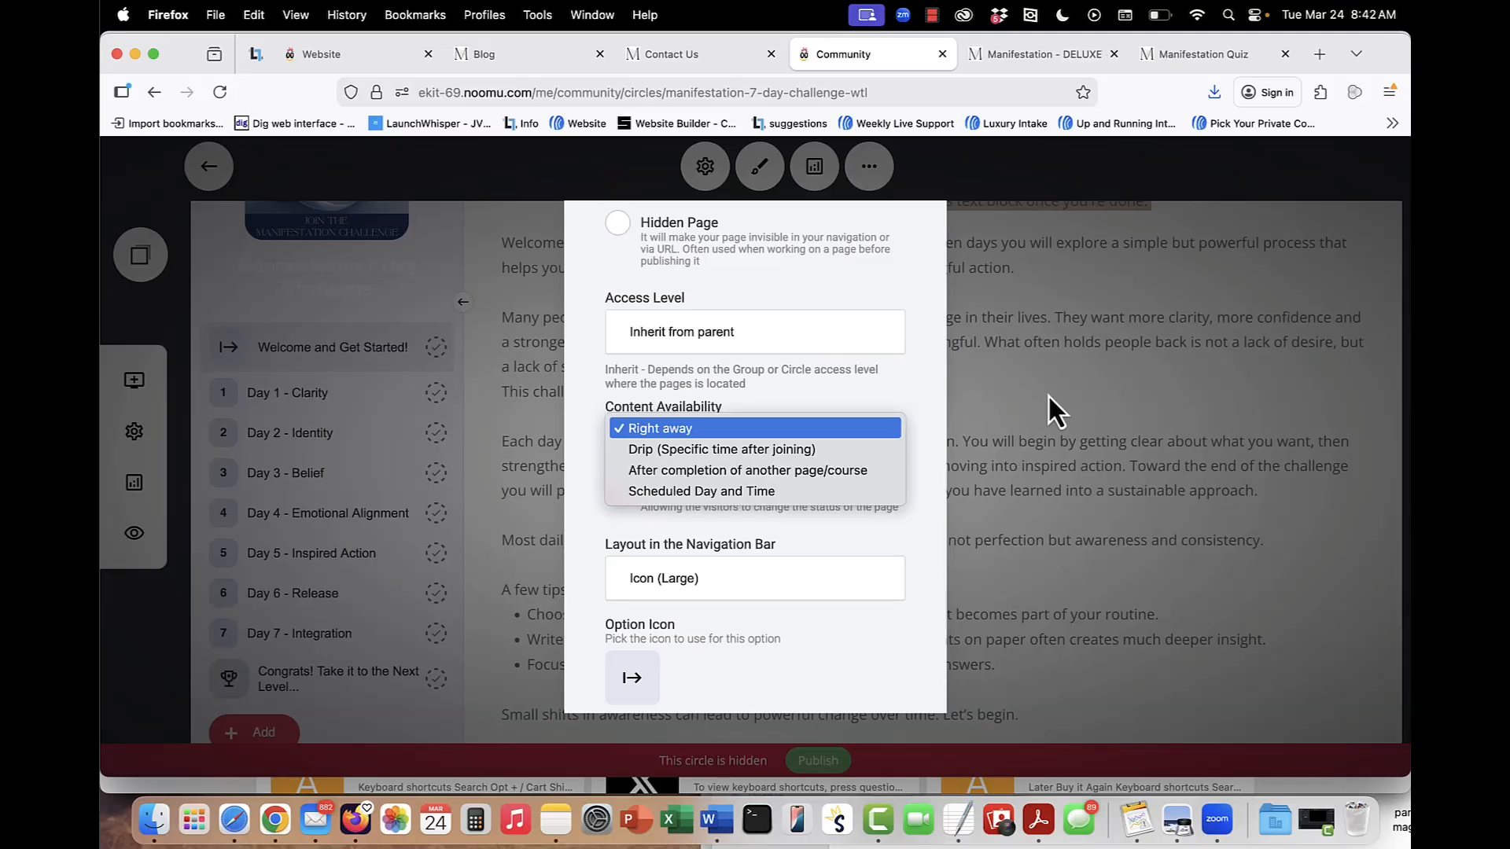
click(1073, 382)
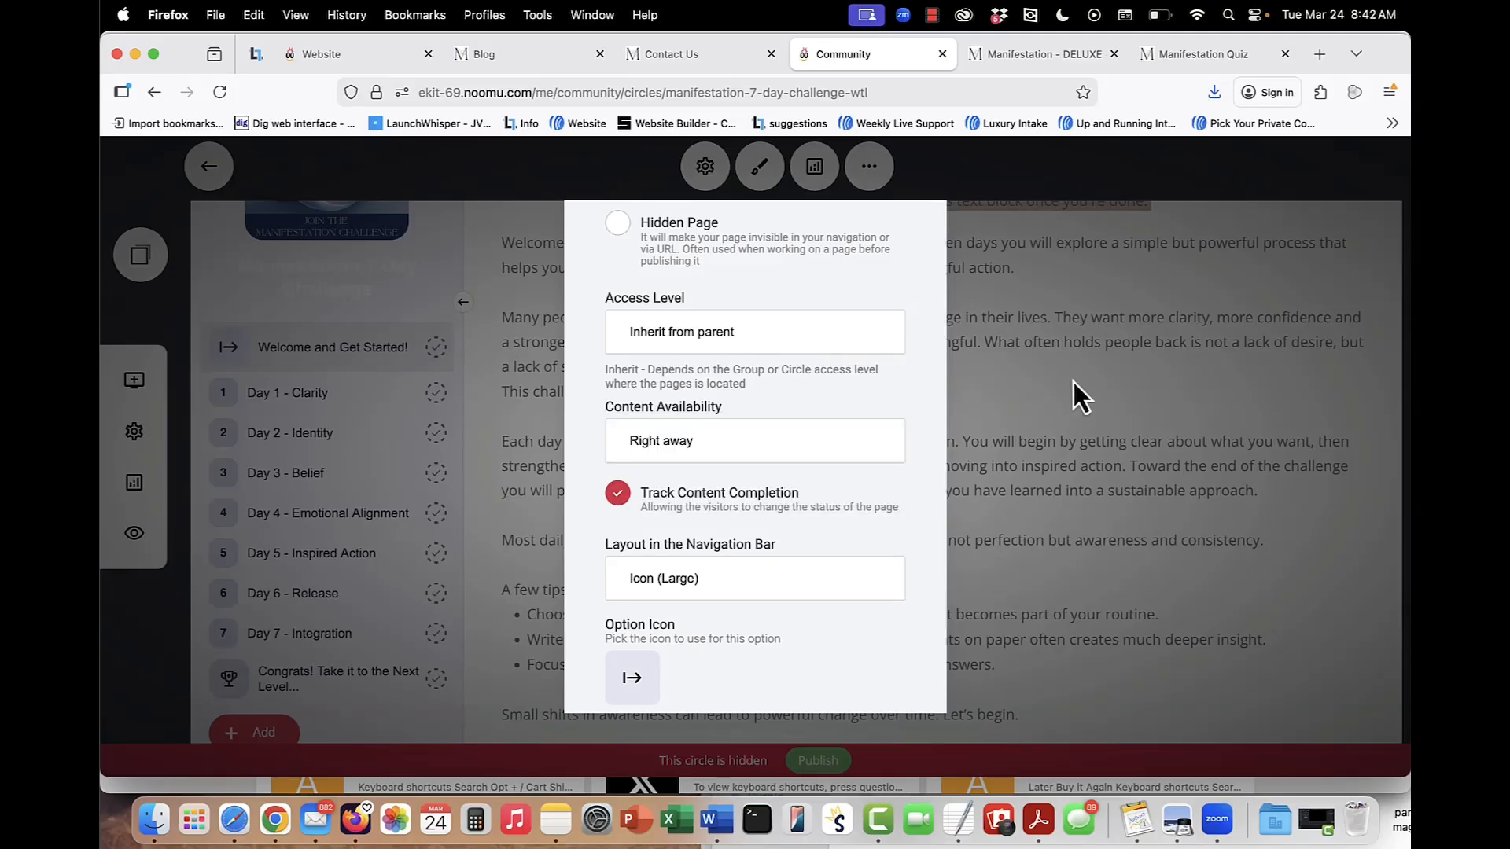
click(1074, 382)
In the Day 1 - Clarity page settings, make completion of Welcome and Get Started! the prerequisite for the content, and close the settings.
mouse_move(206, 405)
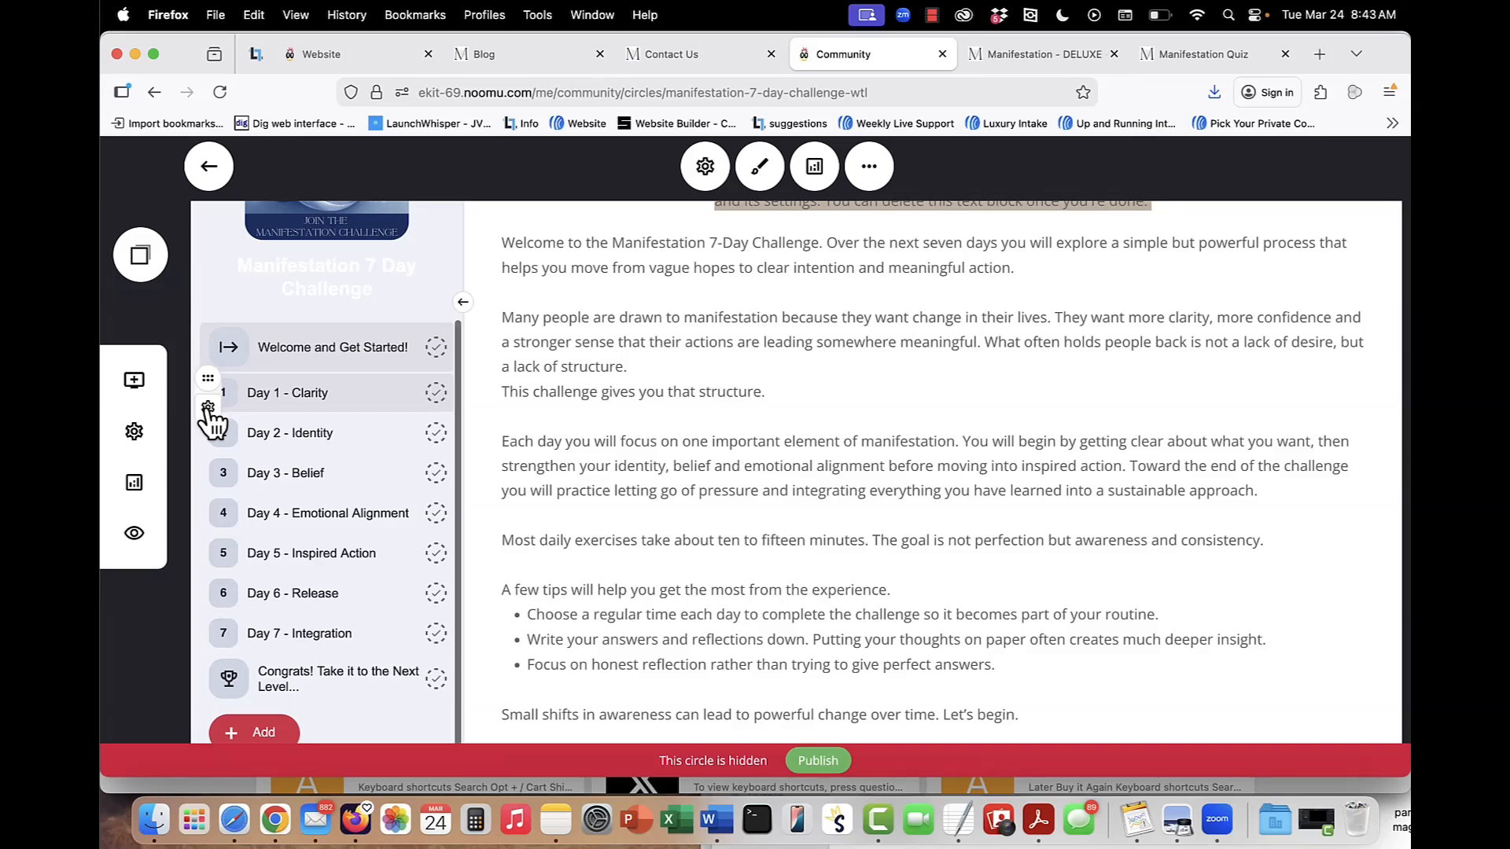
click(208, 409)
click(236, 226)
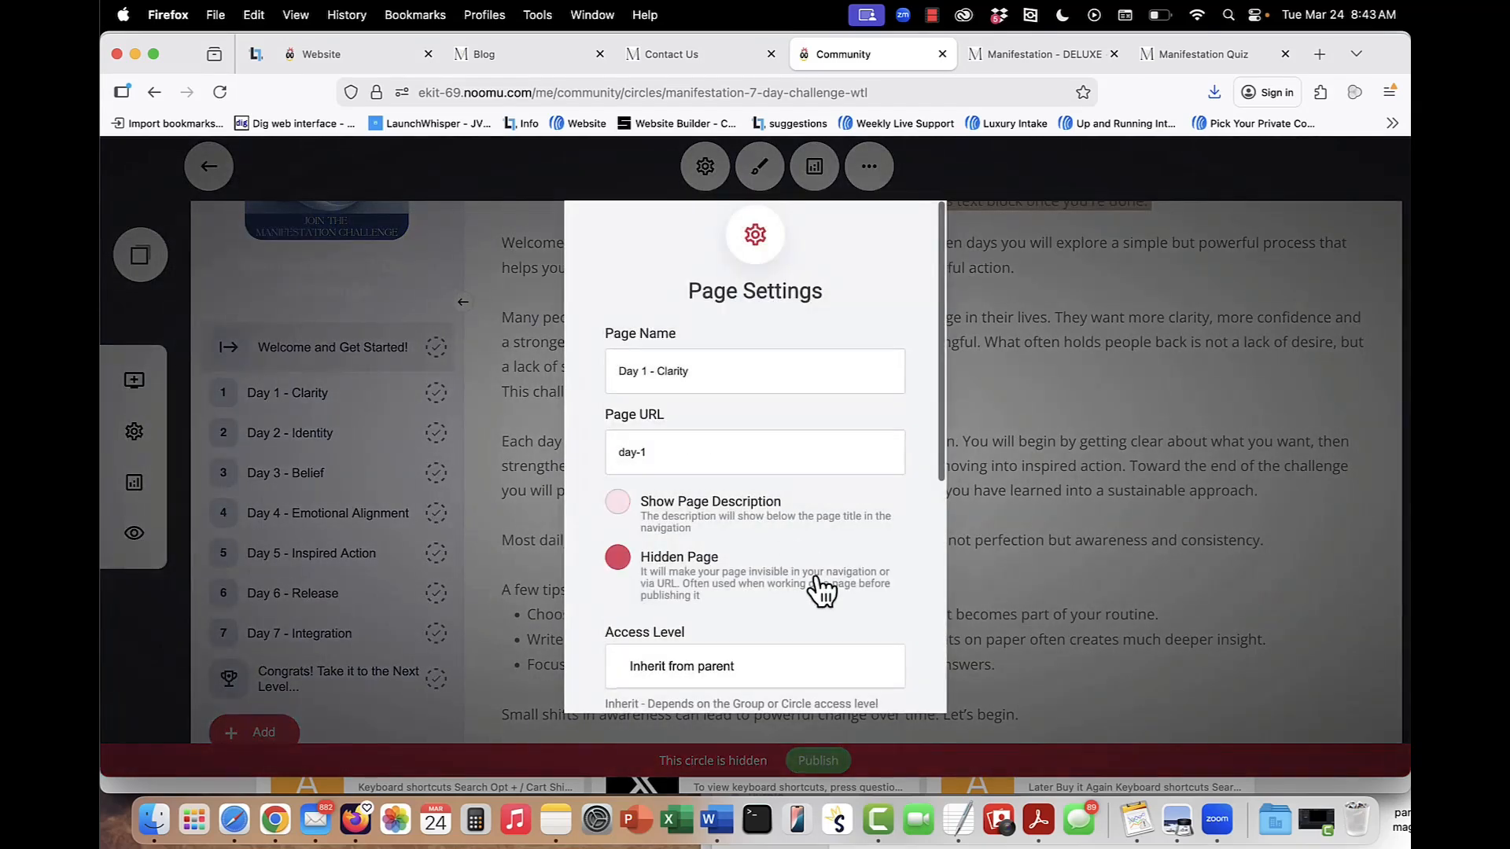
scroll(815, 578, down, 5)
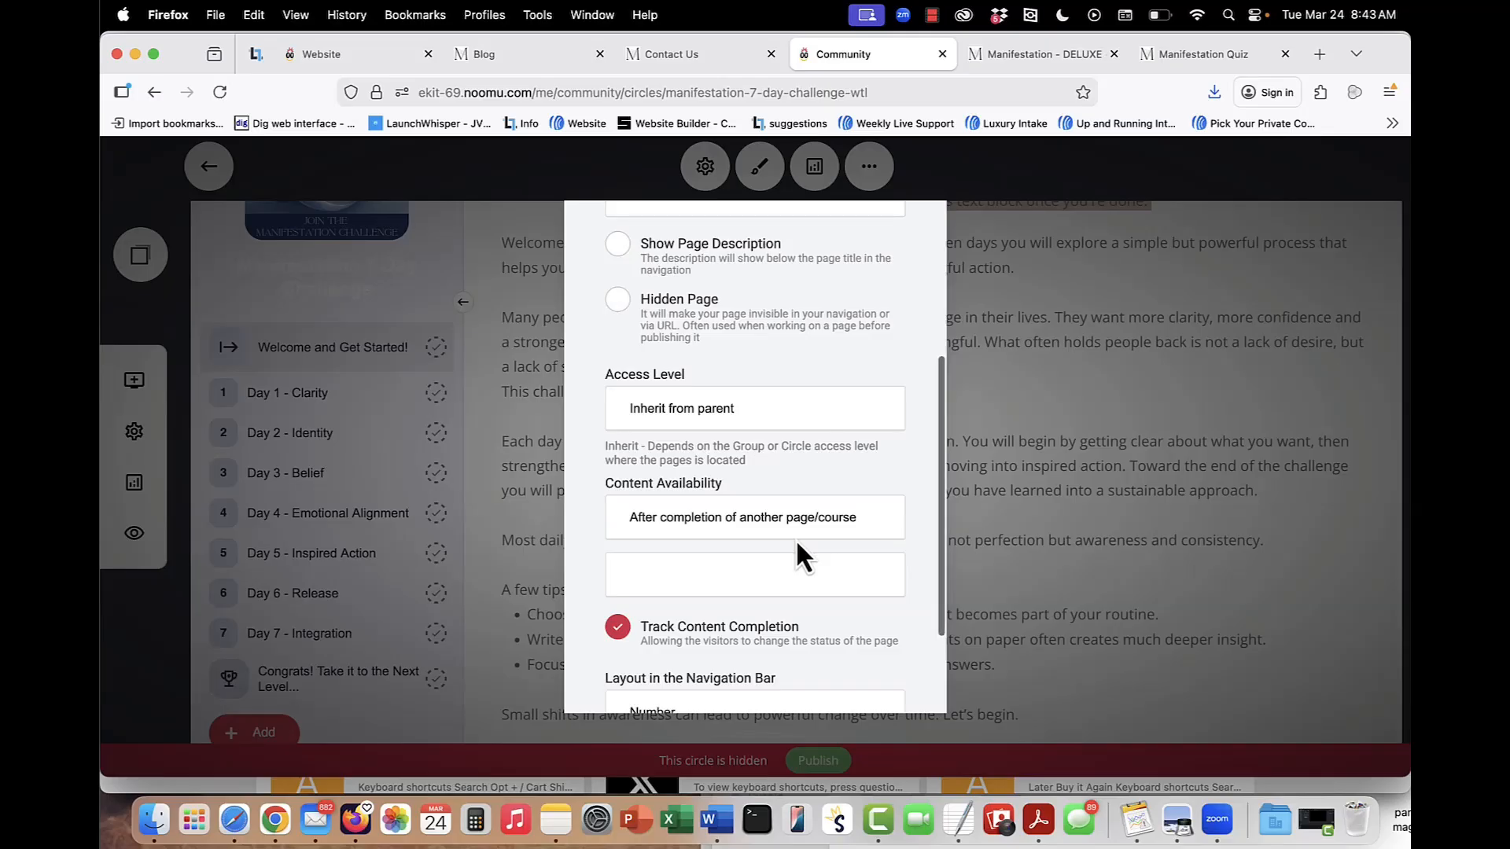
scroll(795, 539, down, 1)
click(795, 539)
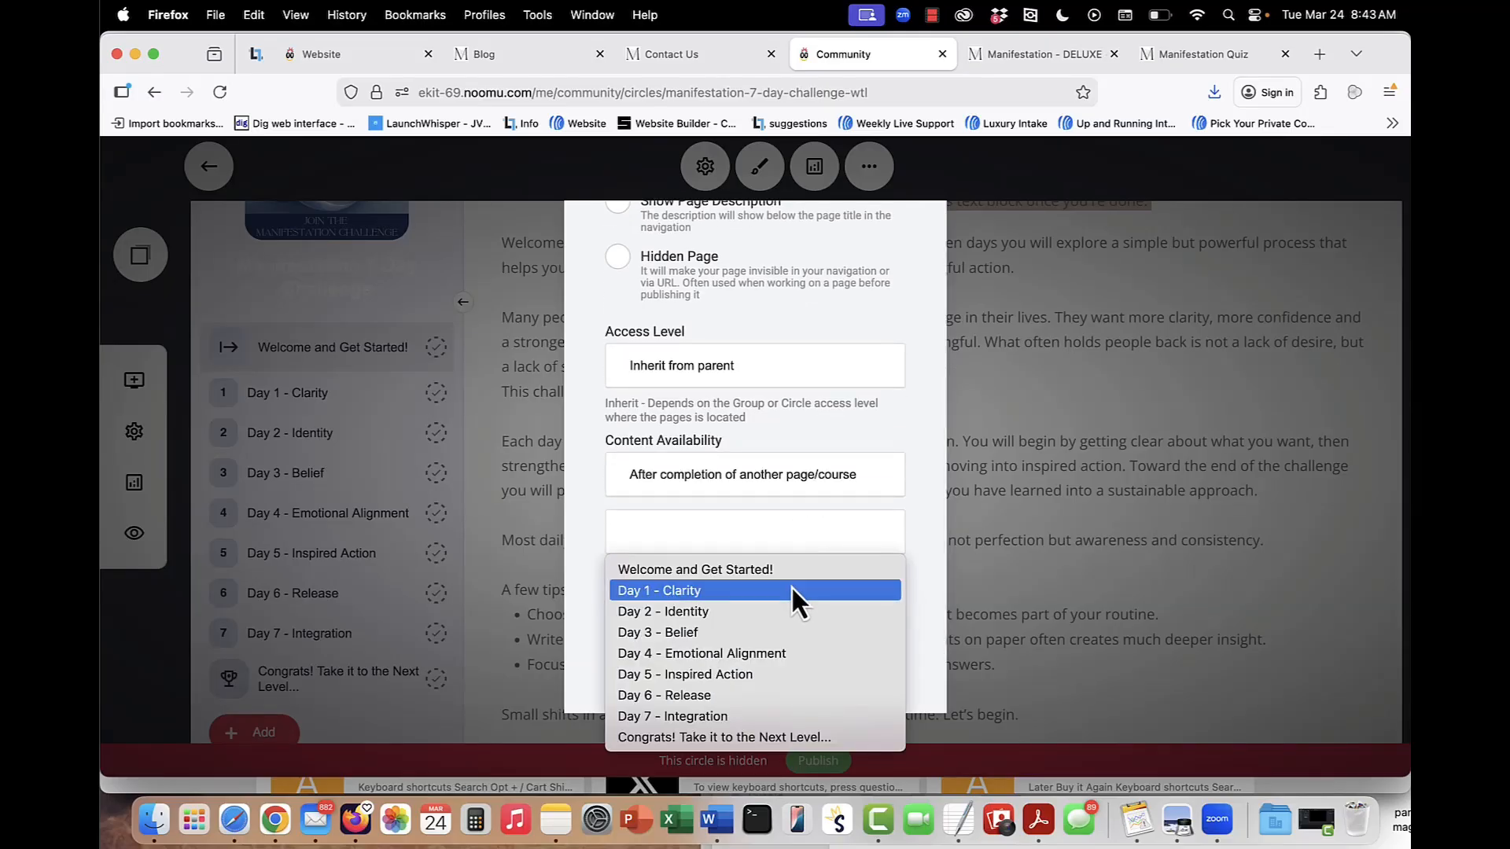
click(786, 574)
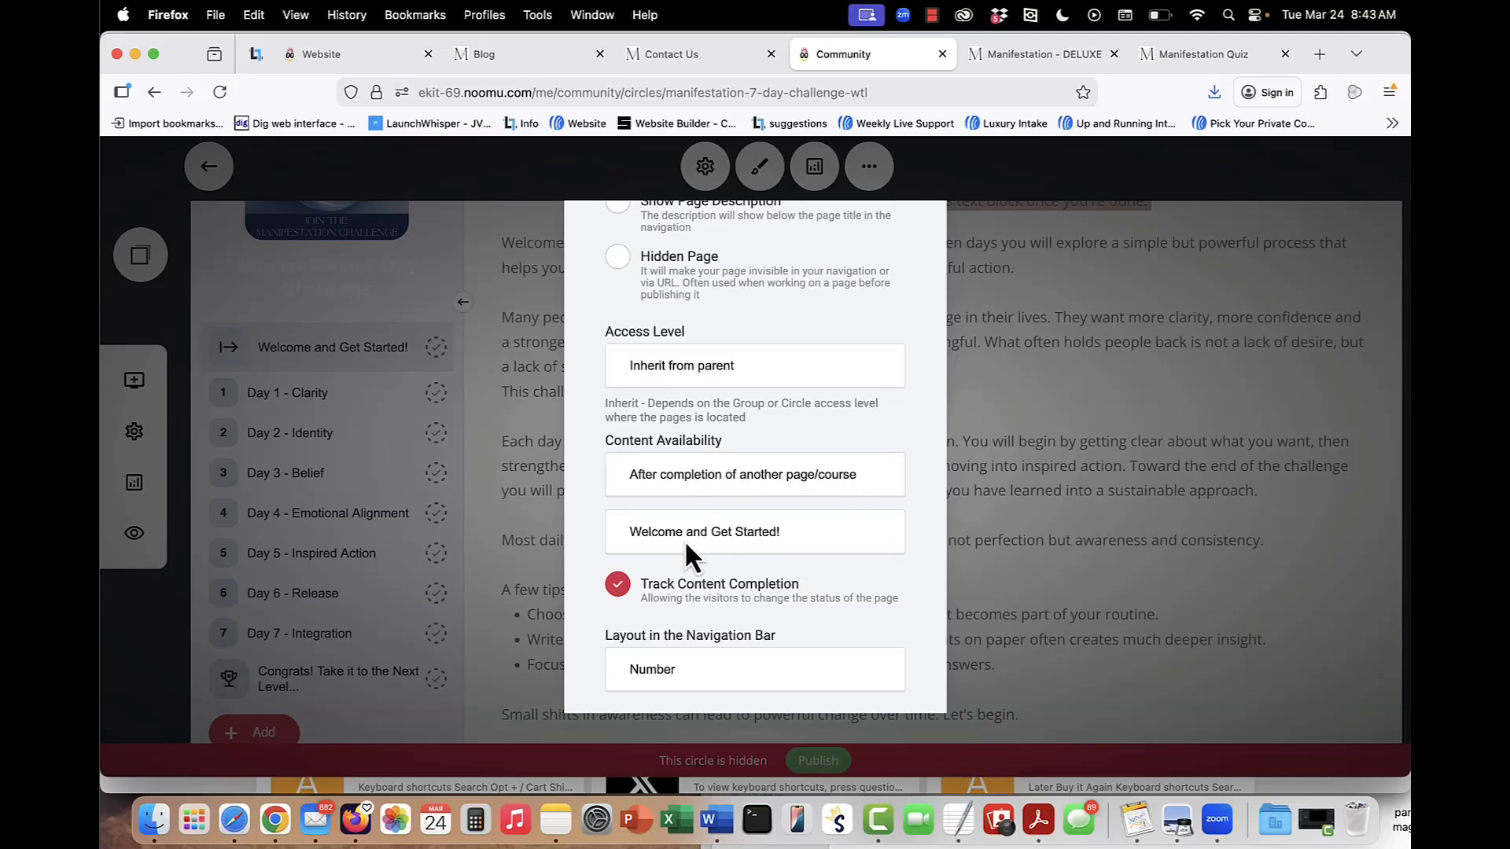
click(772, 534)
click(766, 524)
click(766, 524)
click(784, 523)
click(985, 497)
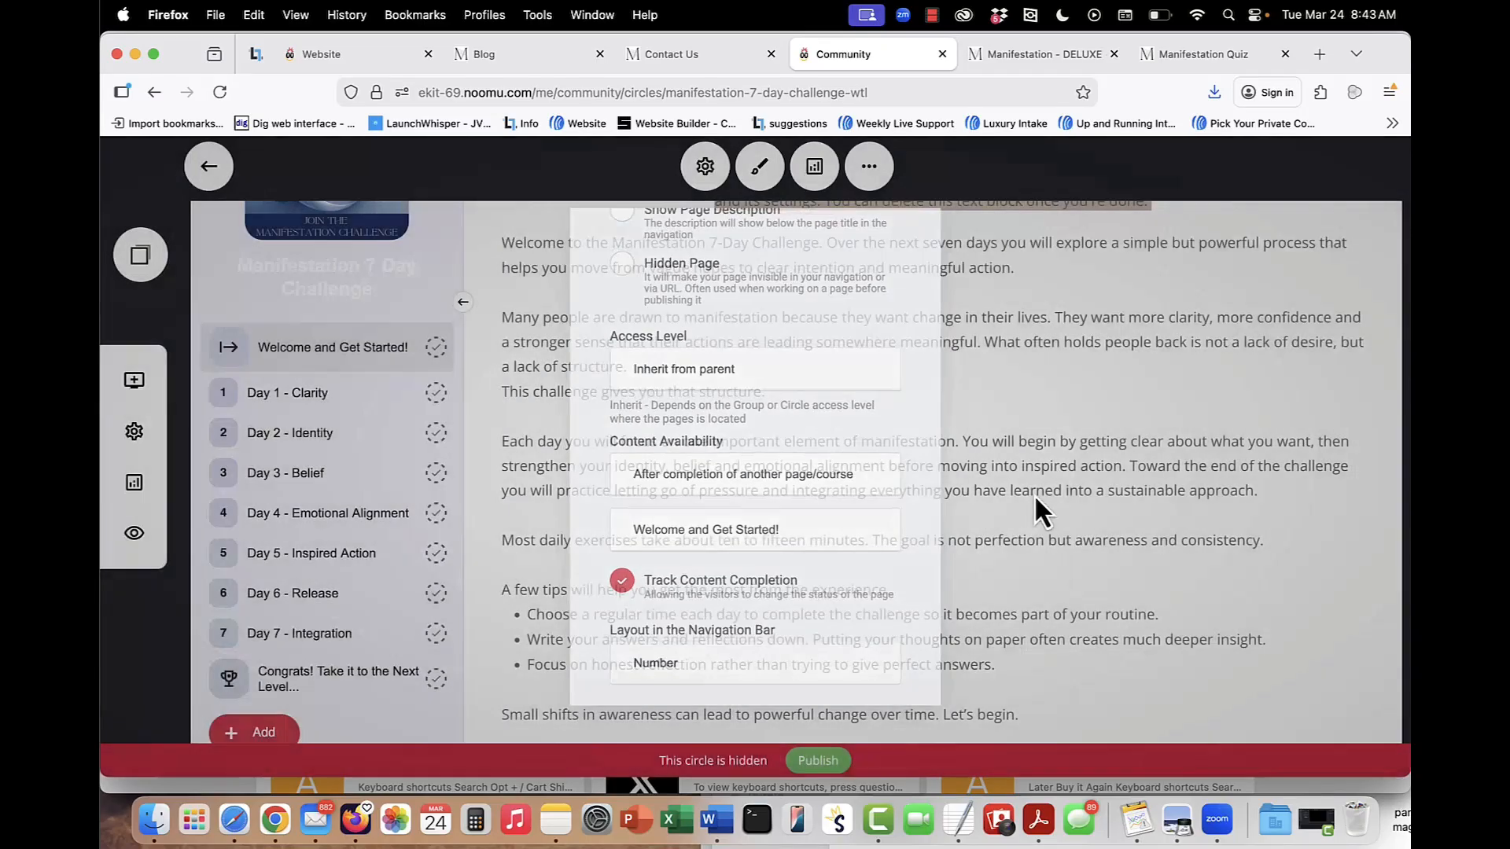
Look over the welcome page's creator note and text, and open the Day 3 - Belief and Day 4 - Emotional Alignment pages.
scroll(1035, 472, up, 4)
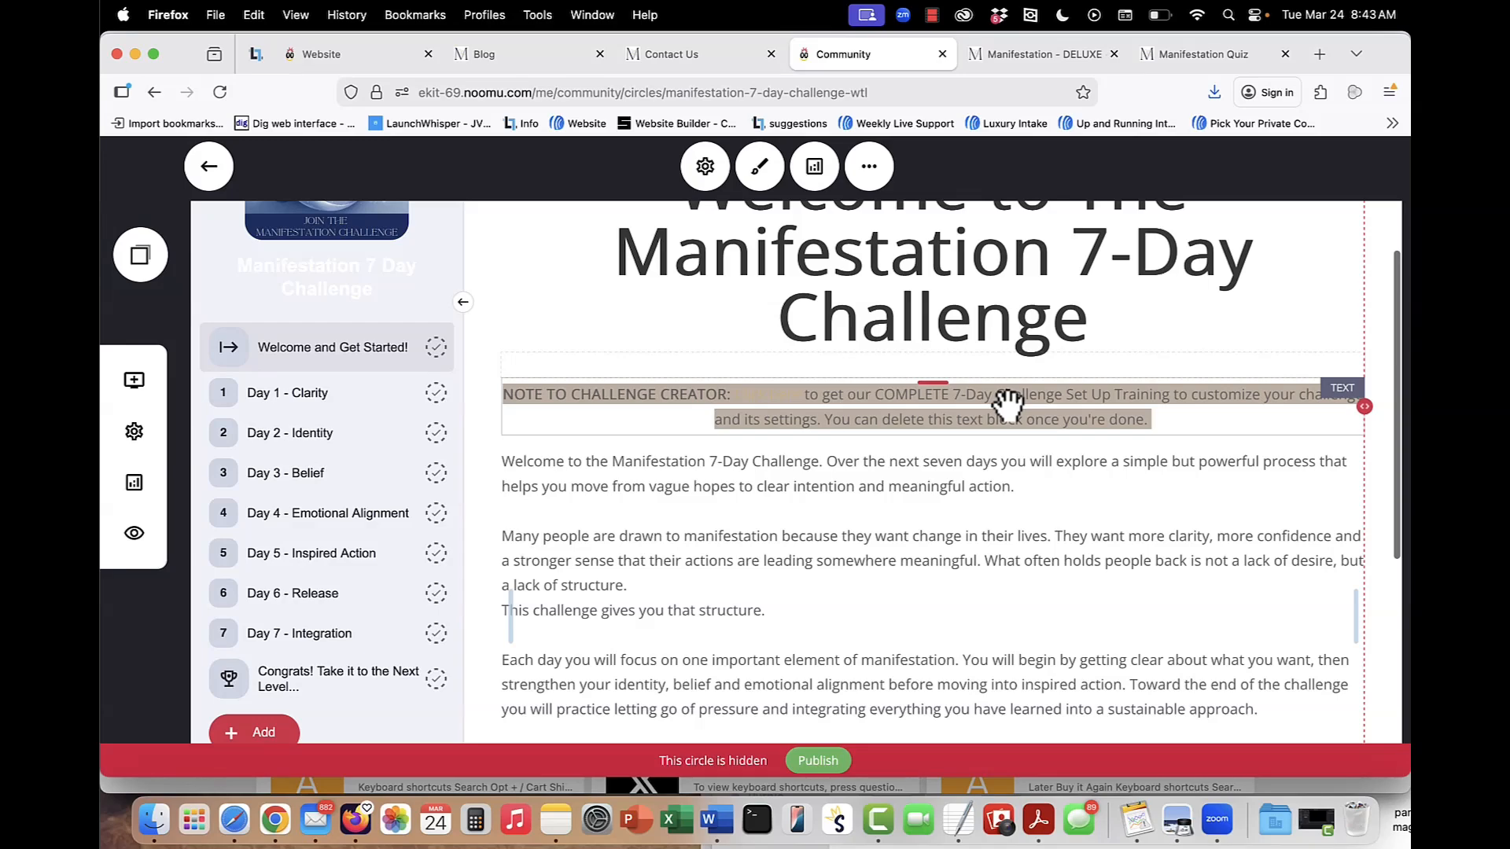
scroll(668, 539, down, 3)
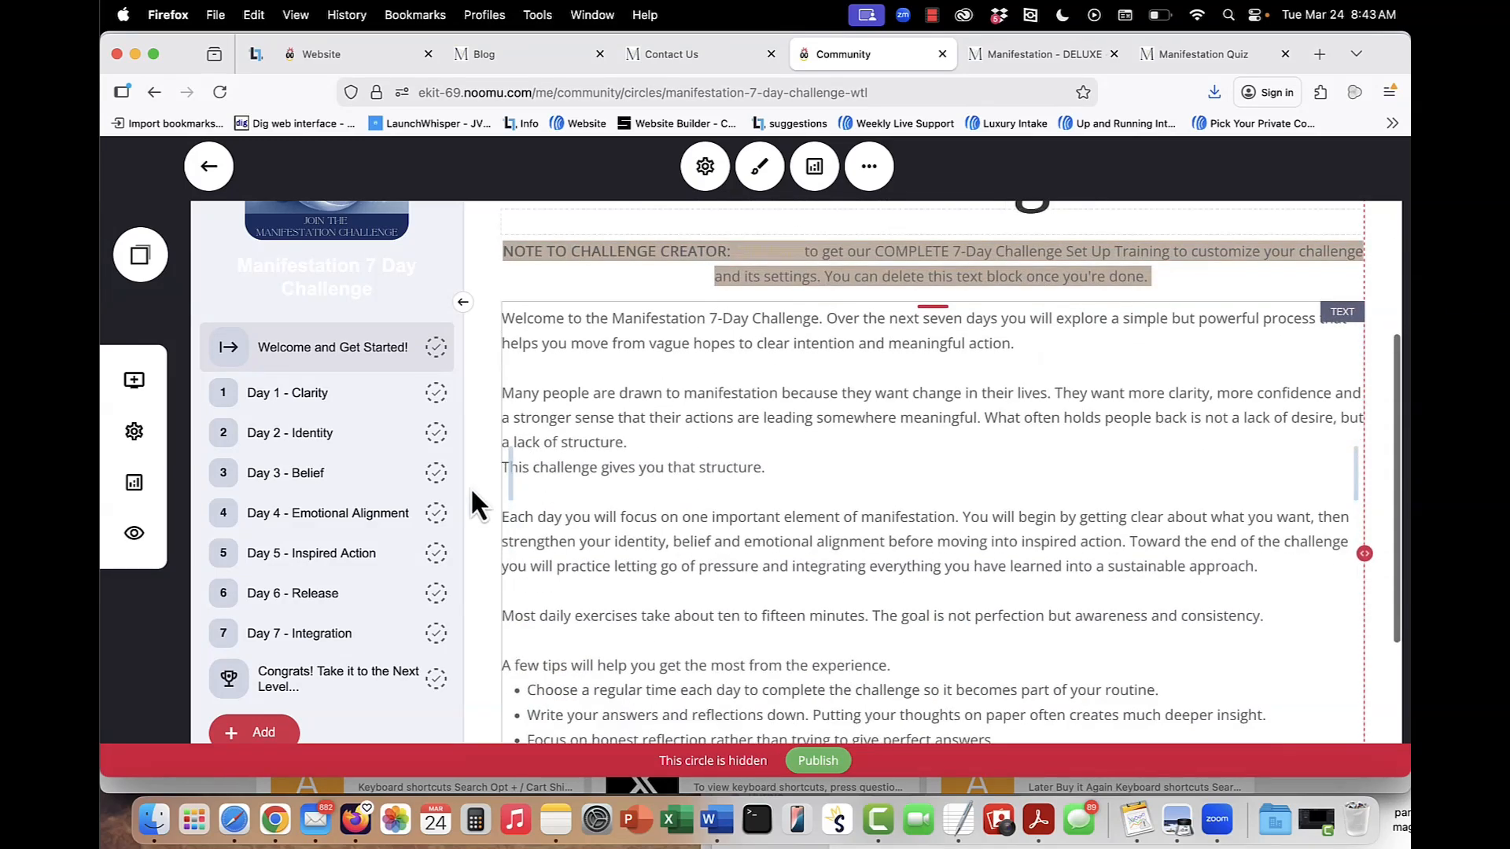
scroll(549, 551, down, 4)
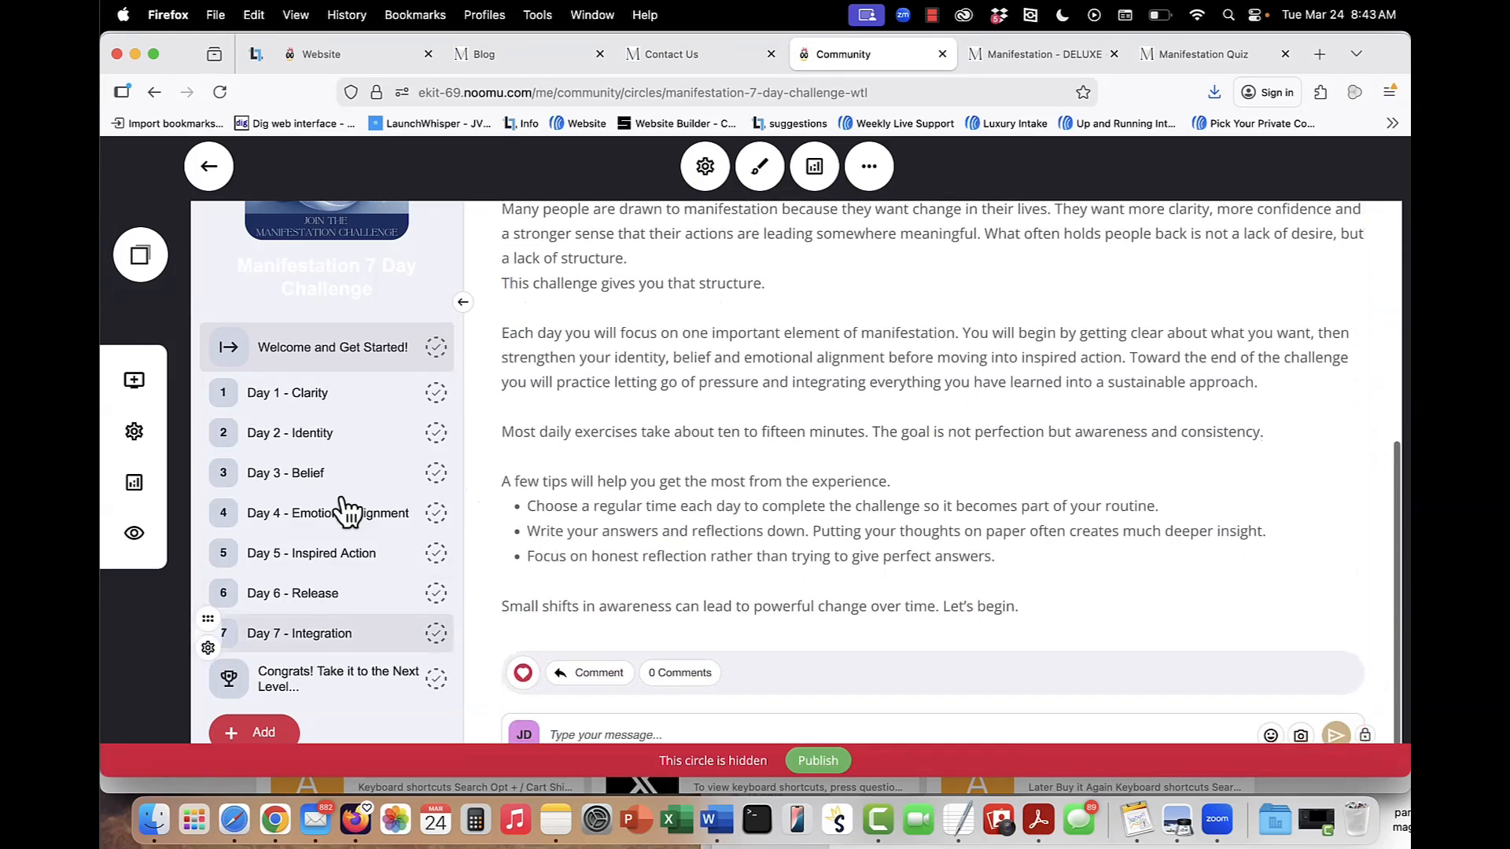
click(288, 473)
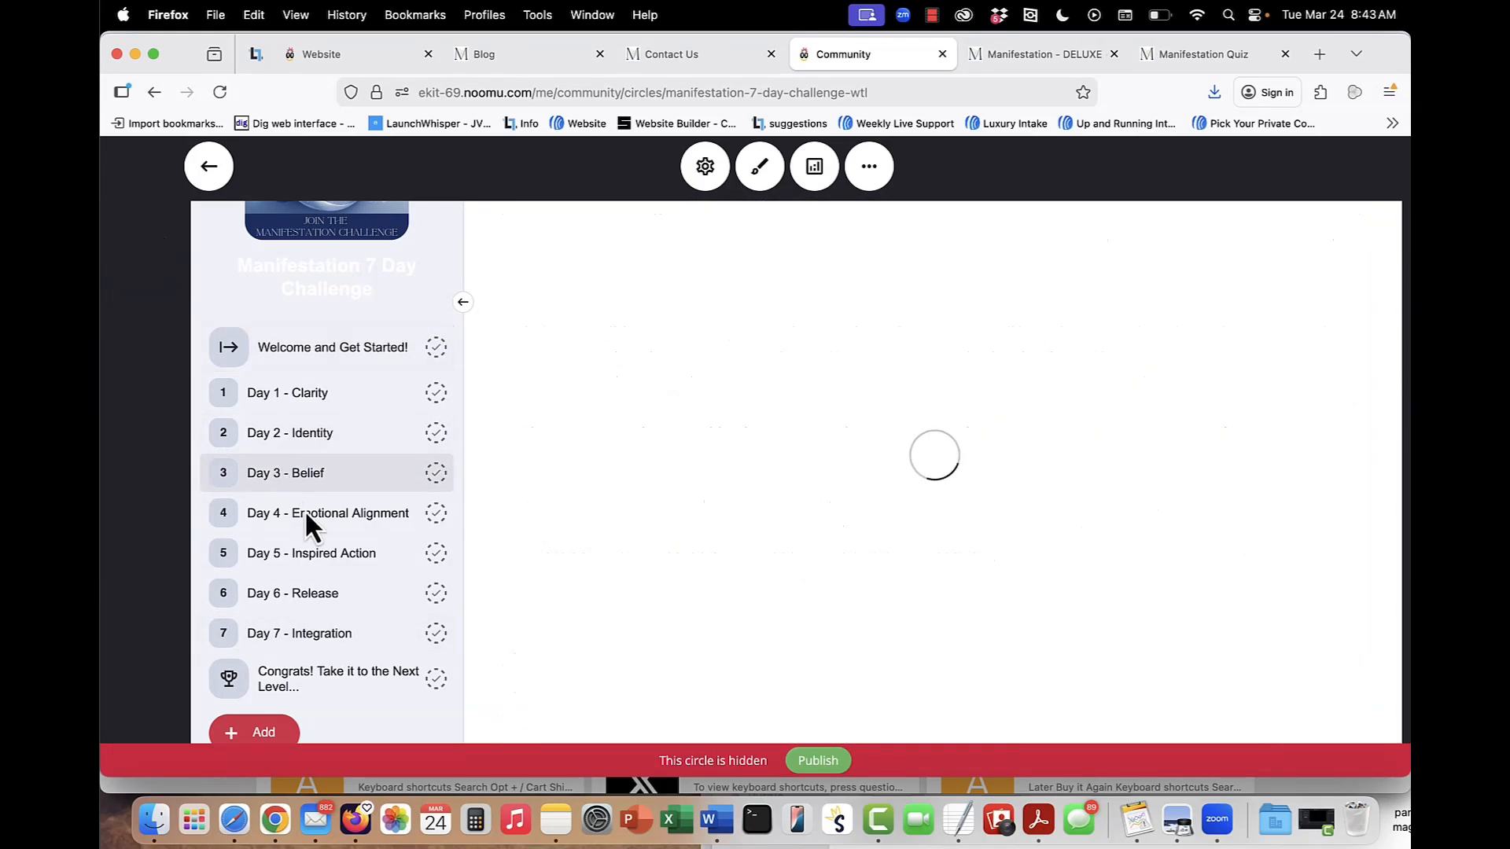
click(309, 516)
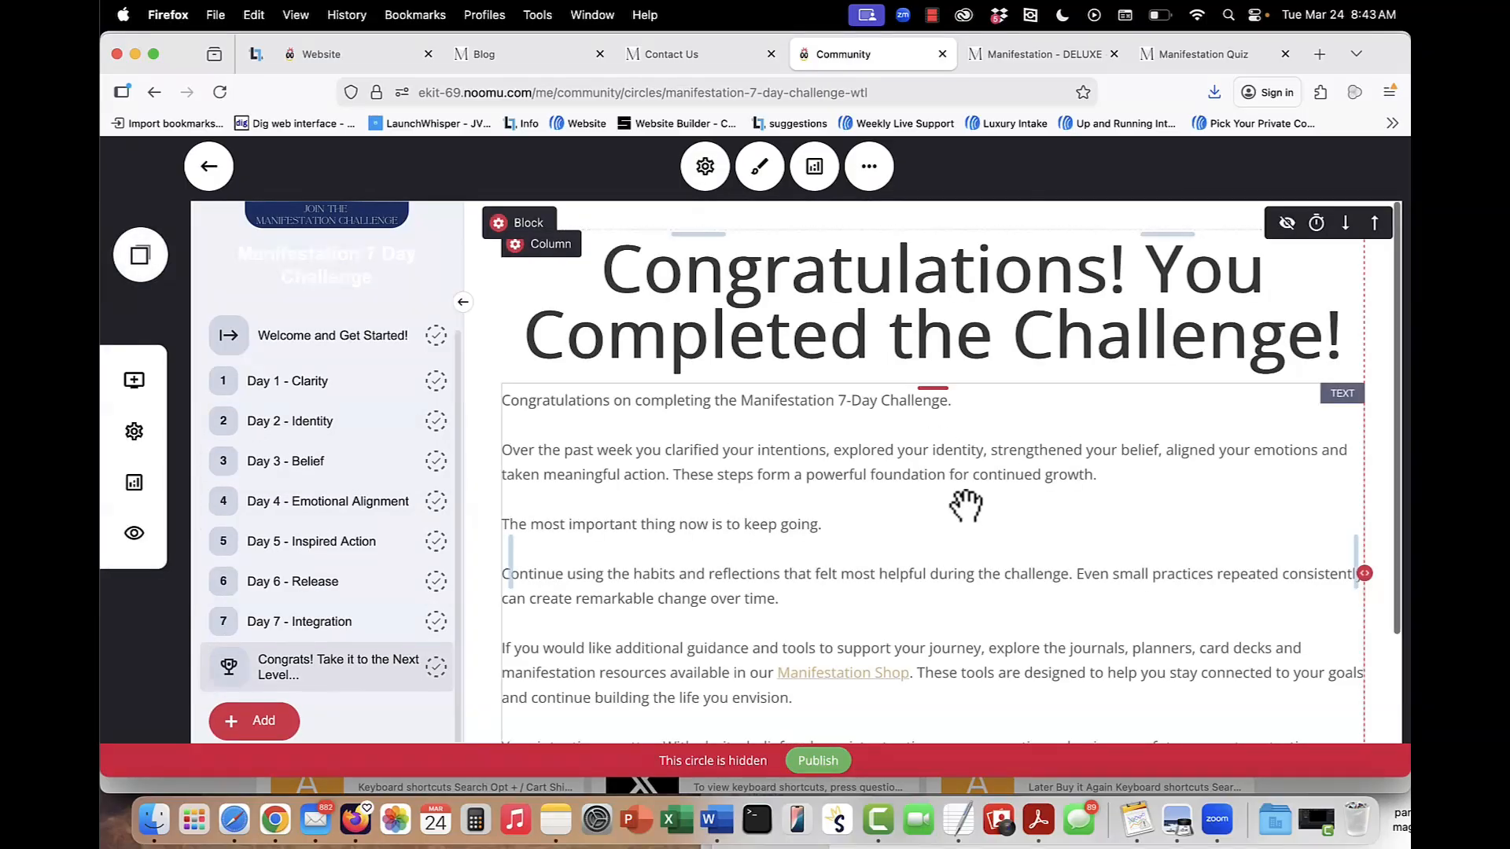
Read the closing Congrats! Take it to the Next Level... page and leave the circle for the website builder.
scroll(965, 506, down, 3)
scroll(853, 533, up, 2)
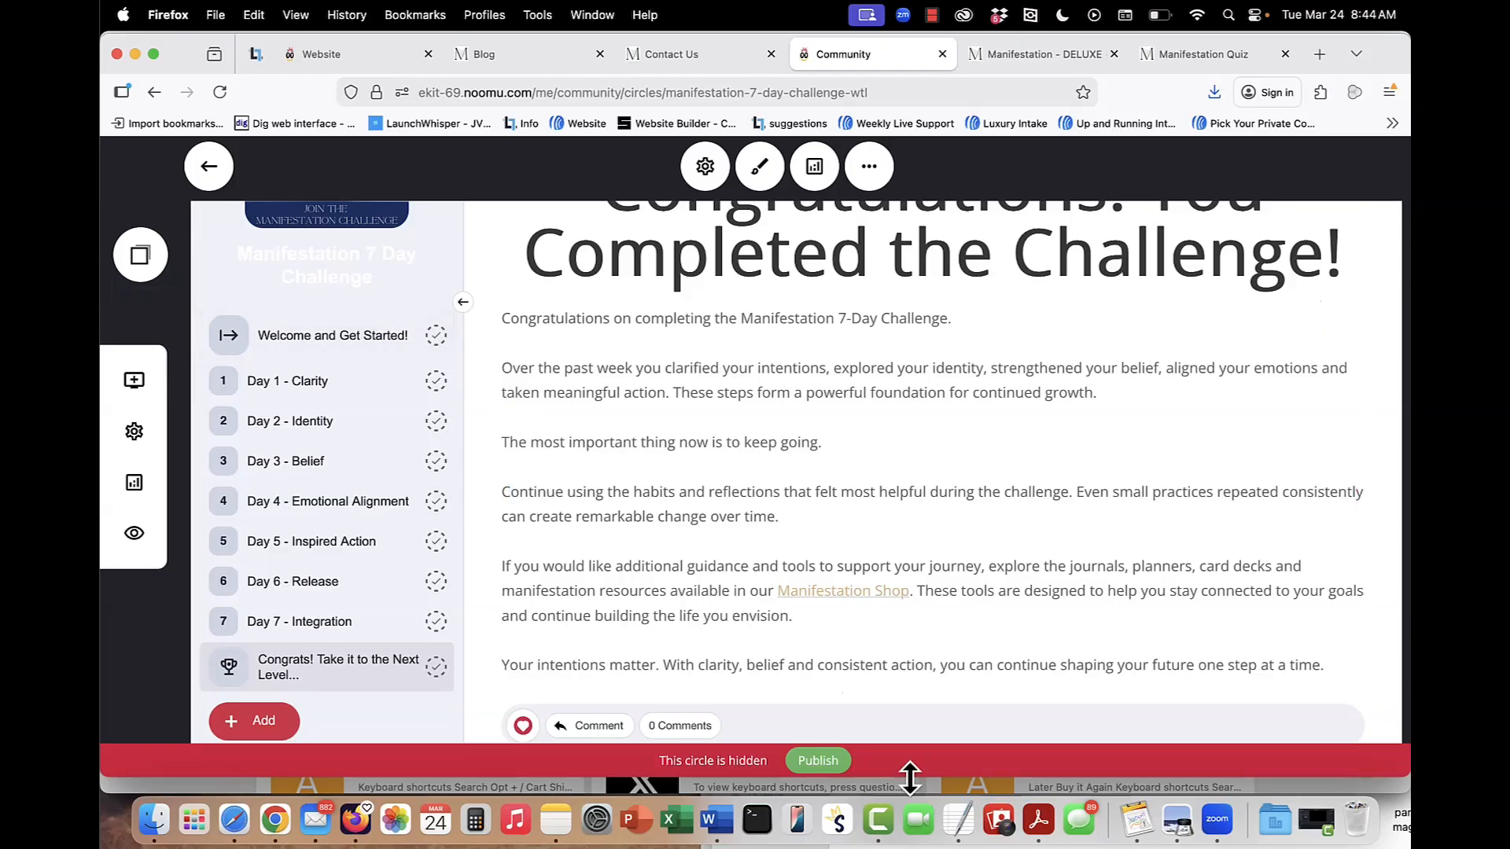
click(208, 168)
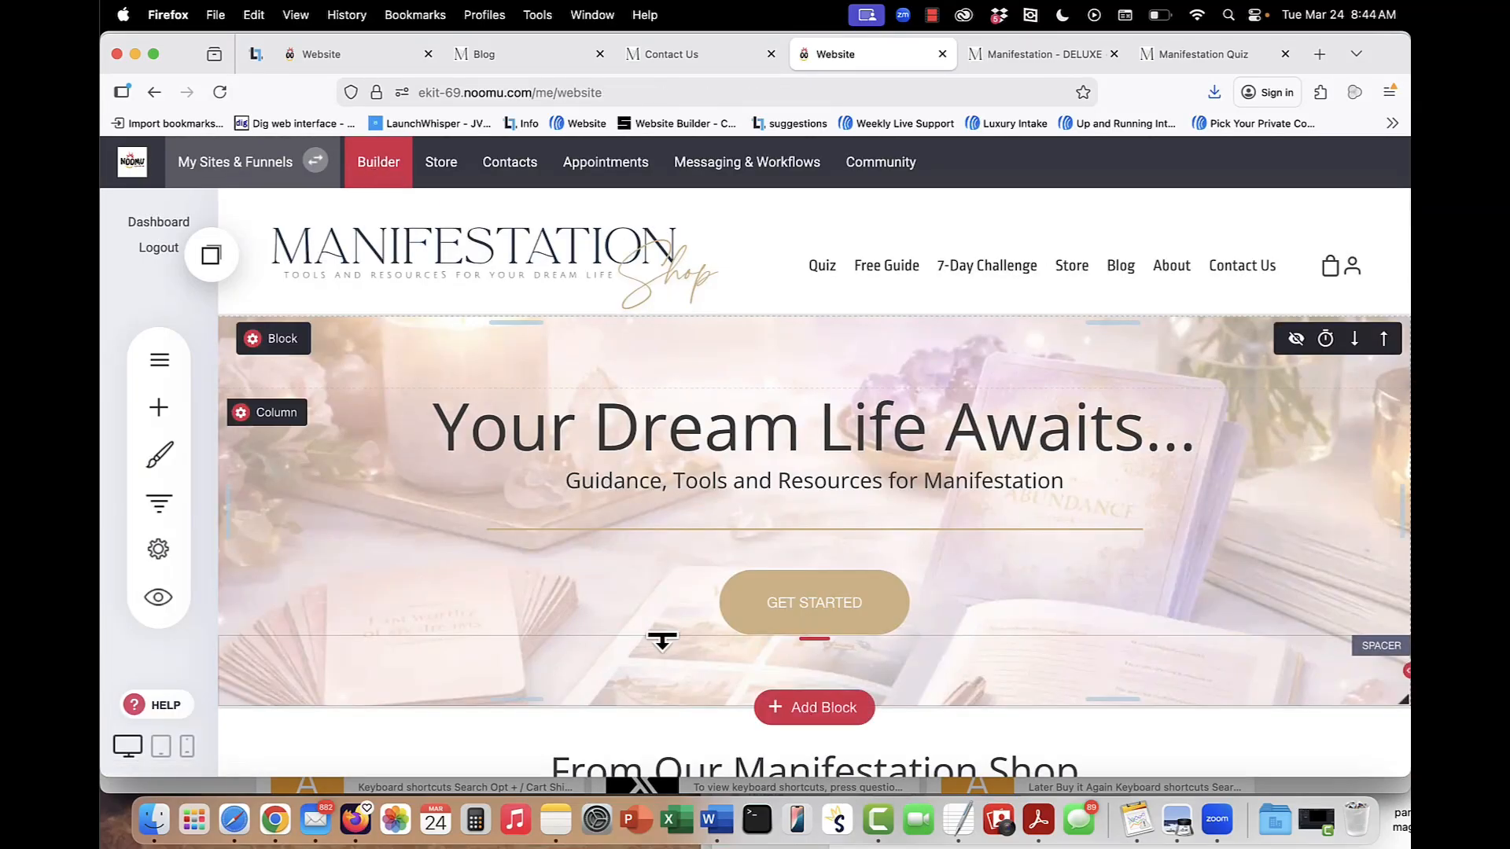